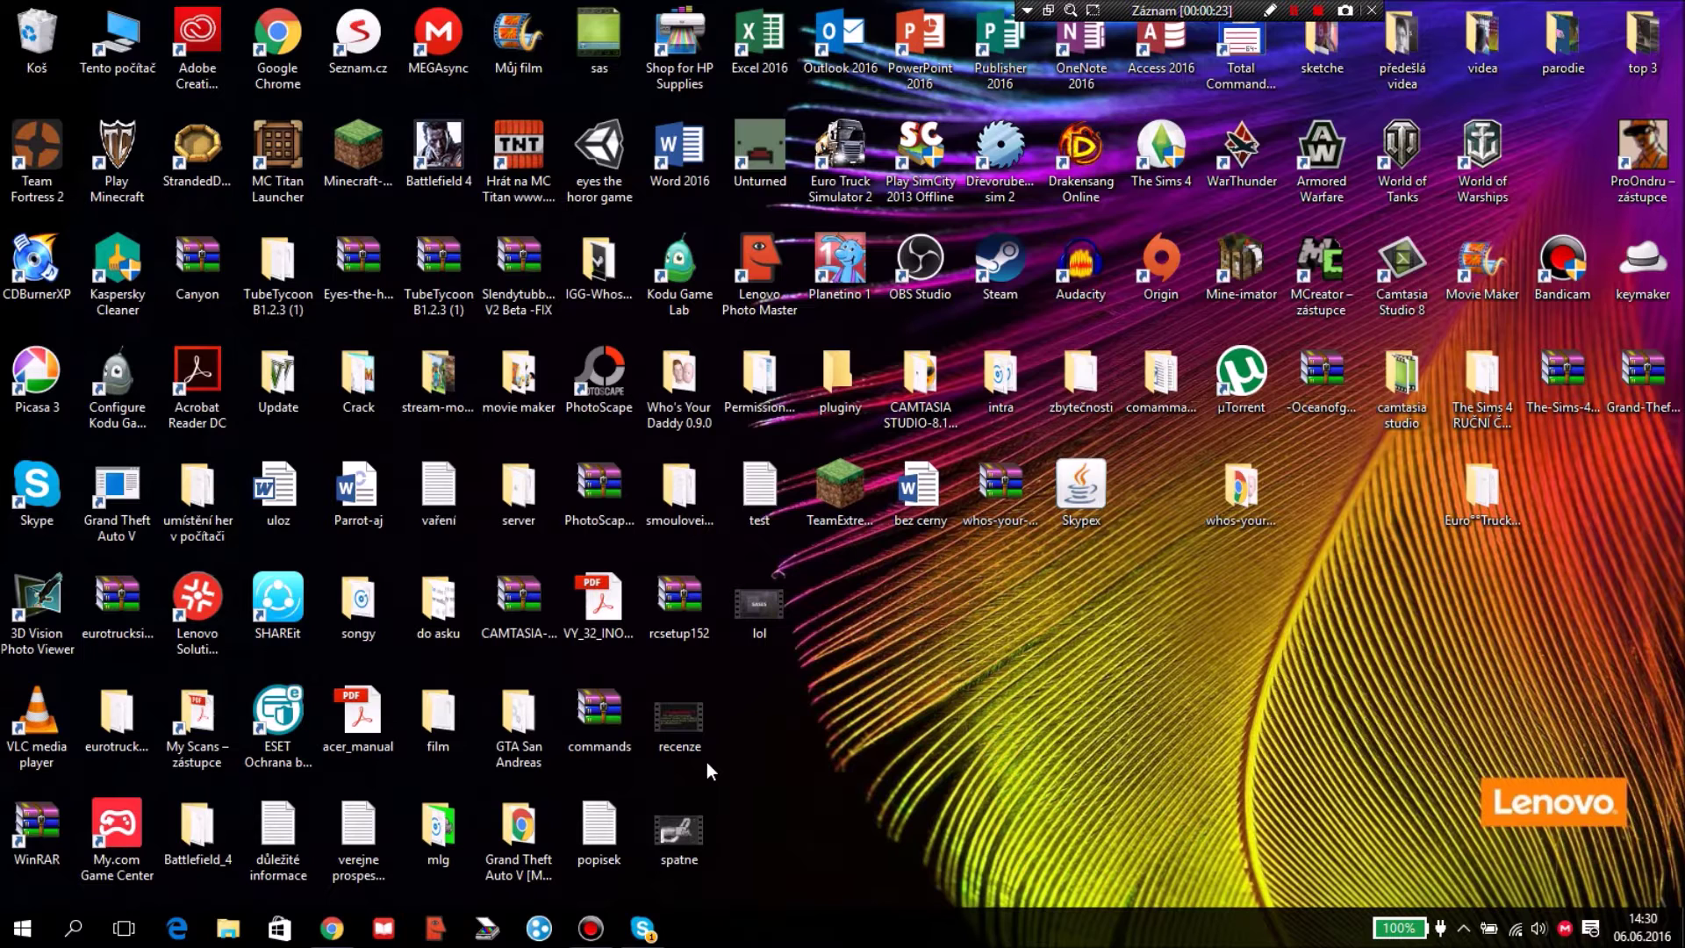
left_click_drag(872, 792, 981, 756)
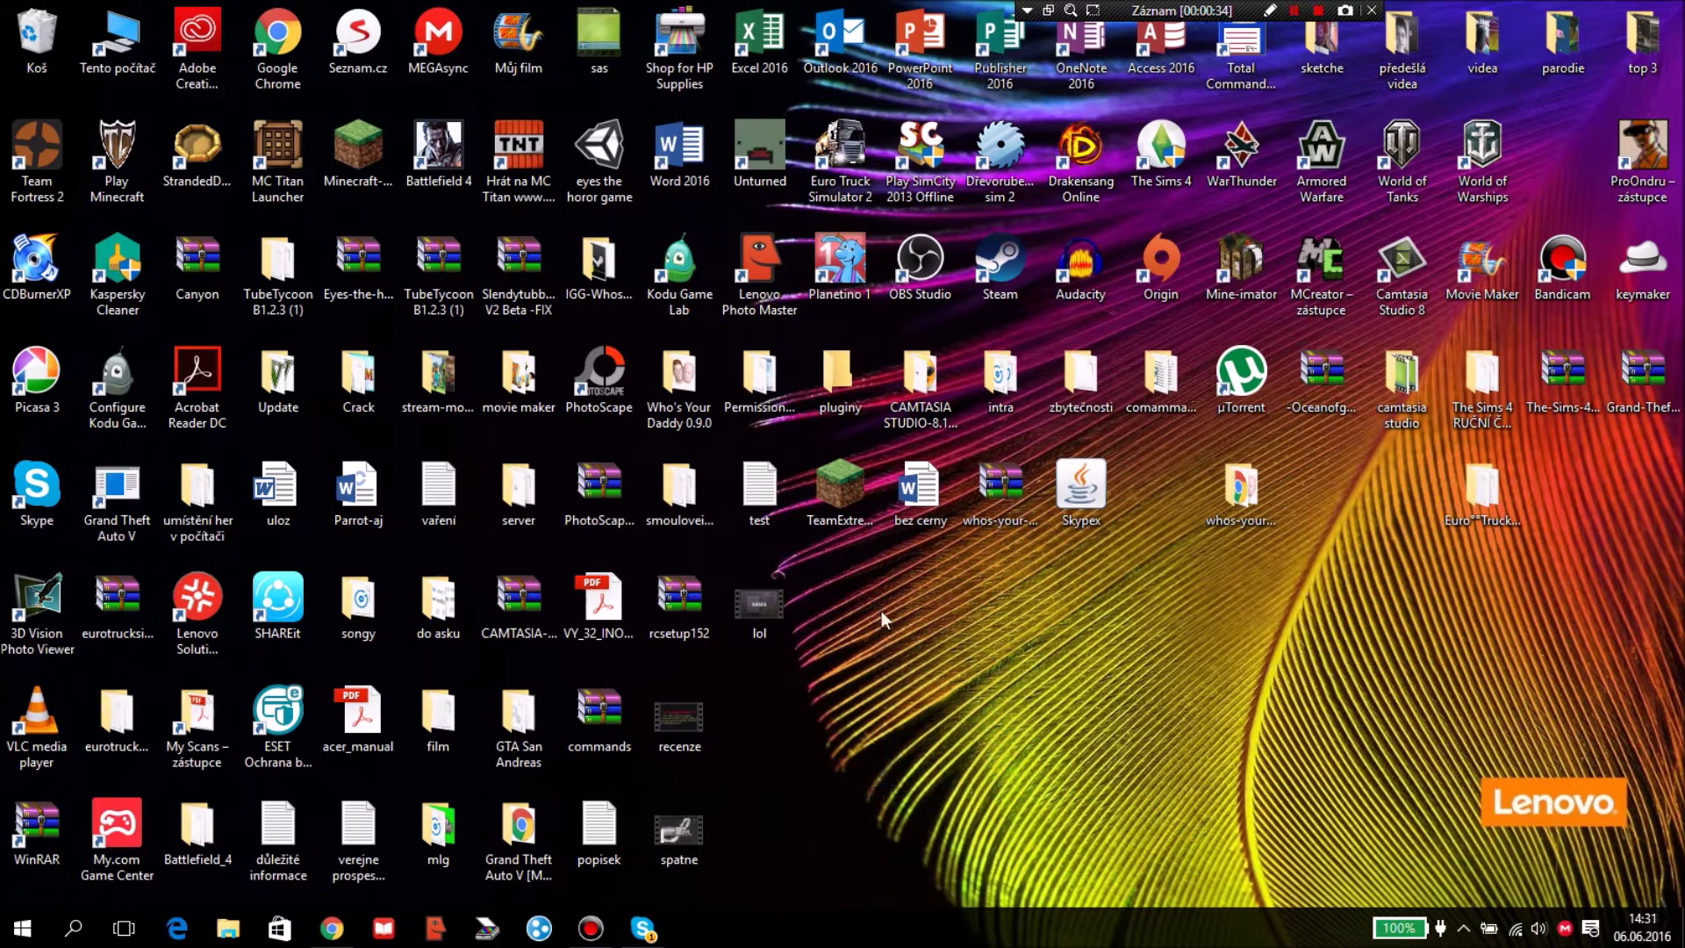
left_click_drag(1044, 695, 773, 671)
left_click_drag(886, 553, 848, 587)
left_click_drag(1009, 671, 847, 621)
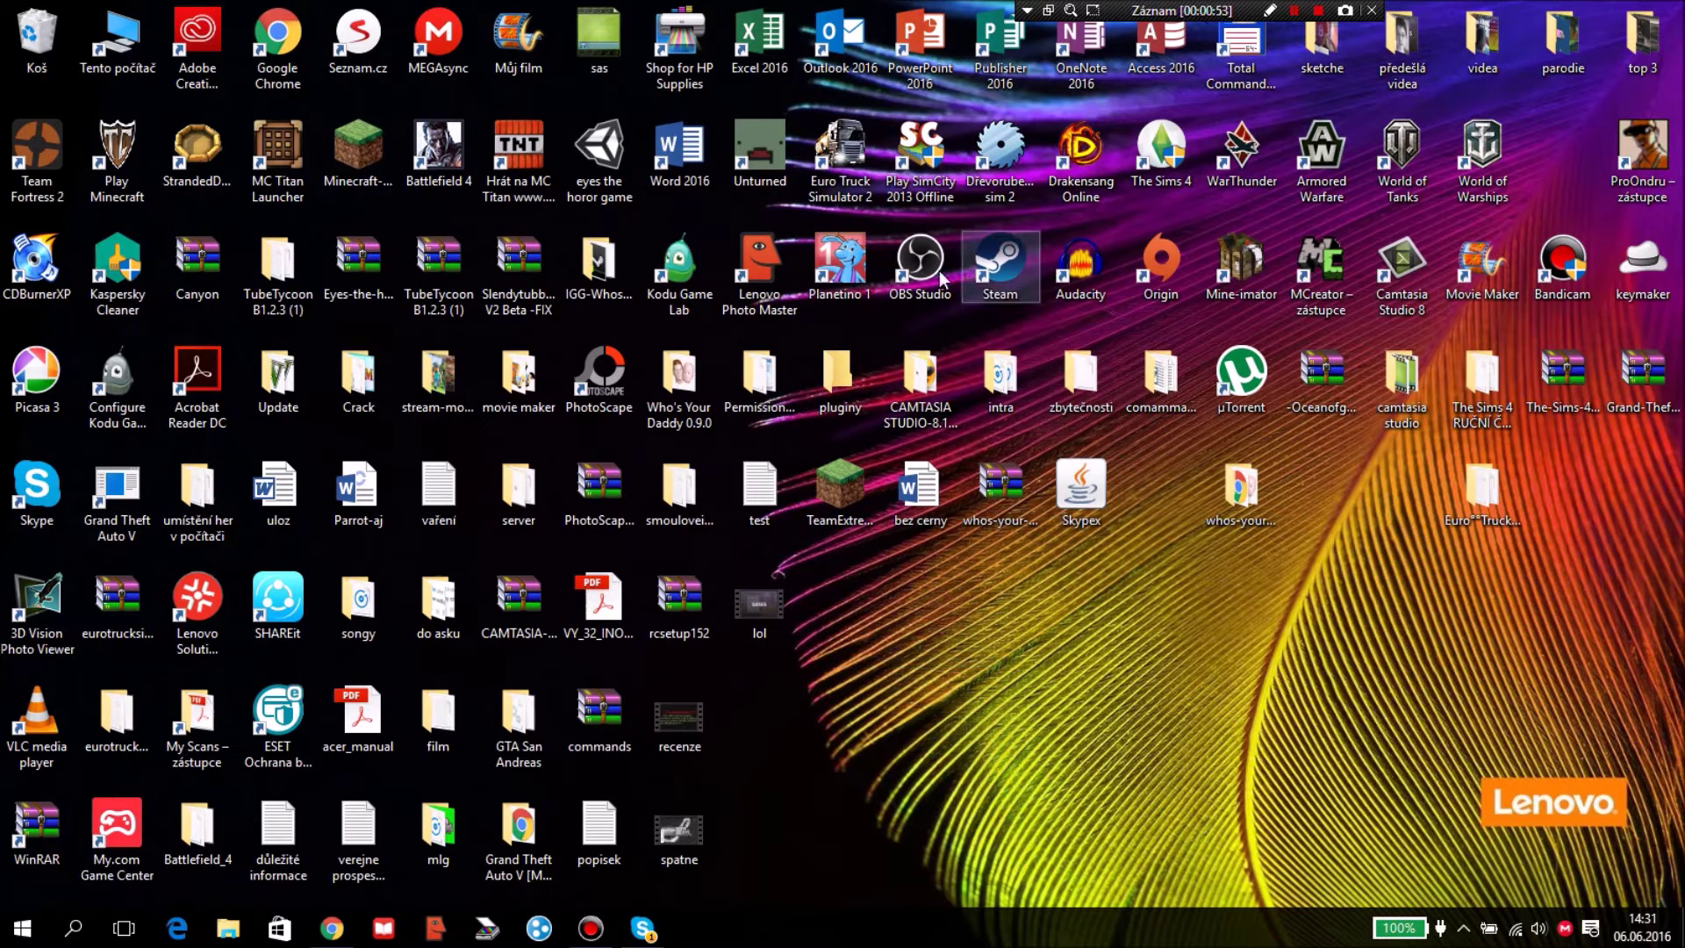
left_click(920, 264)
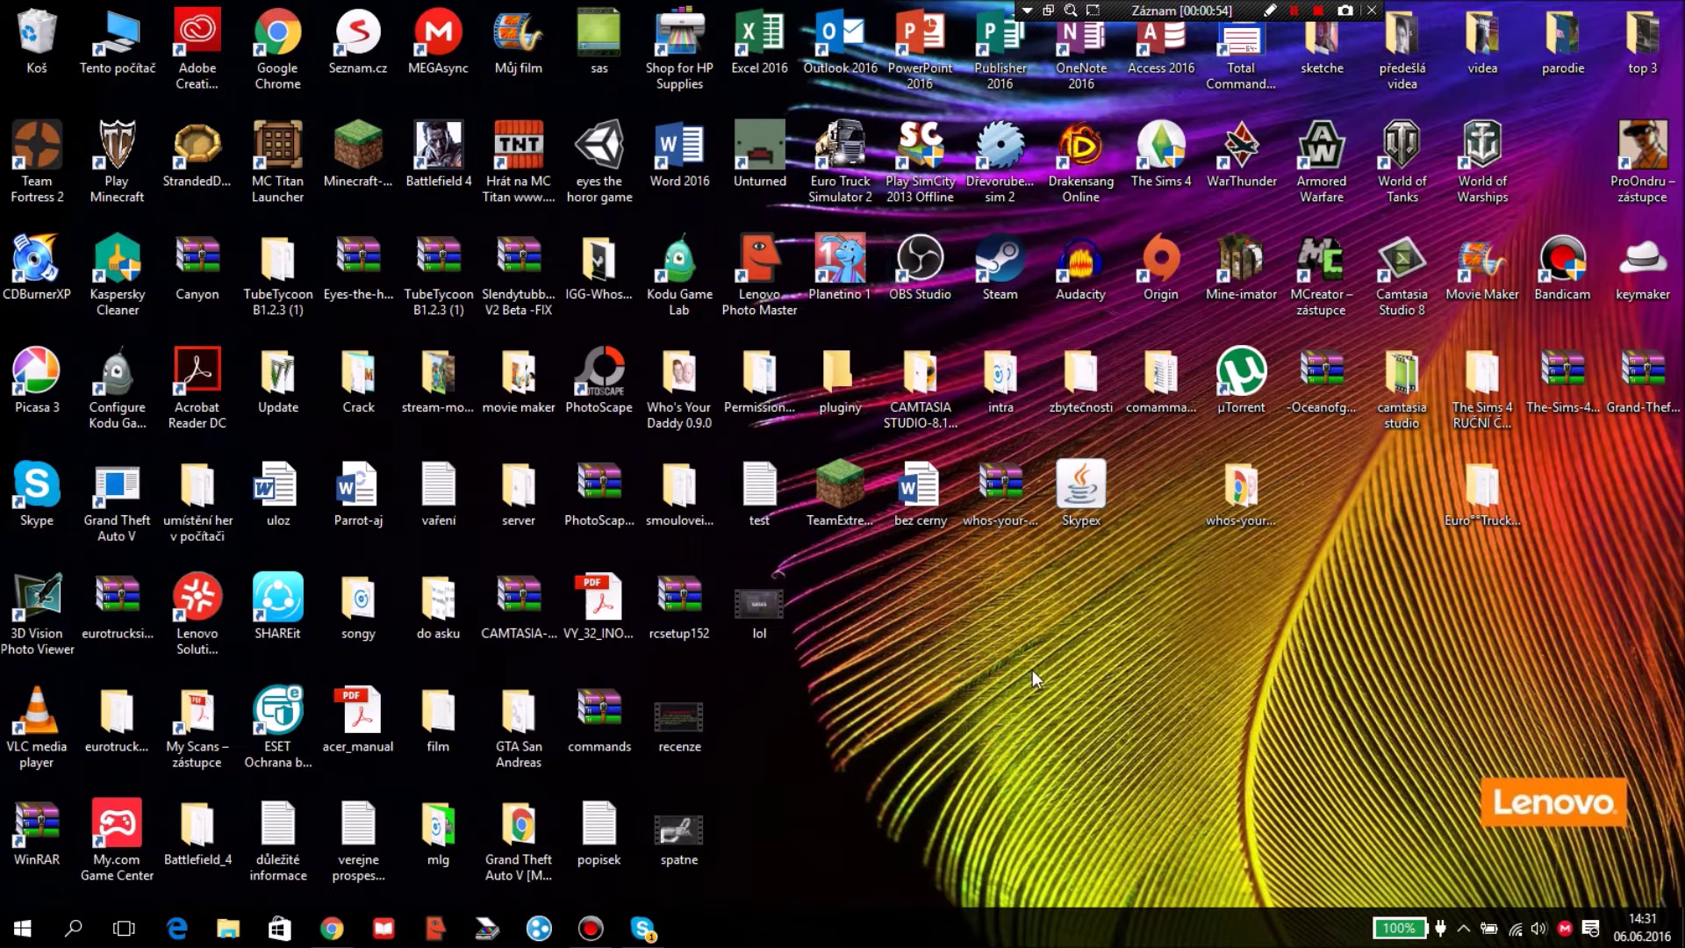
left_click(1045, 770)
left_click_drag(718, 811, 644, 799)
left_click(1003, 852)
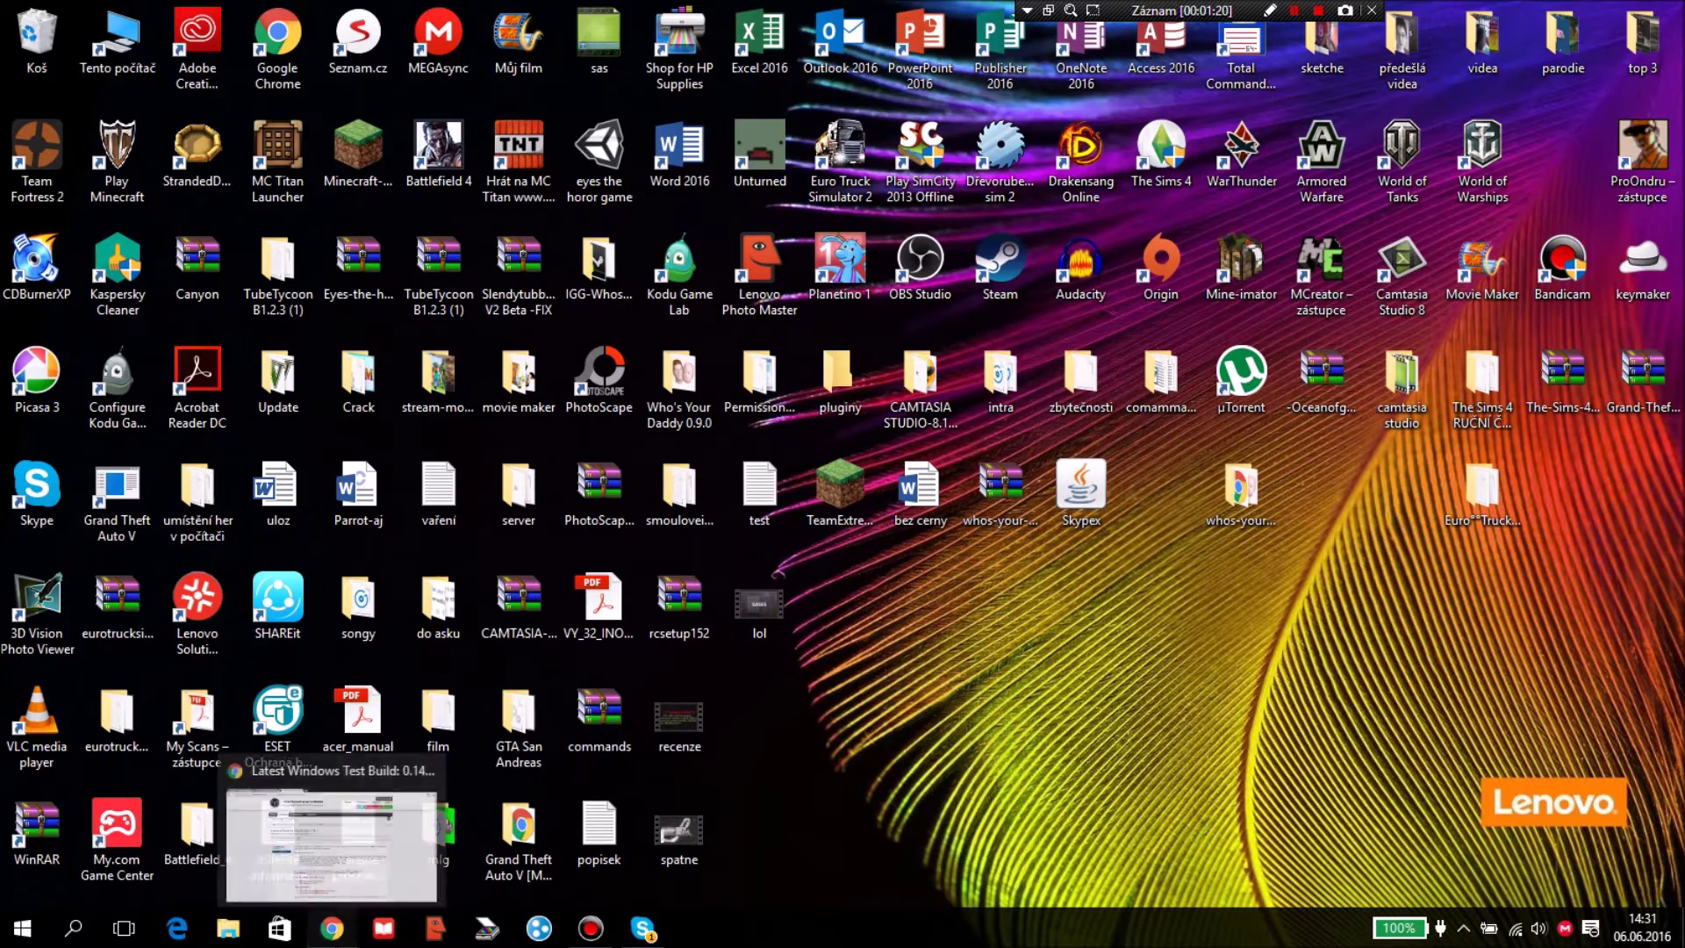
Switch to Chrome and look over the OBS Studio 0.14.2 download links in the OBS forum thread
left_click(331, 928)
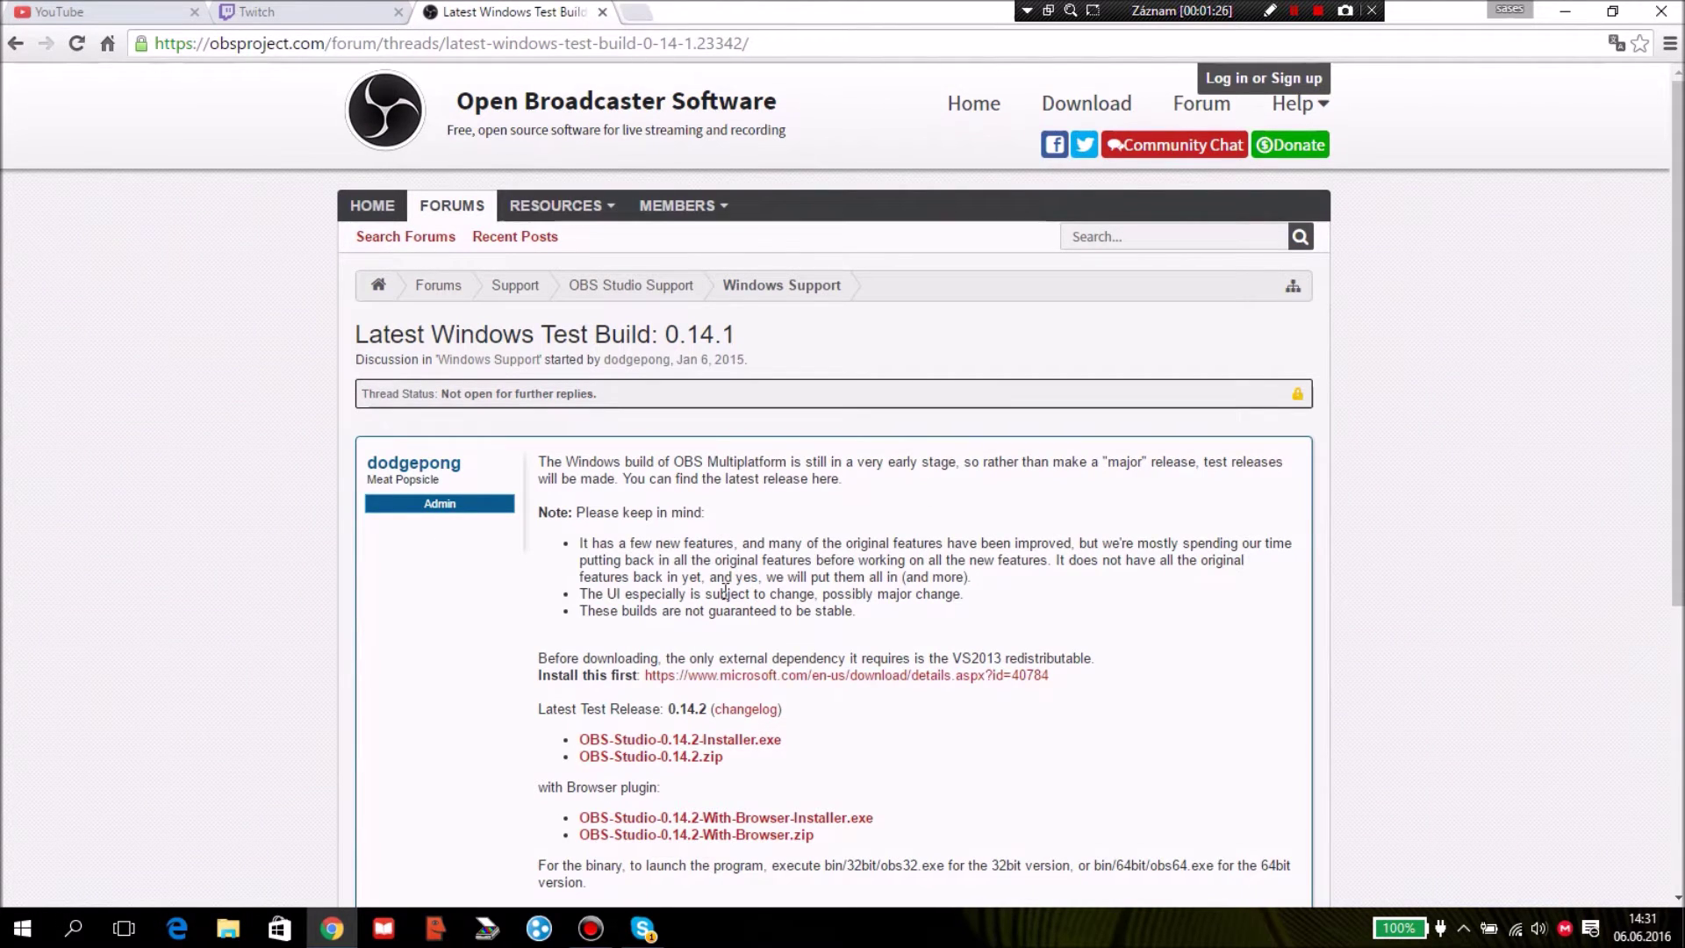
scroll(1143, 597, "down", 2)
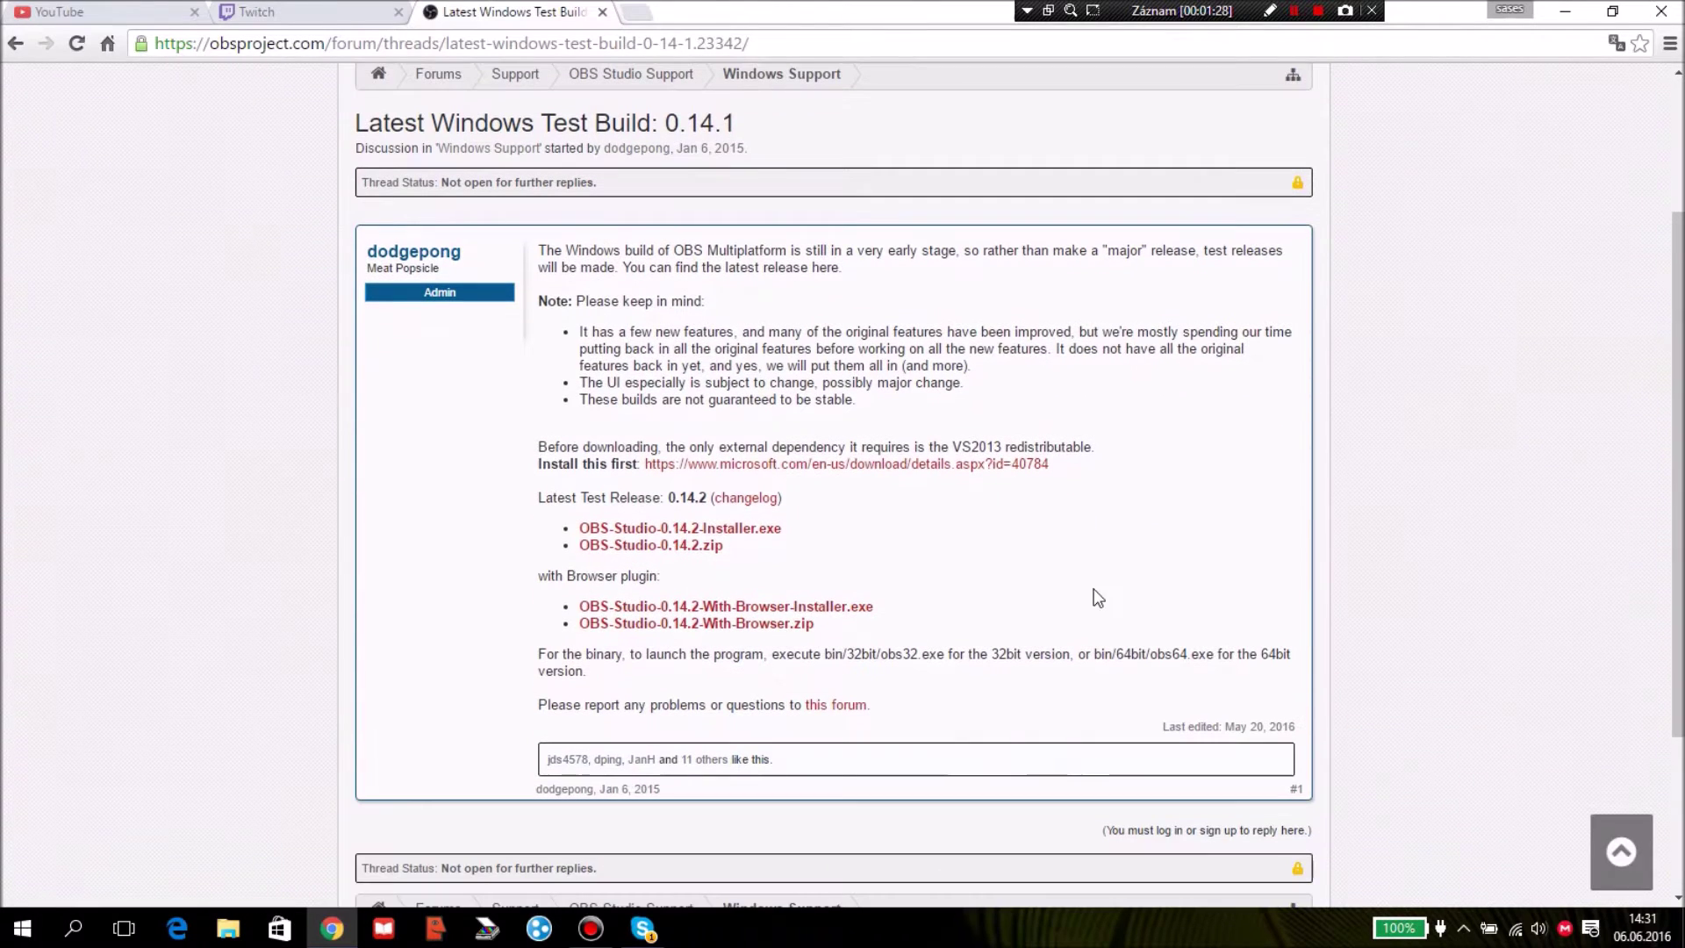
mouse_move(539, 493)
left_mouse_down()
mouse_move(801, 492)
mouse_move(626, 539)
mouse_move(571, 501)
mouse_move(632, 531)
mouse_move(718, 505)
mouse_move(518, 499)
left_mouse_up()
mouse_move(688, 501)
left_mouse_down()
mouse_move(750, 502)
mouse_move(621, 530)
mouse_move(688, 495)
left_mouse_up()
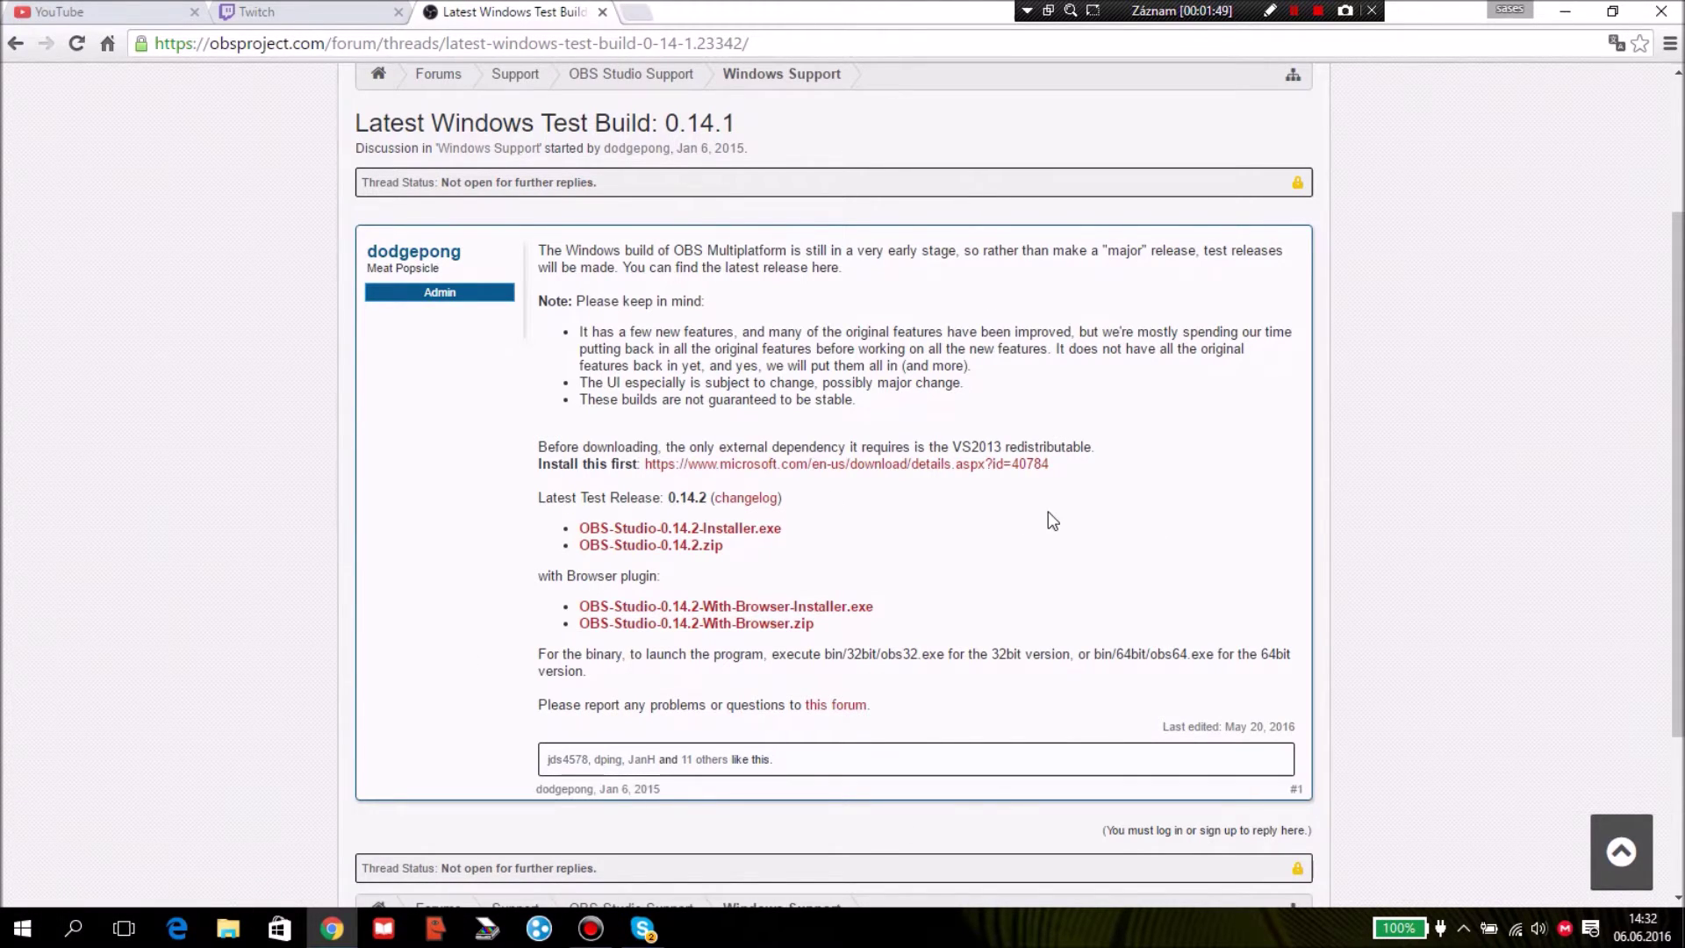
scroll(1049, 518, "up", 3)
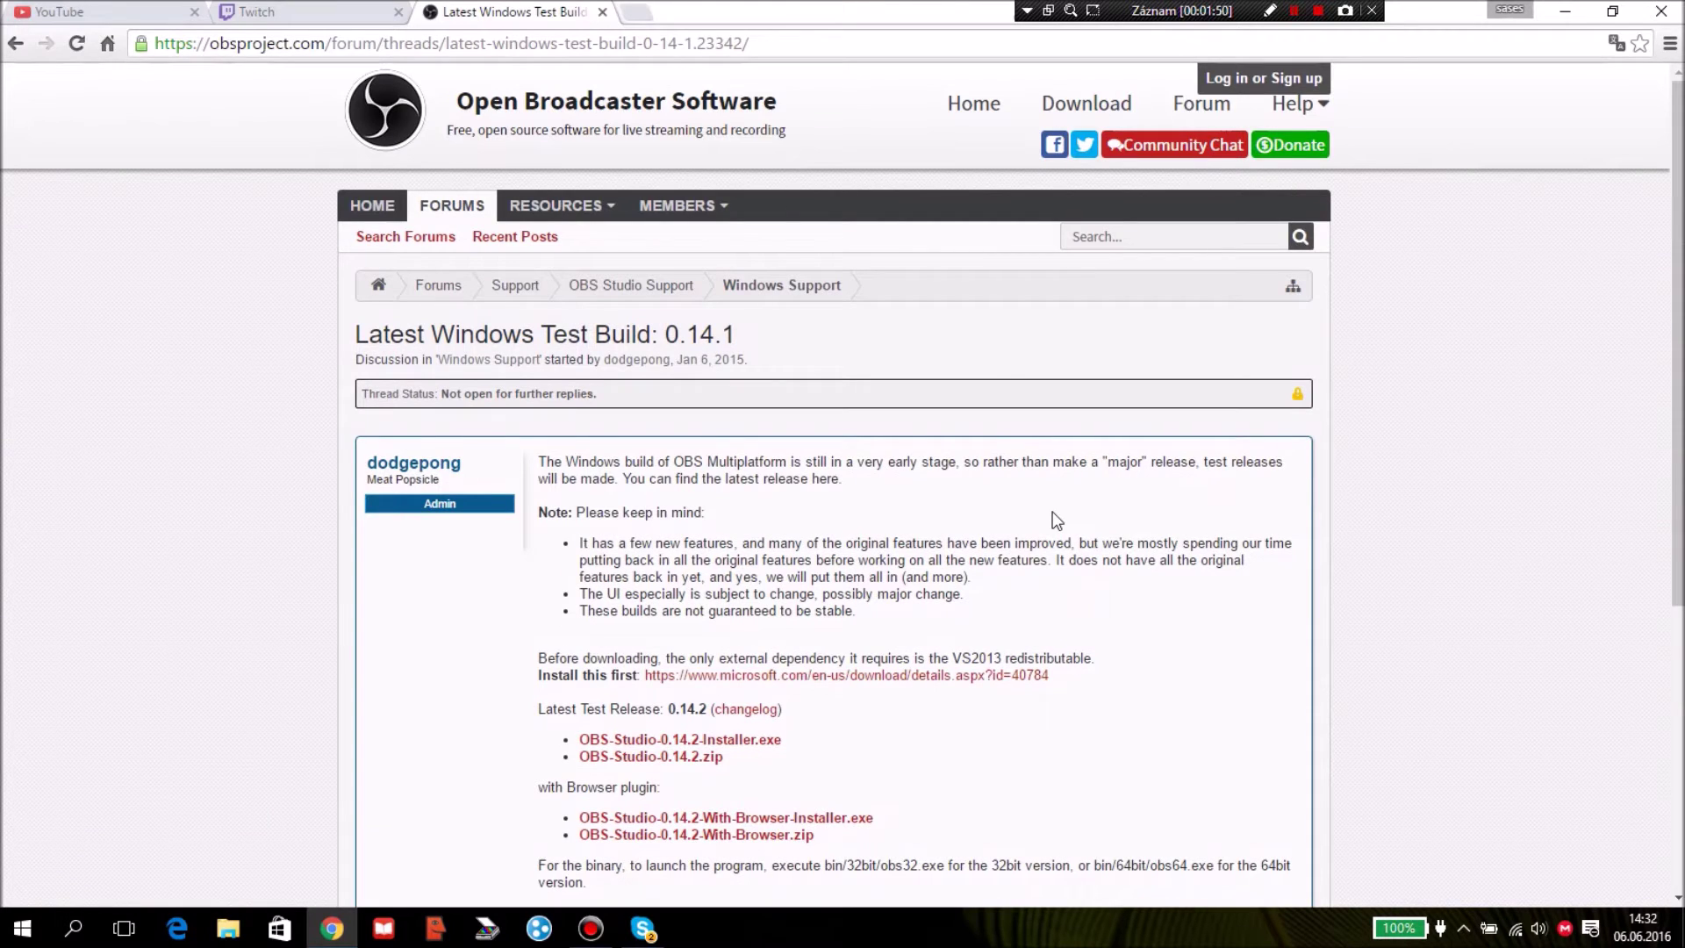
scroll(1090, 502, "down", 3)
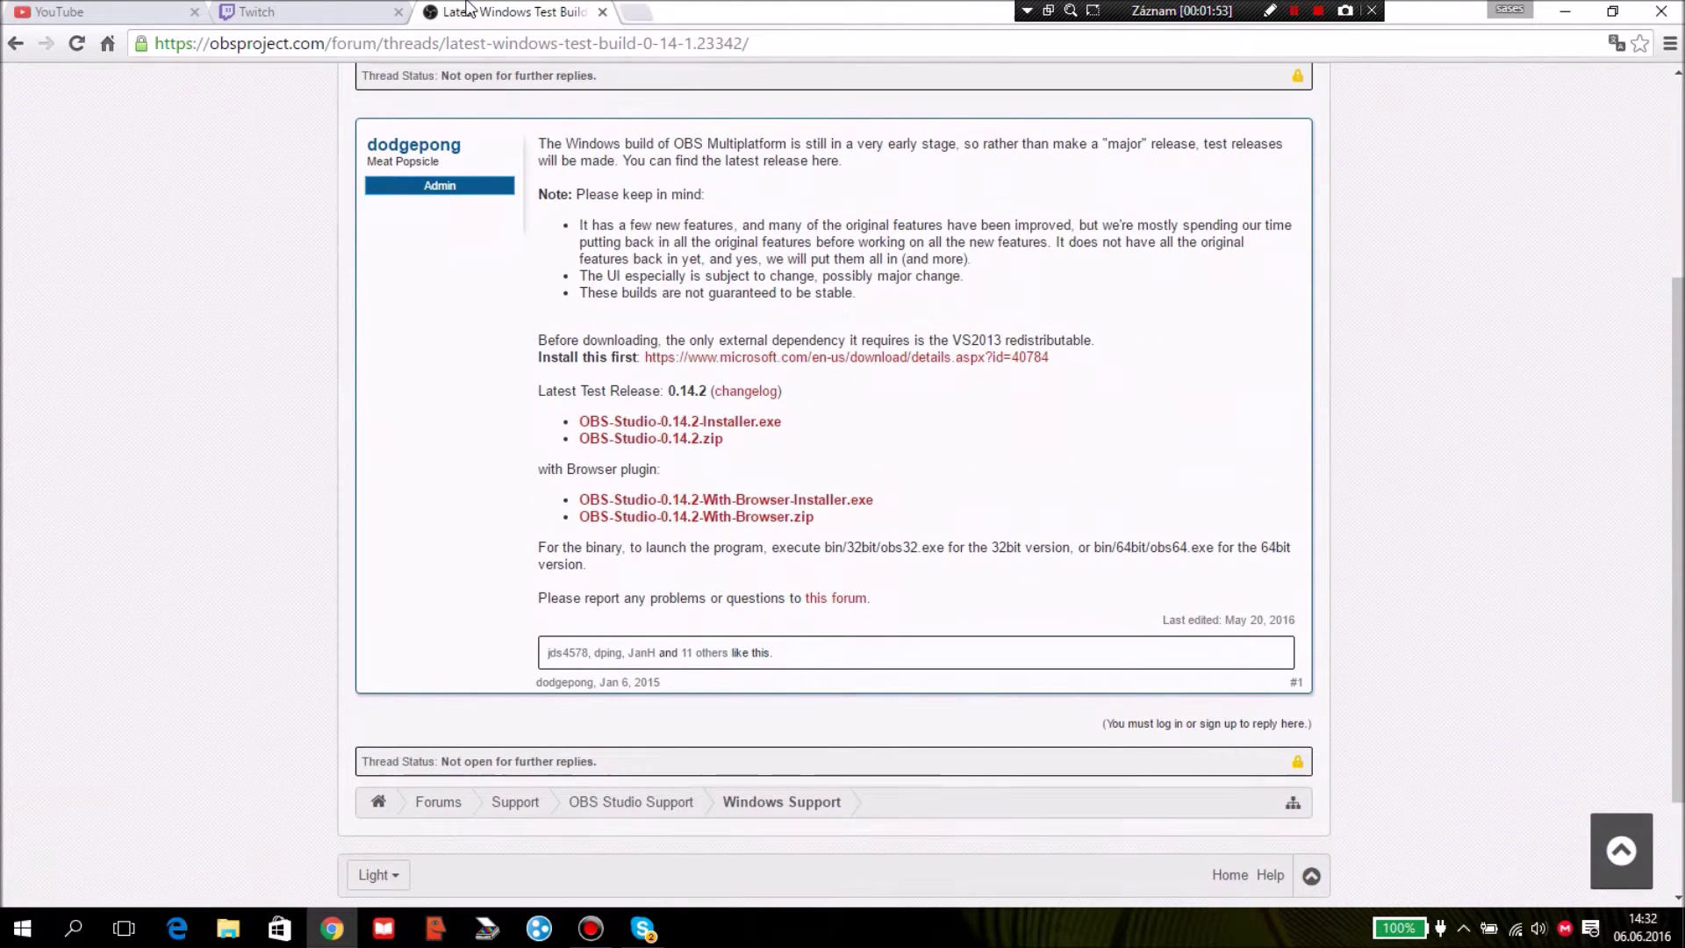
Look through the open Twitch, YouTube and OBS forum pages needed for streaming
left_click(347, 9)
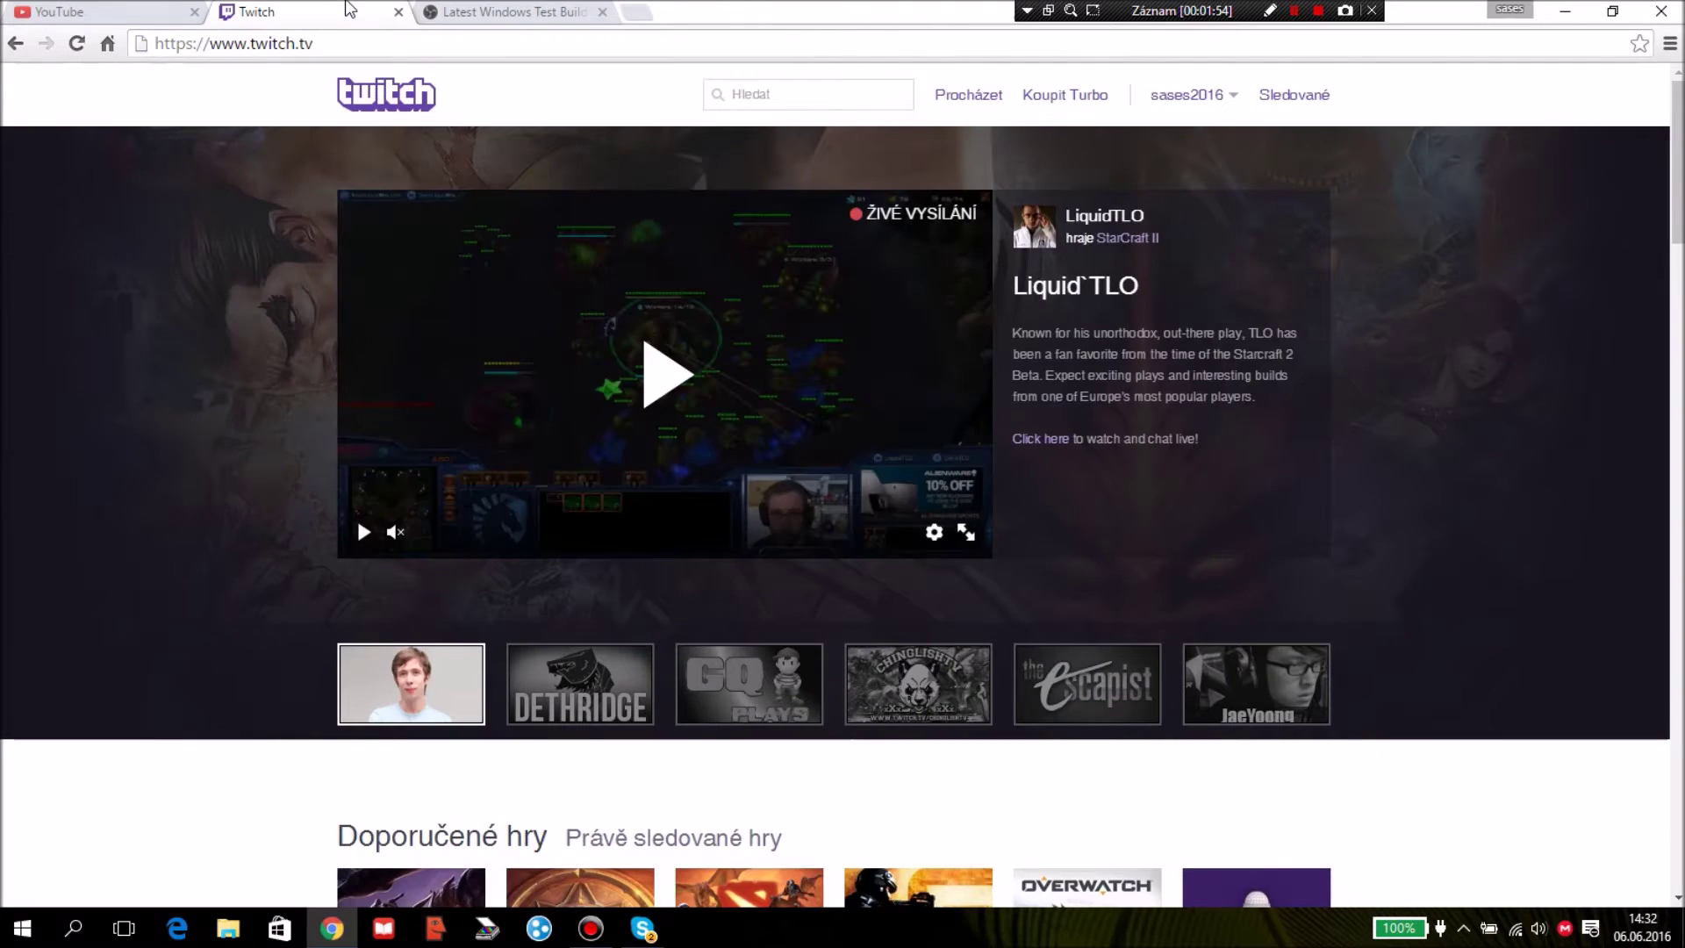
left_click(87, 11)
left_click(452, 11)
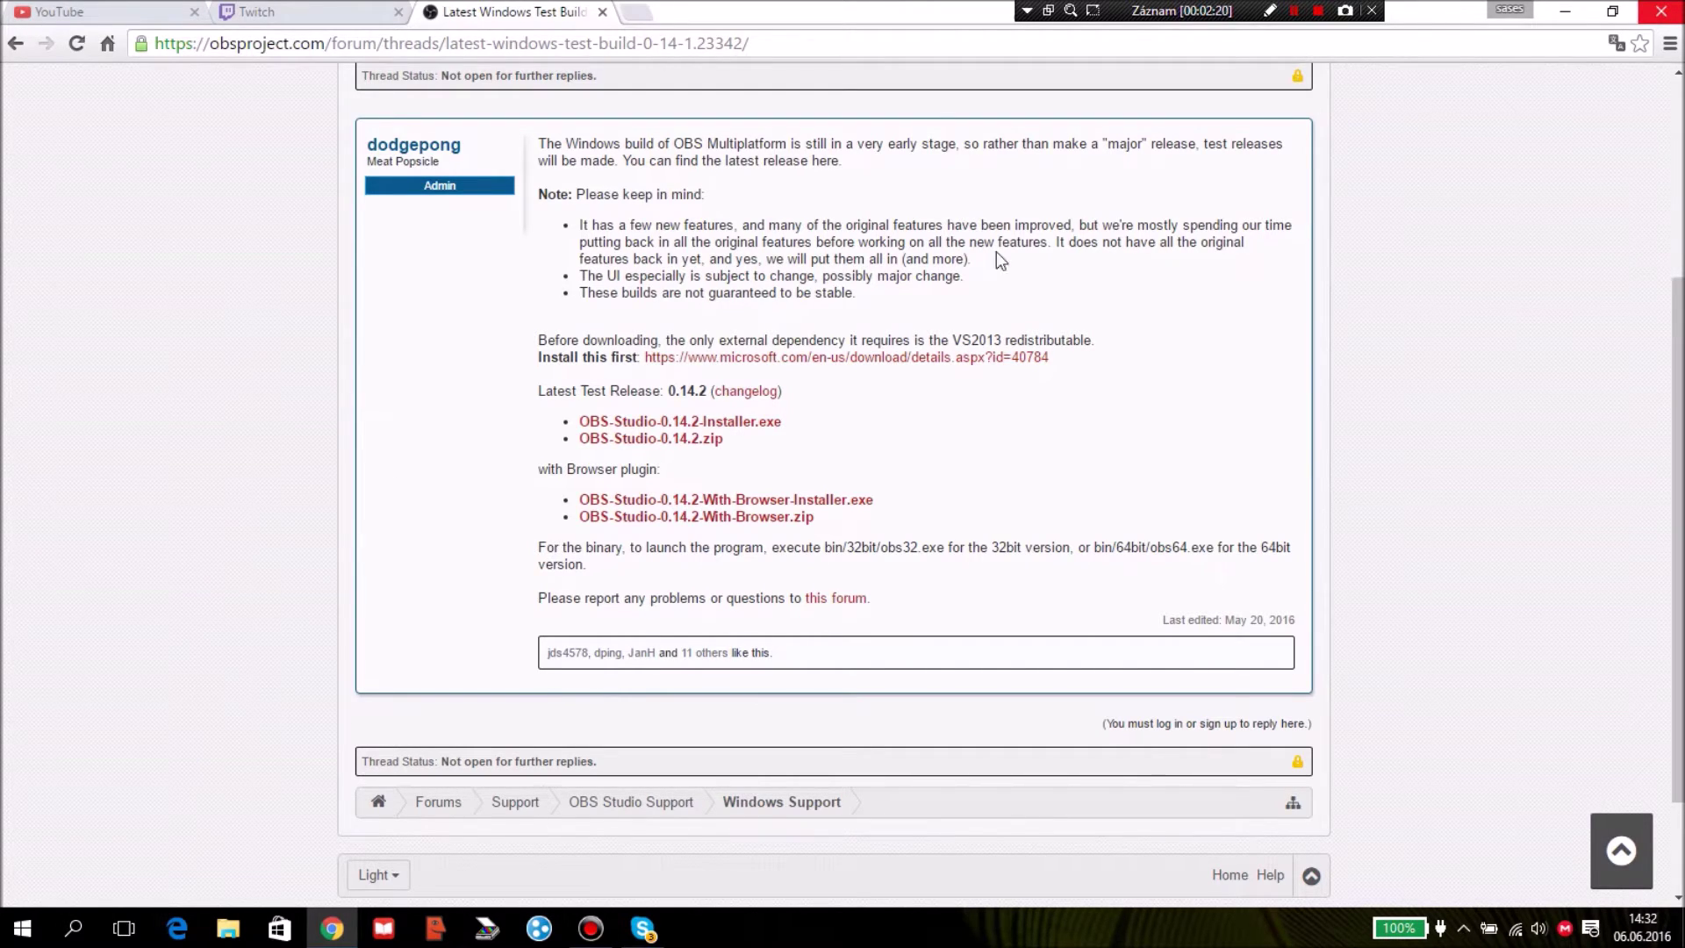
left_click(224, 10)
left_click(63, 8)
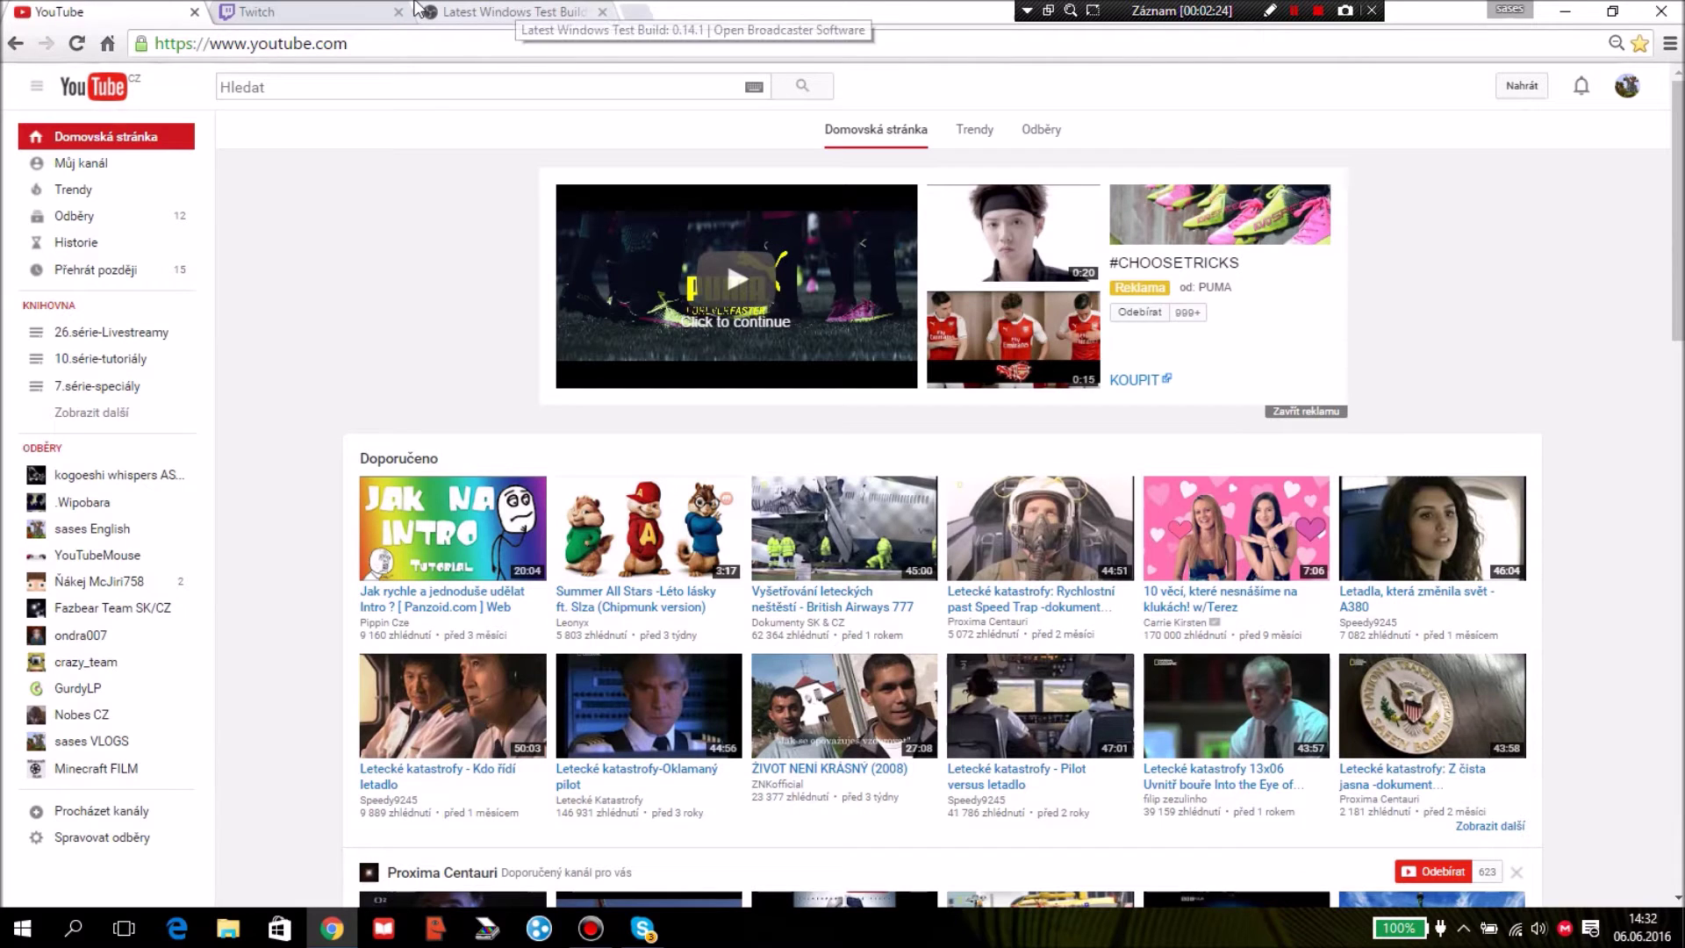
left_click(355, 10)
Open the live streaming dashboard of the own YouTube channel by way of its video manager
left_click(119, 11)
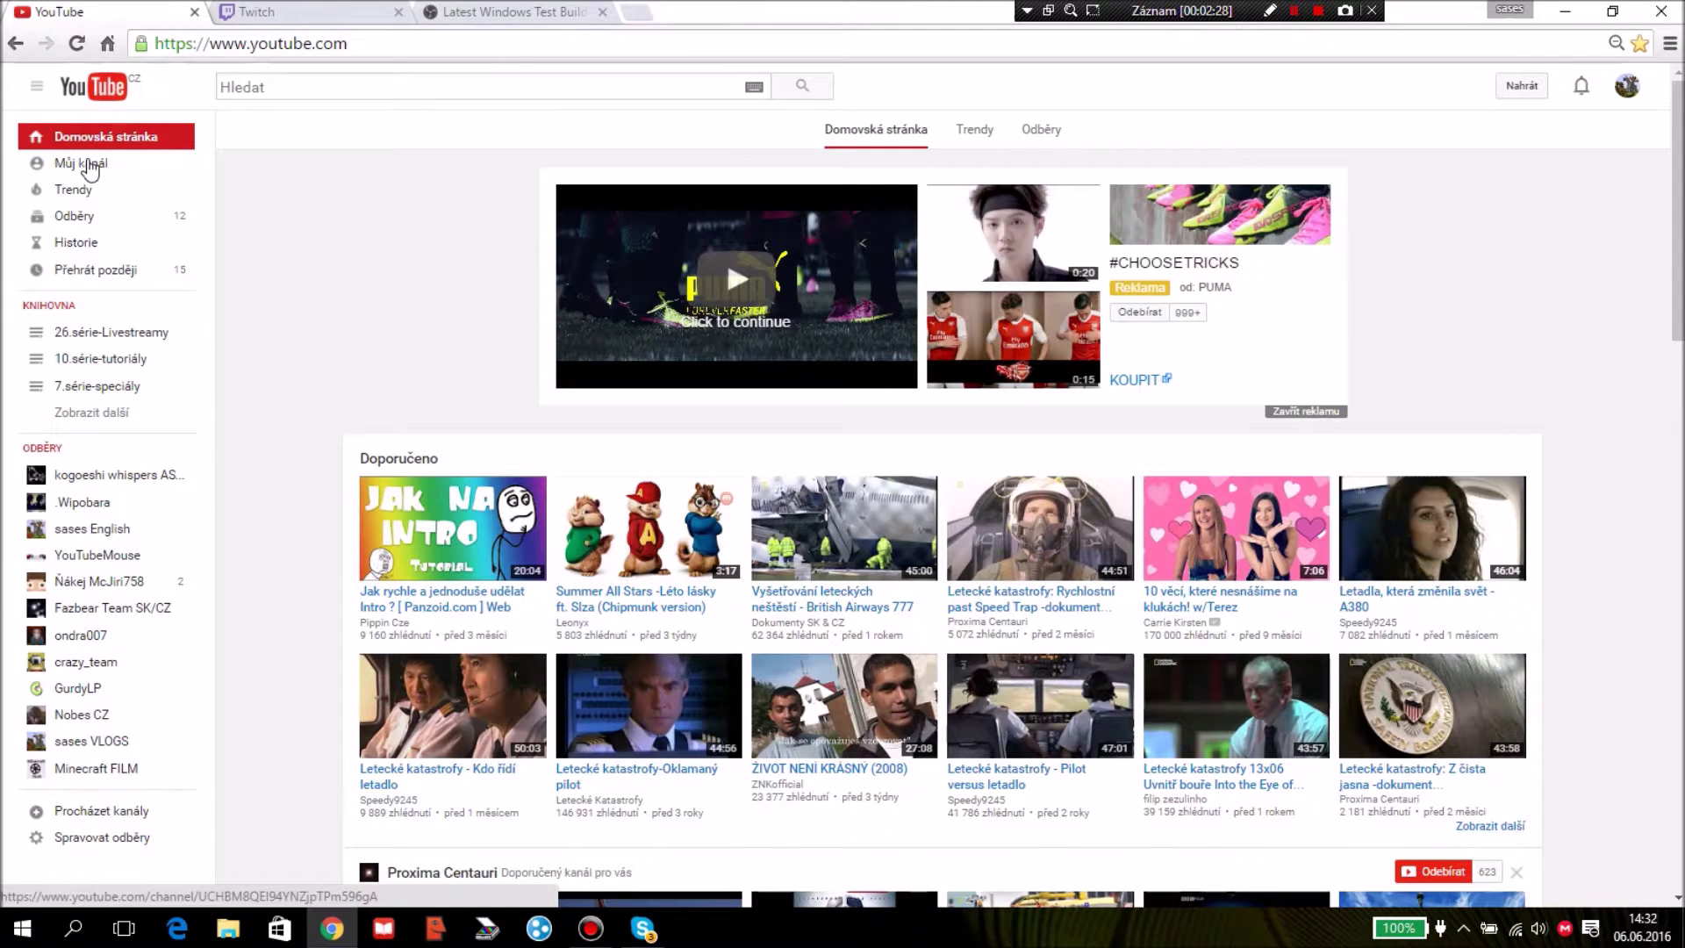
left_click_drag(88, 188, 205, 283)
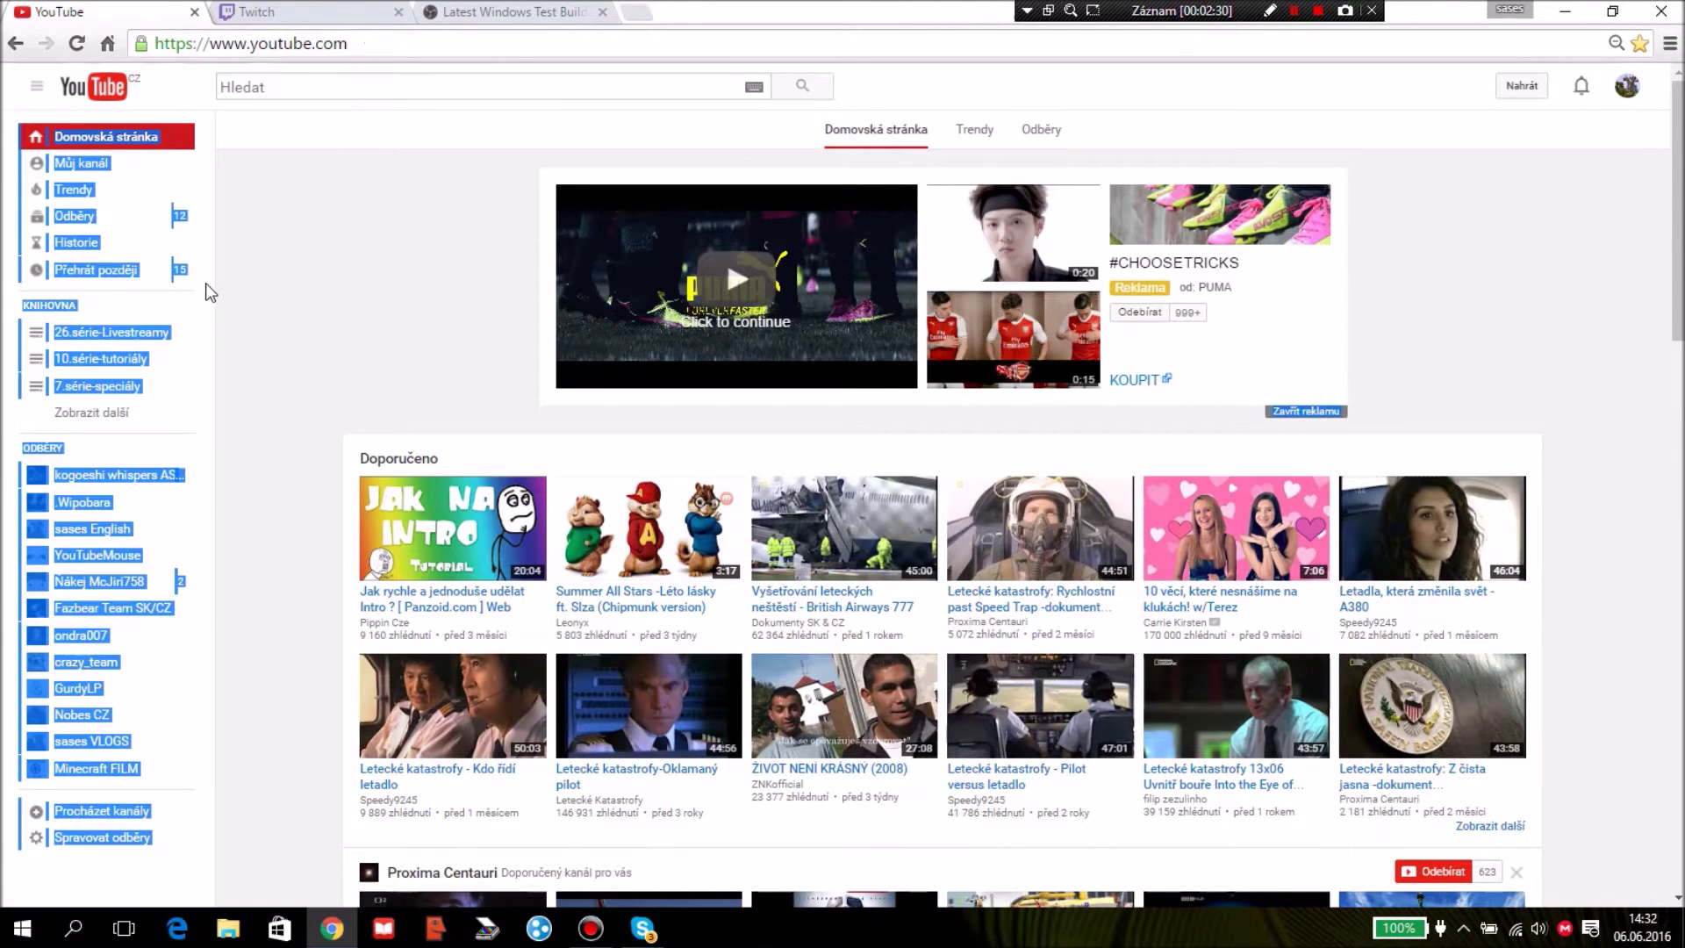
left_click(205, 283)
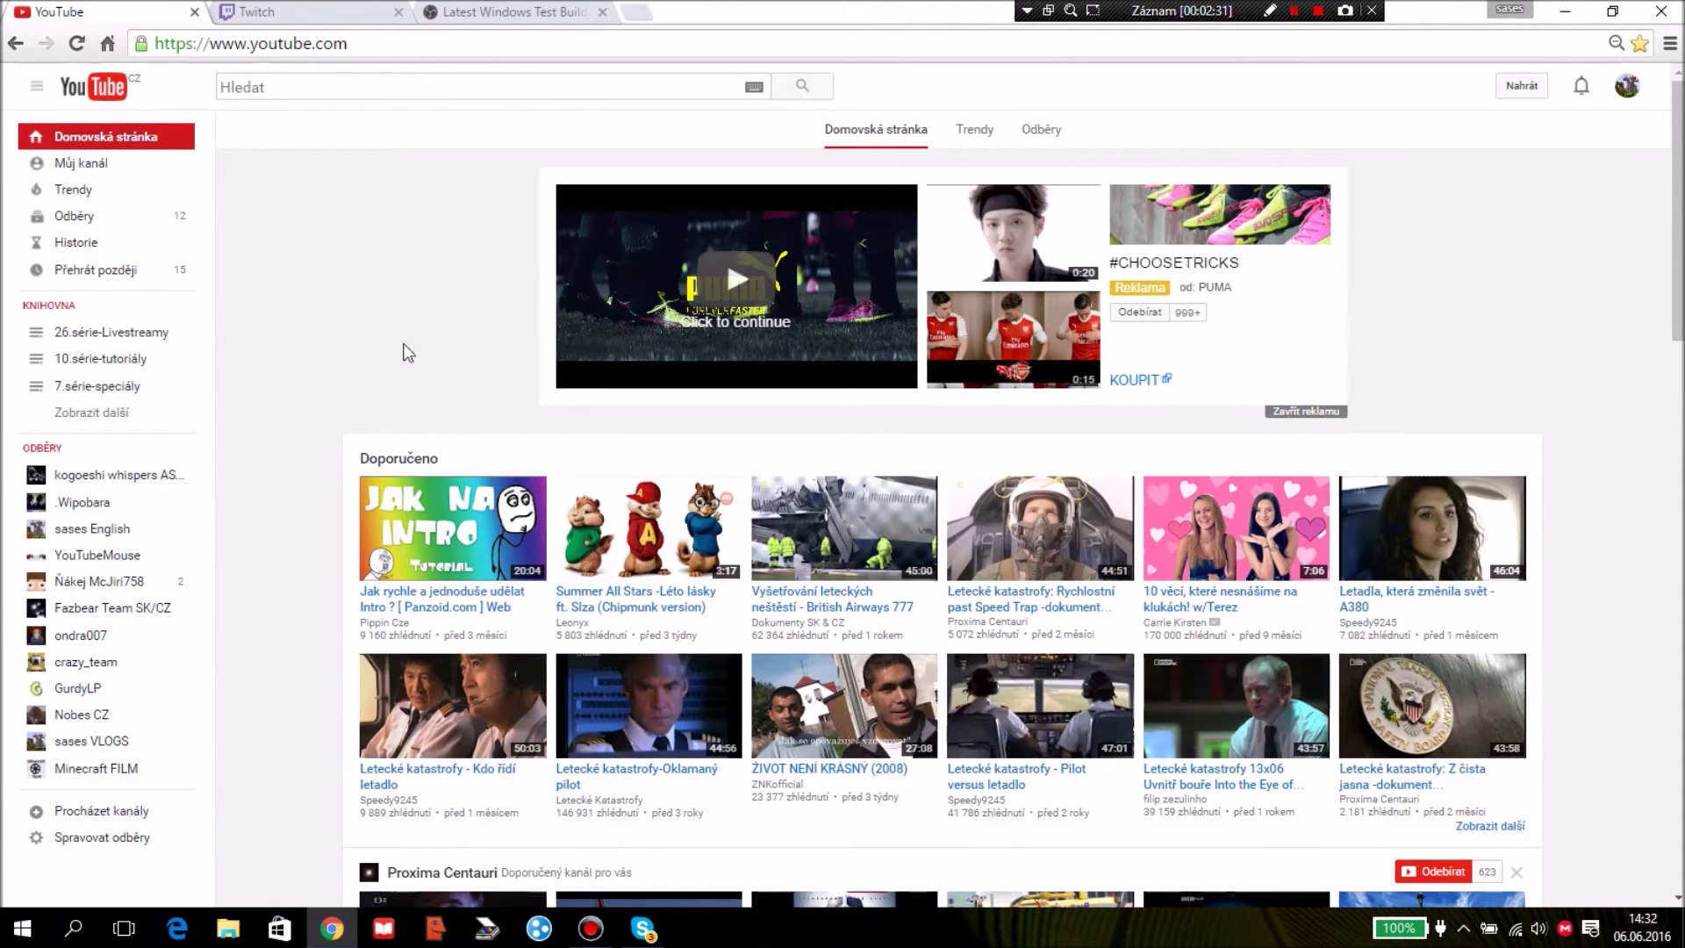
left_click(132, 164)
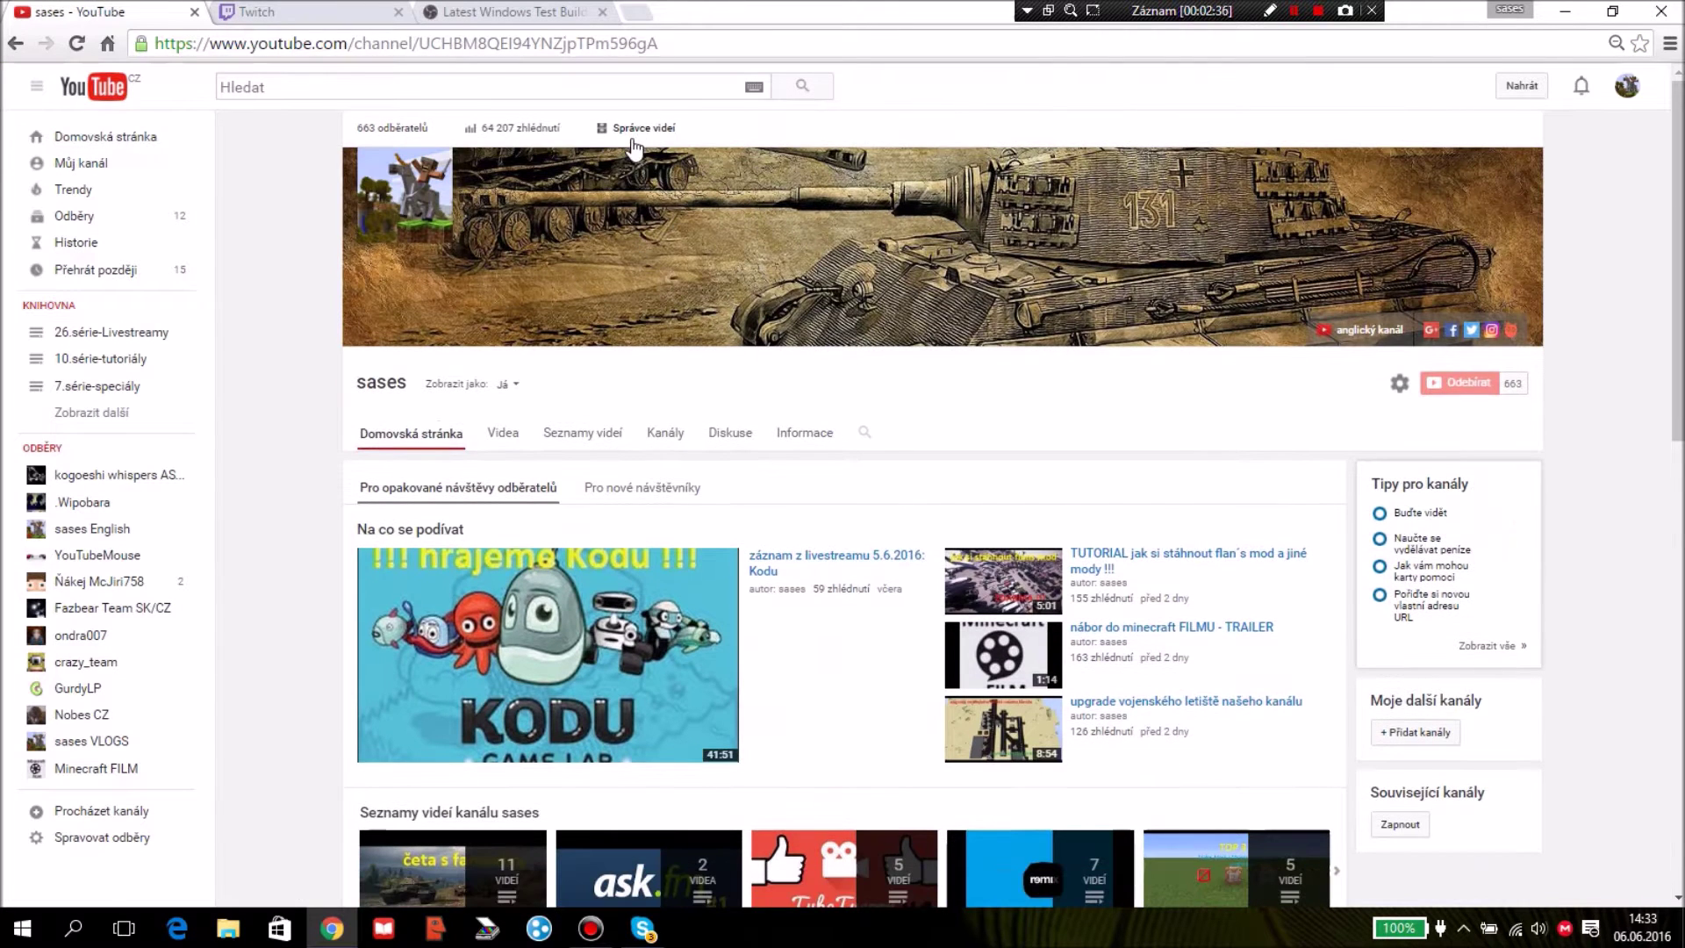
left_click(632, 139)
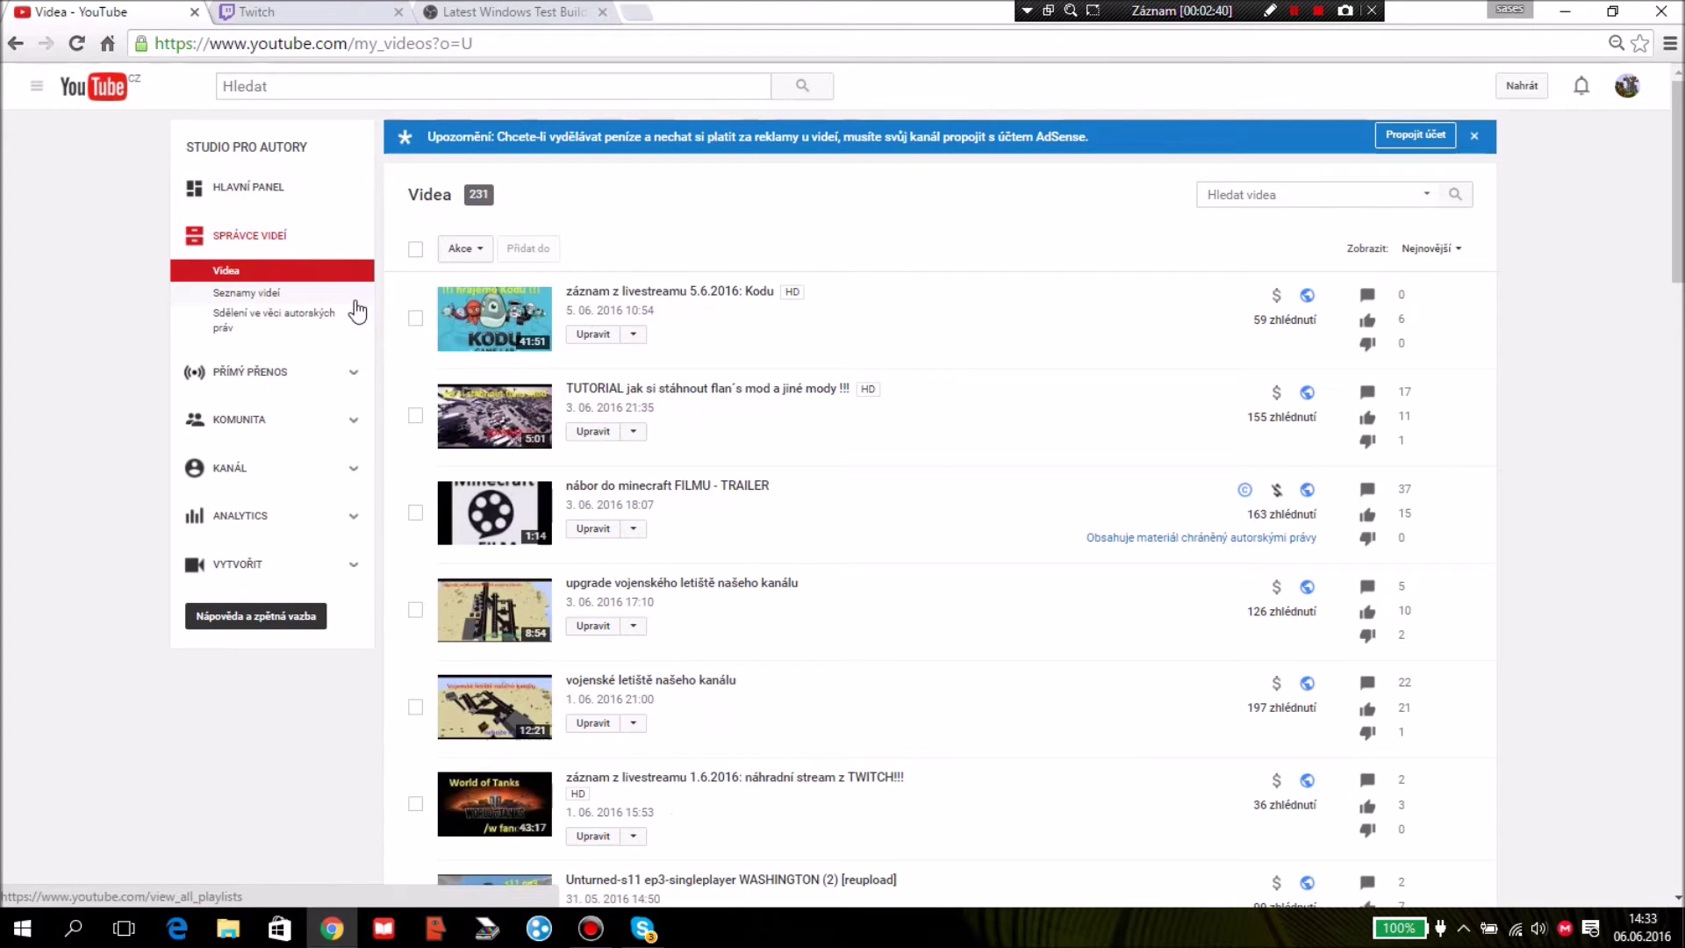
left_click(326, 372)
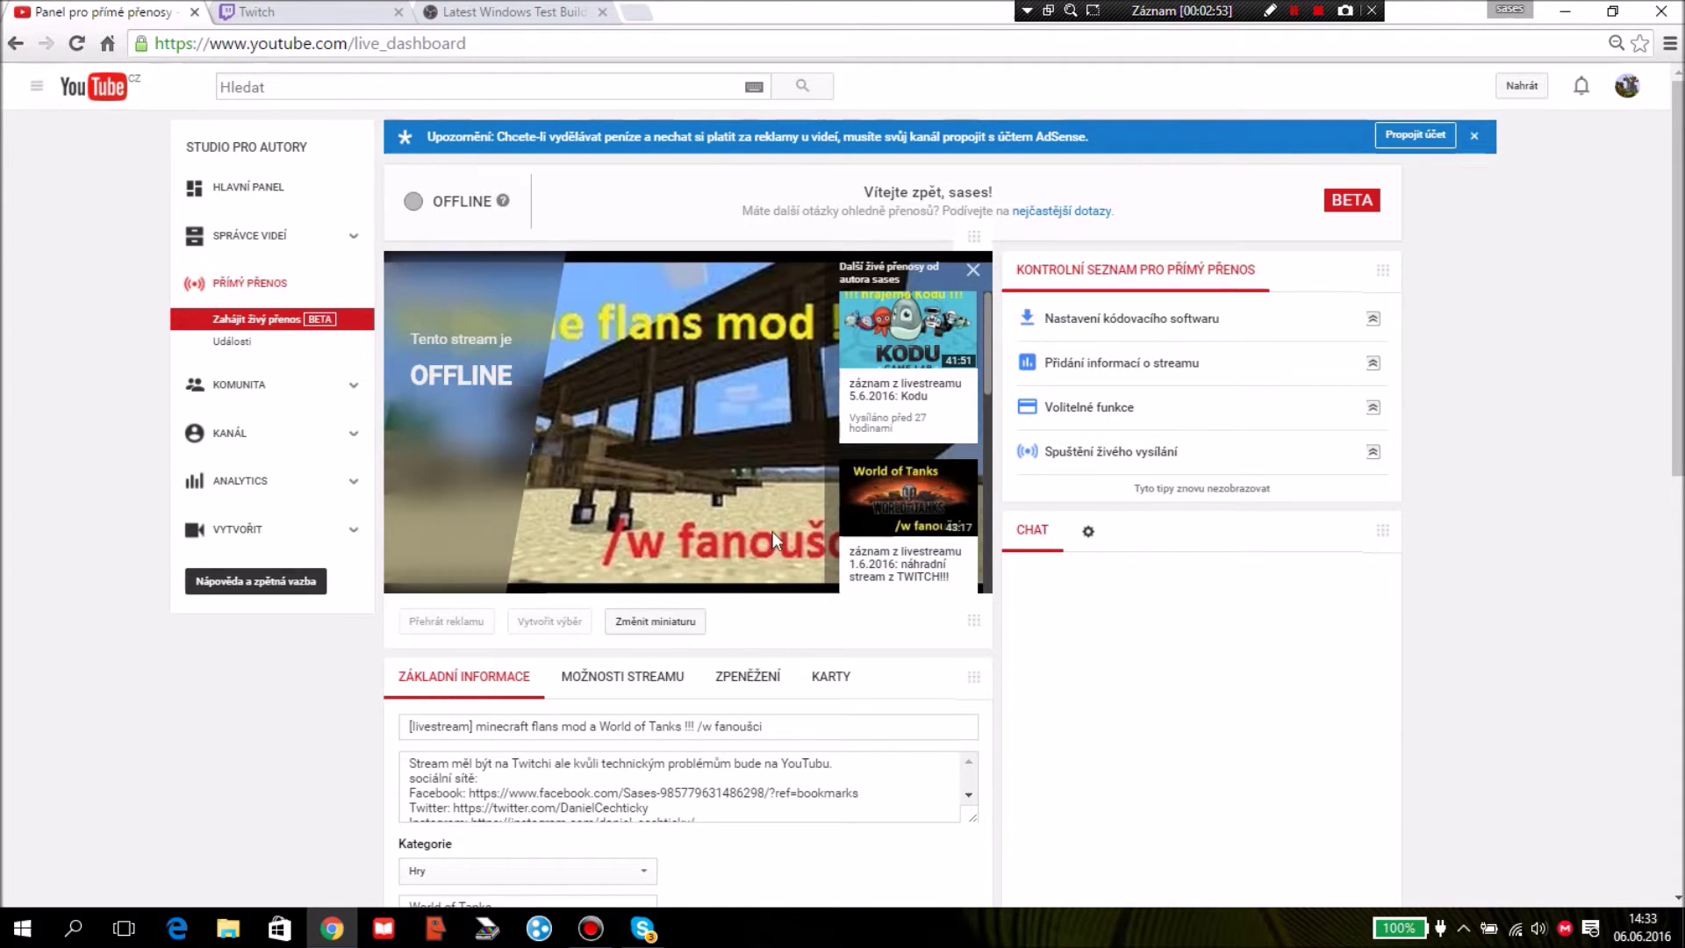
Examine the live dashboard's preview, thumbnail option, basic stream information and encoder settings
scroll(958, 404, "down", 7)
scroll(958, 402, "up", 7)
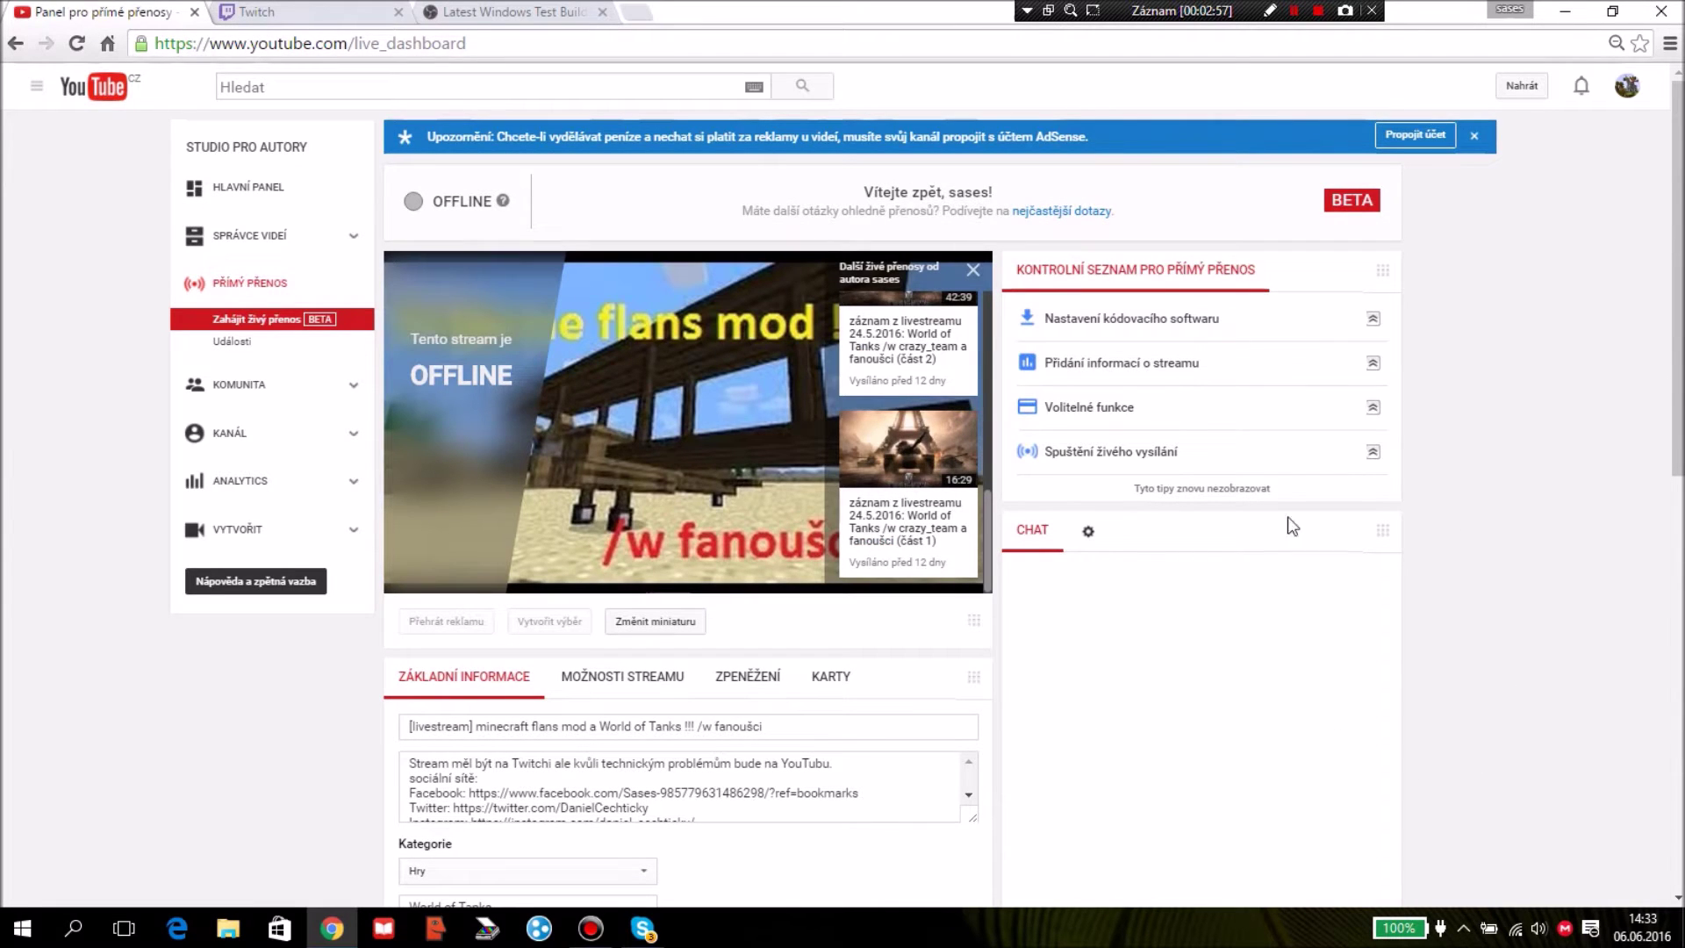
scroll(1285, 397, "down", 5)
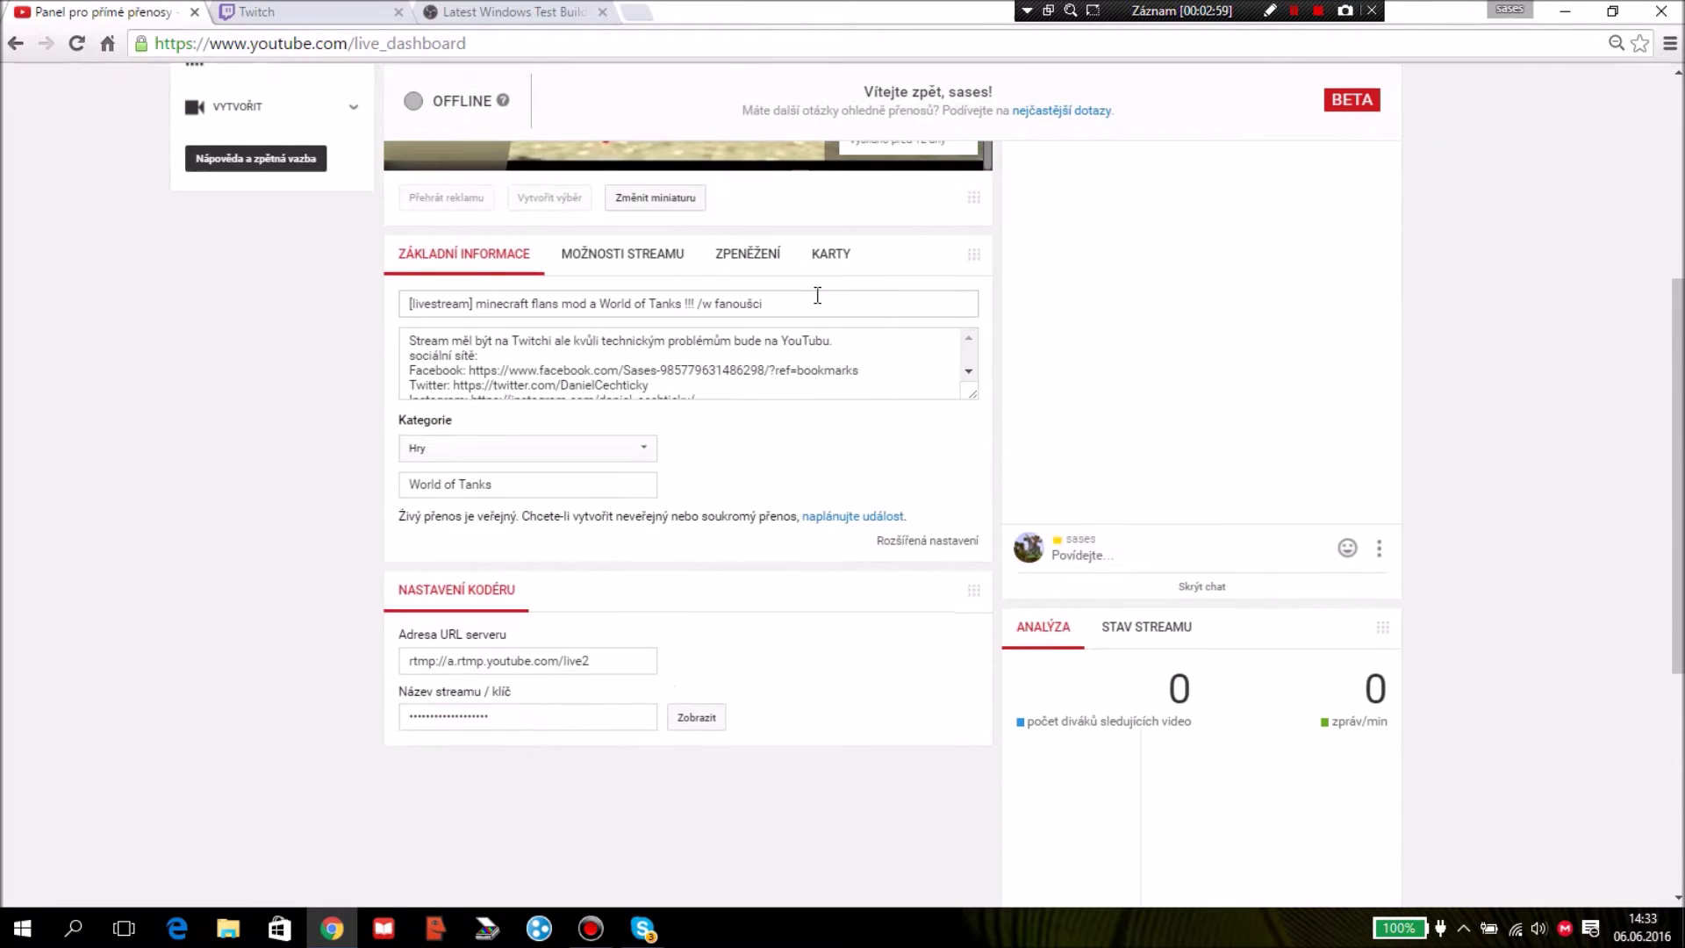
scroll(1235, 358, "up", 4)
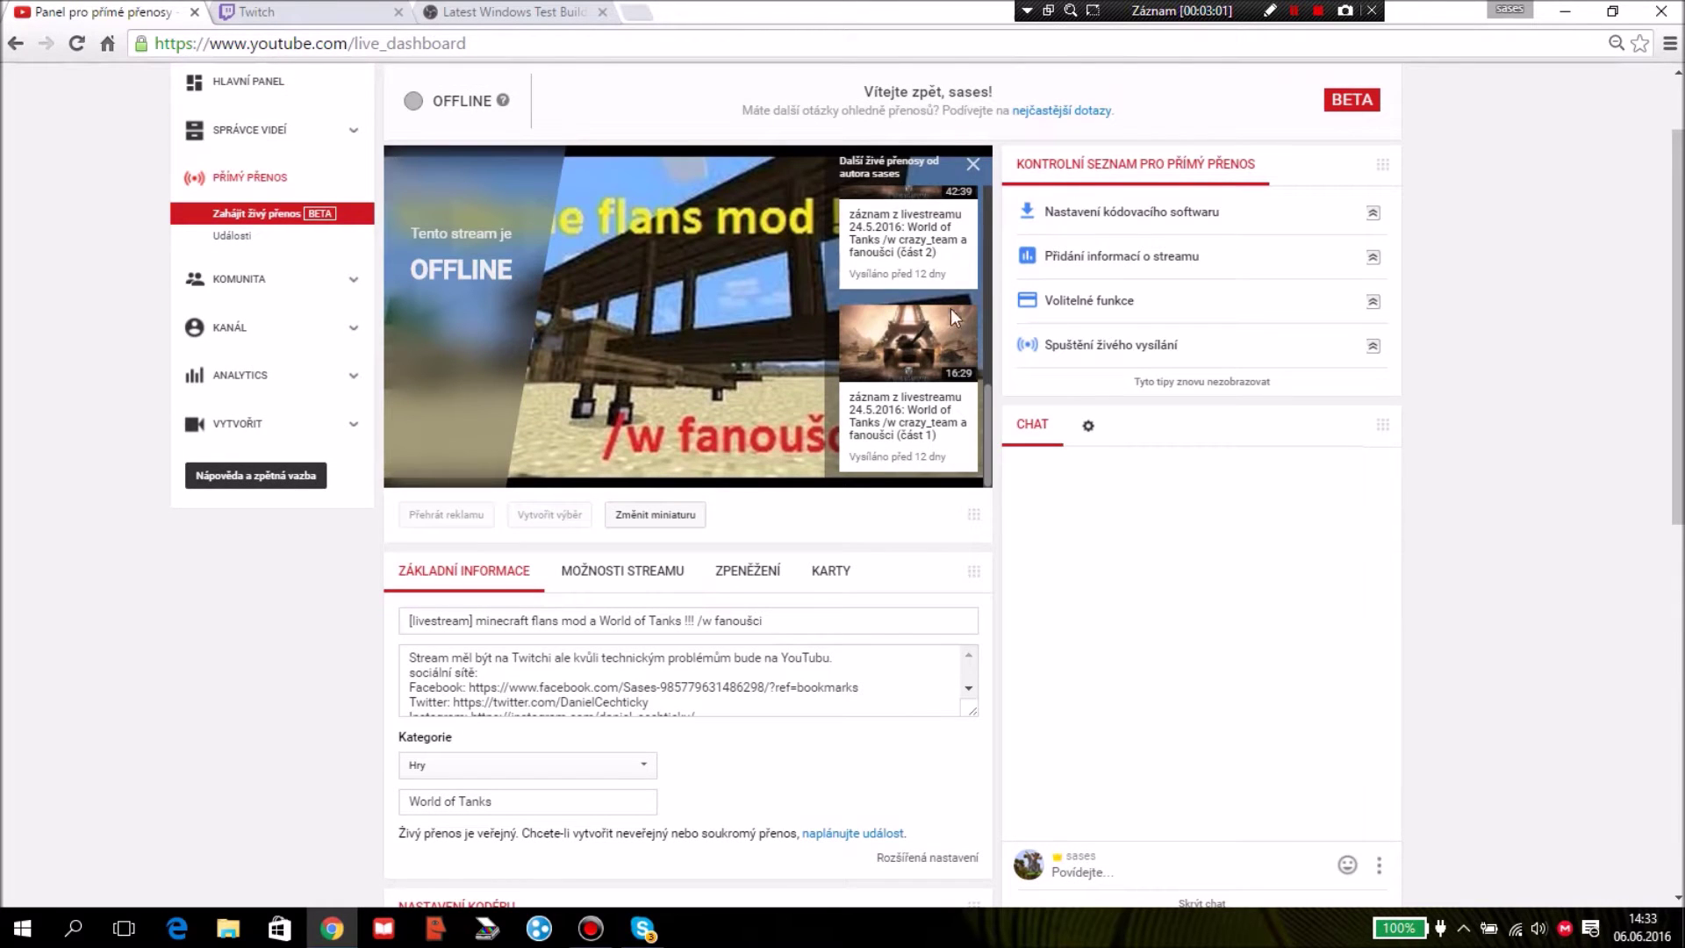
left_click(655, 521)
left_click(1056, 230)
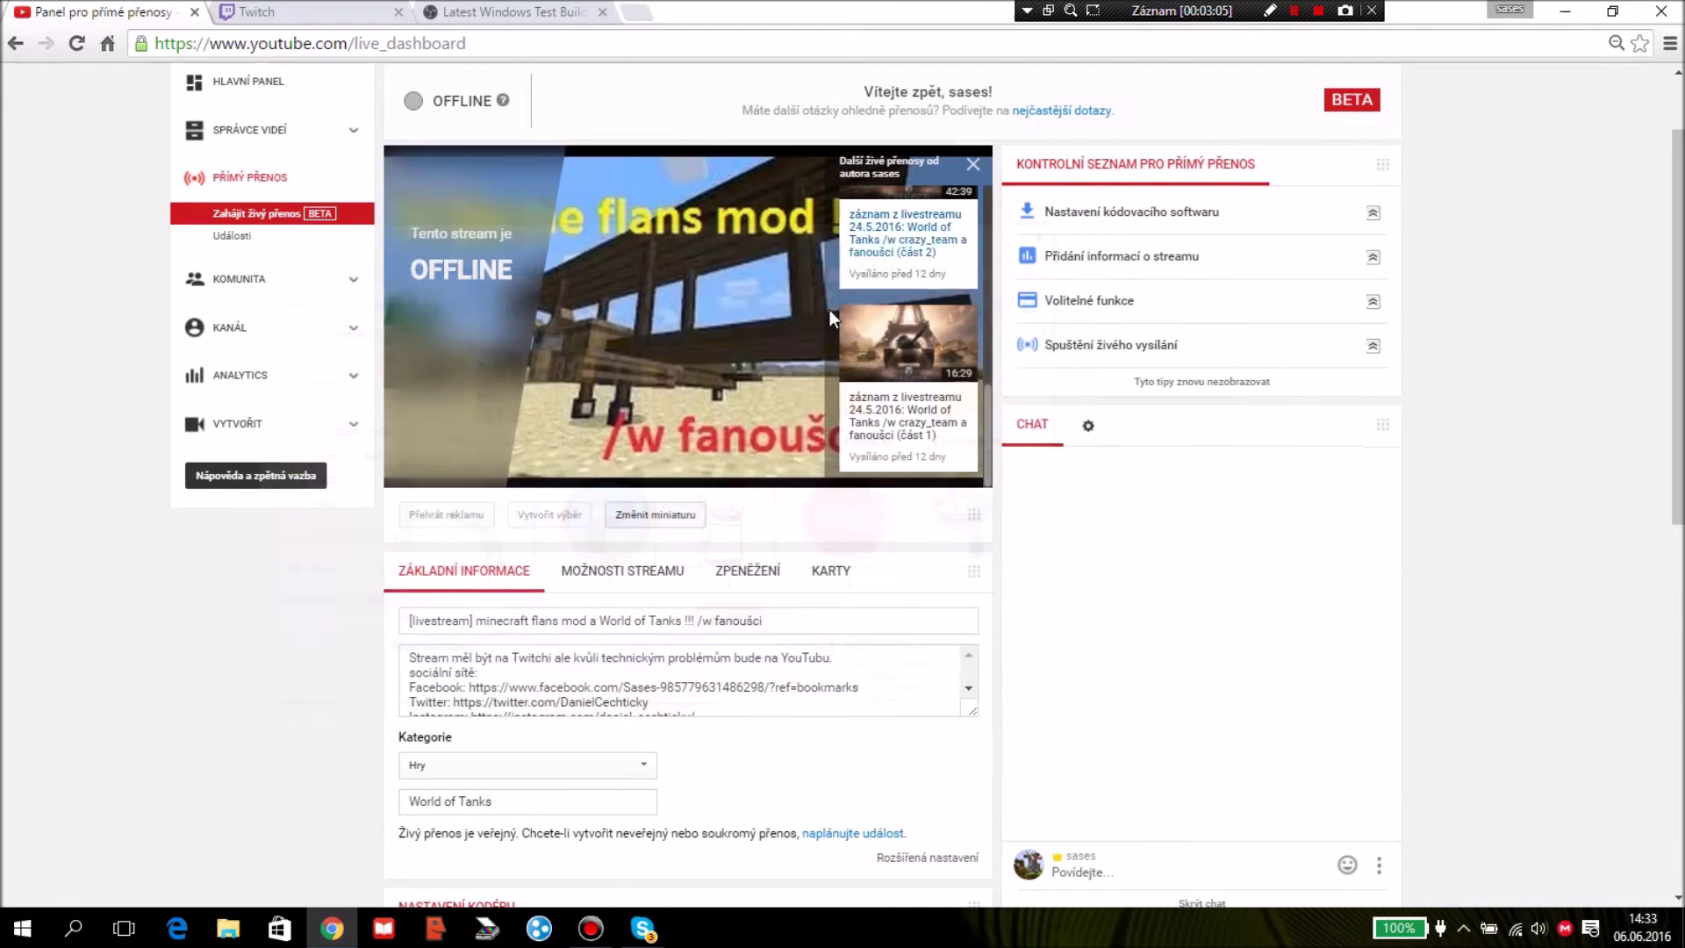
scroll(535, 540, "down", 1)
scroll(536, 540, "down", 6)
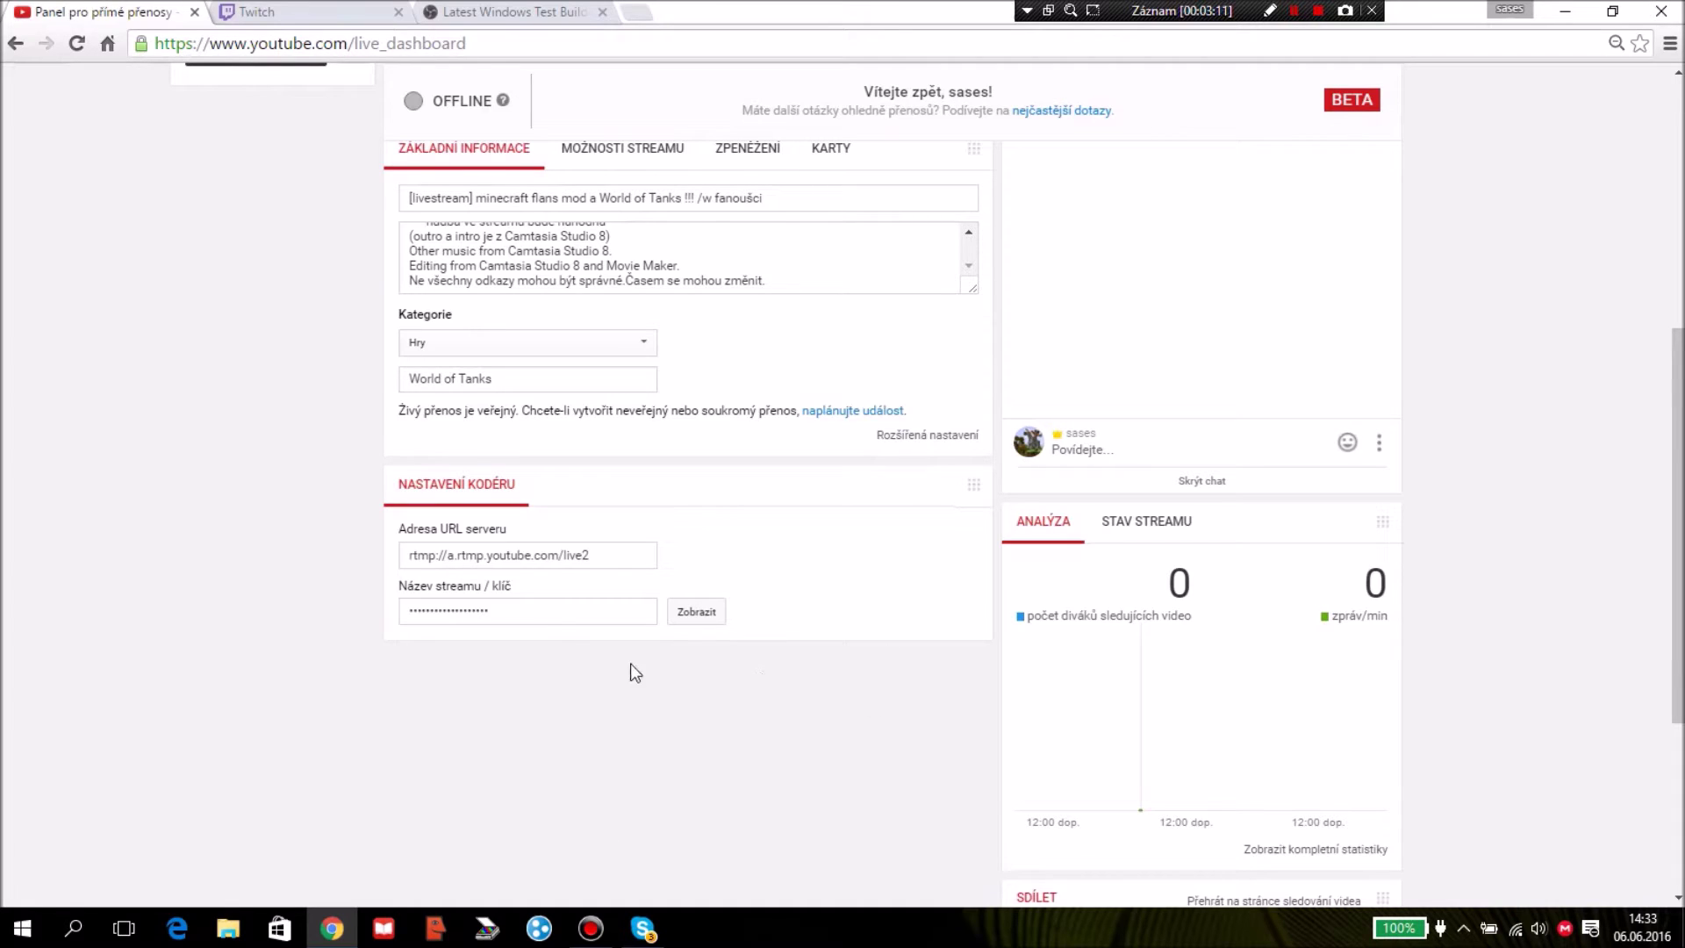
scroll(746, 520, "up", 5)
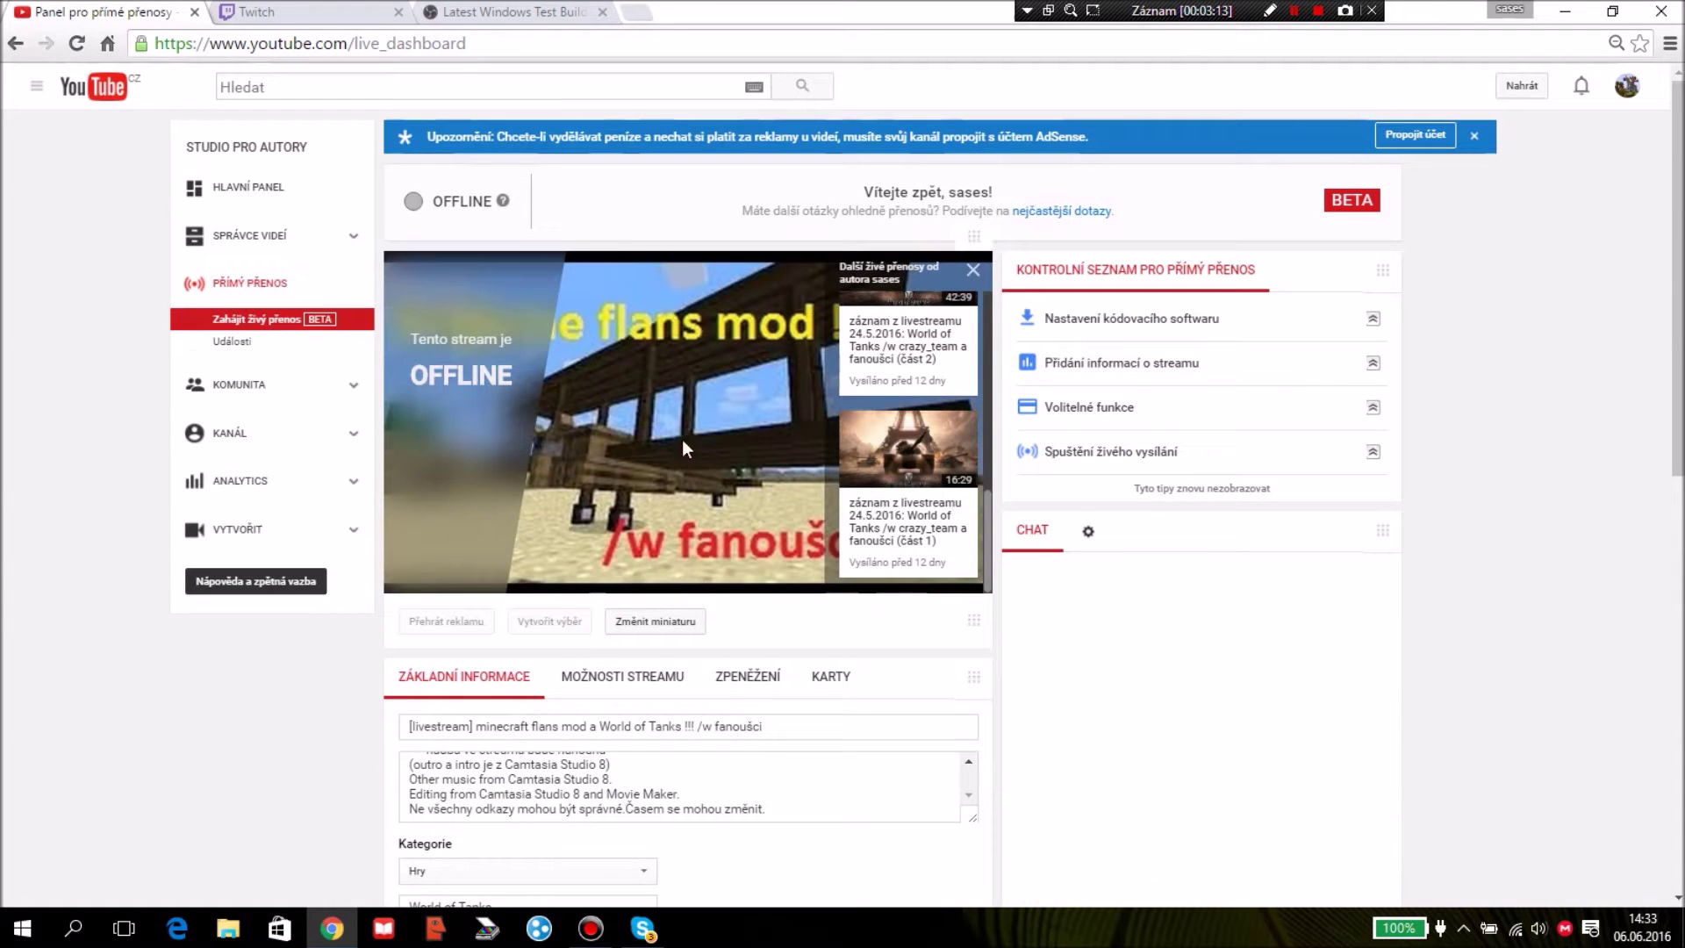
View the form for a new live event, leave it without creating one, and return to the live dashboard
left_click(291, 345)
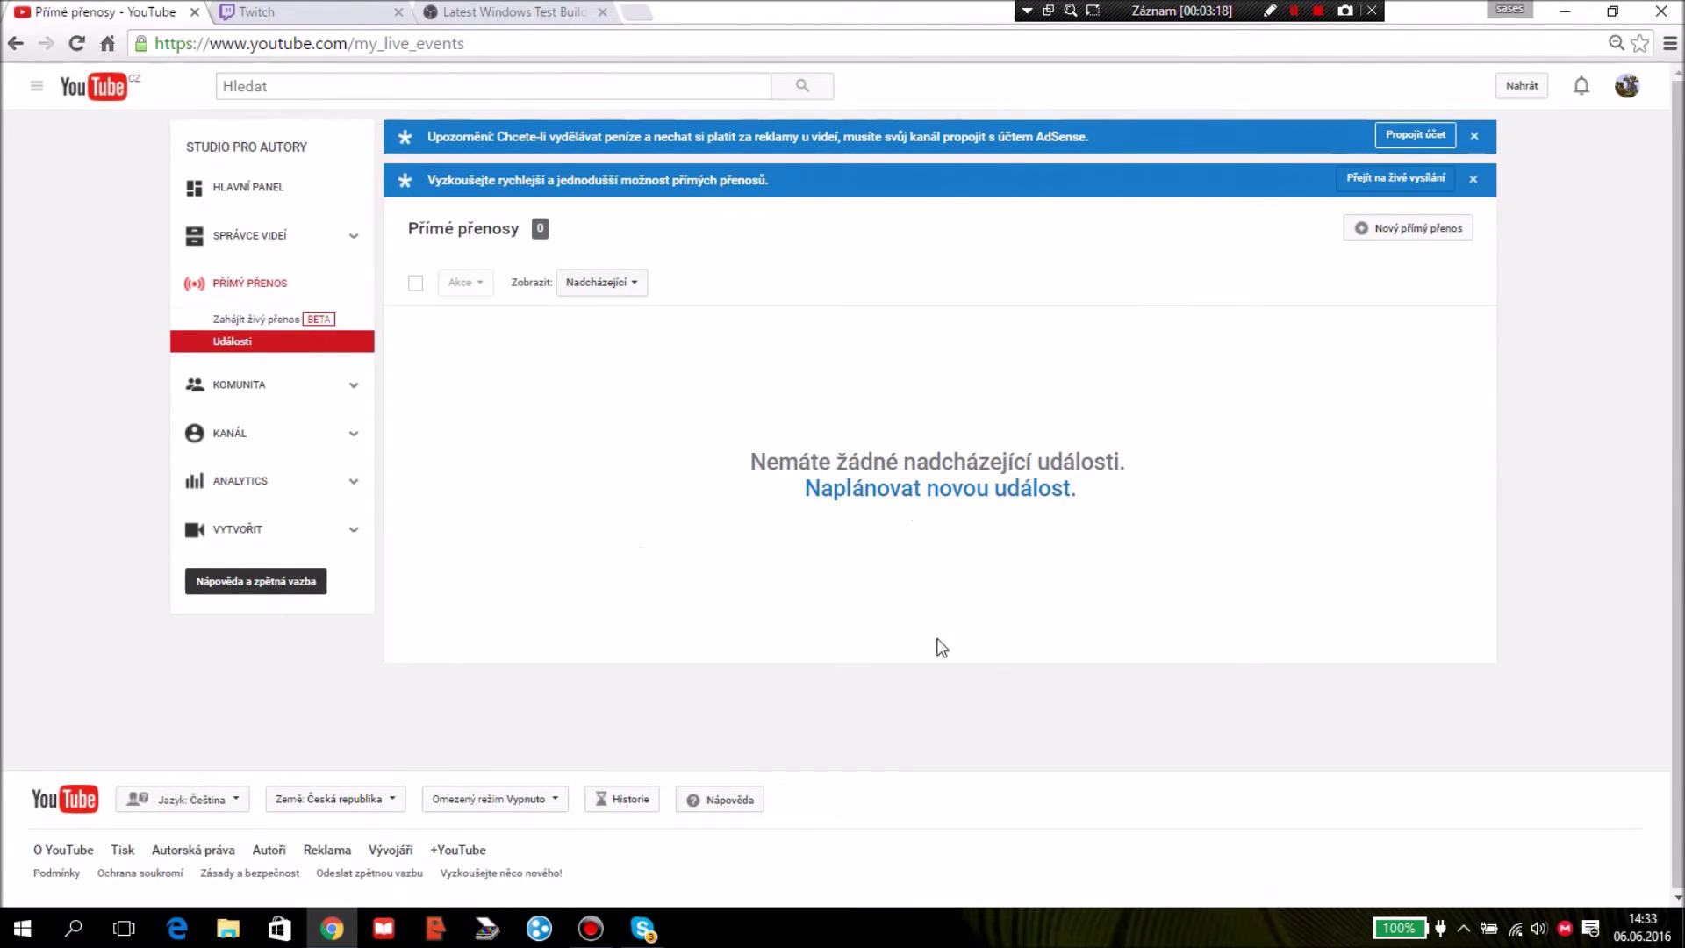
left_click(1356, 233)
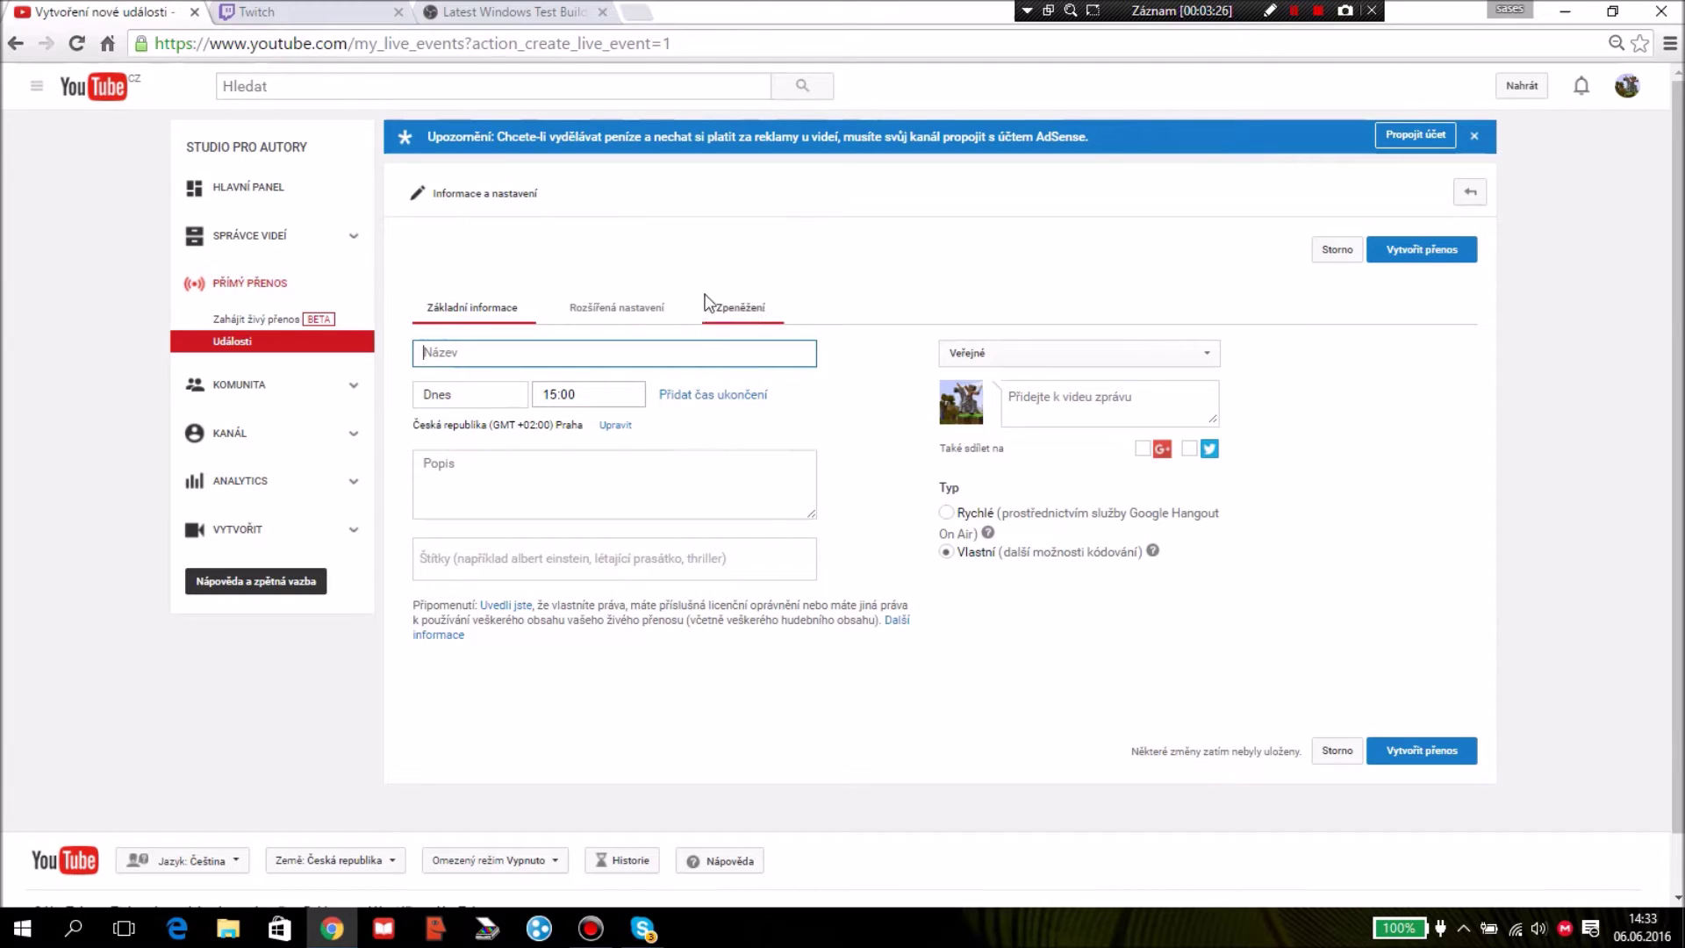
left_click(203, 316)
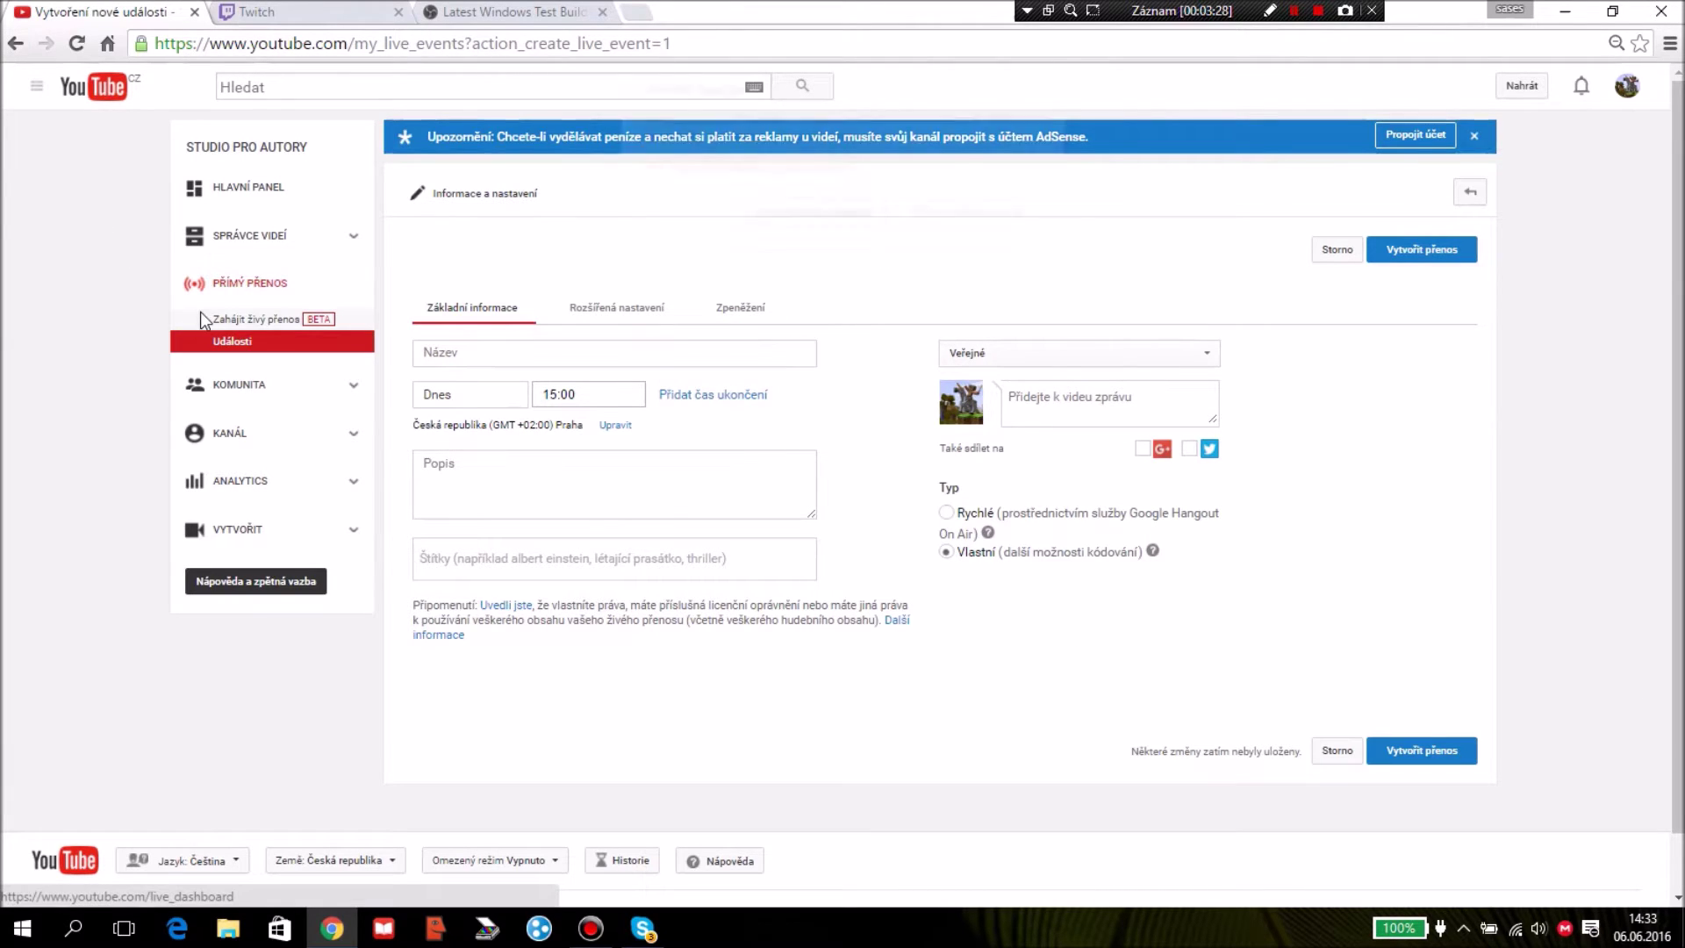
left_click(798, 212)
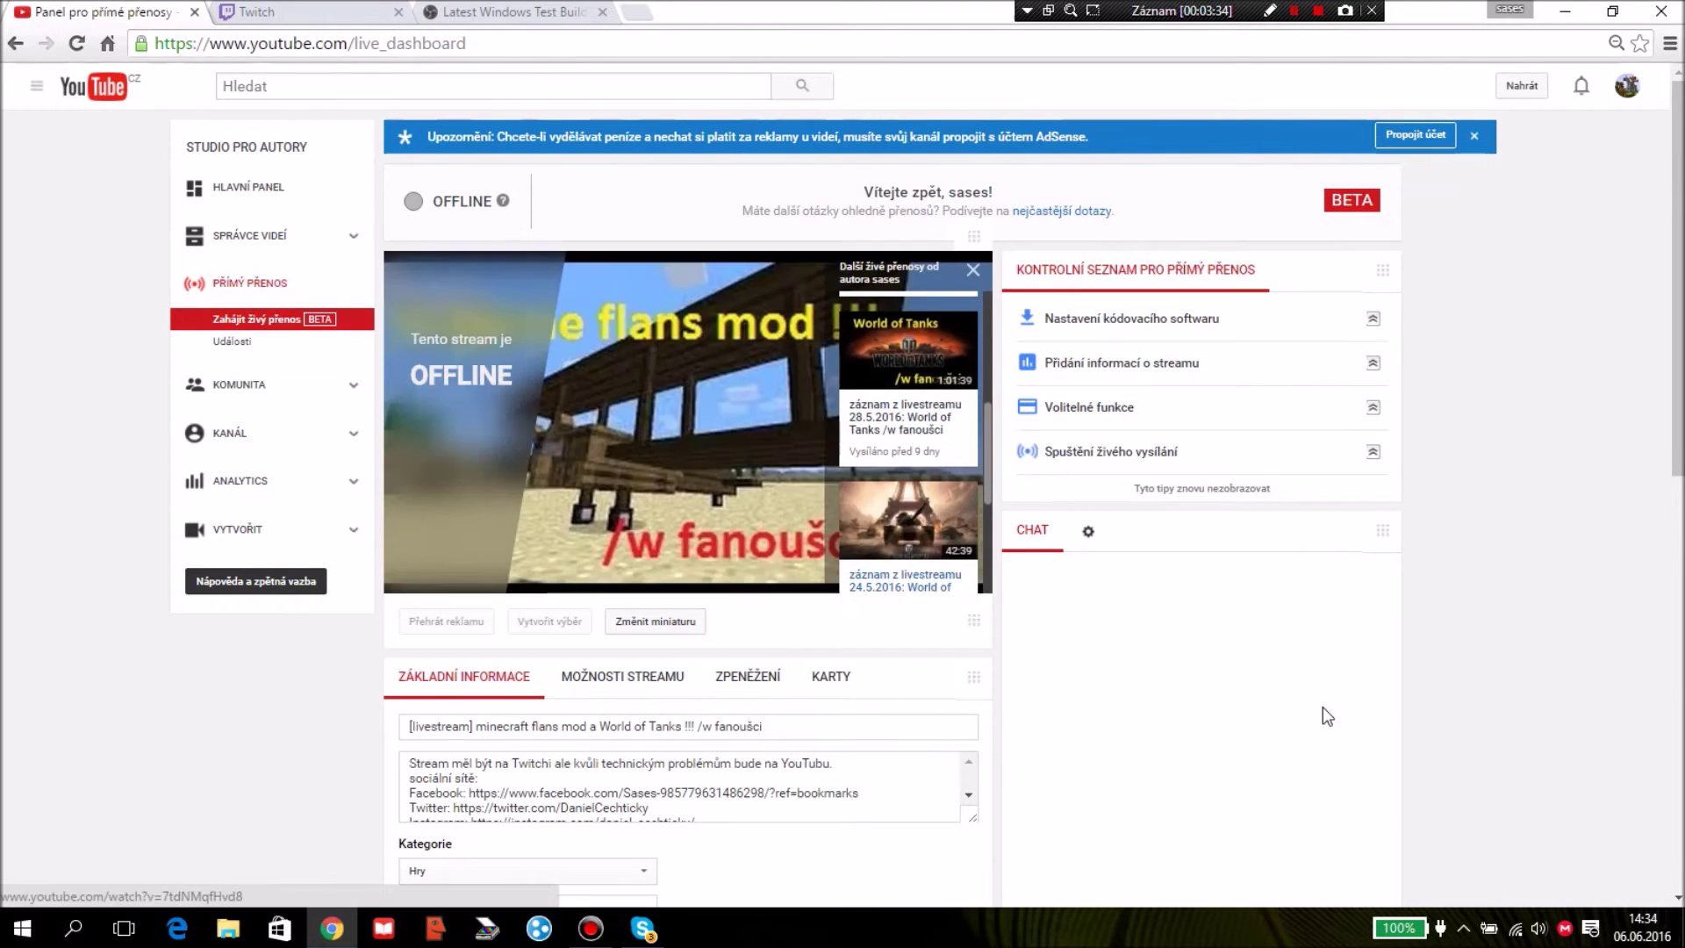
scroll(1326, 248, "down", 5)
scroll(1535, 230, "up", 5)
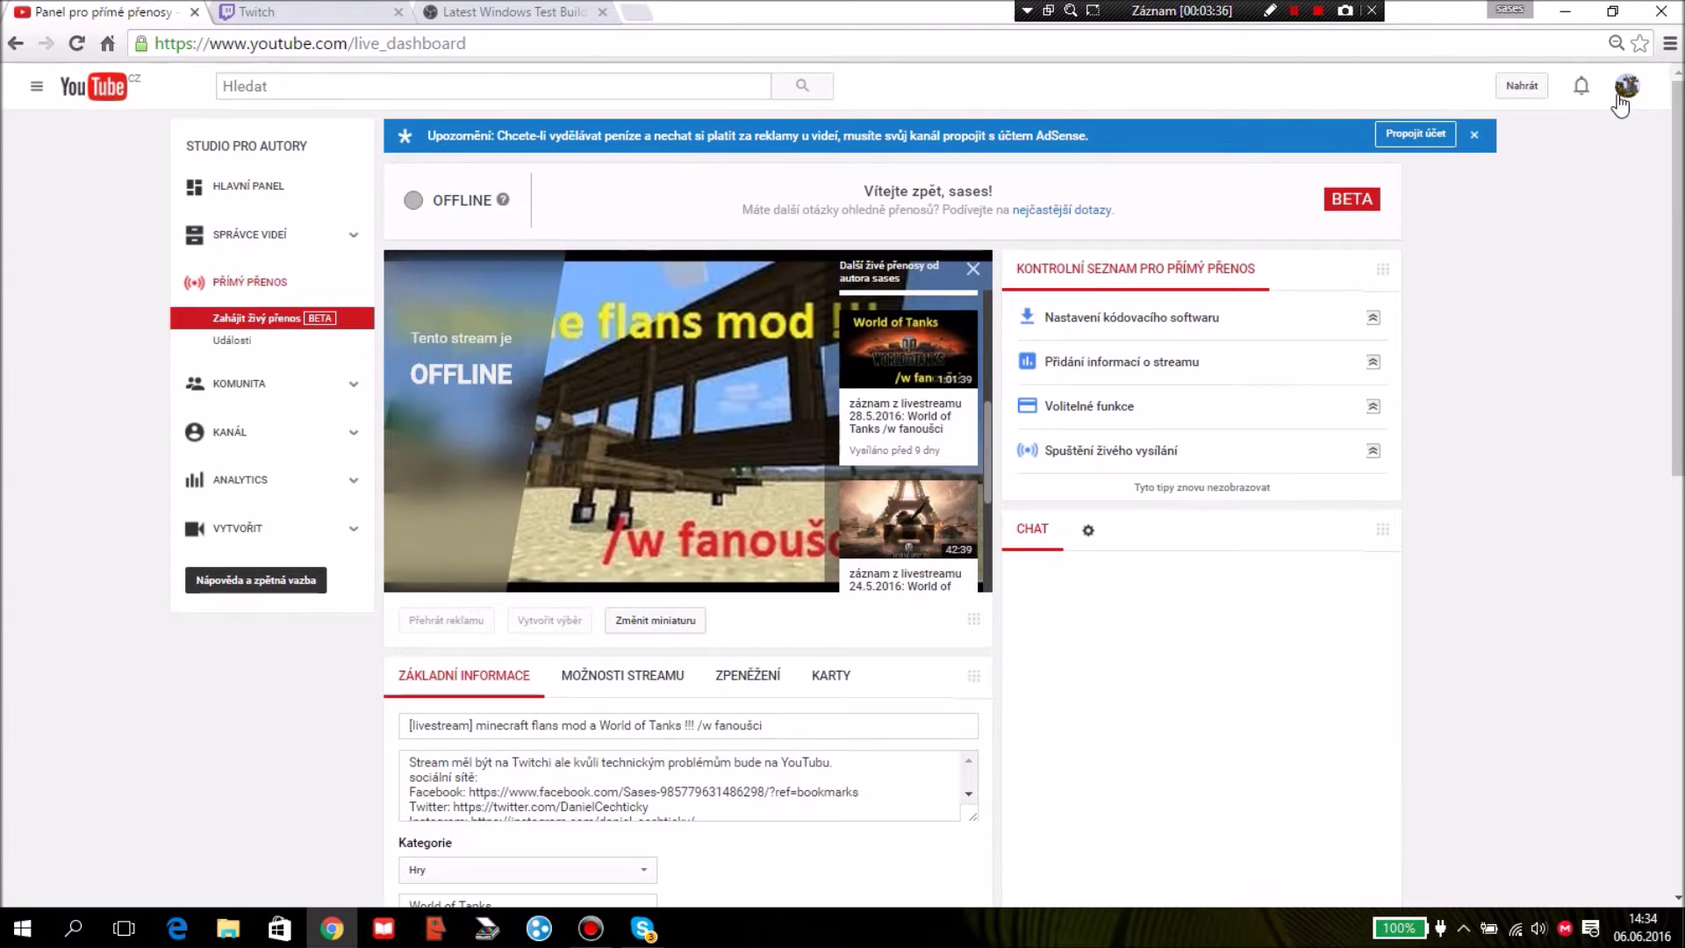
Switch to the sases English YouTube account and show its live streaming start page
left_click(1626, 85)
left_click(1492, 345)
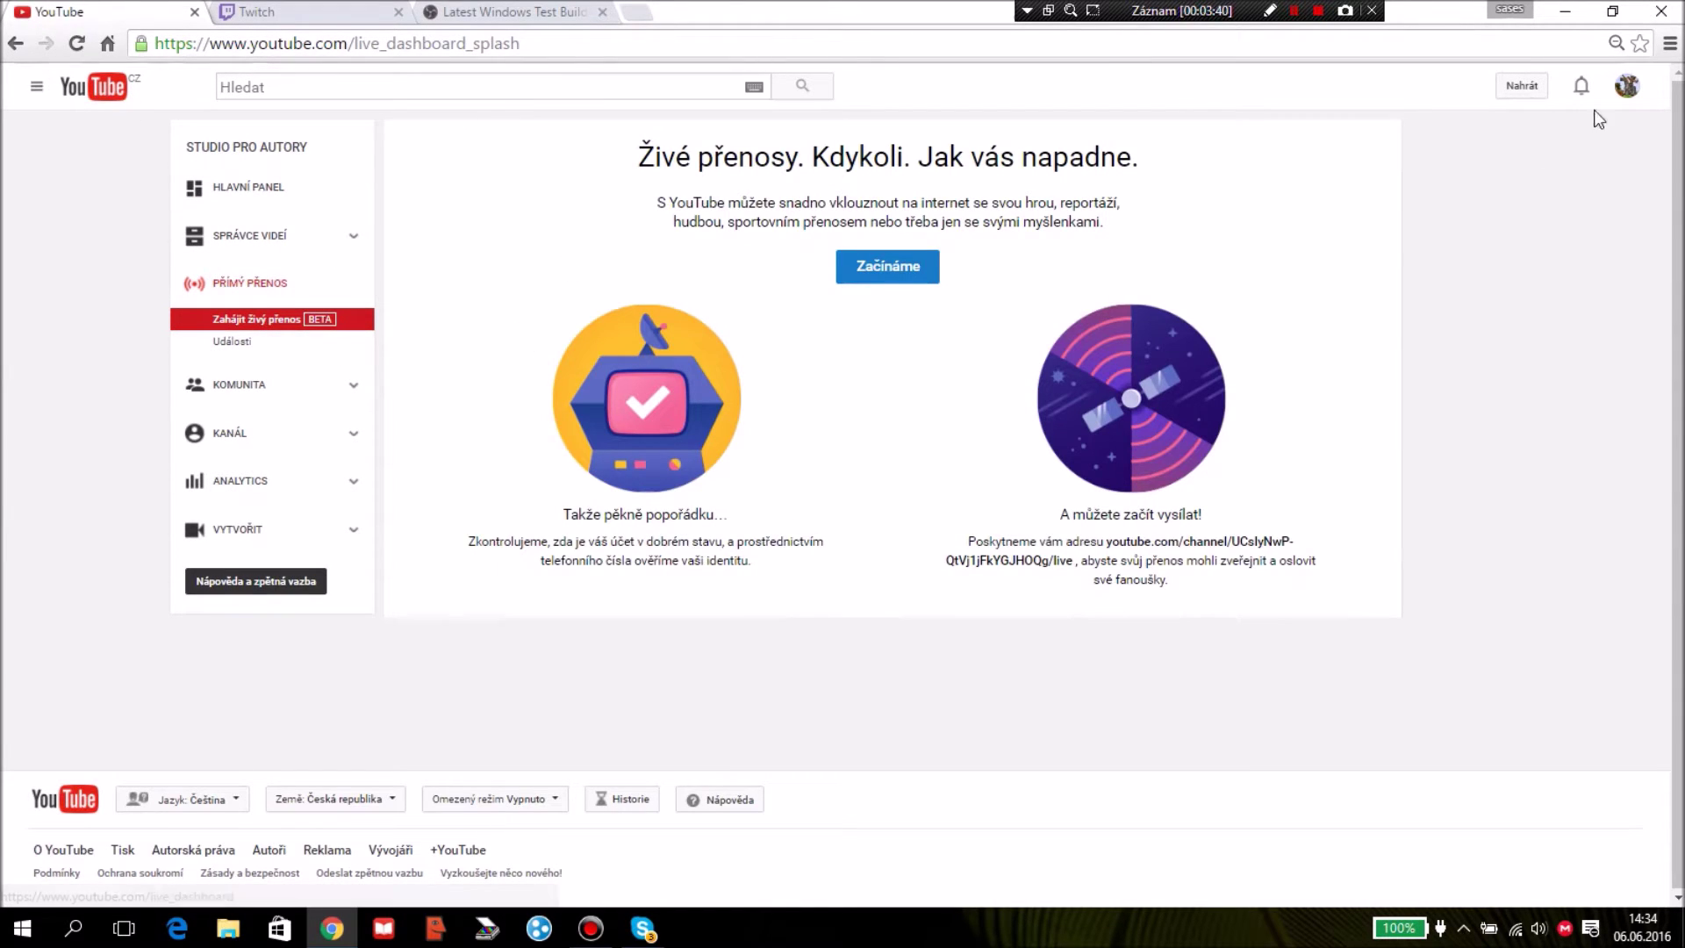
left_click(1628, 85)
left_click(1374, 552)
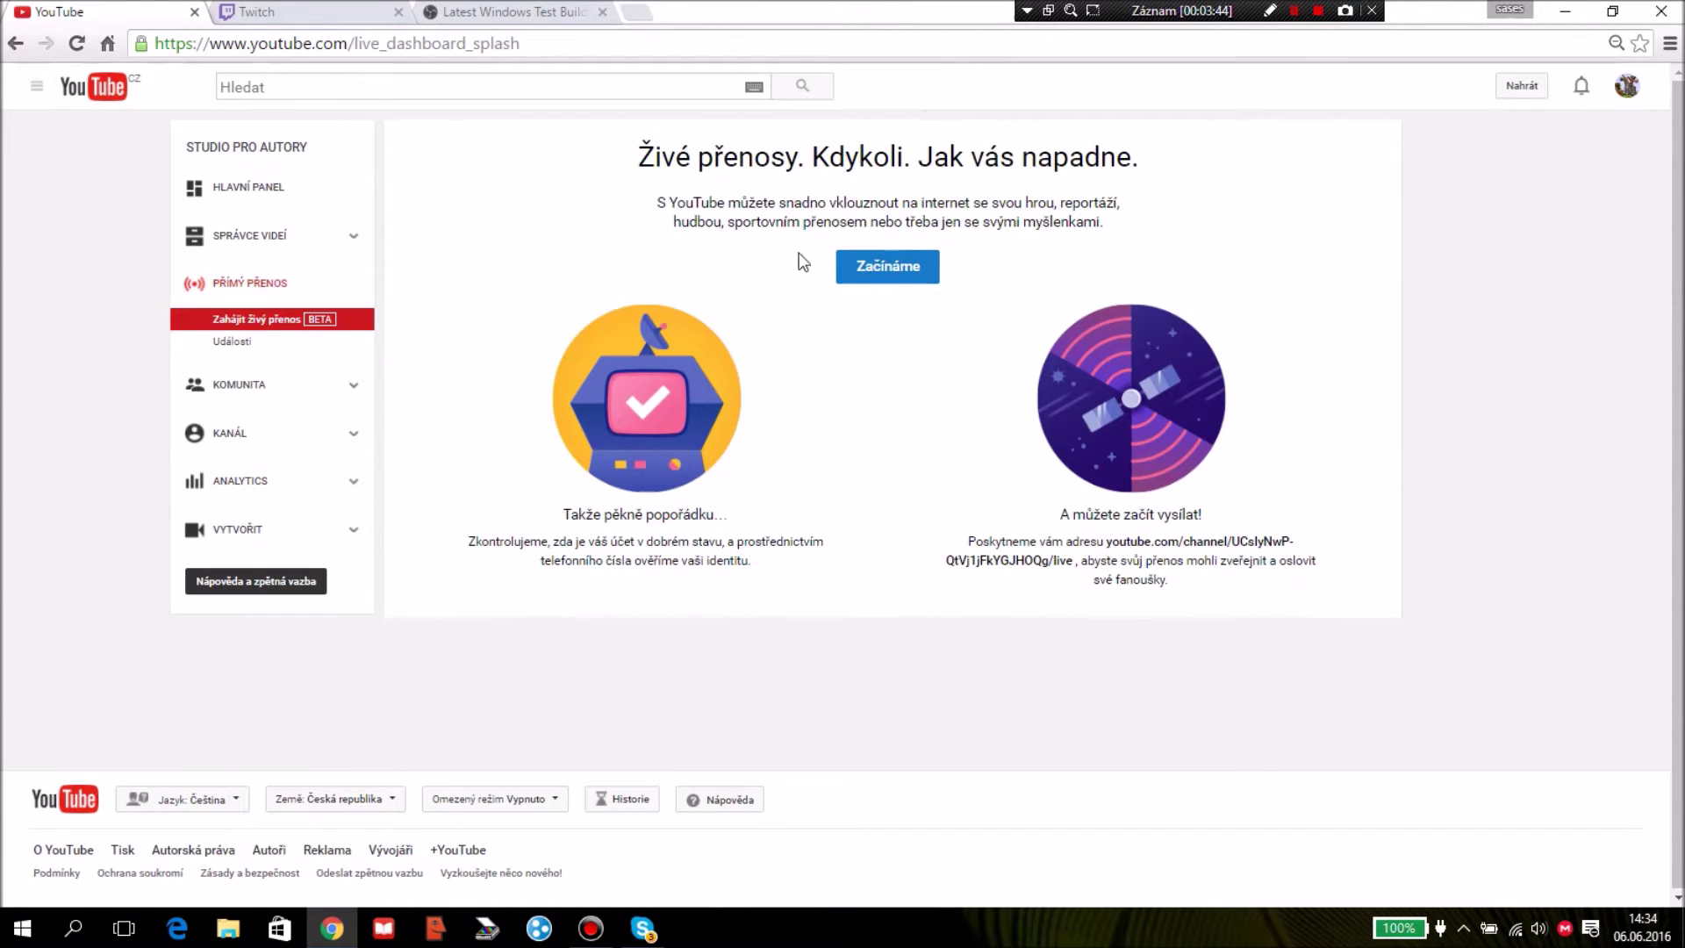
Start the account verification for live streaming, choose the SMS code option, and return to the start page
left_click_drag(610, 223, 852, 297)
left_click(866, 272)
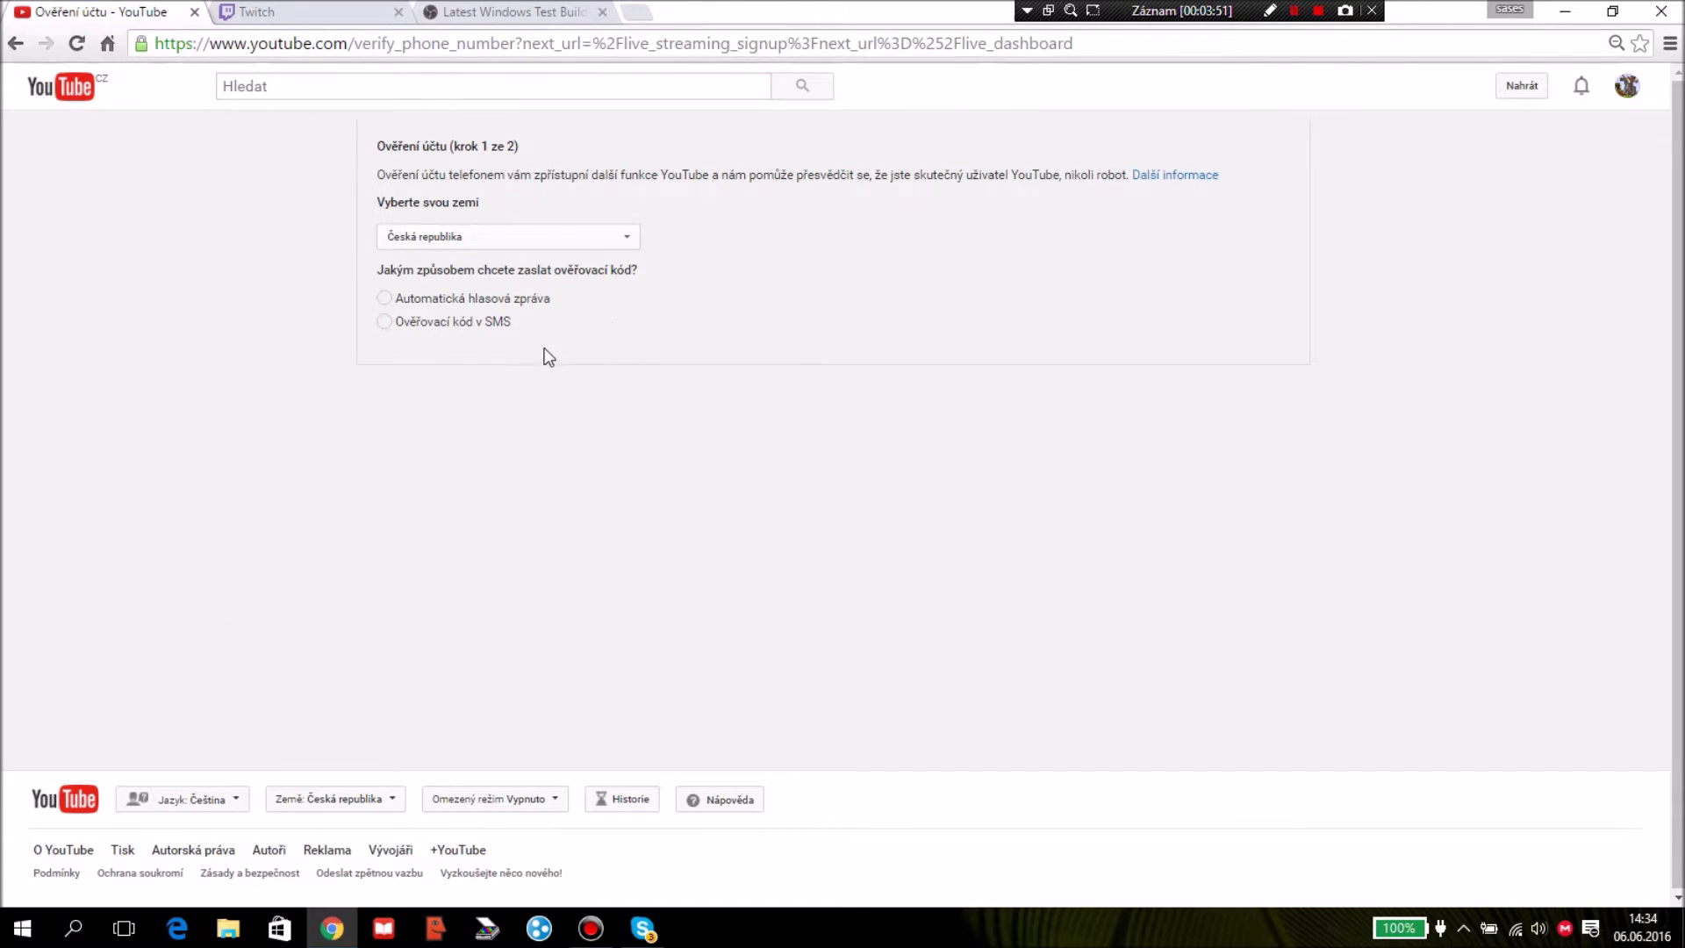
left_click(474, 325)
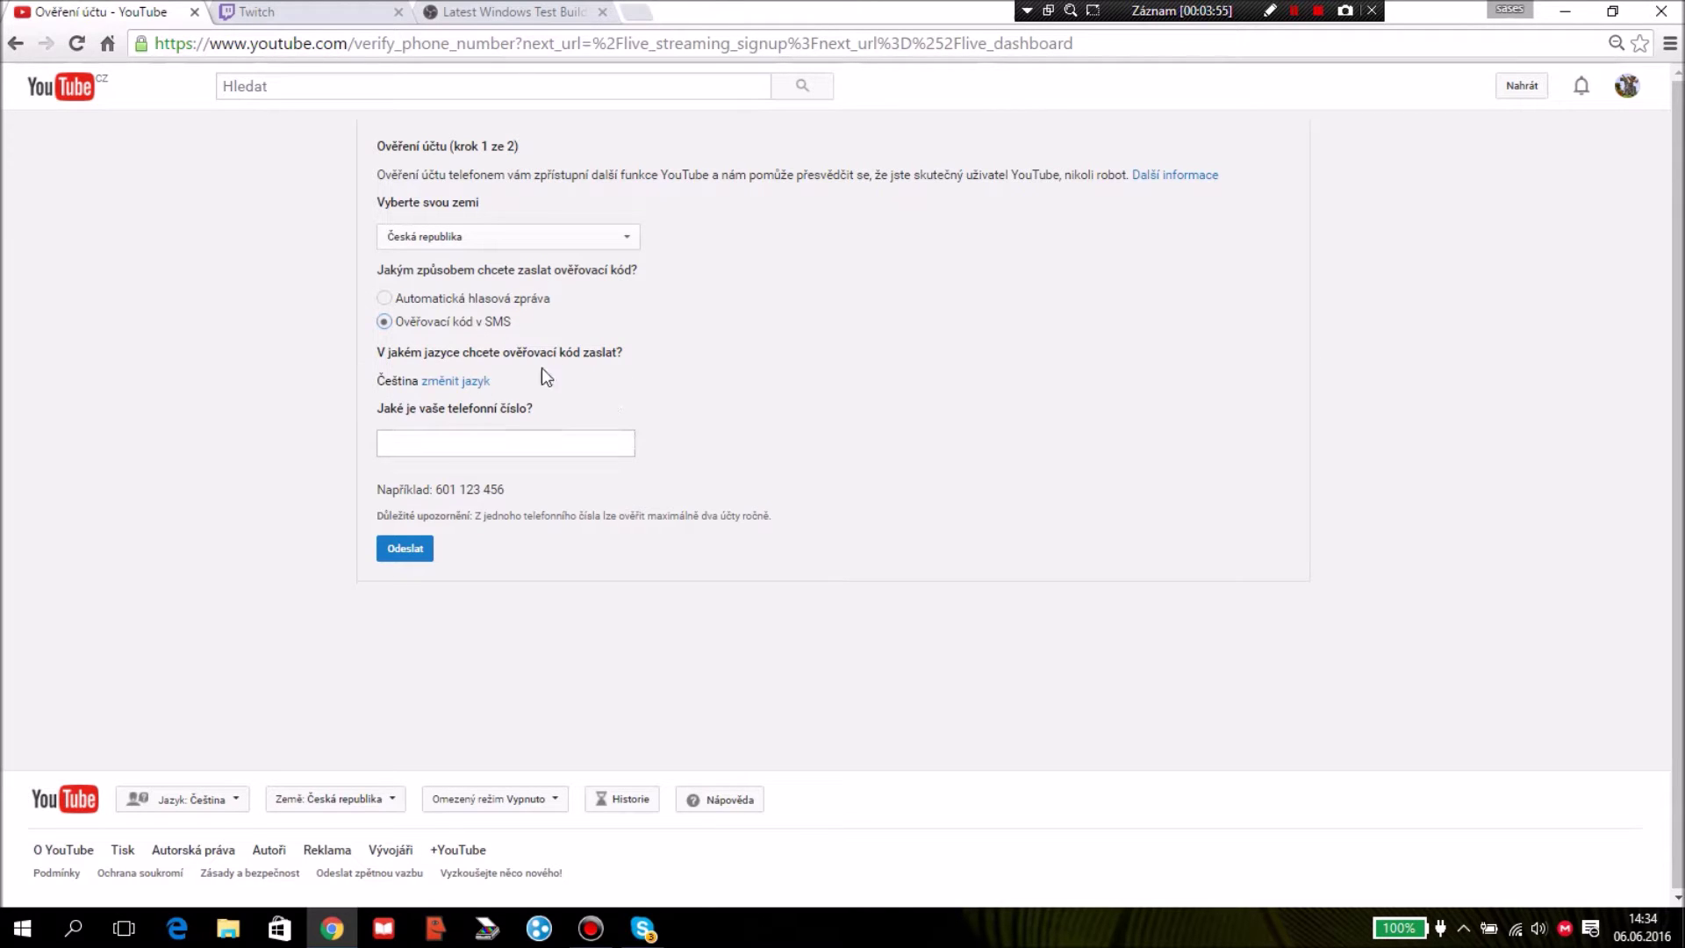
left_click(15, 44)
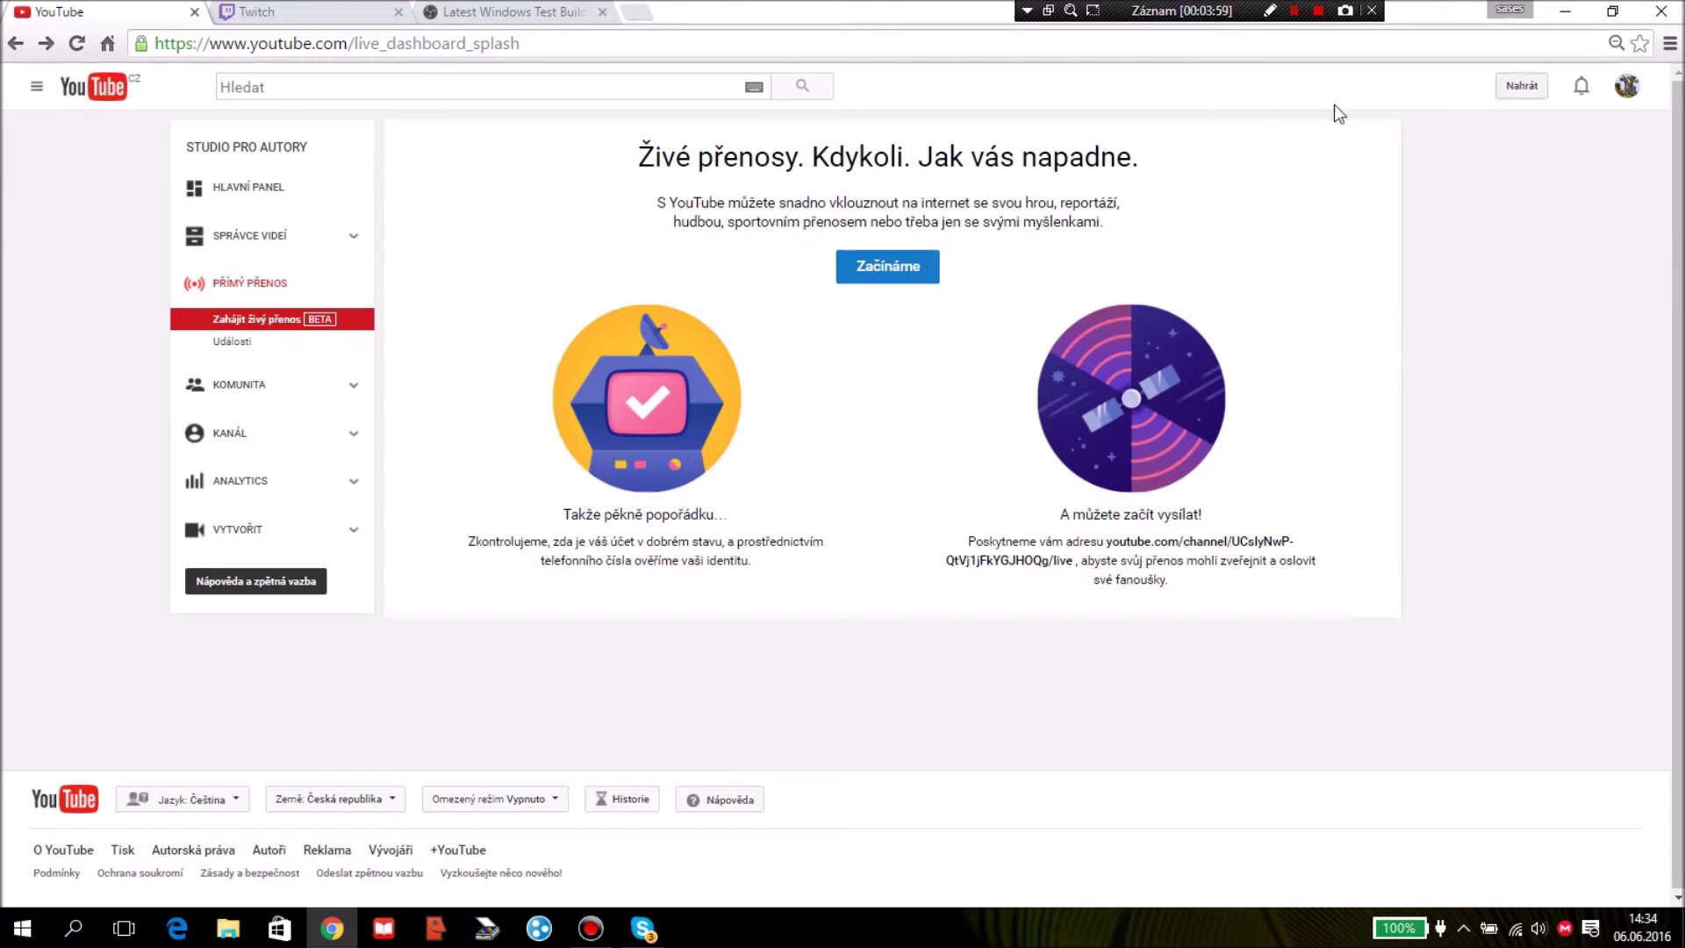
Switch to the sases YouTube account and open the form for a new live event
left_click(1627, 85)
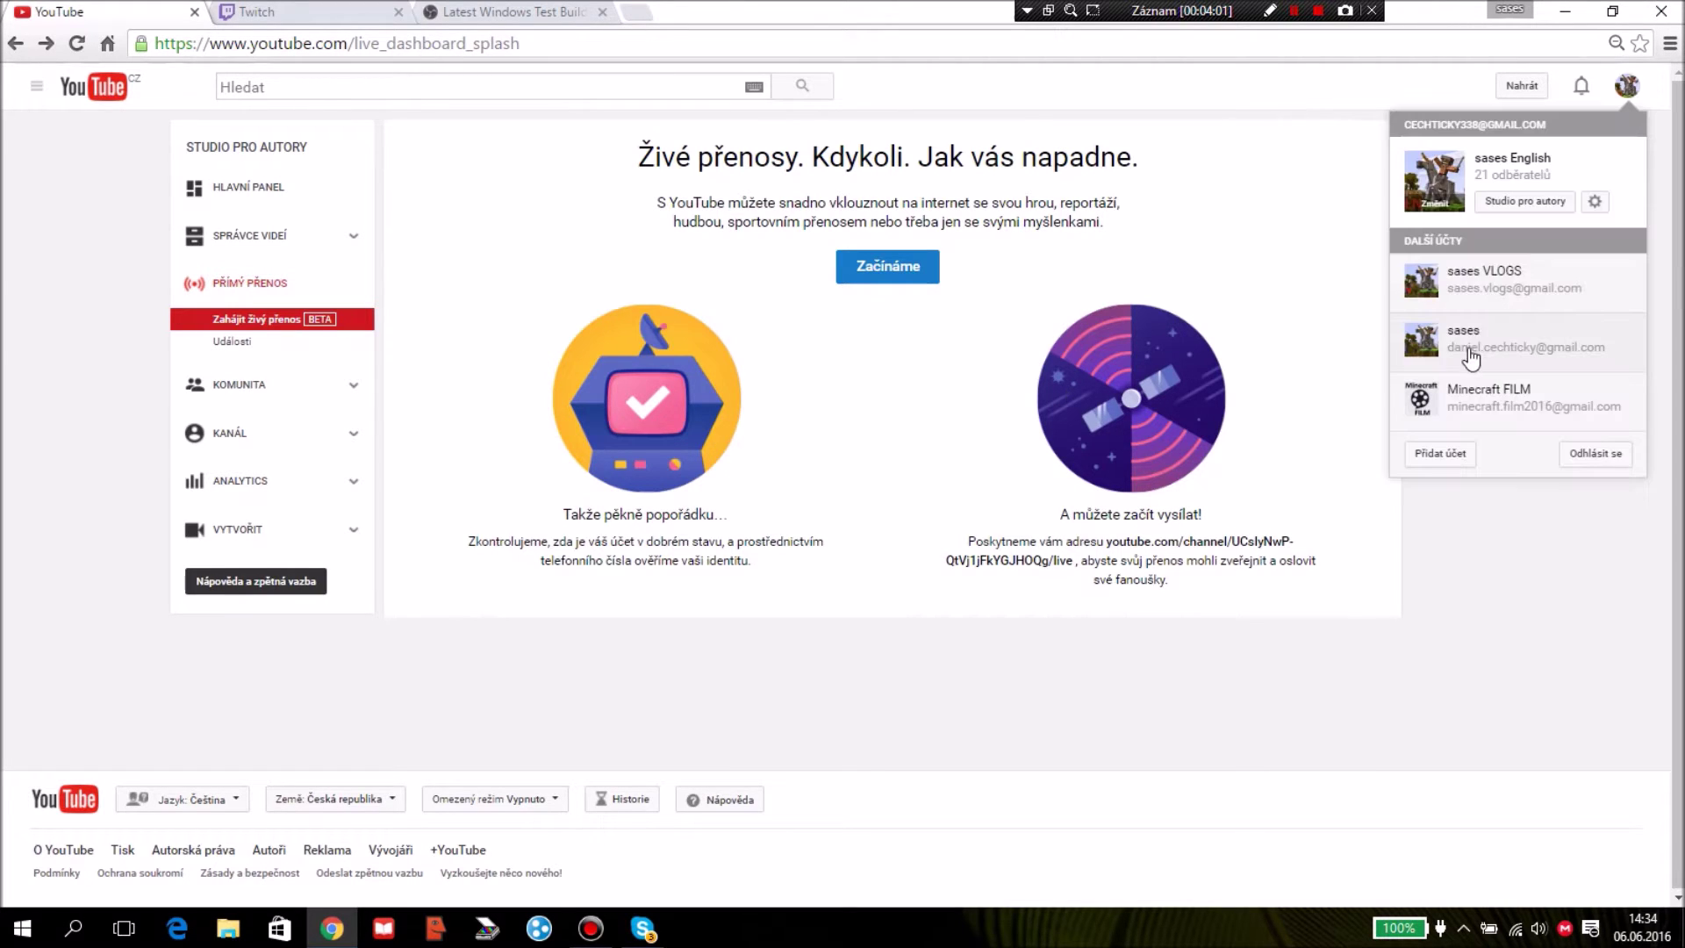
left_click(1524, 335)
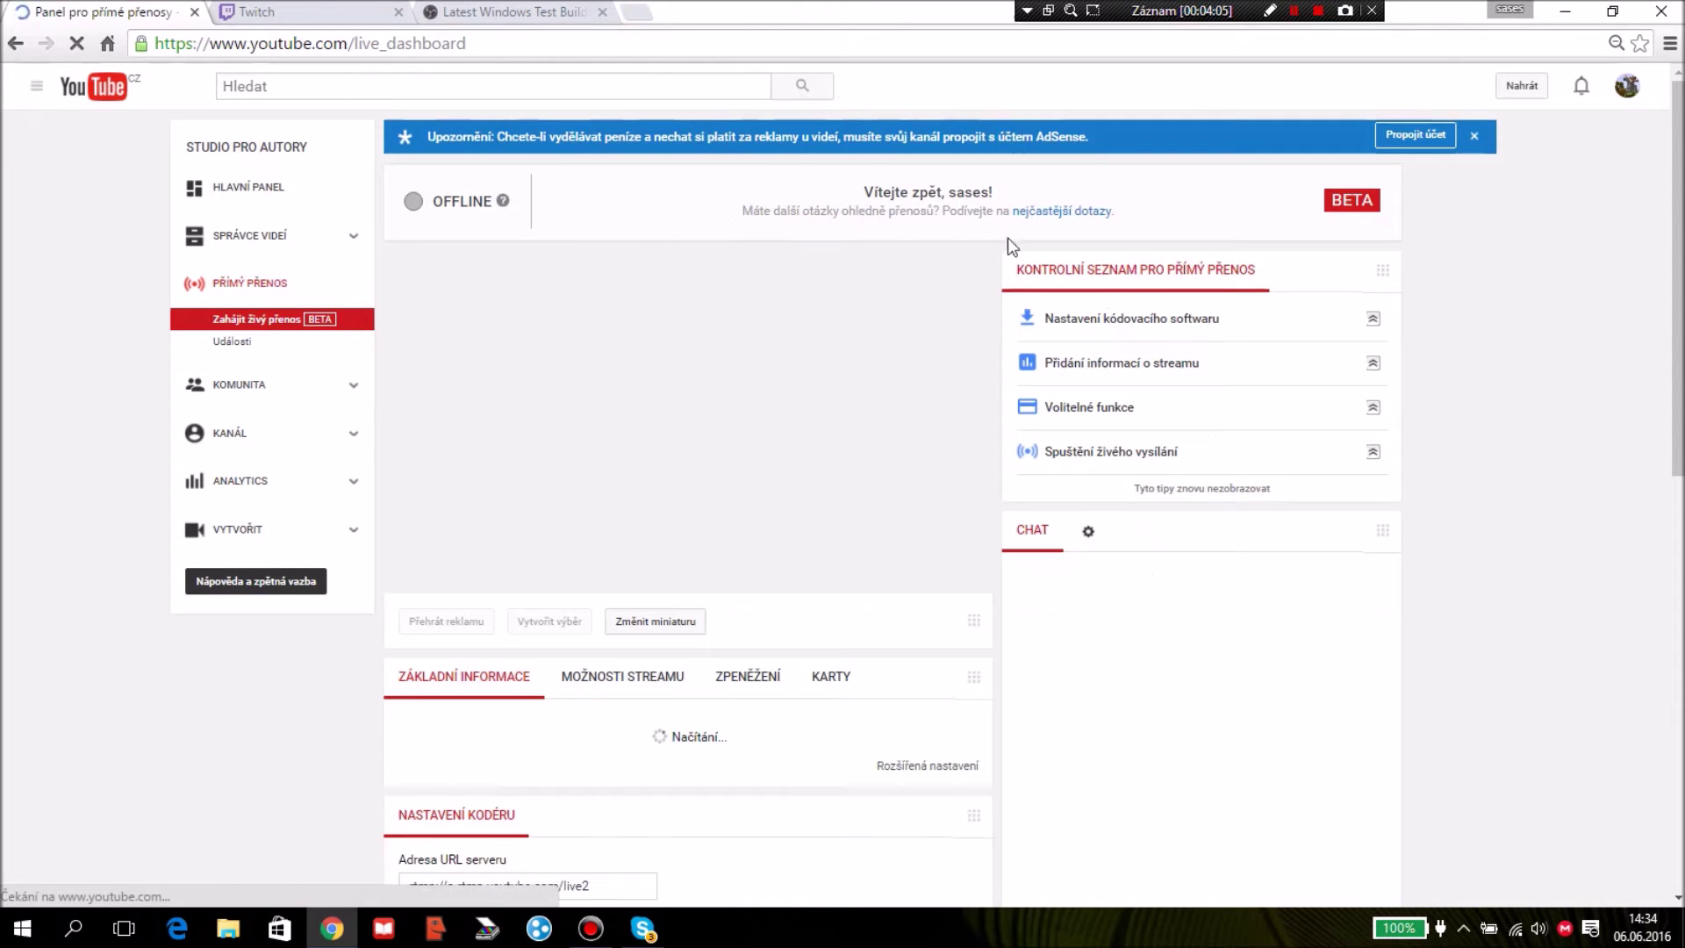
left_click(211, 341)
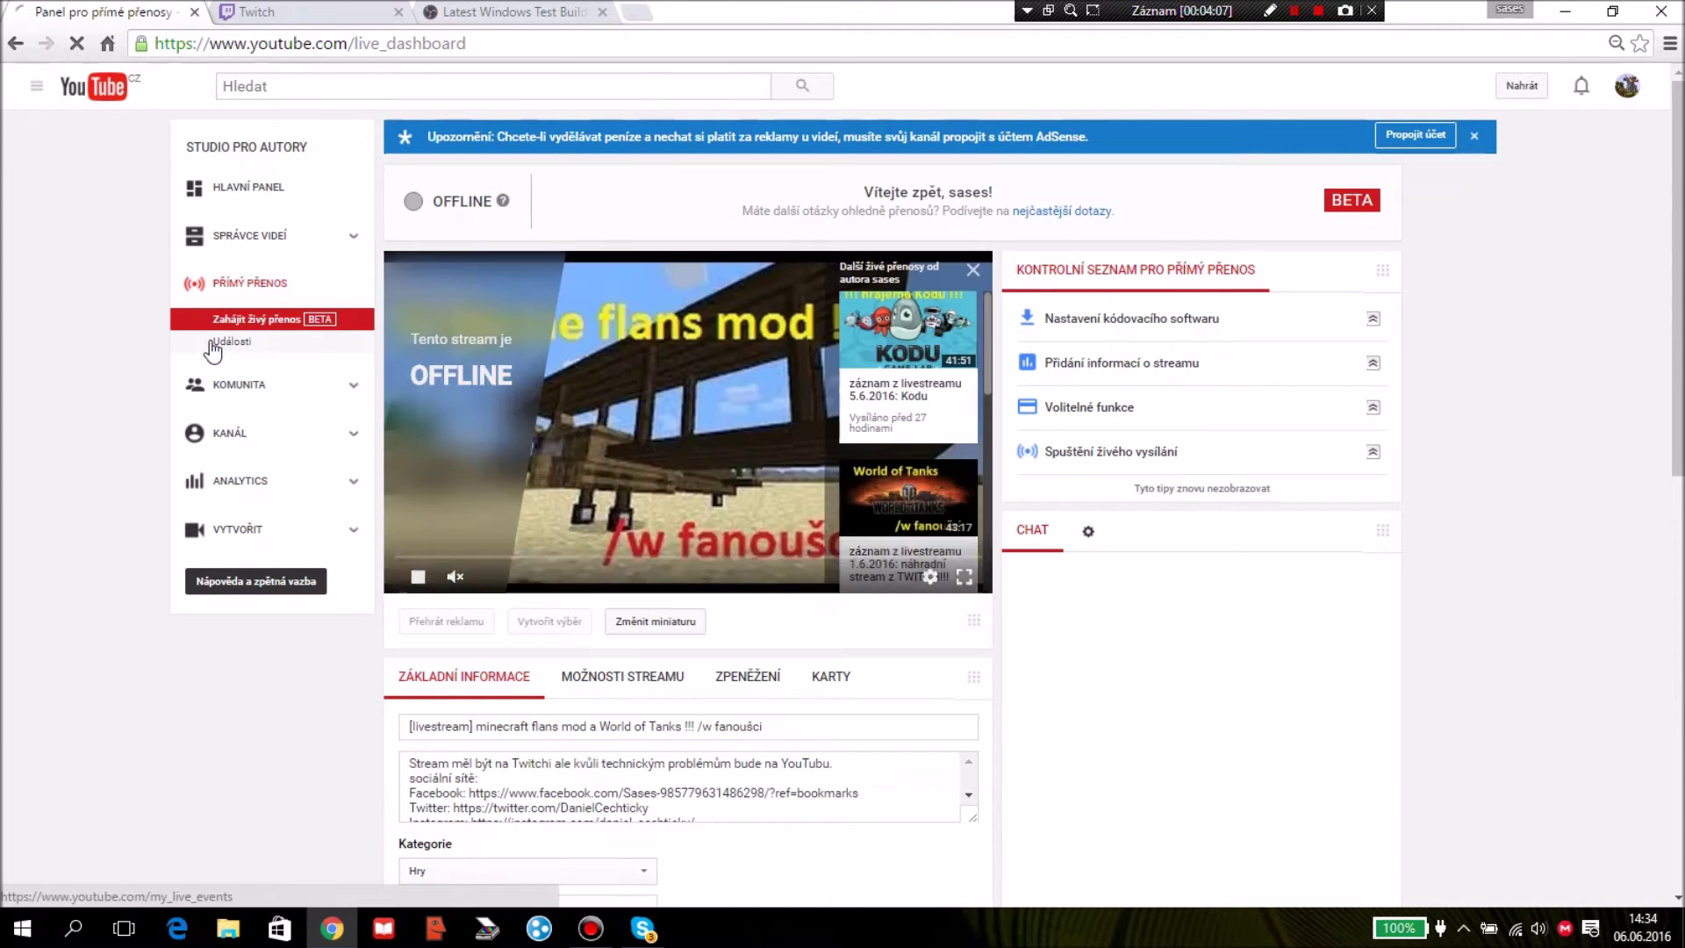
left_click(1385, 235)
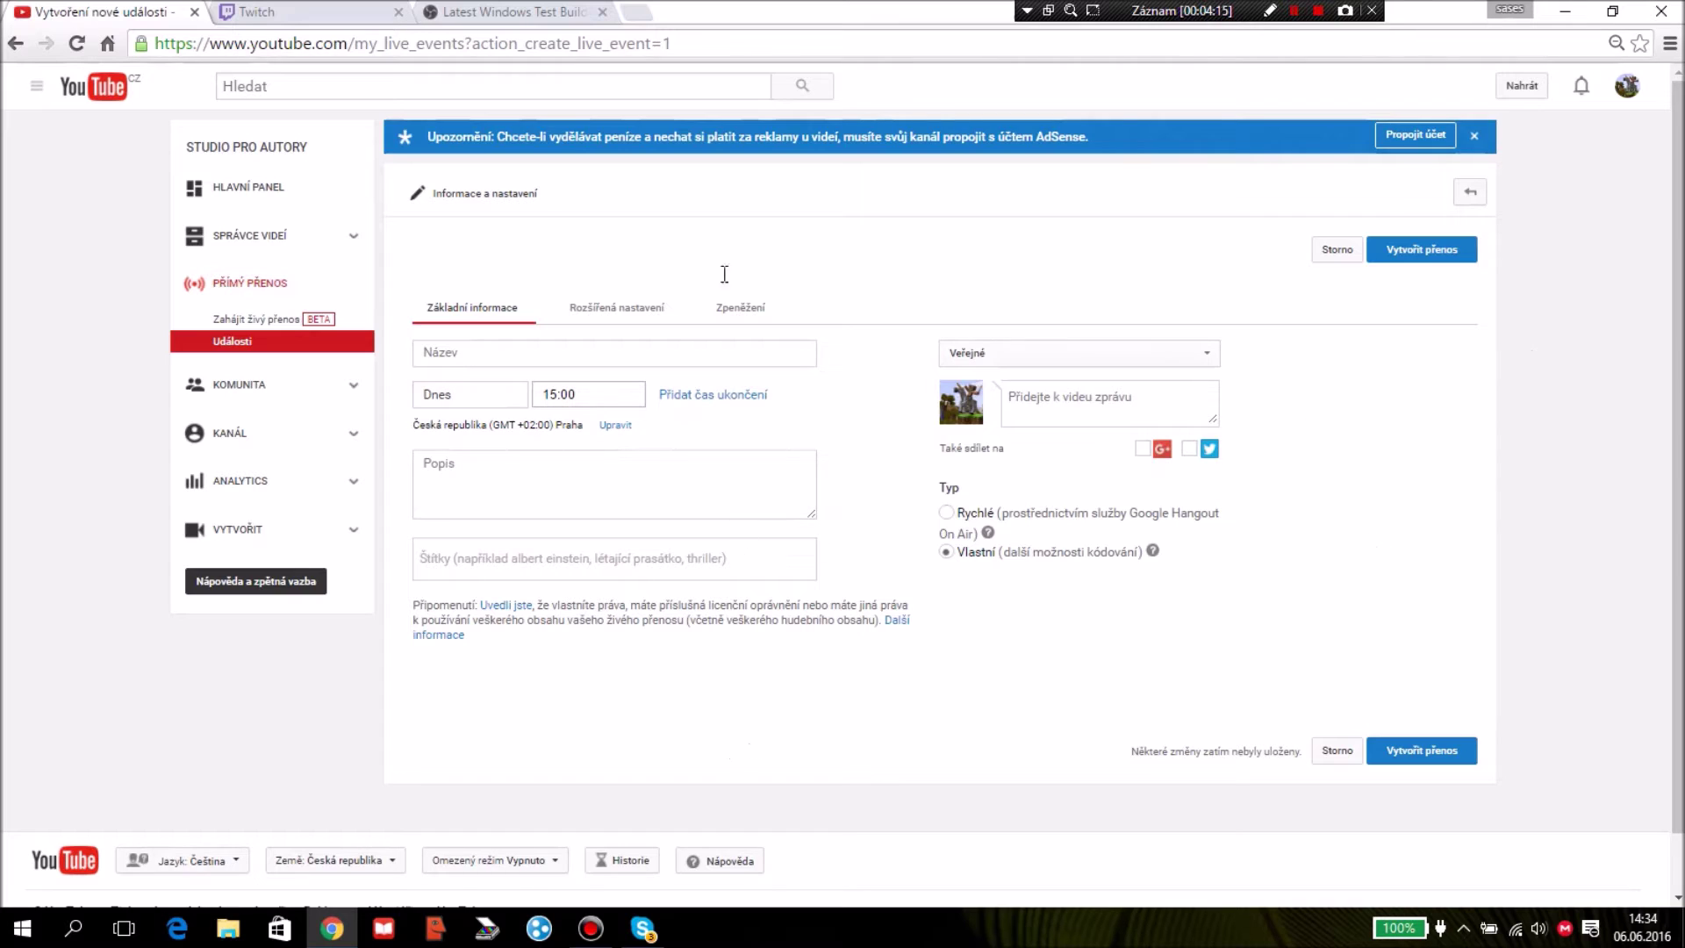
Title the live event "blabla123" and set its start time to 14:37 today
left_click(711, 362)
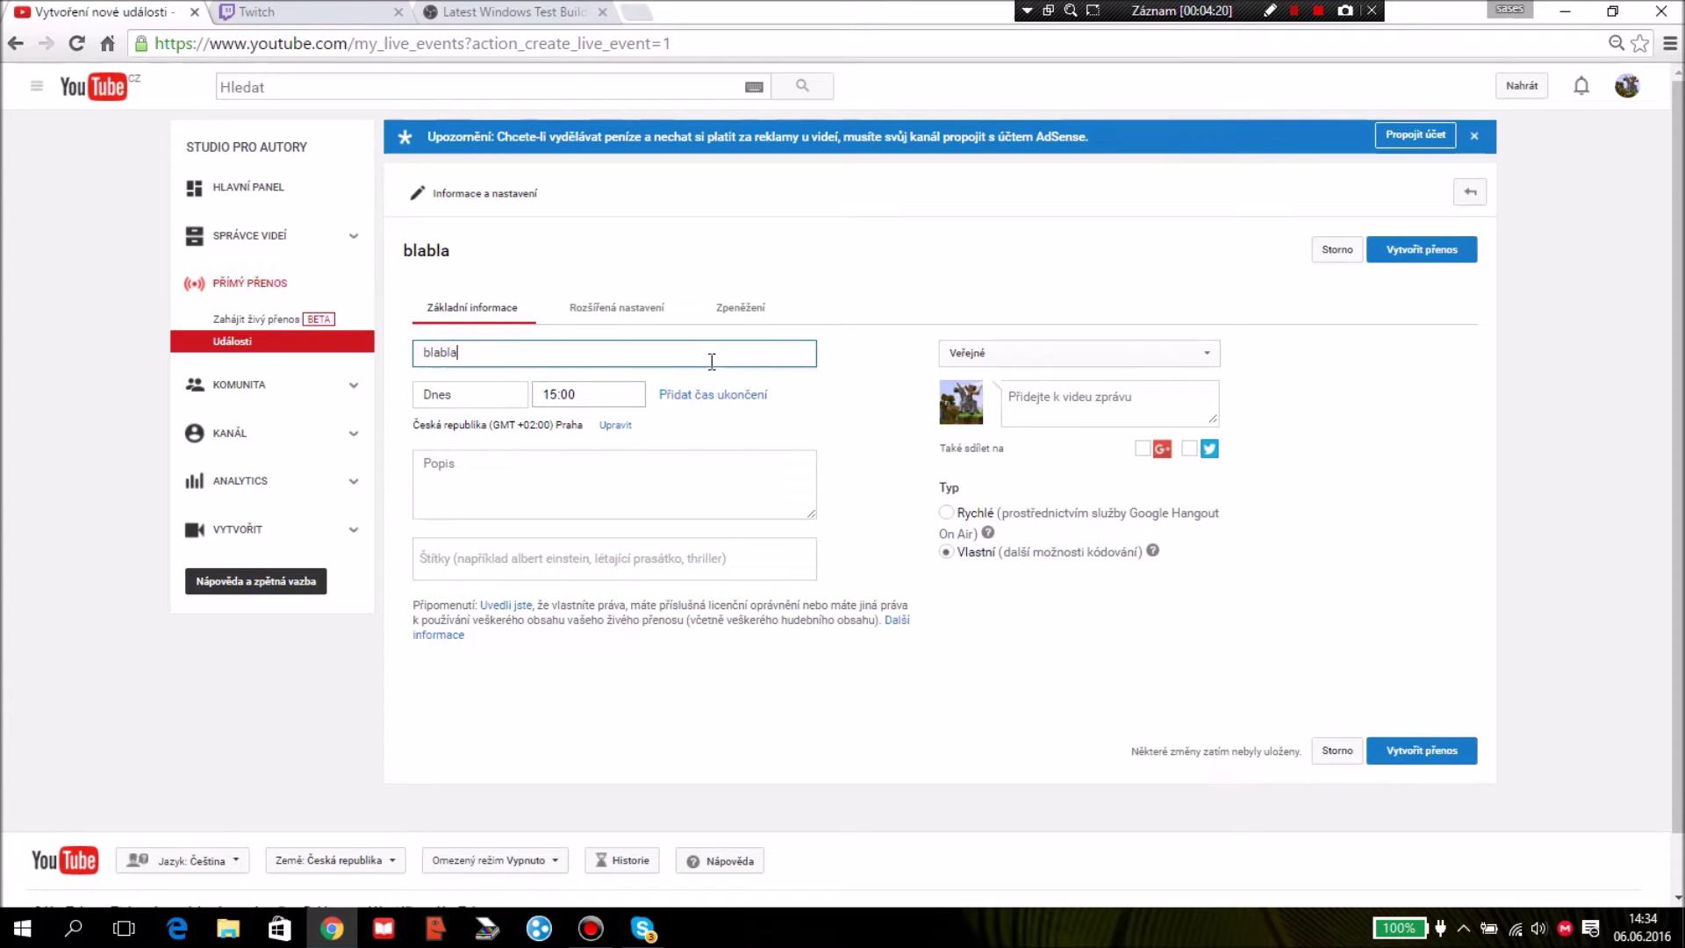
type("123")
left_click(609, 395)
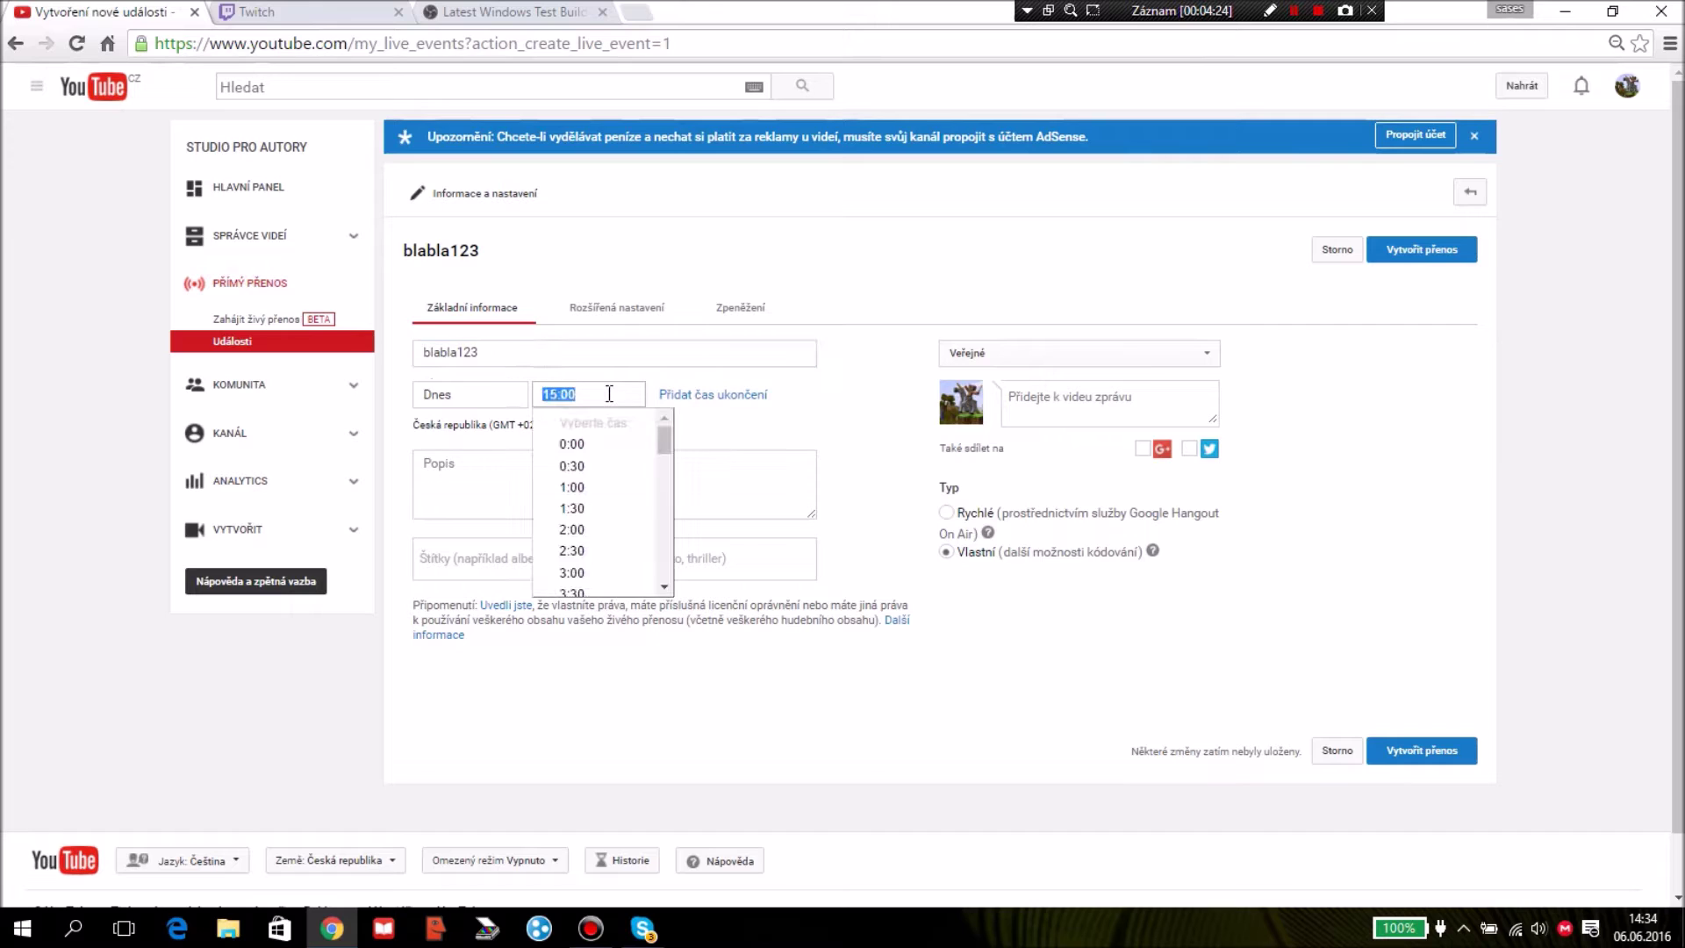
type("14")
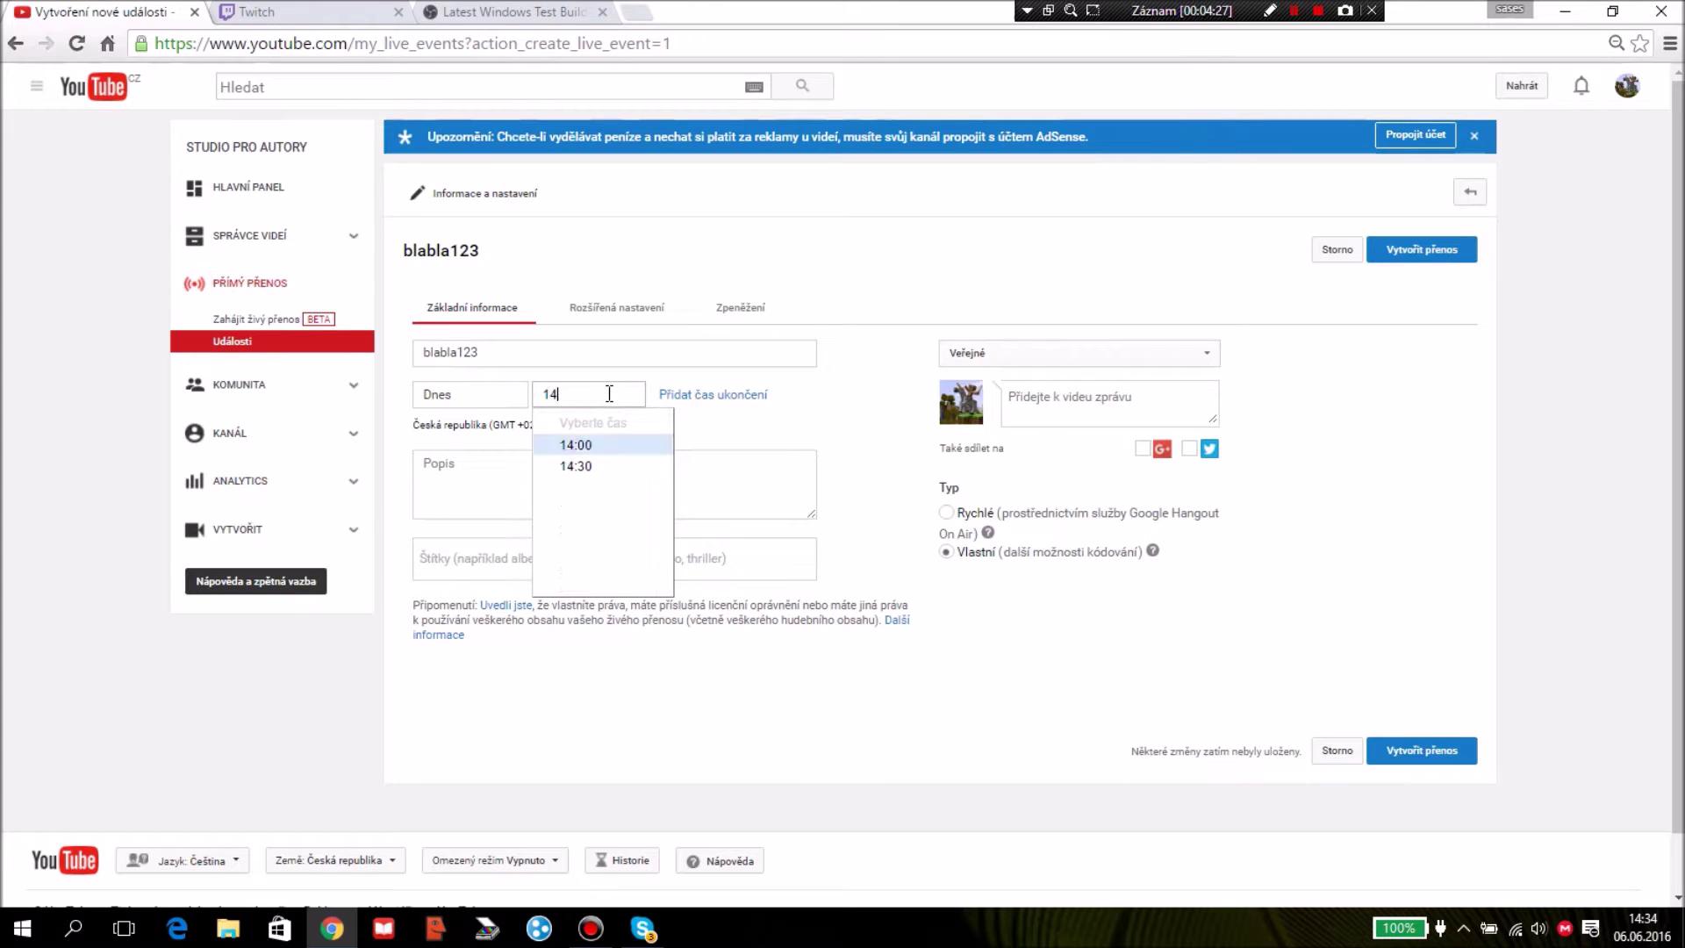
type(":38")
key("BackSpace")
type("7")
Enter "zkouška na tutorial." as the event description and "tutorial" as the video message, leaving the tags empty
left_click(472, 477)
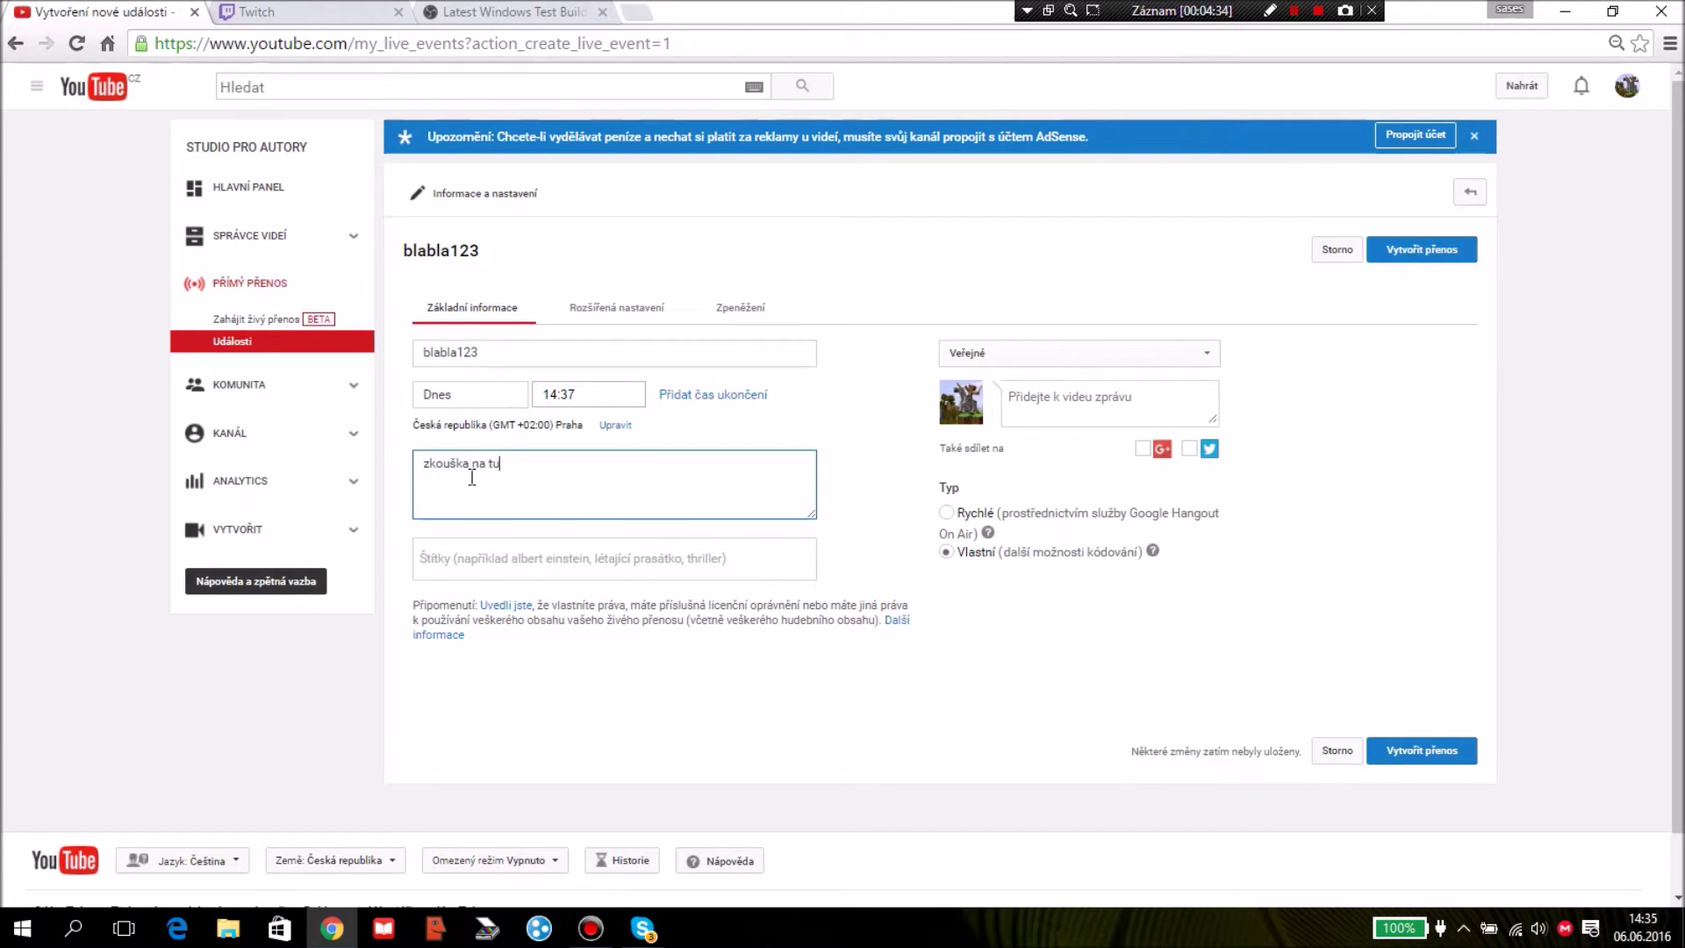
key("BackSpace")
scroll(633, 499, "down", 1)
left_click(1085, 329)
type("daed")
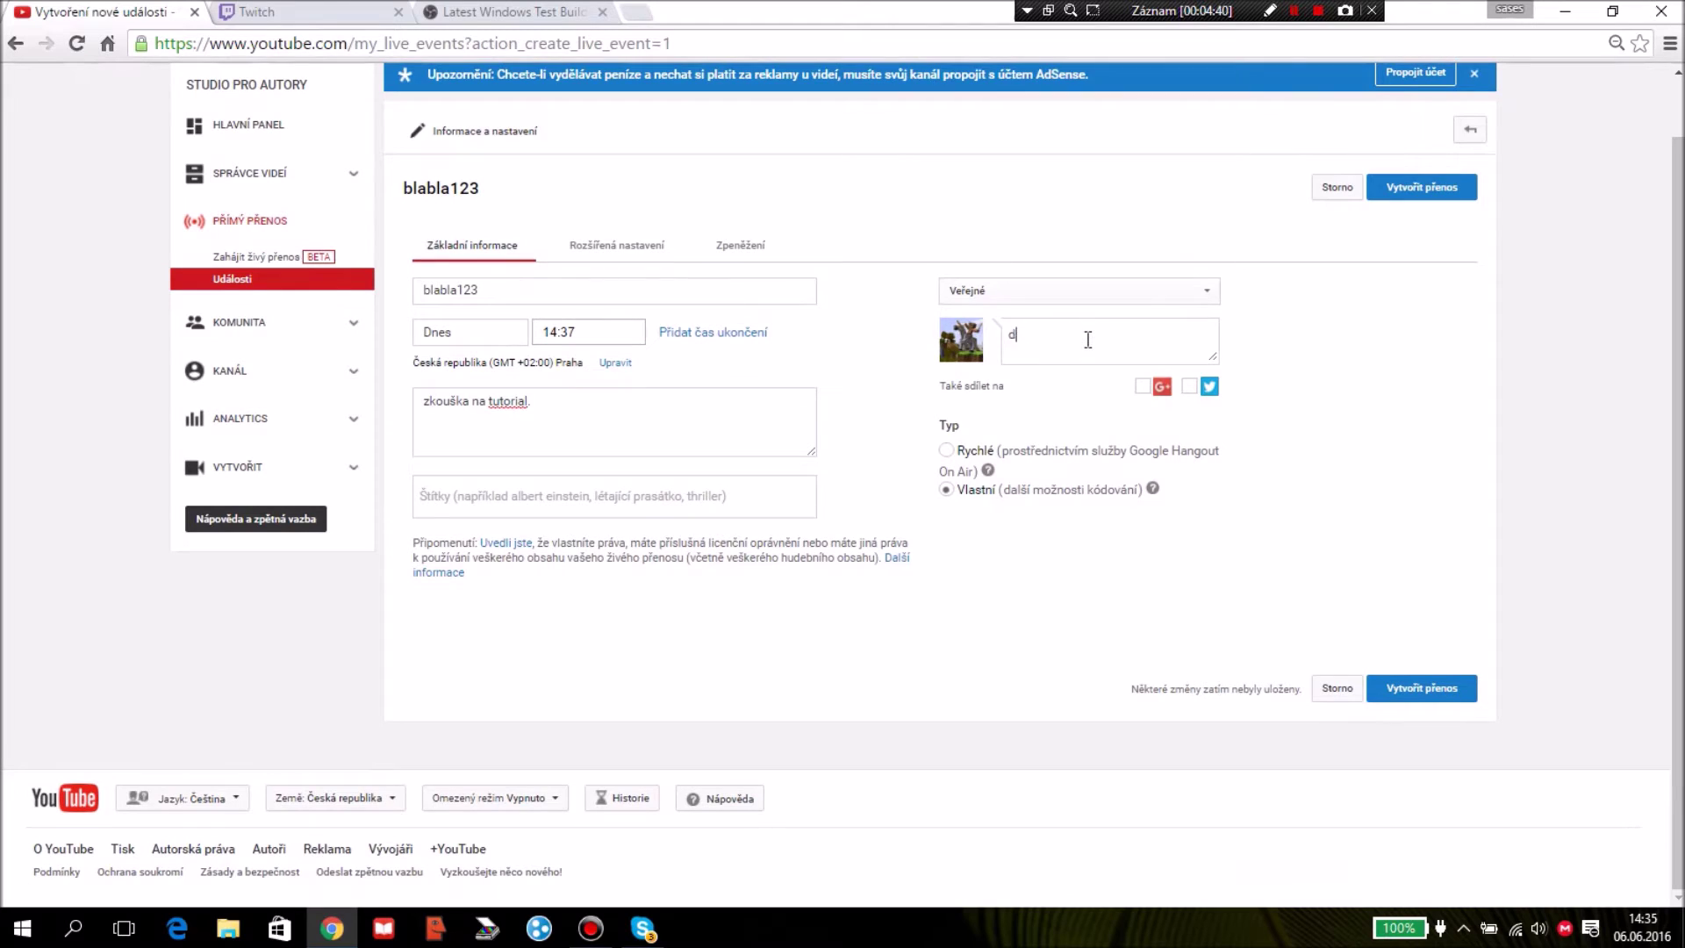
key("BackSpace")
key("BackSpace")
type("tut")
left_click(613, 490)
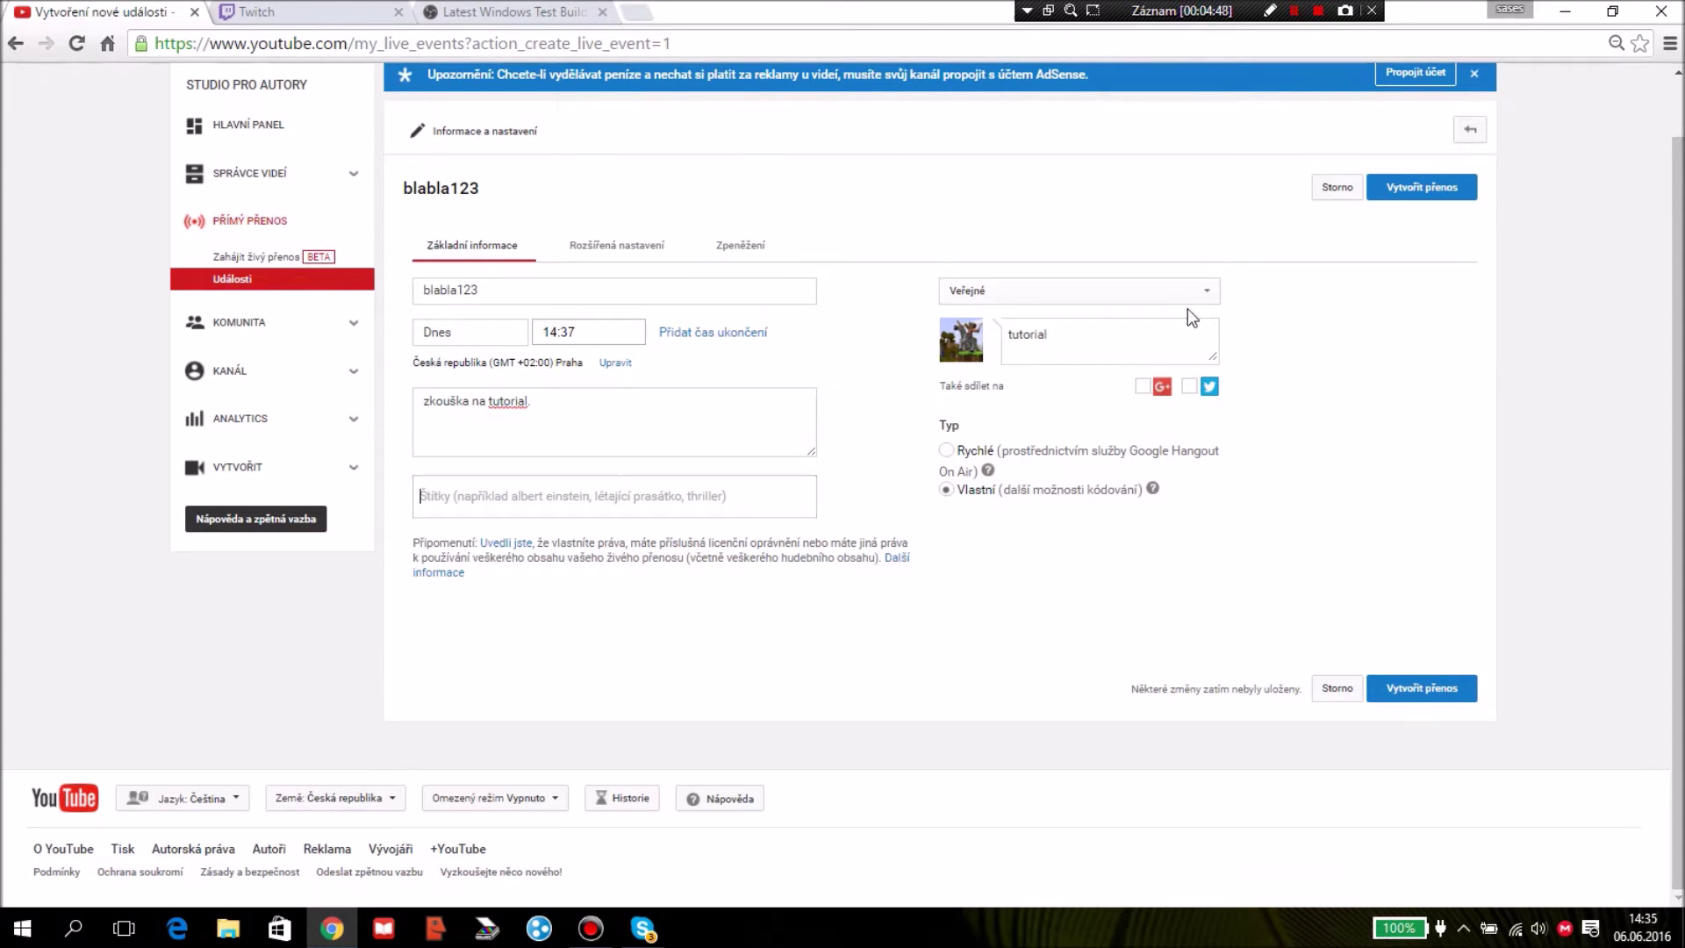
Discard the unsaved live event form and open the sases channel page
left_click(3, 45)
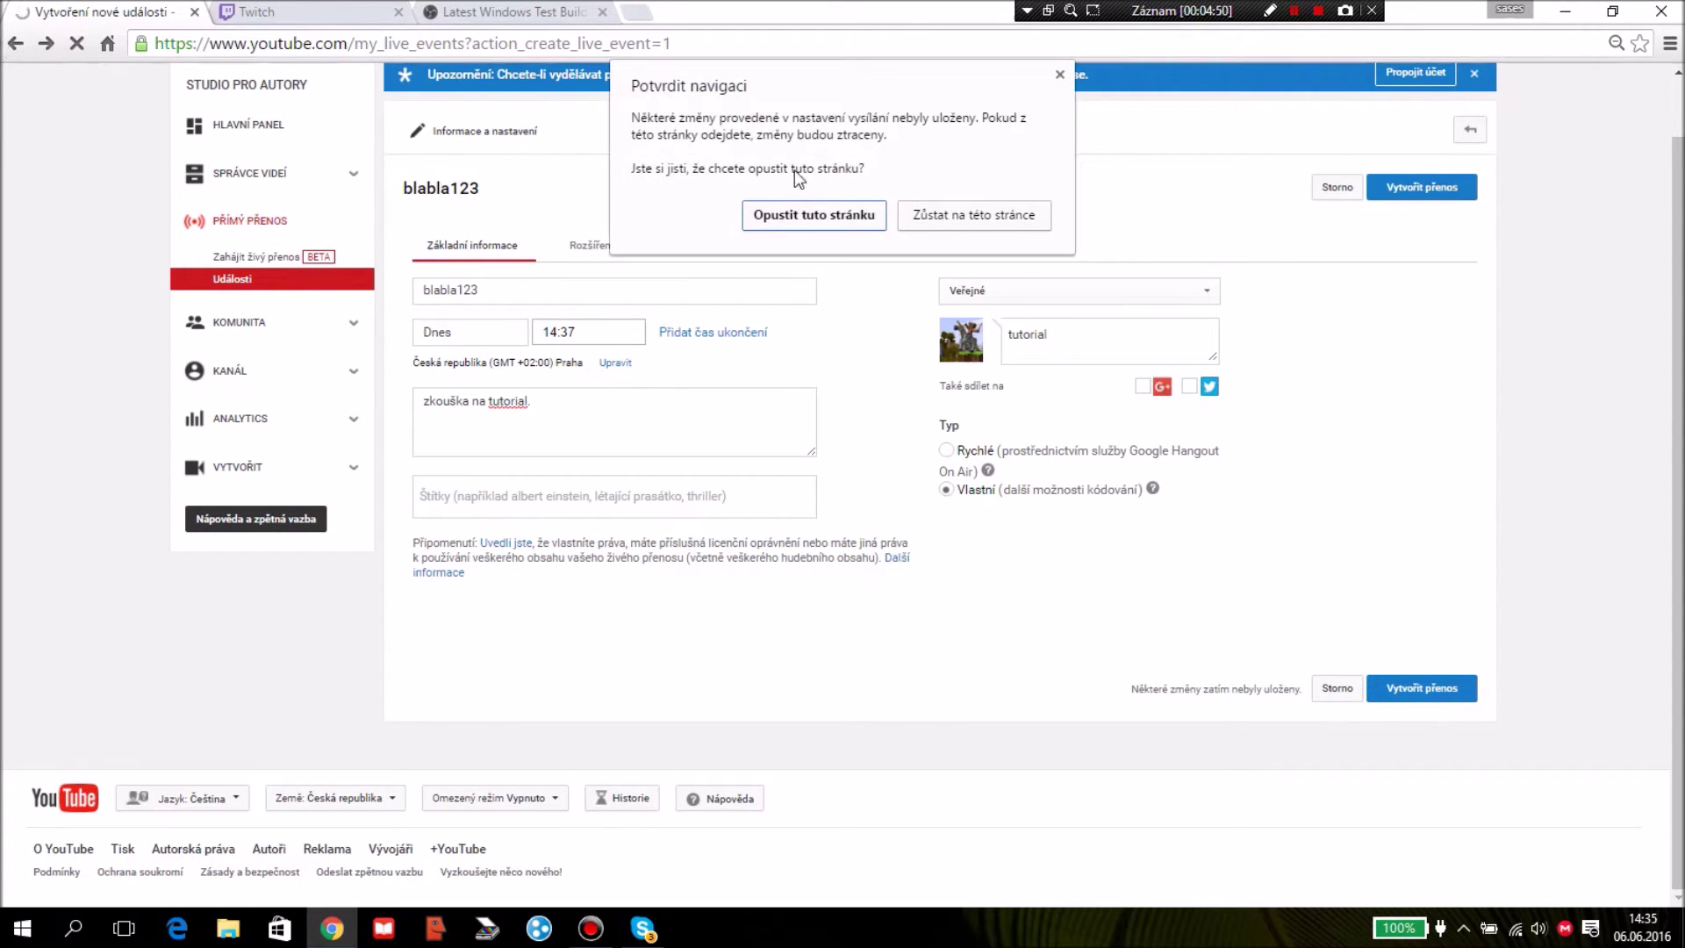
left_click(798, 210)
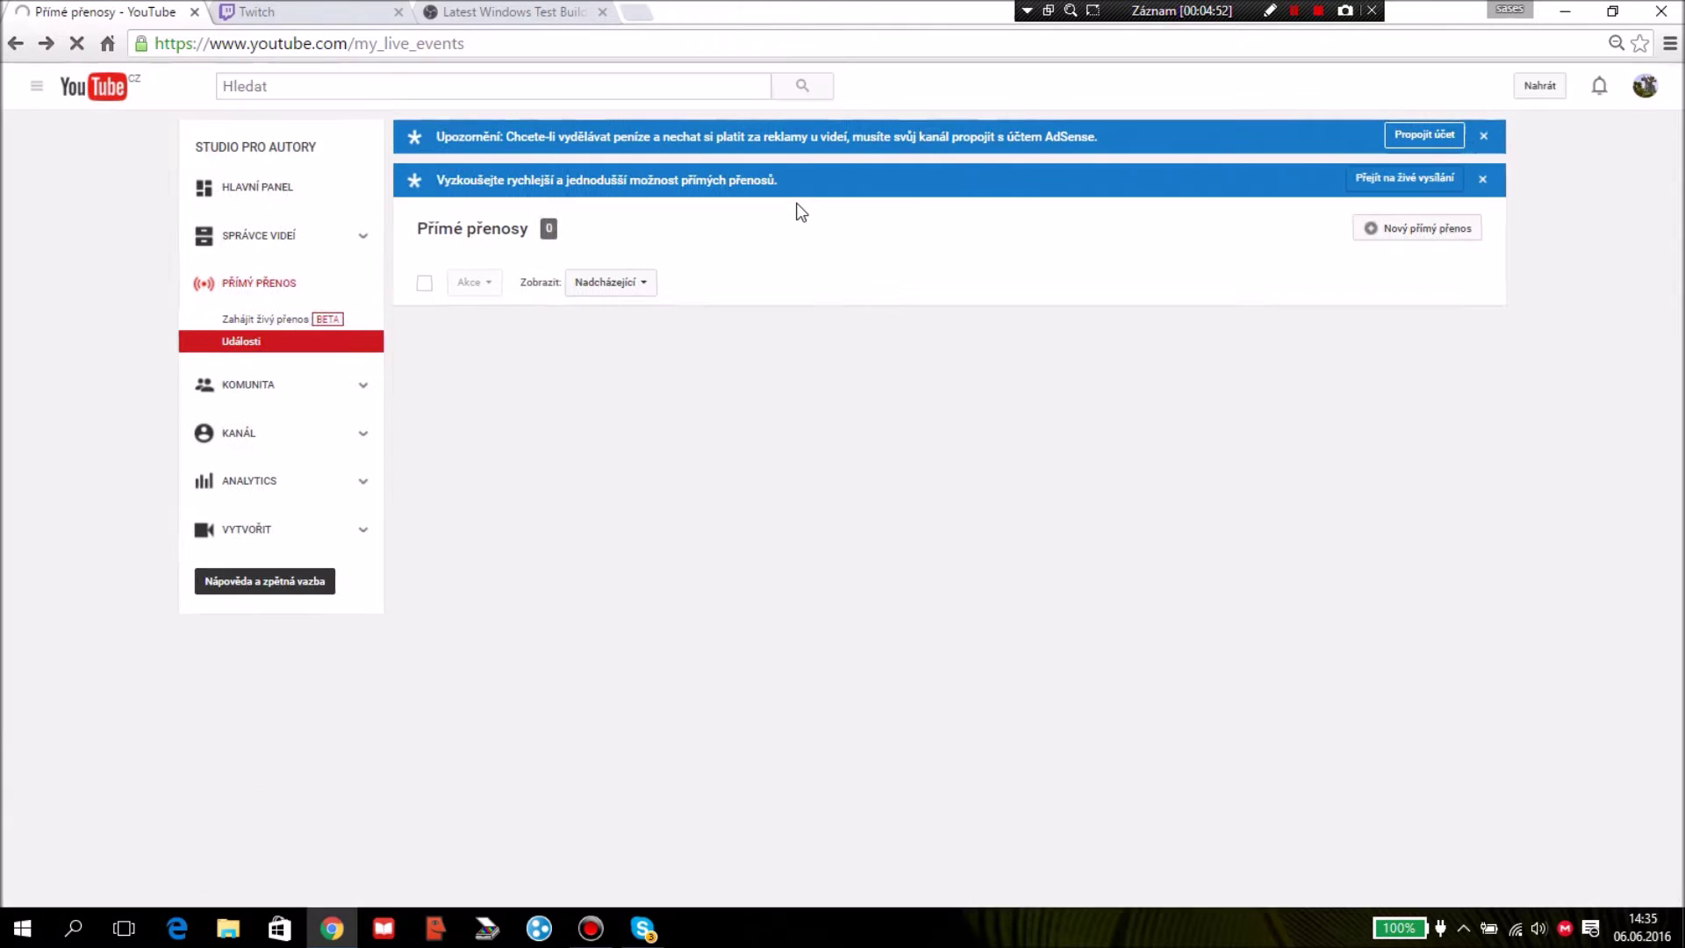
left_click(36, 86)
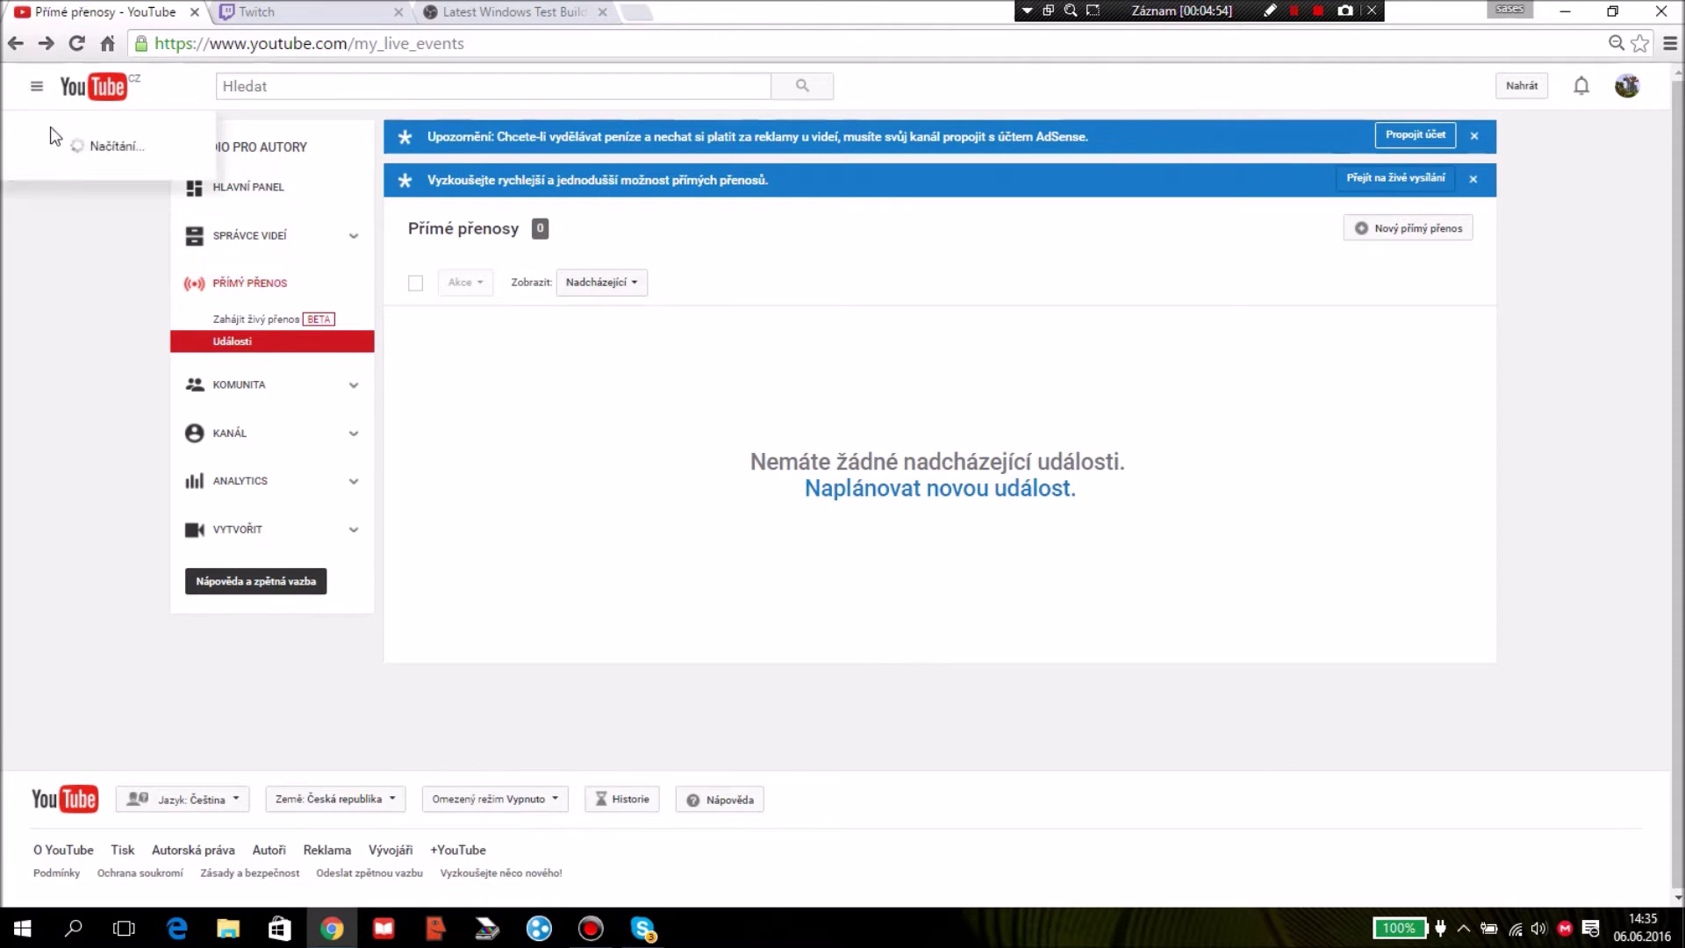
left_click(79, 167)
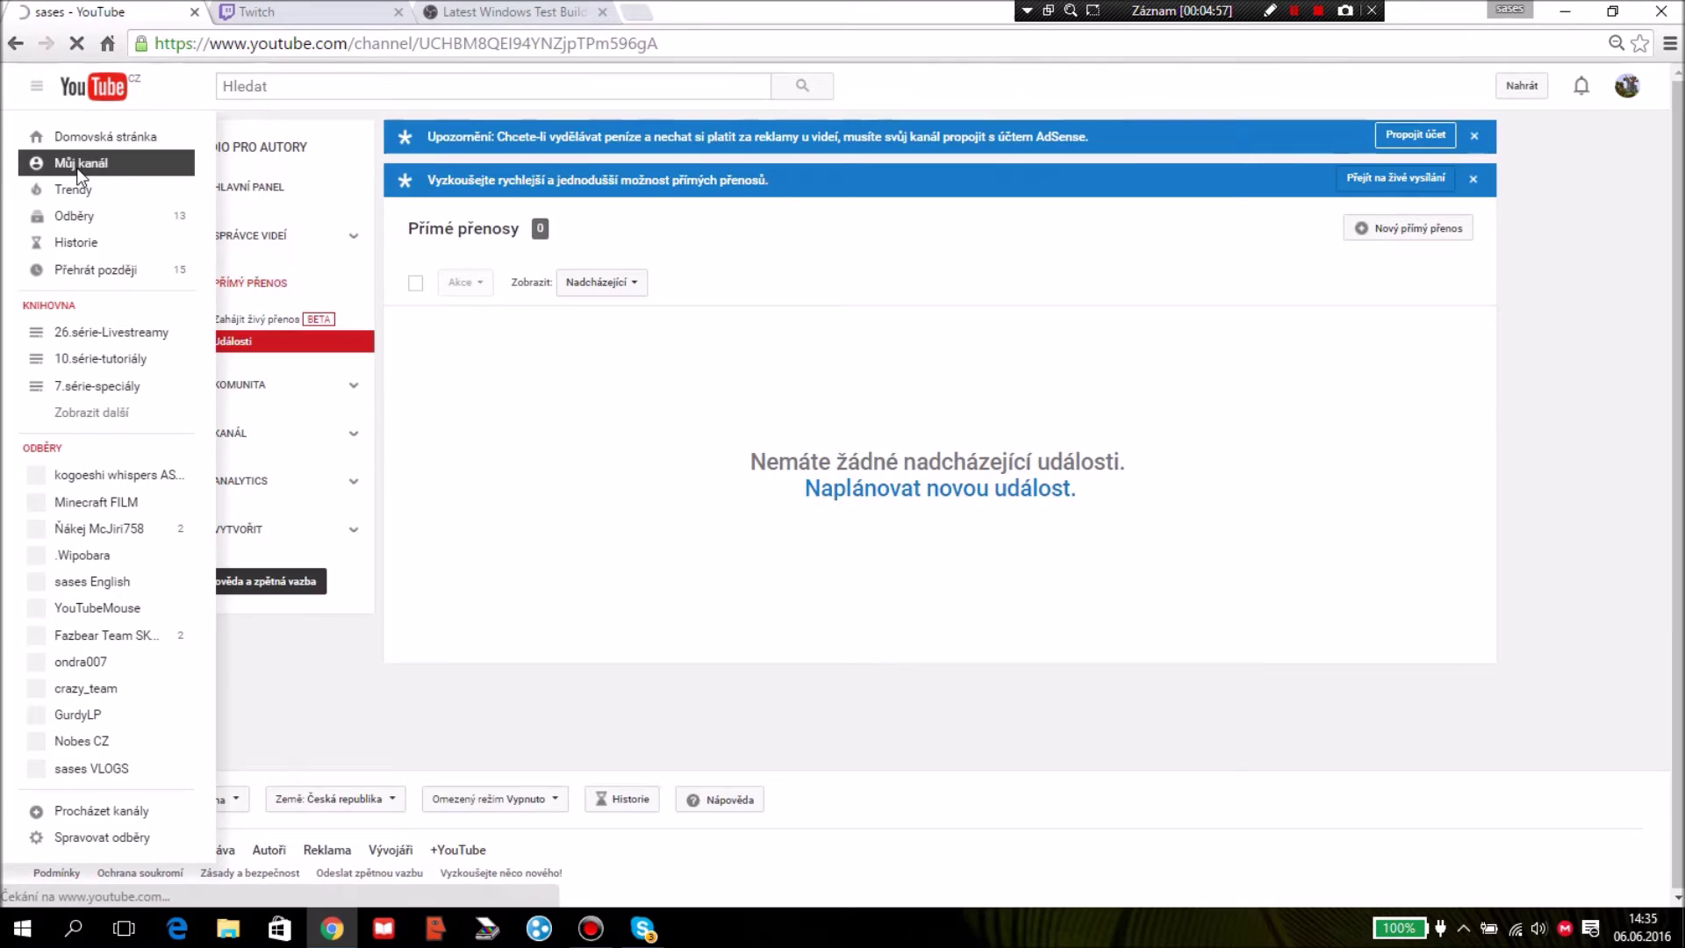
Browse the channel page and view the content options for a new section without choosing any
scroll(867, 524, "down", 10)
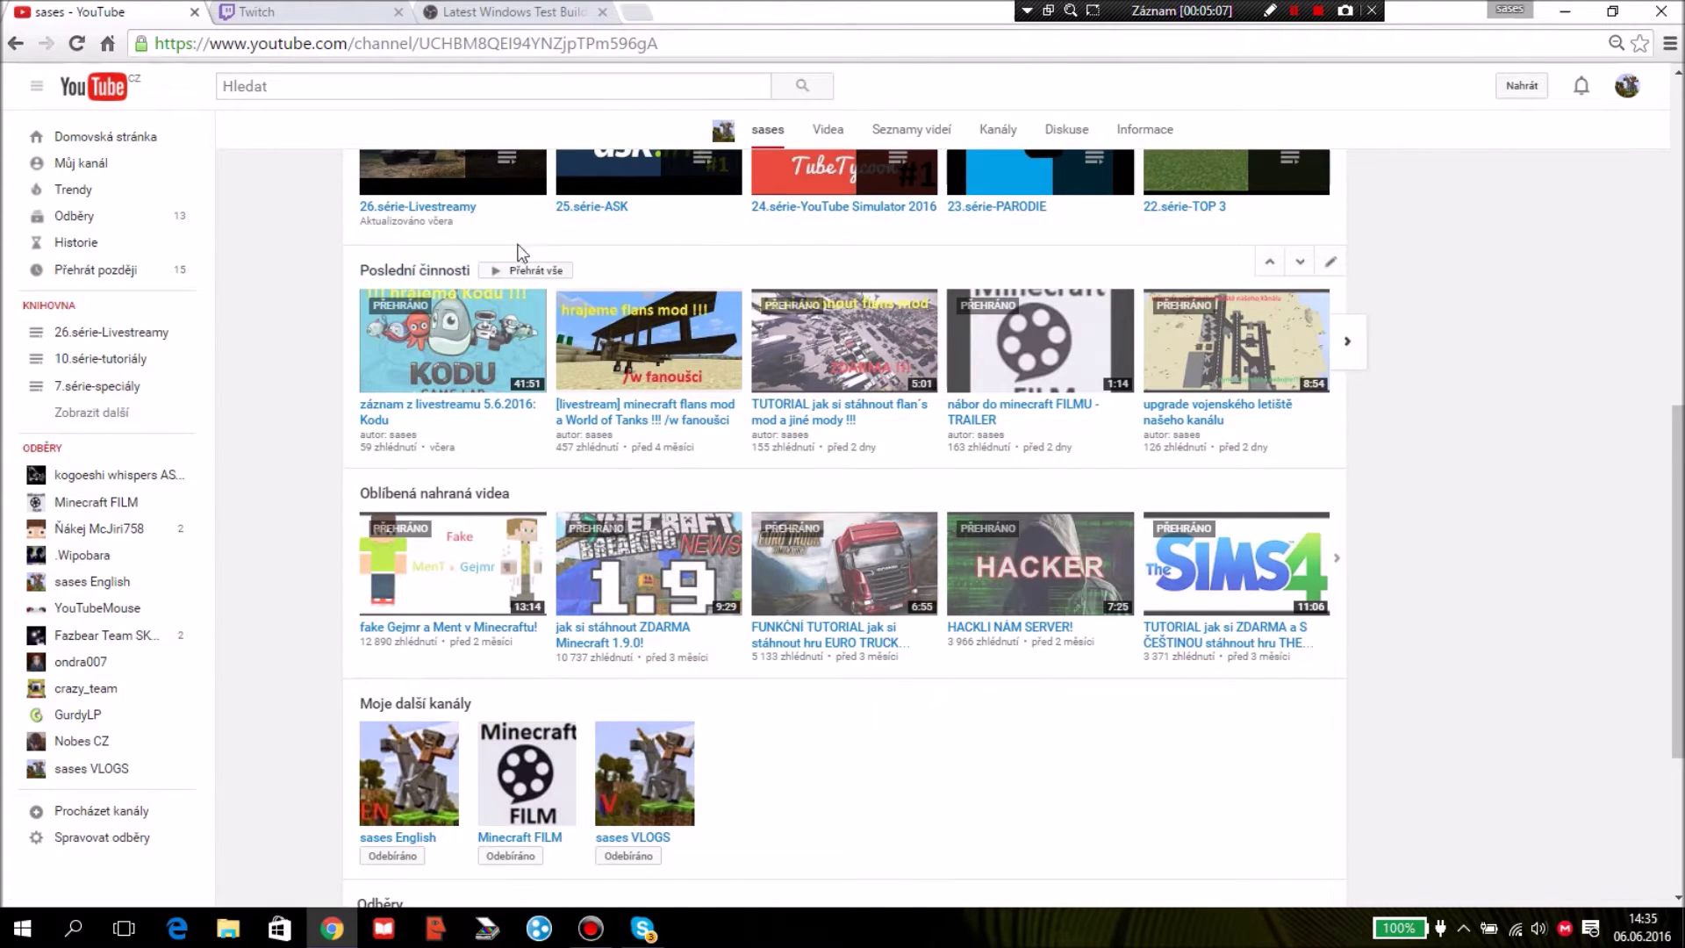
scroll(1045, 639, "up", 8)
scroll(1159, 430, "down", 3)
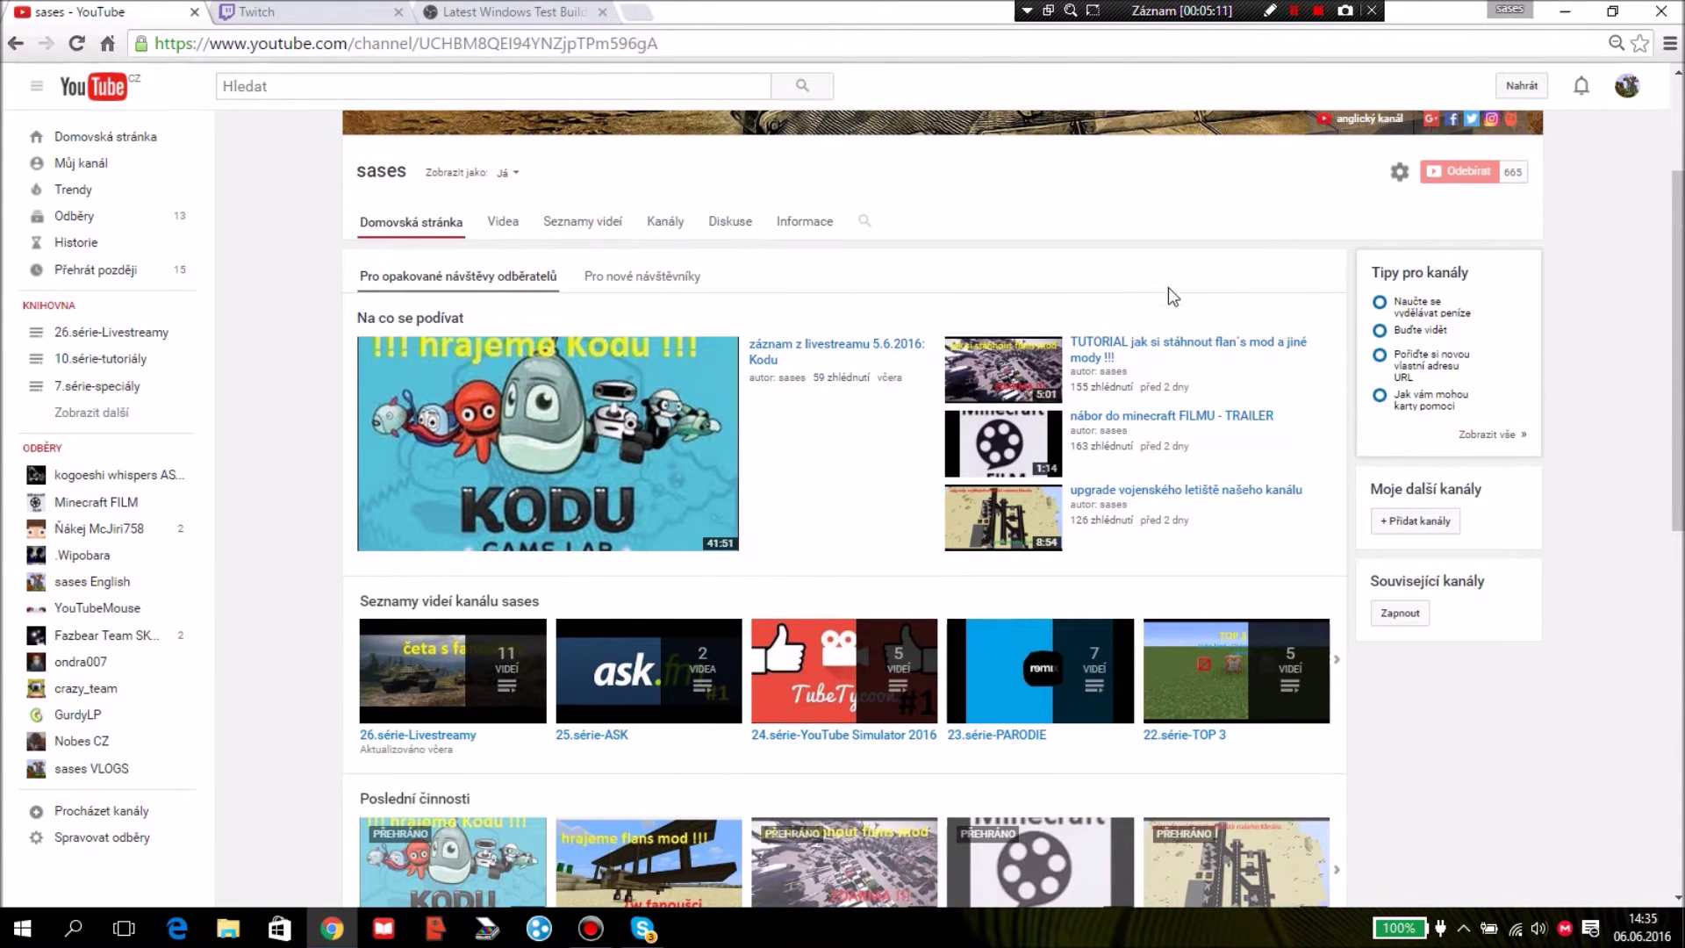
scroll(1168, 289, "down", 10)
left_click(864, 822)
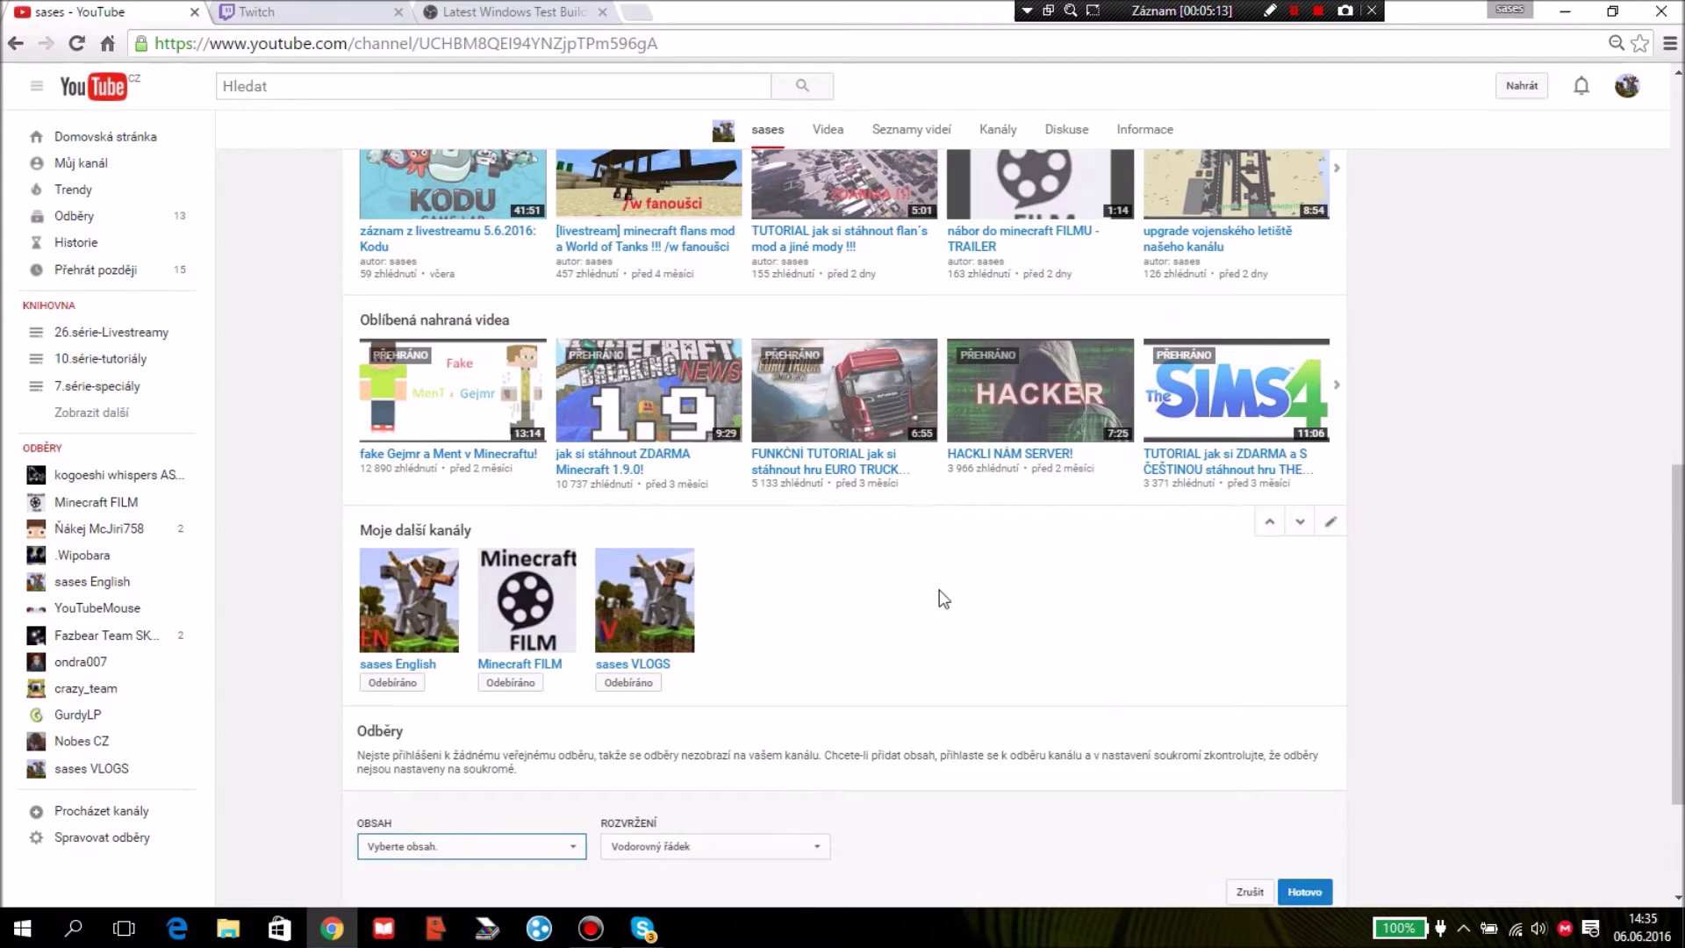
scroll(527, 667, "down", 2)
left_click(402, 629)
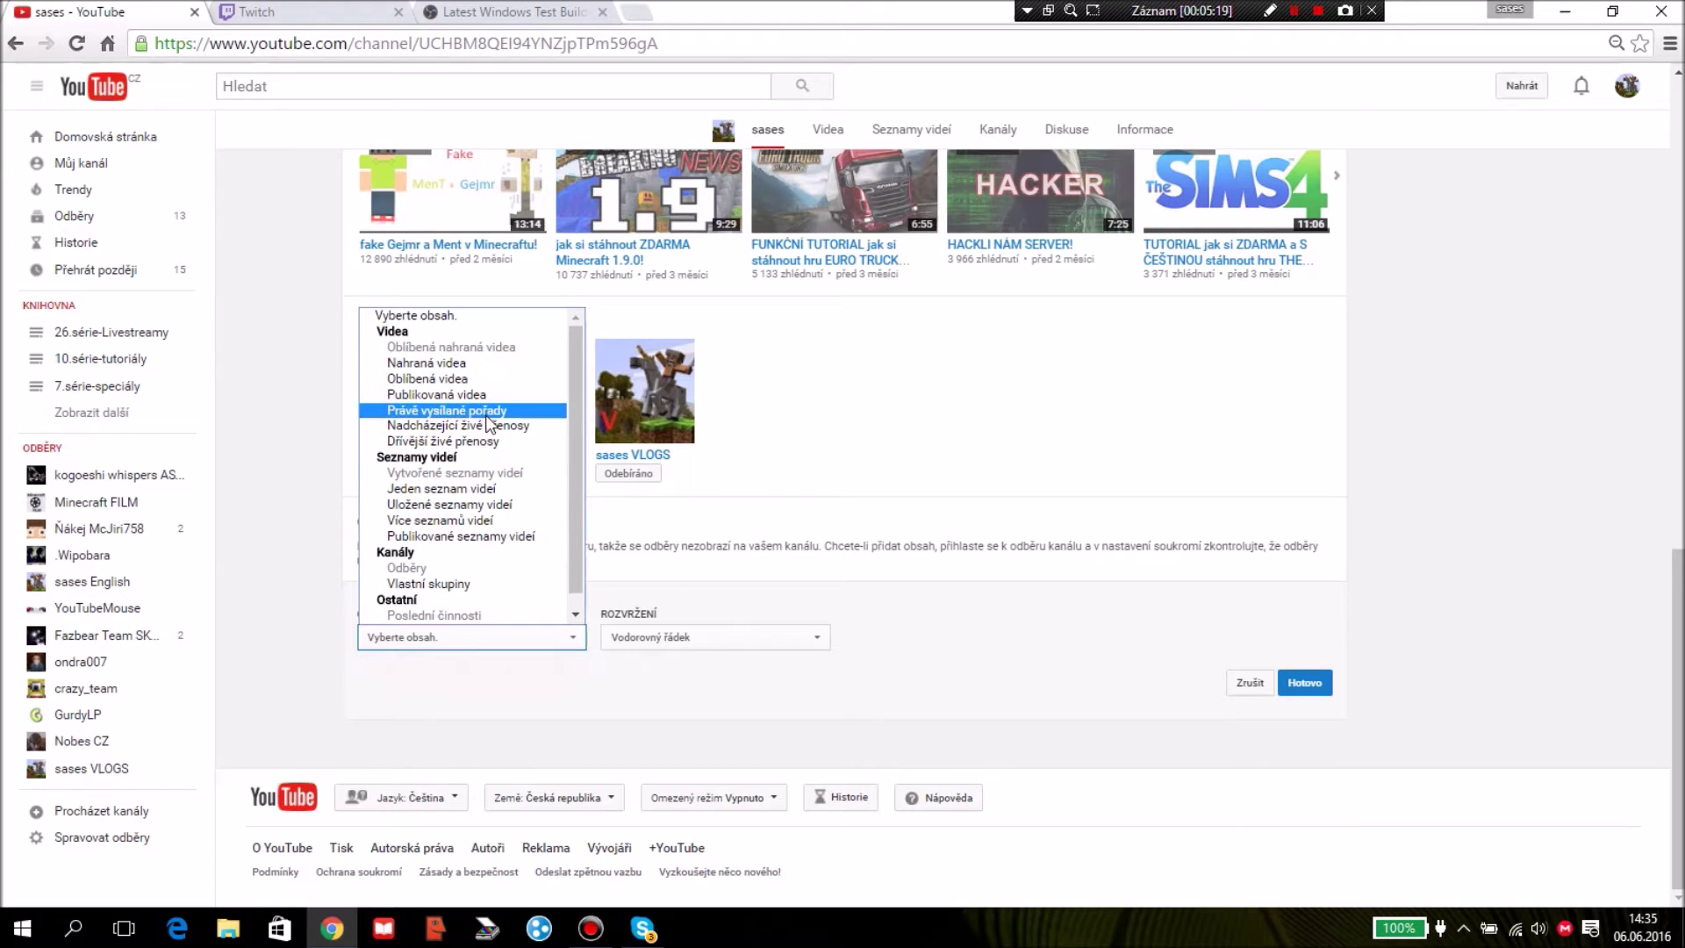
scroll(1257, 487, "up", 7)
scroll(1238, 488, "down", 8)
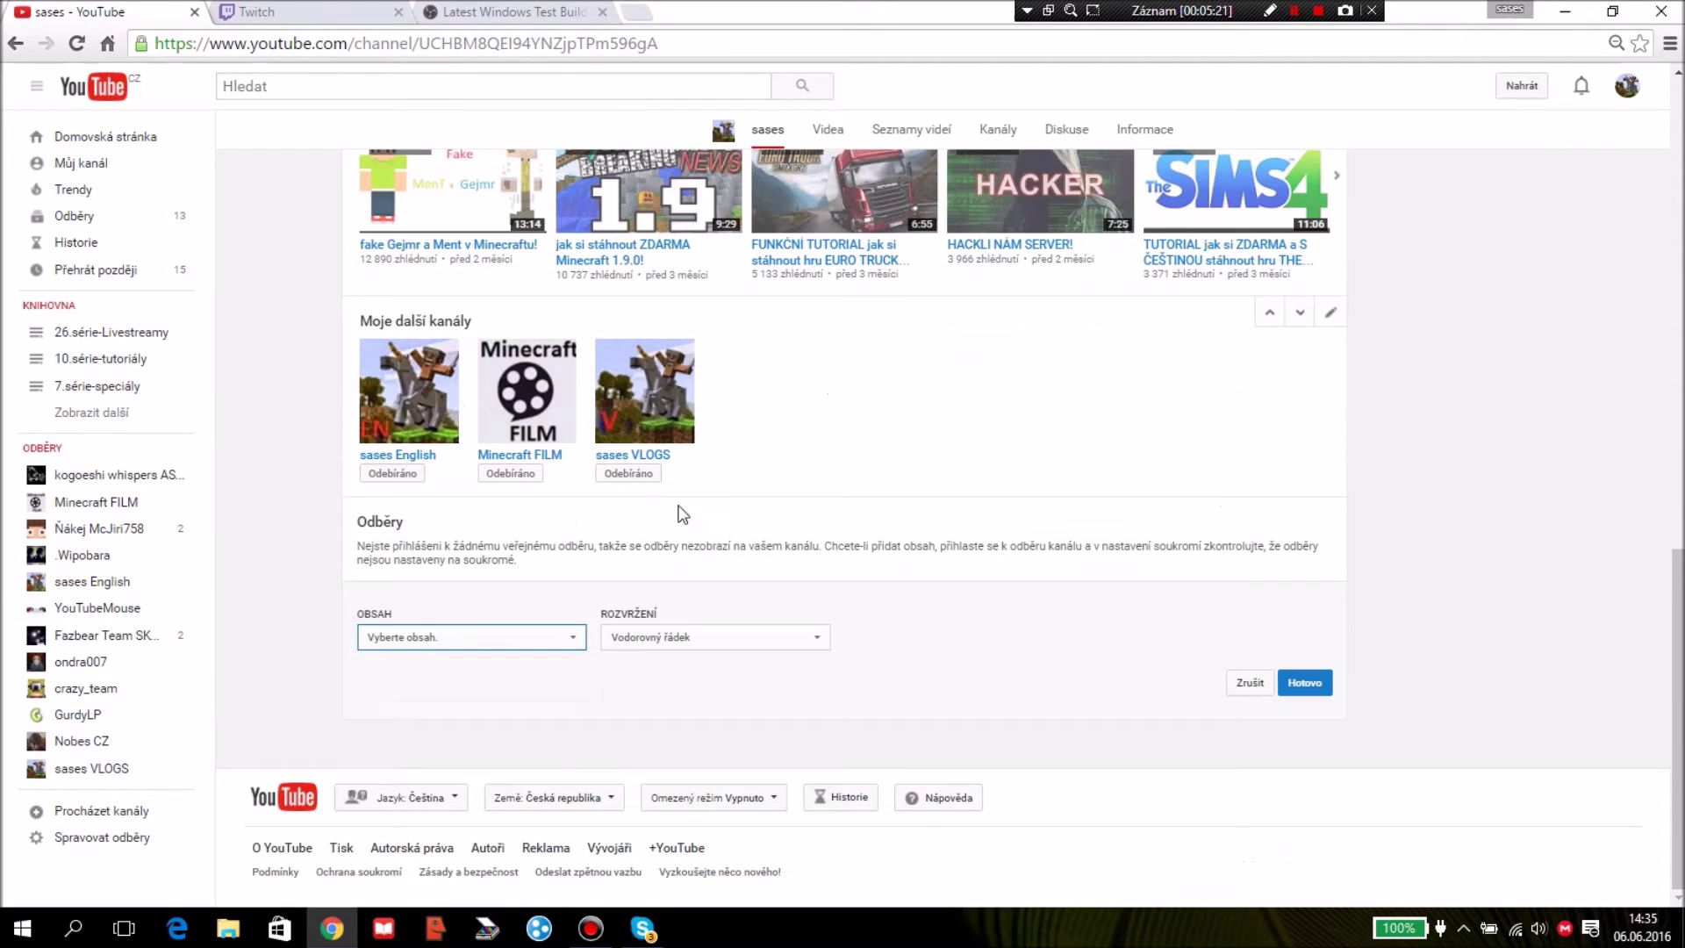
left_click(436, 638)
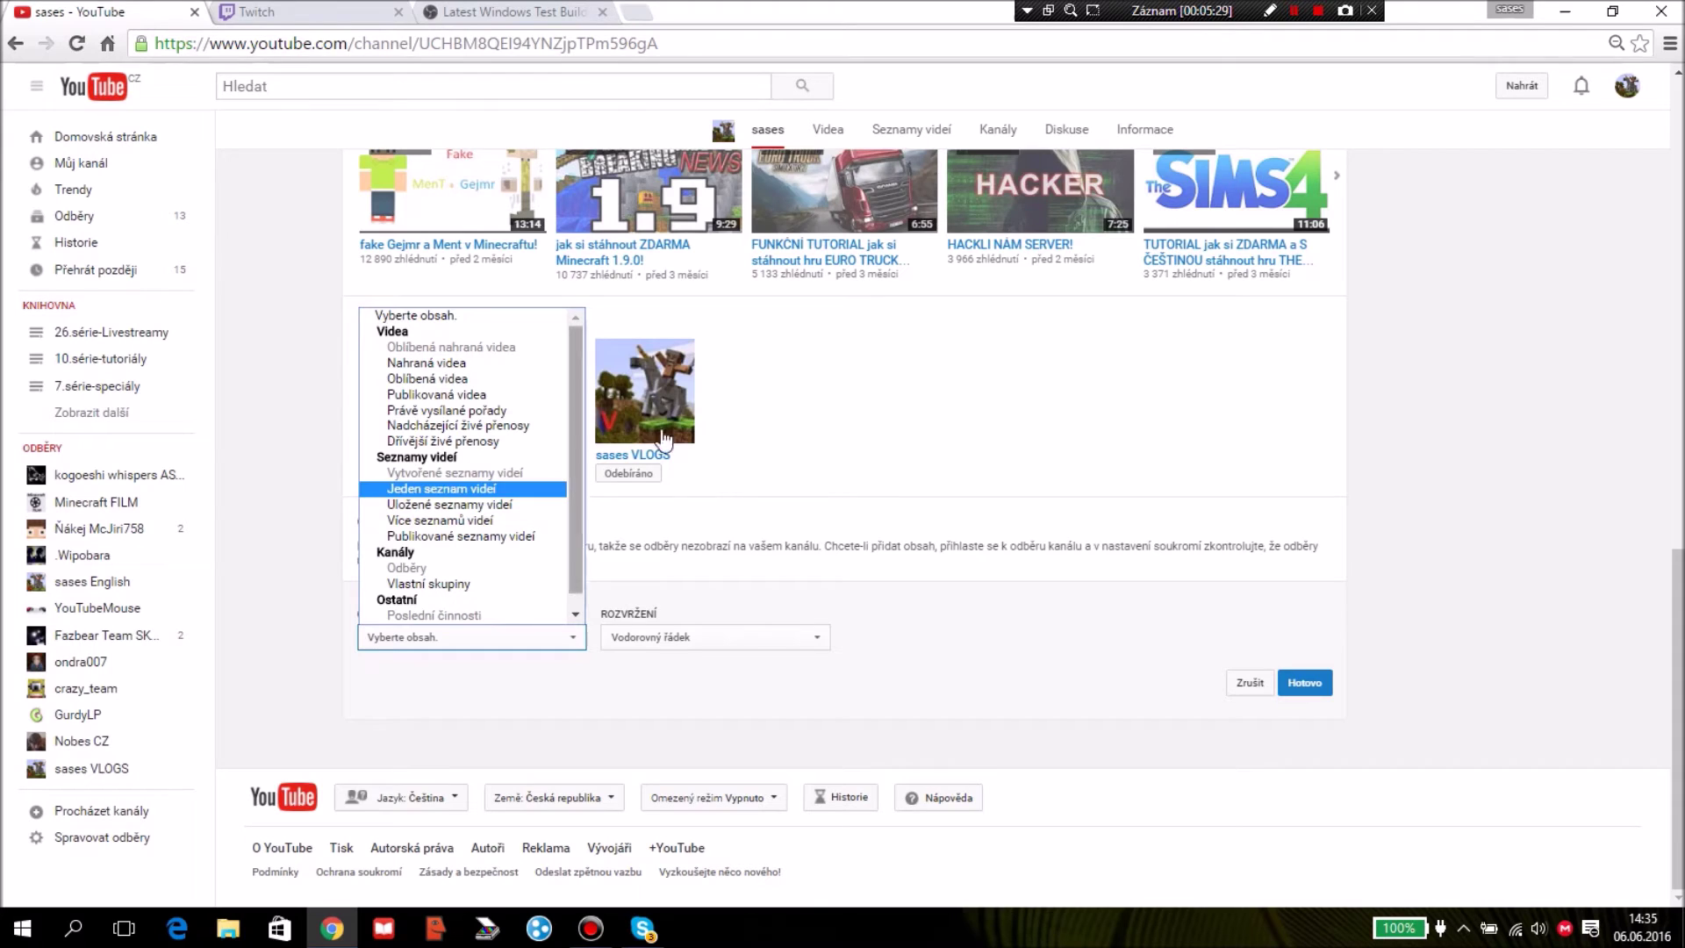
left_click(610, 507)
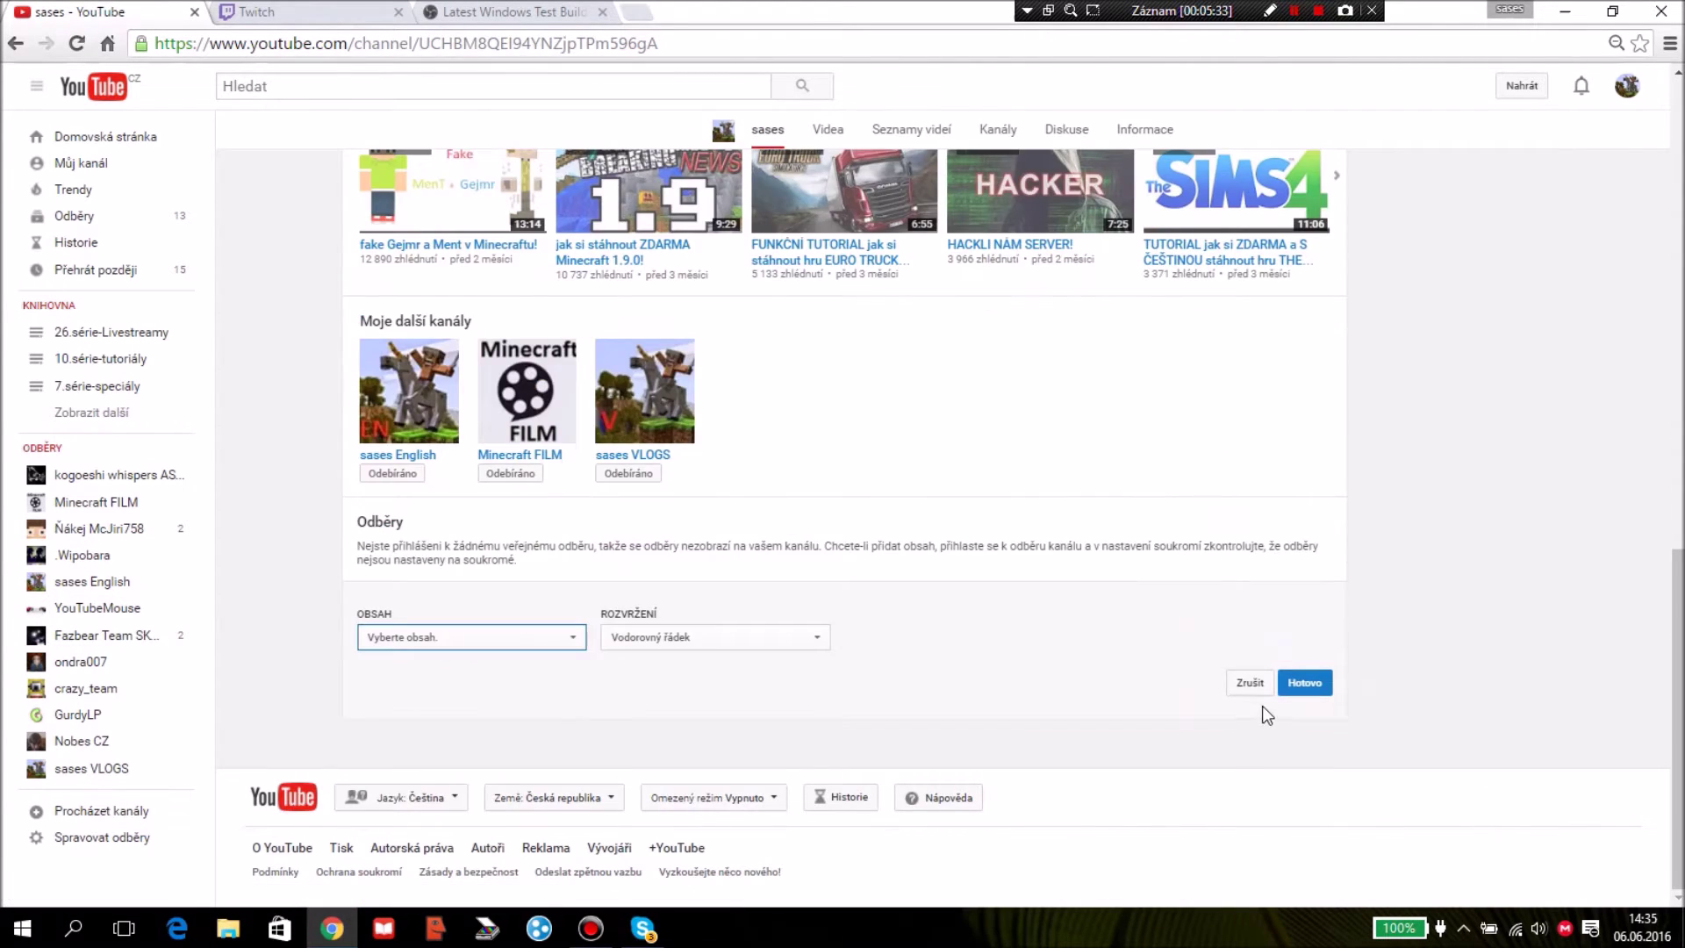
left_click(1304, 751)
View the recording "záznam z livestreamu 5.6.2016: Kodu" from the recent activities and return to the channel page
scroll(842, 658, "down", 4)
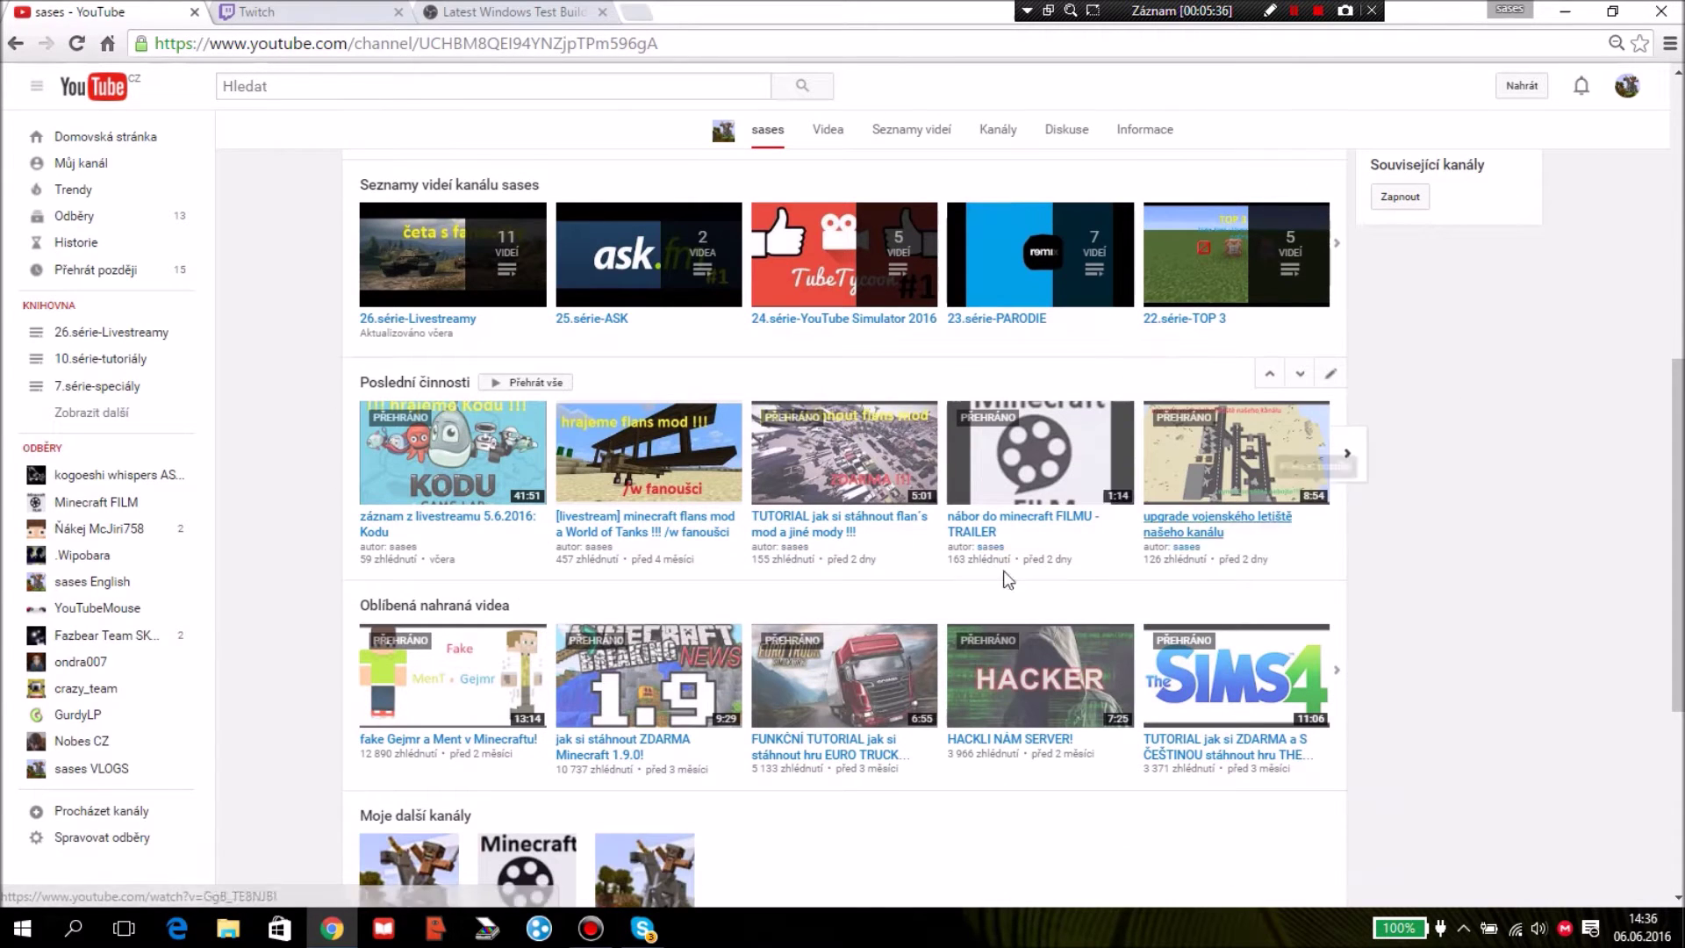
left_click_drag(540, 566, 497, 546)
left_click(494, 533)
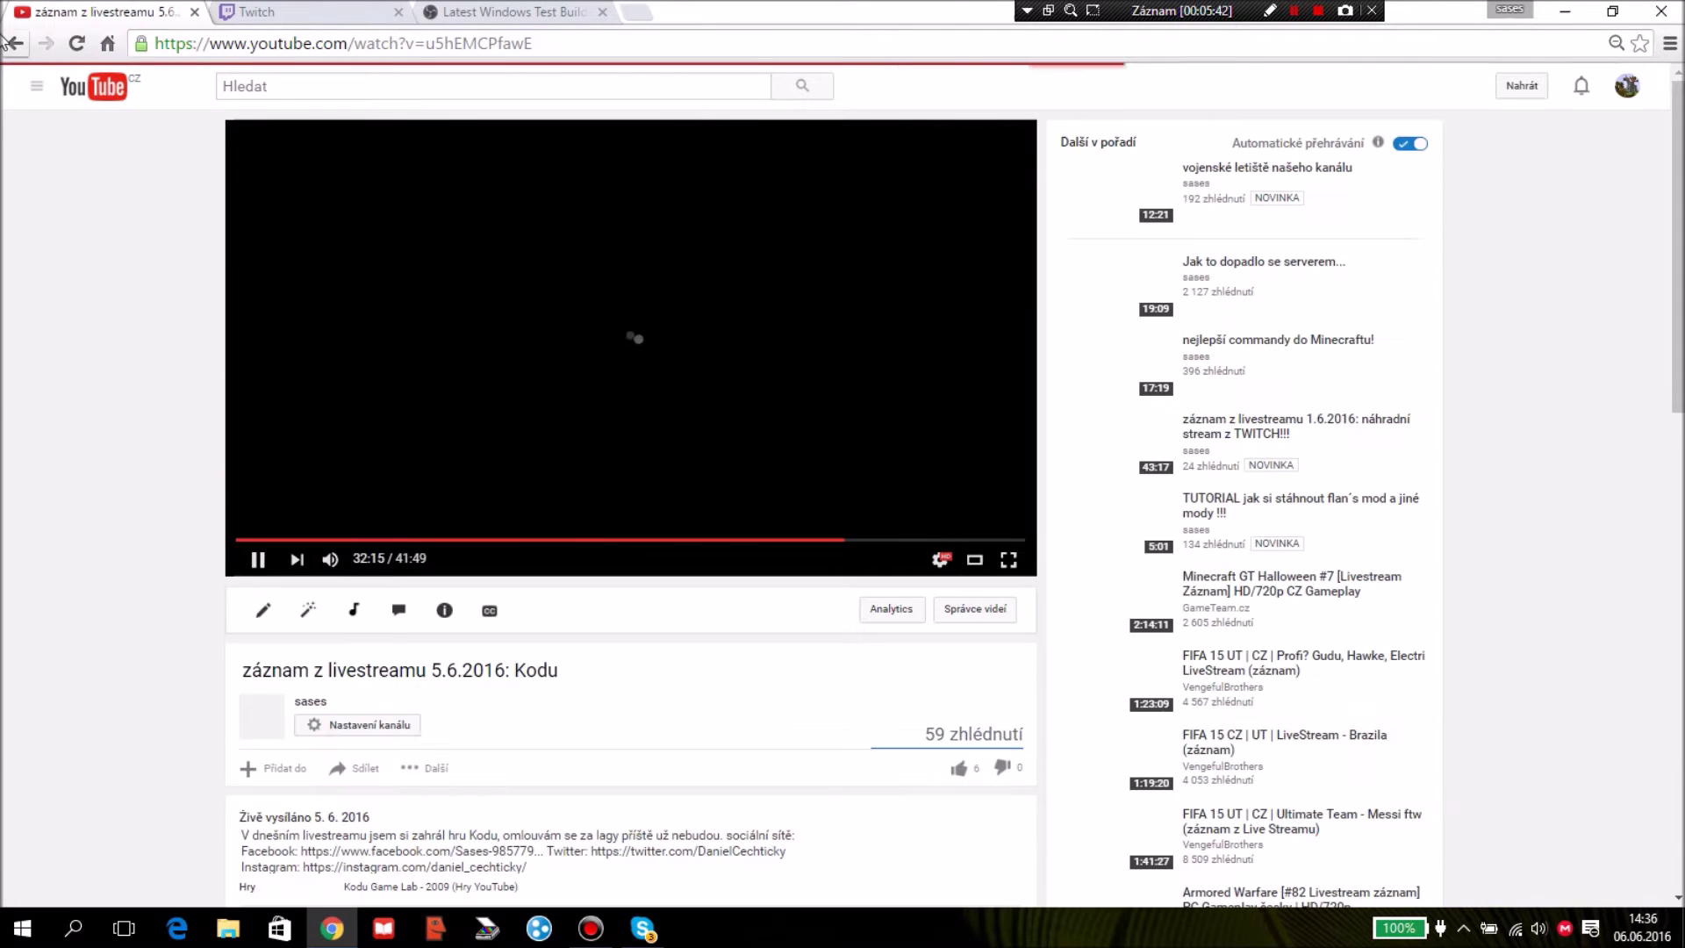
key("alt+Left")
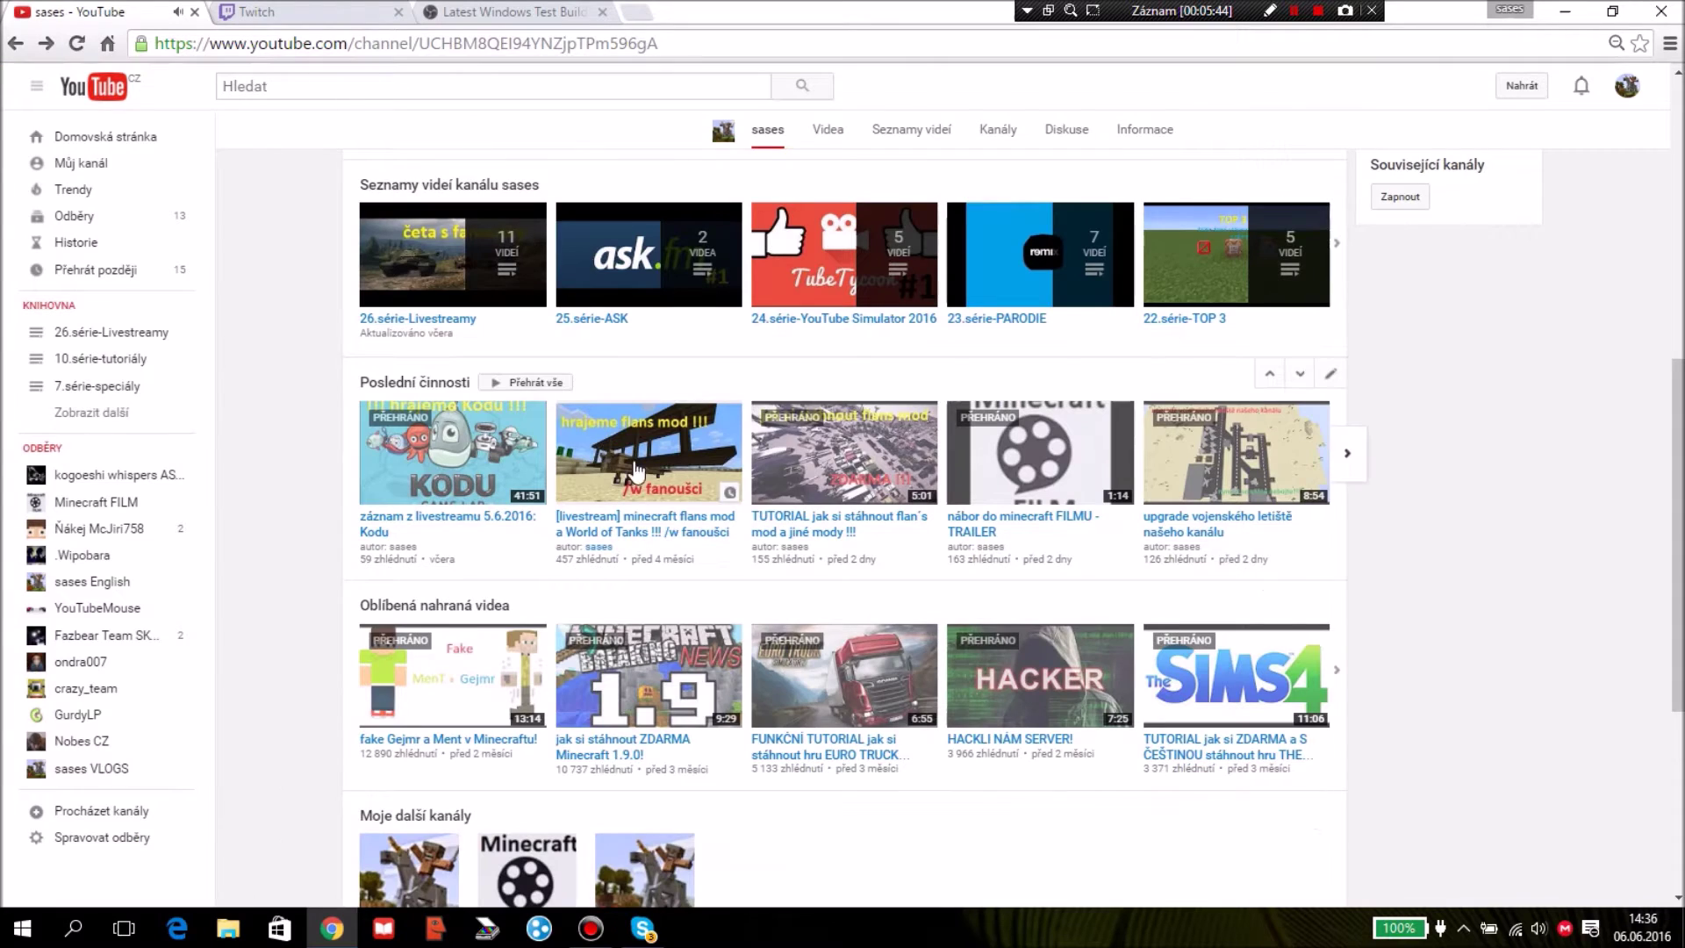
Open the "[livestream] minecraft flans mod a World of Tanks" stream and examine its player, description and chat area
left_click(645, 479)
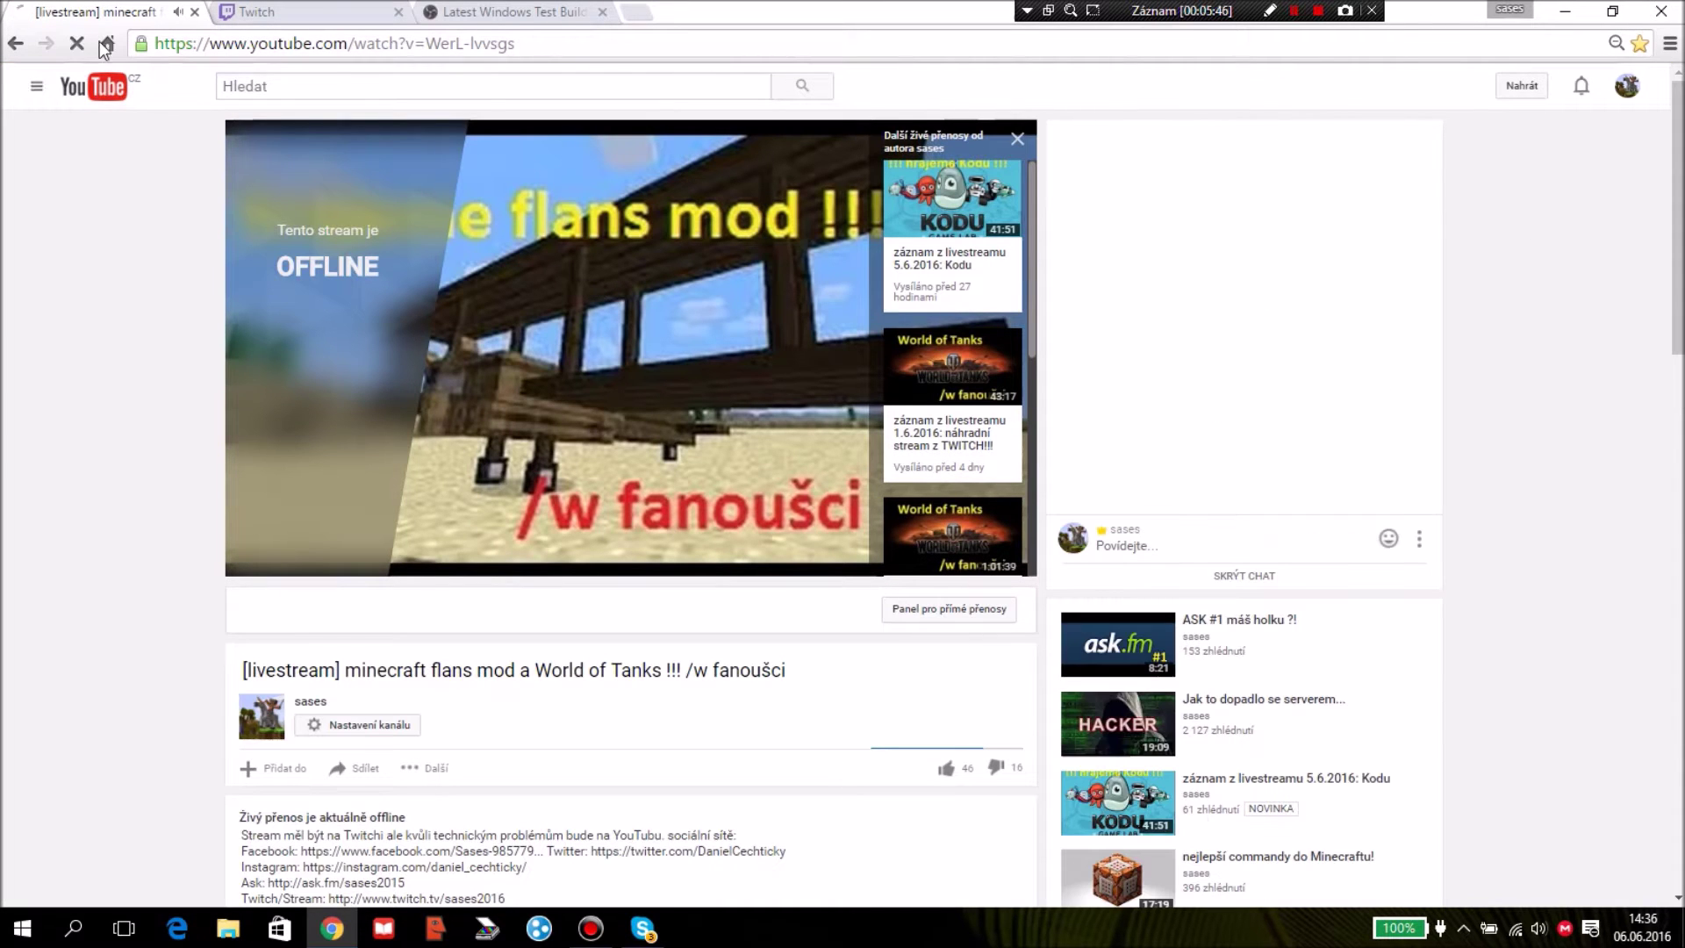
scroll(625, 469, "down", 6)
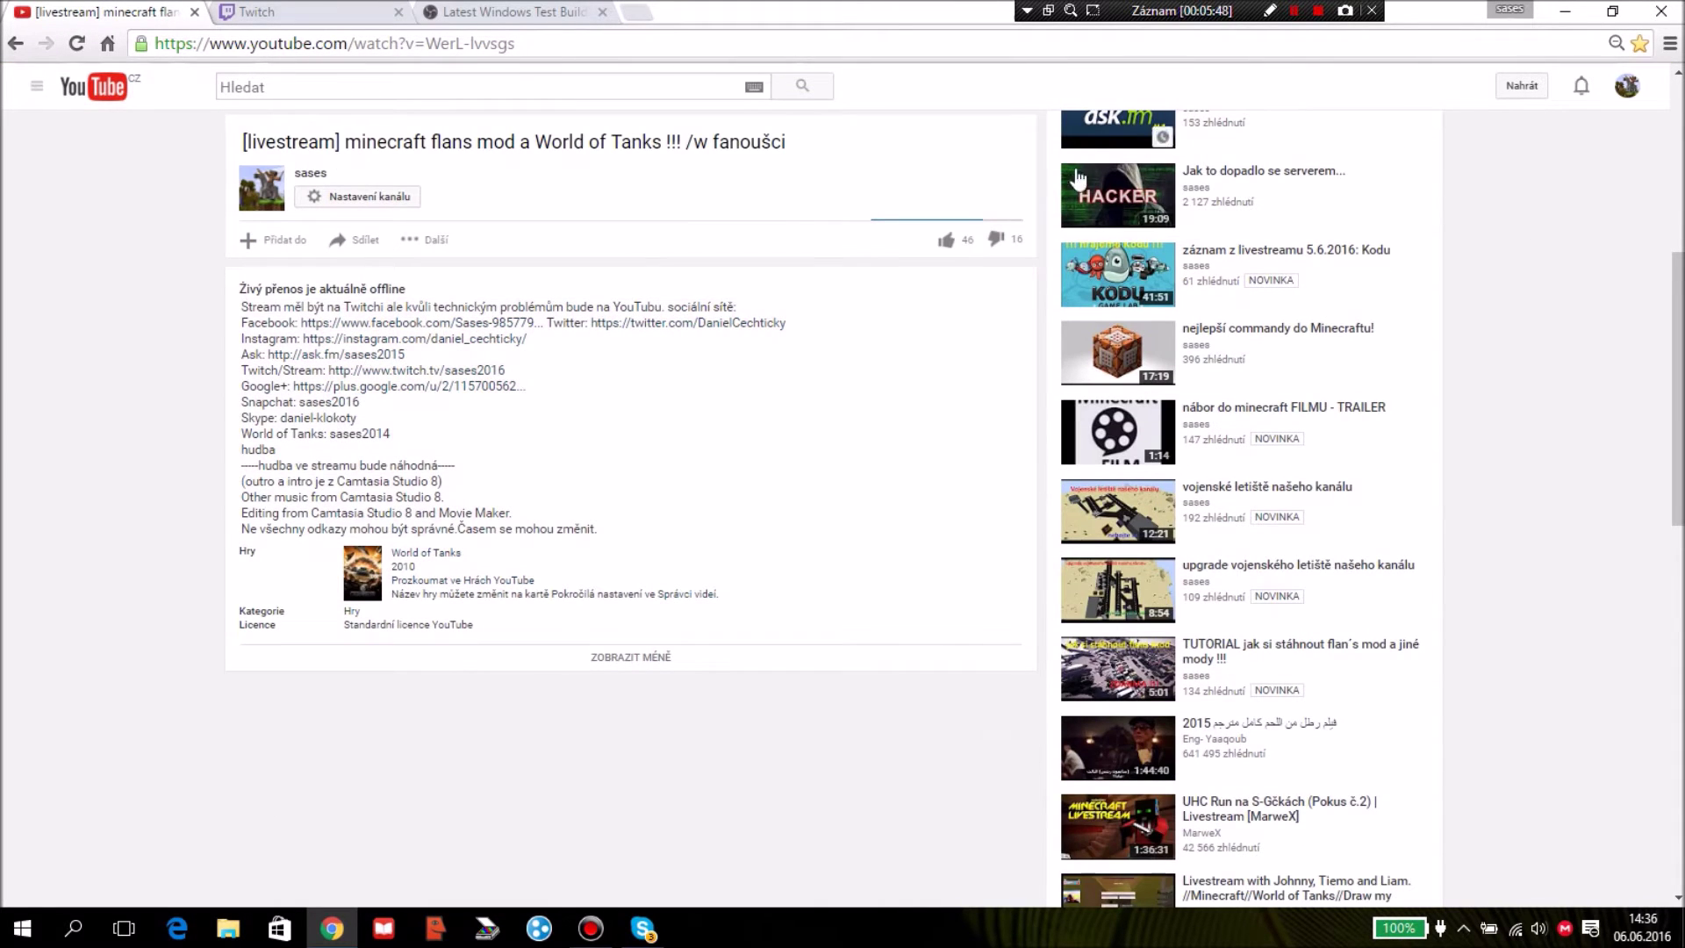
scroll(1285, 323, "down", 1)
scroll(1299, 327, "up", 6)
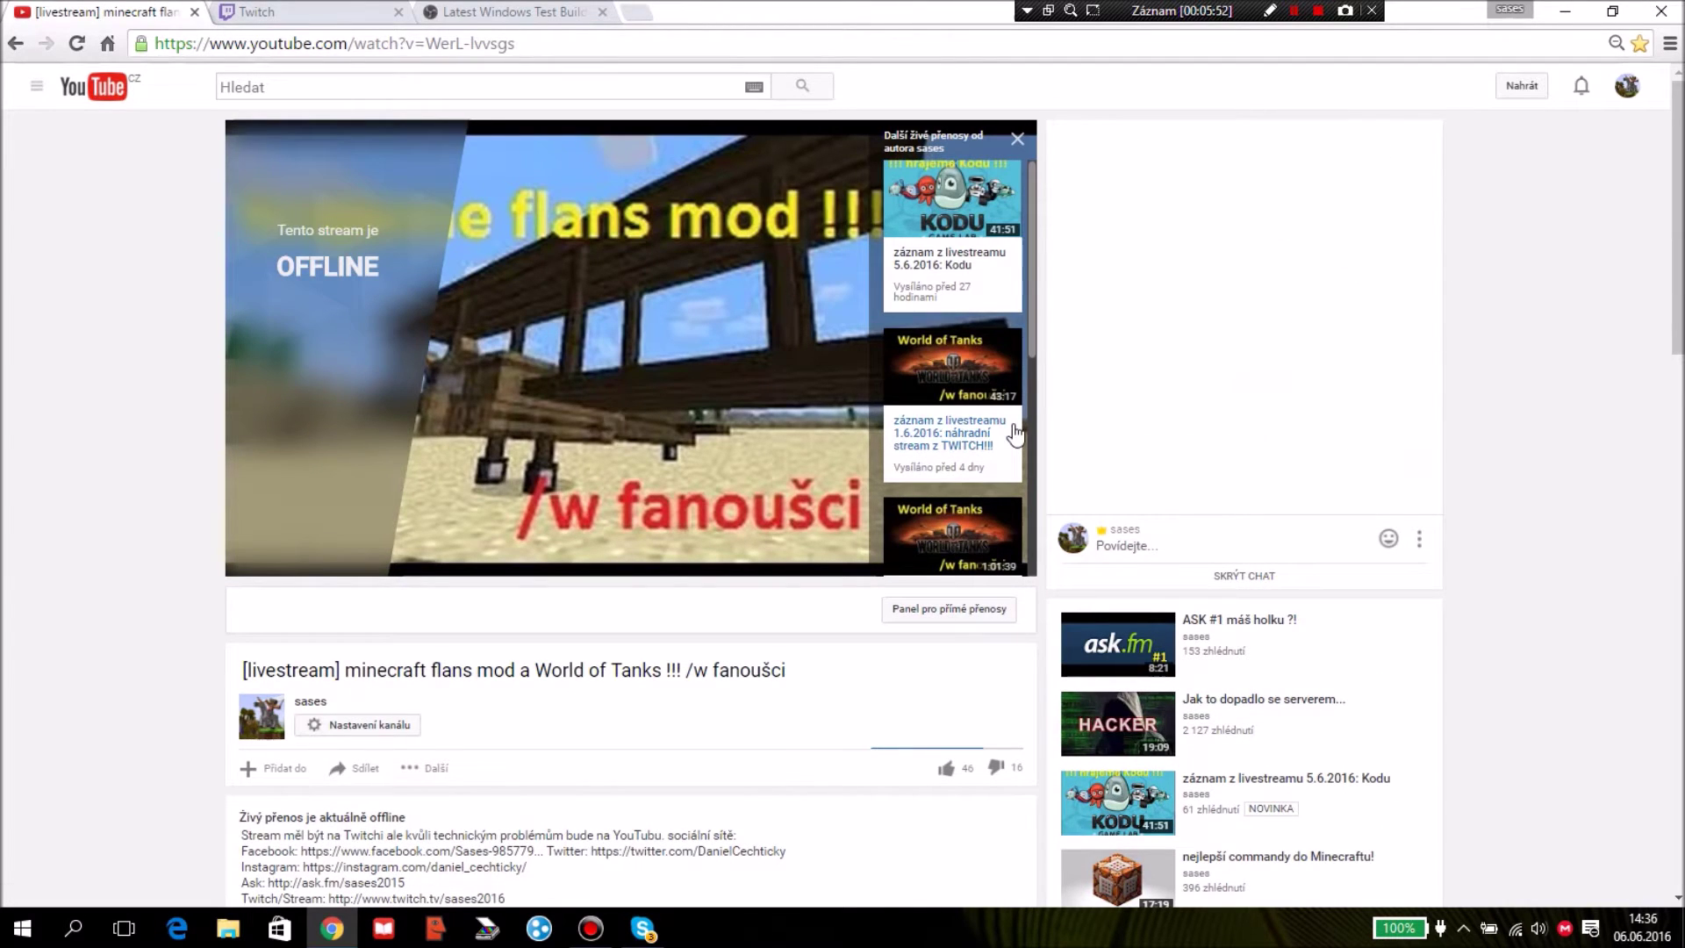
scroll(1005, 395, "down", 5)
scroll(998, 379, "down", 1)
scroll(966, 351, "up", 1)
scroll(931, 318, "up", 3)
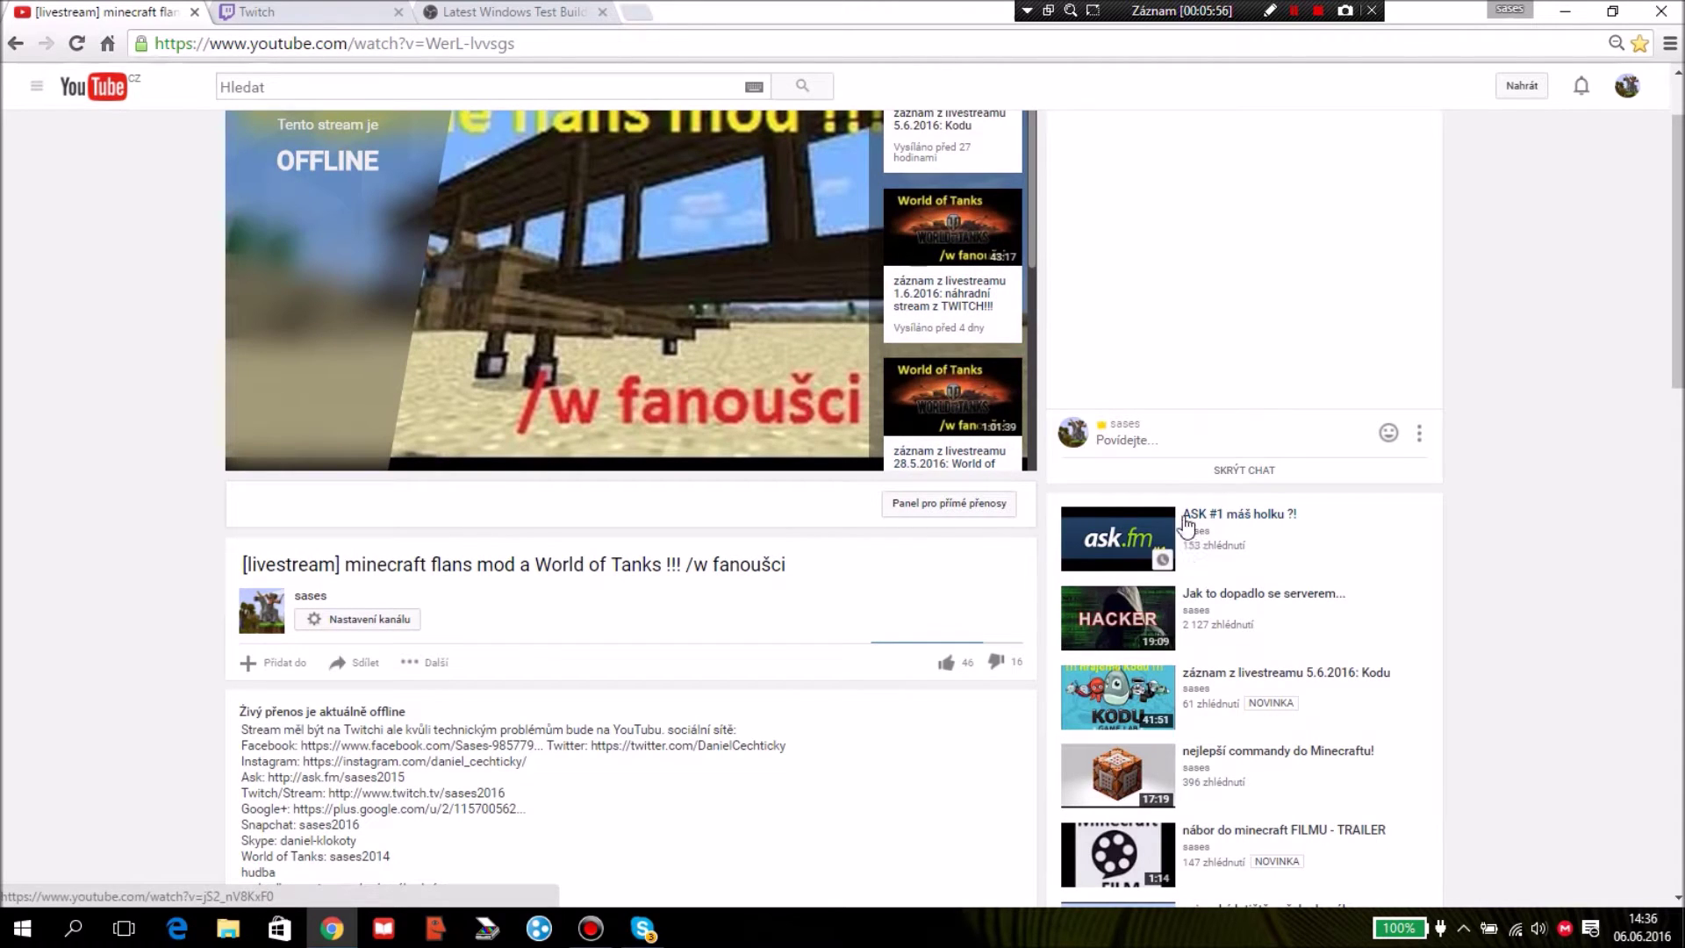
Post the message "da" with an emoji in the stream's live chat and look over the stream's description
left_click(1168, 437)
type("da")
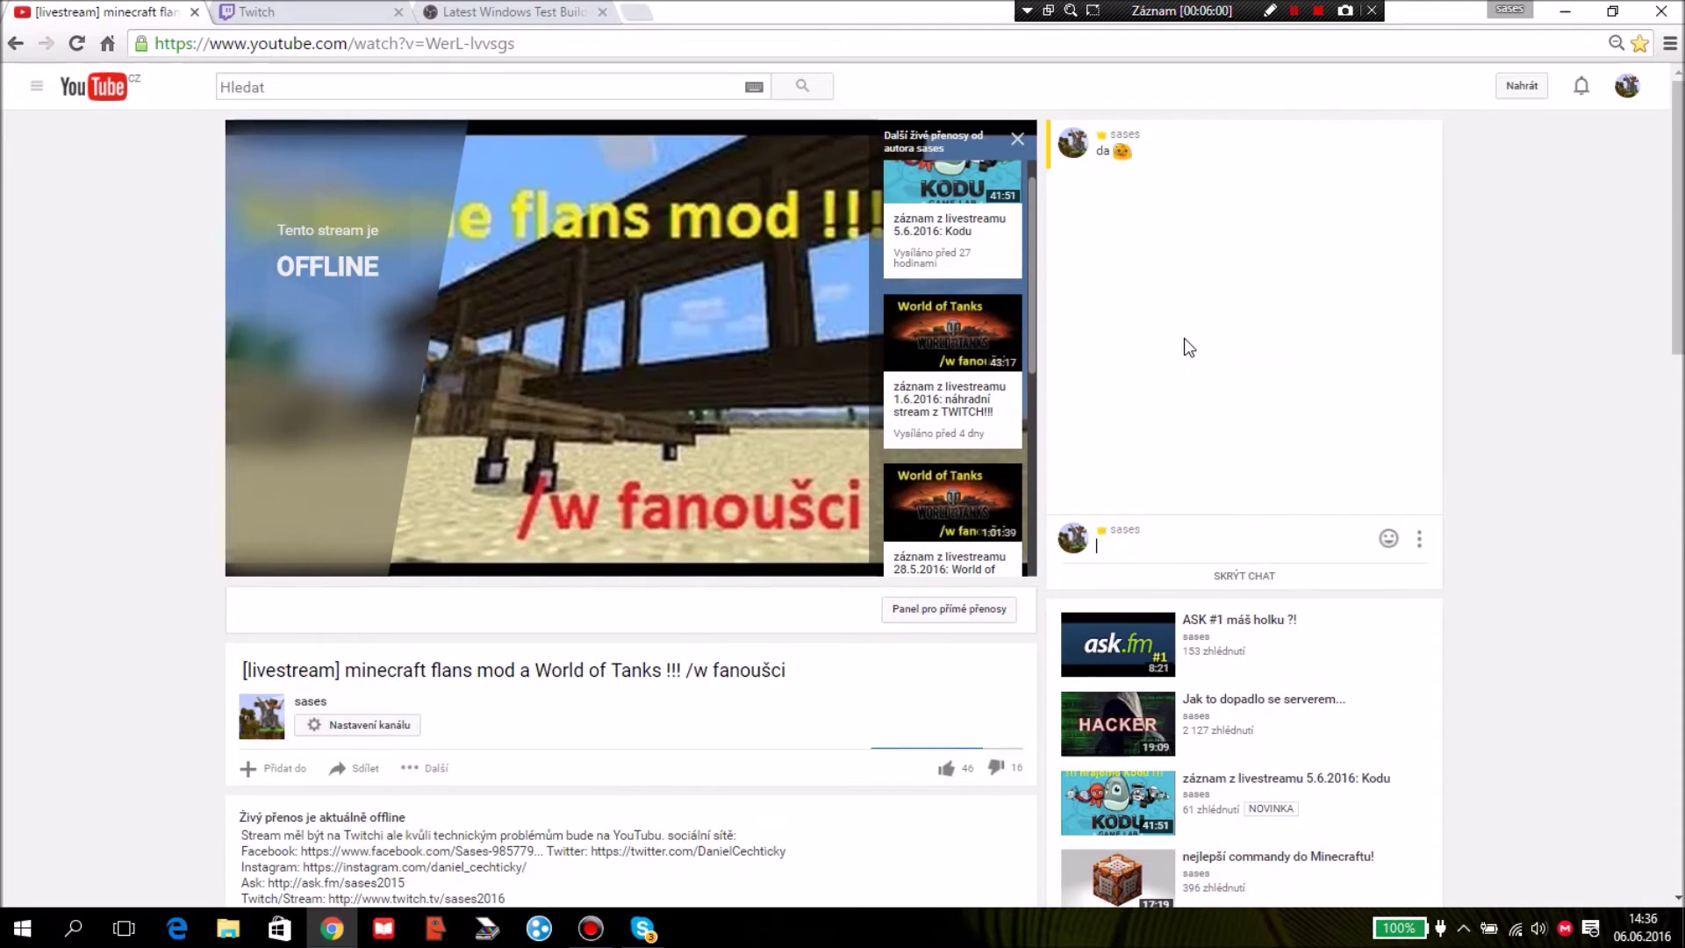
scroll(848, 654, "down", 5)
scroll(830, 654, "up", 7)
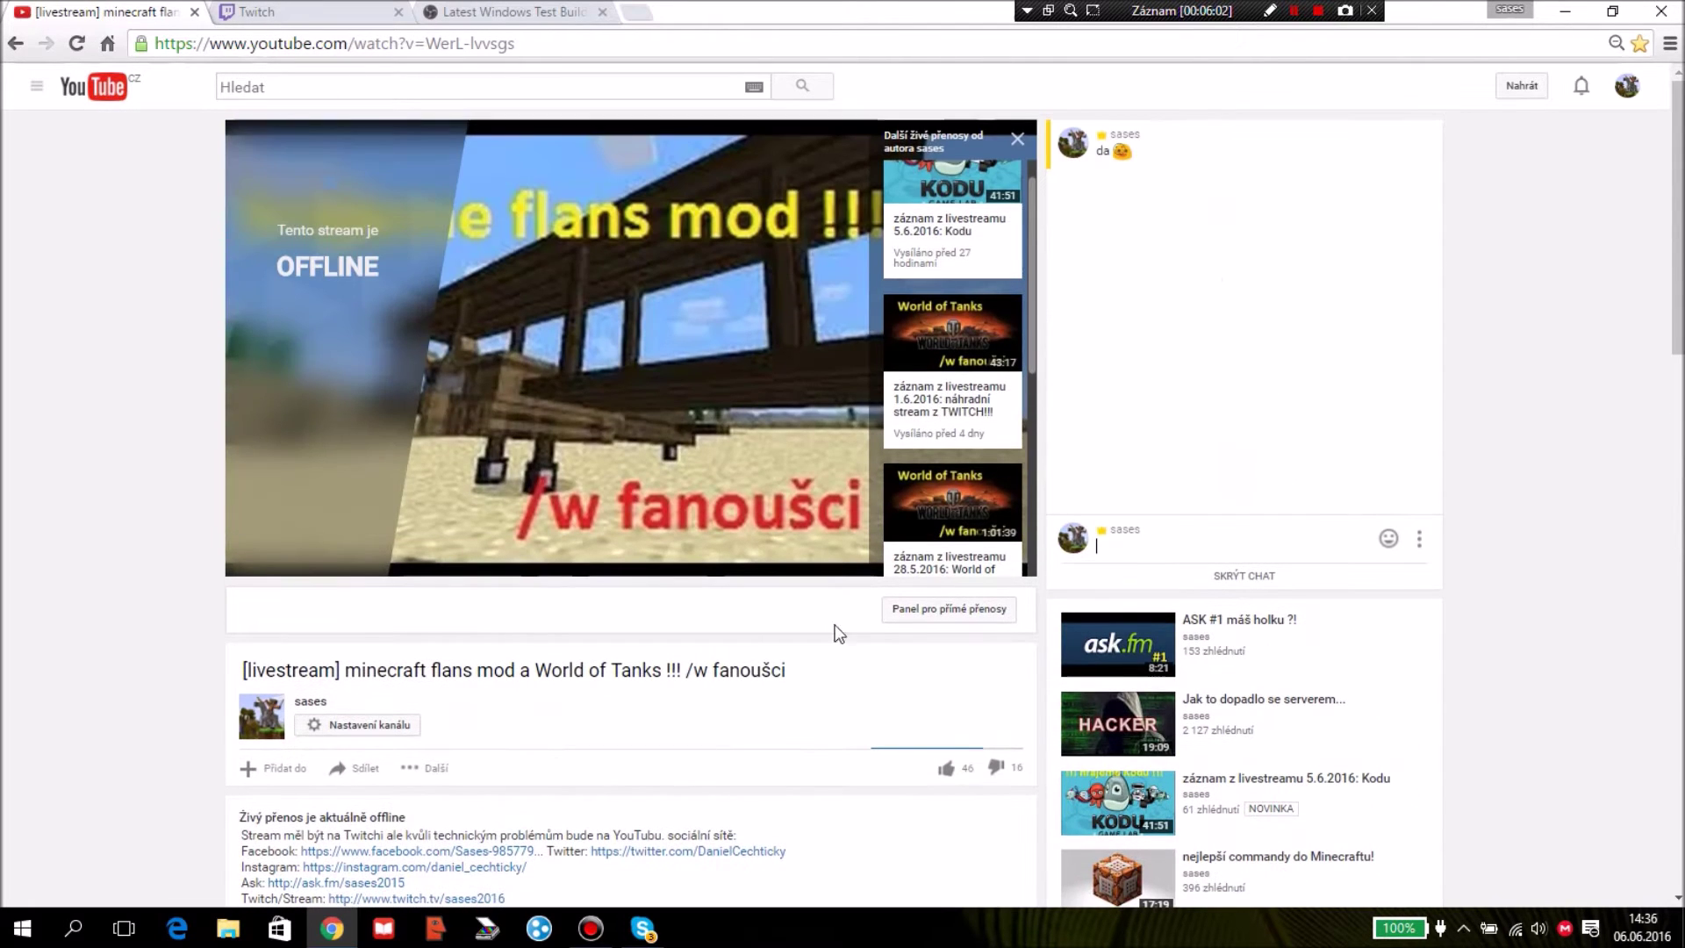
scroll(428, 585, "down", 2)
scroll(427, 585, "down", 5)
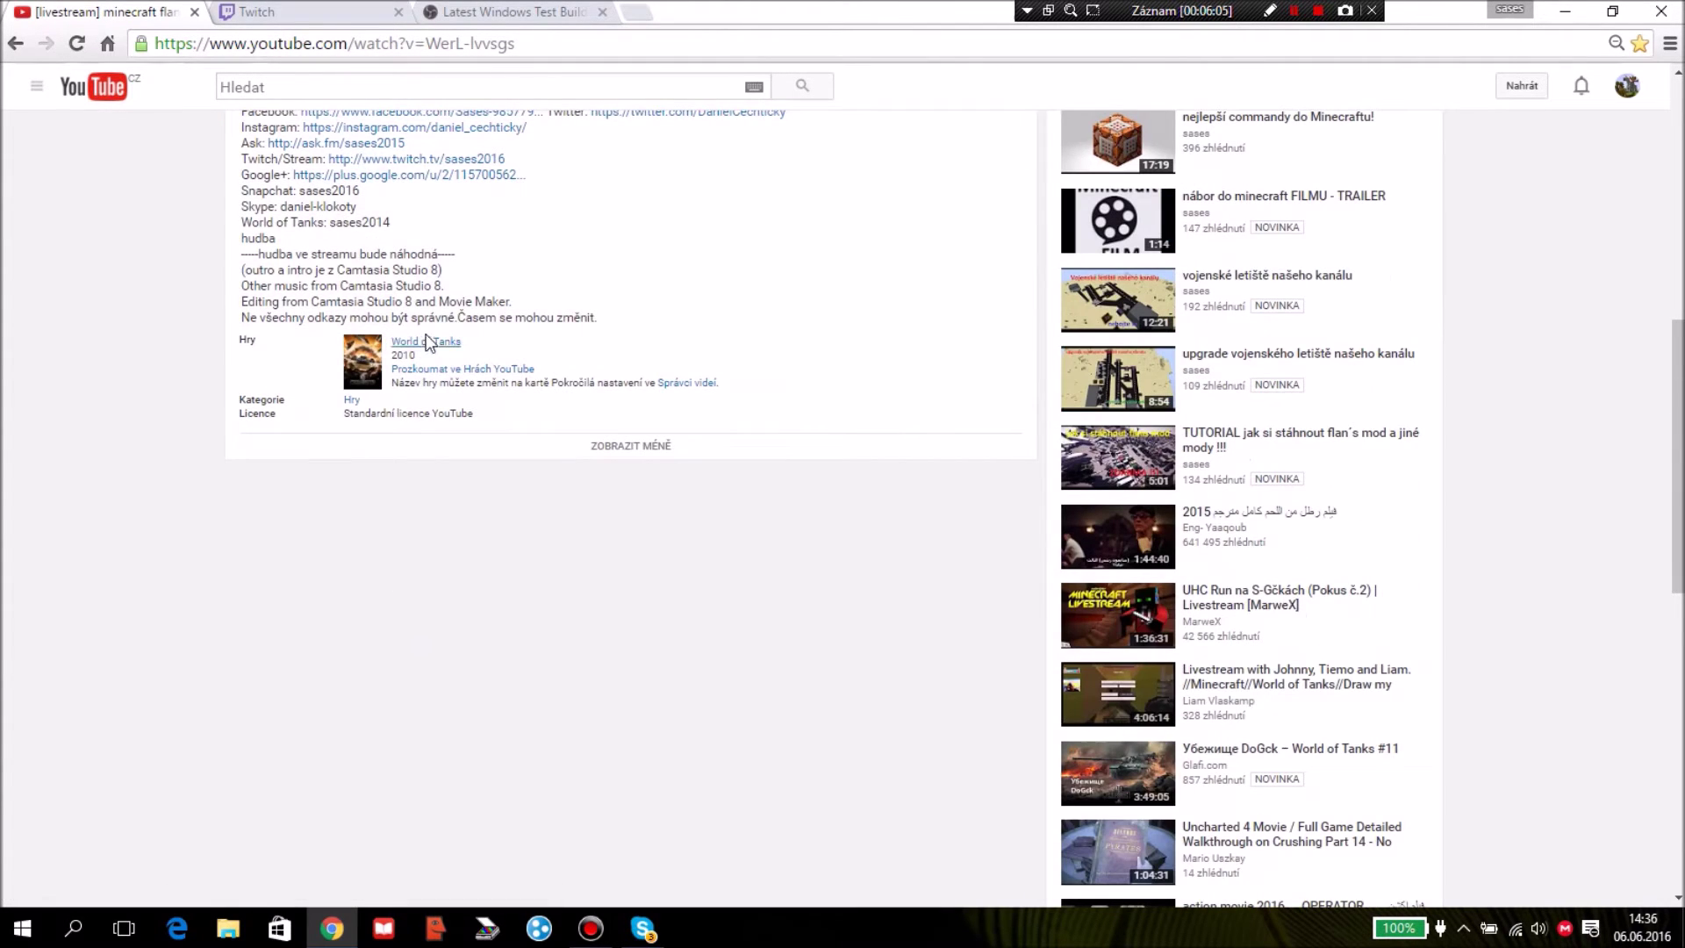
Return to the channel page, browse its recent activities, and reopen the "[livestream] minecraft flans mod a World of Tanks" stream
left_click(12, 43)
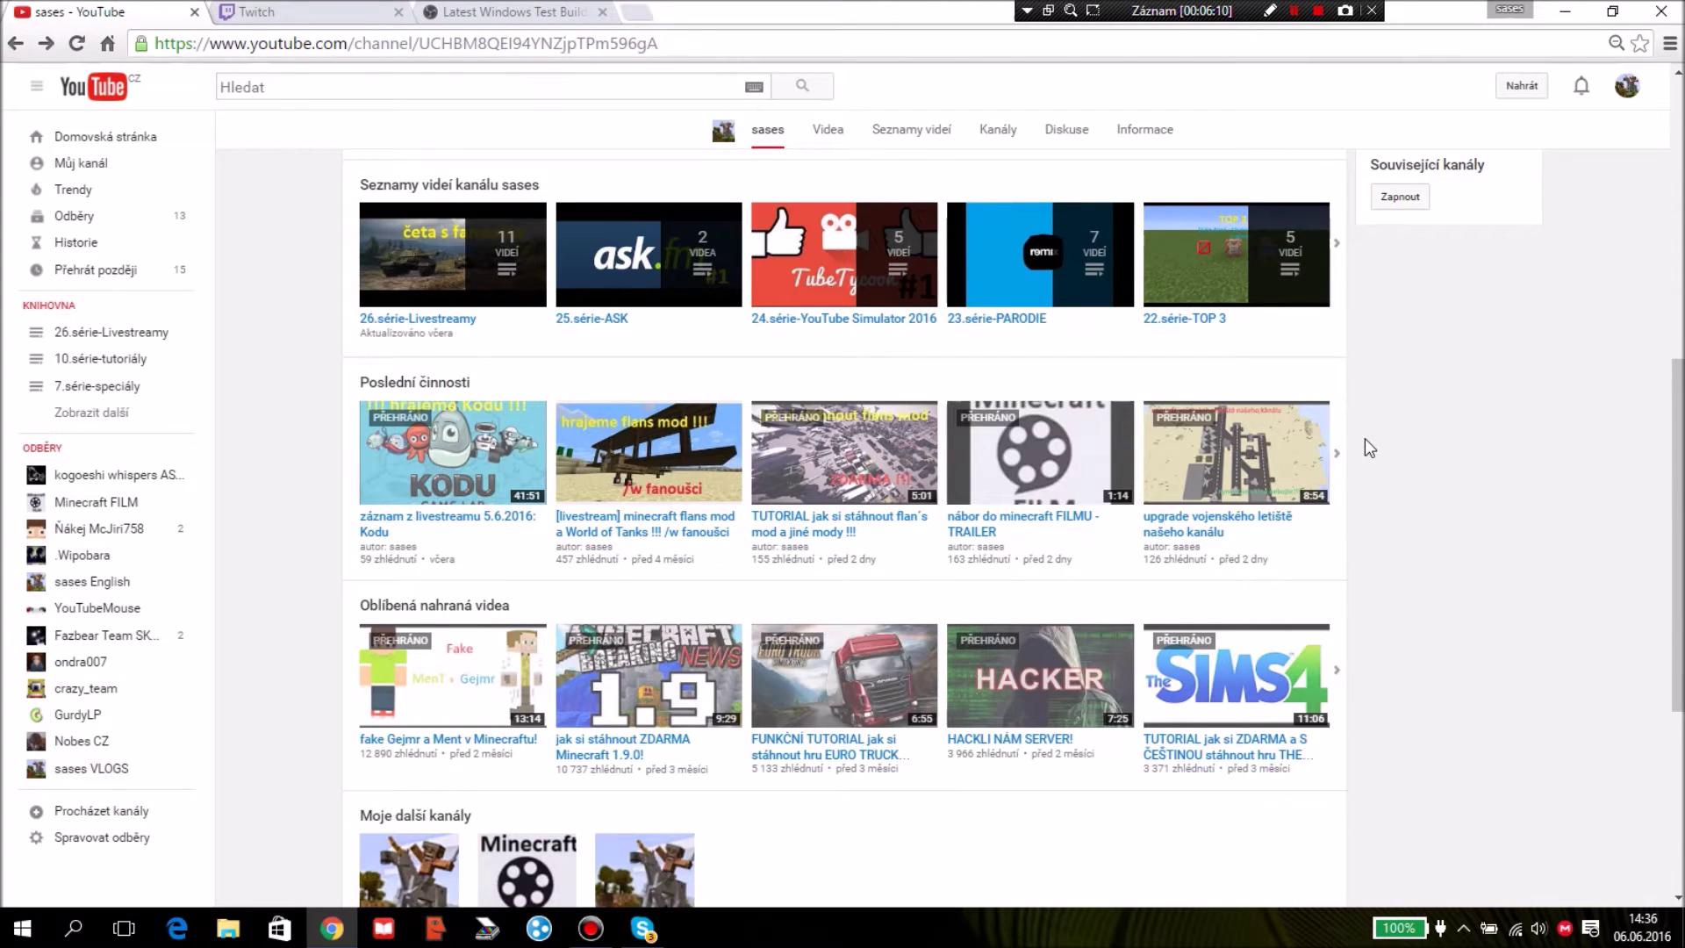
left_click(1346, 453)
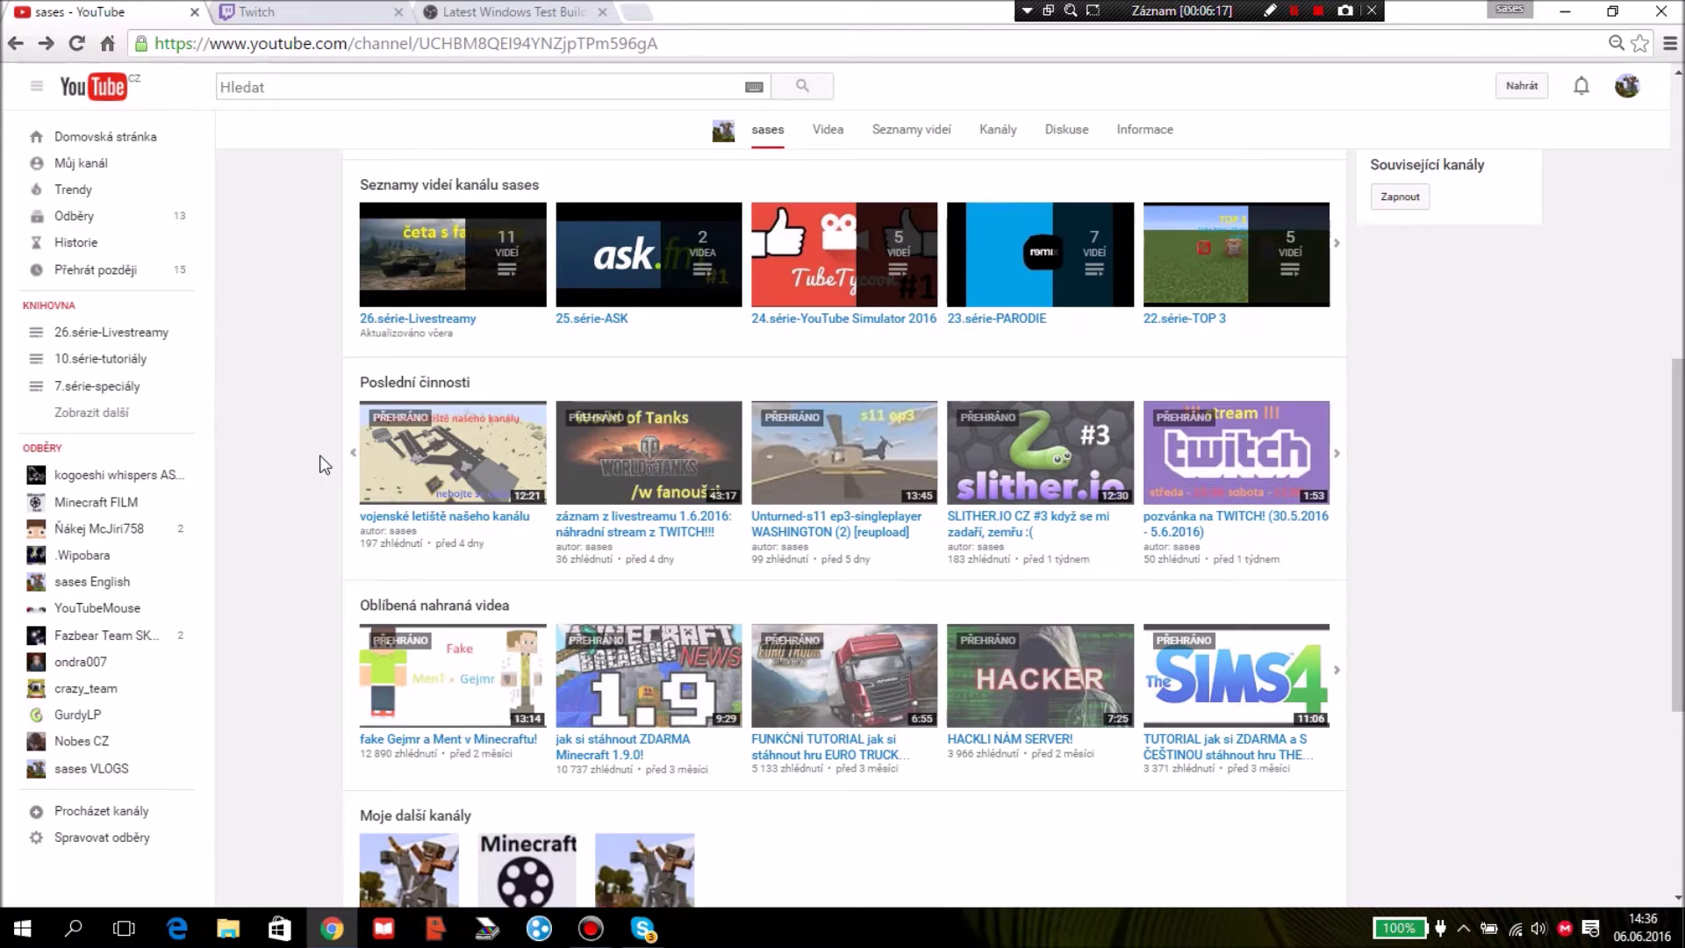
left_click(344, 453)
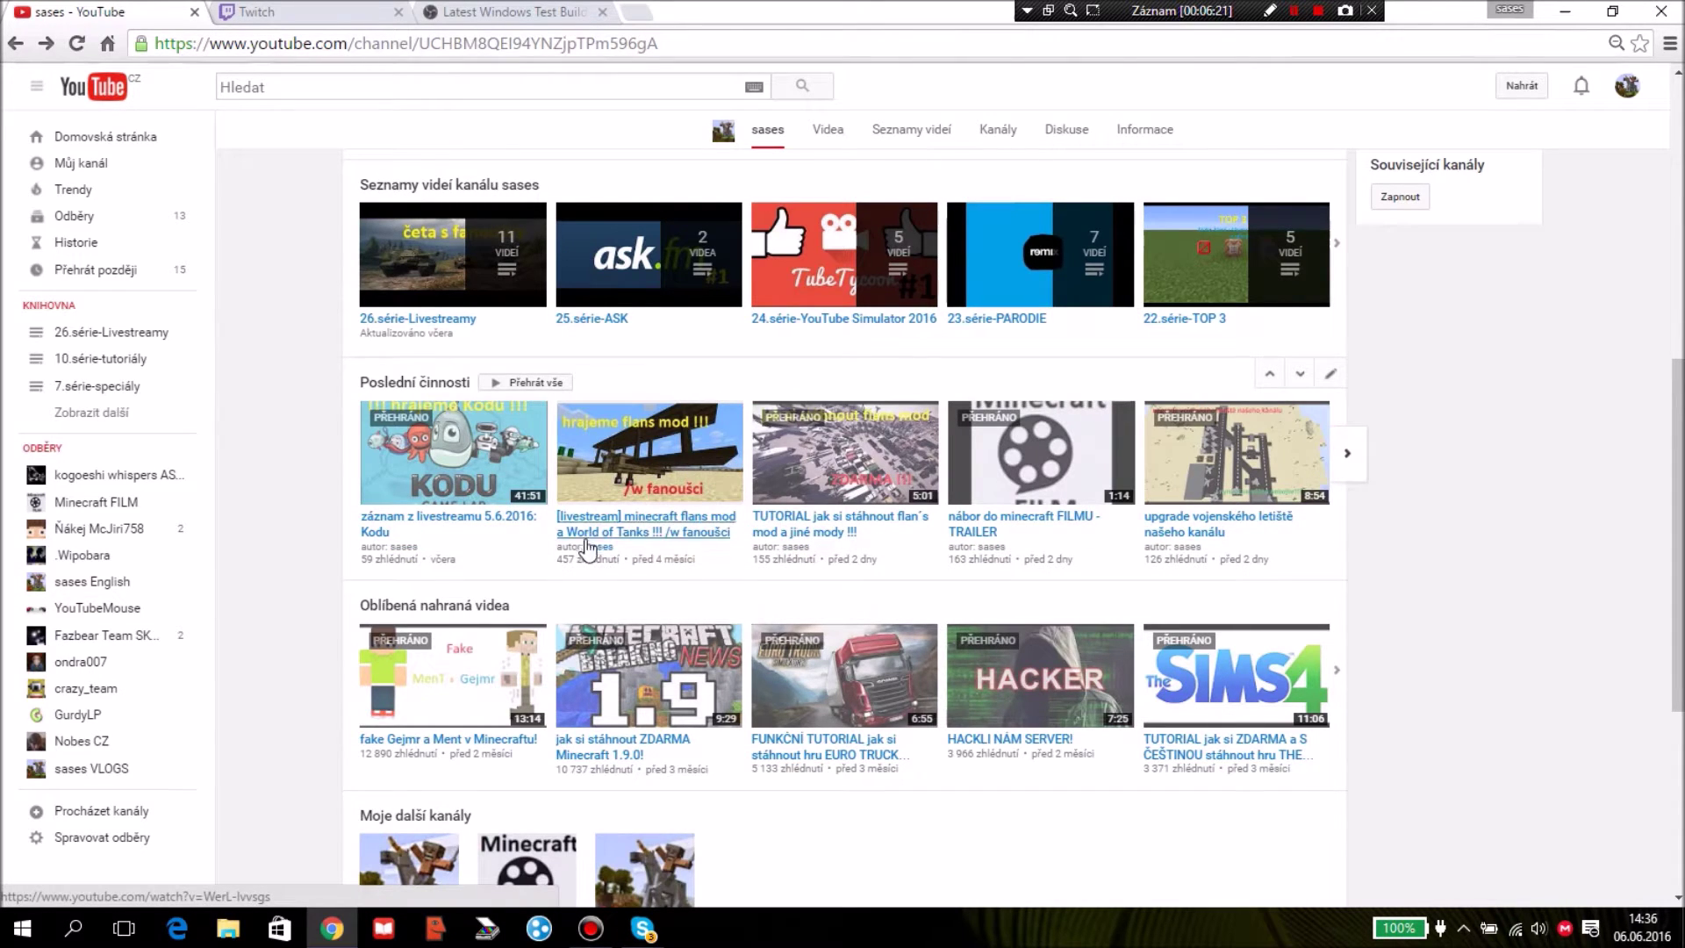
left_click(619, 530)
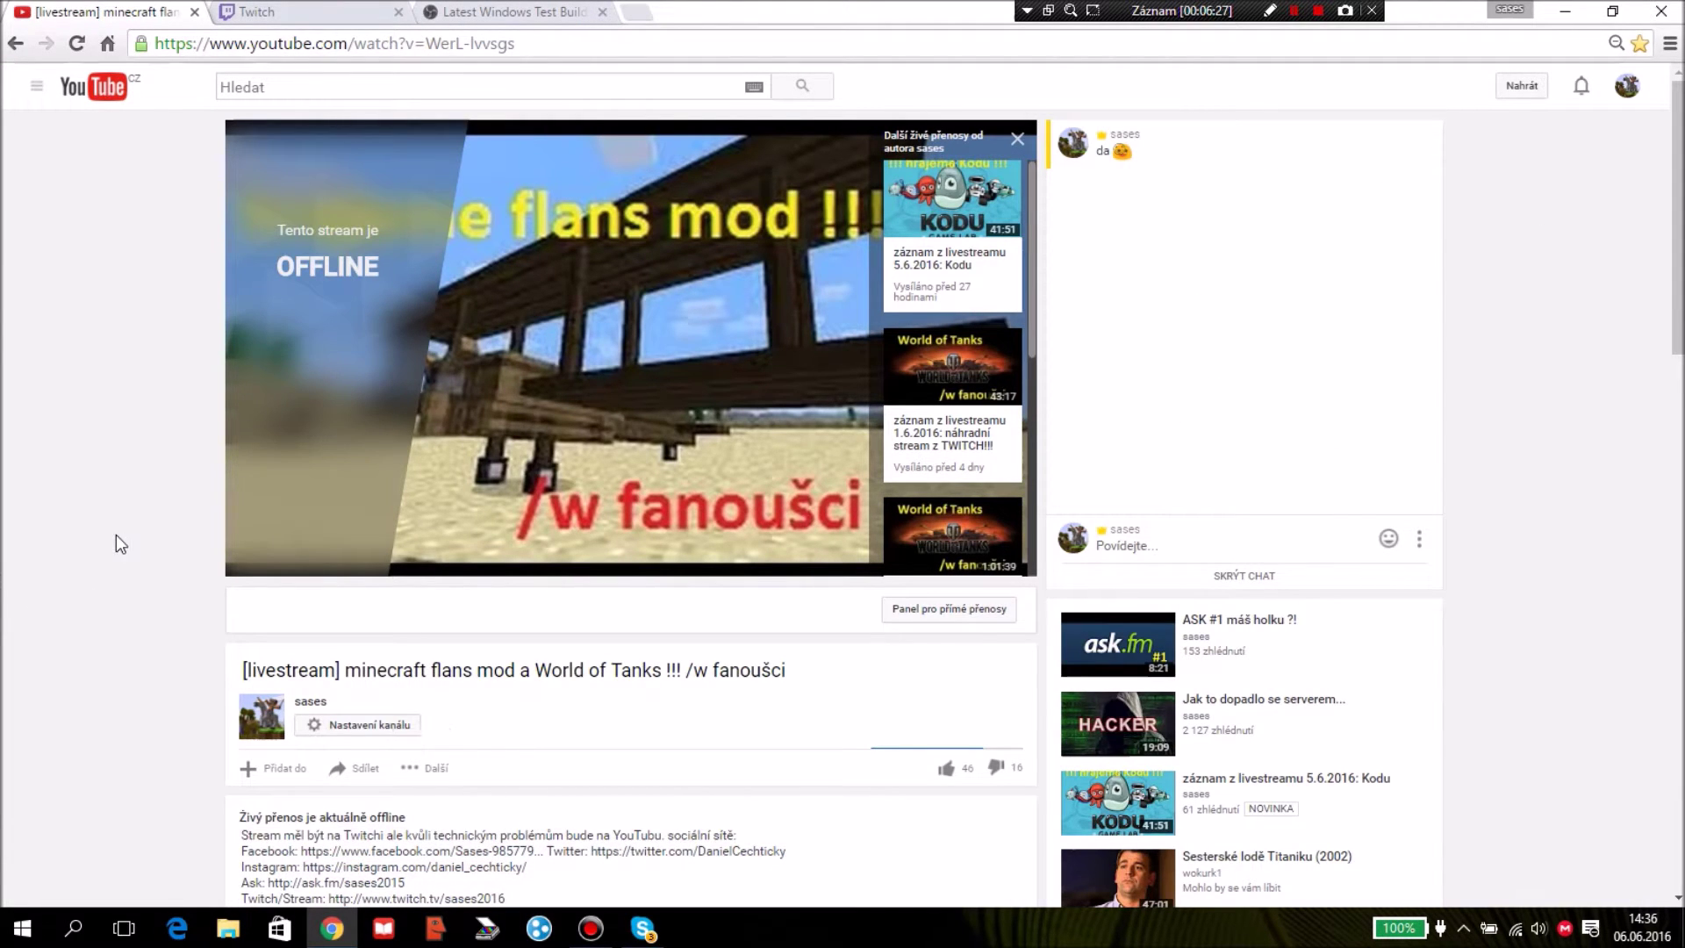
Look over the stream's full description and return to the "sases" channel page
scroll(351, 465, "down", 5)
left_click_drag(459, 402, 266, 365)
left_click(545, 369)
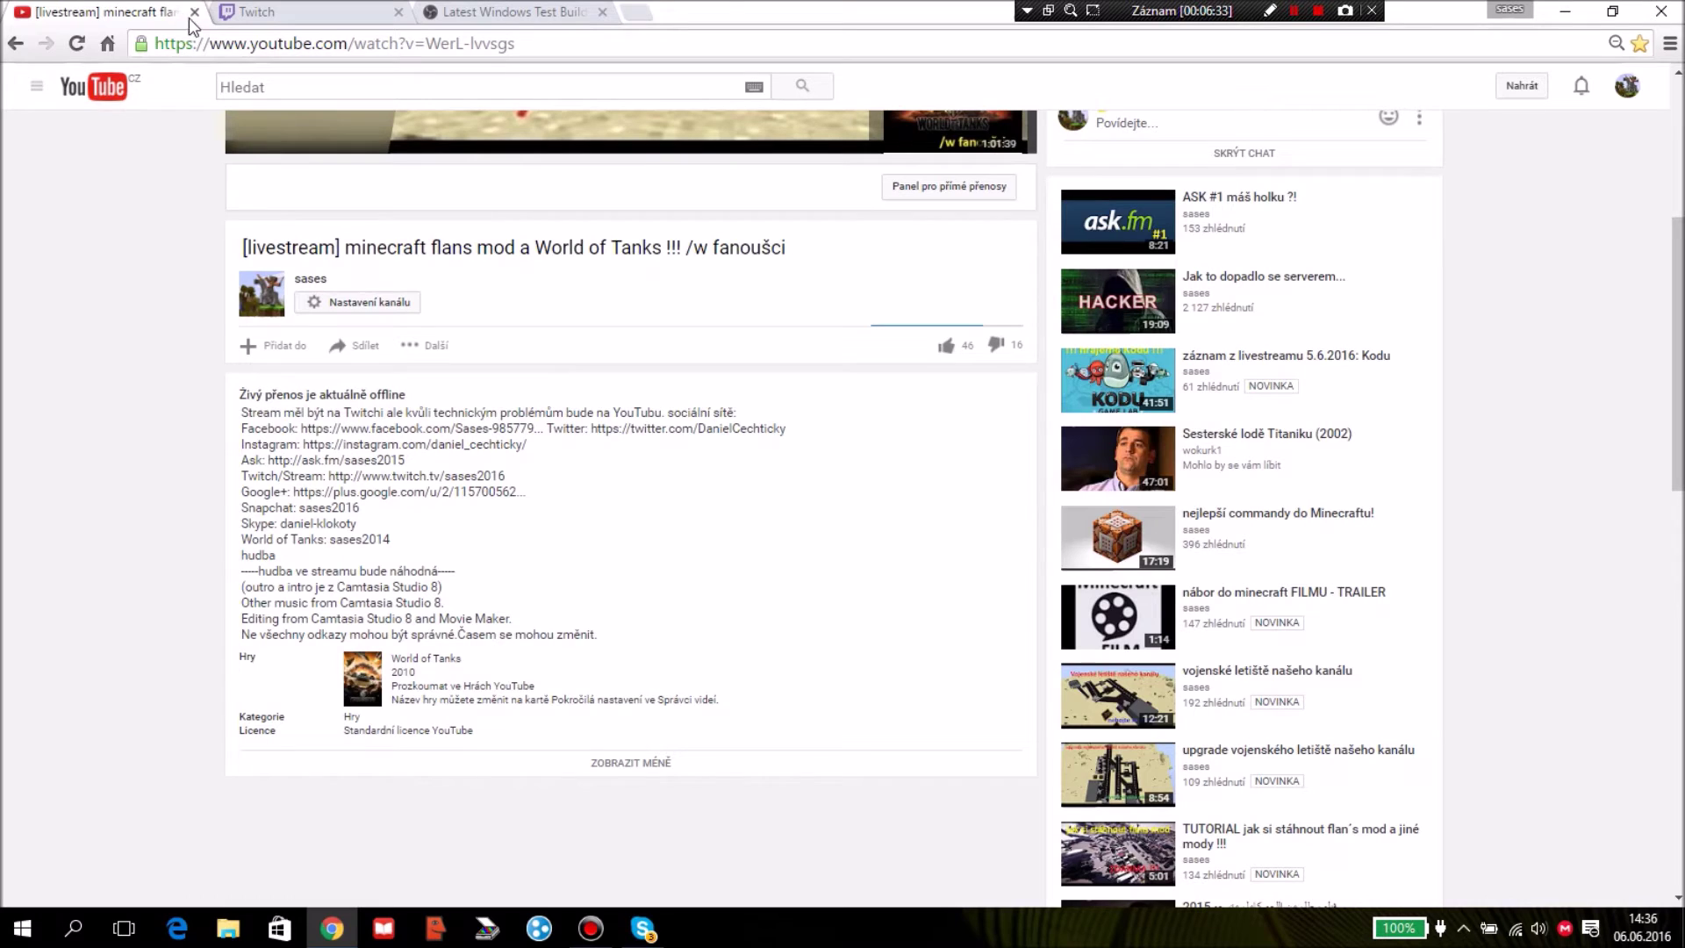
left_click(224, 18)
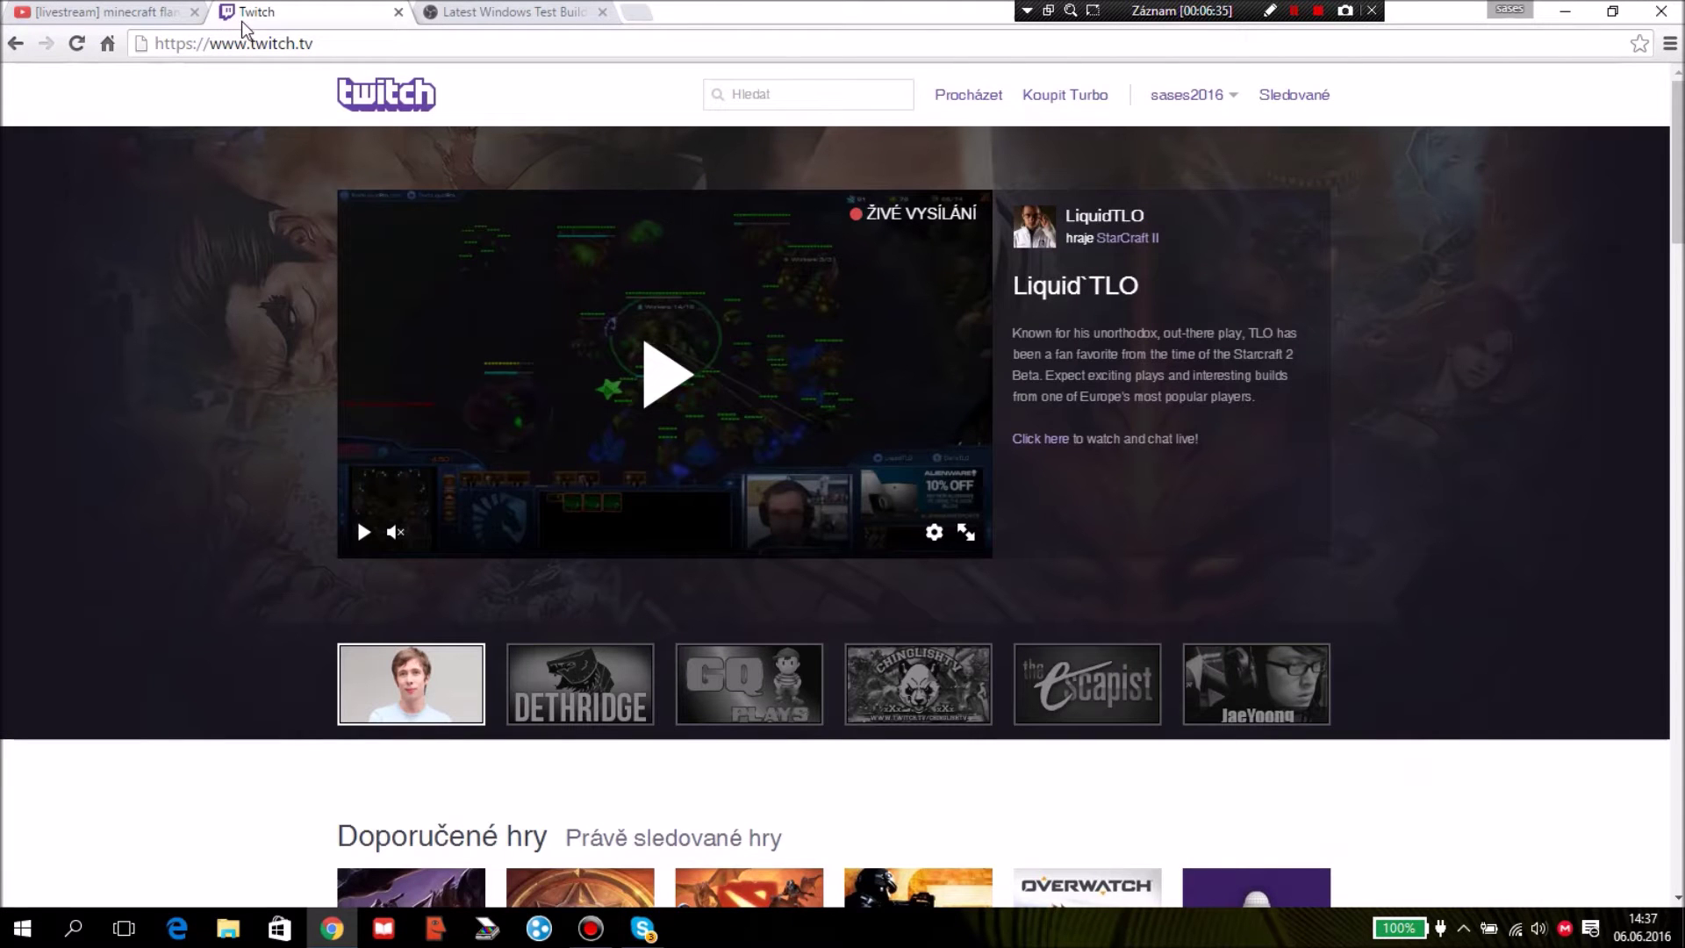
left_click(141, 12)
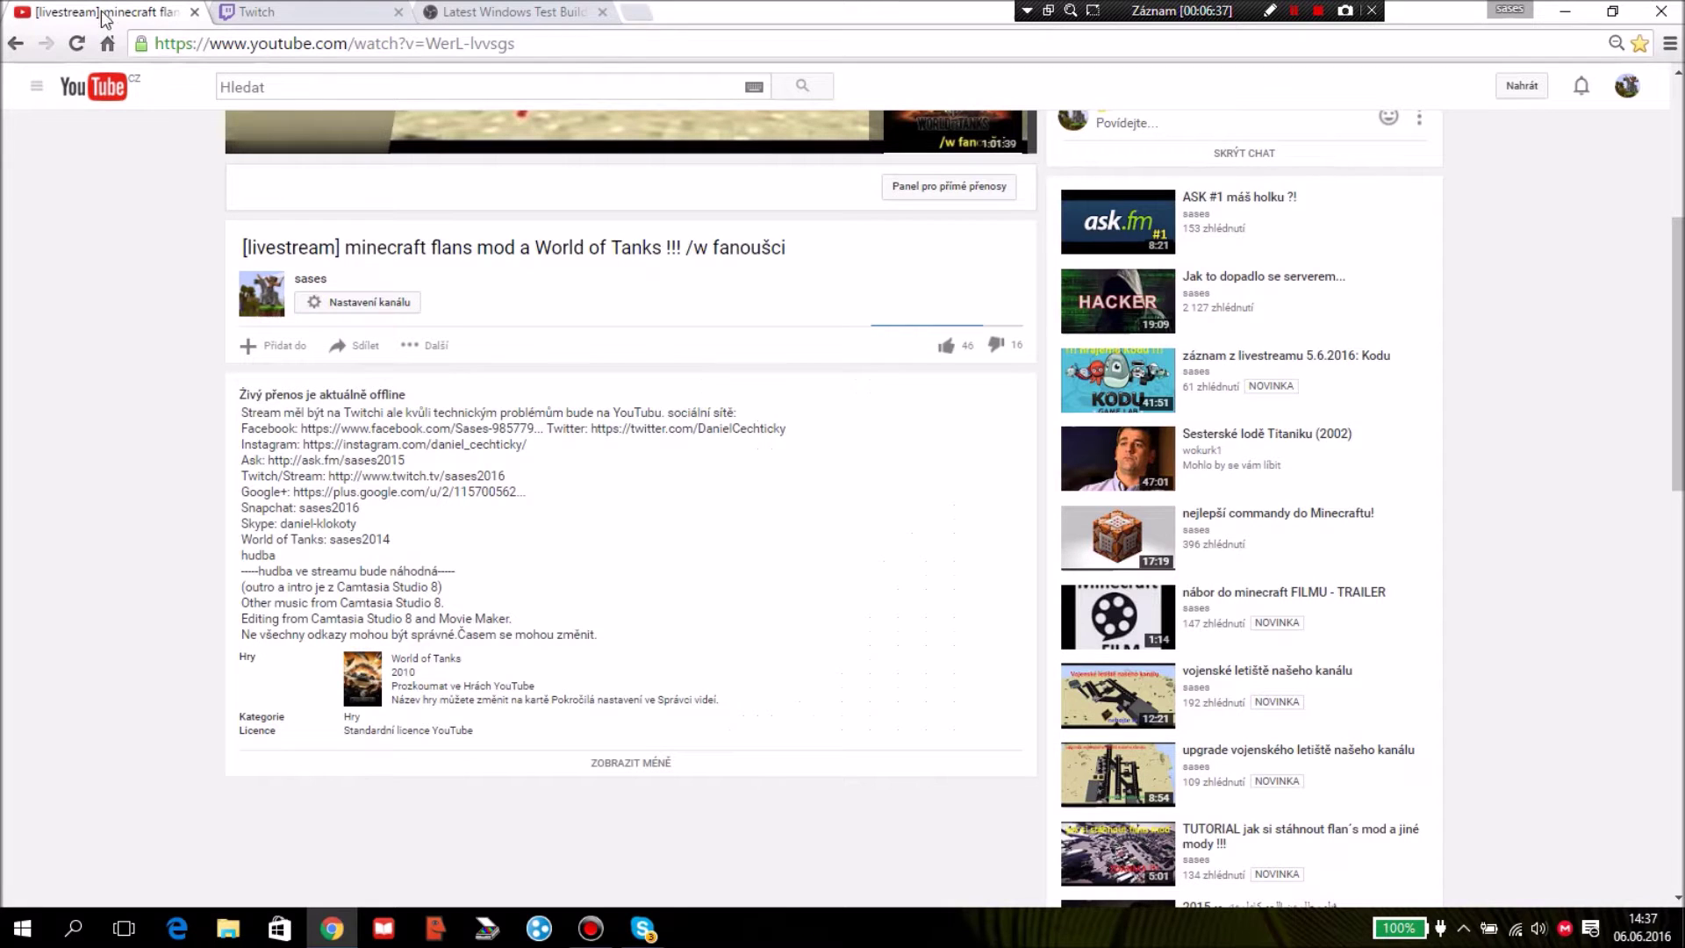
left_click(26, 89)
left_click(103, 166)
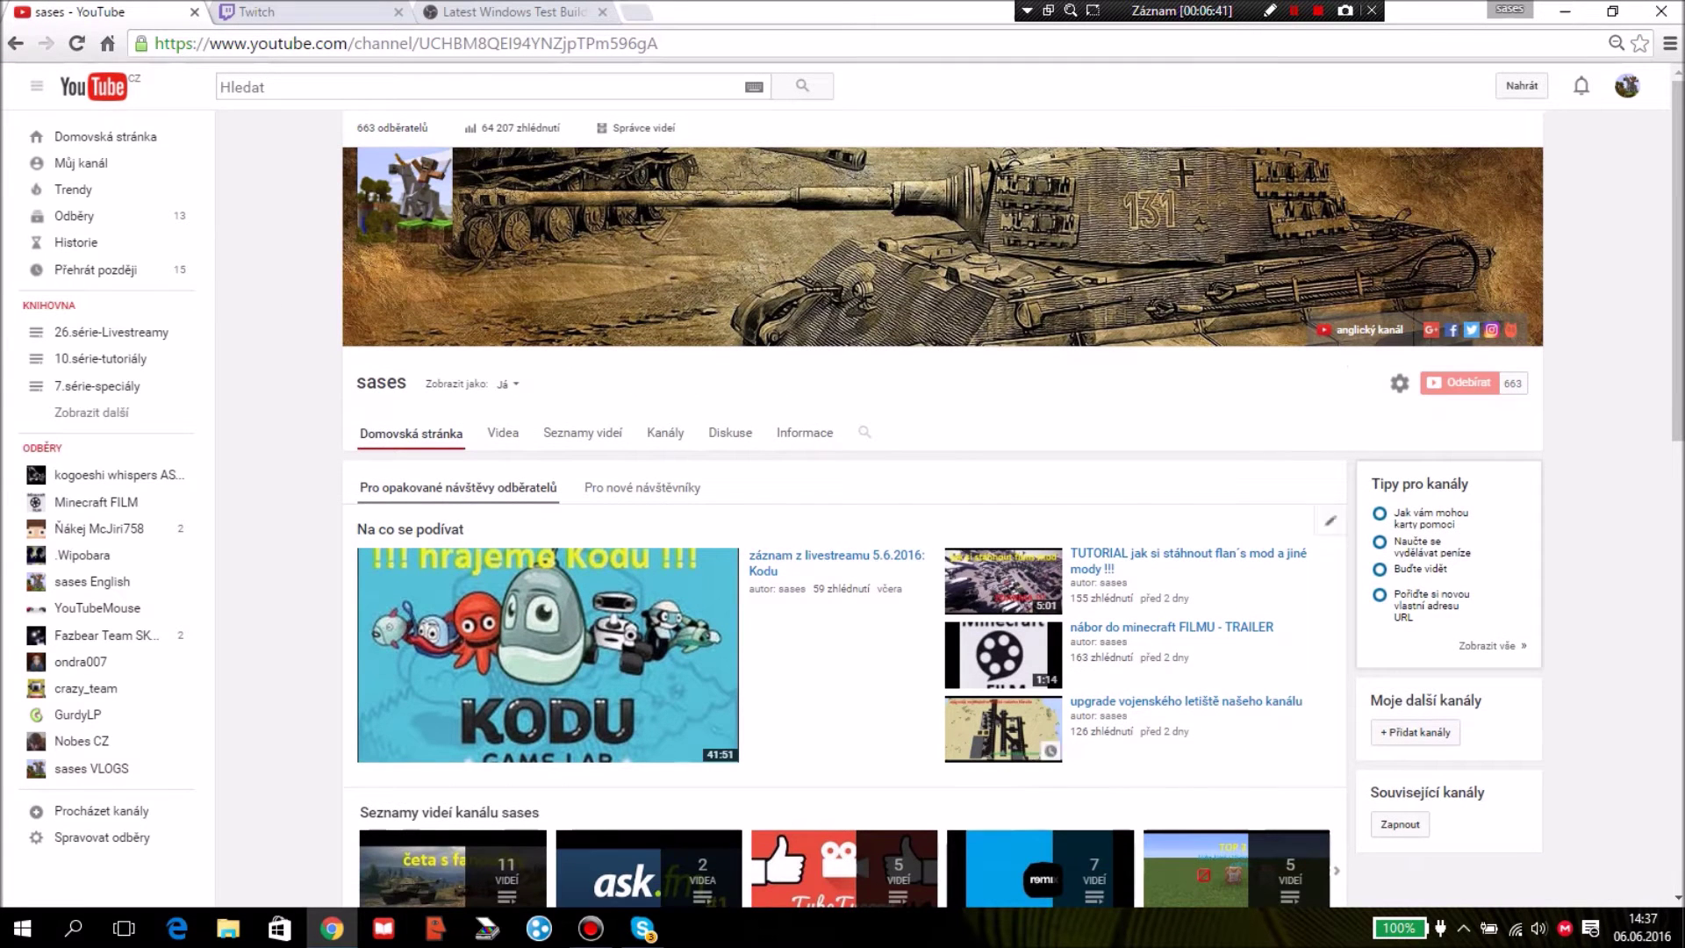
Minimize the open windows and launch OBS Studio from the desktop
left_click(639, 926)
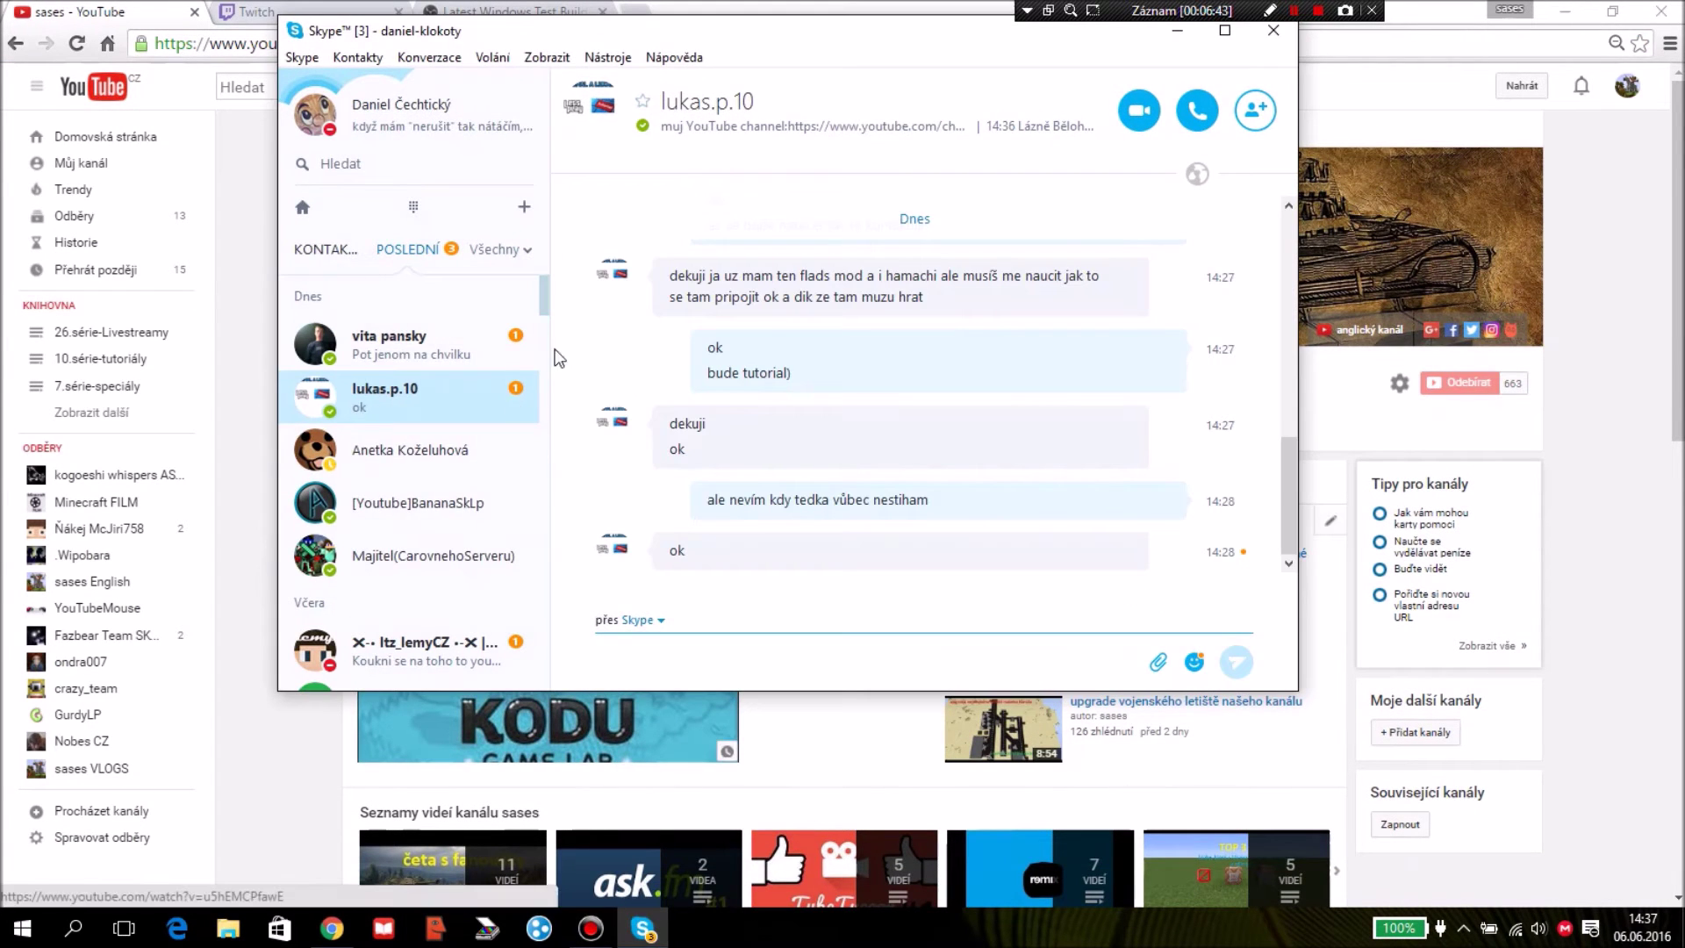
left_click(1177, 30)
left_click(1564, 12)
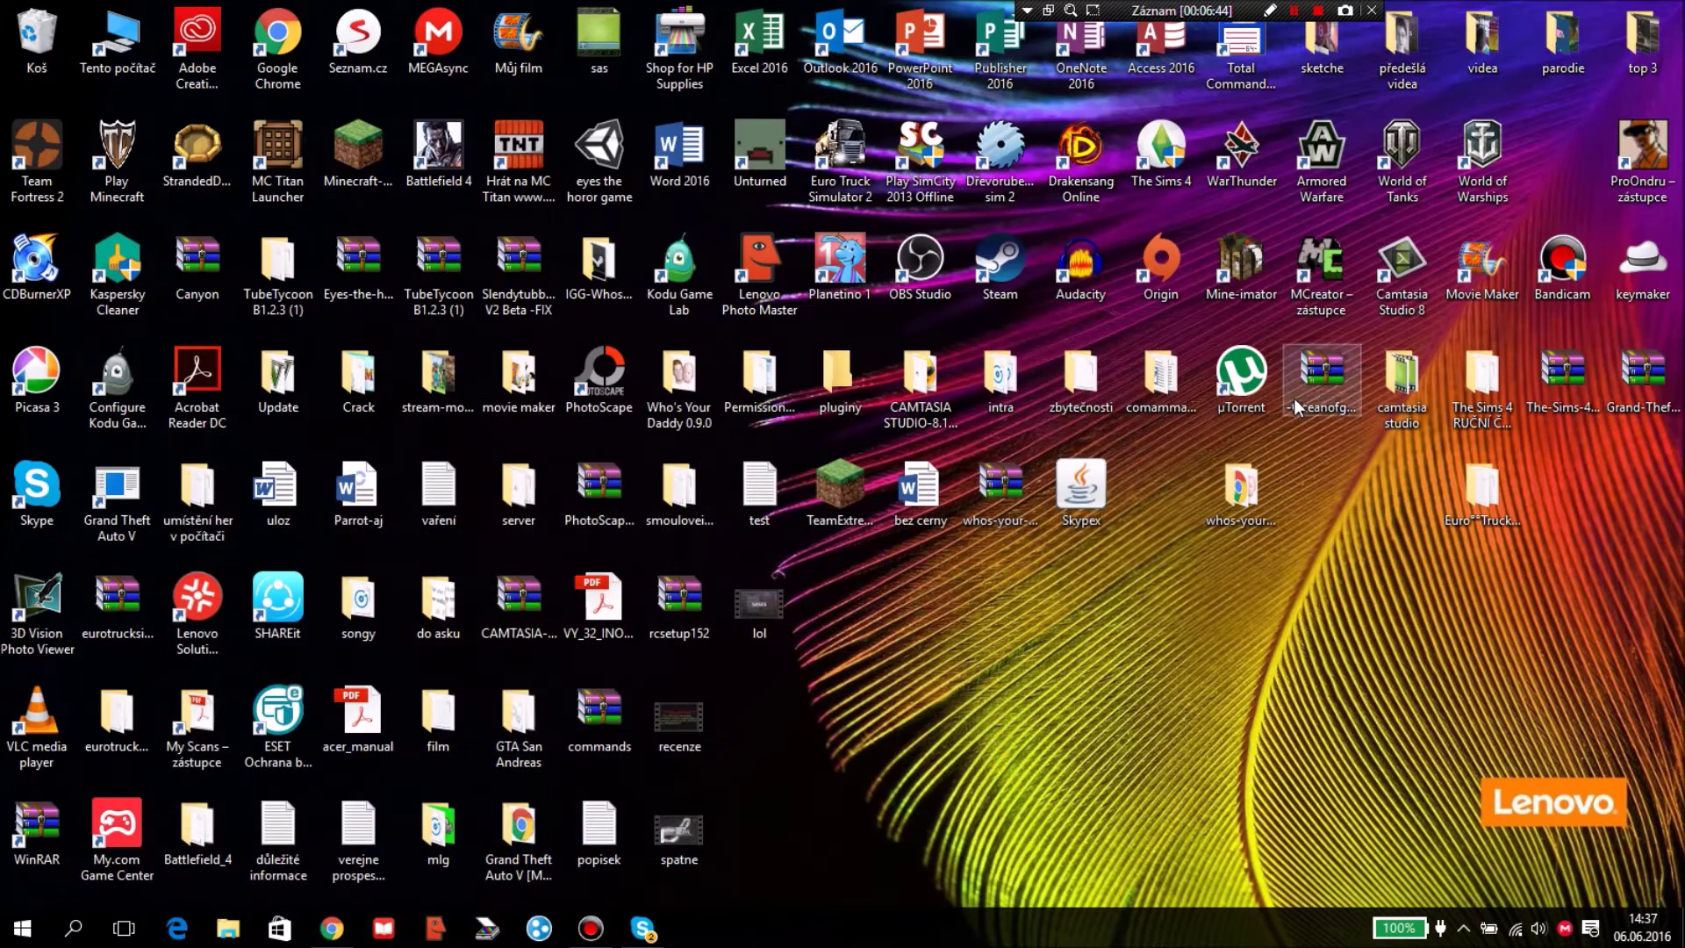
double_click(934, 264)
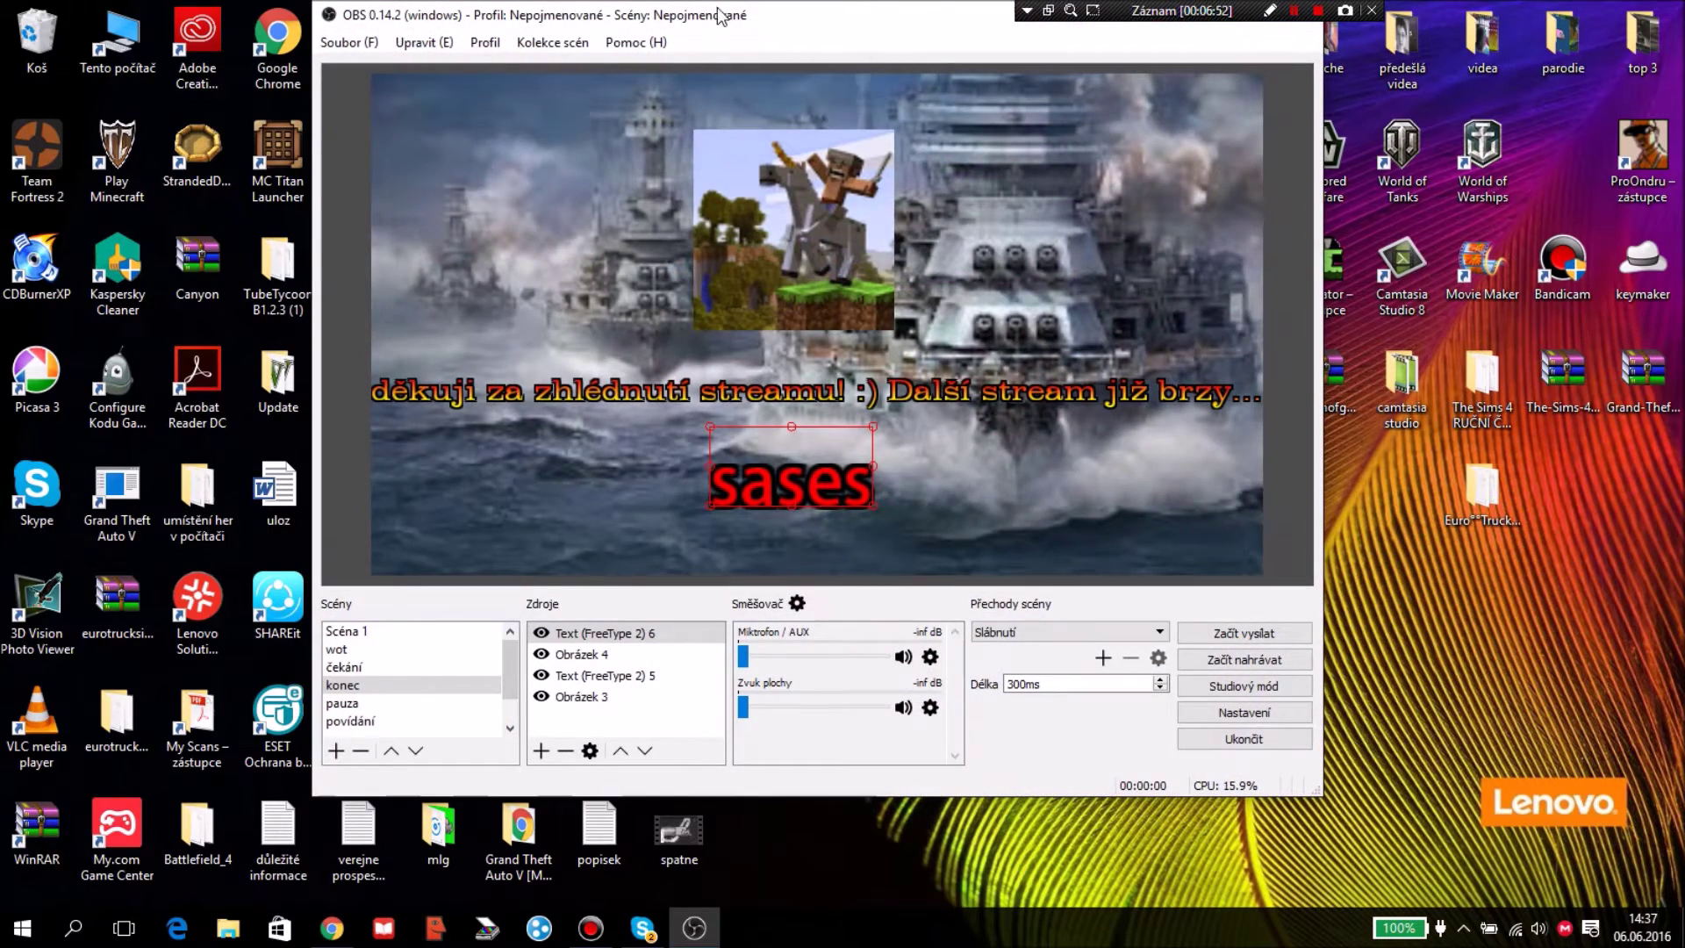
Reposition the OBS window and preview the "wot" scene and the program scene
left_click_drag(718, 16, 752, 72)
left_click(391, 706)
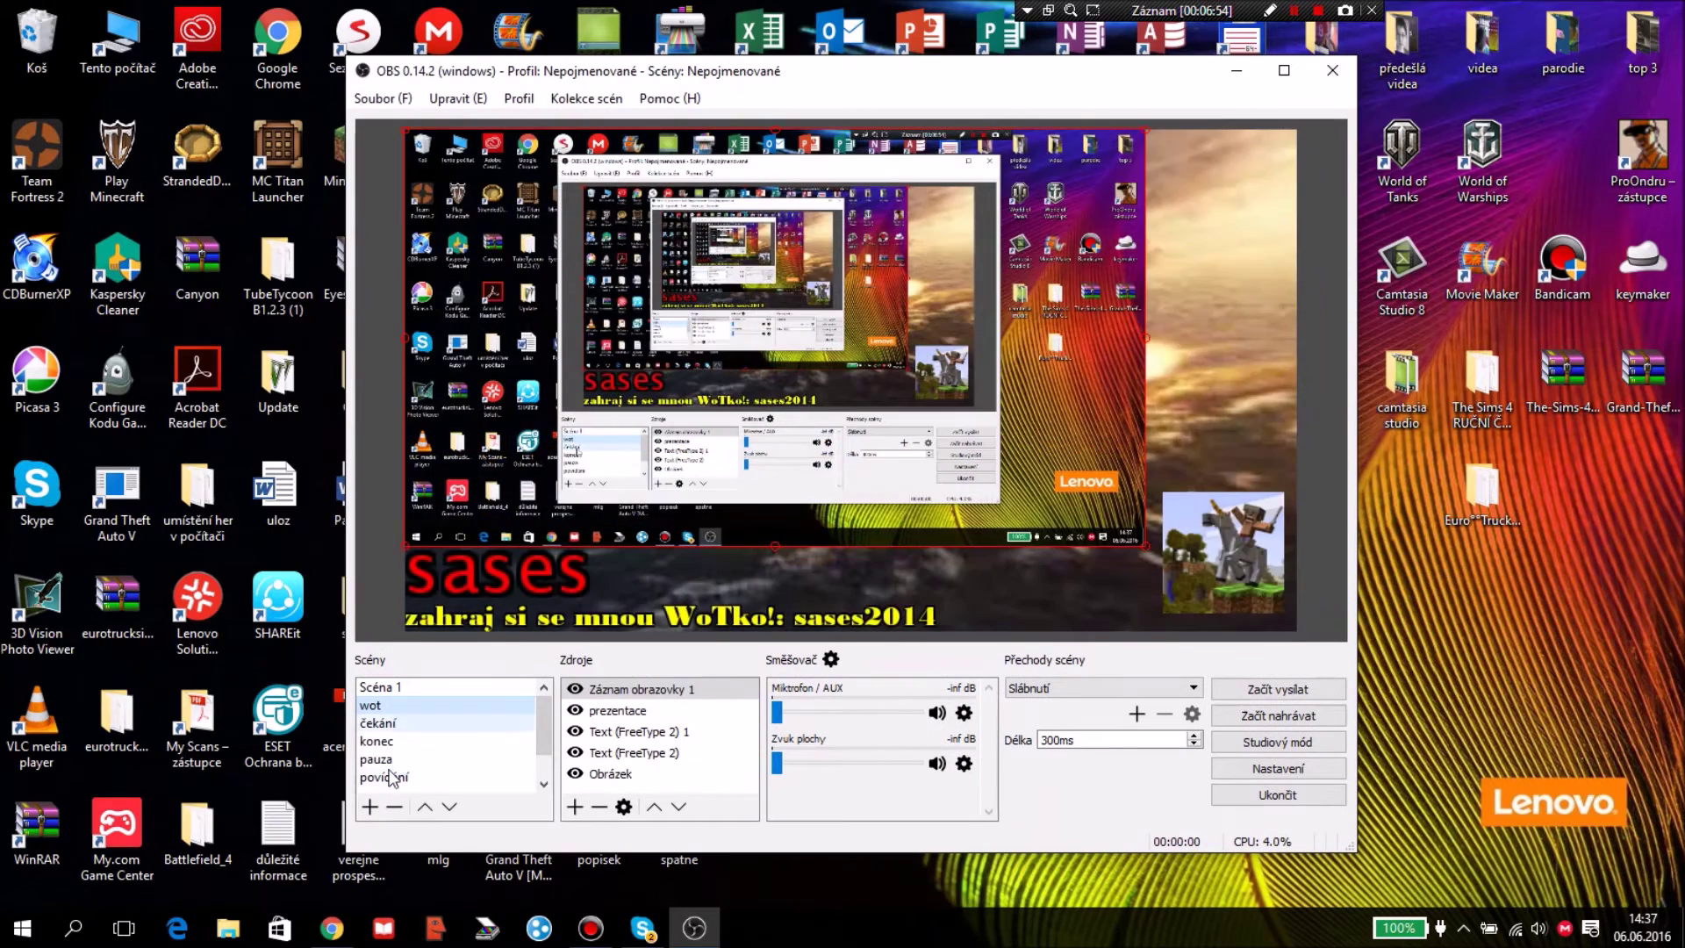
left_click(393, 791)
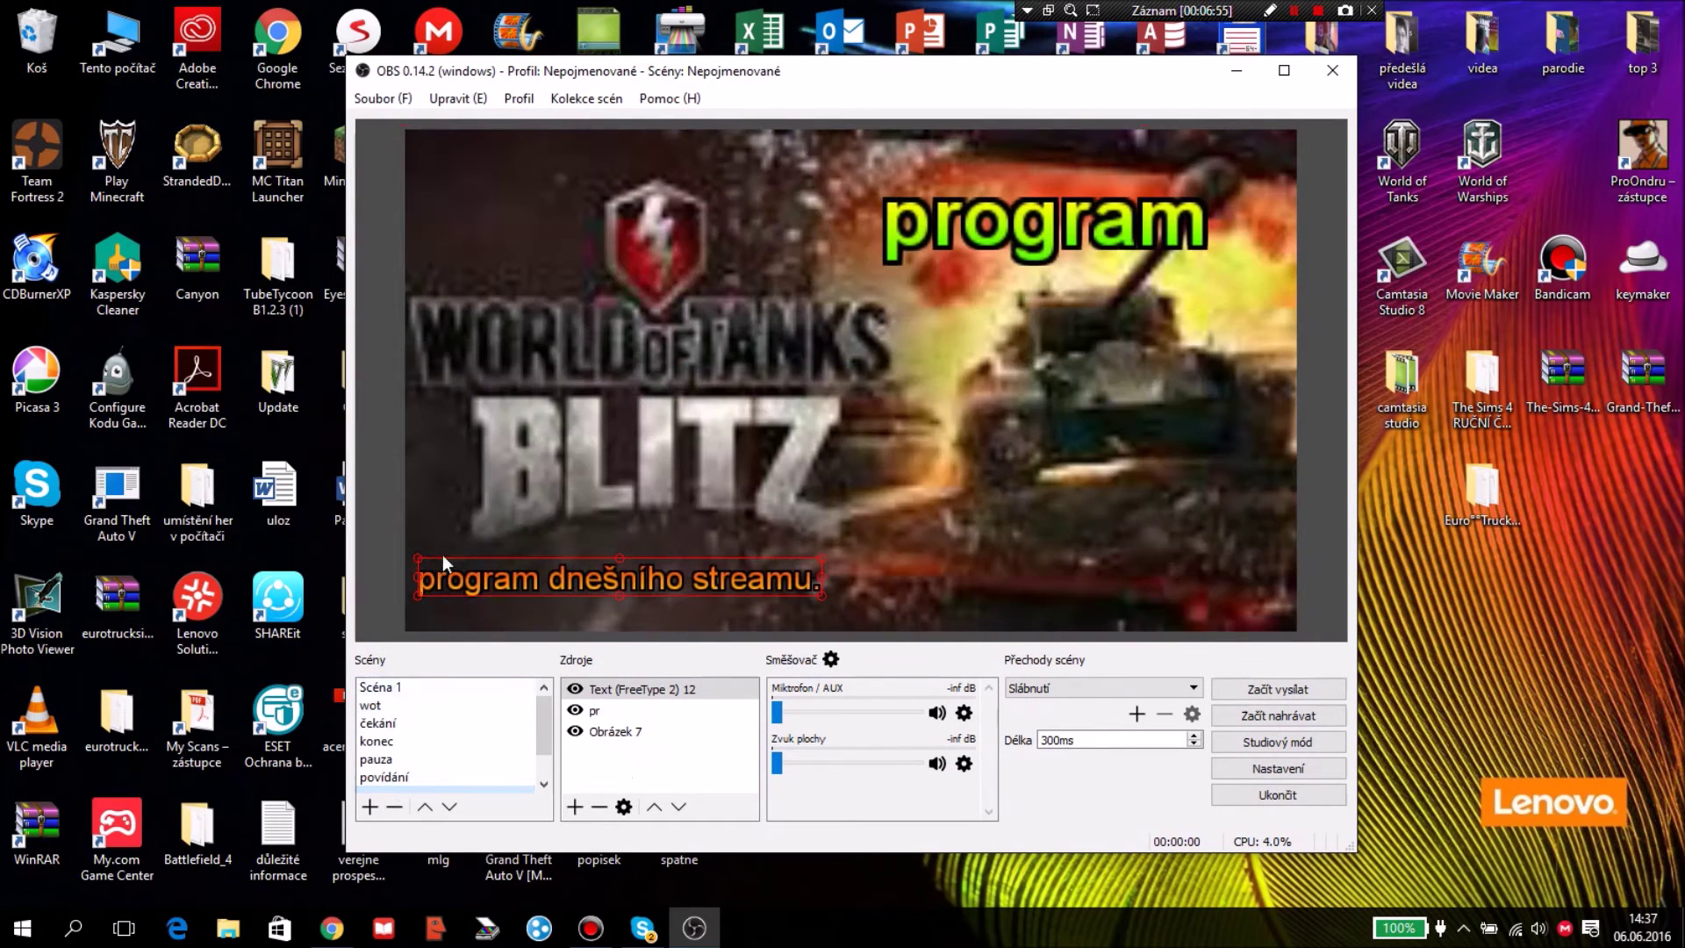
Open the Vysílání settings and review the broadcast type, service, server and stream key fields
left_click(386, 98)
left_click(402, 178)
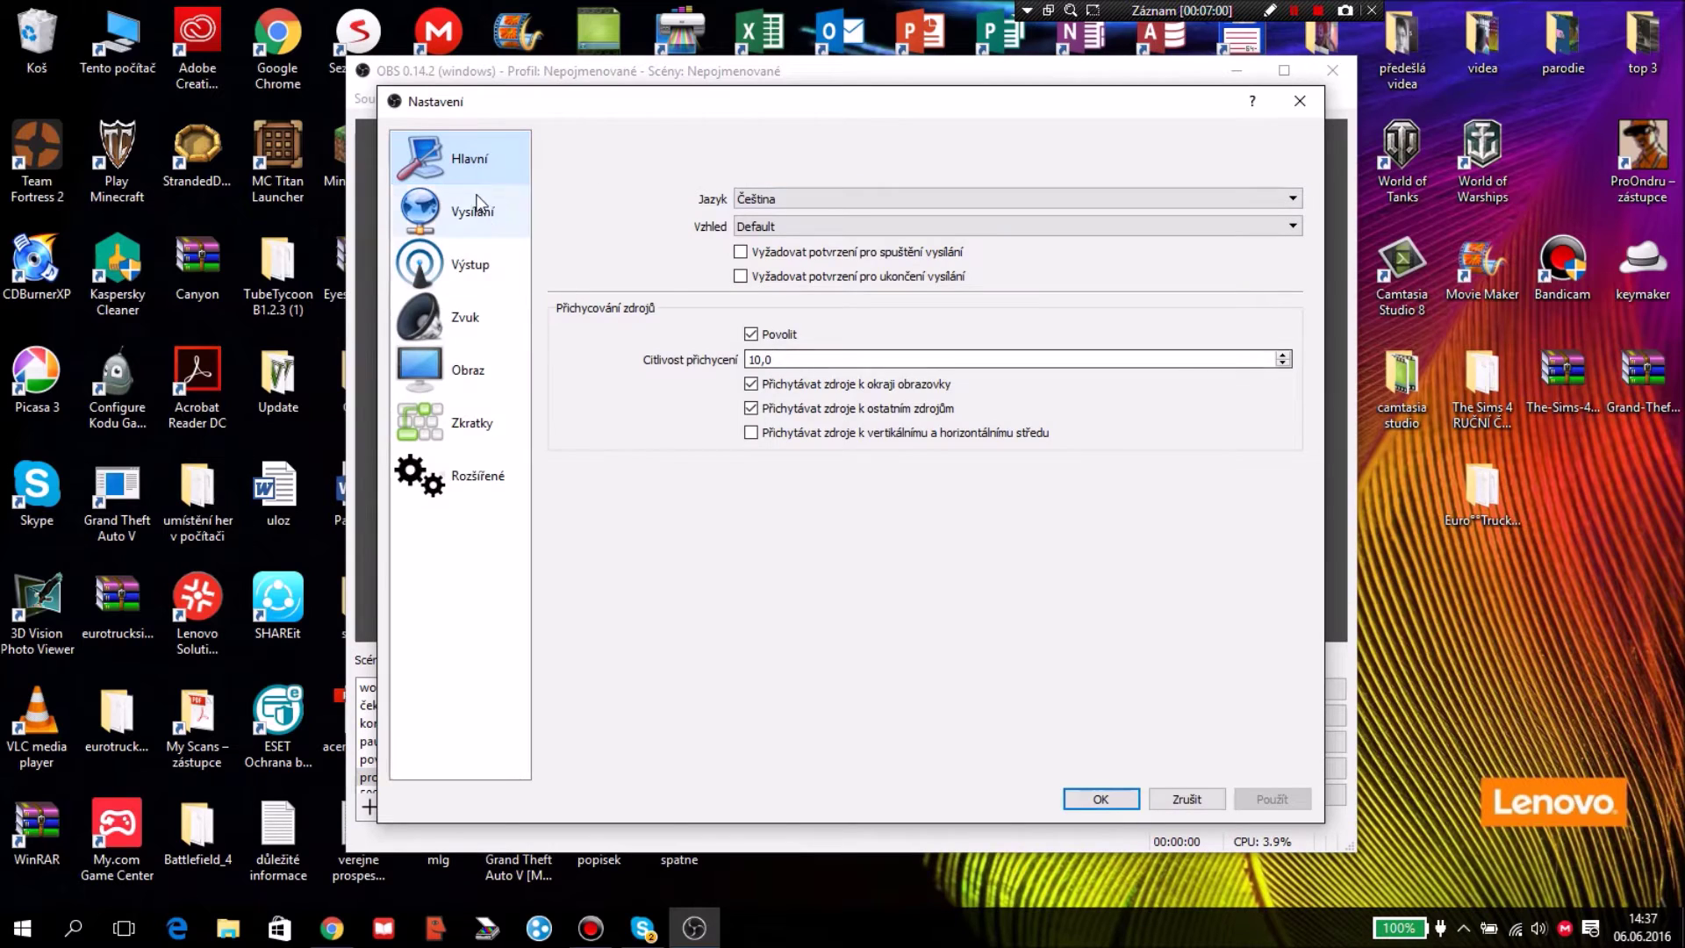
left_click(480, 198)
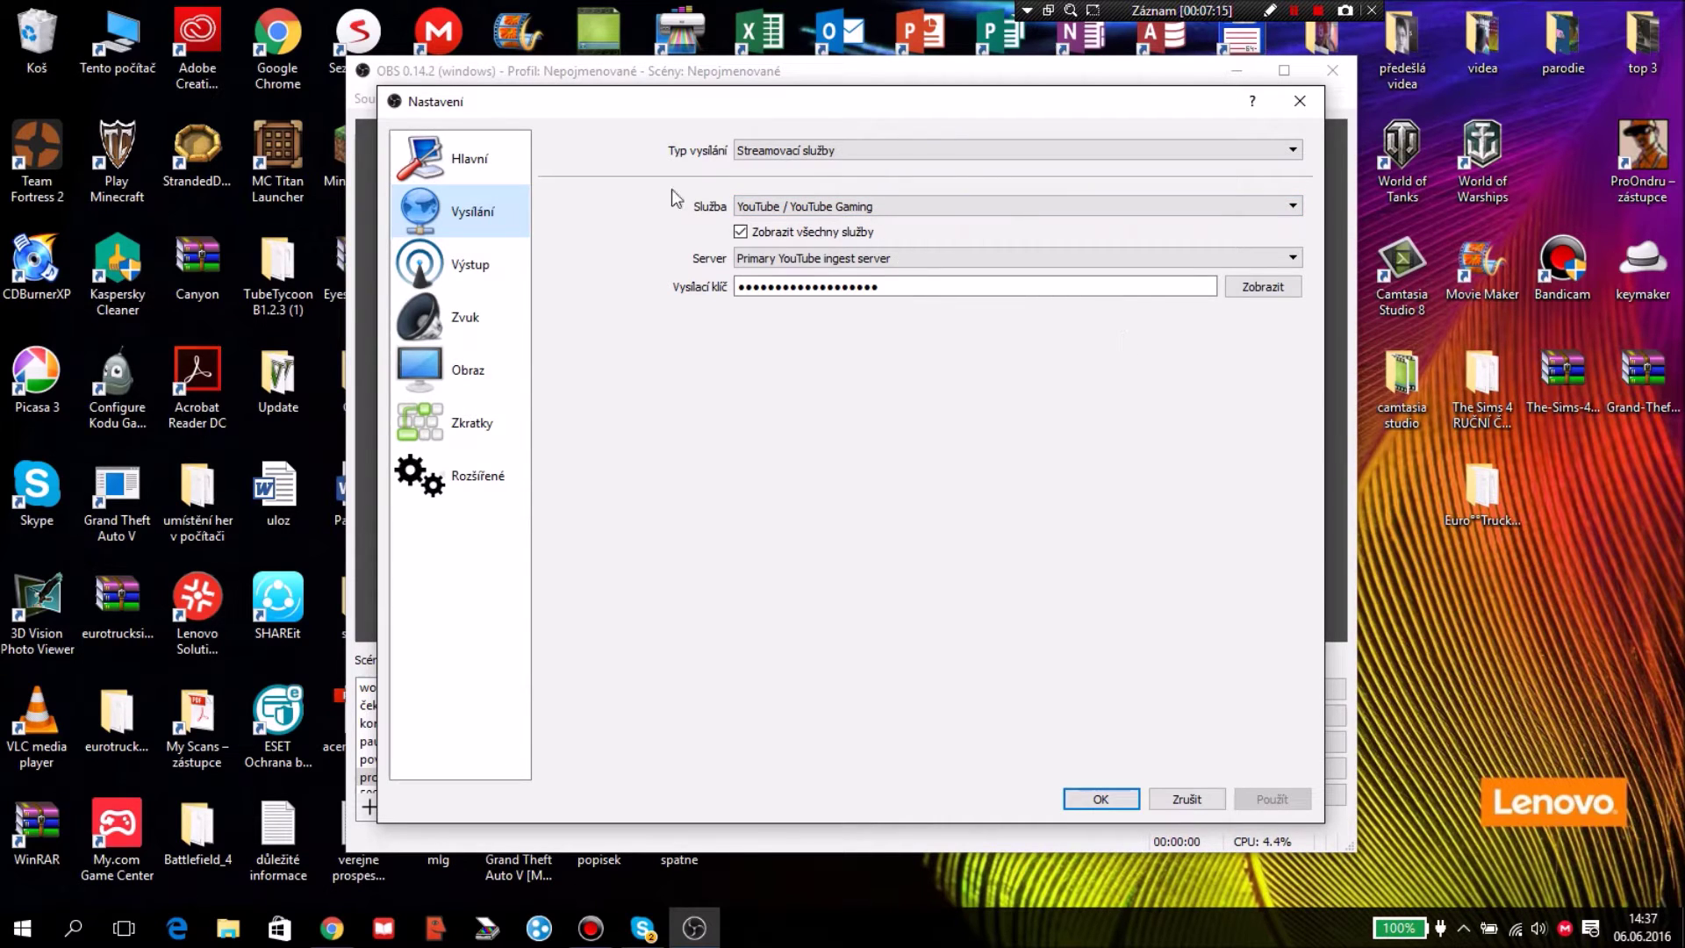
left_click(806, 205)
left_click(807, 205)
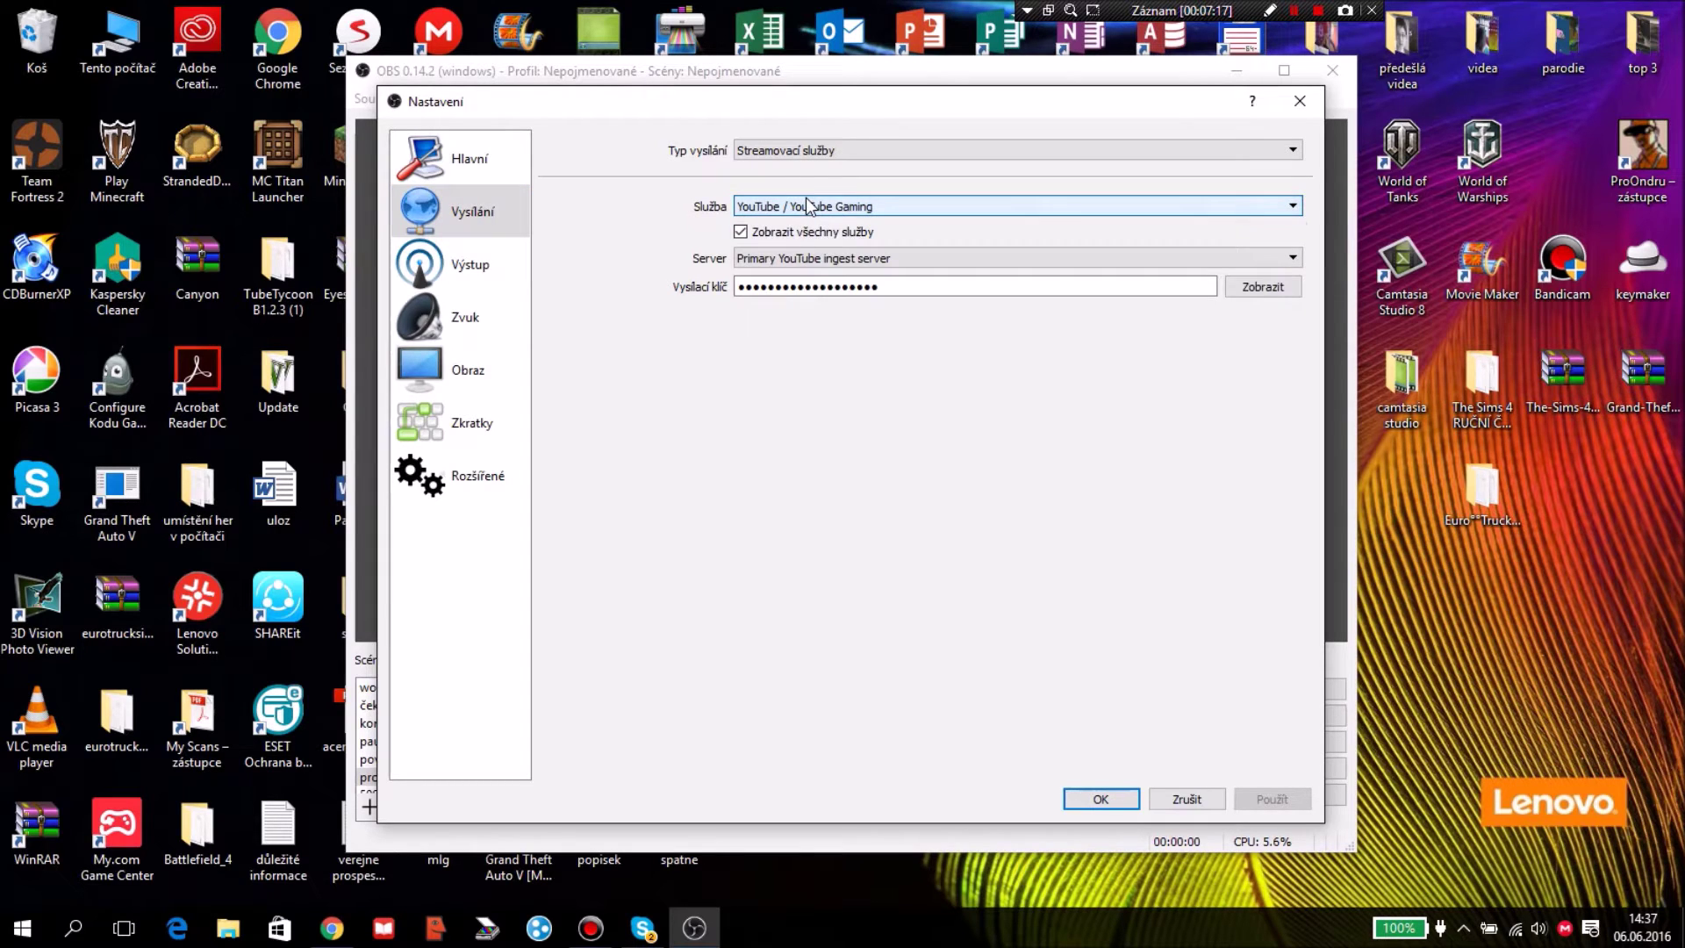
left_click(816, 256)
left_click(816, 252)
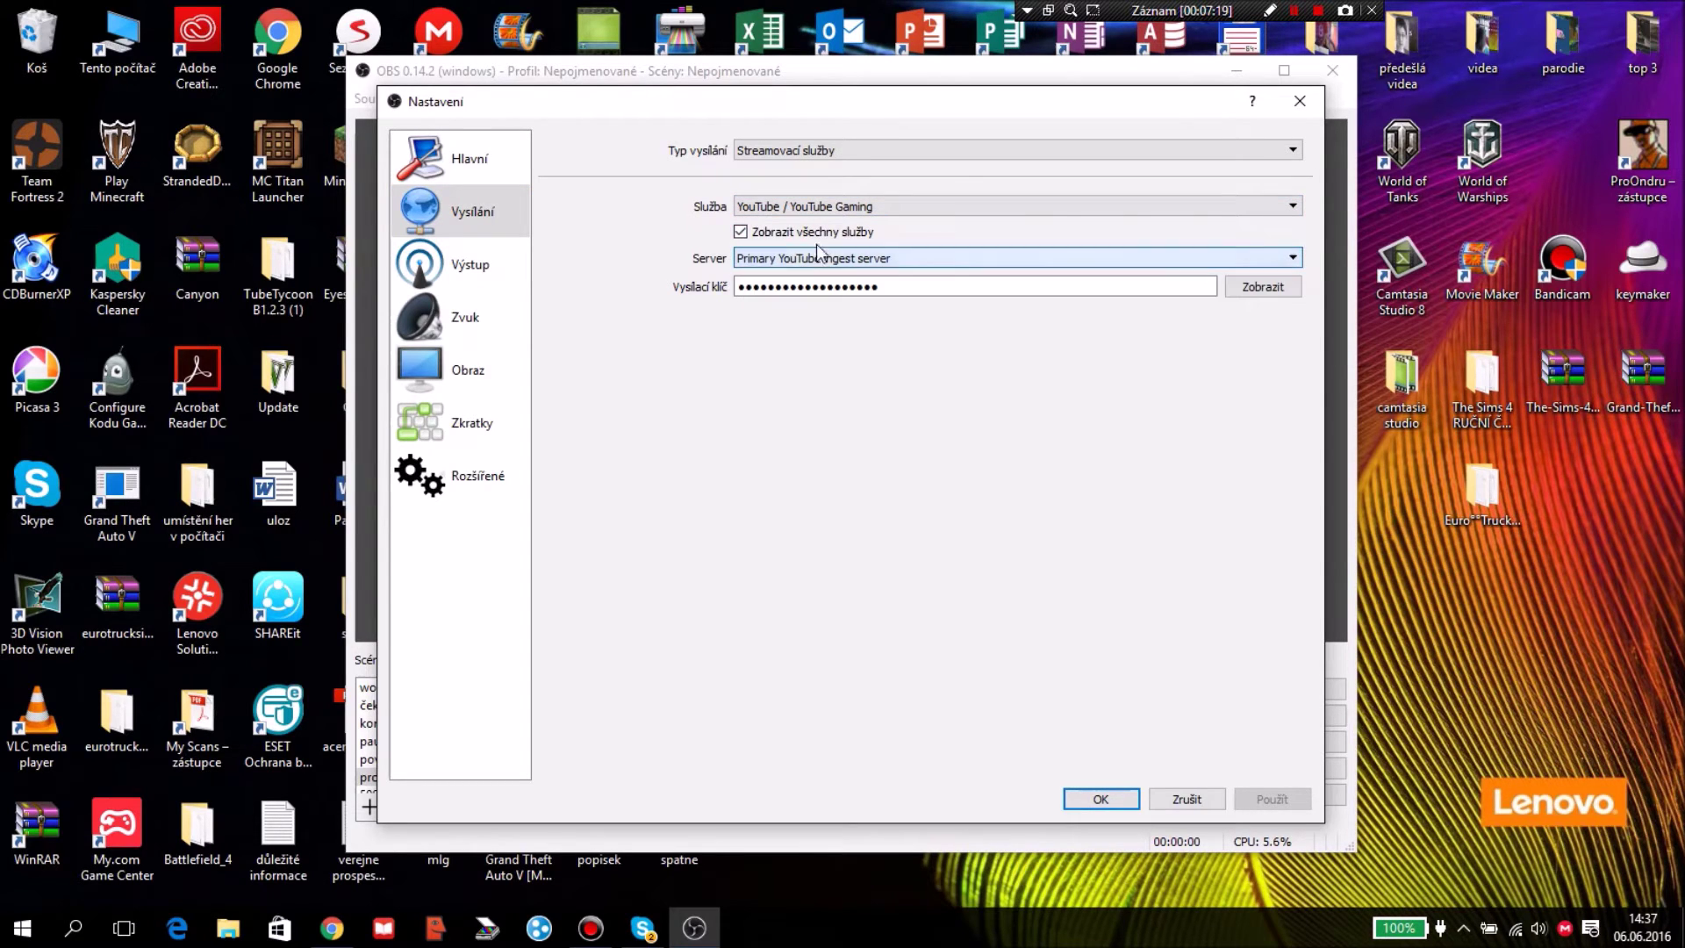
left_click(790, 154)
left_click(790, 166)
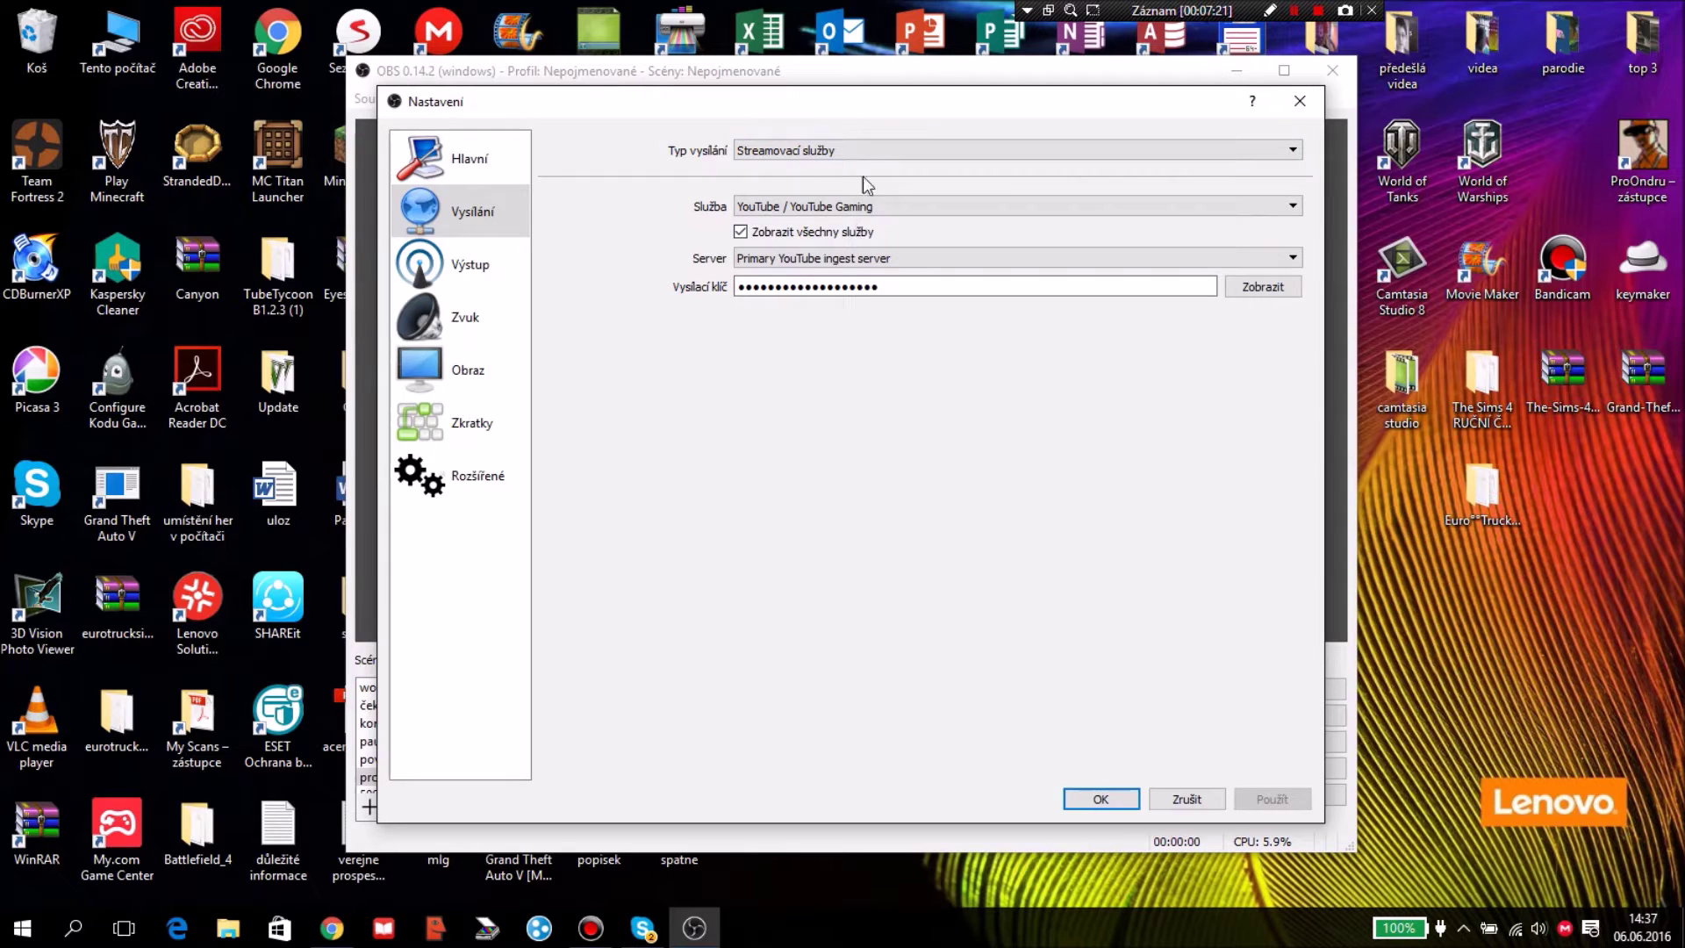
double_click(925, 284)
left_click(918, 281)
Locate and select the stream key in the YouTube live dashboard's encoder settings, and return to the OBS streaming settings
left_click(537, 929)
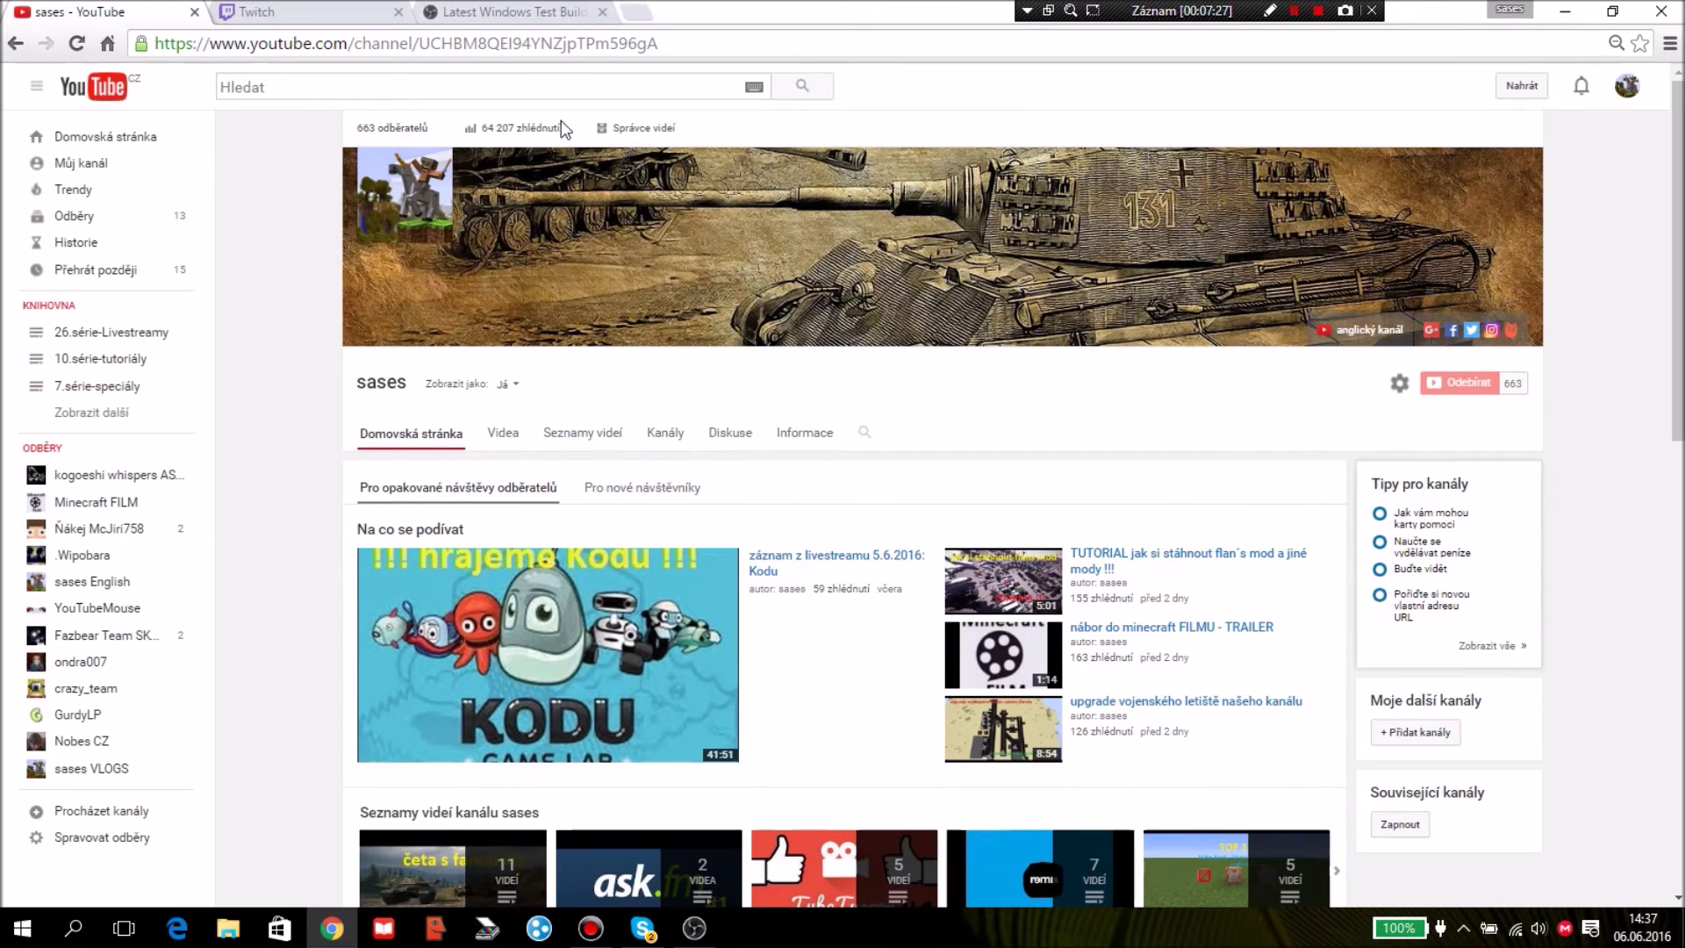
left_click(617, 129)
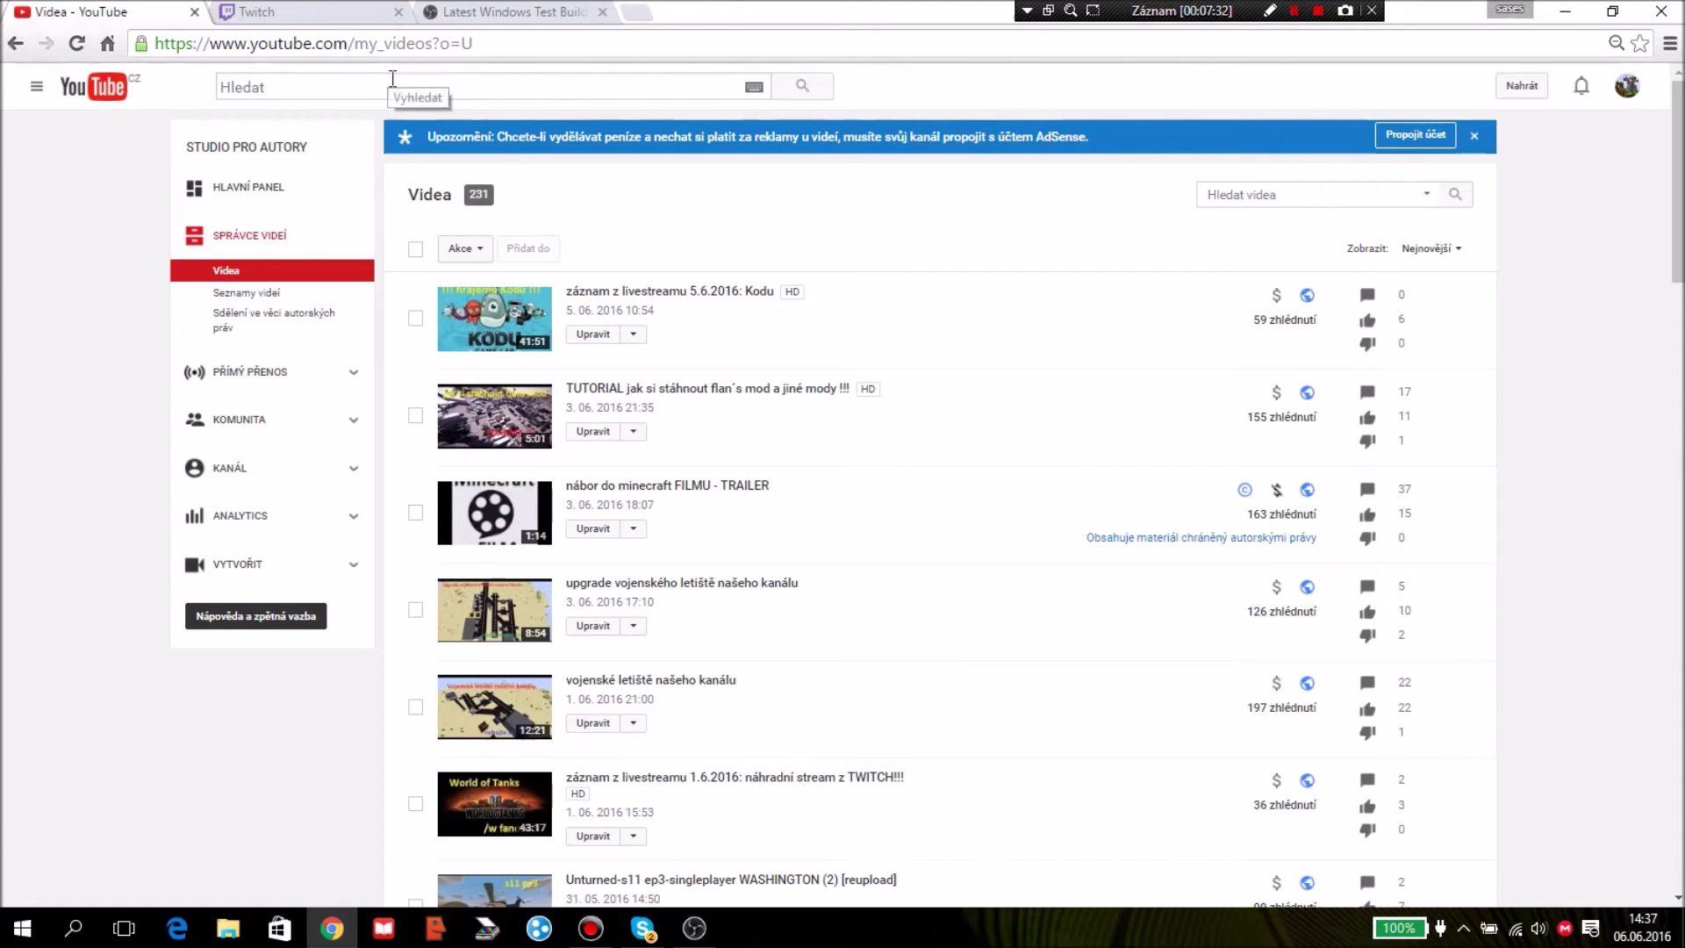
left_click(288, 386)
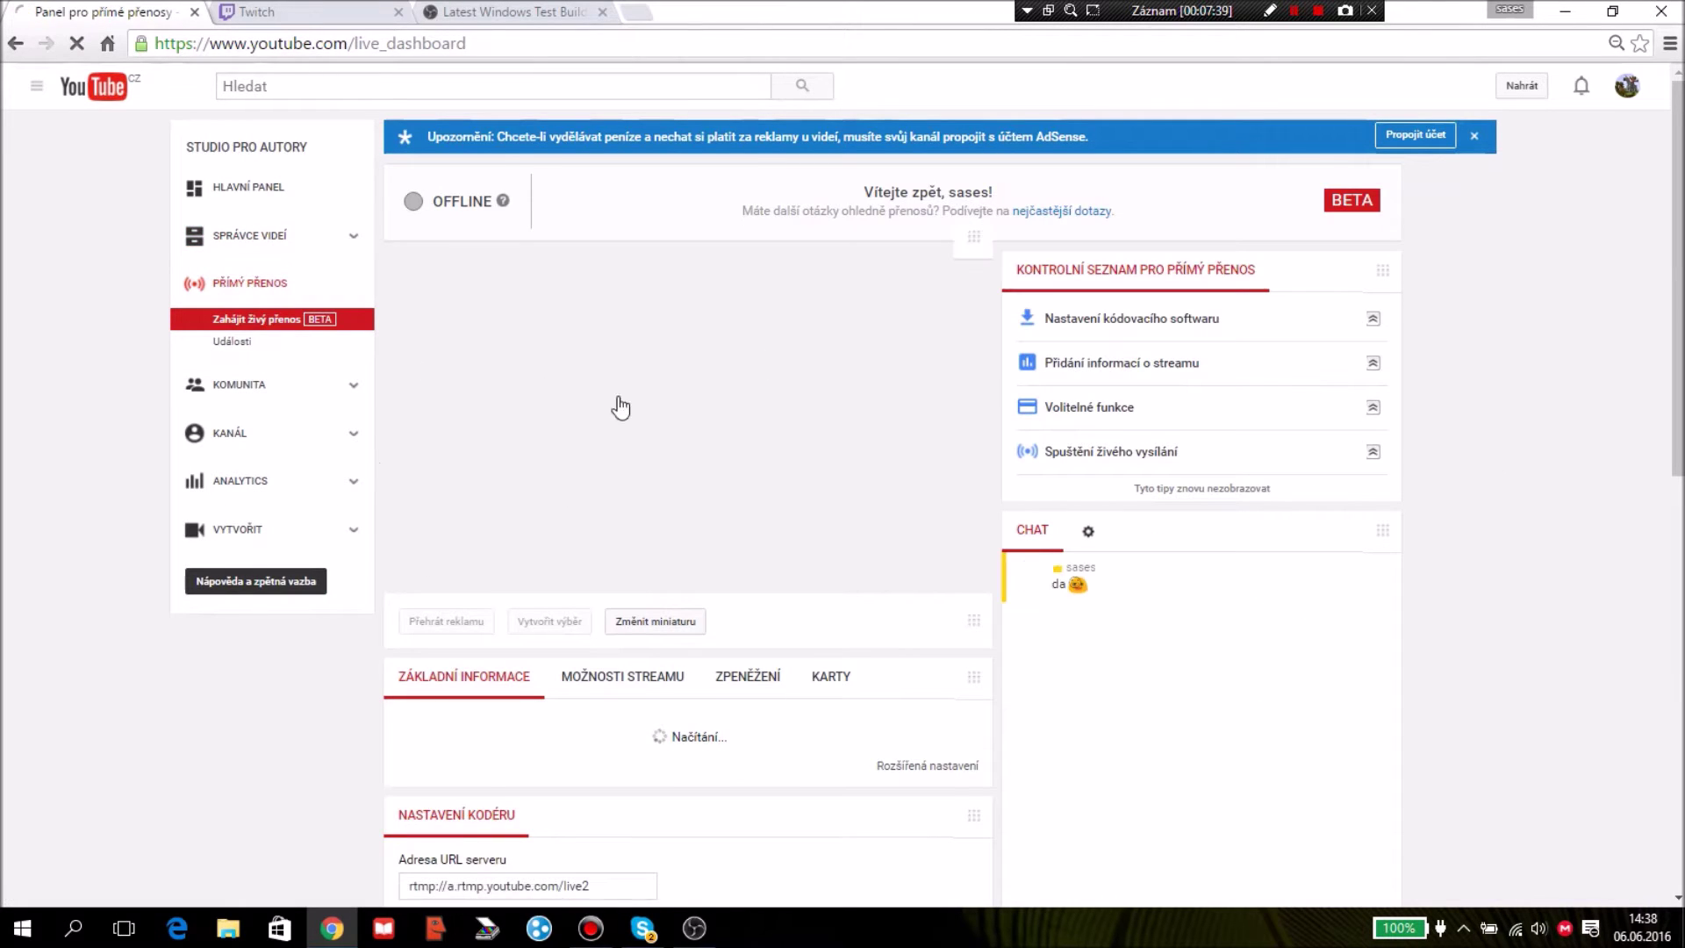
scroll(597, 460, "down", 5)
scroll(687, 530, "down", 3)
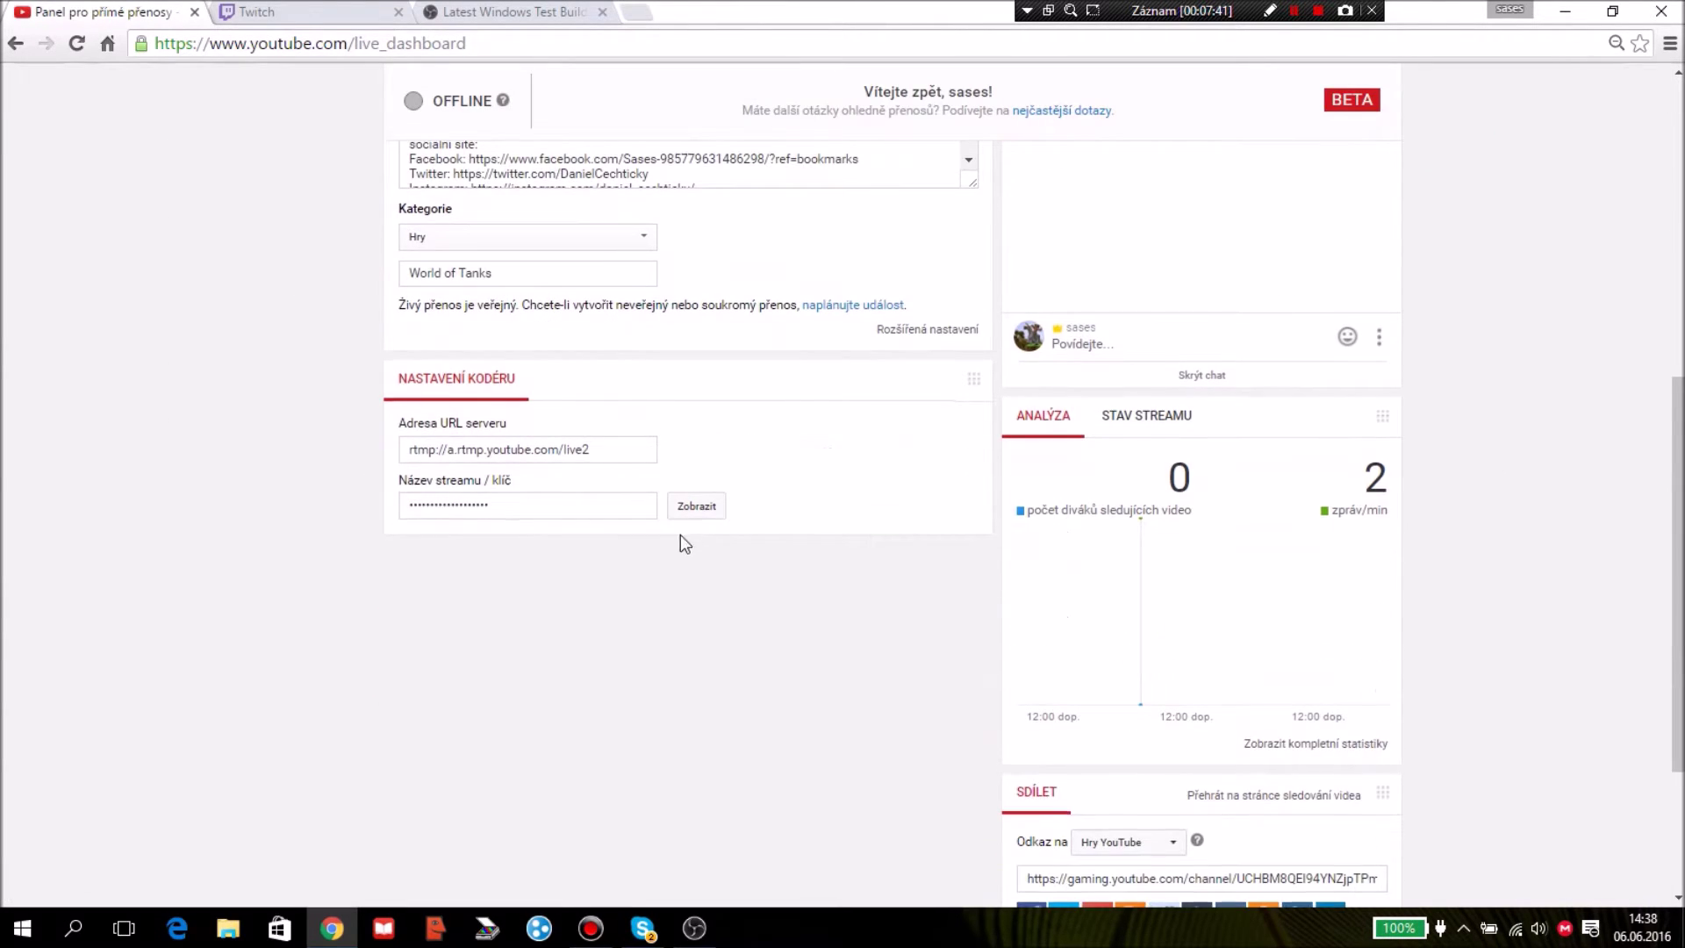
left_click(499, 506)
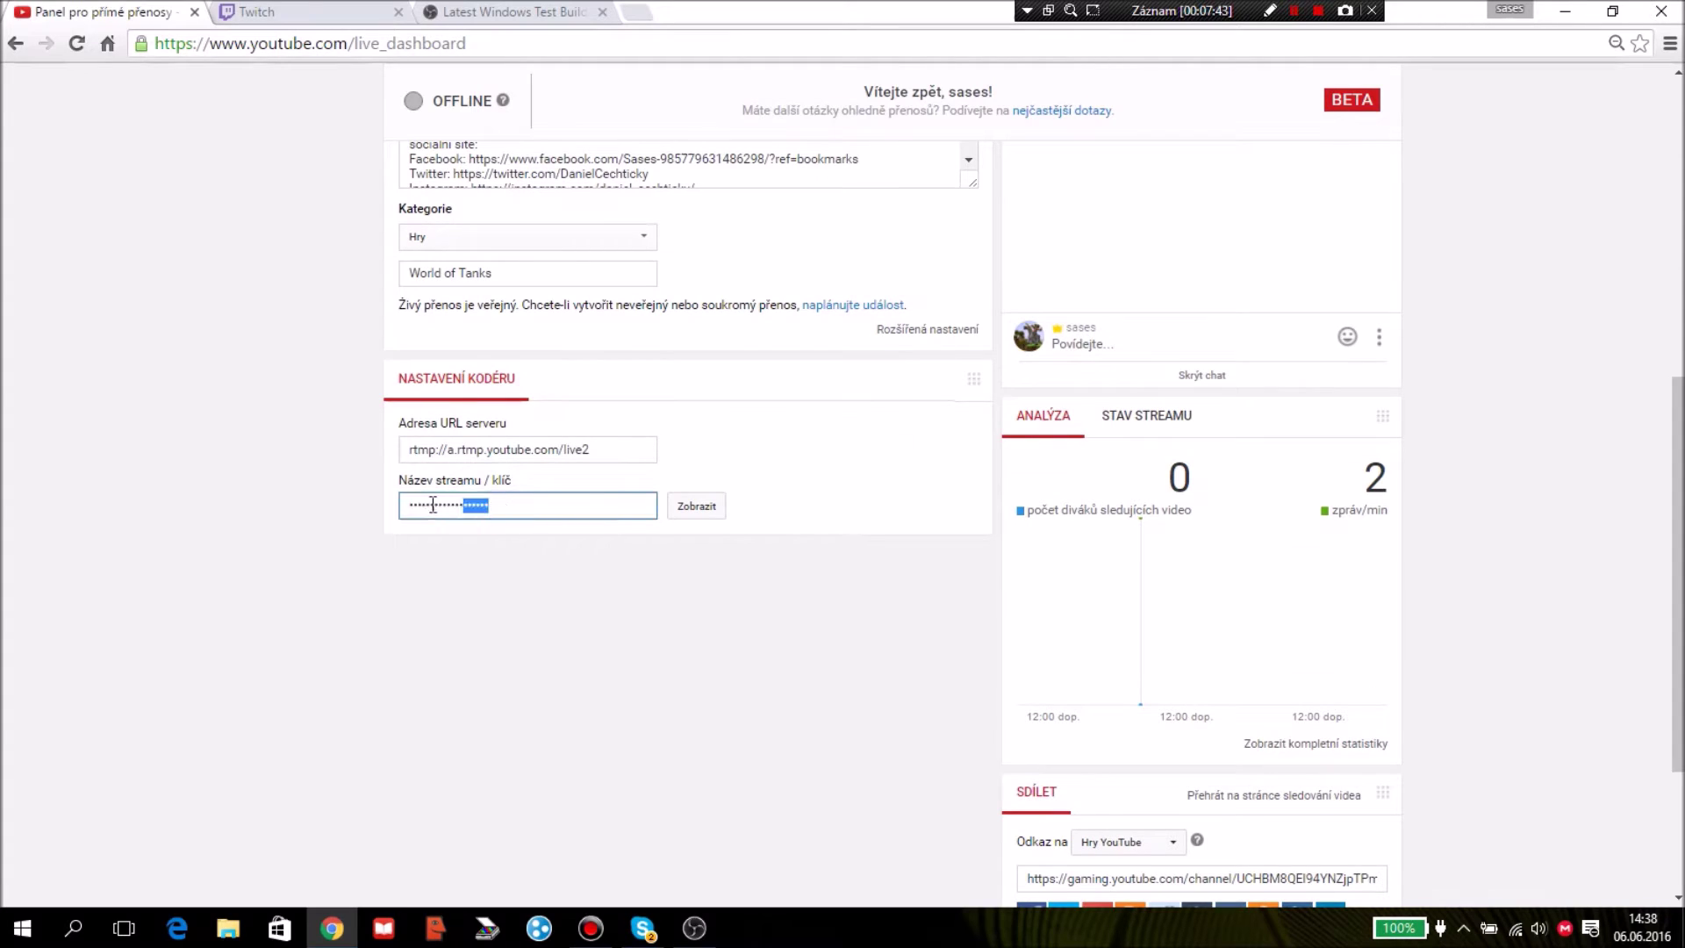
key("ctrl+a")
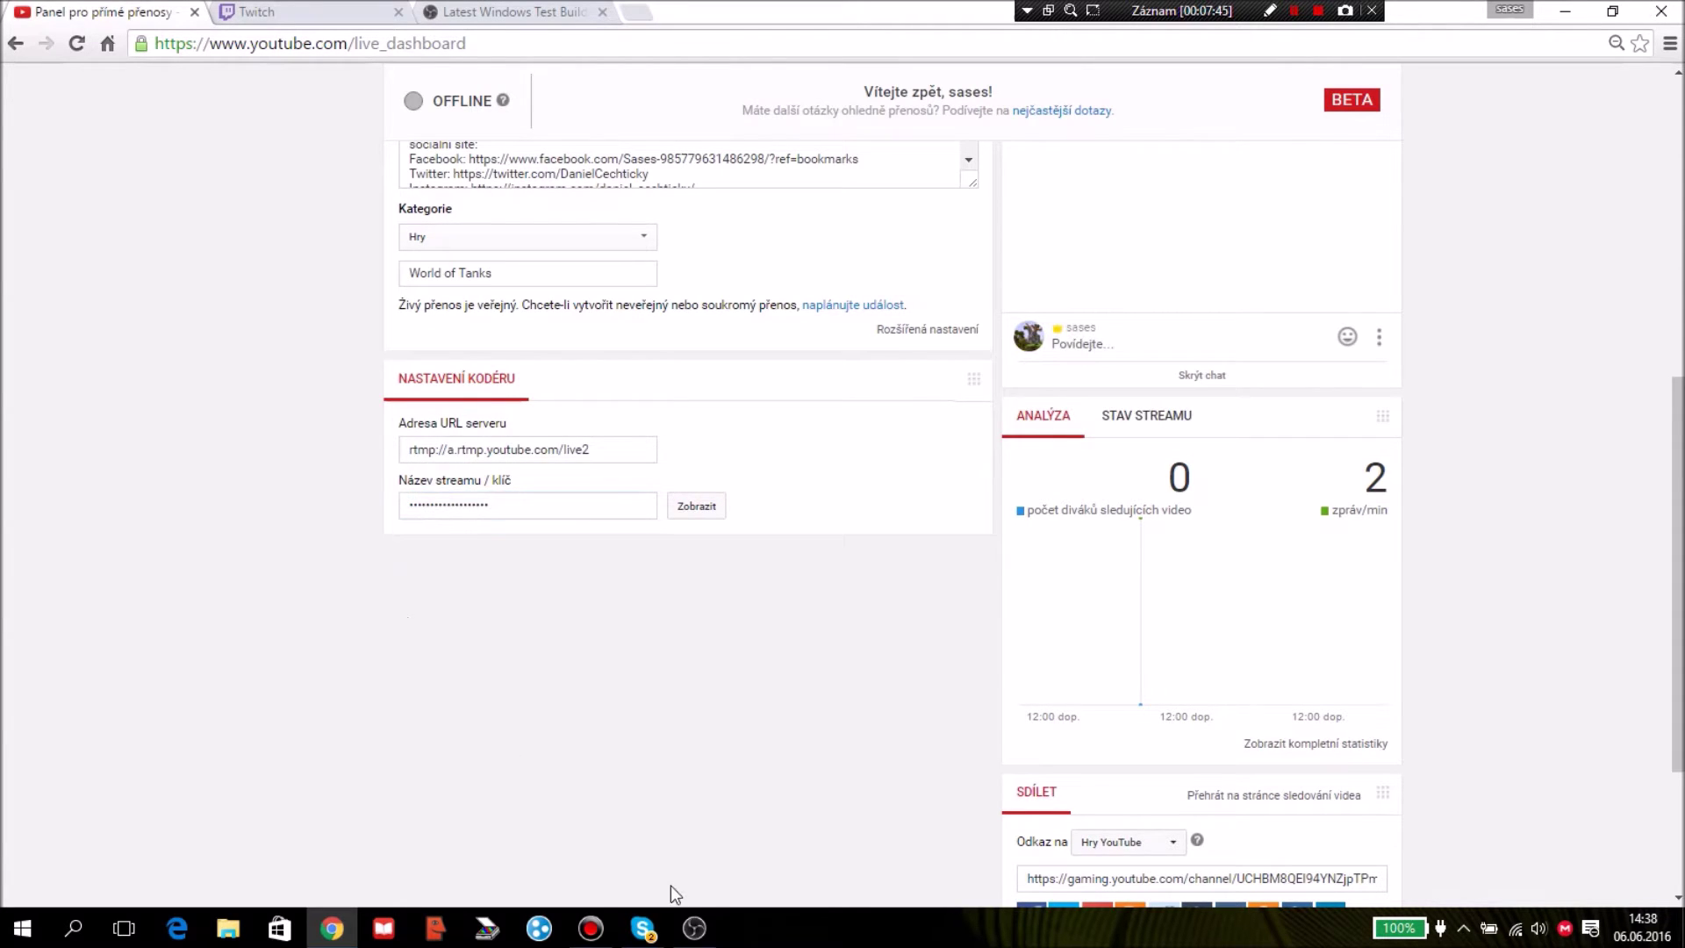
left_click(694, 928)
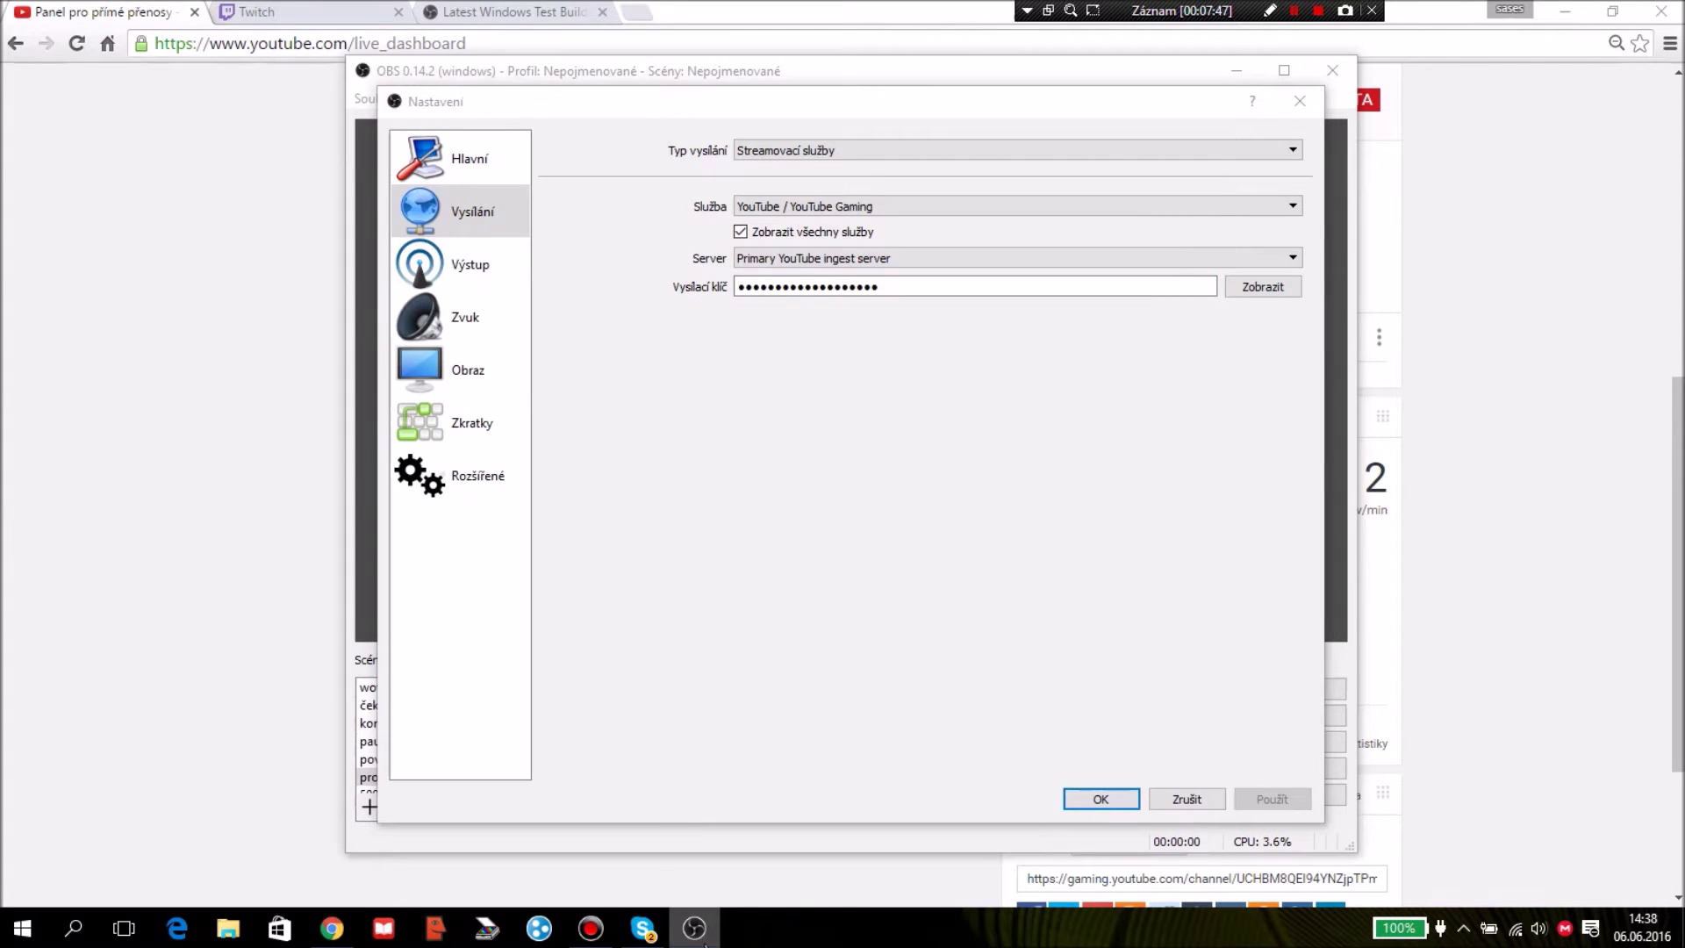
left_click(689, 939)
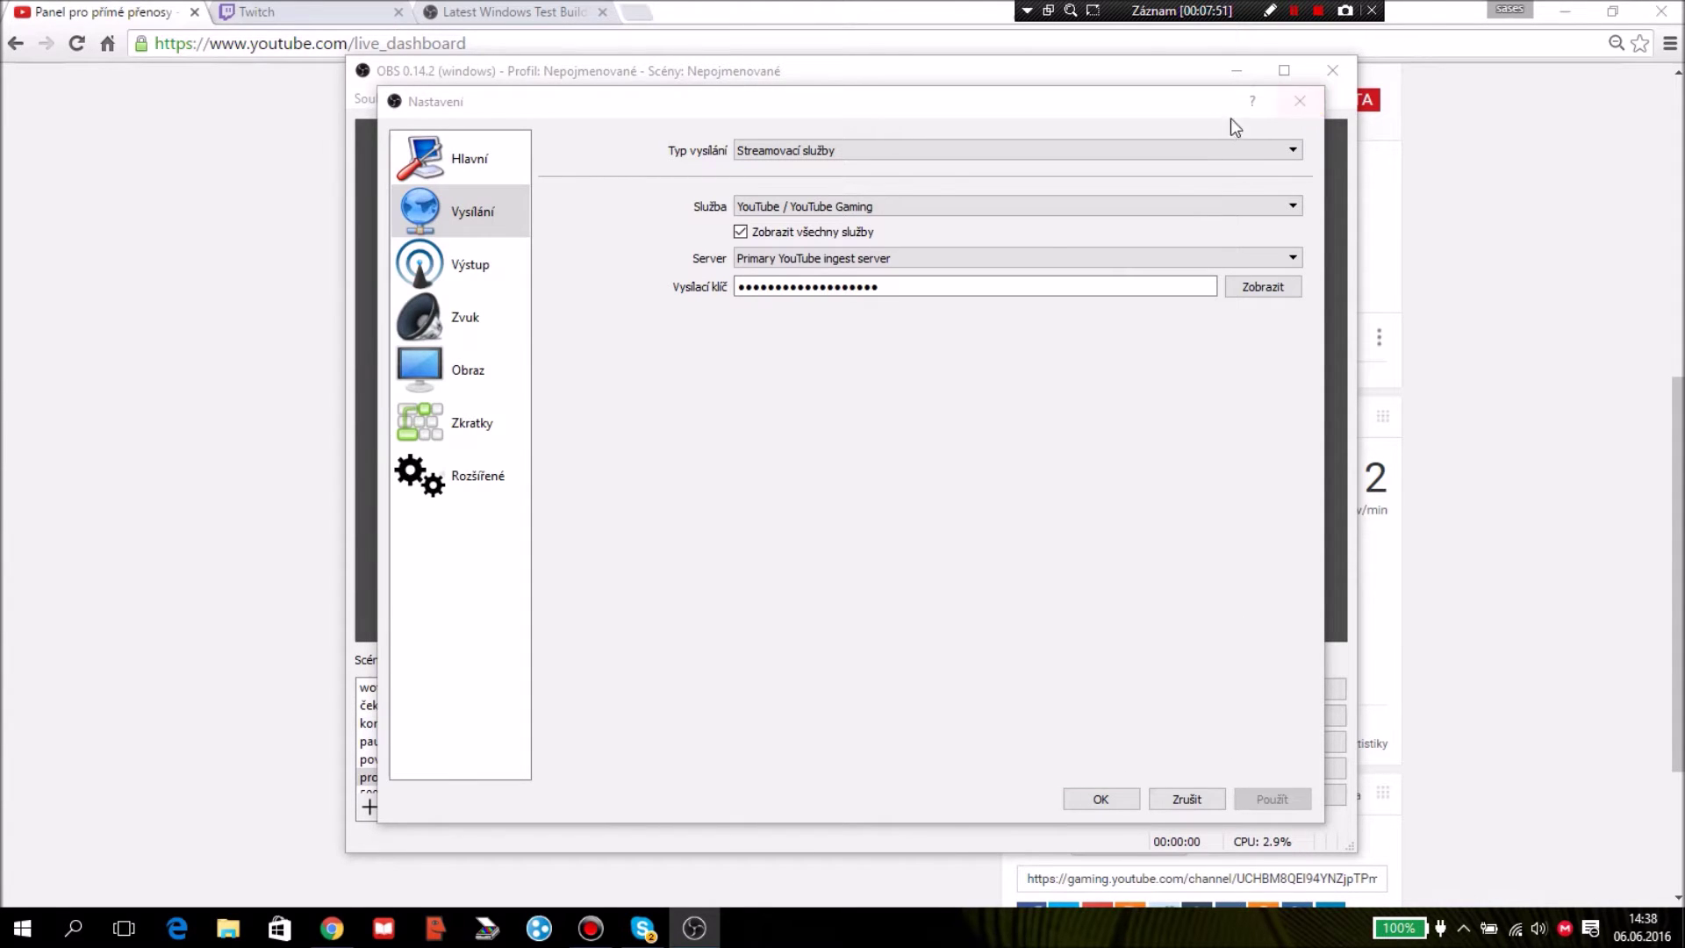
Switch to Twitch in the browser and open the page twitch.tv/broadcast
left_click(331, 929)
left_click(341, 9)
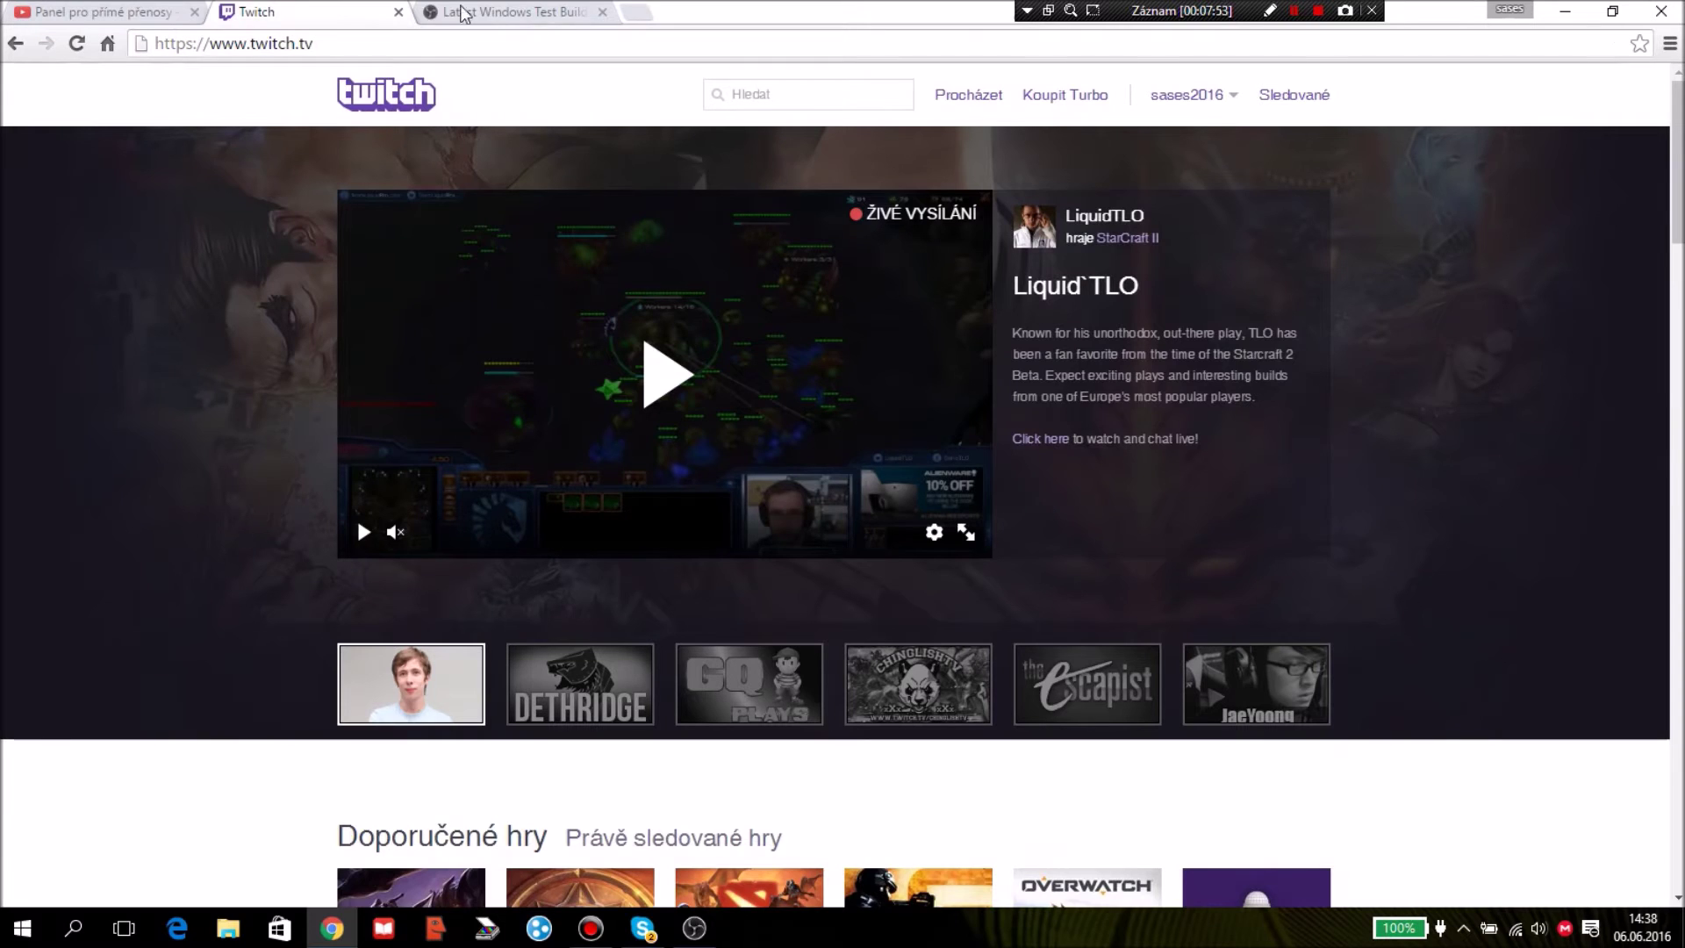
left_click(418, 47)
key("BackSpace")
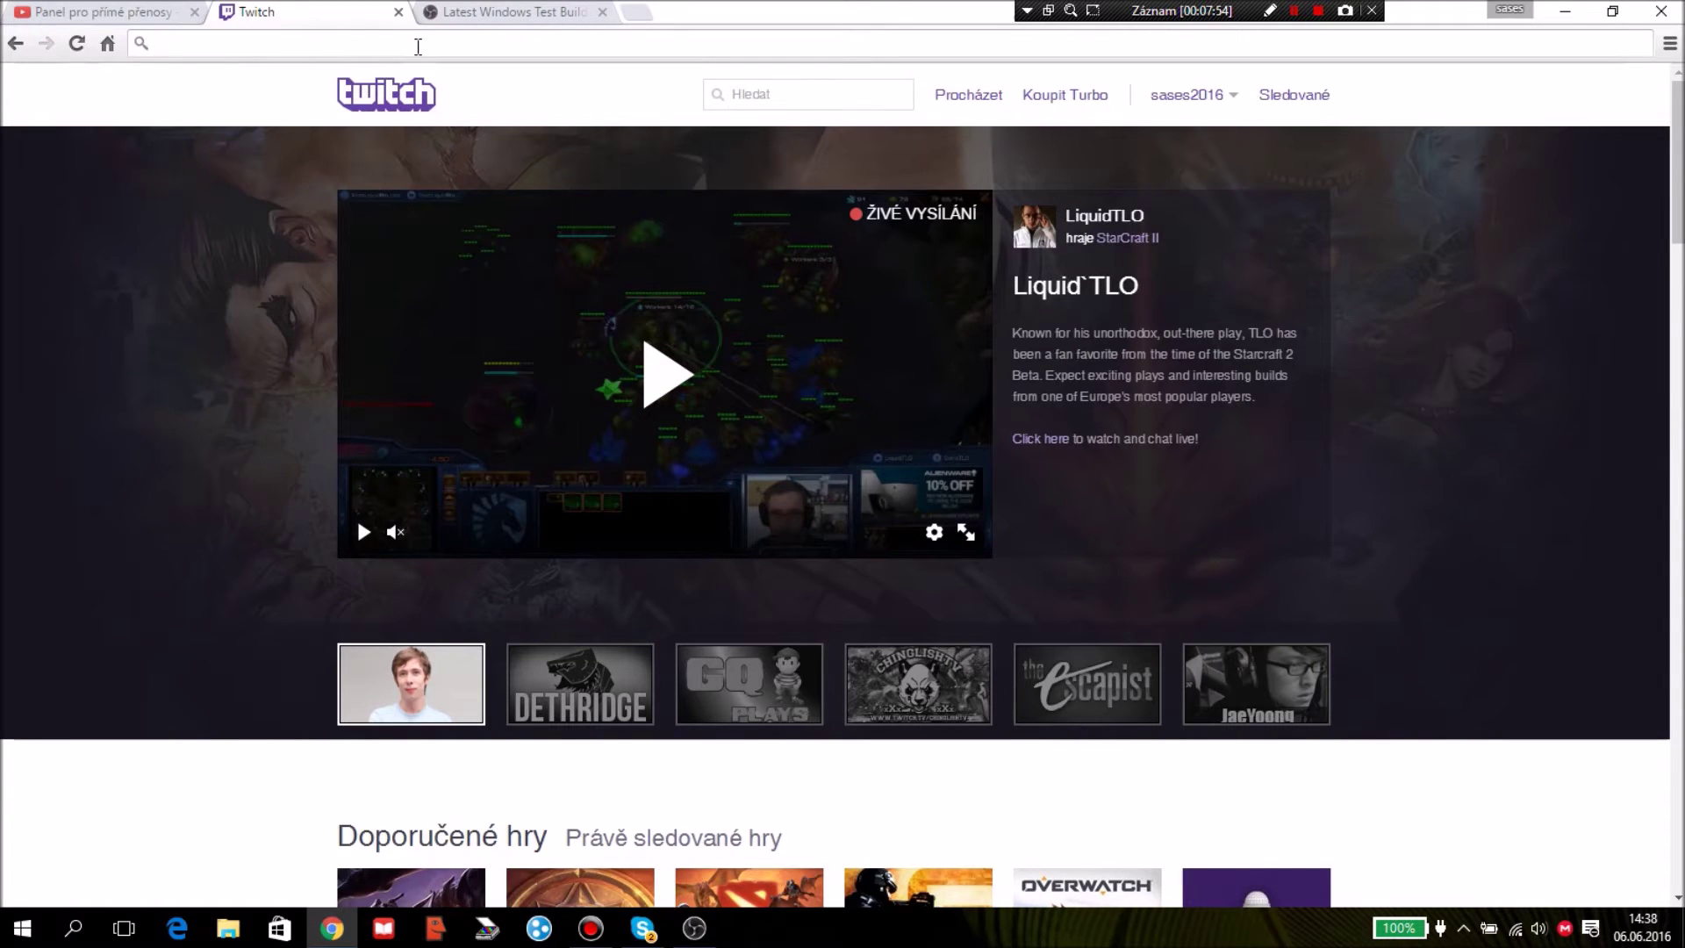
left_click(77, 43)
left_click(334, 48)
left_click(334, 48)
type("/")
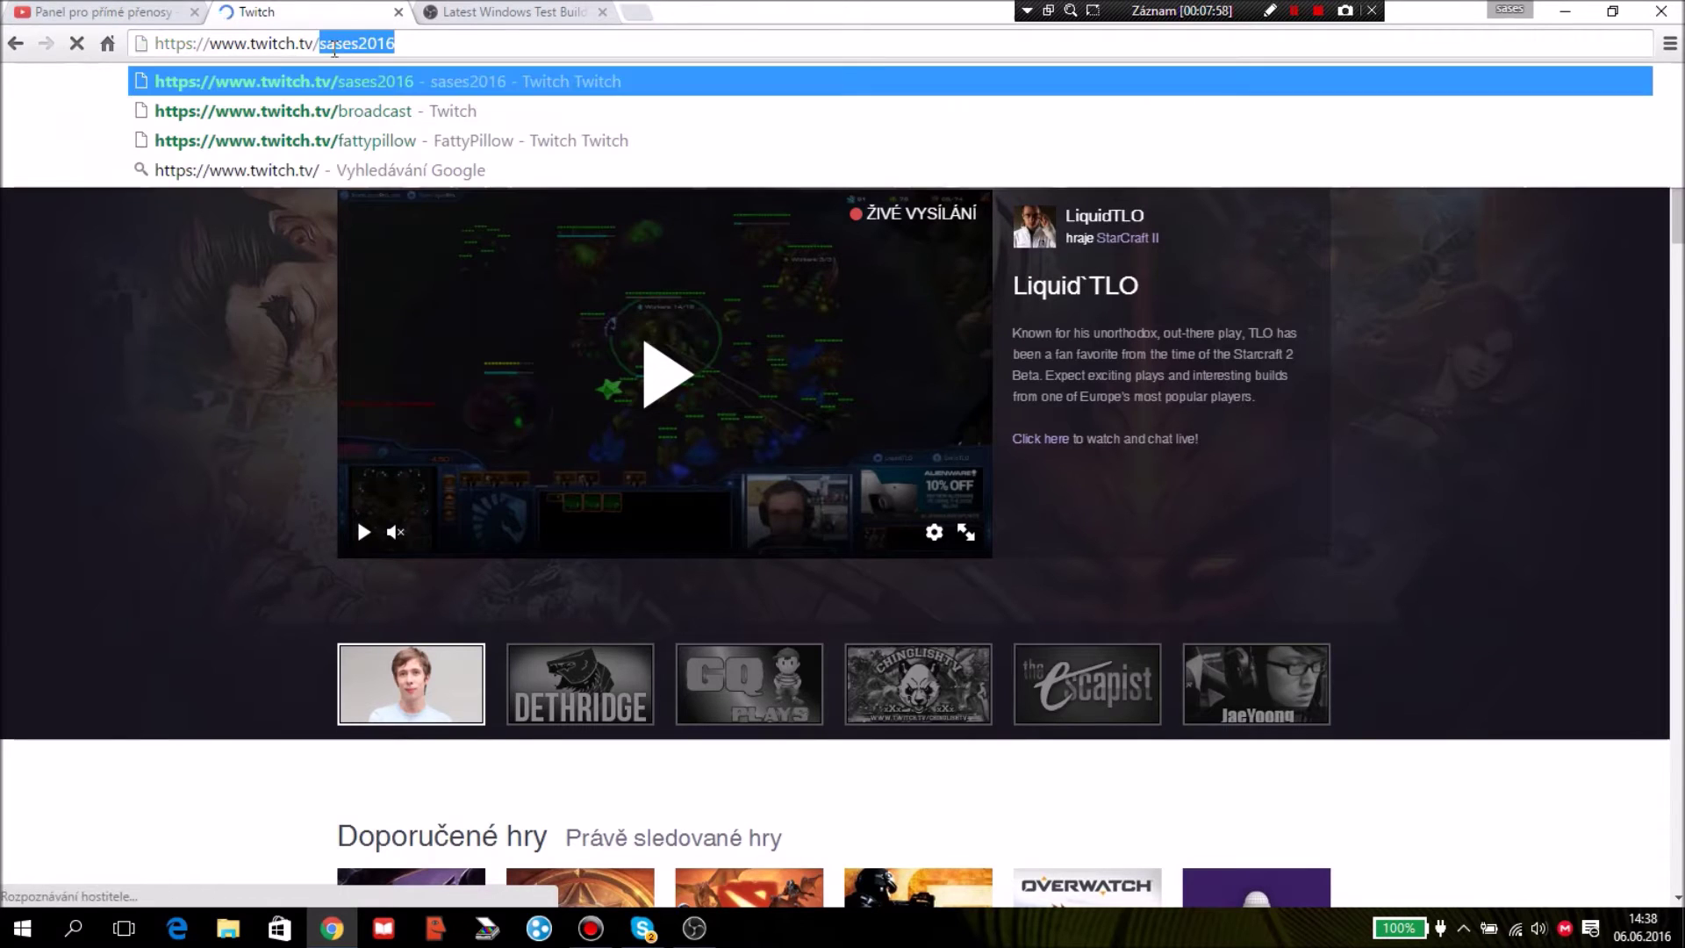
type("browse")
key("Return")
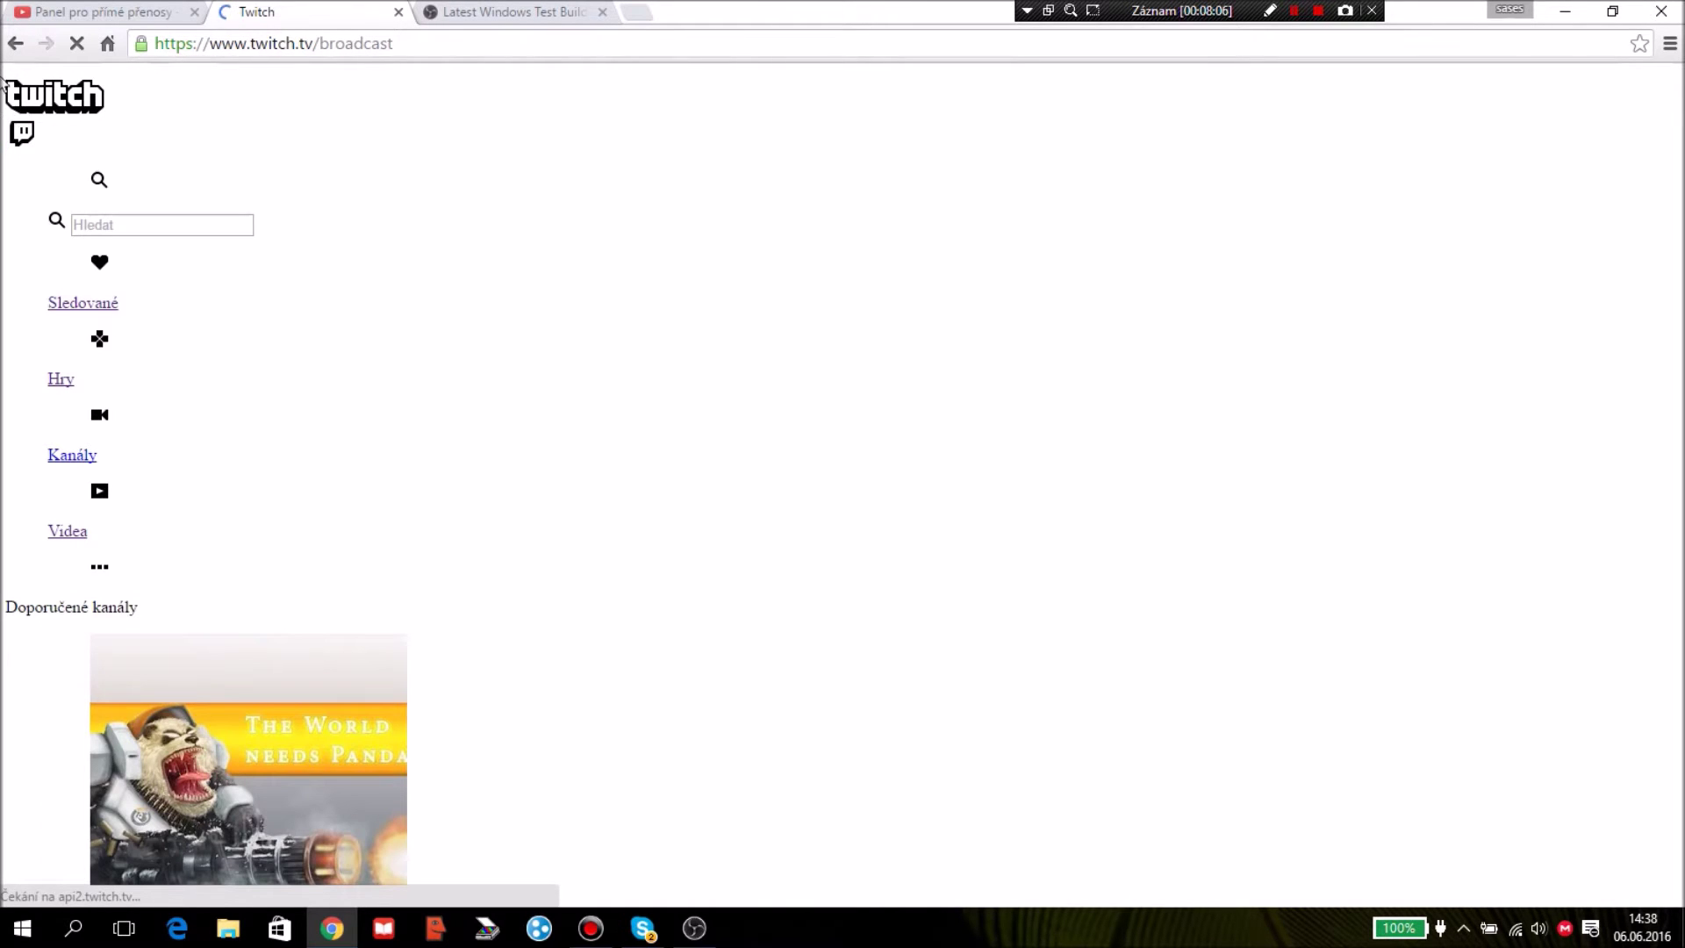
Reload the Twitch broadcast page by going back to the home page and forward again
left_click(73, 51)
left_click(15, 44)
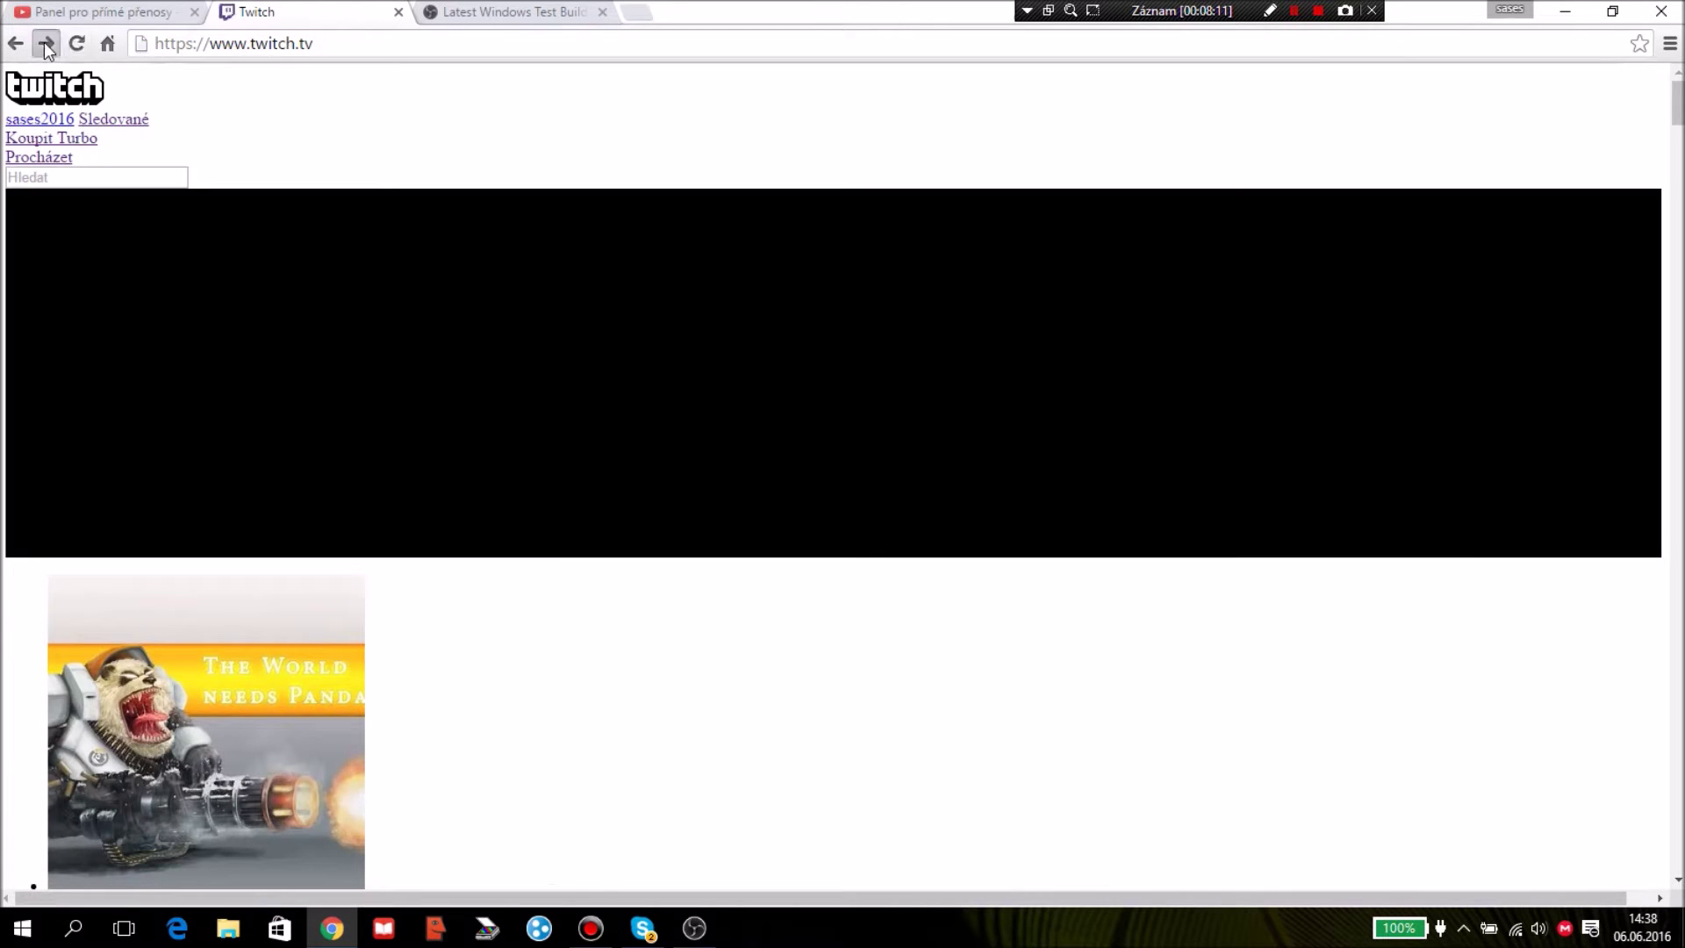
left_click(45, 44)
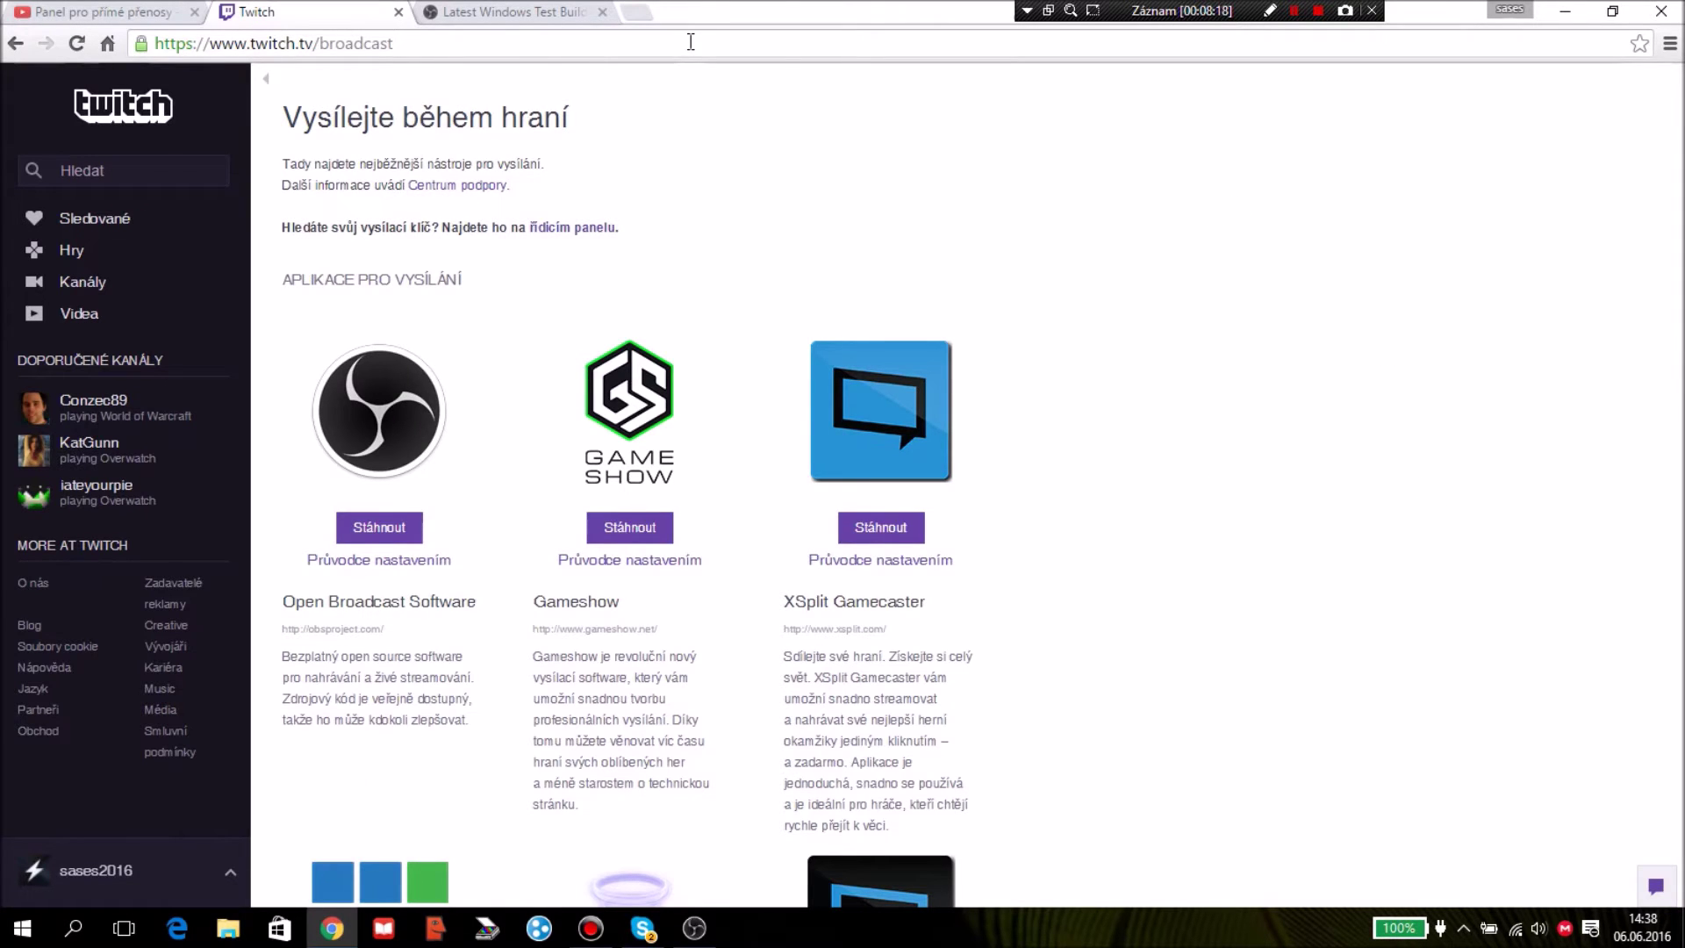
Examine the list of broadcasting applications, capture devices and tools offered on the Twitch broadcast page
scroll(662, 207, "down", 9)
scroll(663, 207, "up", 9)
scroll(531, 487, "down", 9)
scroll(683, 433, "down", 5)
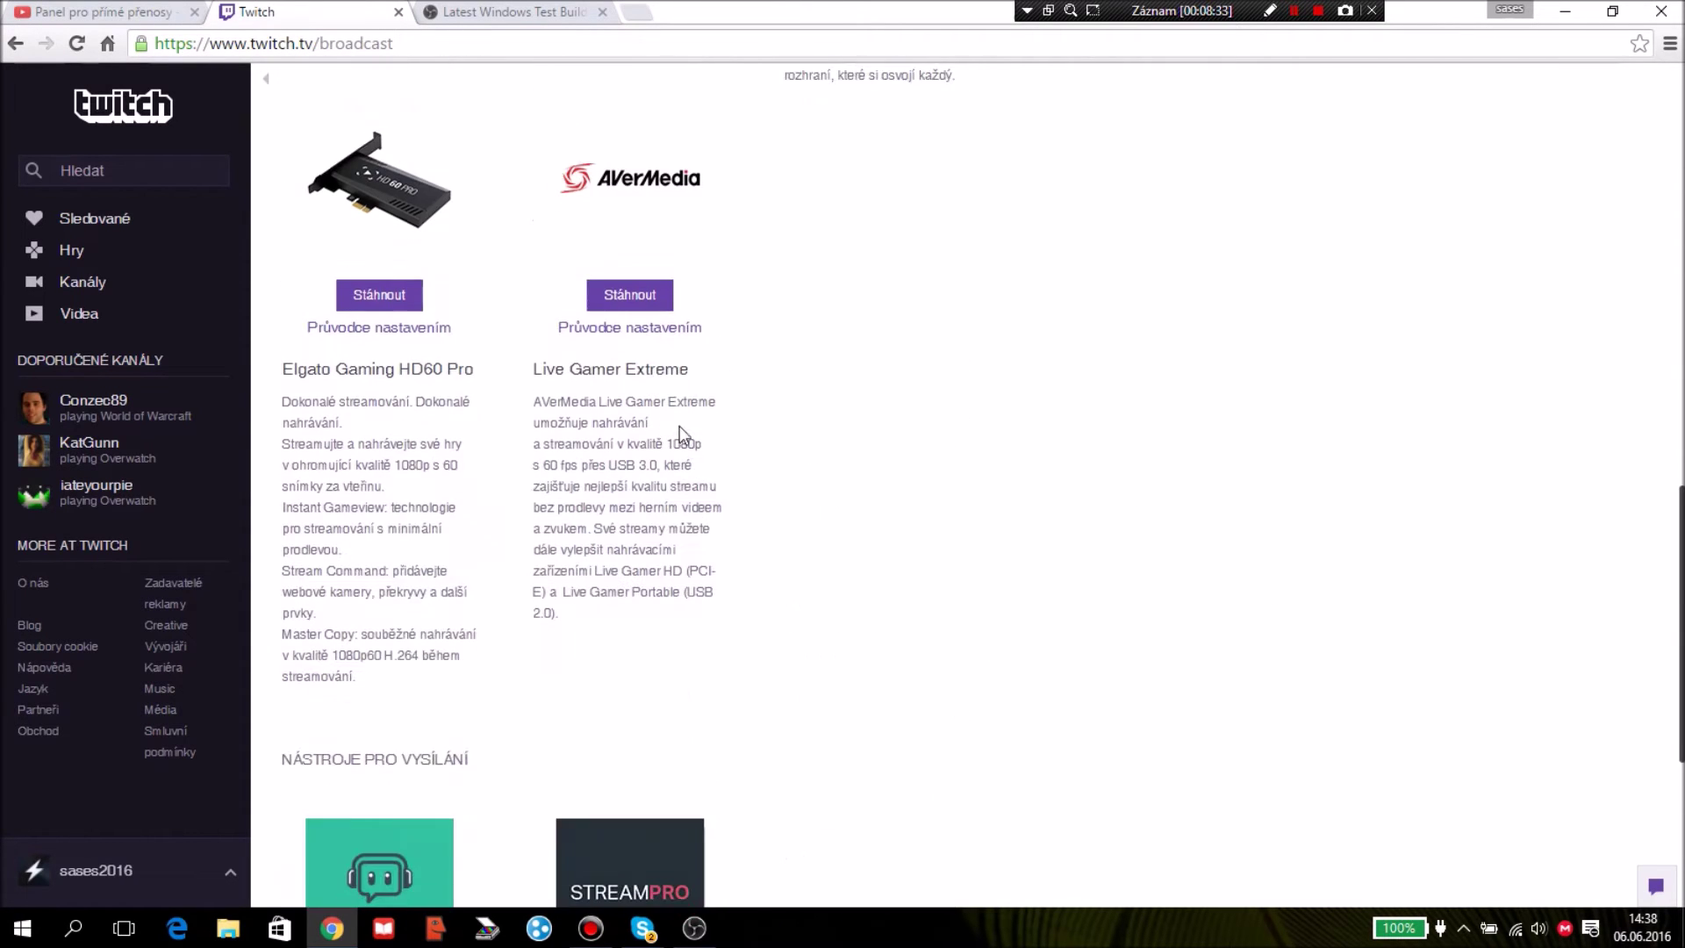
scroll(760, 488, "down", 5)
scroll(779, 391, "up", 12)
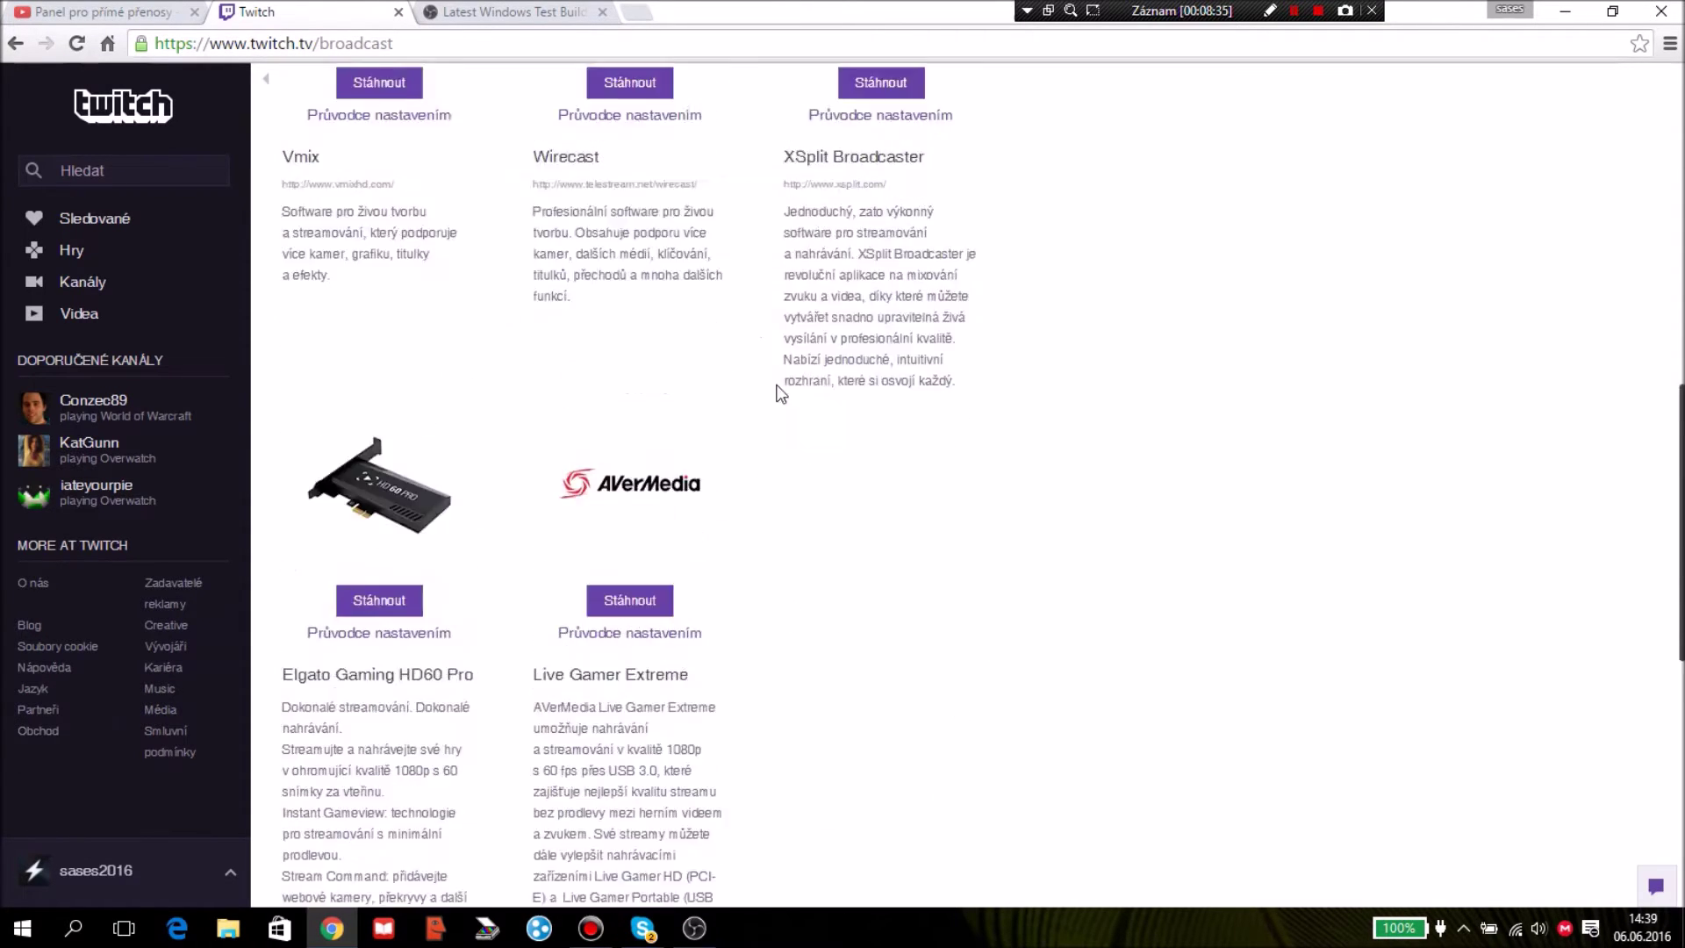
scroll(527, 443, "up", 6)
scroll(369, 439, "up", 2)
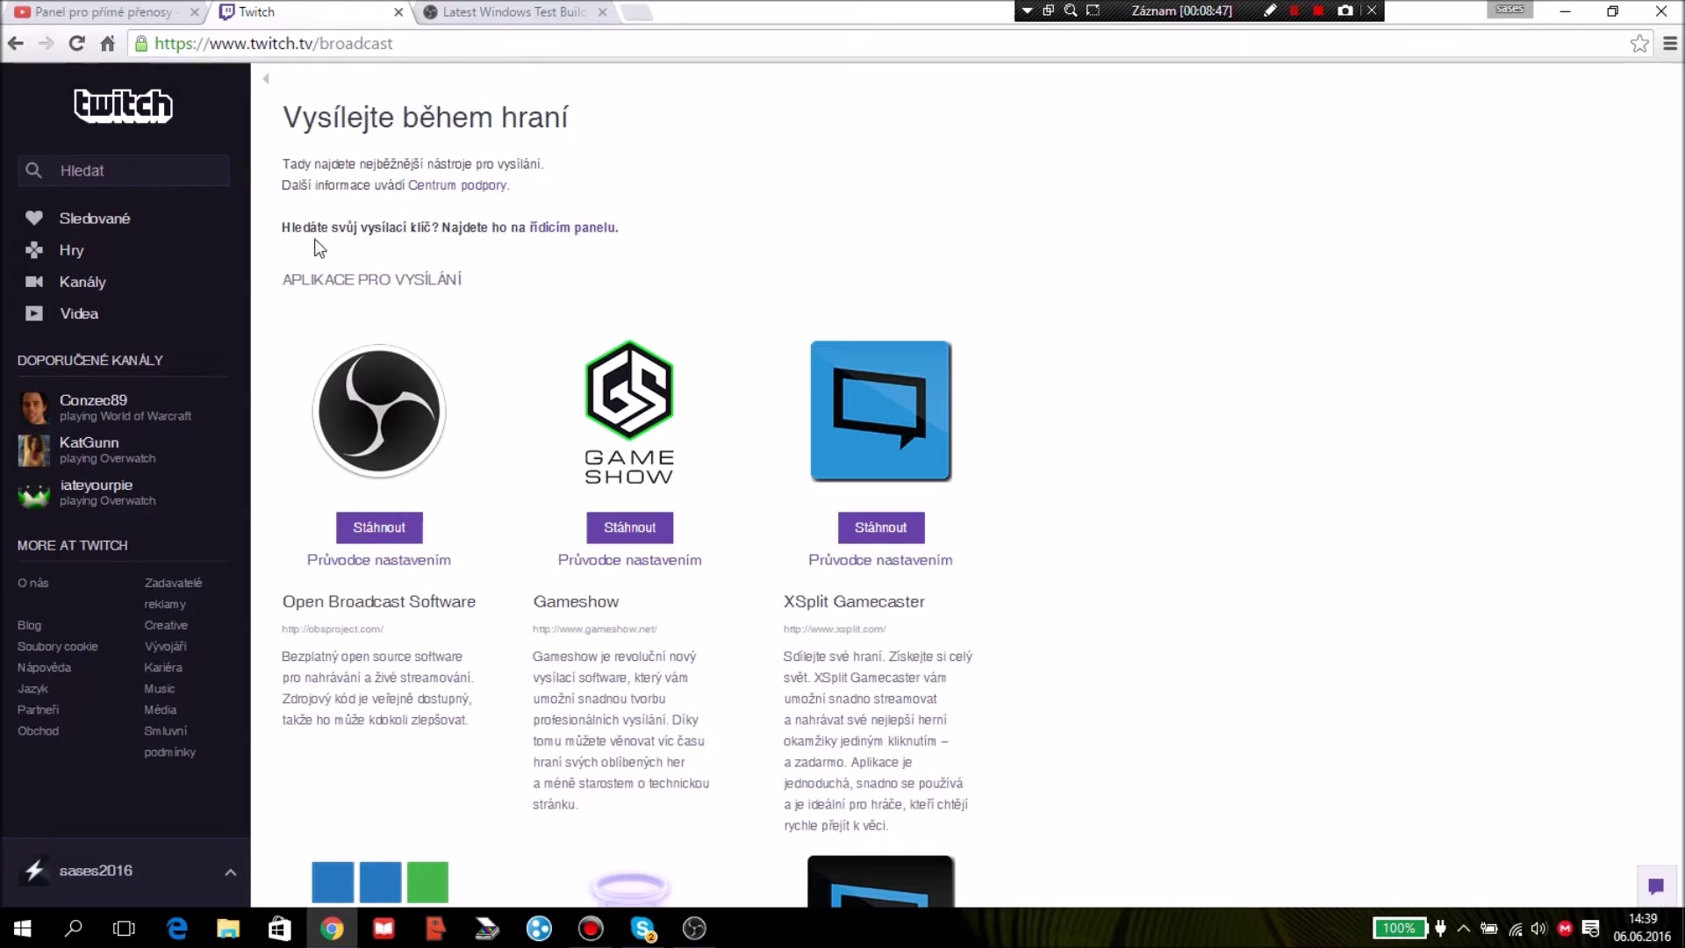
Open the stream key page of the Twitch control panel, request the key and dismiss the safety notice
mouse_move(307, 279)
left_mouse_down()
mouse_move(465, 278)
mouse_move(319, 255)
mouse_move(309, 278)
left_mouse_up()
left_click(541, 227)
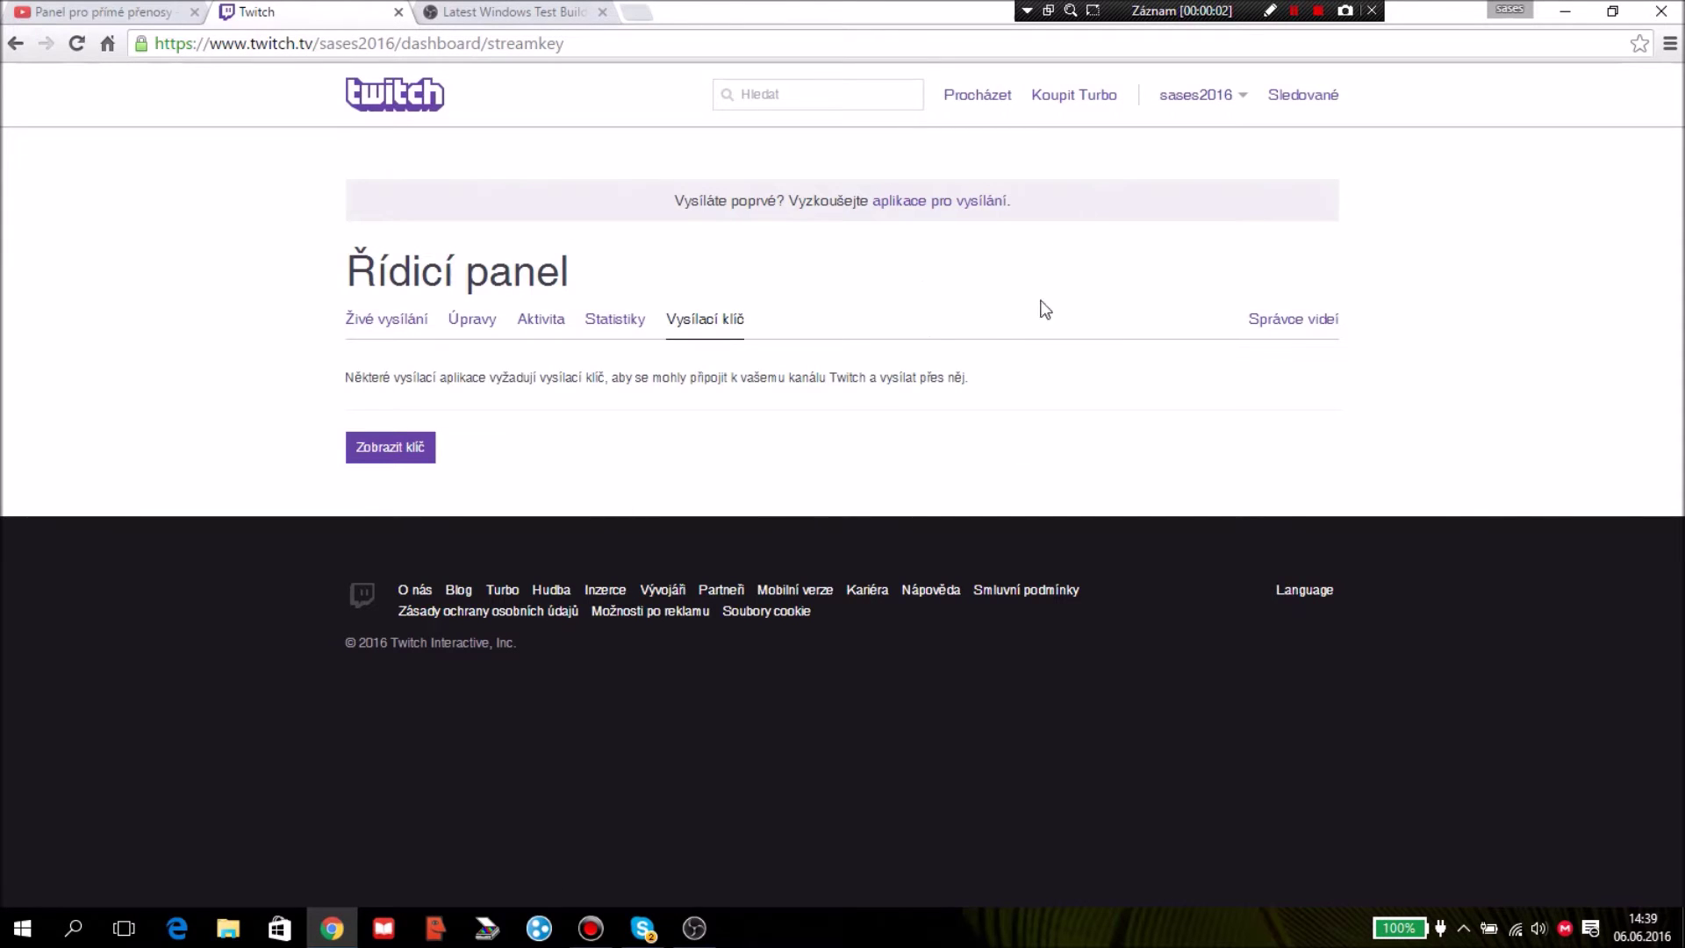
left_click(413, 448)
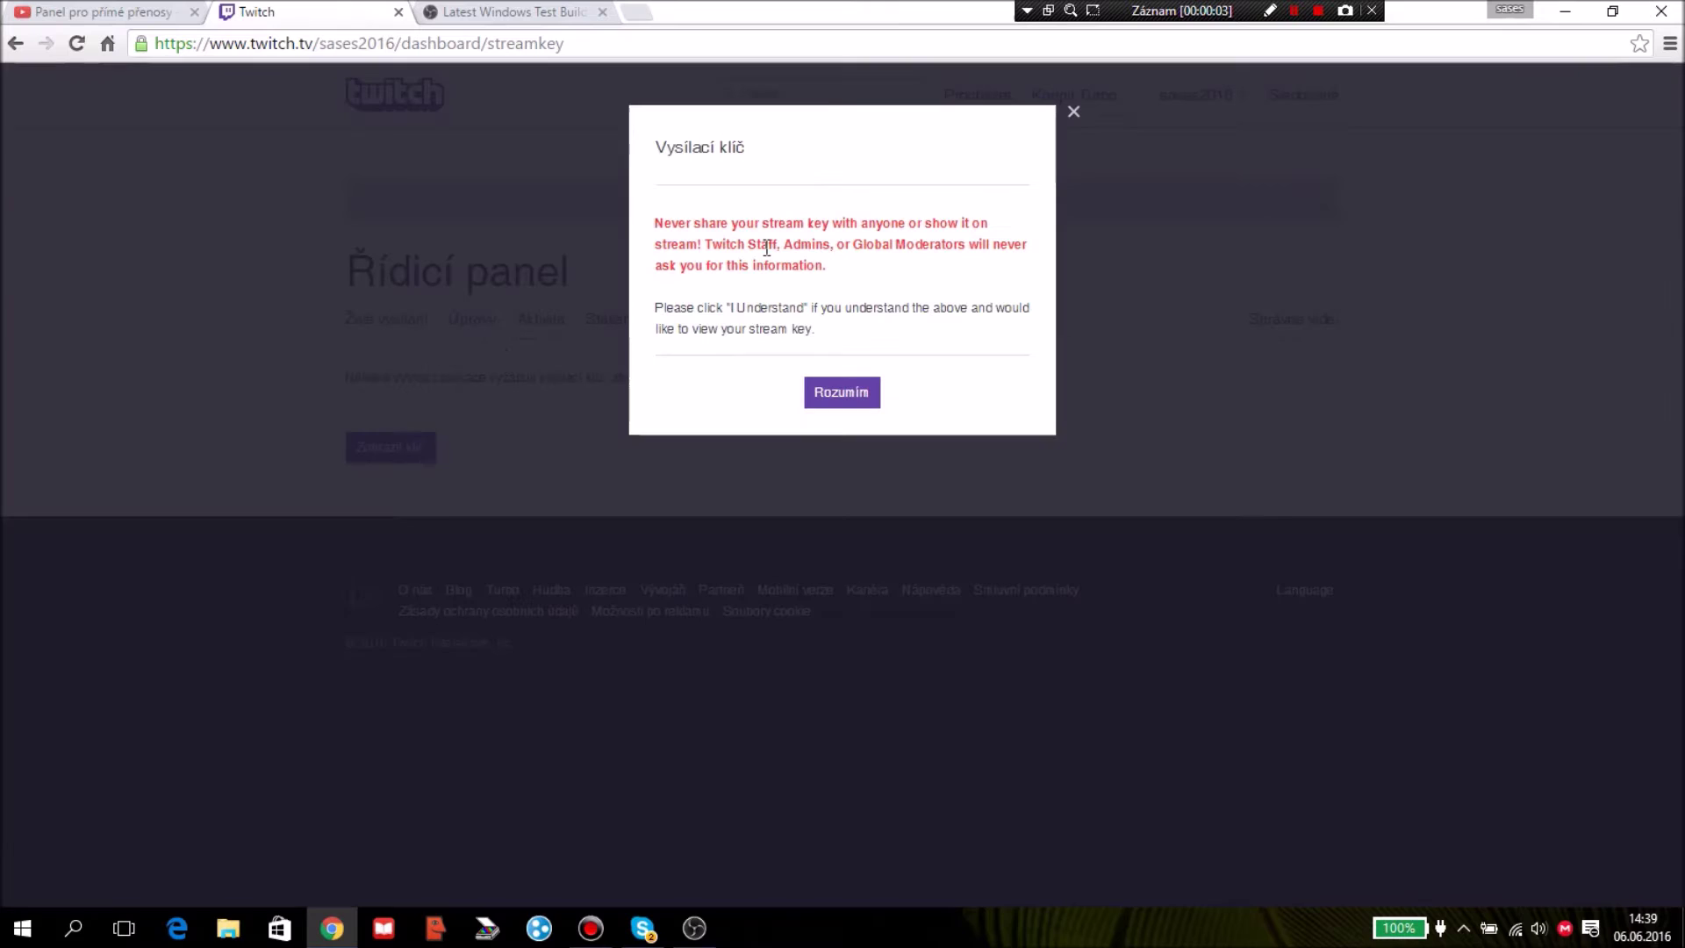
left_click(1073, 111)
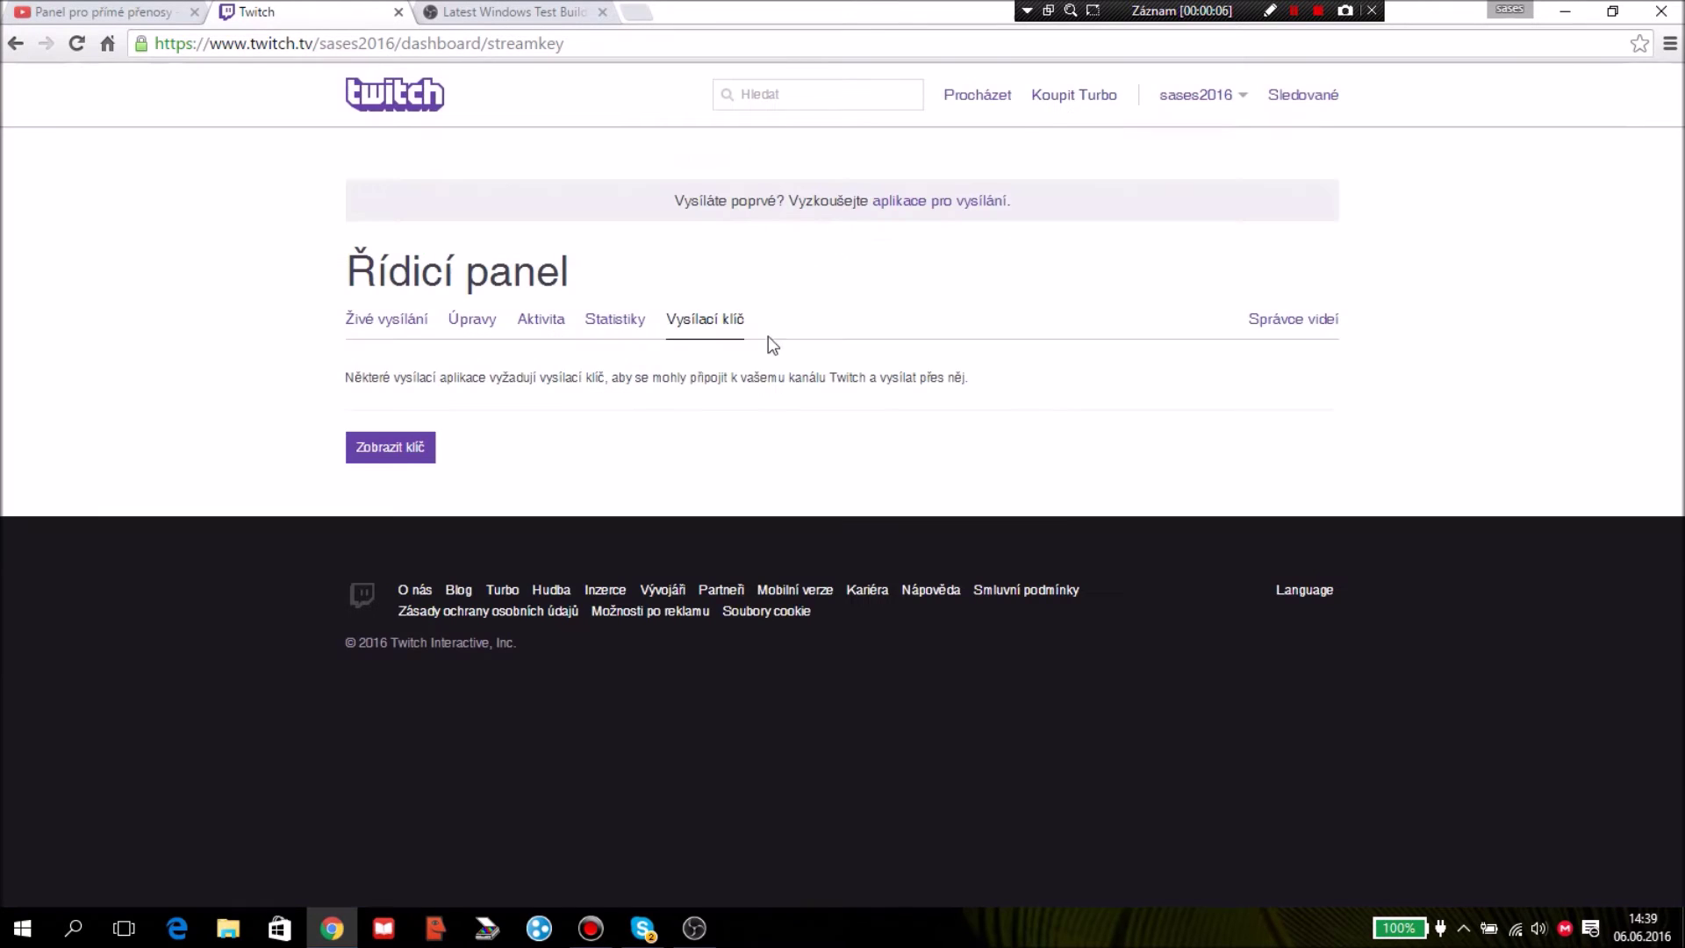
Open the Živé vysílání section of the Twitch control panel
left_click(422, 323)
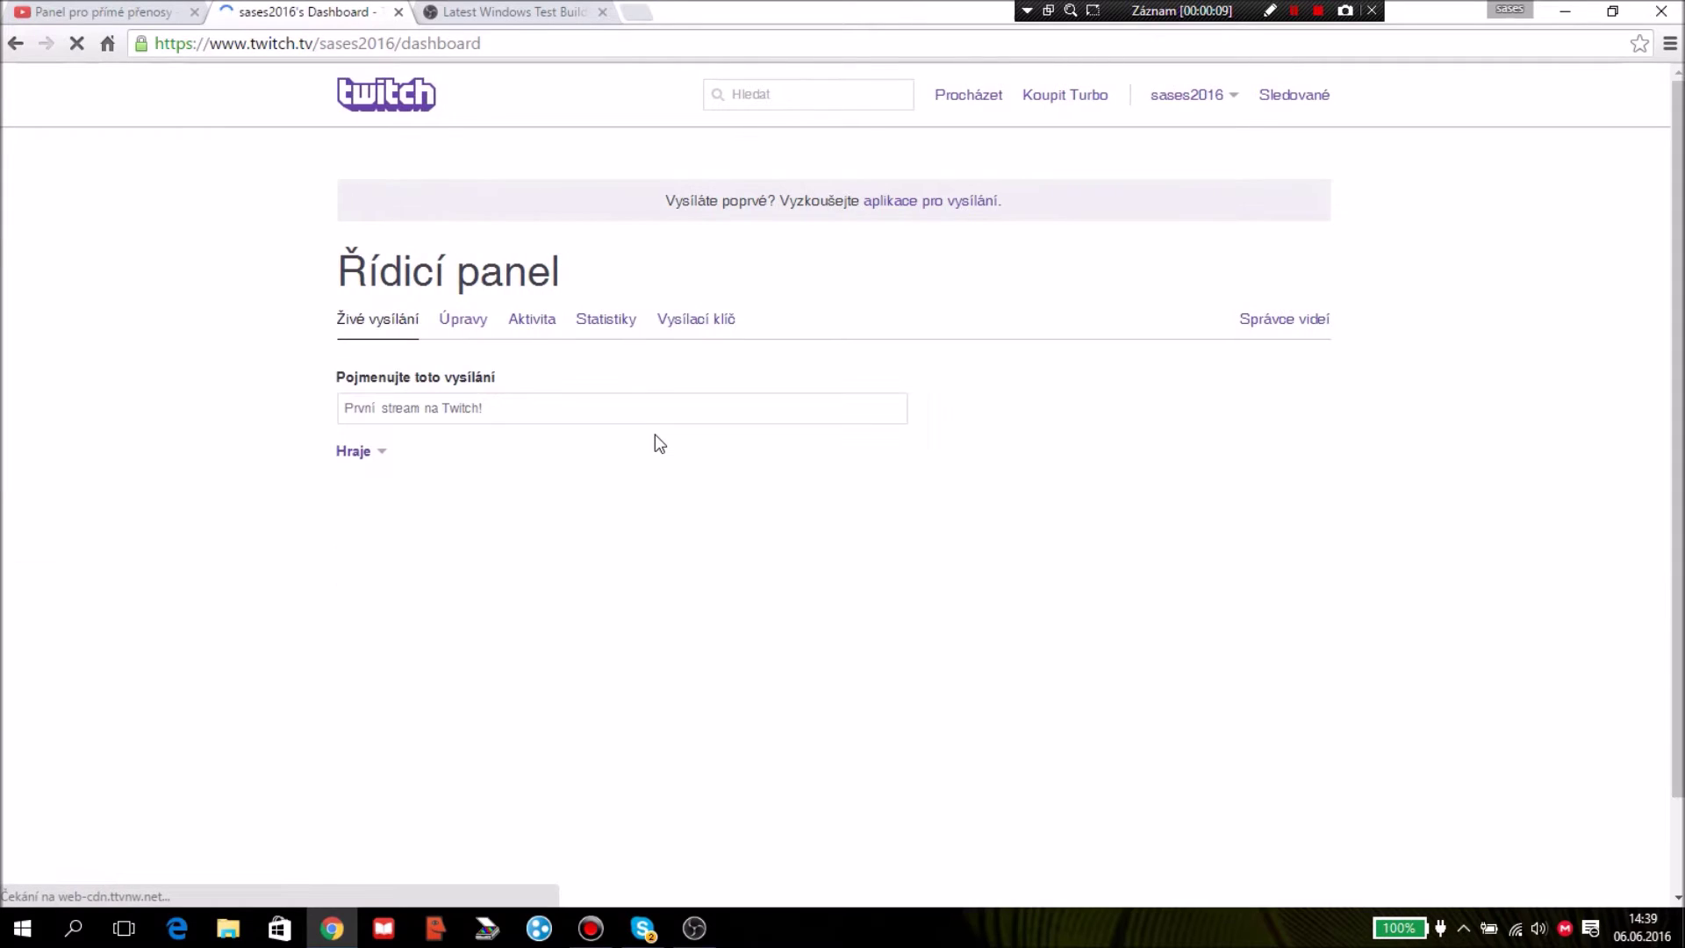
Examine the broadcast title, game and language fields in the Živé vysílání section of the Twitch control panel
scroll(961, 408, "down", 5)
scroll(959, 413, "up", 5)
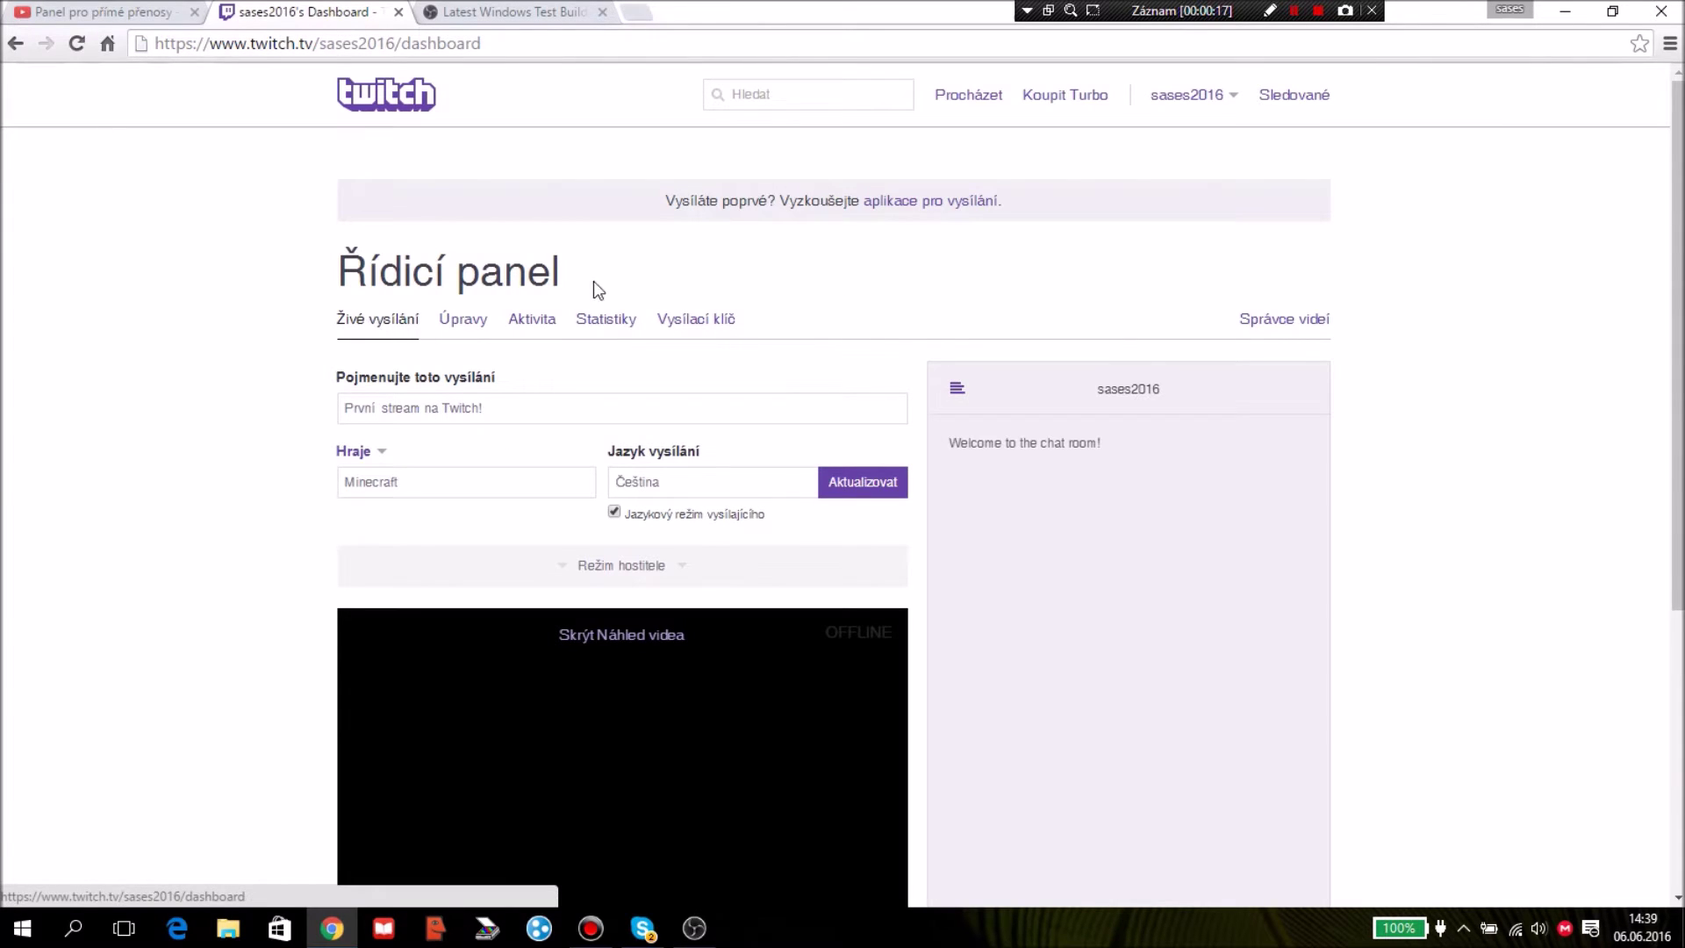
left_click_drag(528, 409, 347, 430)
left_click(529, 422)
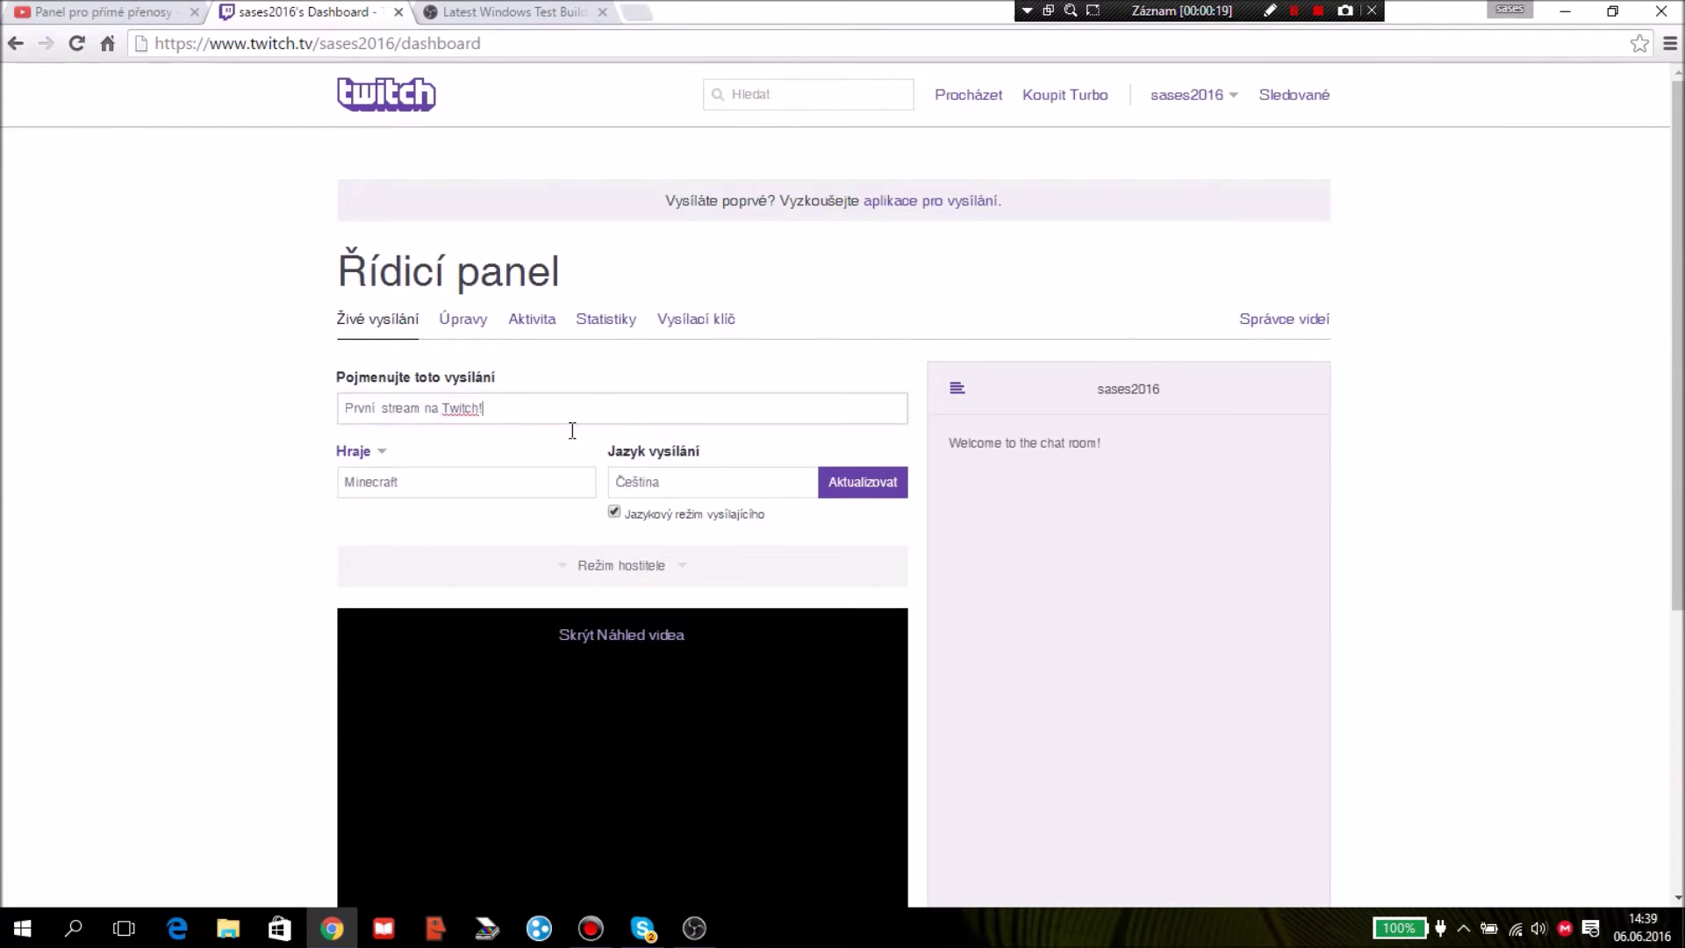
scroll(572, 435, "down", 3)
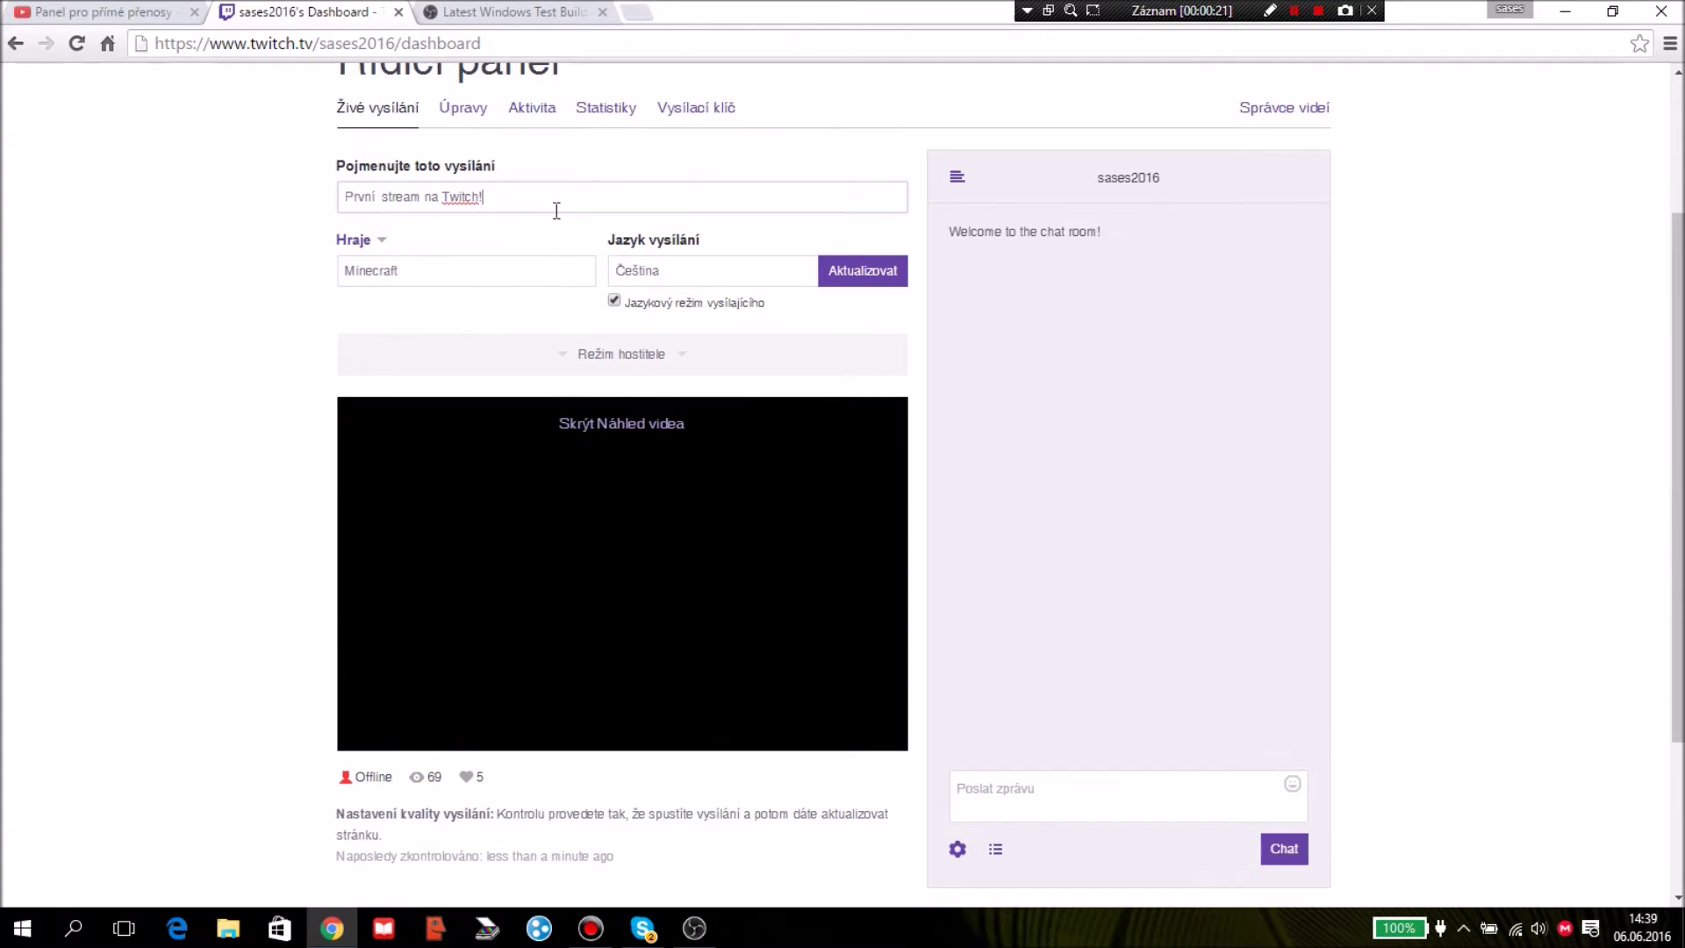
left_click(519, 273)
scroll(504, 254, "down", 2)
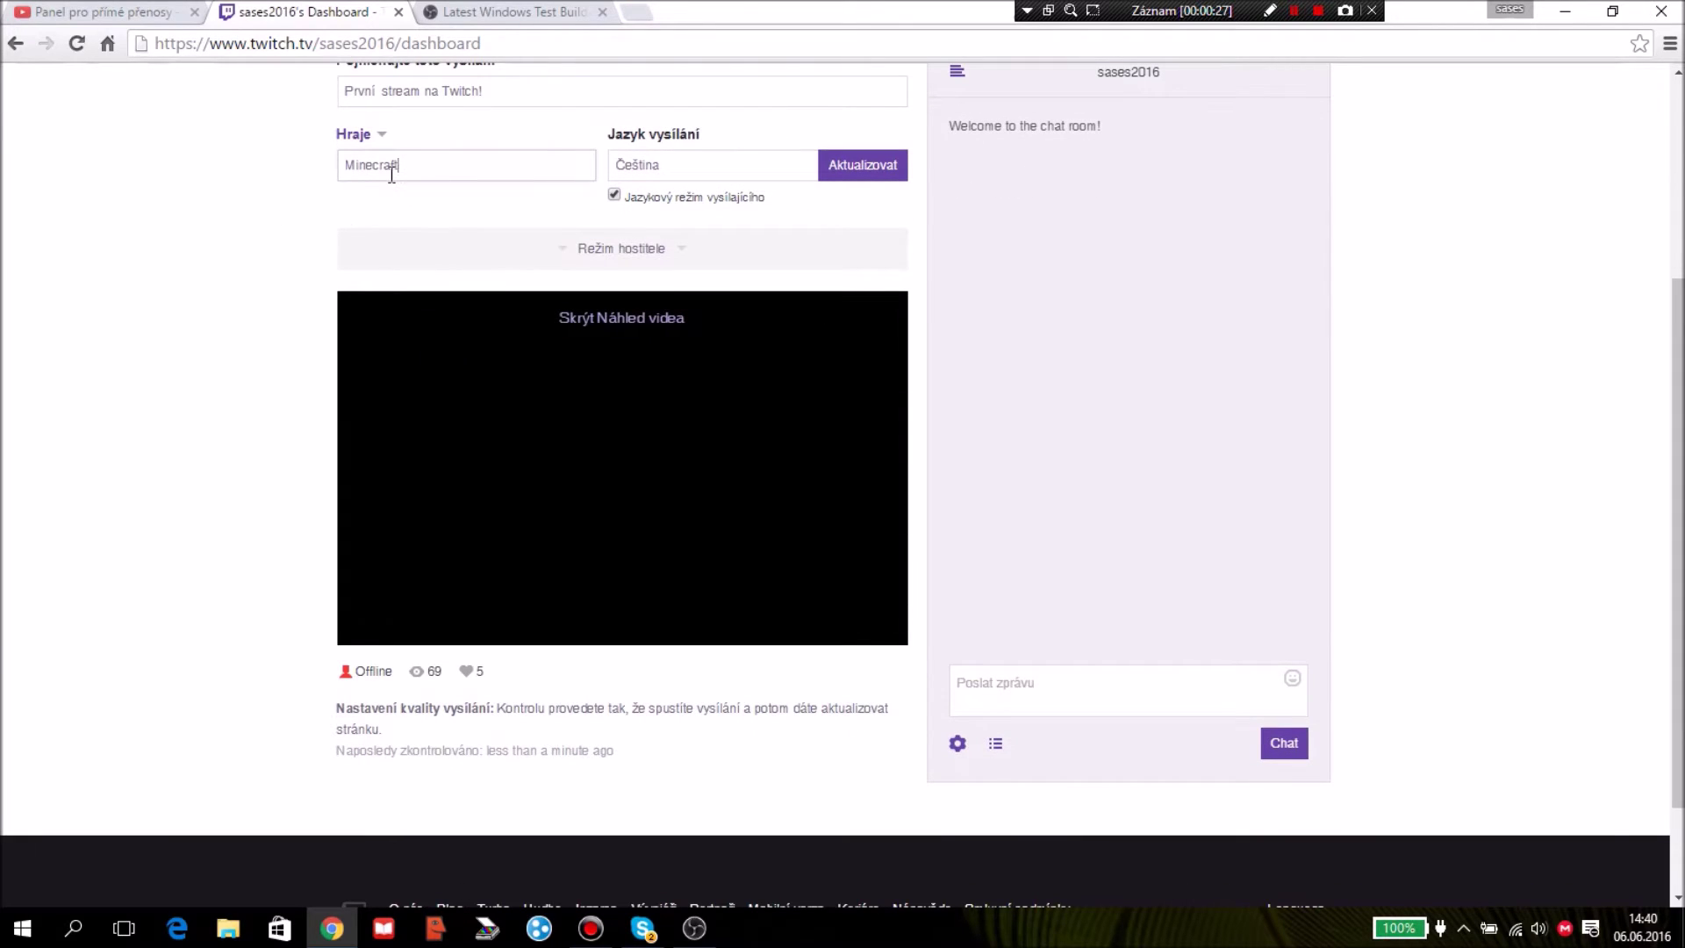
left_click_drag(419, 172, 299, 194)
scroll(509, 420, "down", 3)
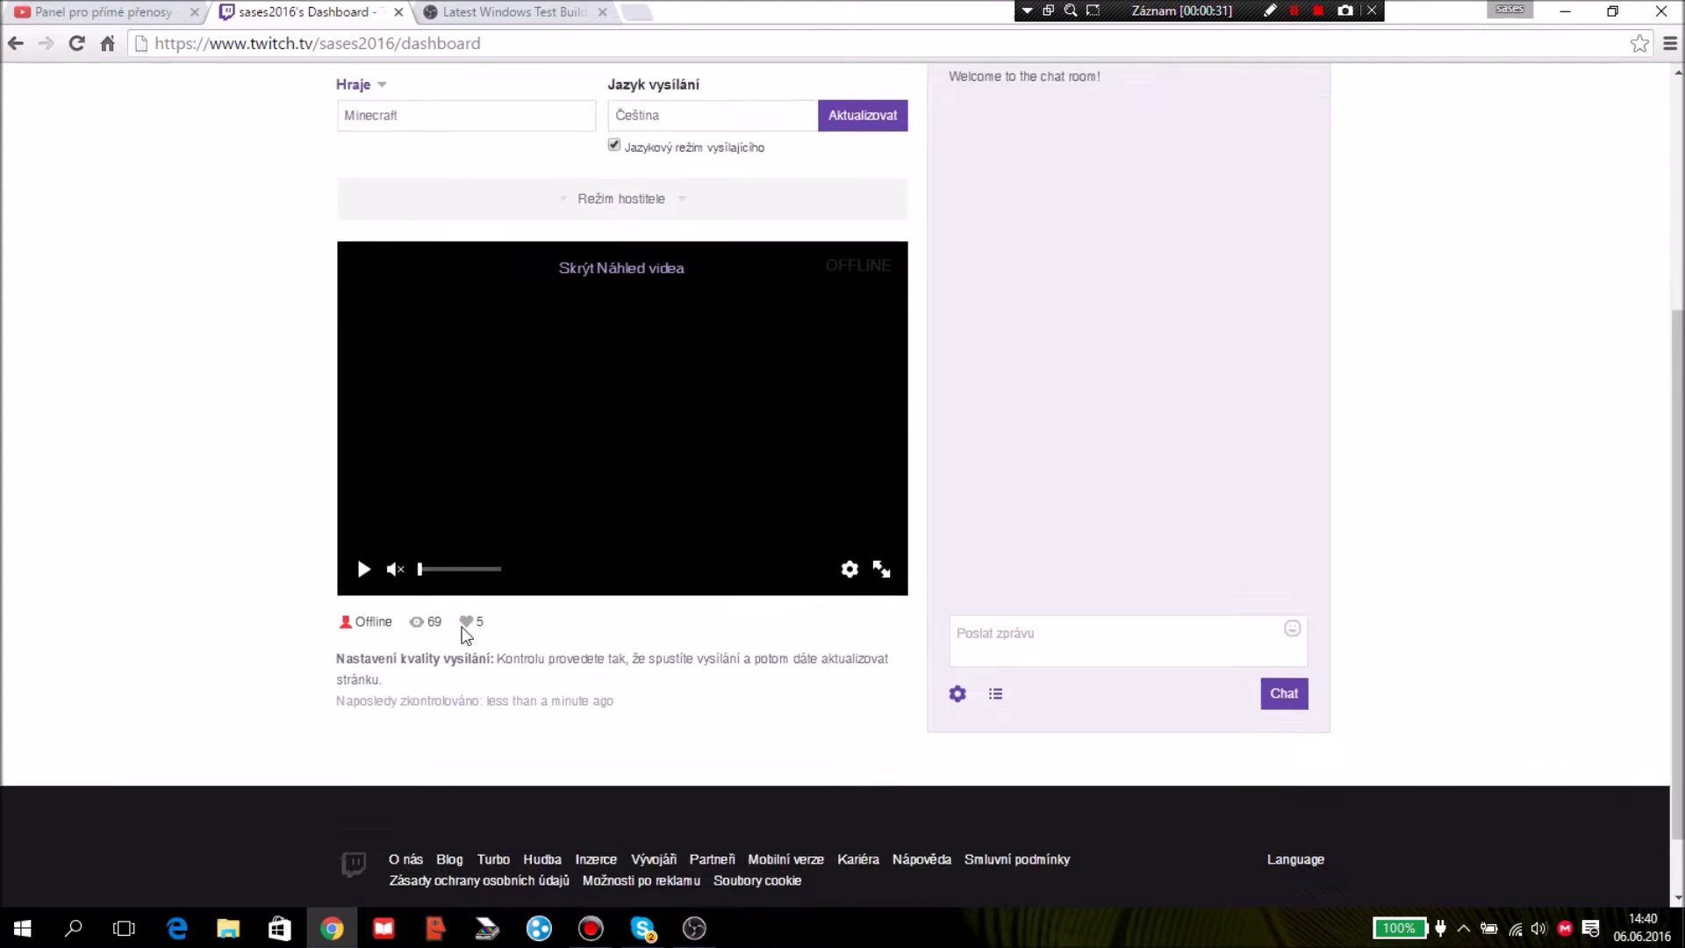
Examine the viewer and follower statistics under the video preview and the chat beside it
left_click(429, 536)
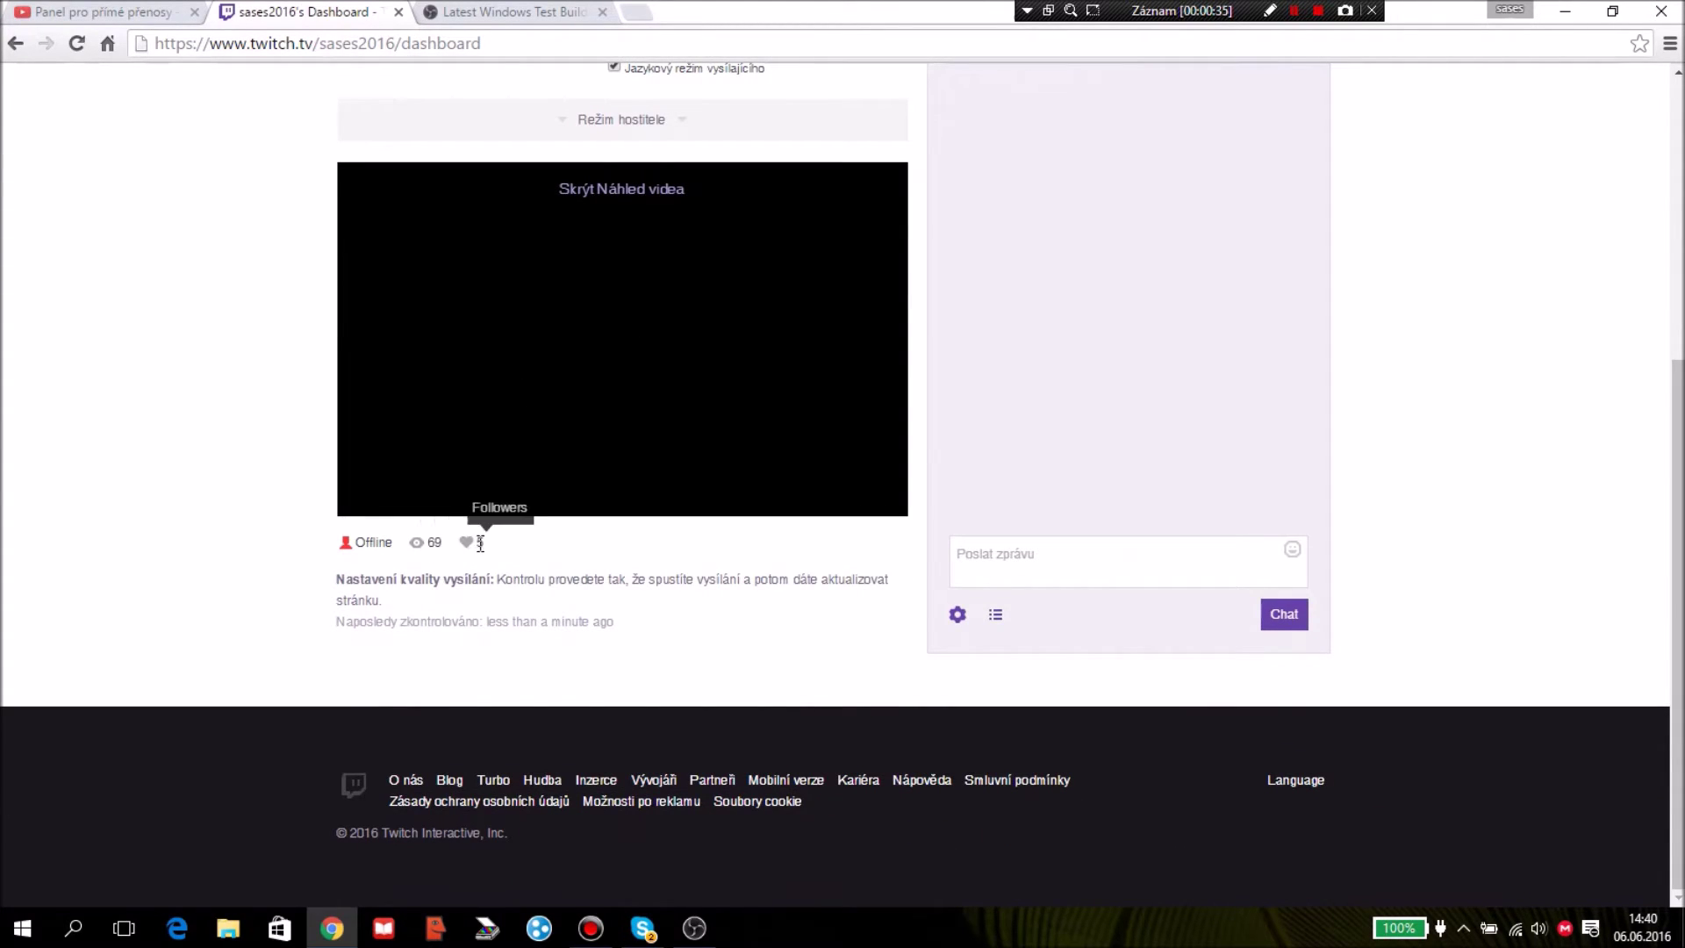
scroll(1051, 558, "up", 5)
scroll(1051, 557, "down", 5)
scroll(1455, 348, "up", 5)
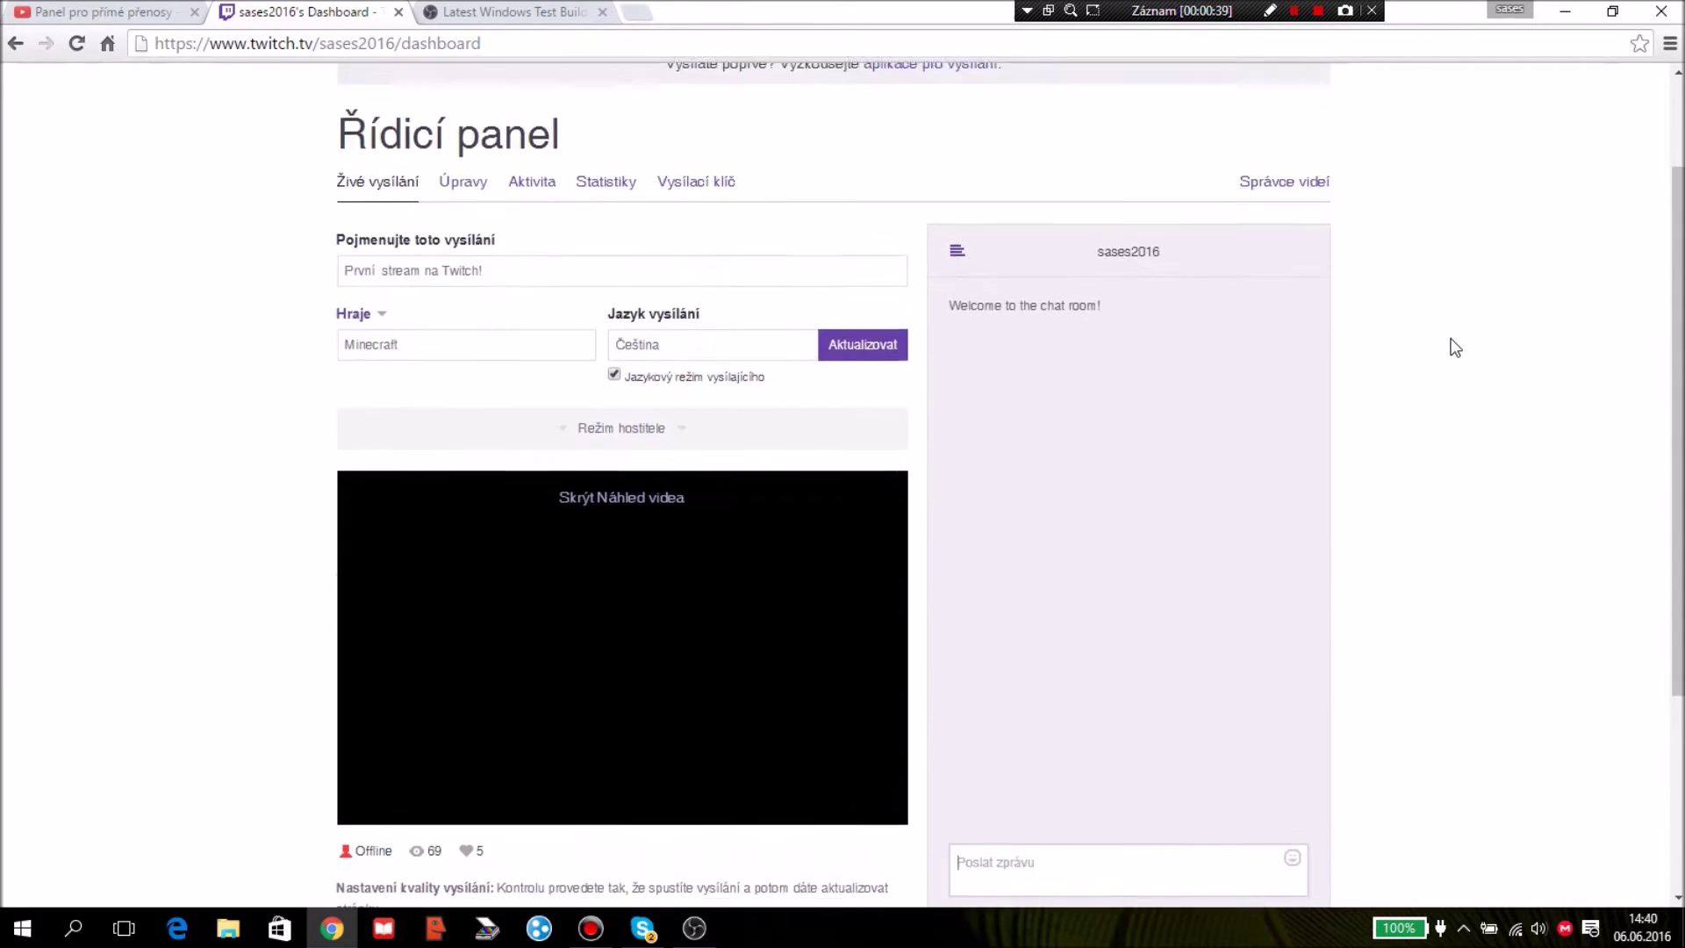
Send the test message "řr :)" in the Twitch channel's chat
scroll(1455, 347, "down", 4)
type("ř :)")
key("Return")
scroll(1417, 365, "up", 4)
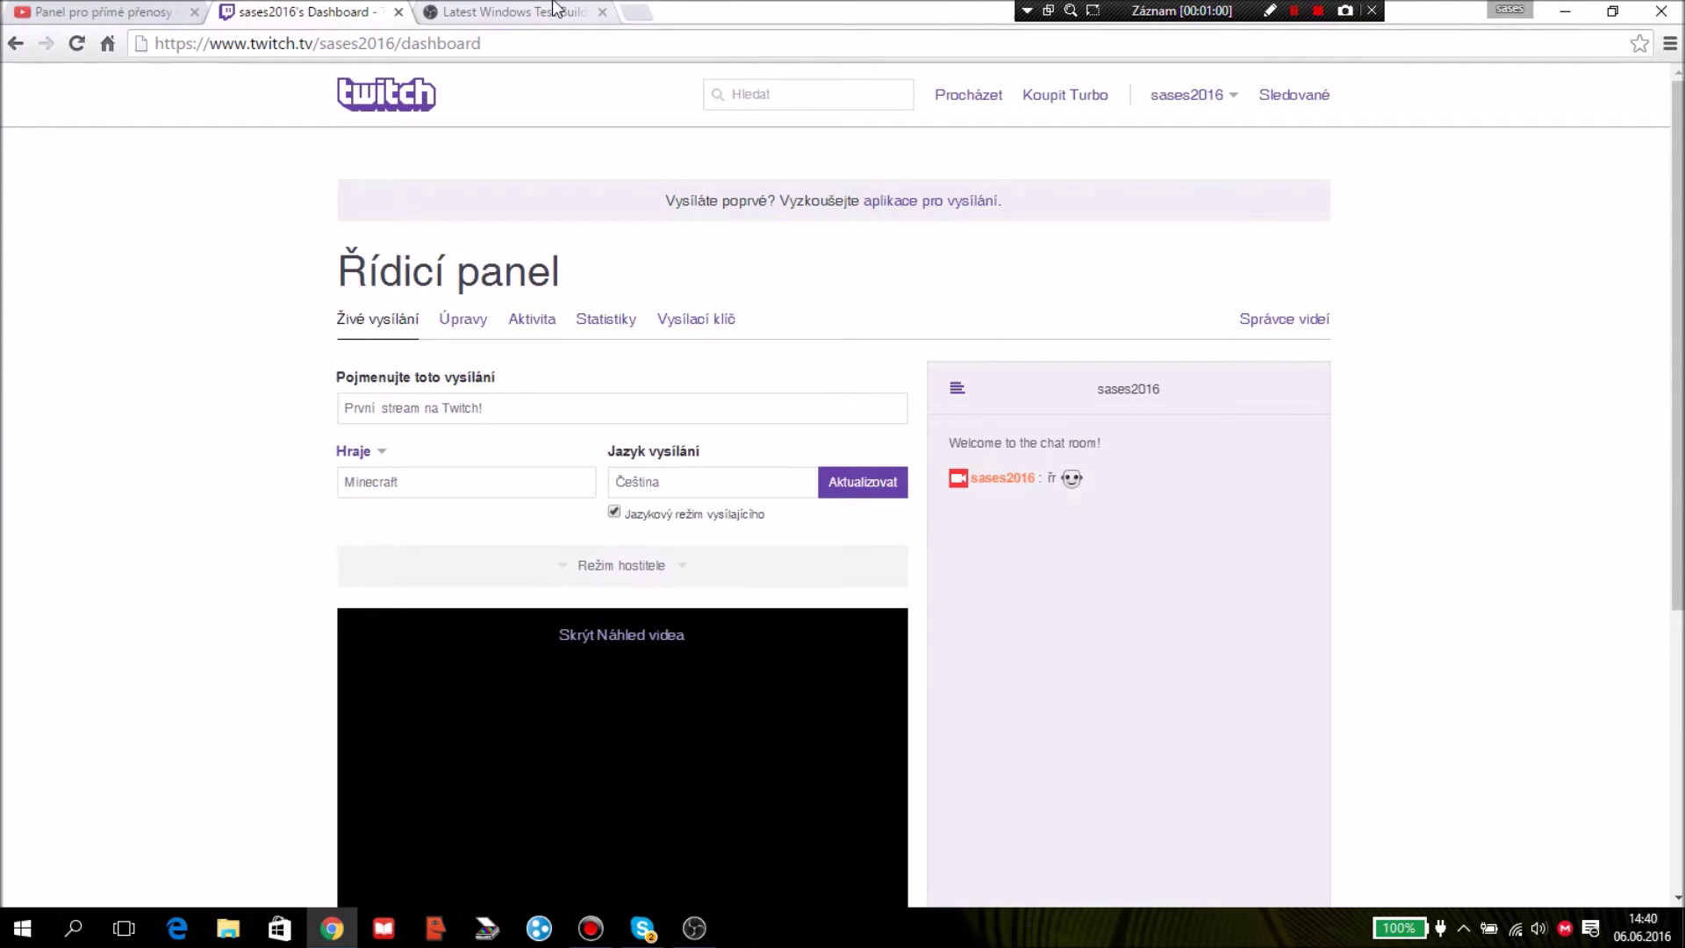
scroll(930, 429, "down", 10)
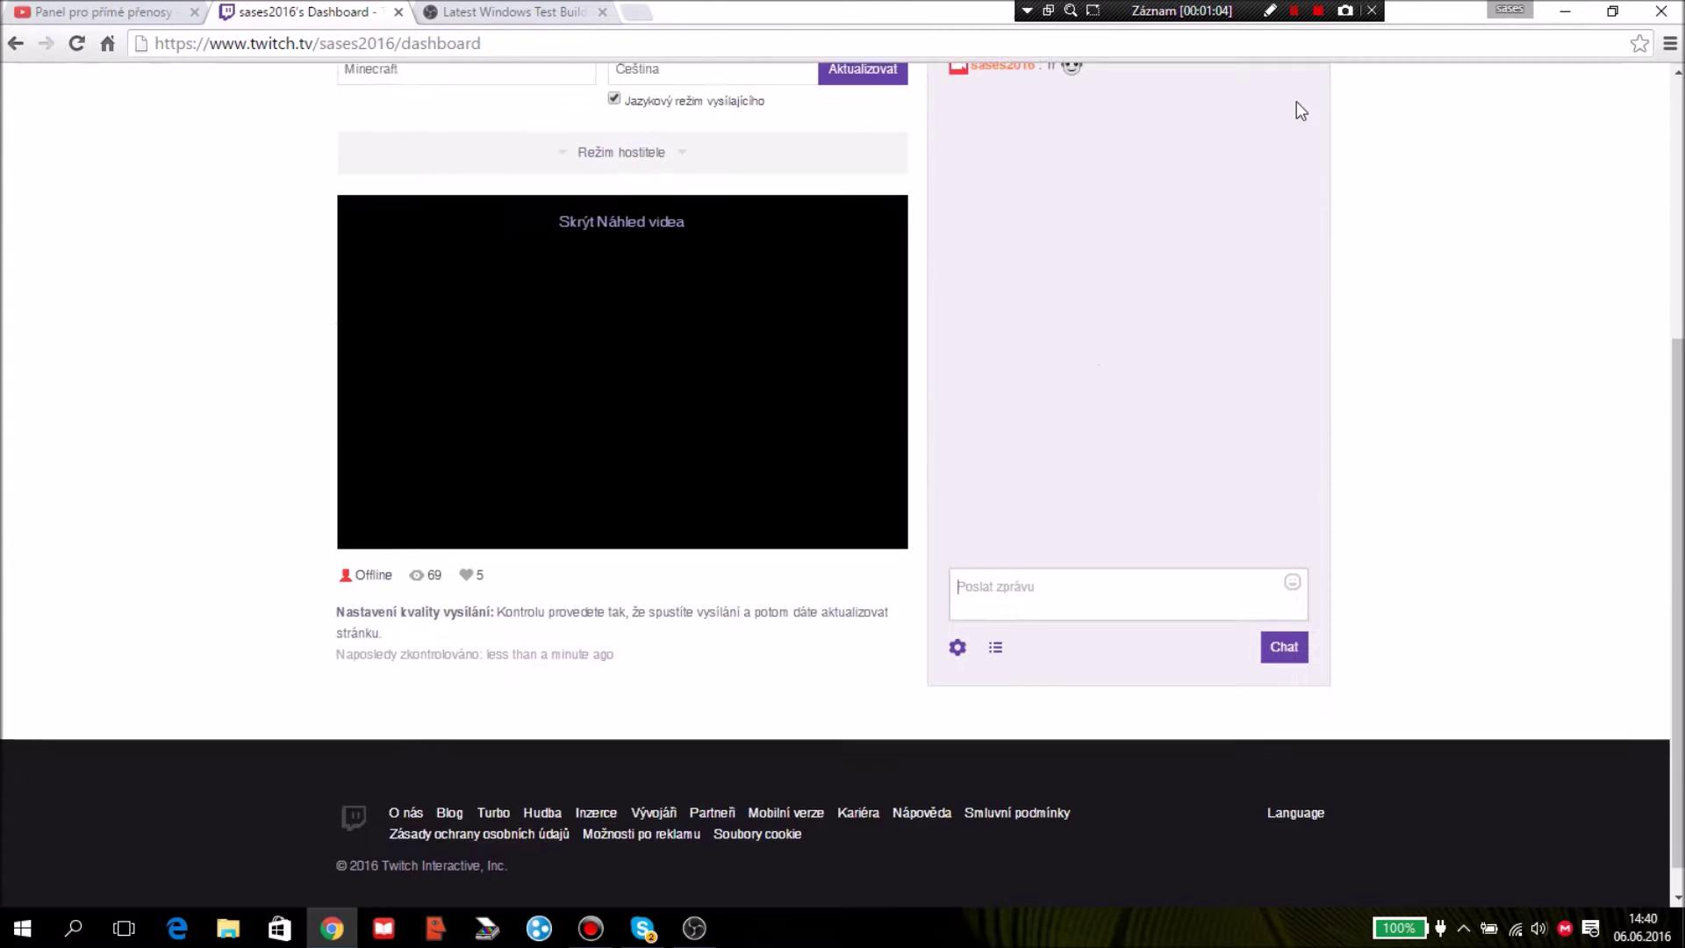
Switch to the OBS settings, open the Výstup section and examine the video bitrate
left_click(1565, 12)
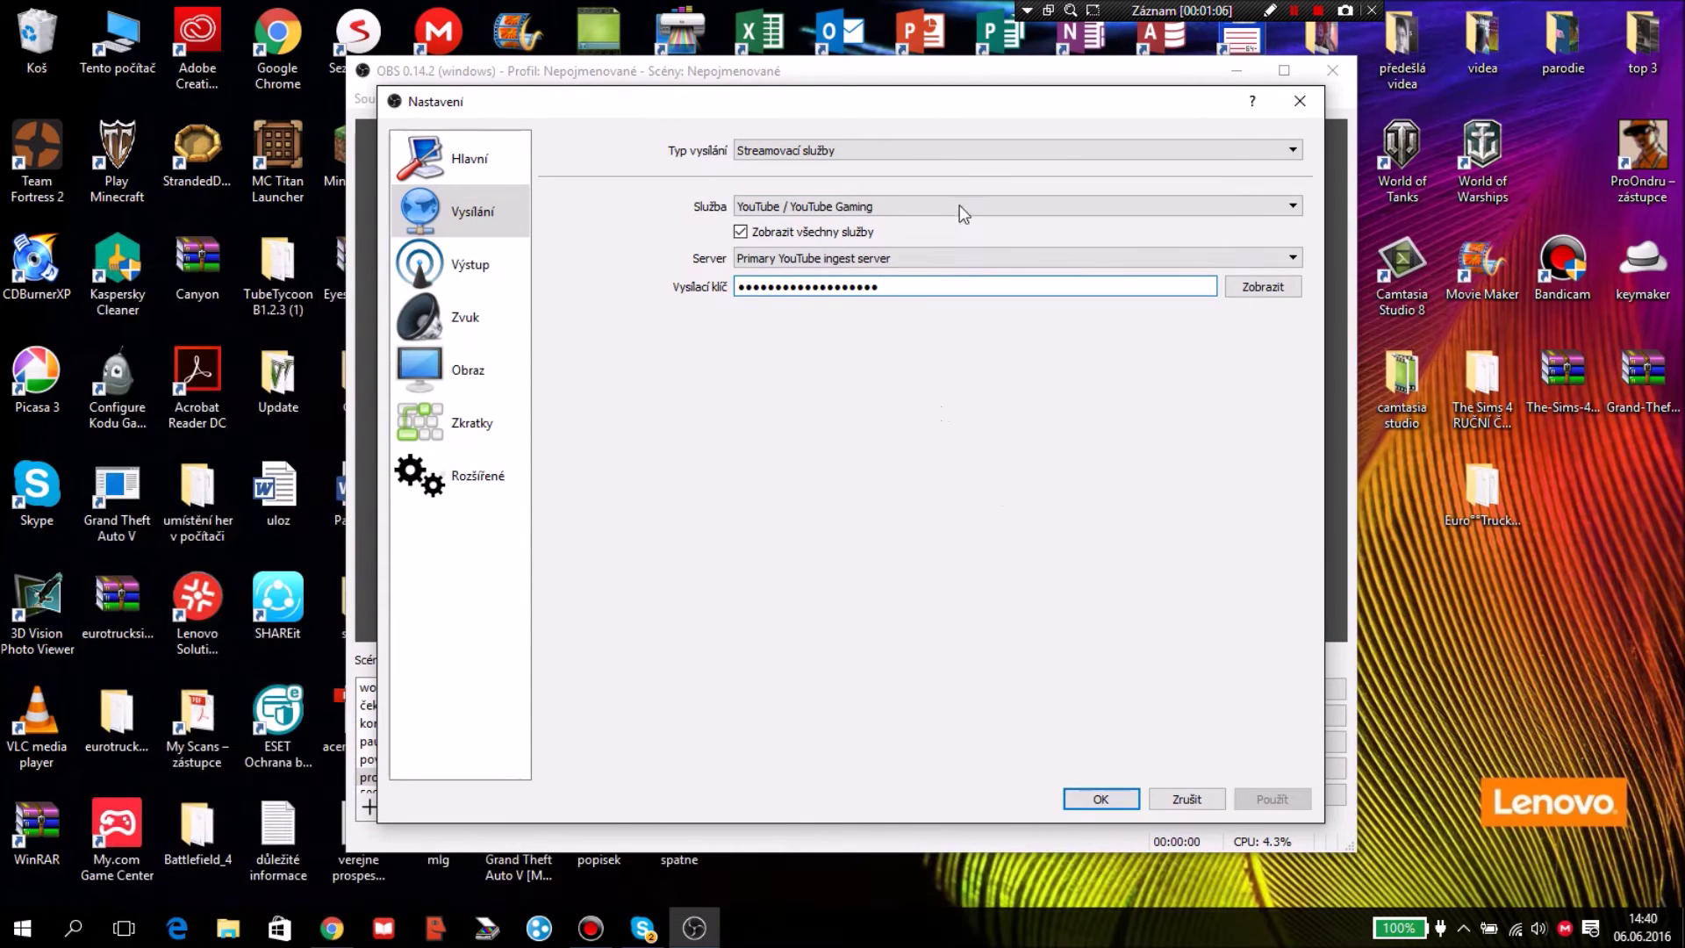
left_click(448, 274)
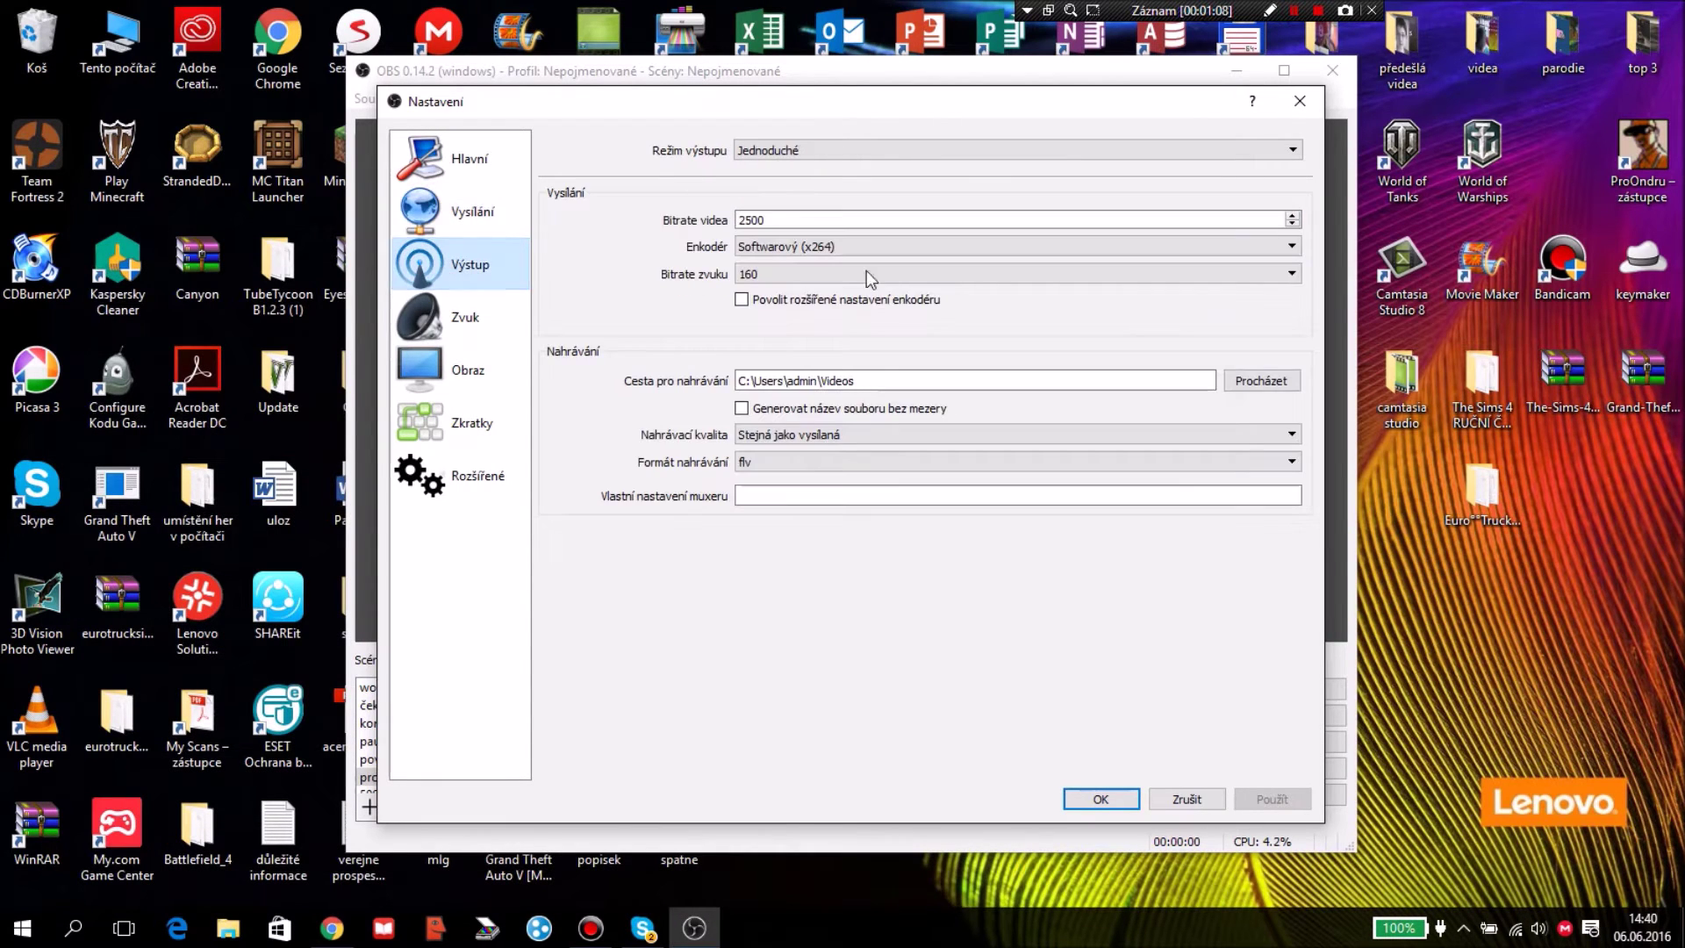
left_click_drag(715, 227, 850, 207)
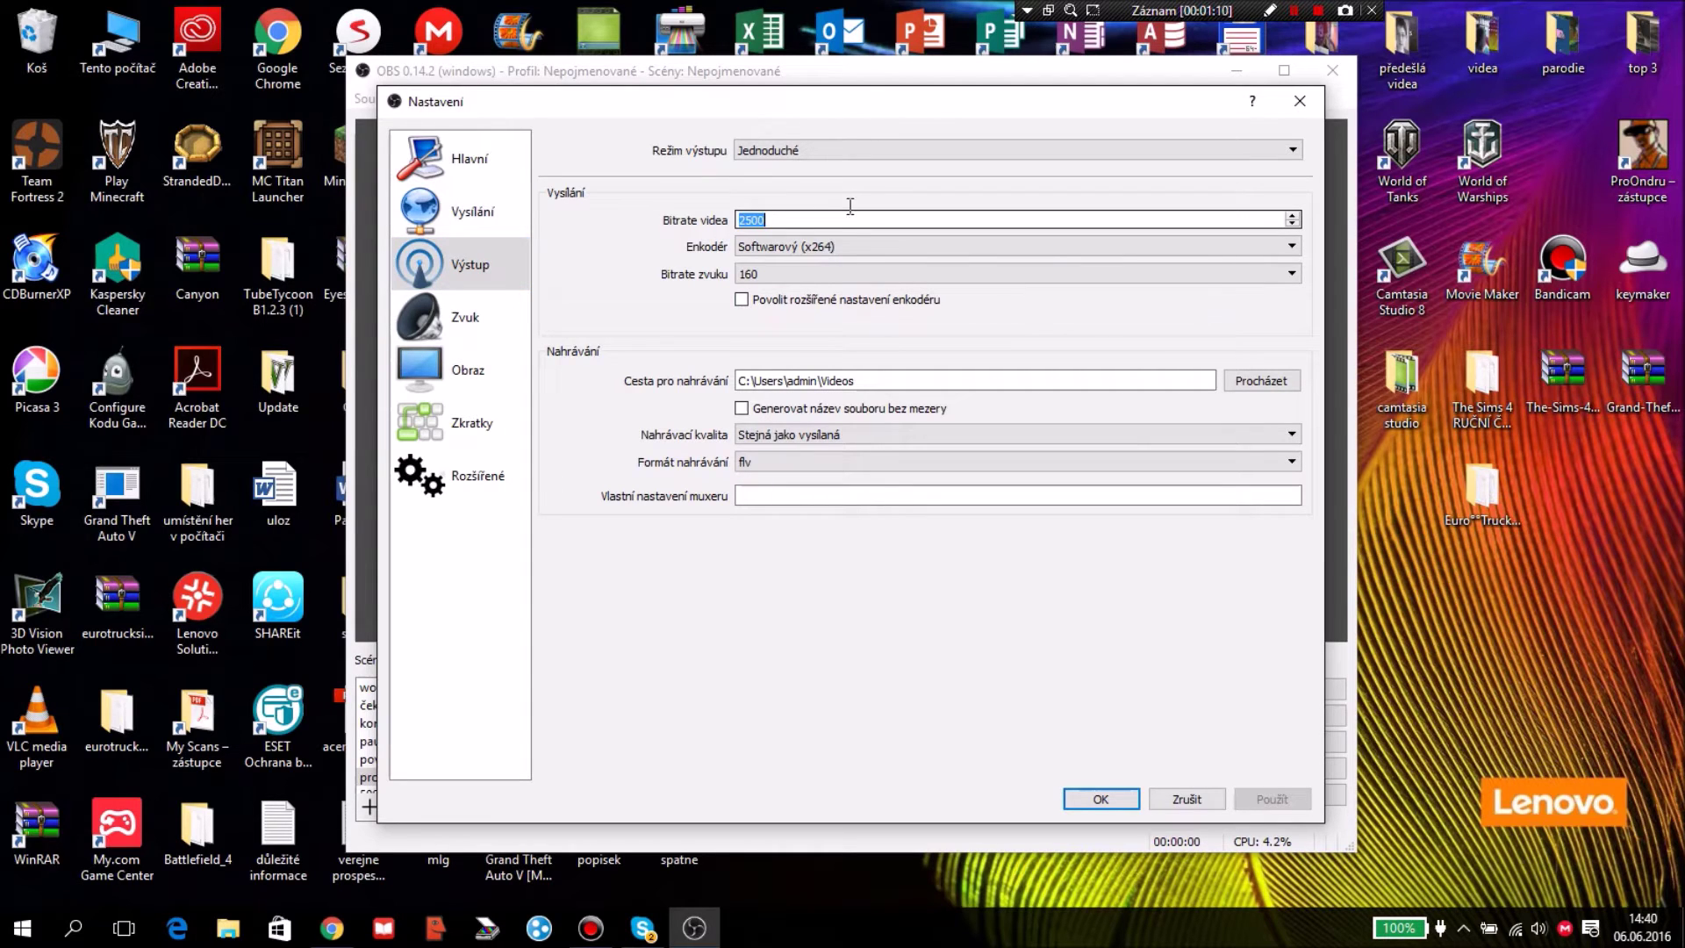
left_click(841, 221)
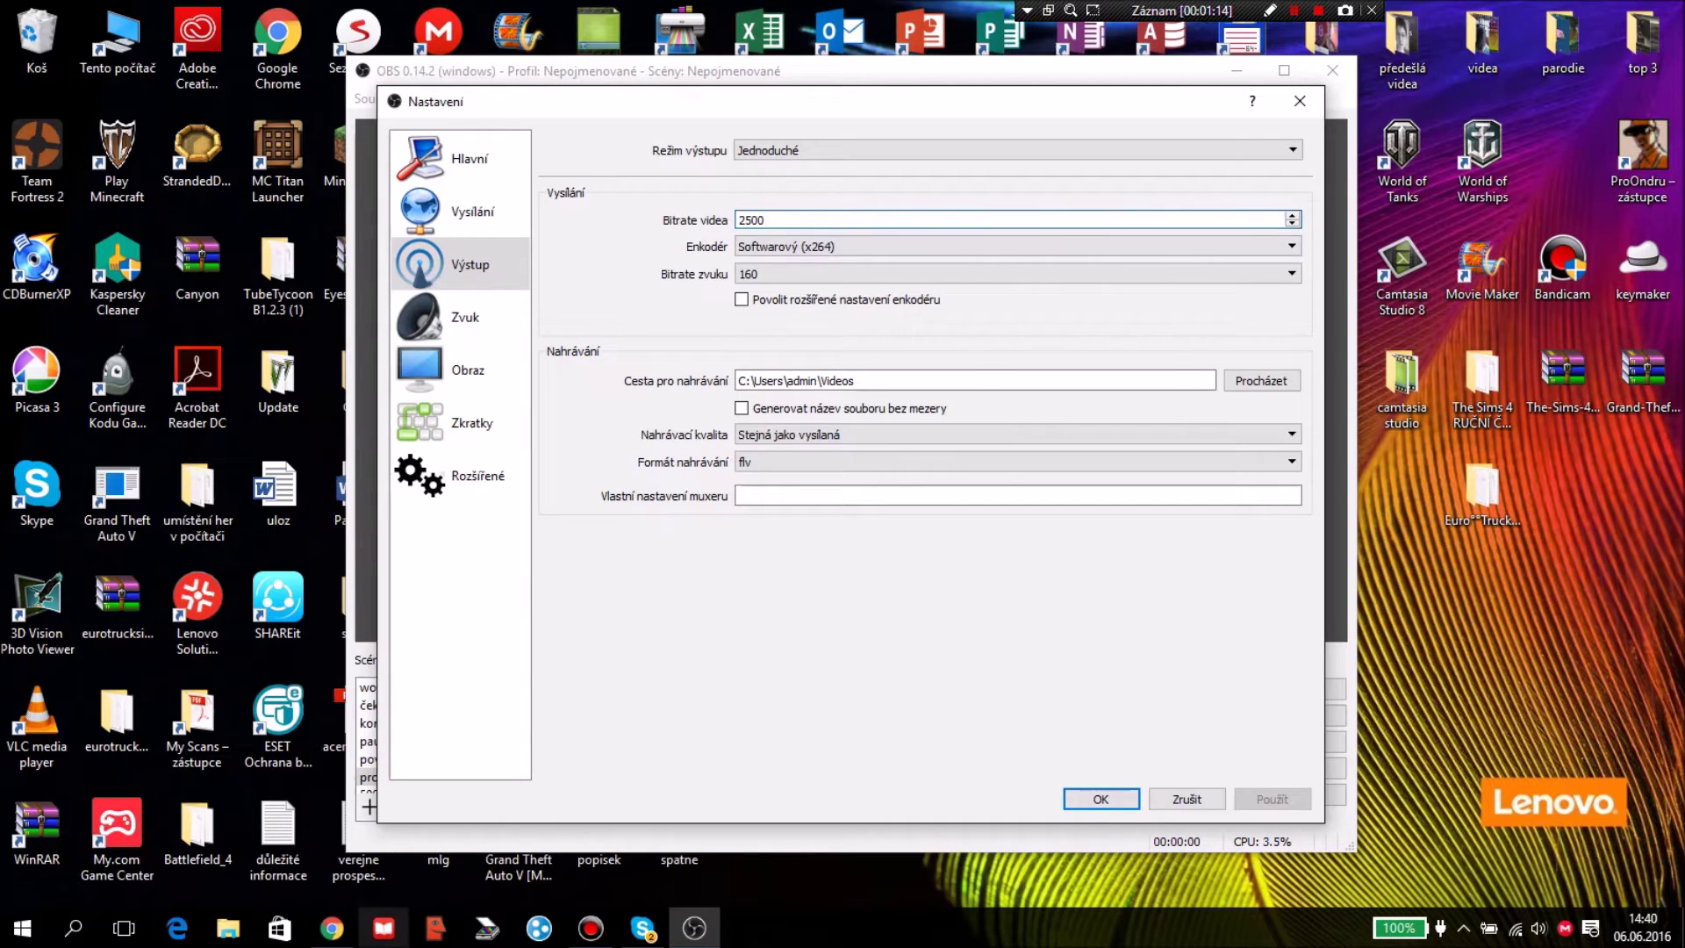
Switch to the YouTube live dashboard in the browser and open the own channel's page from there
left_click(383, 927)
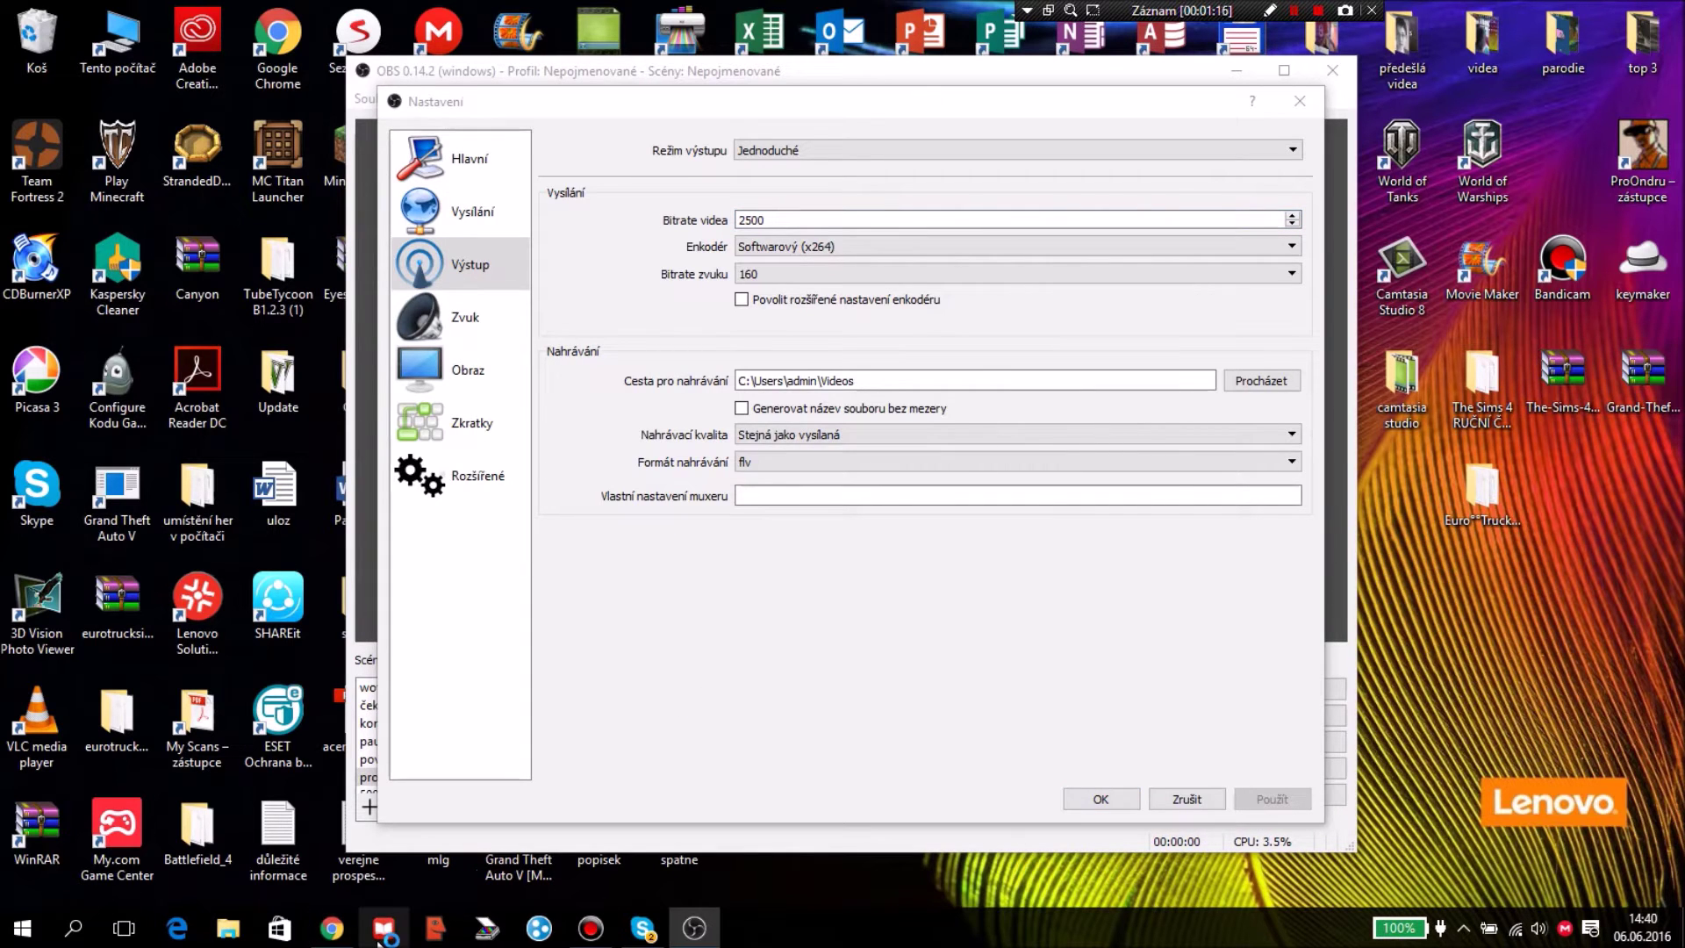
left_click(331, 928)
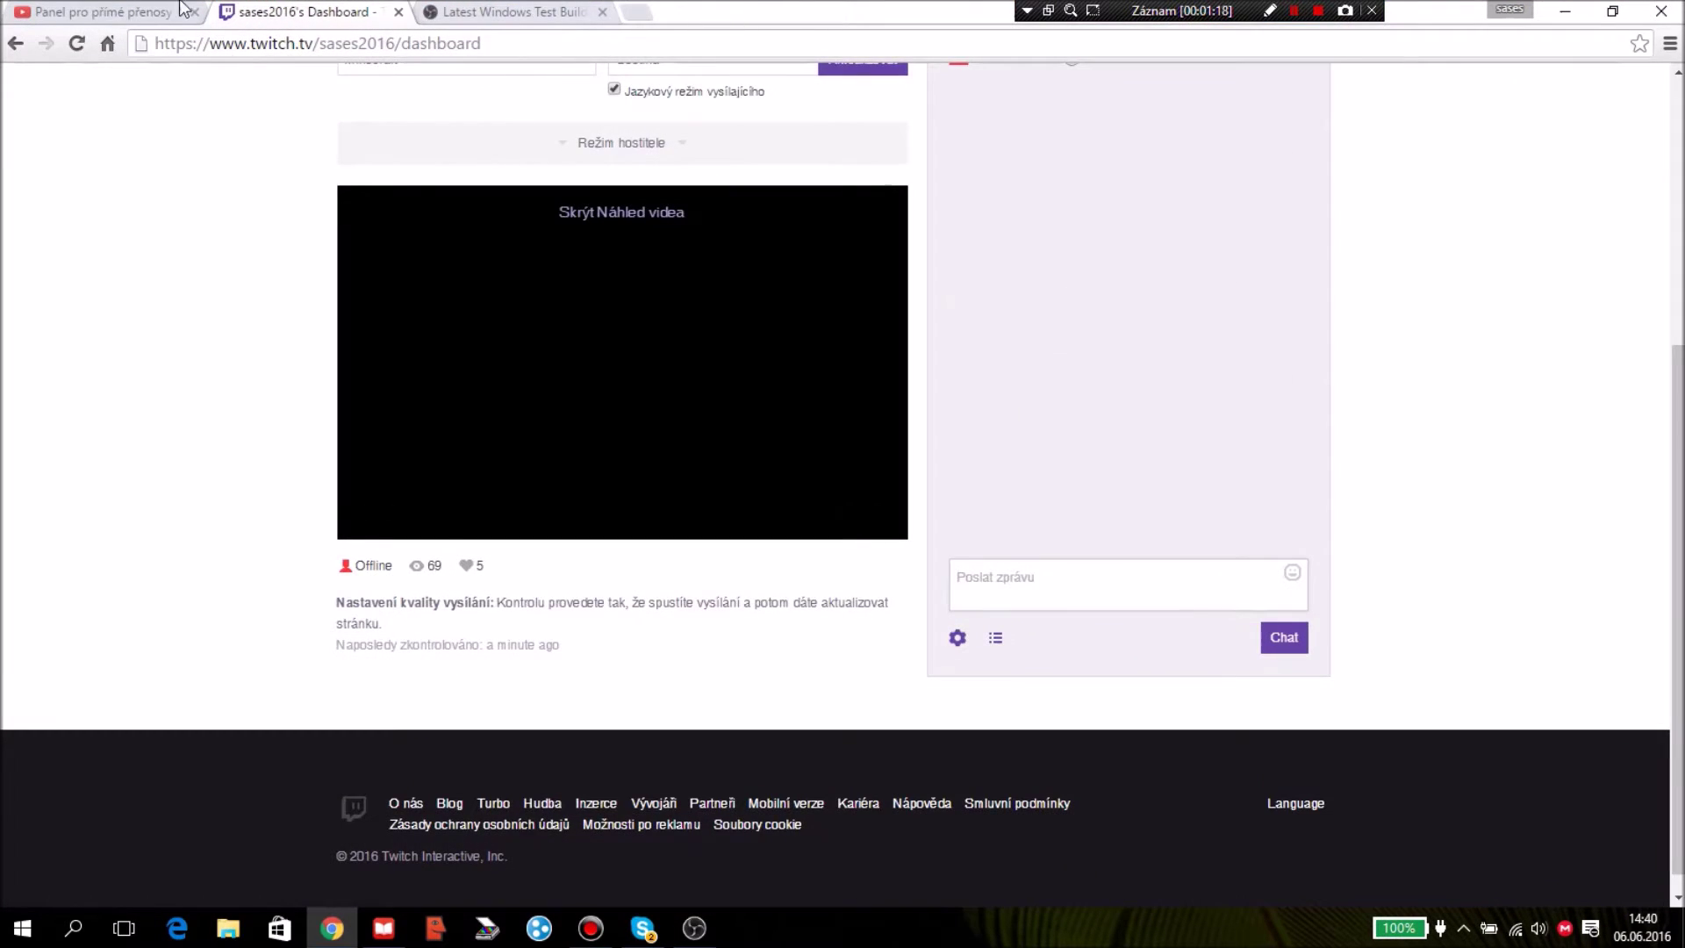
left_click(148, 11)
scroll(29, 91, "up", 7)
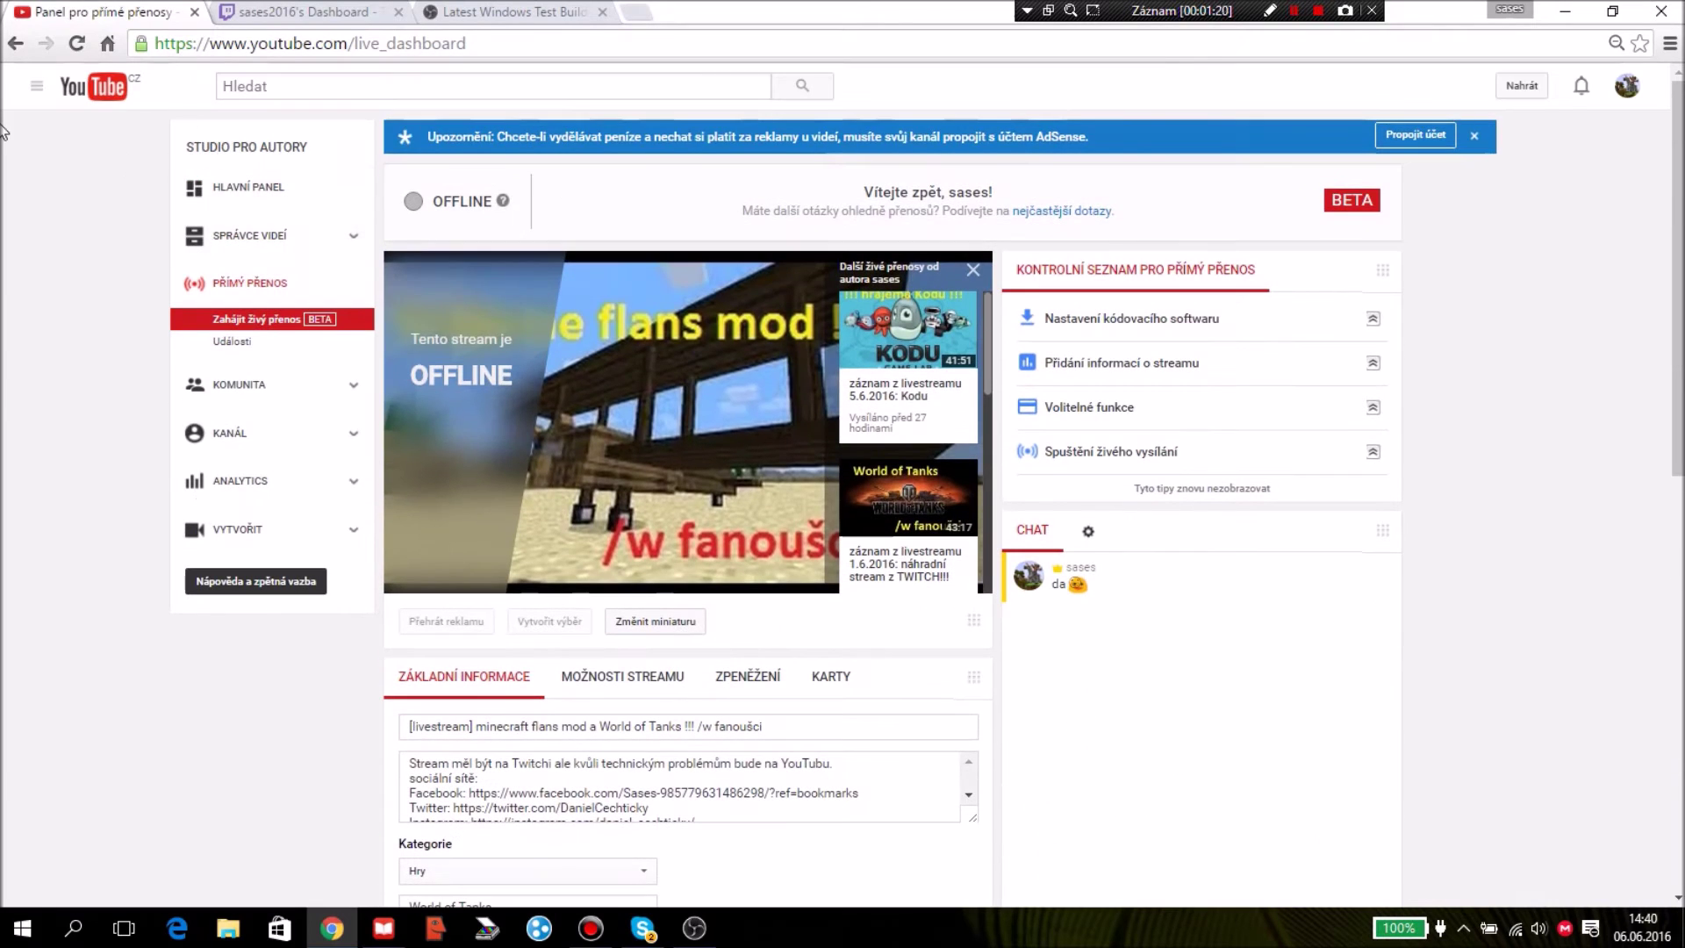
left_click(36, 86)
left_click(77, 158)
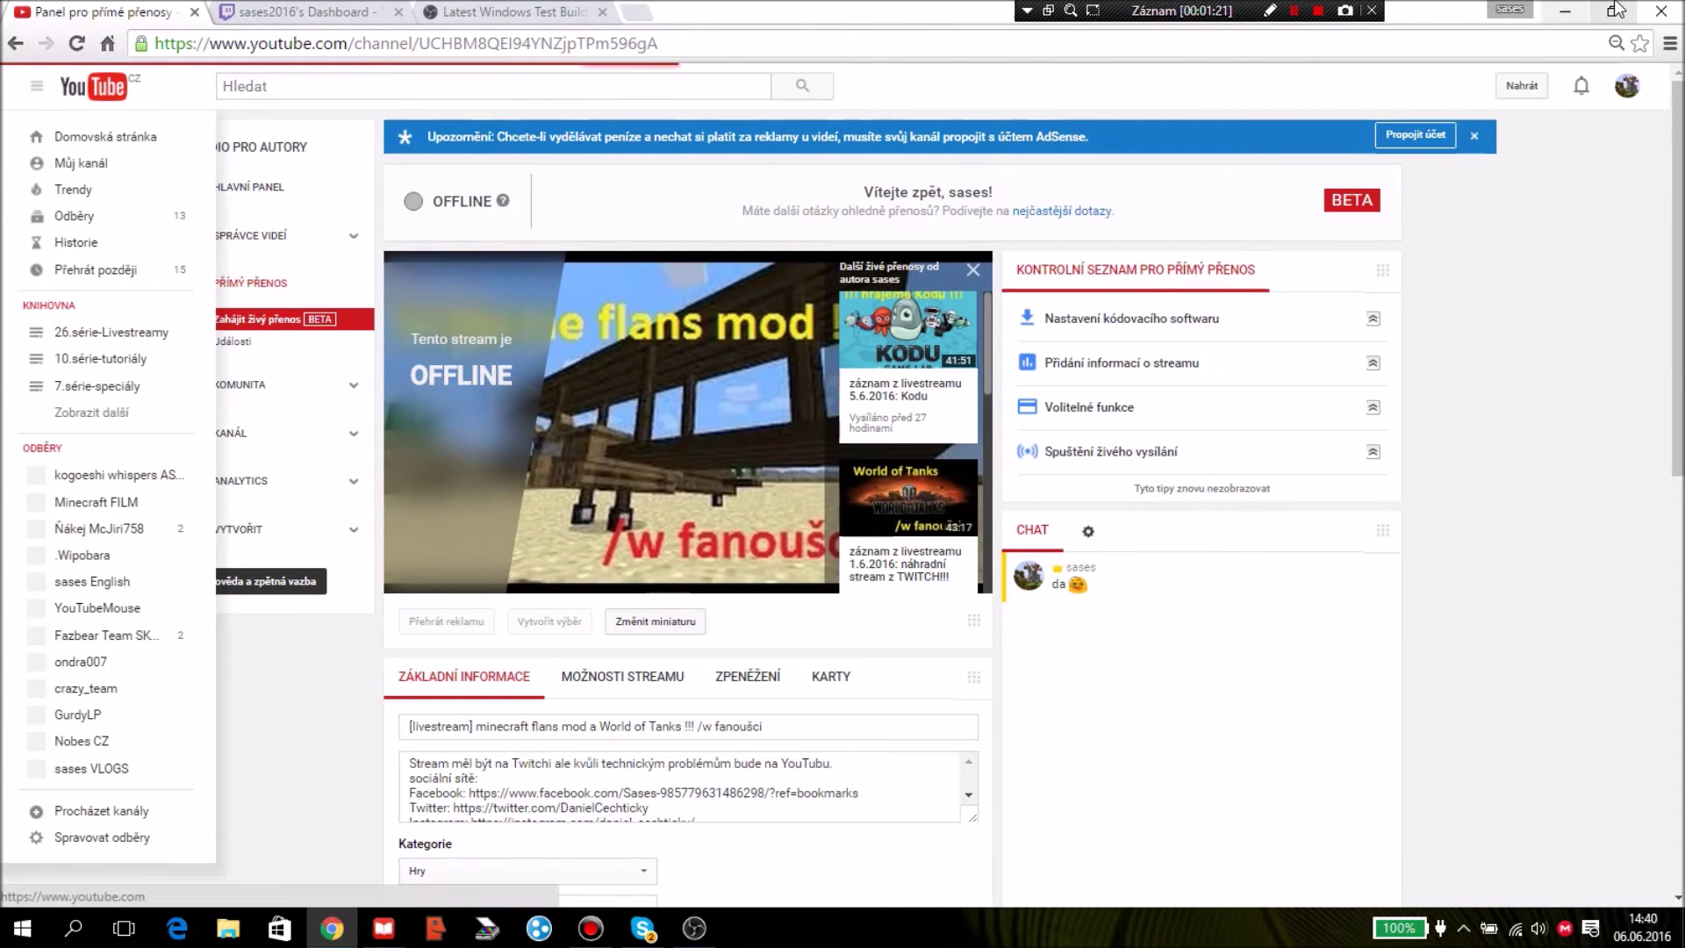
Switch back to the OBS output settings and review the available encoders and the video bitrate
left_click(1565, 11)
left_click(1152, 257)
left_click(1133, 246)
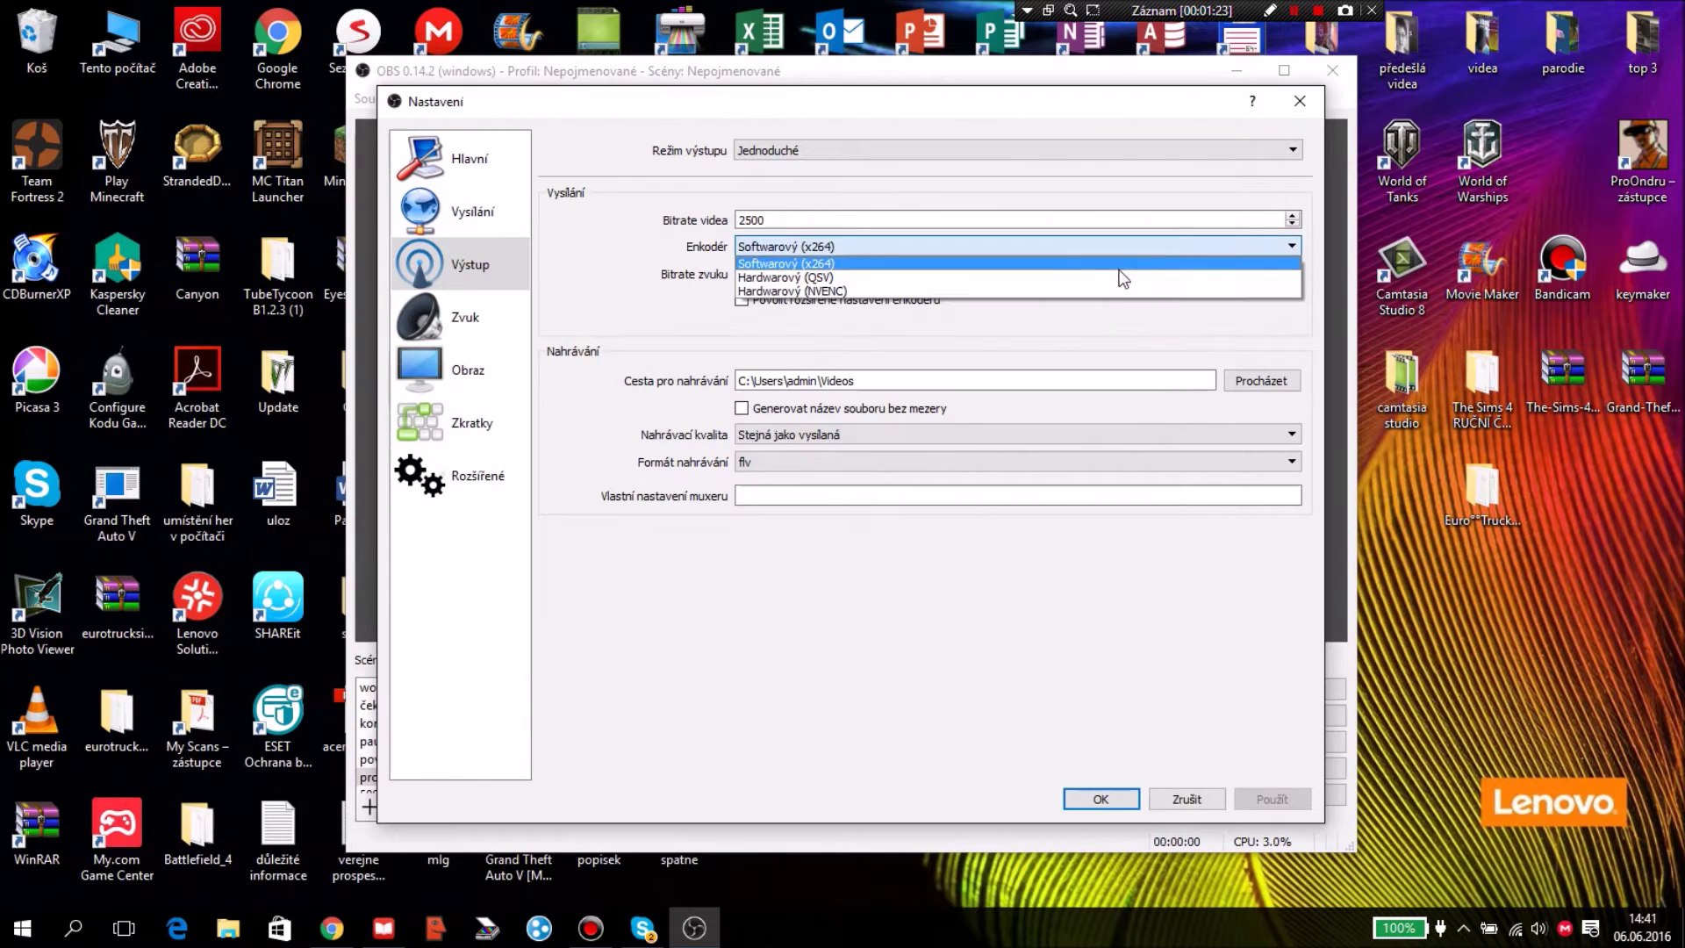
left_click(919, 251)
left_click(775, 217)
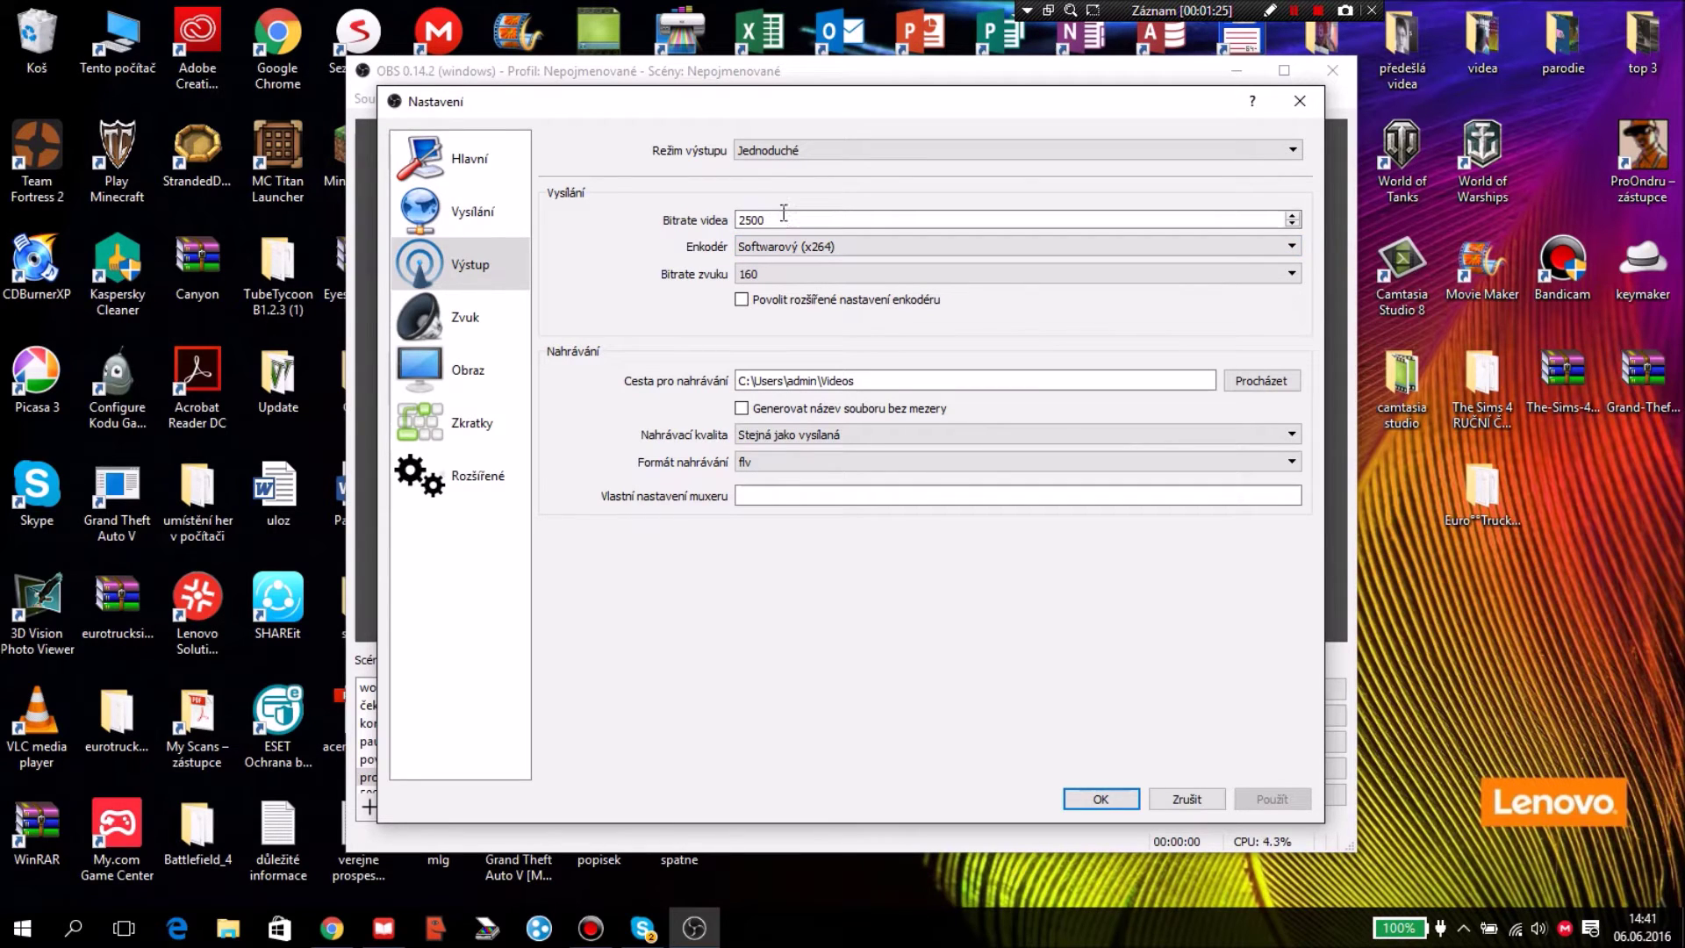
left_click_drag(777, 217, 739, 219)
left_click(809, 214)
left_click(787, 213)
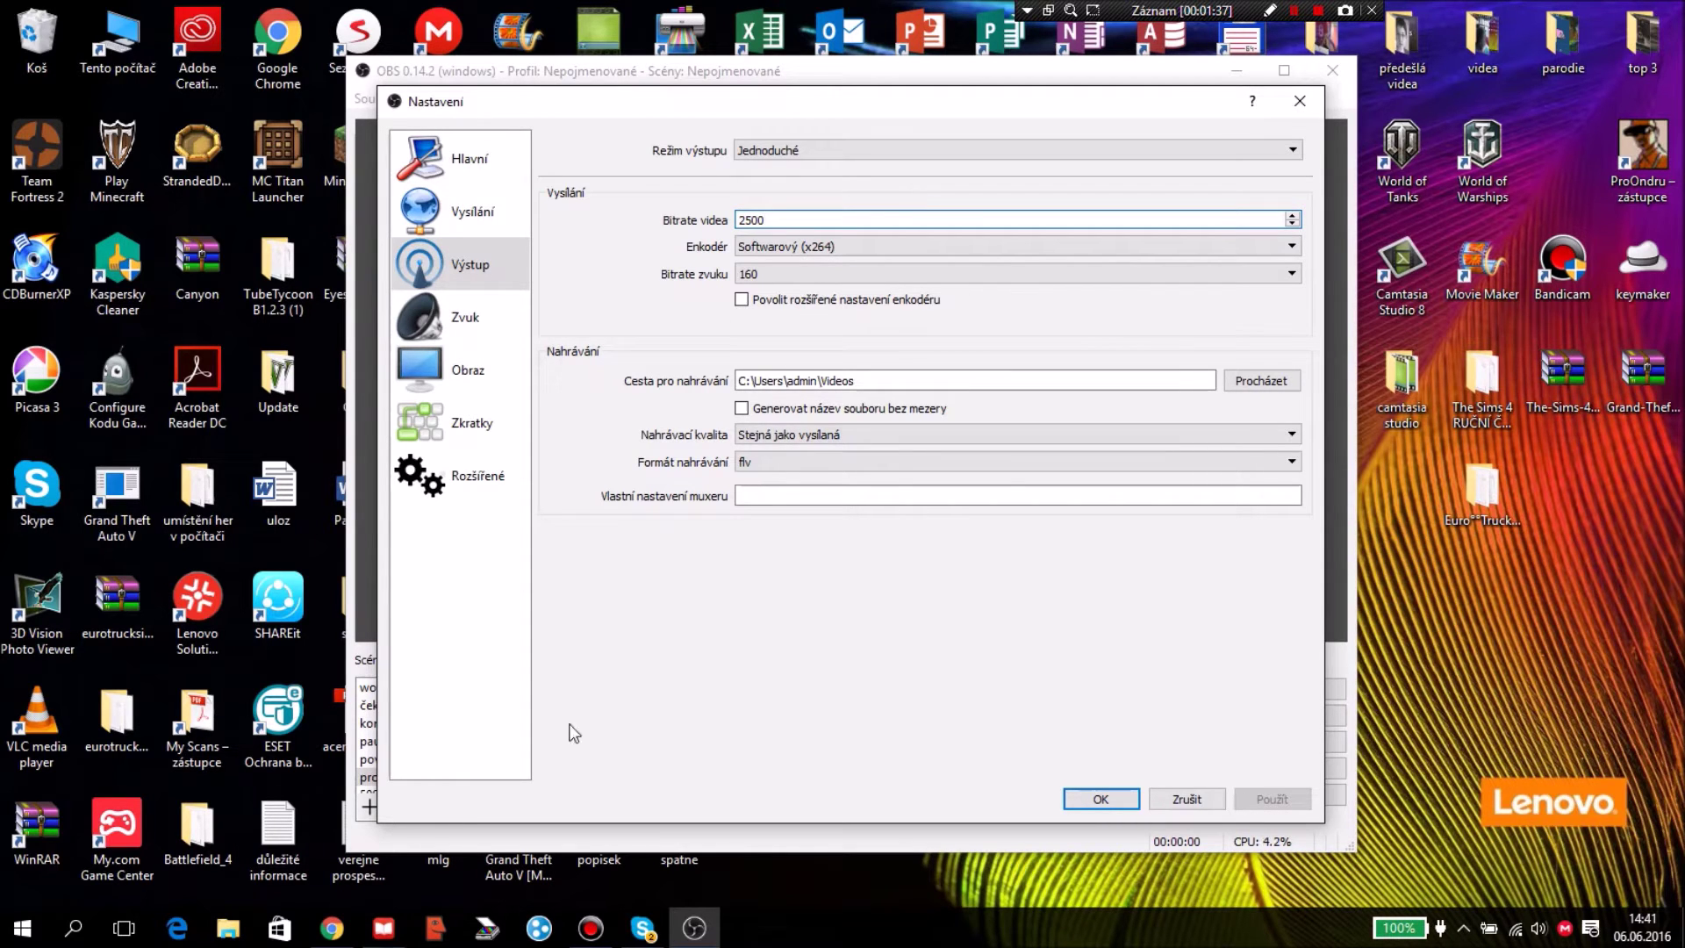
Switch to the browser and reload the YouTube channel page
left_click(332, 928)
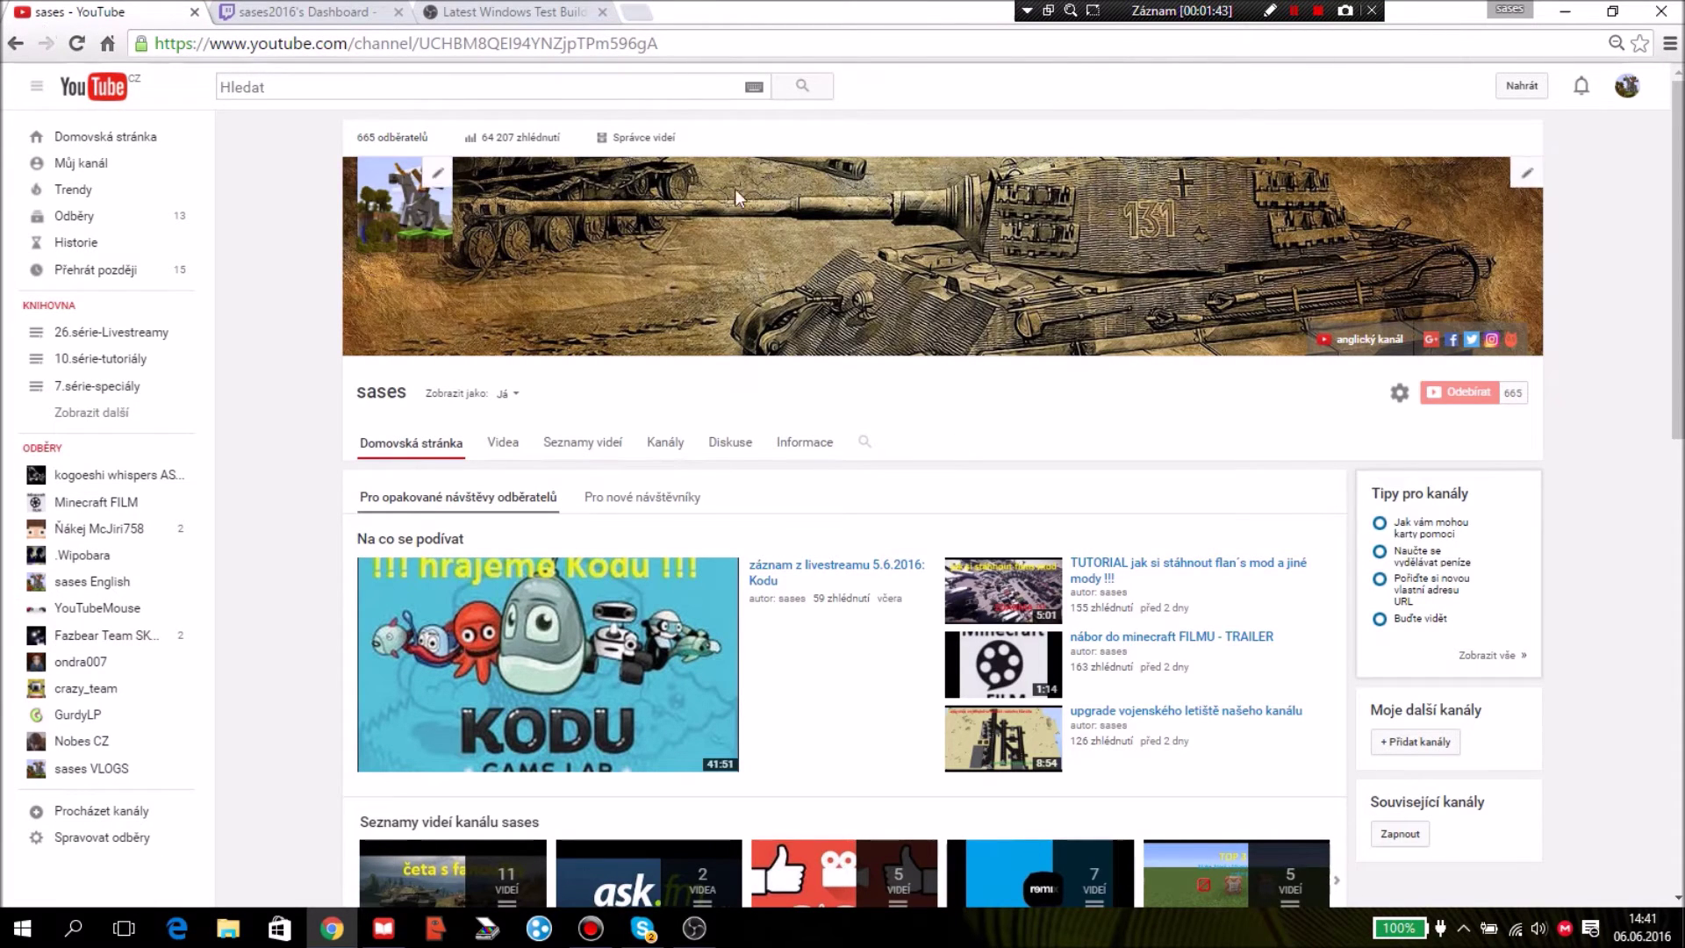
left_click(180, 168)
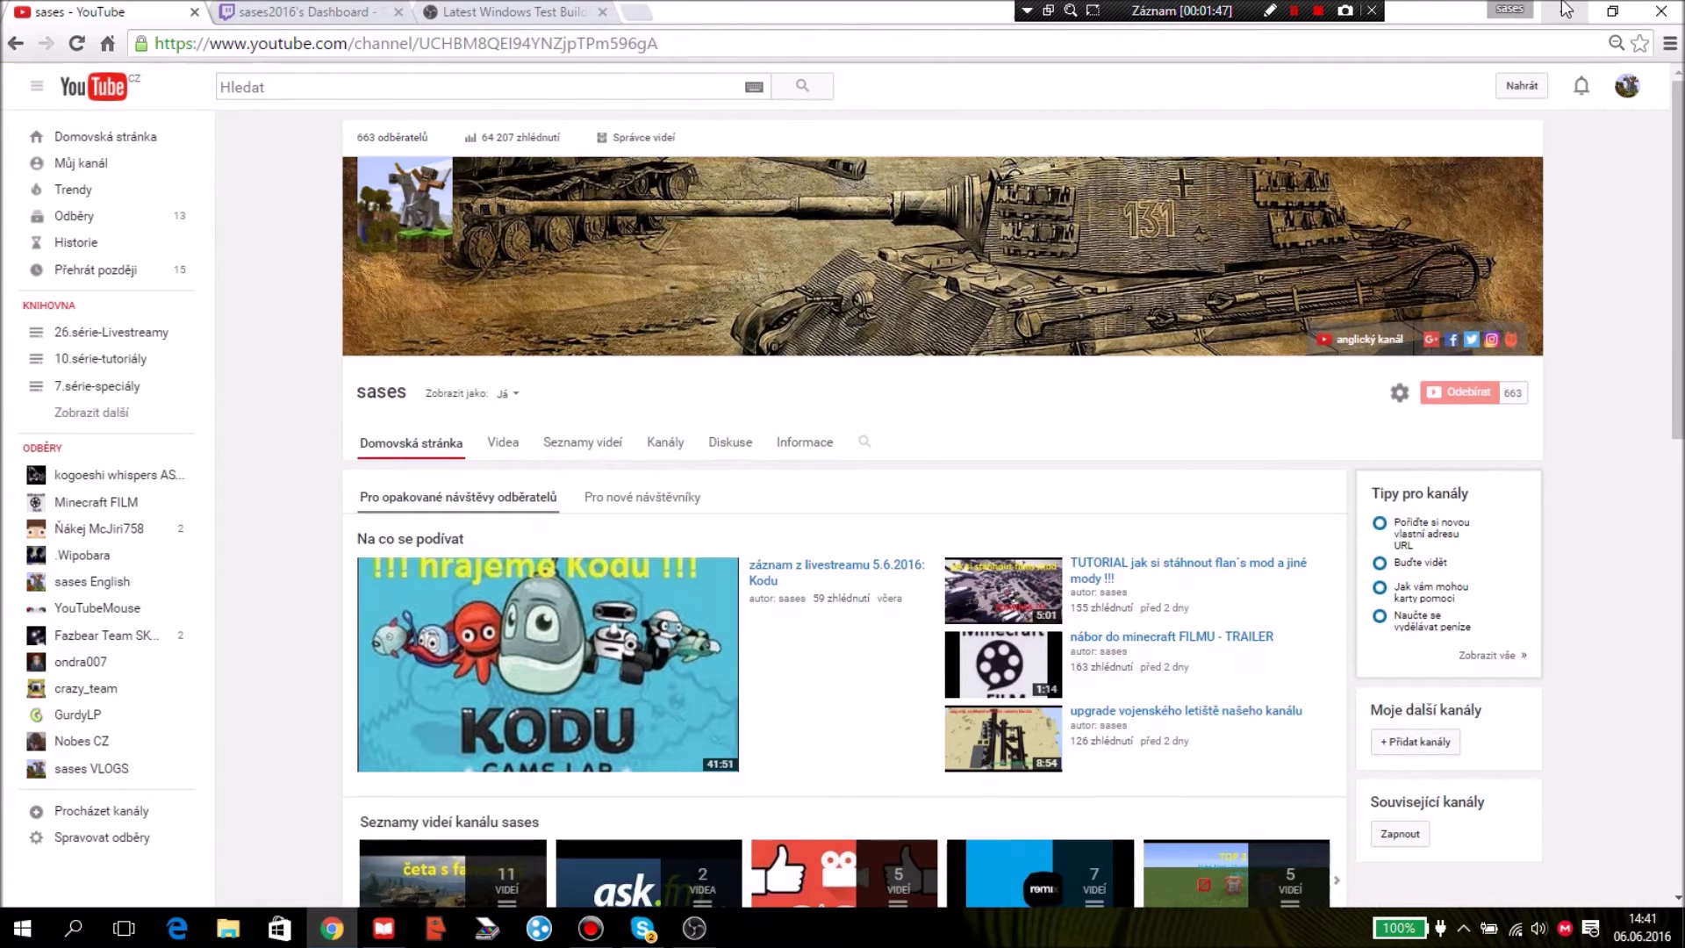
left_click(1565, 11)
left_click(331, 928)
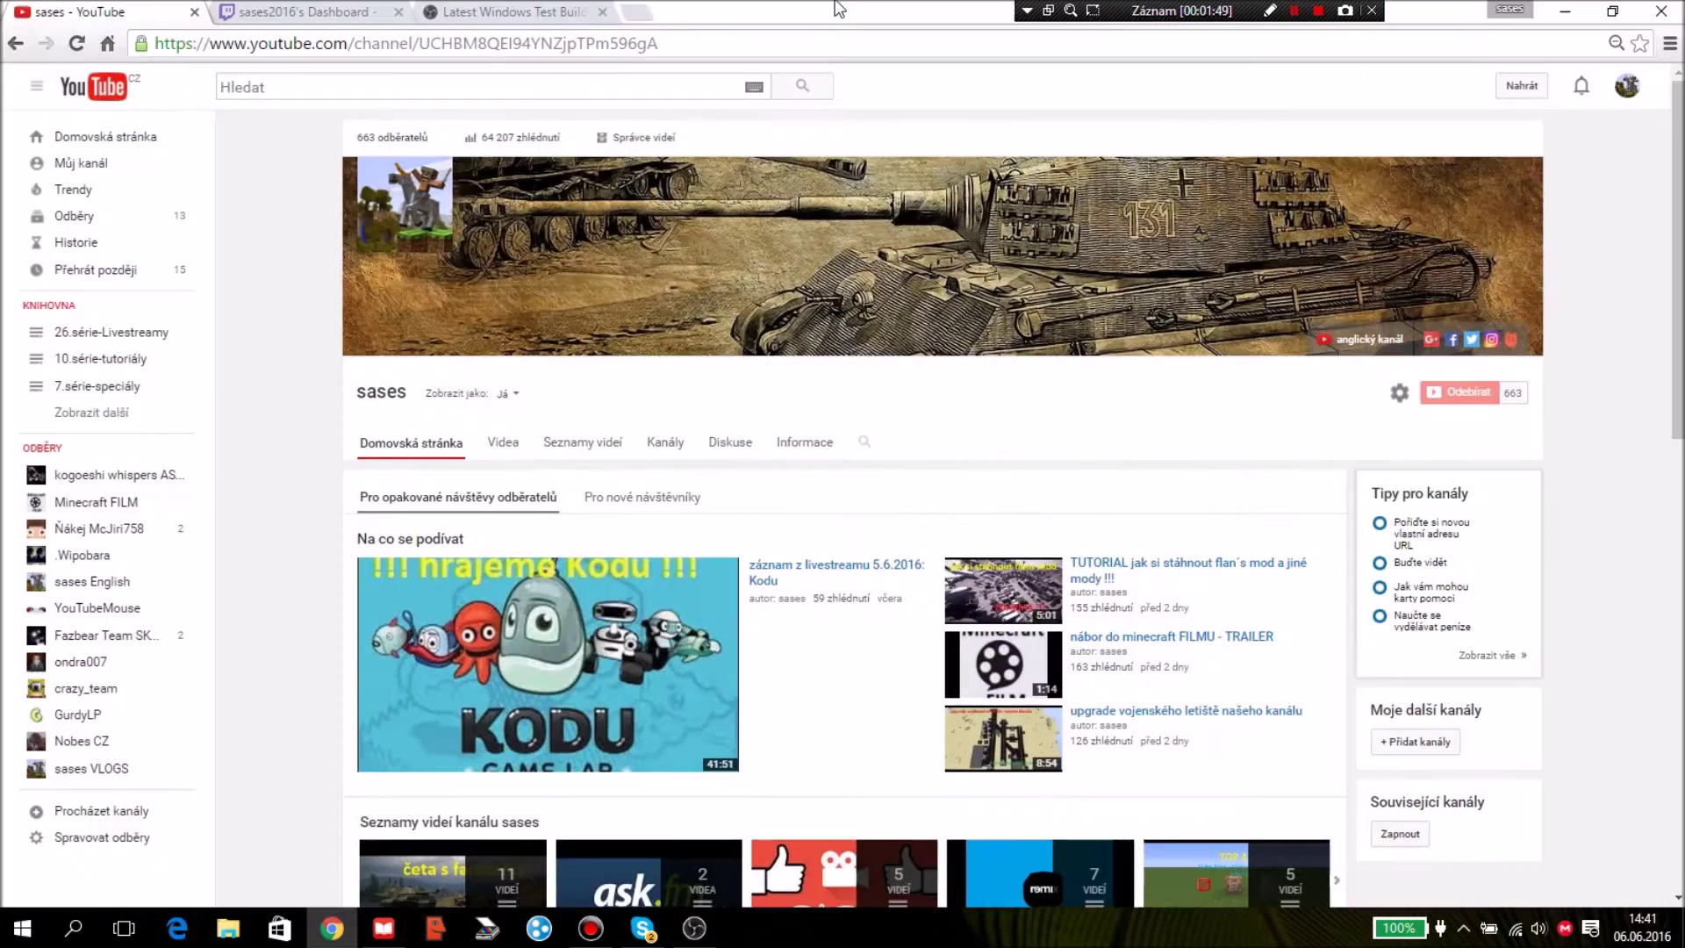
Open the YouTube live dashboard through Správce videí and examine its stream options and encoder settings
left_click(632, 140)
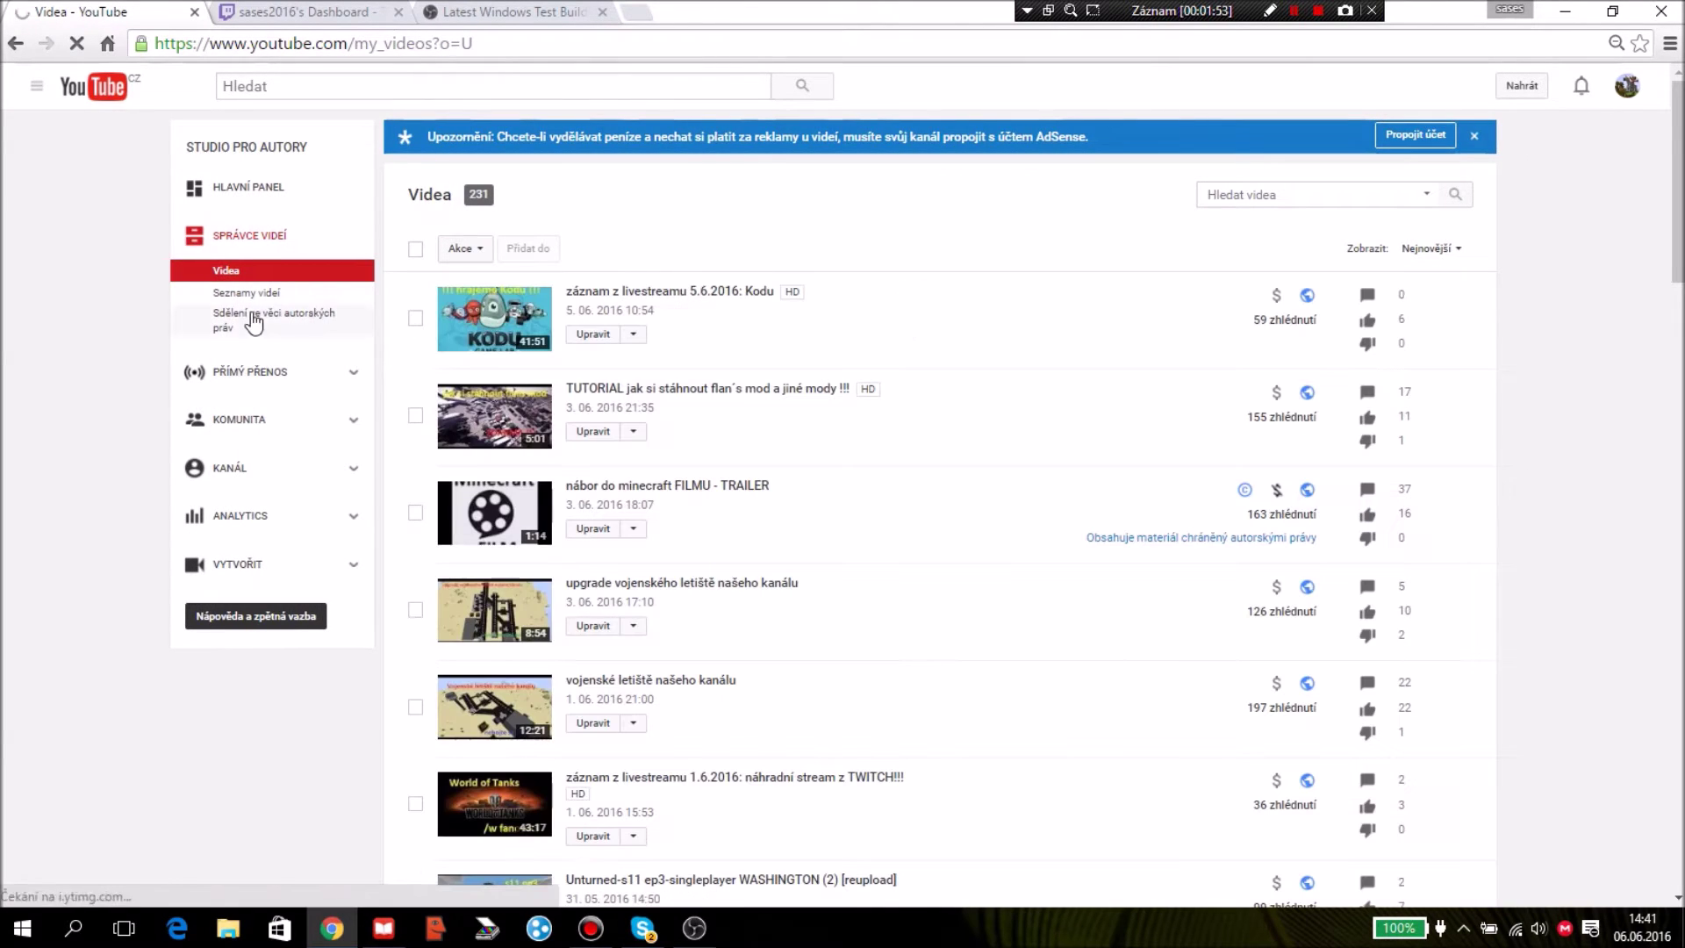
left_click(281, 355)
scroll(1053, 298, "down", 6)
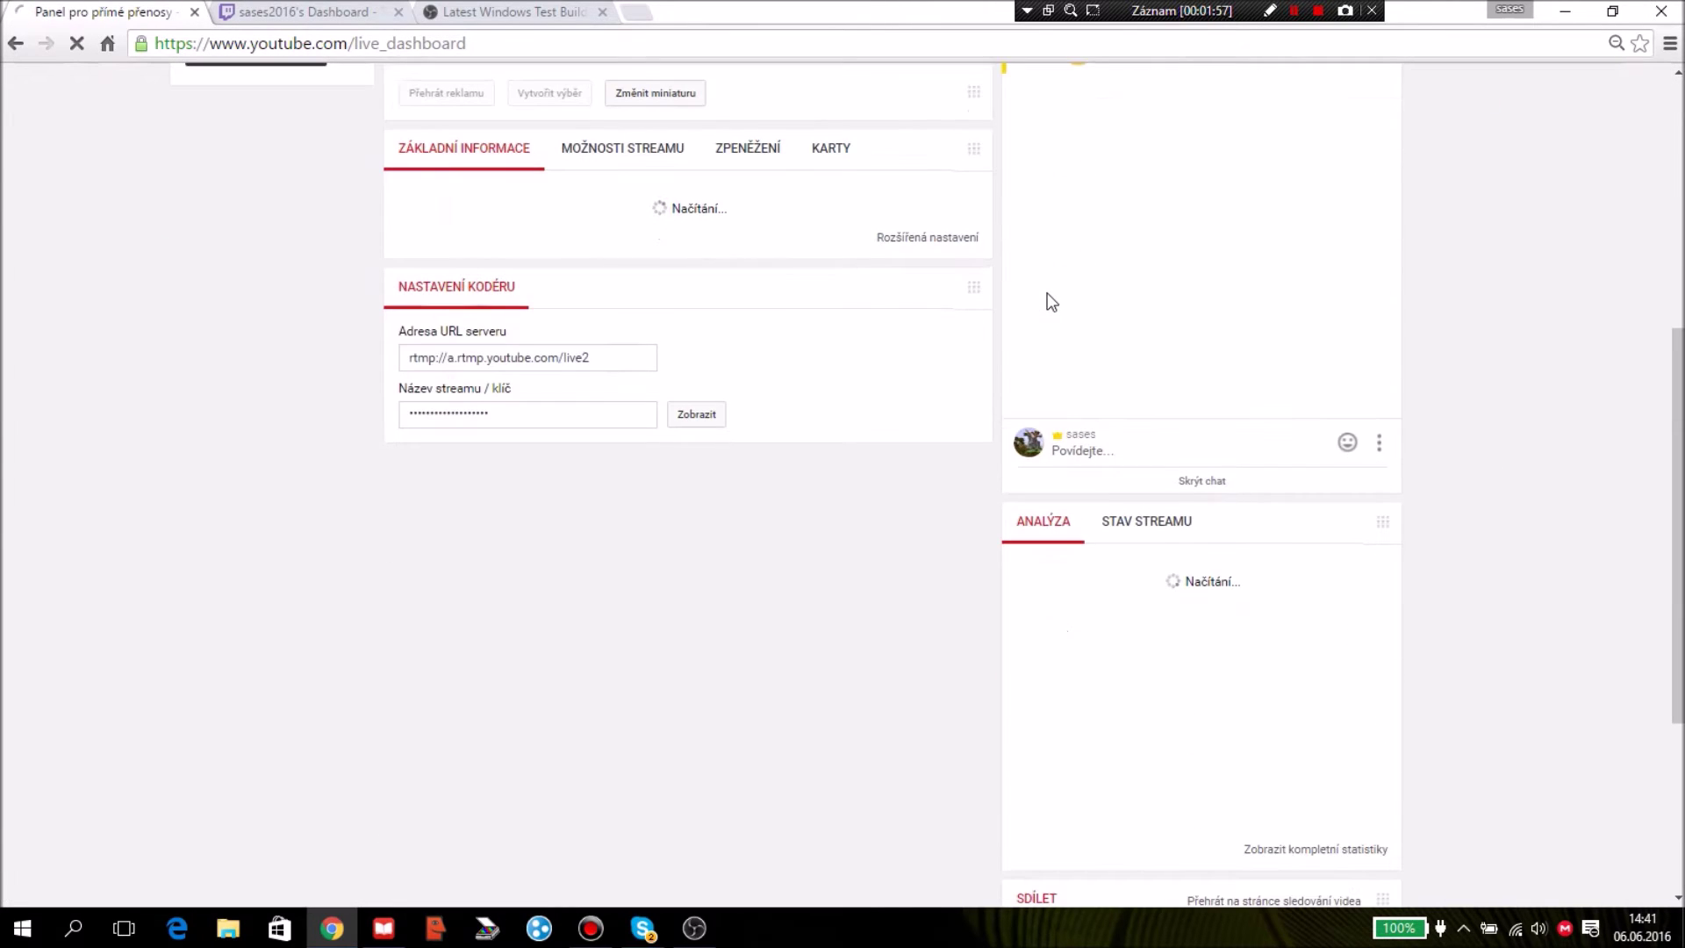
scroll(1051, 302, "up", 4)
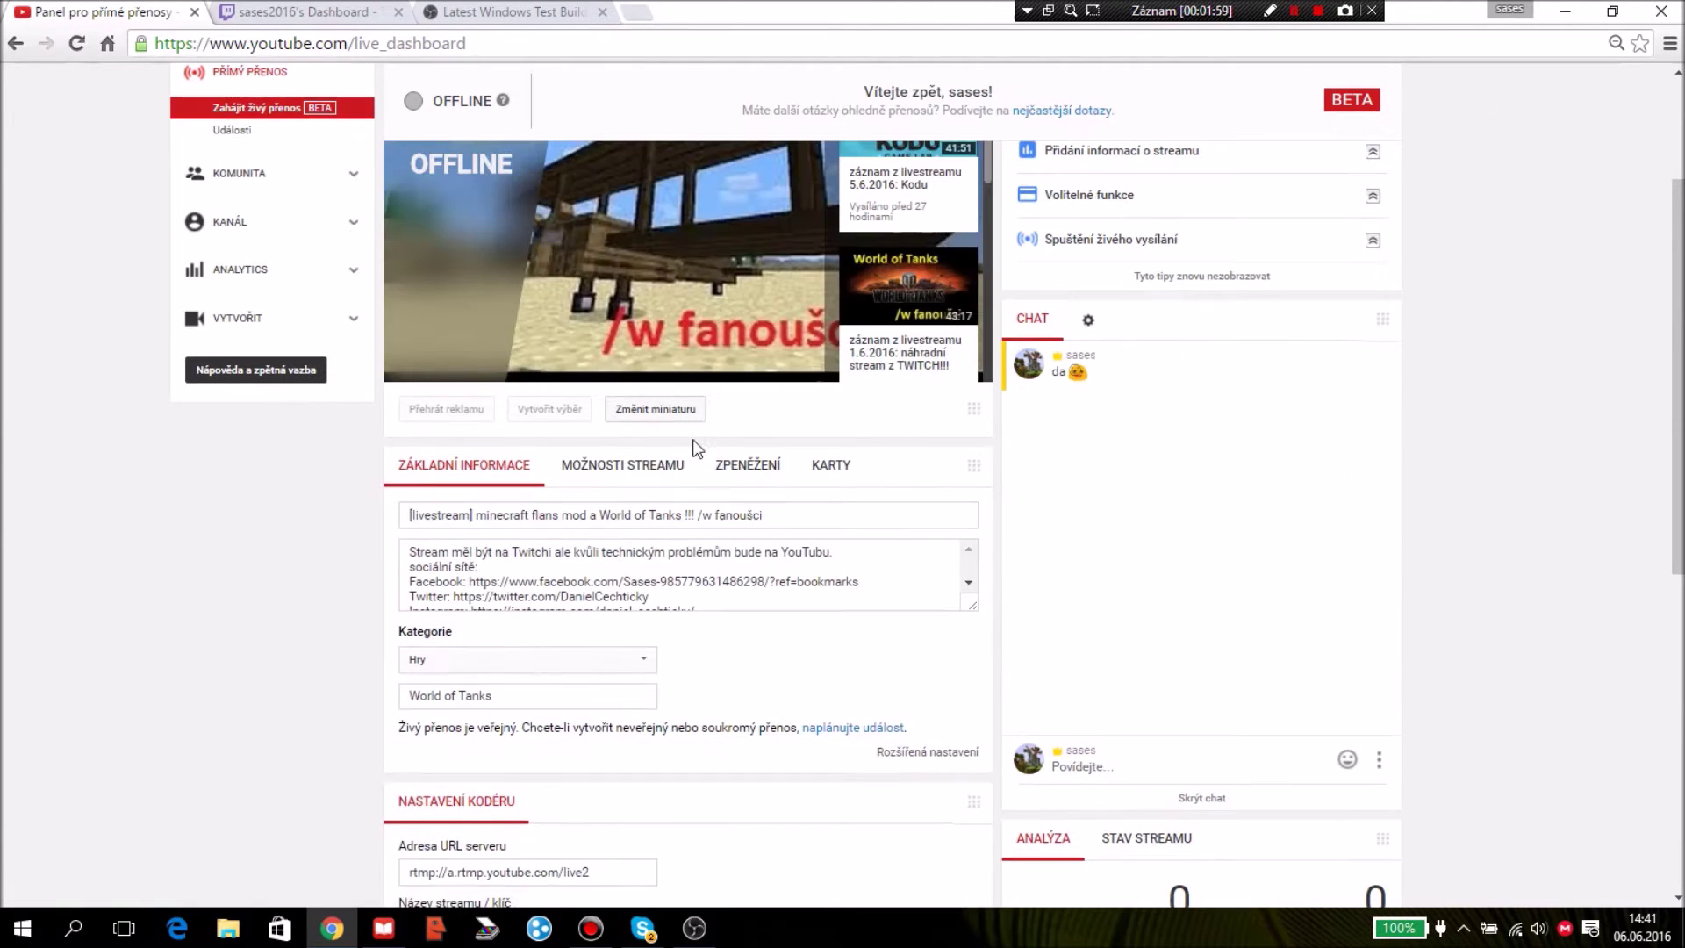
left_click(624, 465)
scroll(625, 448, "down", 5)
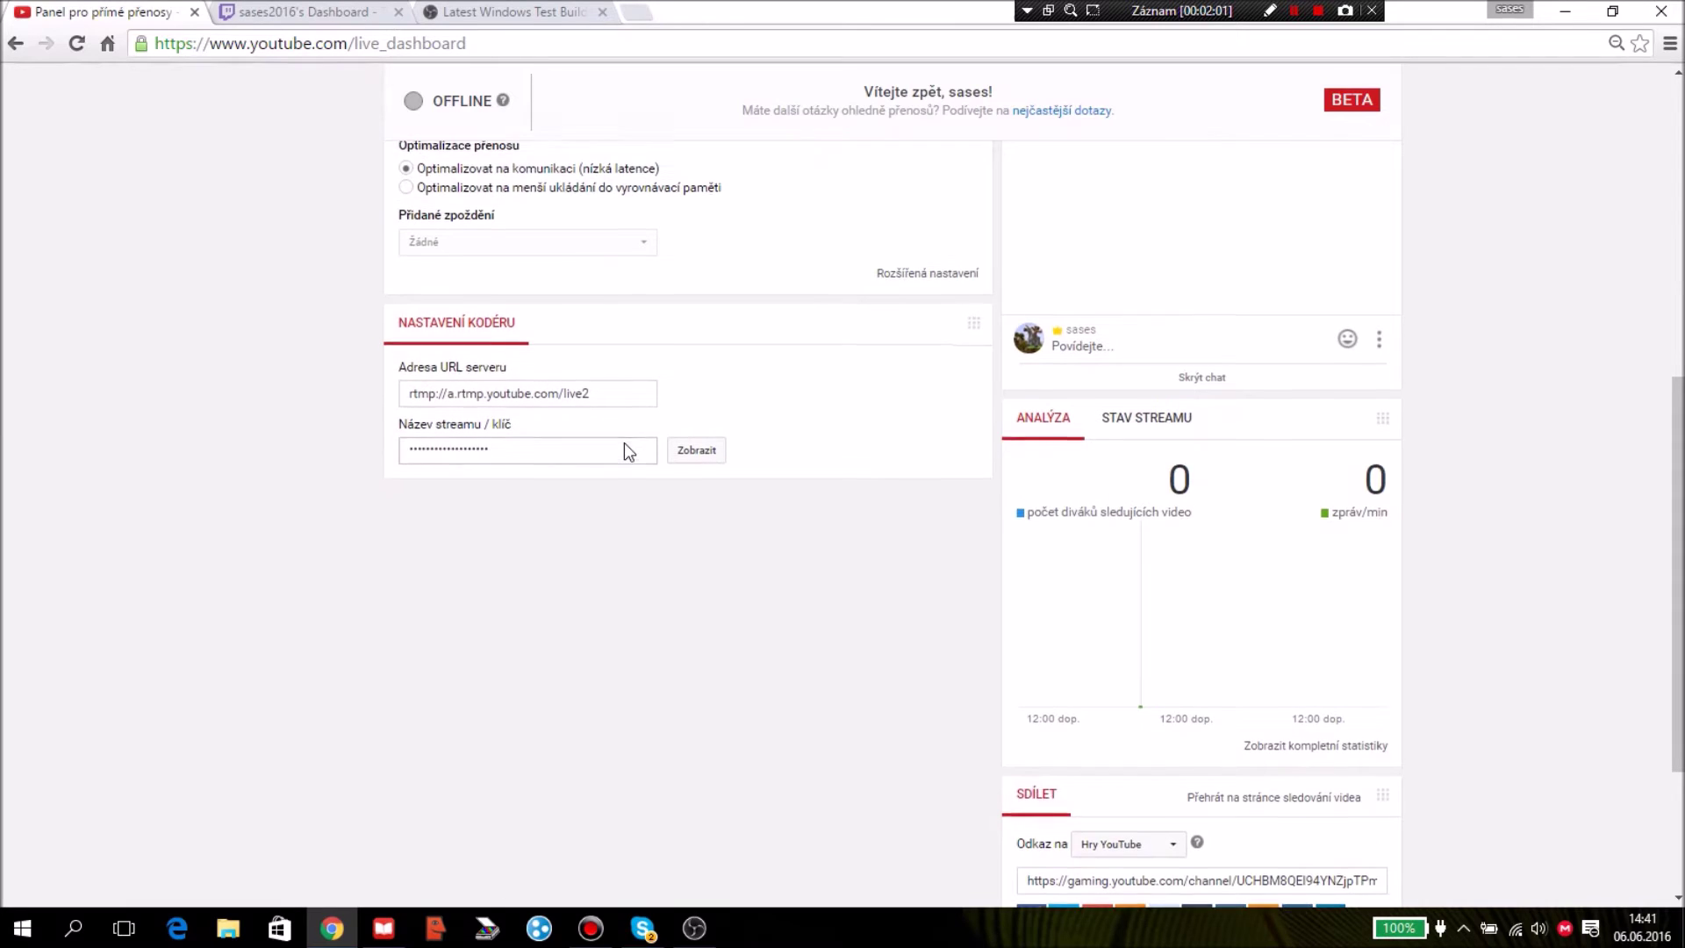
scroll(624, 442, "up", 2)
scroll(624, 444, "up", 3)
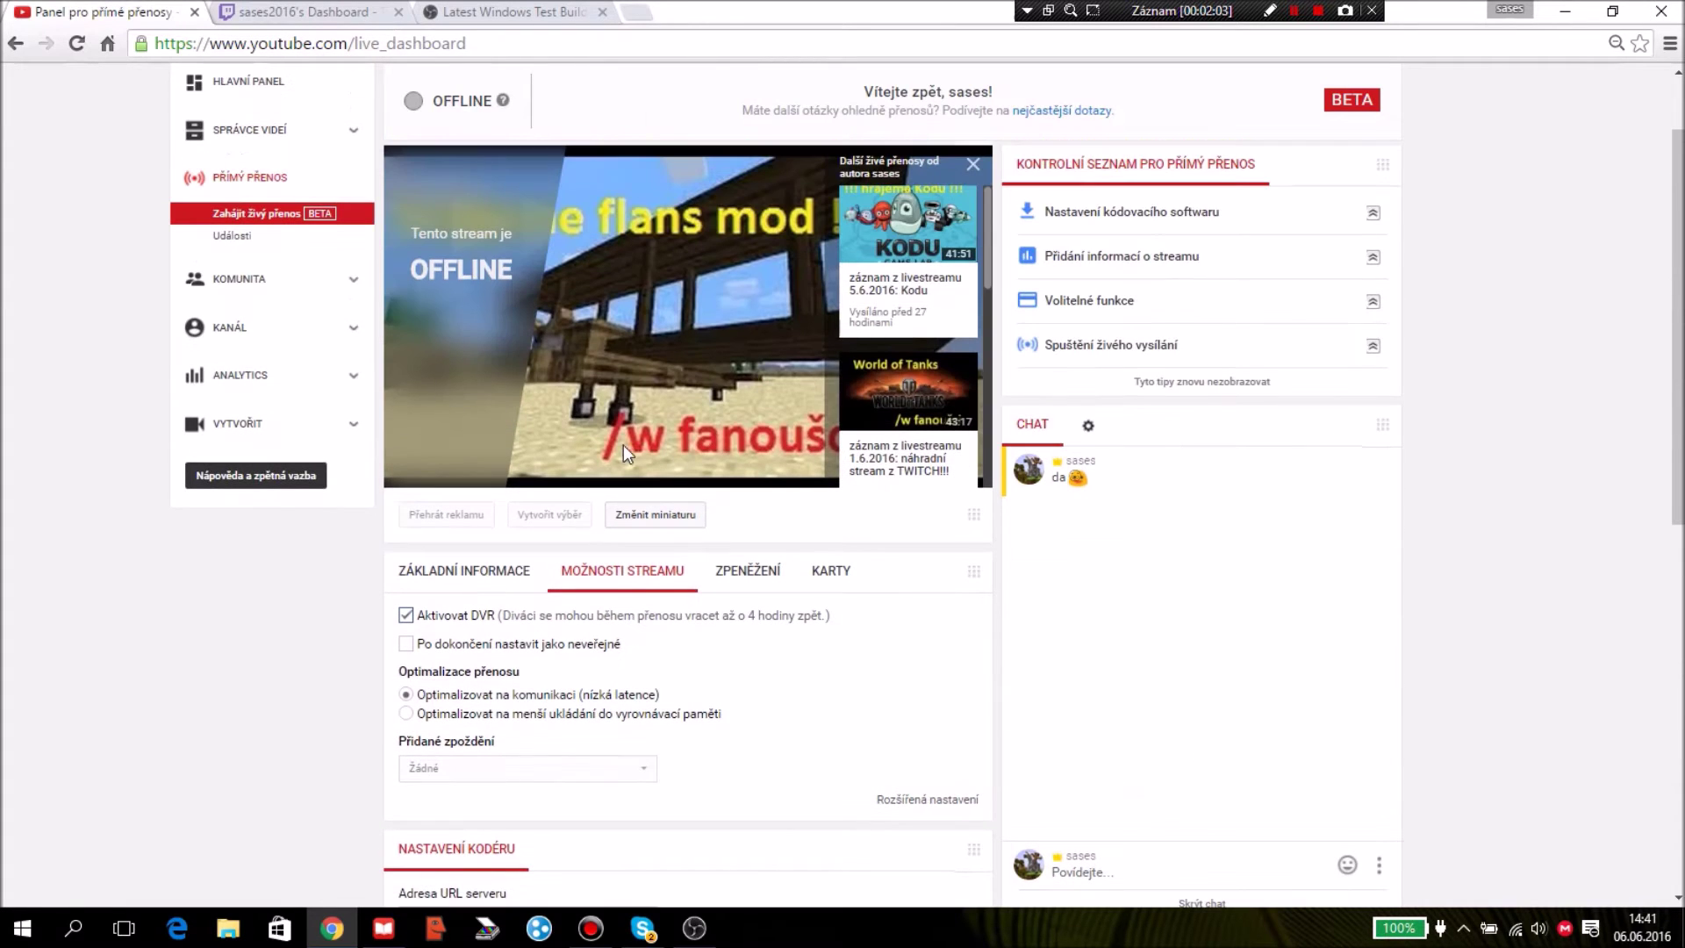
Start a new live event in the Události section, with "blabla" as both its title and description
left_click(293, 243)
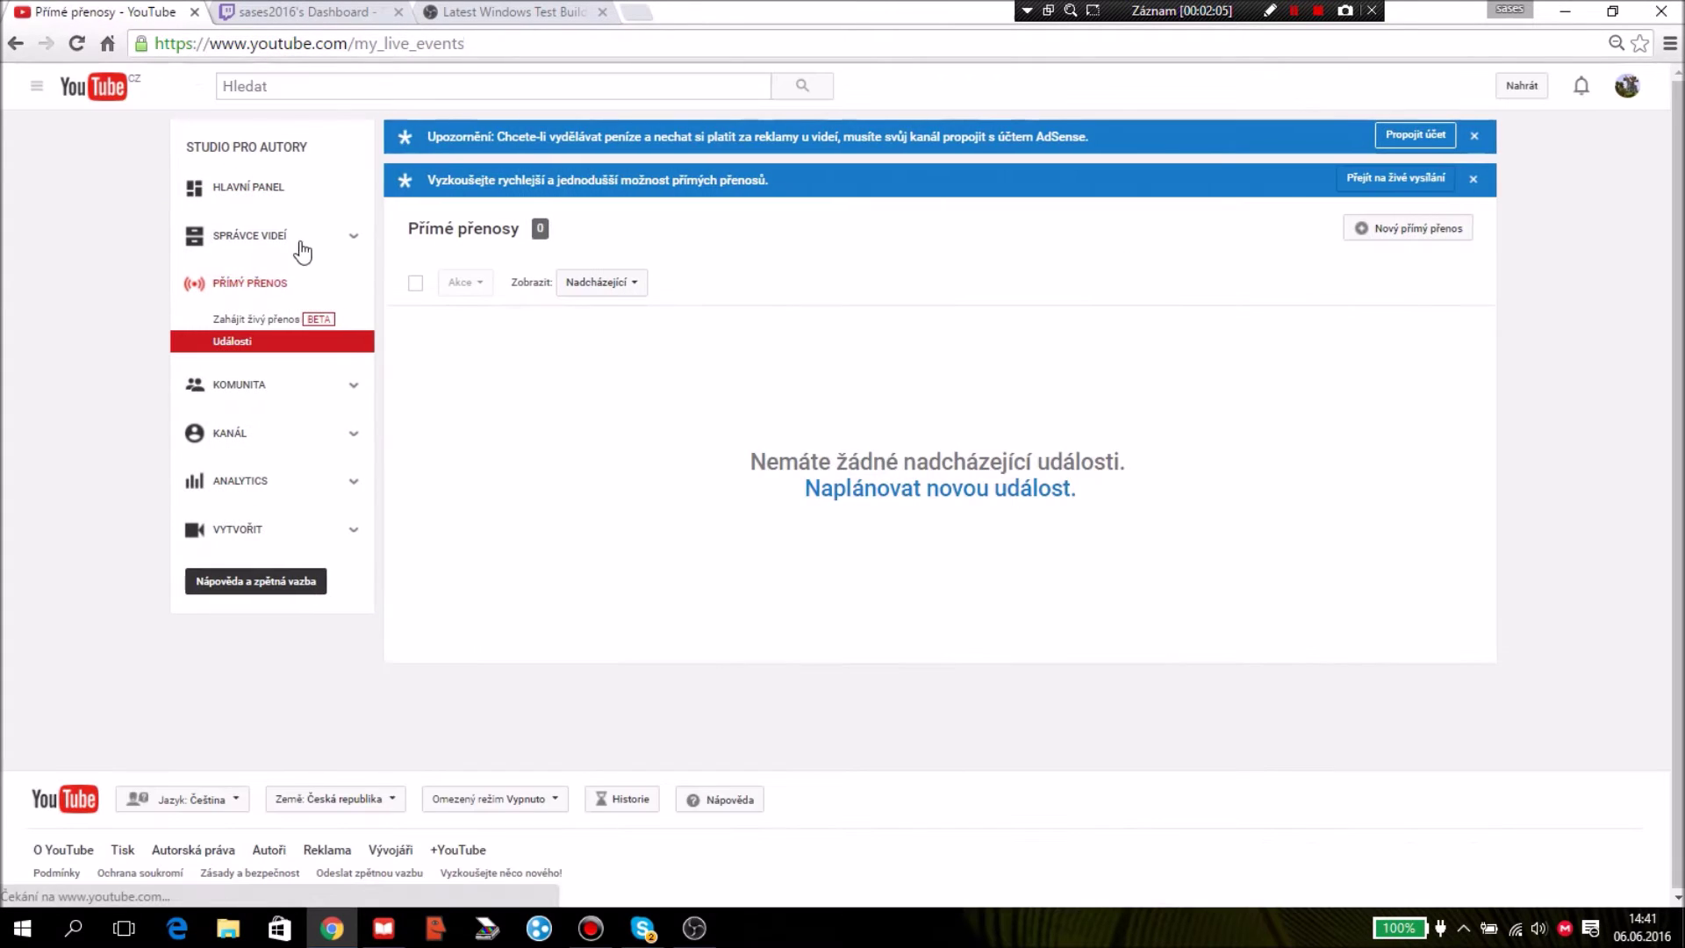
left_click(1405, 228)
left_click(596, 354)
type("blabla")
left_click(561, 481)
type("blabla")
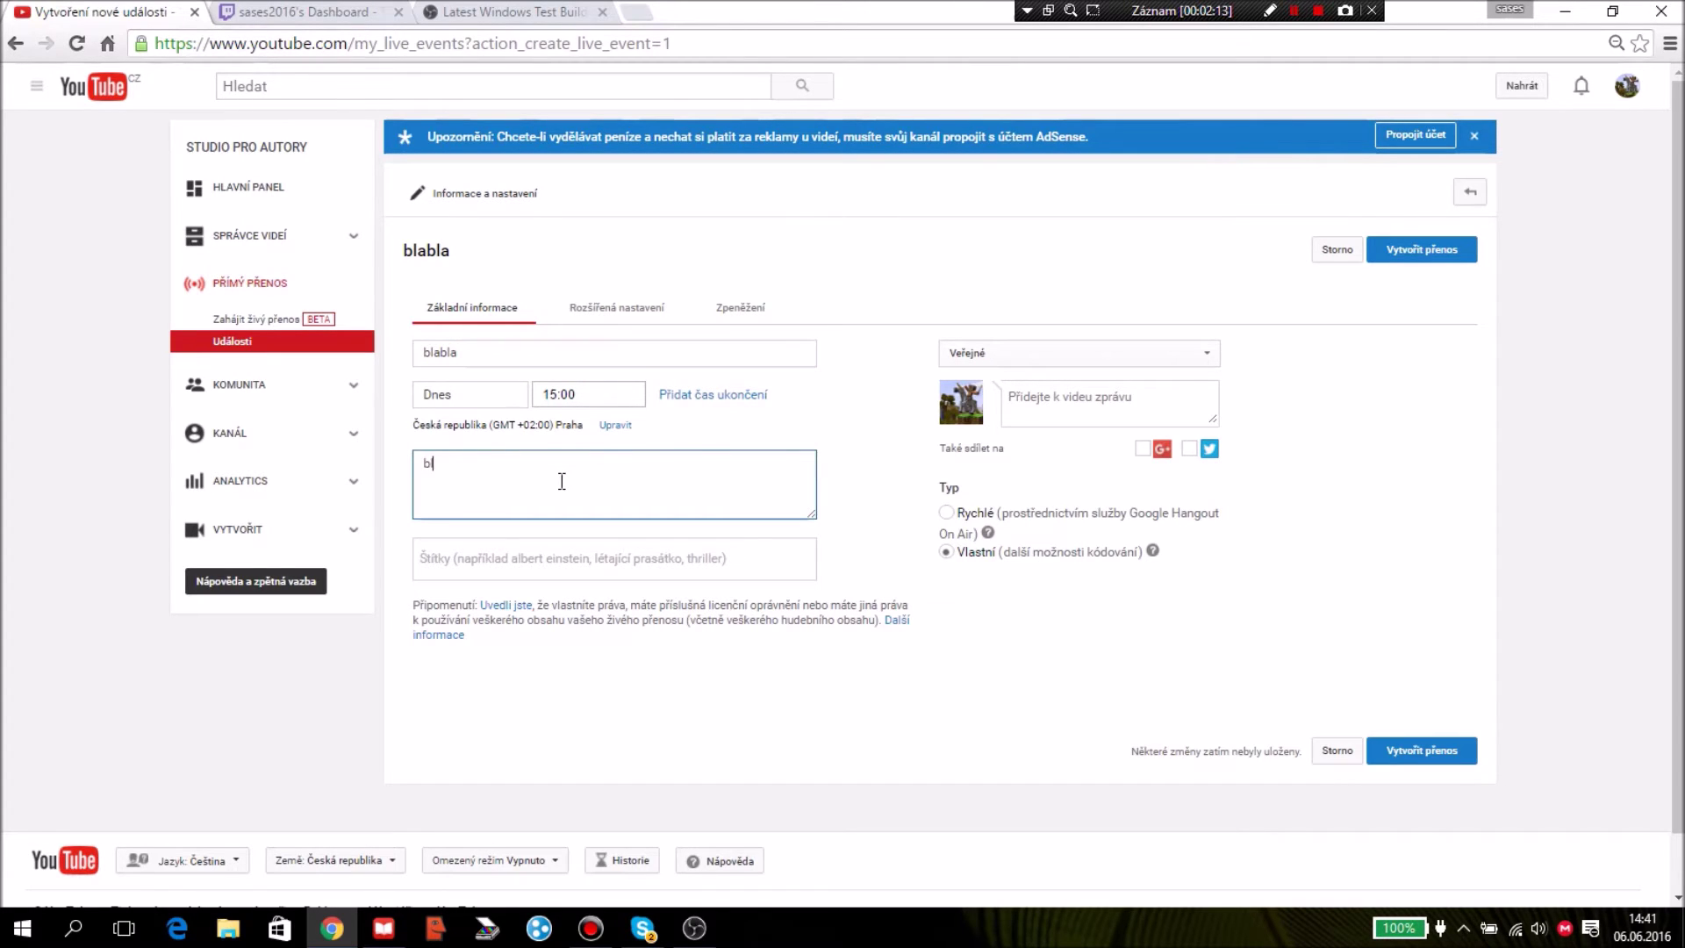
Add the tags "blabla", "blab" and "bla" to the event, and enter "blabla" as the video message
left_click(562, 557)
type("blabla")
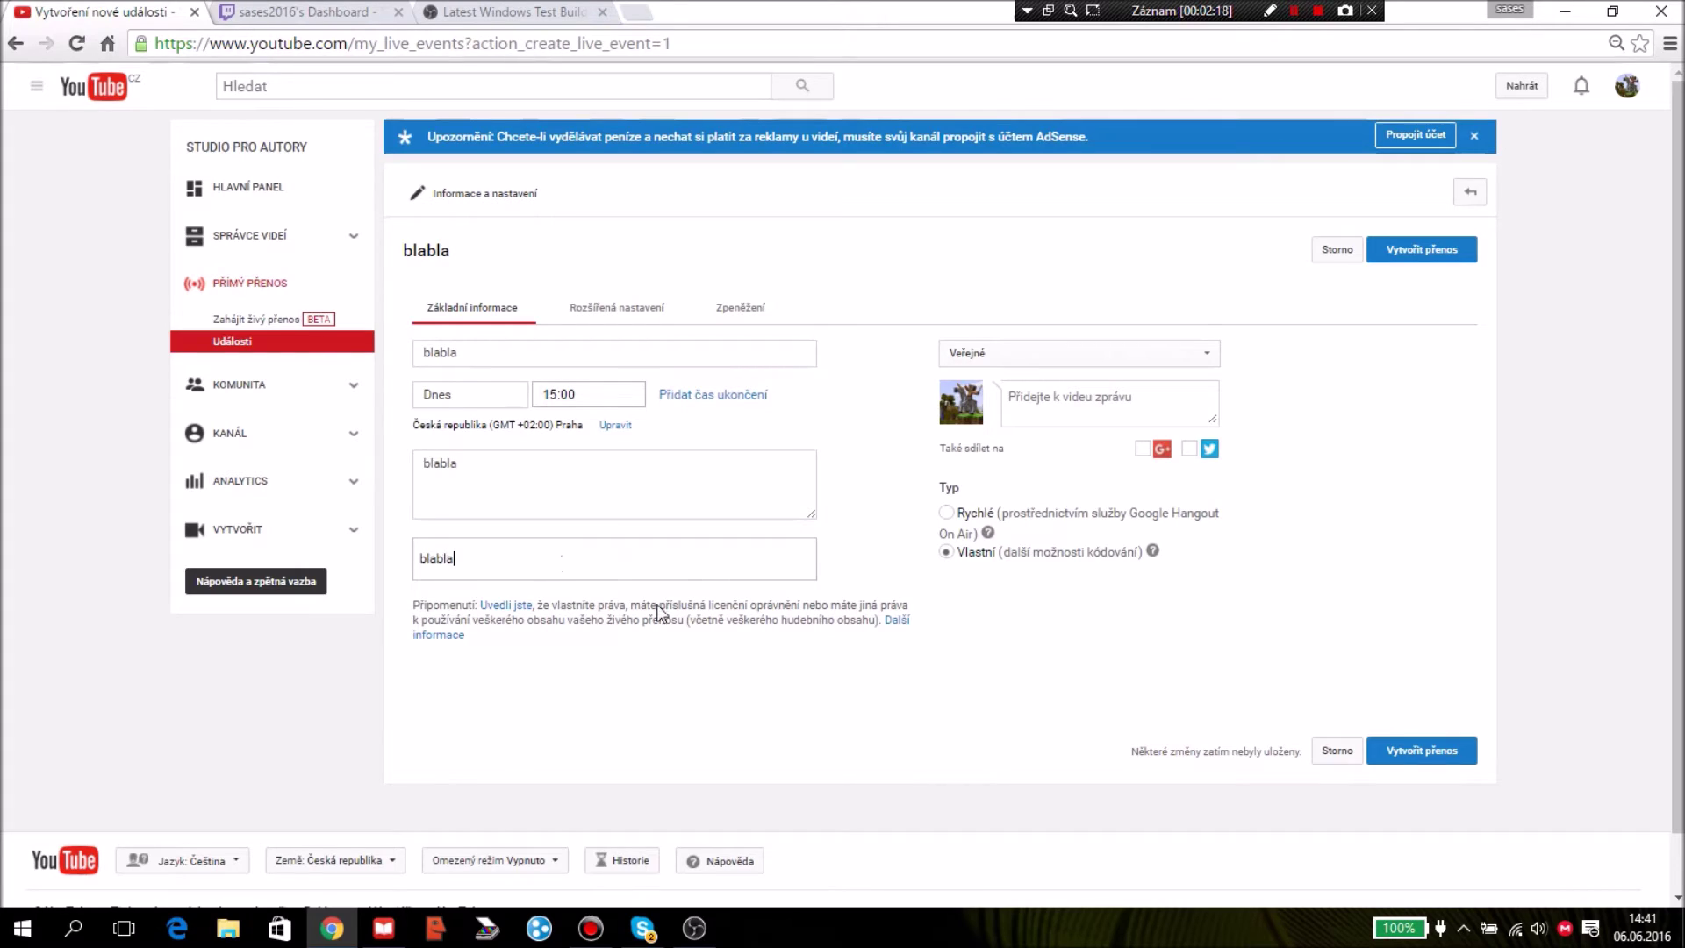
key("Return")
type("blab")
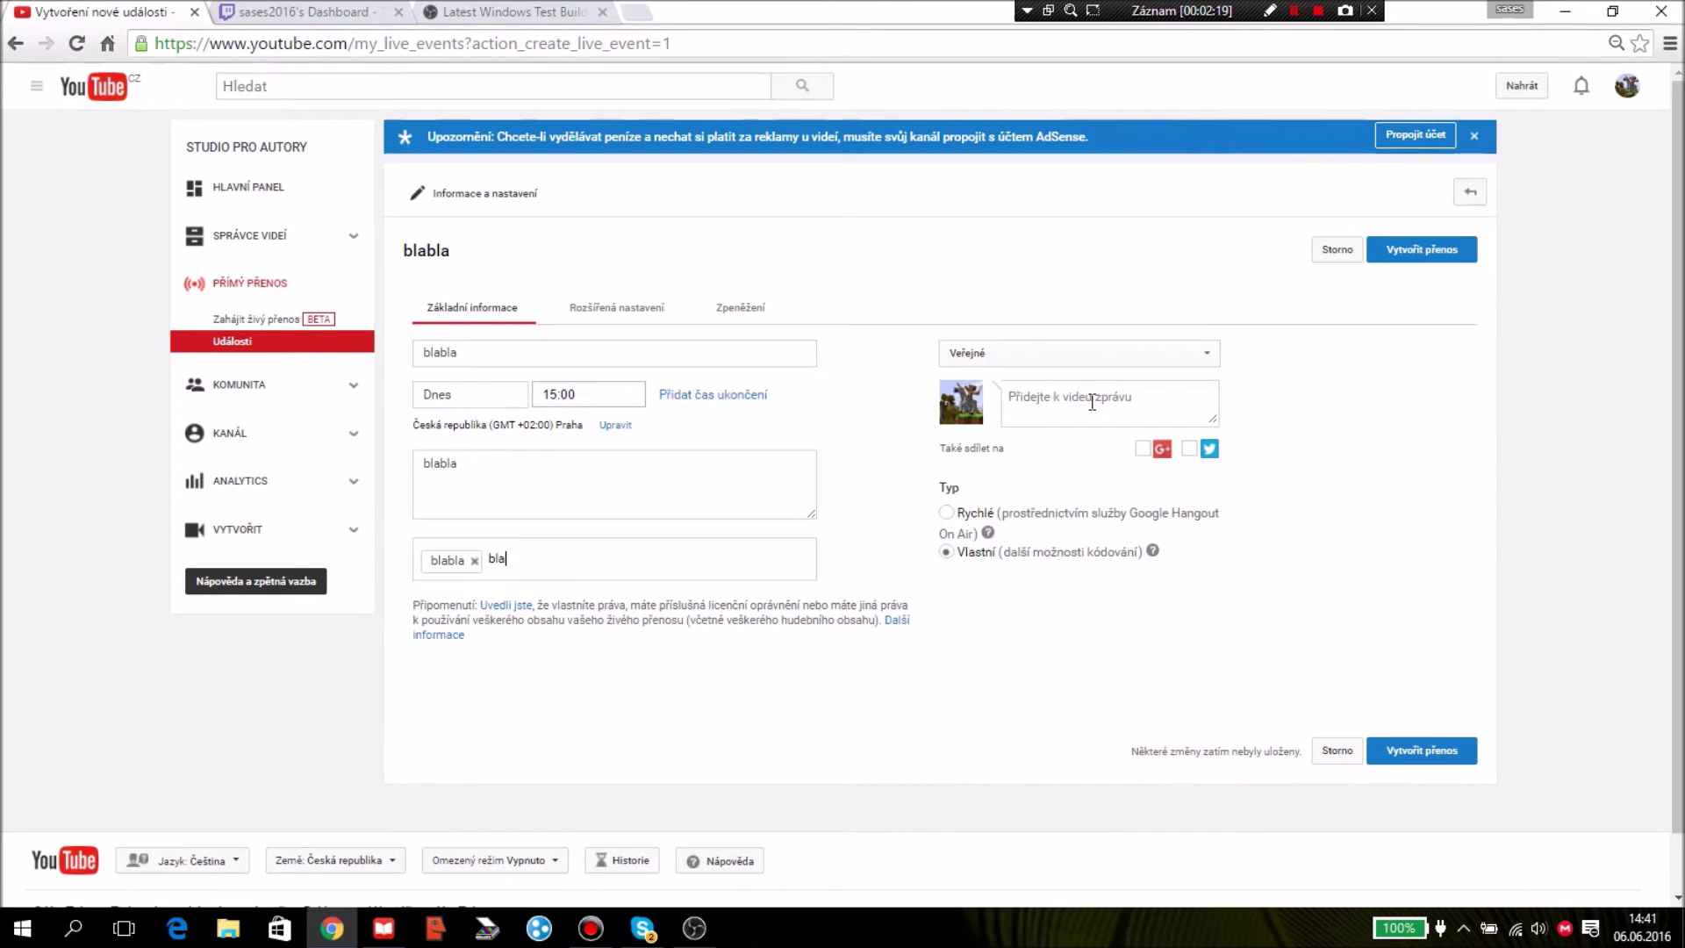
key("Return")
type("bla")
key("Return")
left_click(1092, 402)
type("blabla")
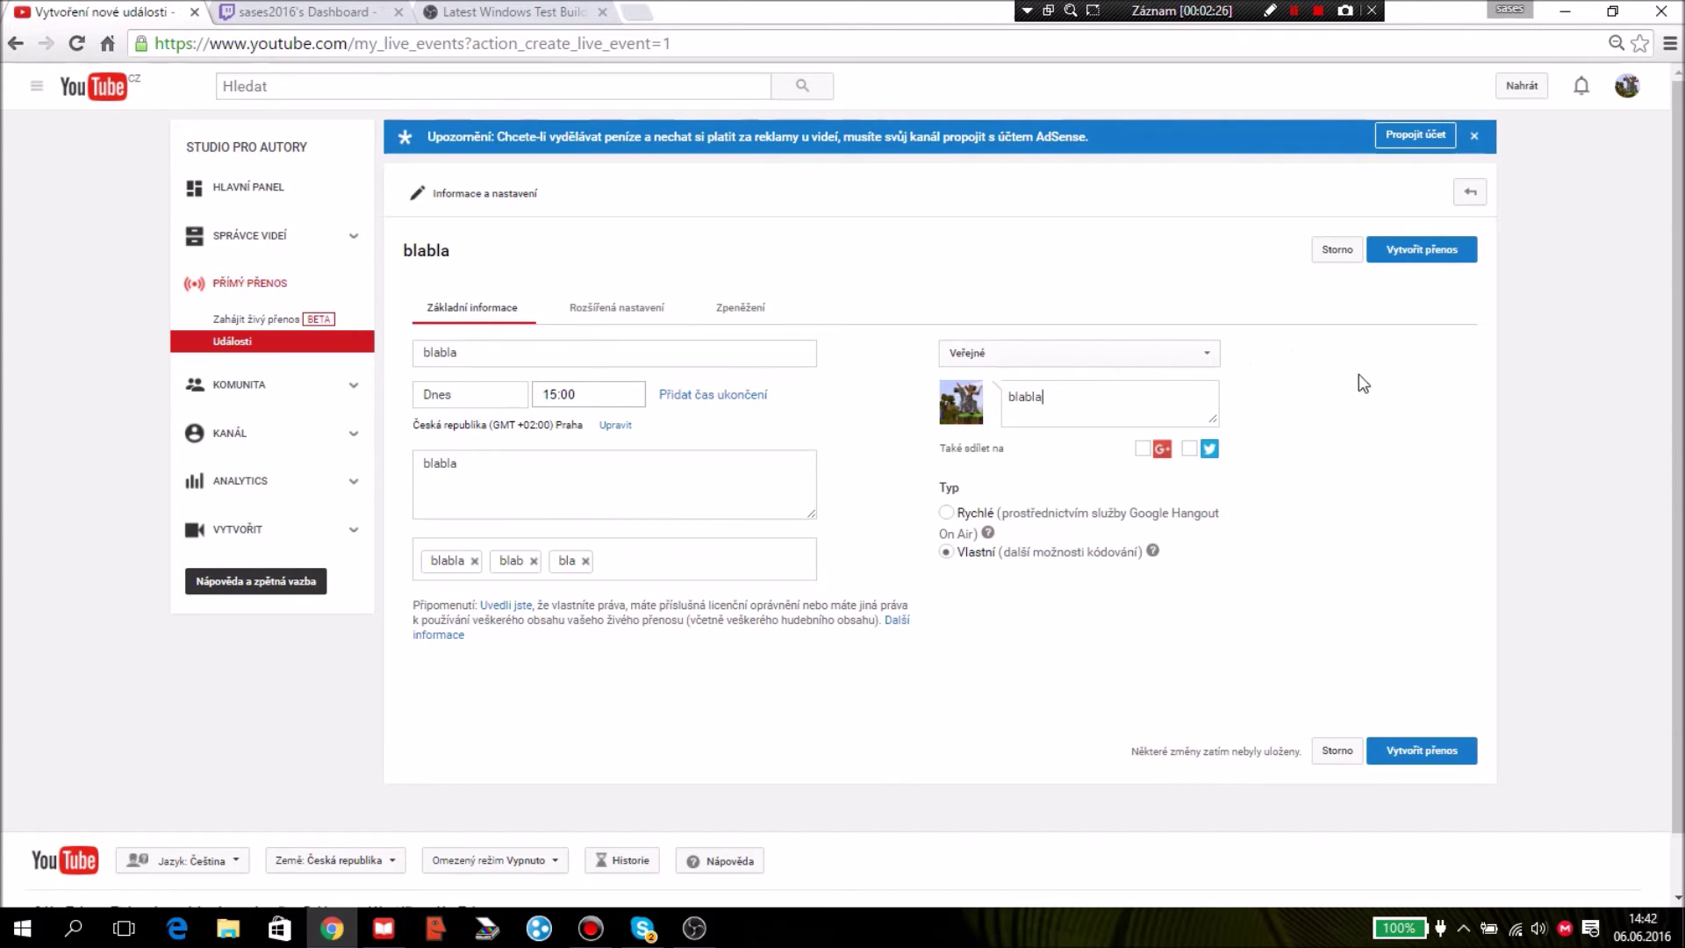
Set the event's start time to 14:42 and create the broadcast
left_click(629, 394)
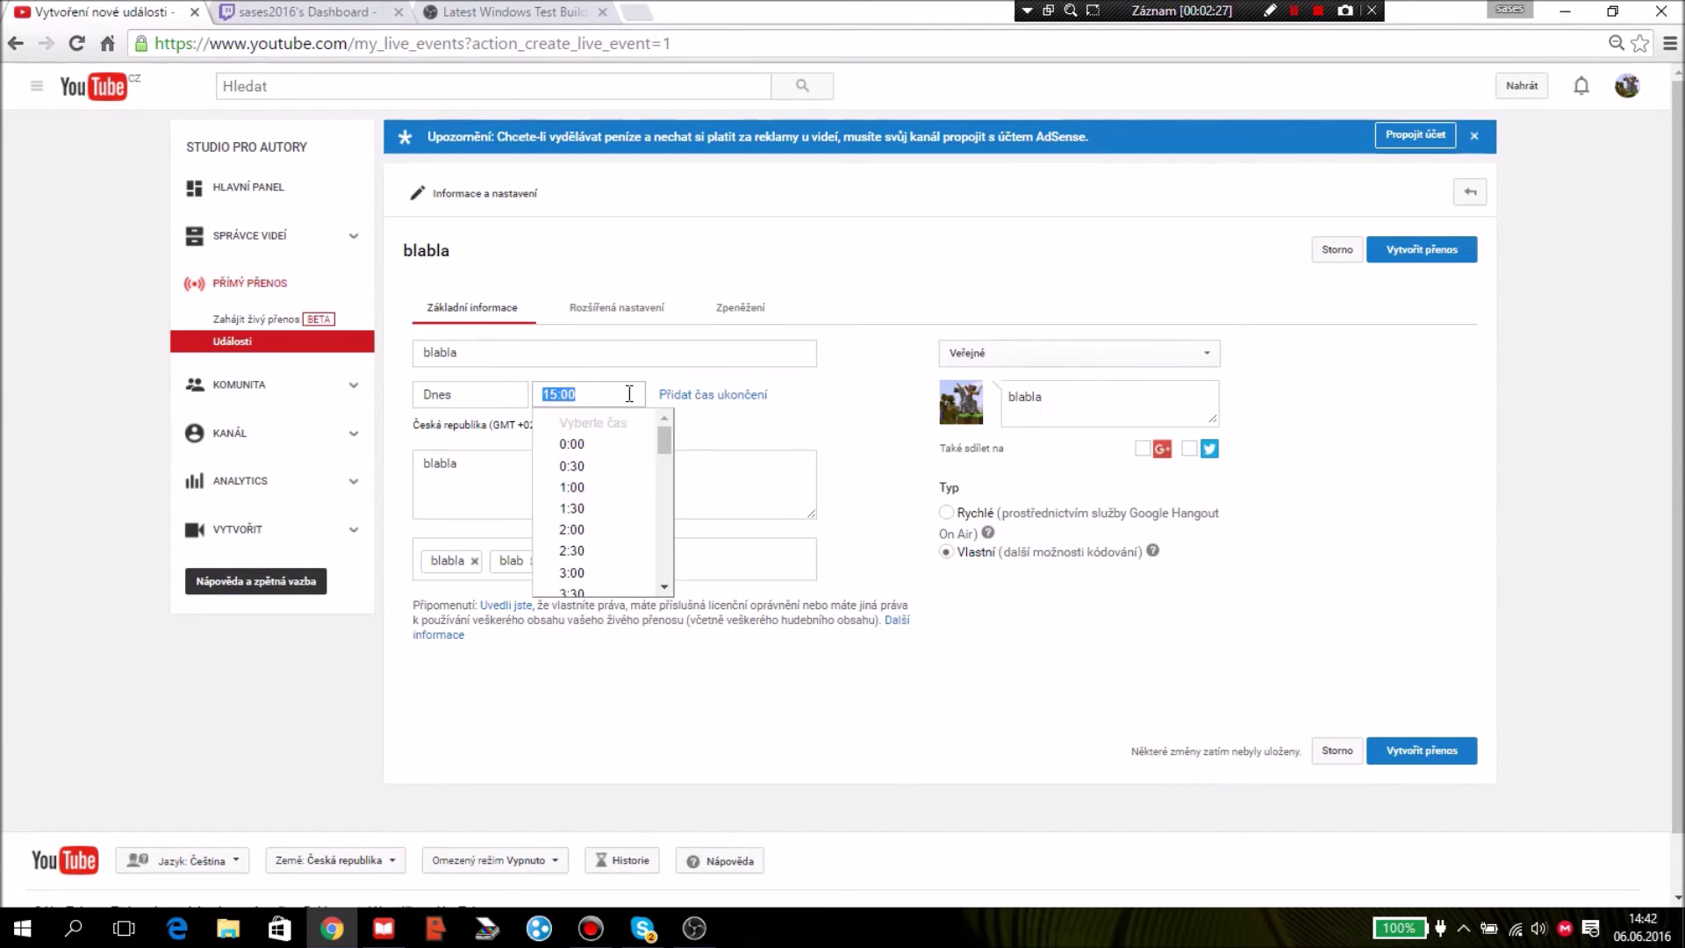
type("1")
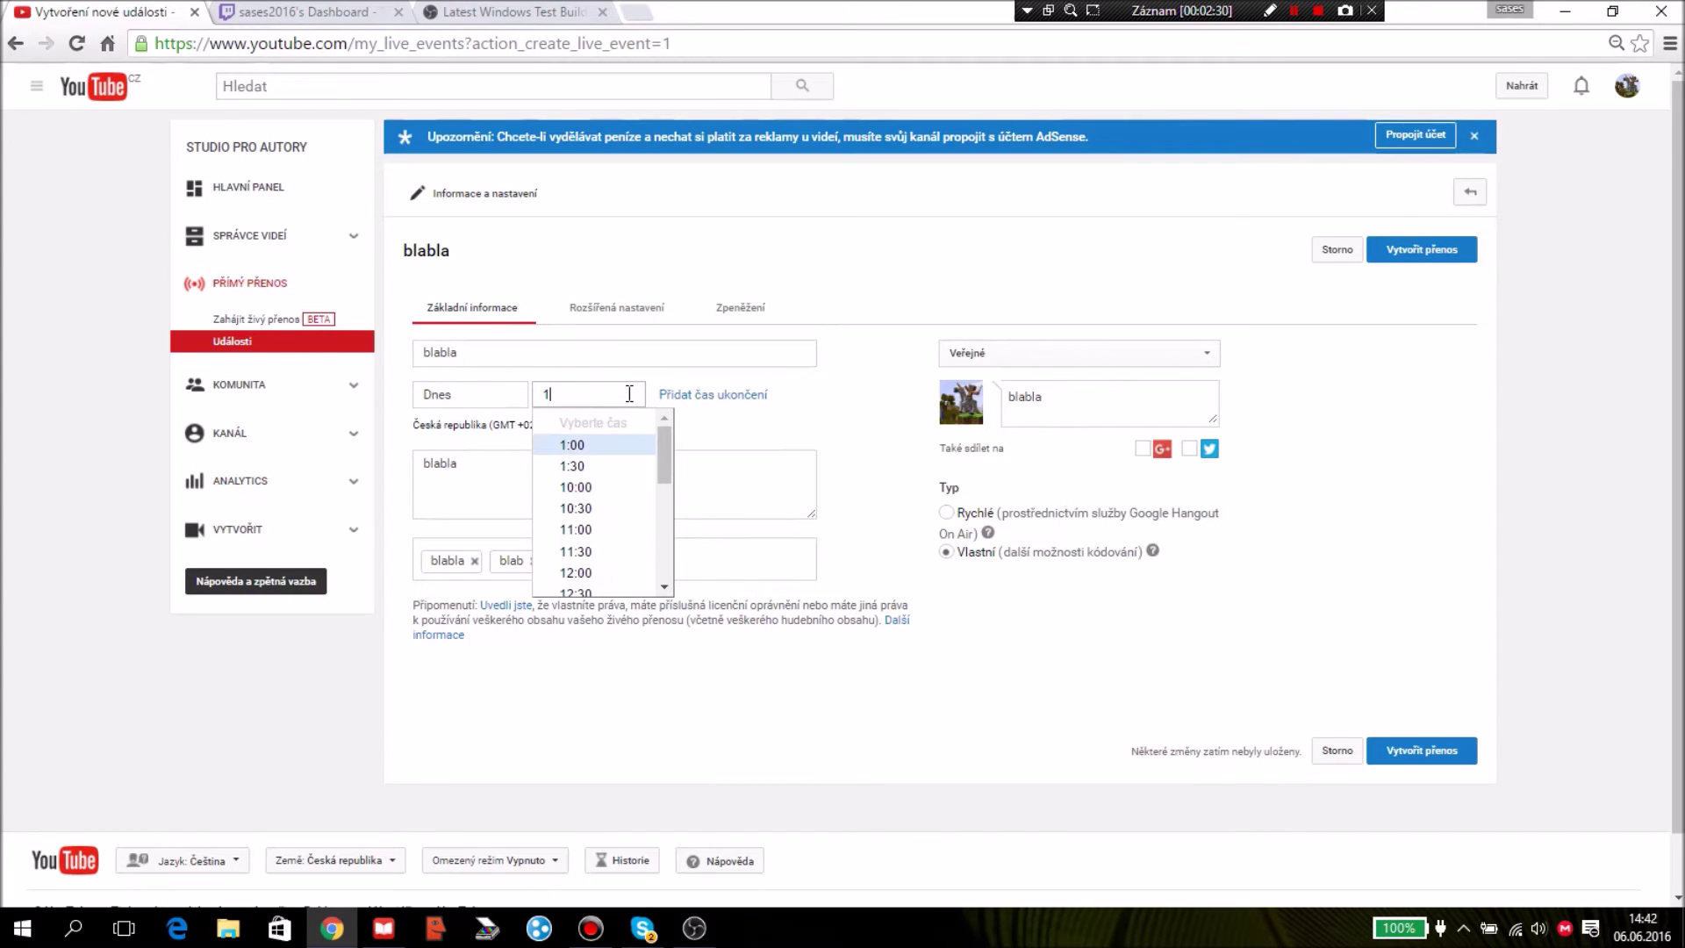
type("4:42")
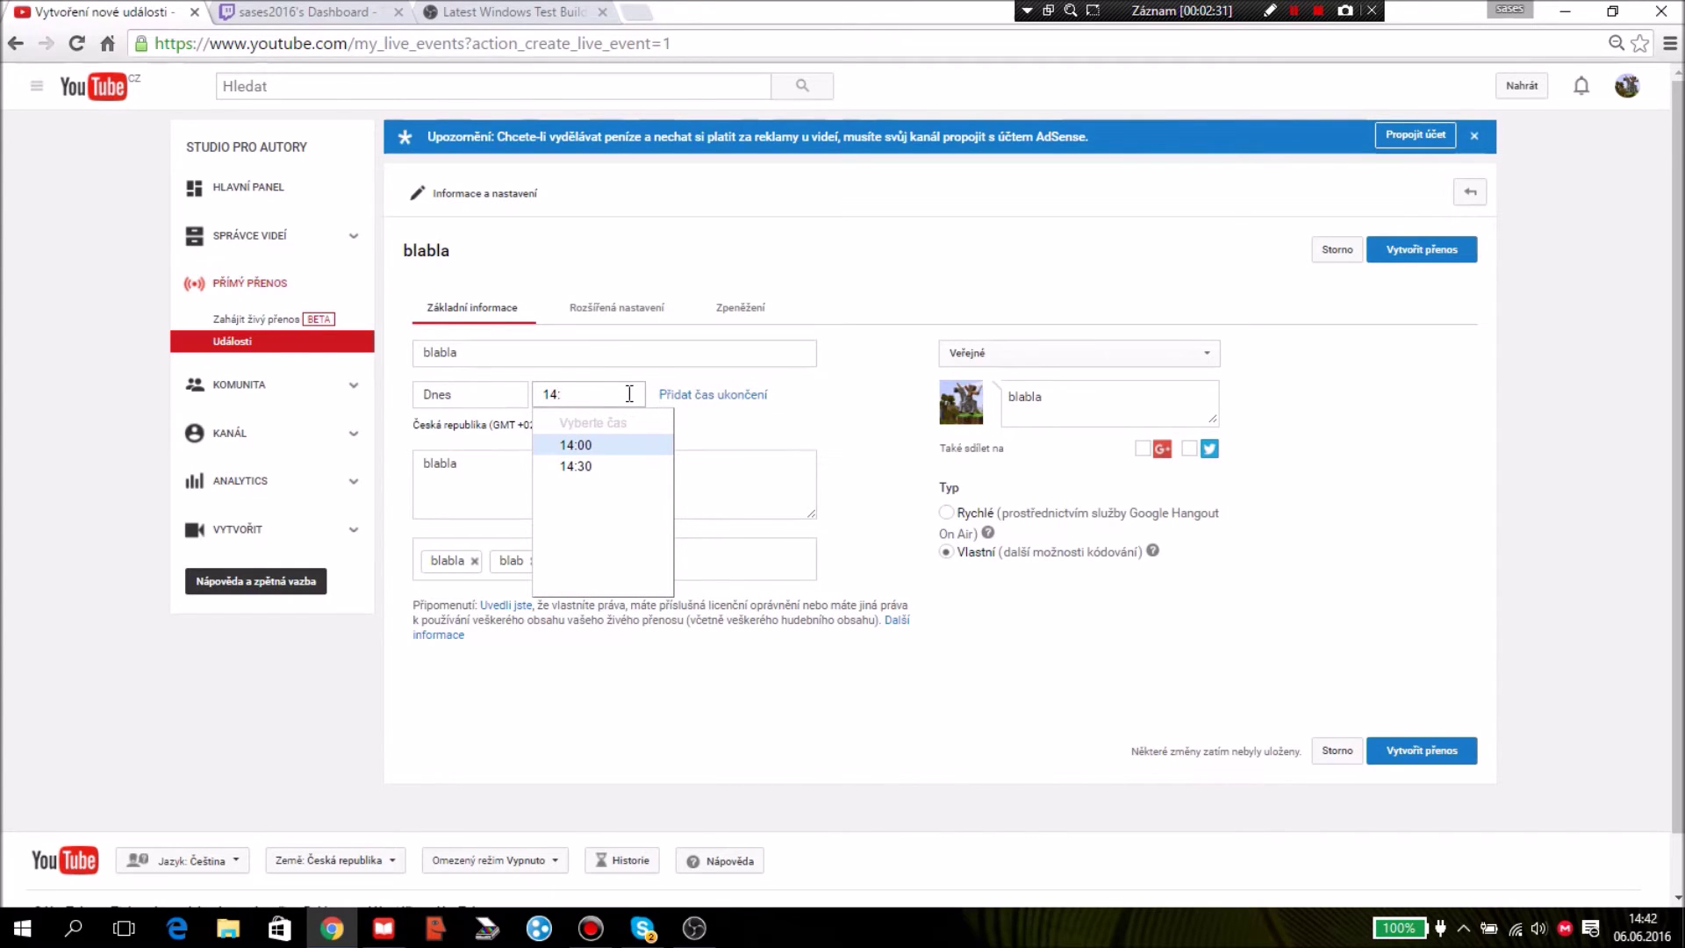
left_click(1418, 755)
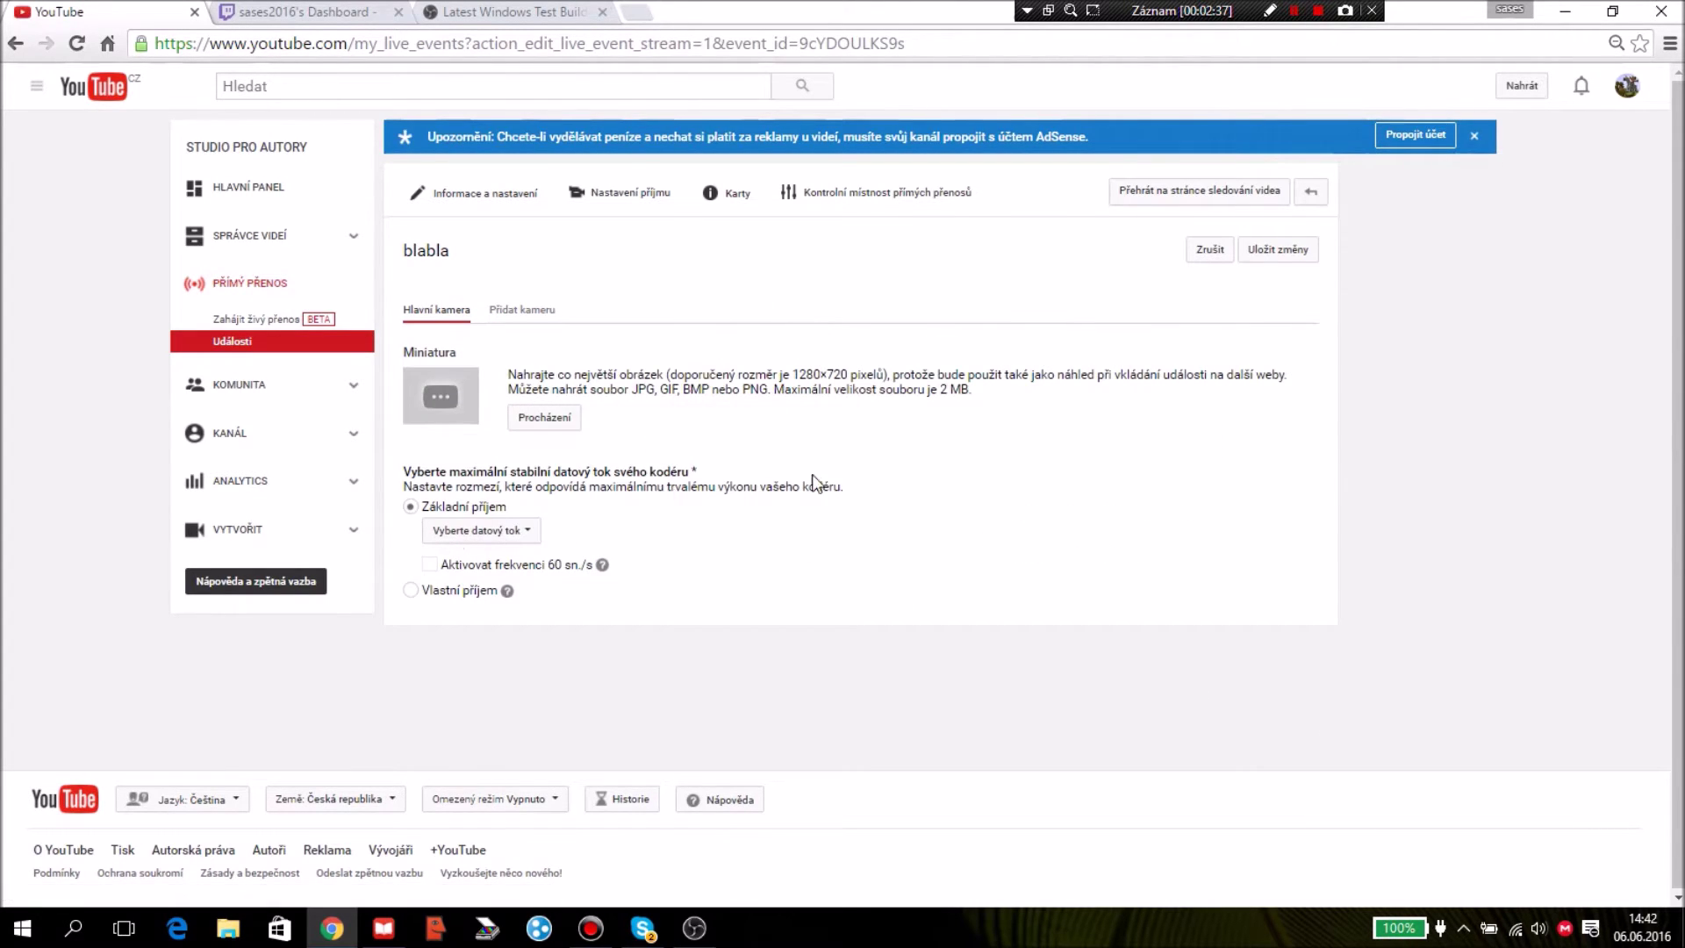
Upload the "Minecraft fILM" image as the event's thumbnail
left_click(543, 418)
scroll(546, 481, "down", 8)
double_click(493, 467)
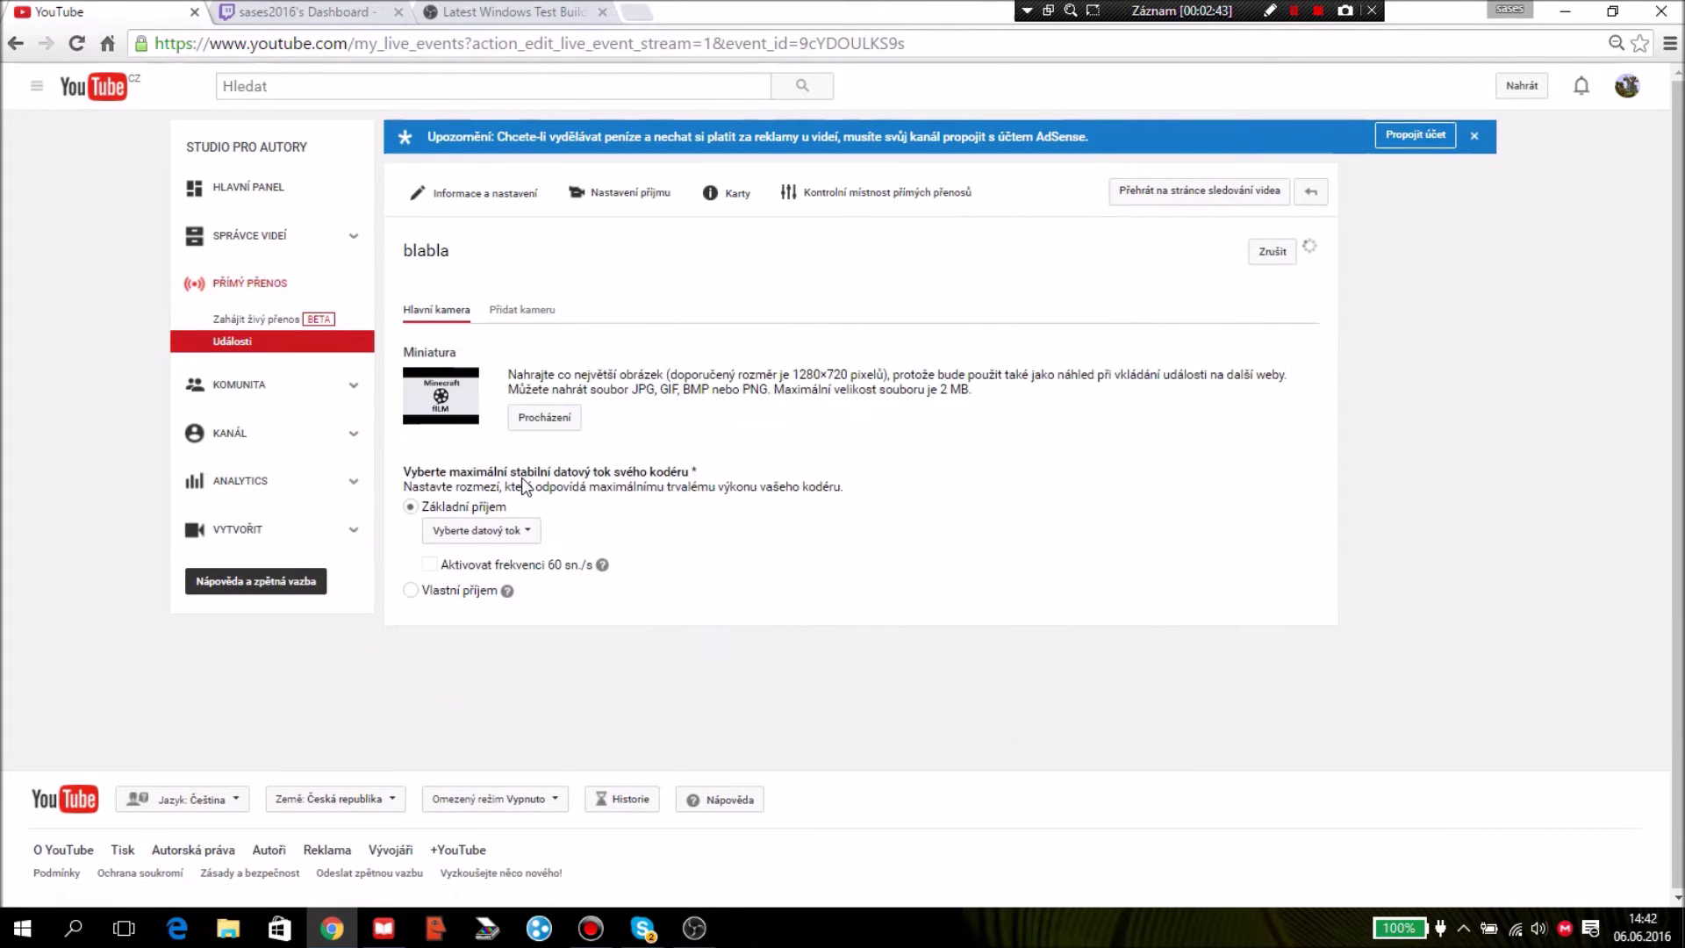
Examine the encoder bitrate choices under Základní příjem and the stream selection offered by Vlastní příjem
left_click_drag(445, 507, 755, 493)
left_click(533, 564)
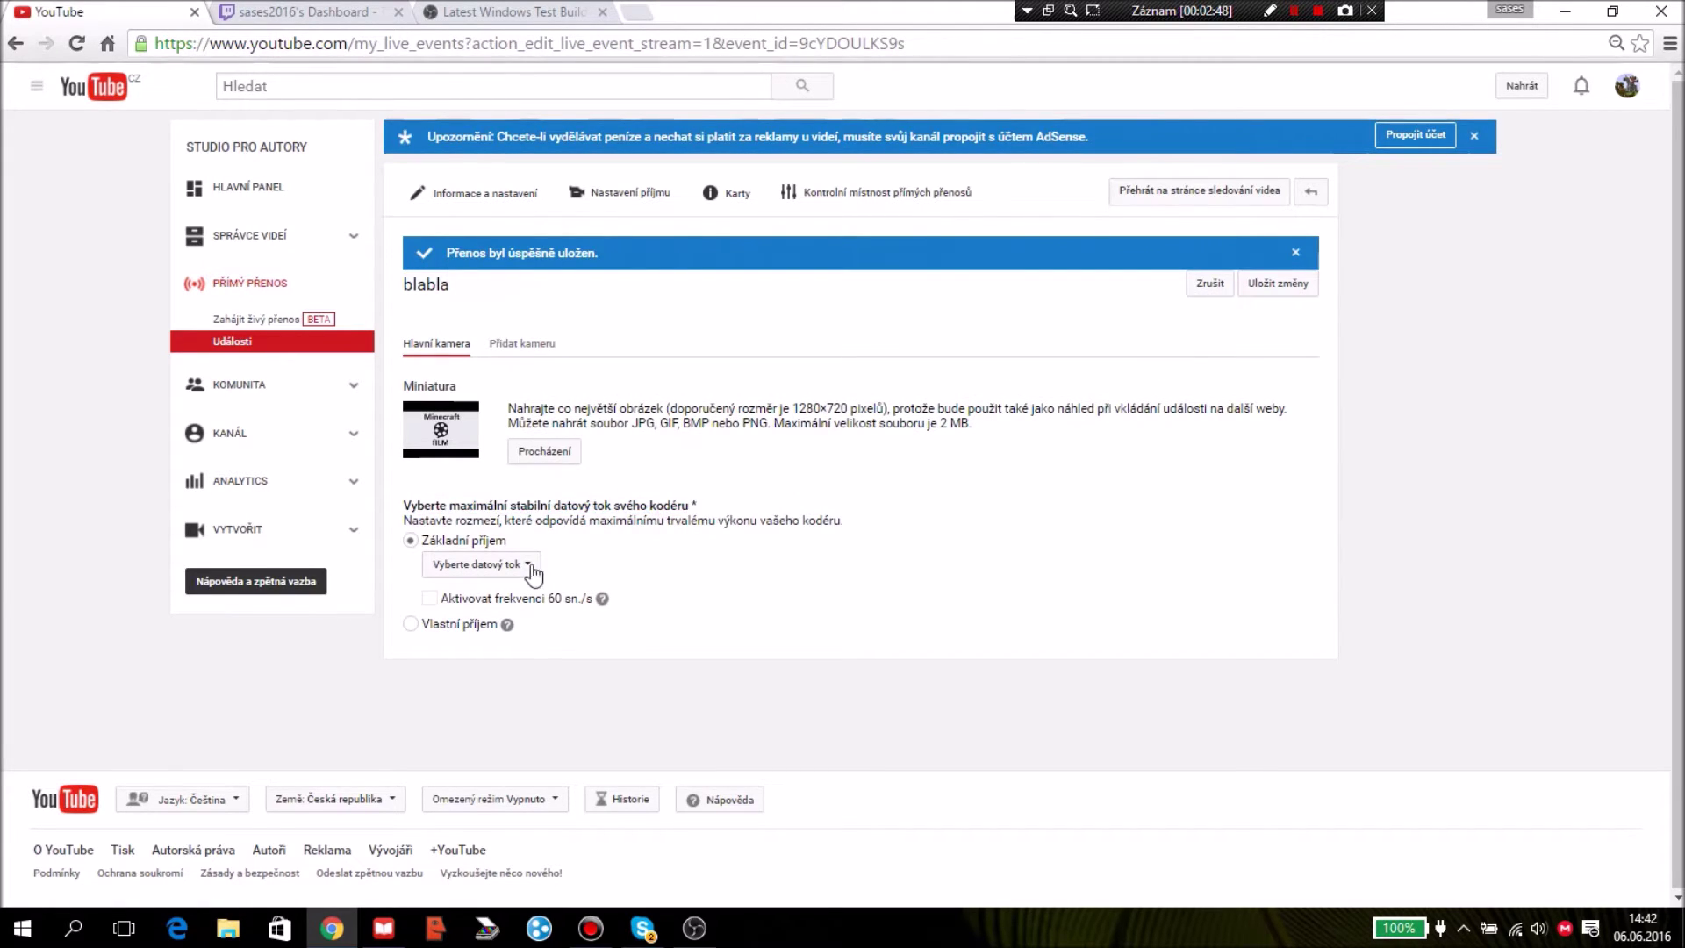
left_click(744, 562)
left_click(412, 624)
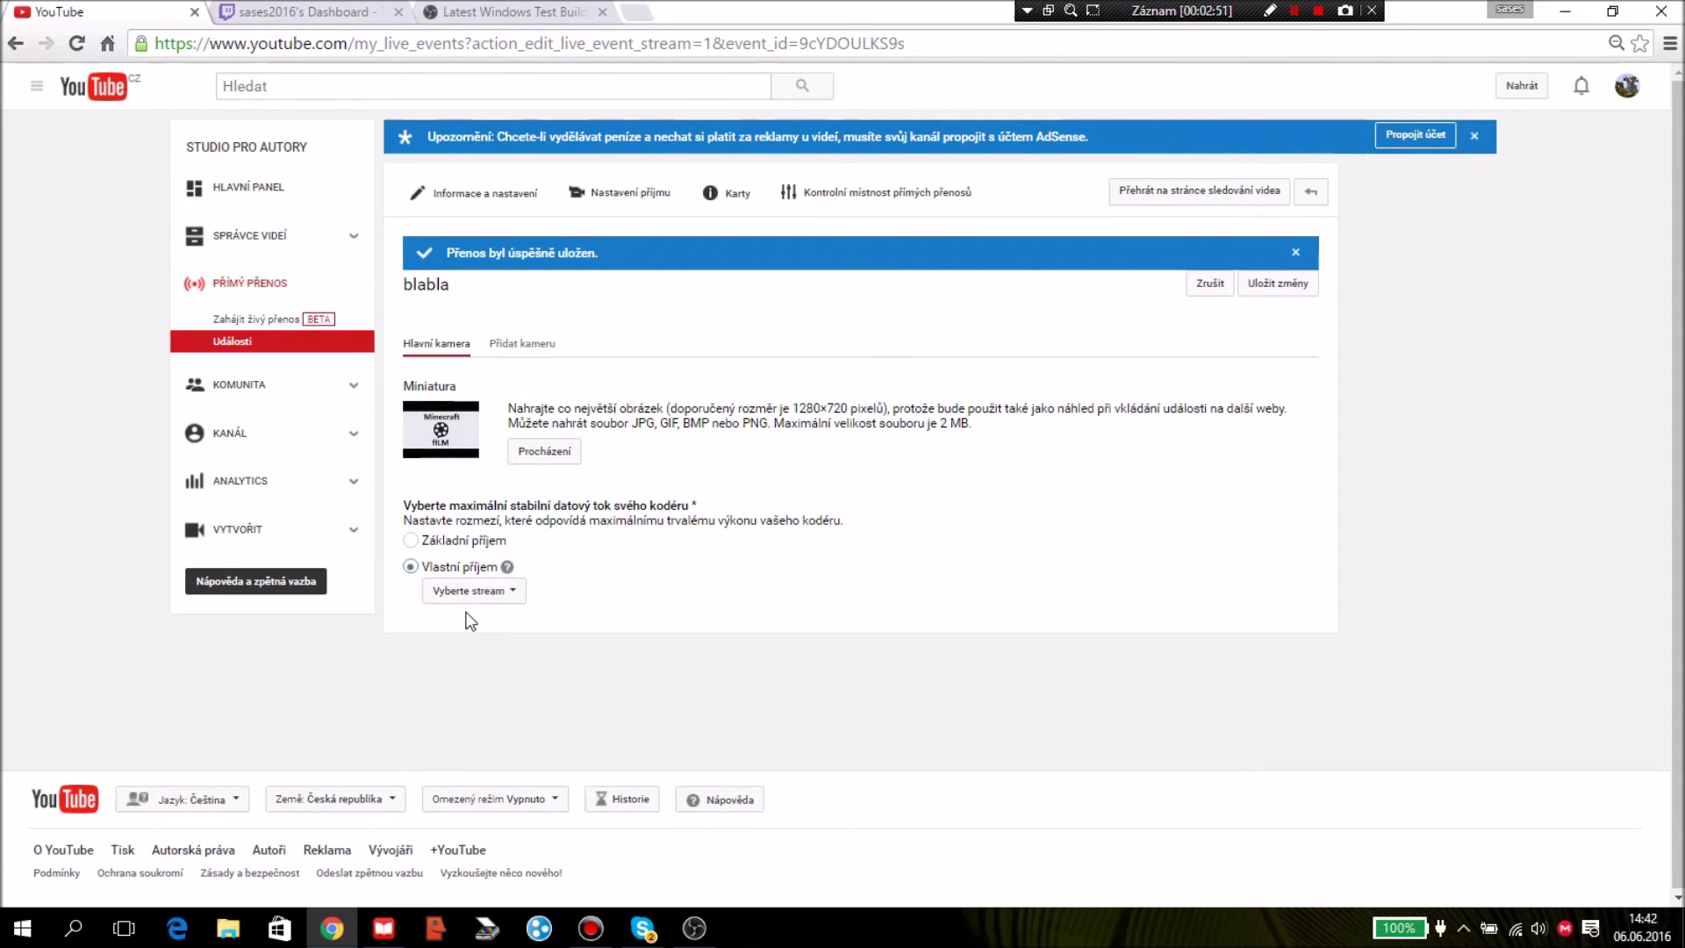
left_click(455, 595)
left_click(410, 575)
left_click(409, 541)
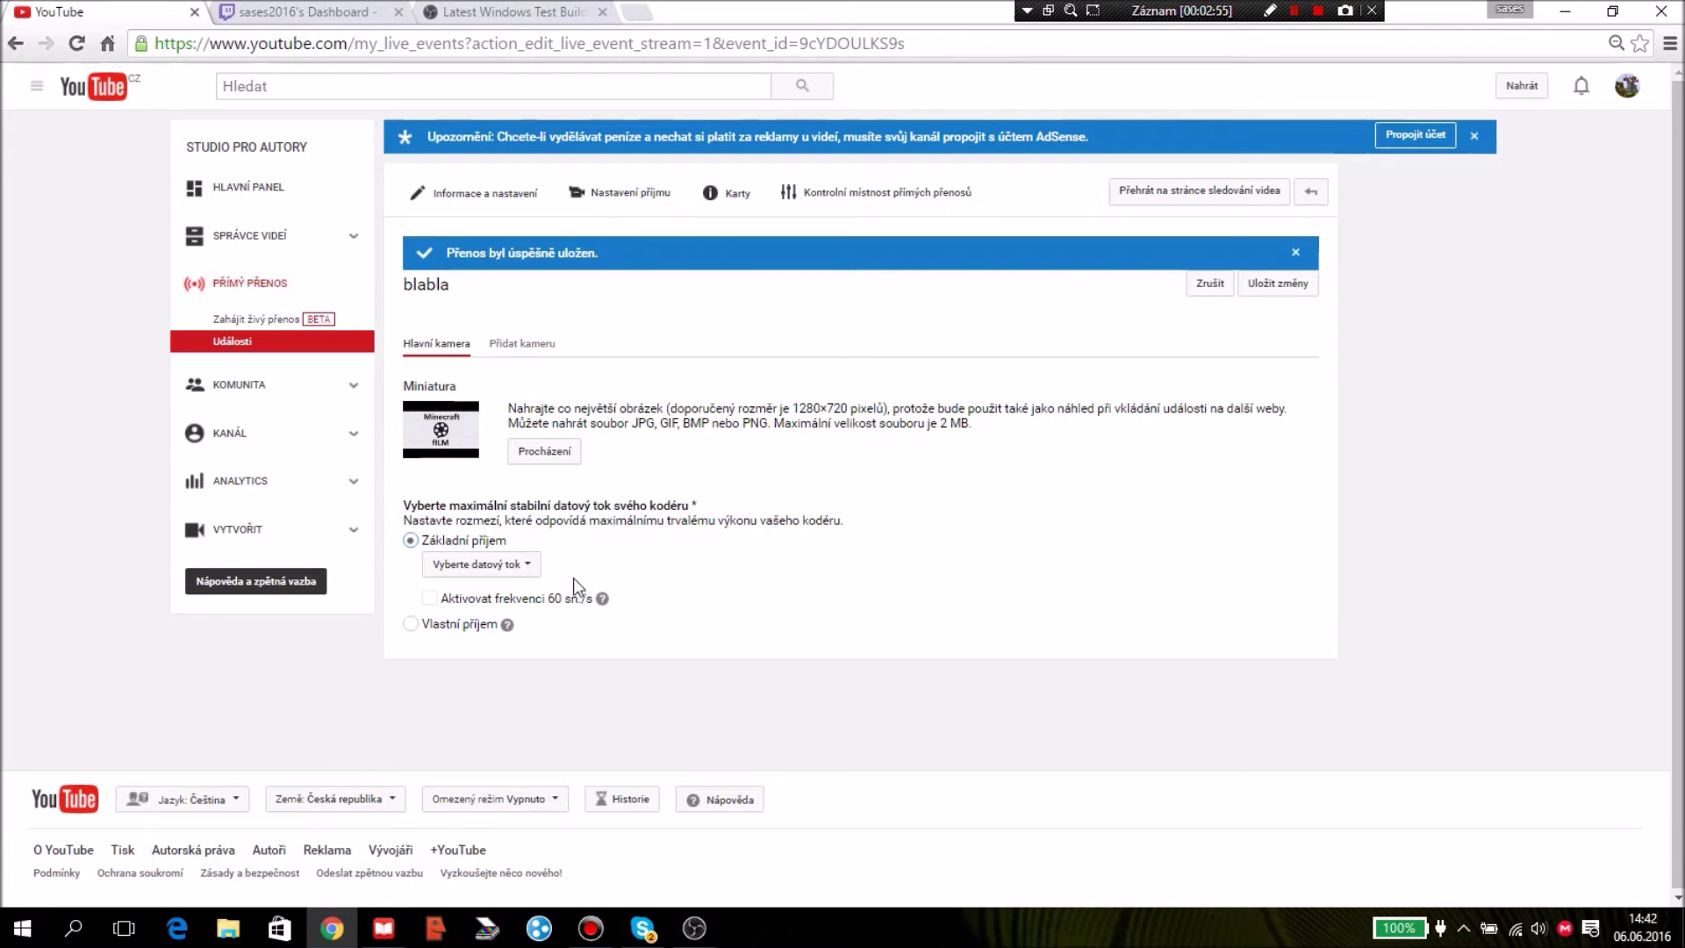
left_click(507, 567)
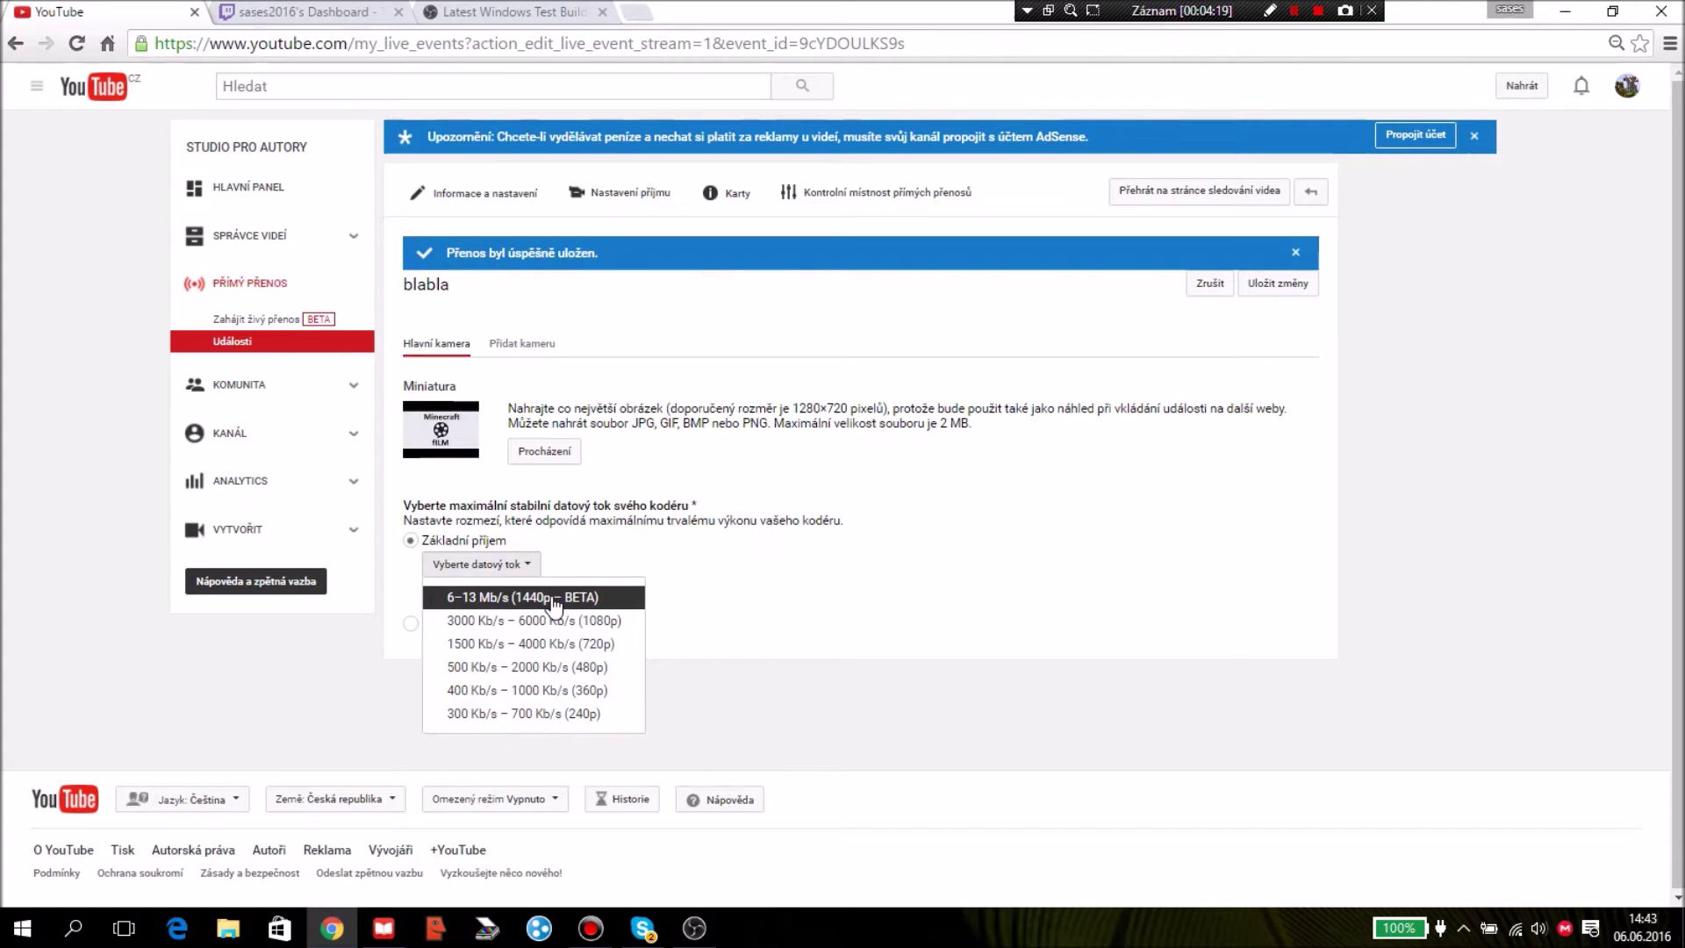
left_click(718, 600)
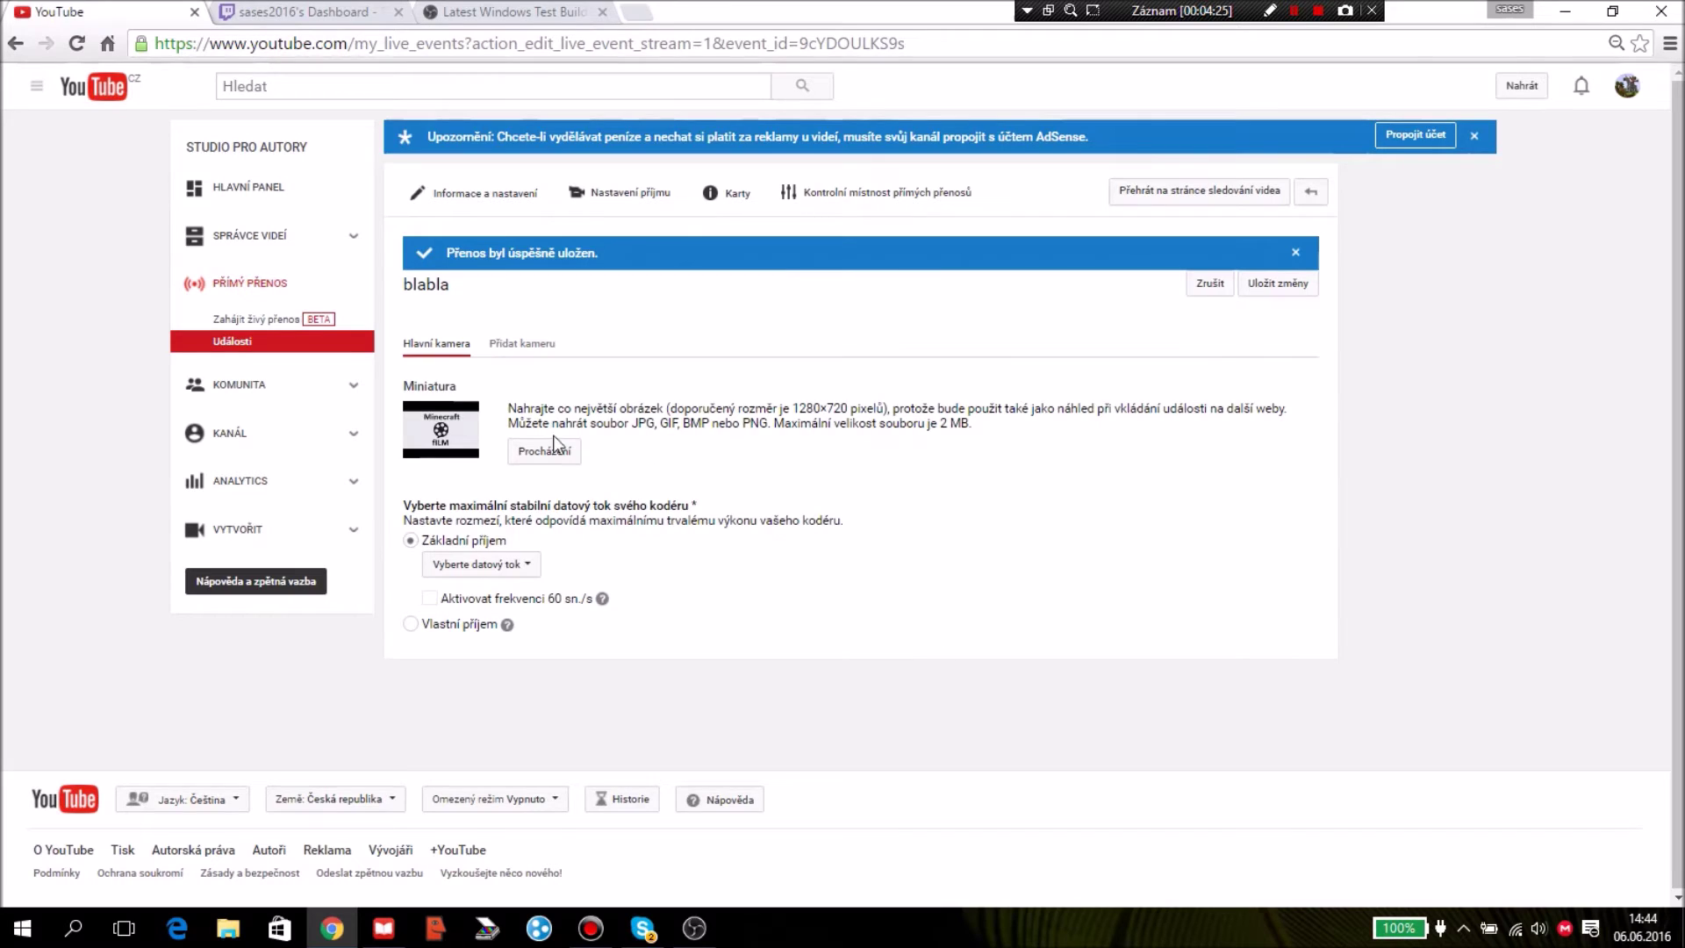
Set the encoder's basic ingestion bitrate to 1500 Kb/s – 4000 Kb/s (720p), after trying to save without one and trying 500 Kb/s – 2000 Kb/s (480p)
left_click(1280, 290)
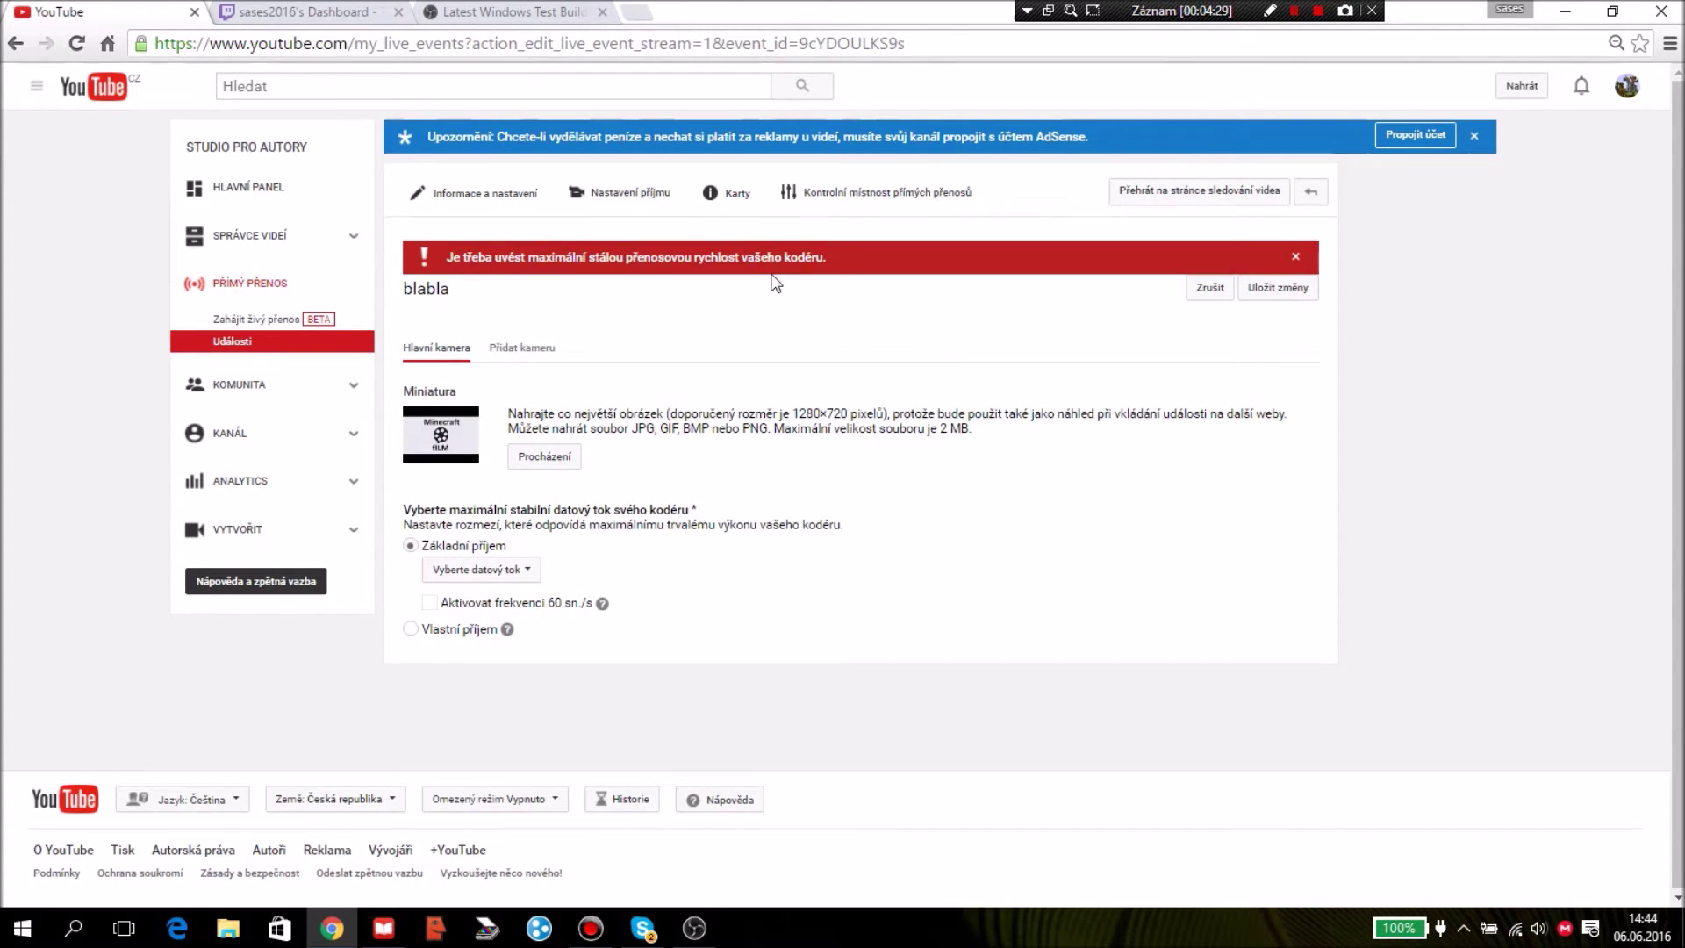
left_click(481, 570)
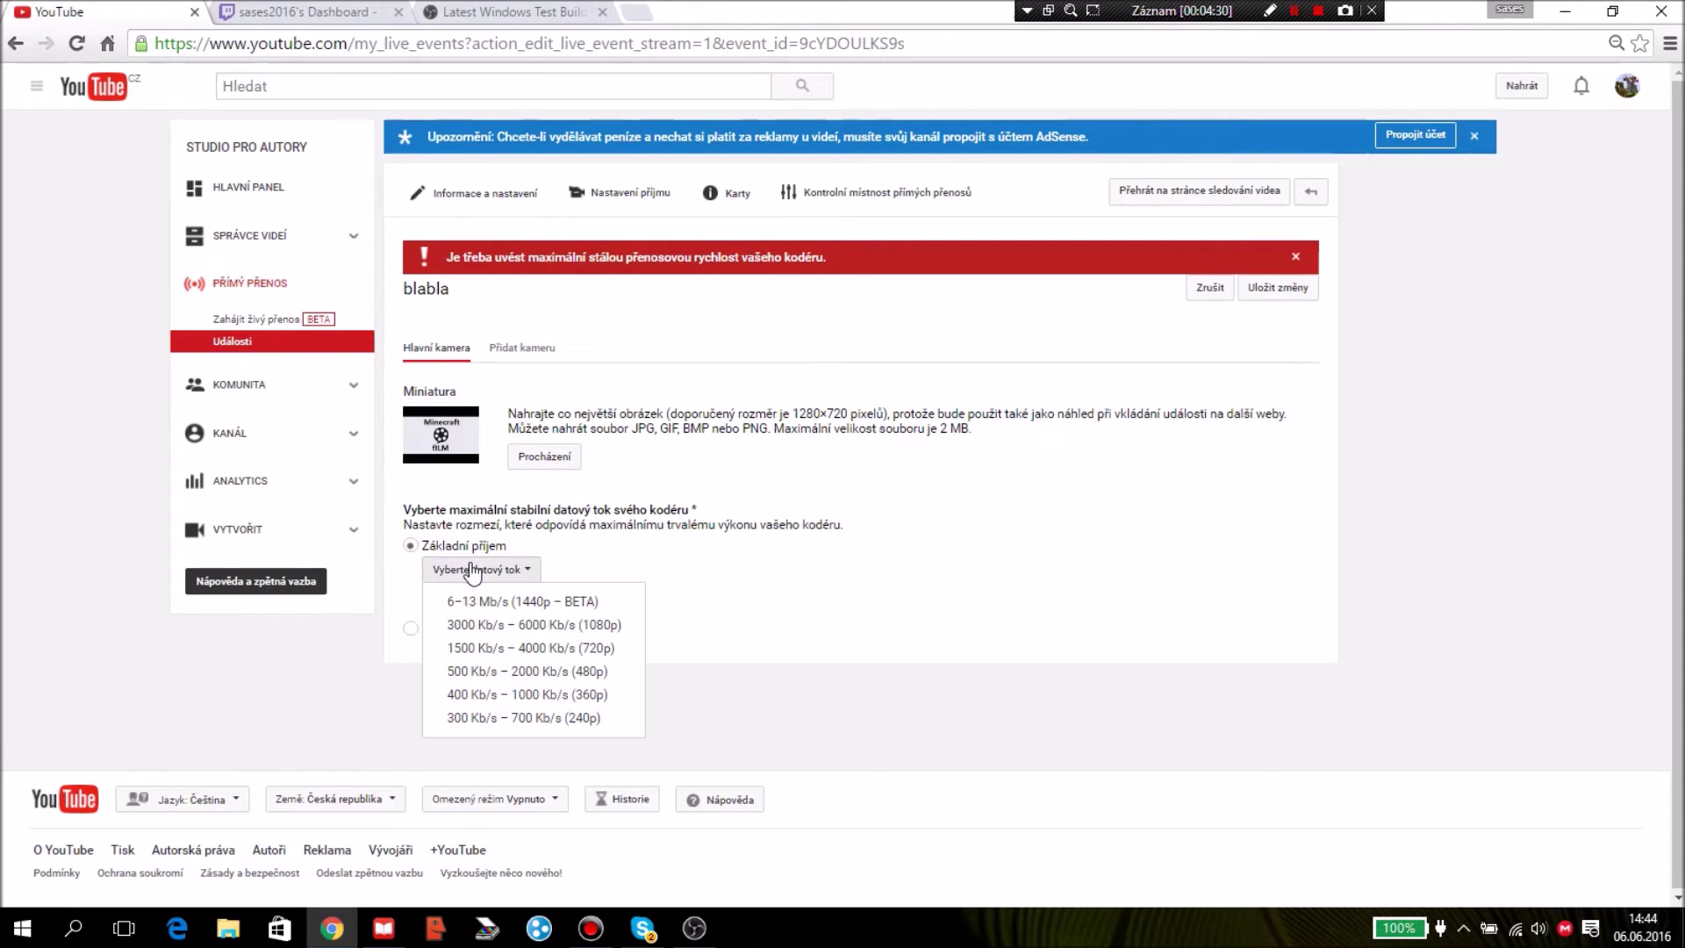
left_click(579, 672)
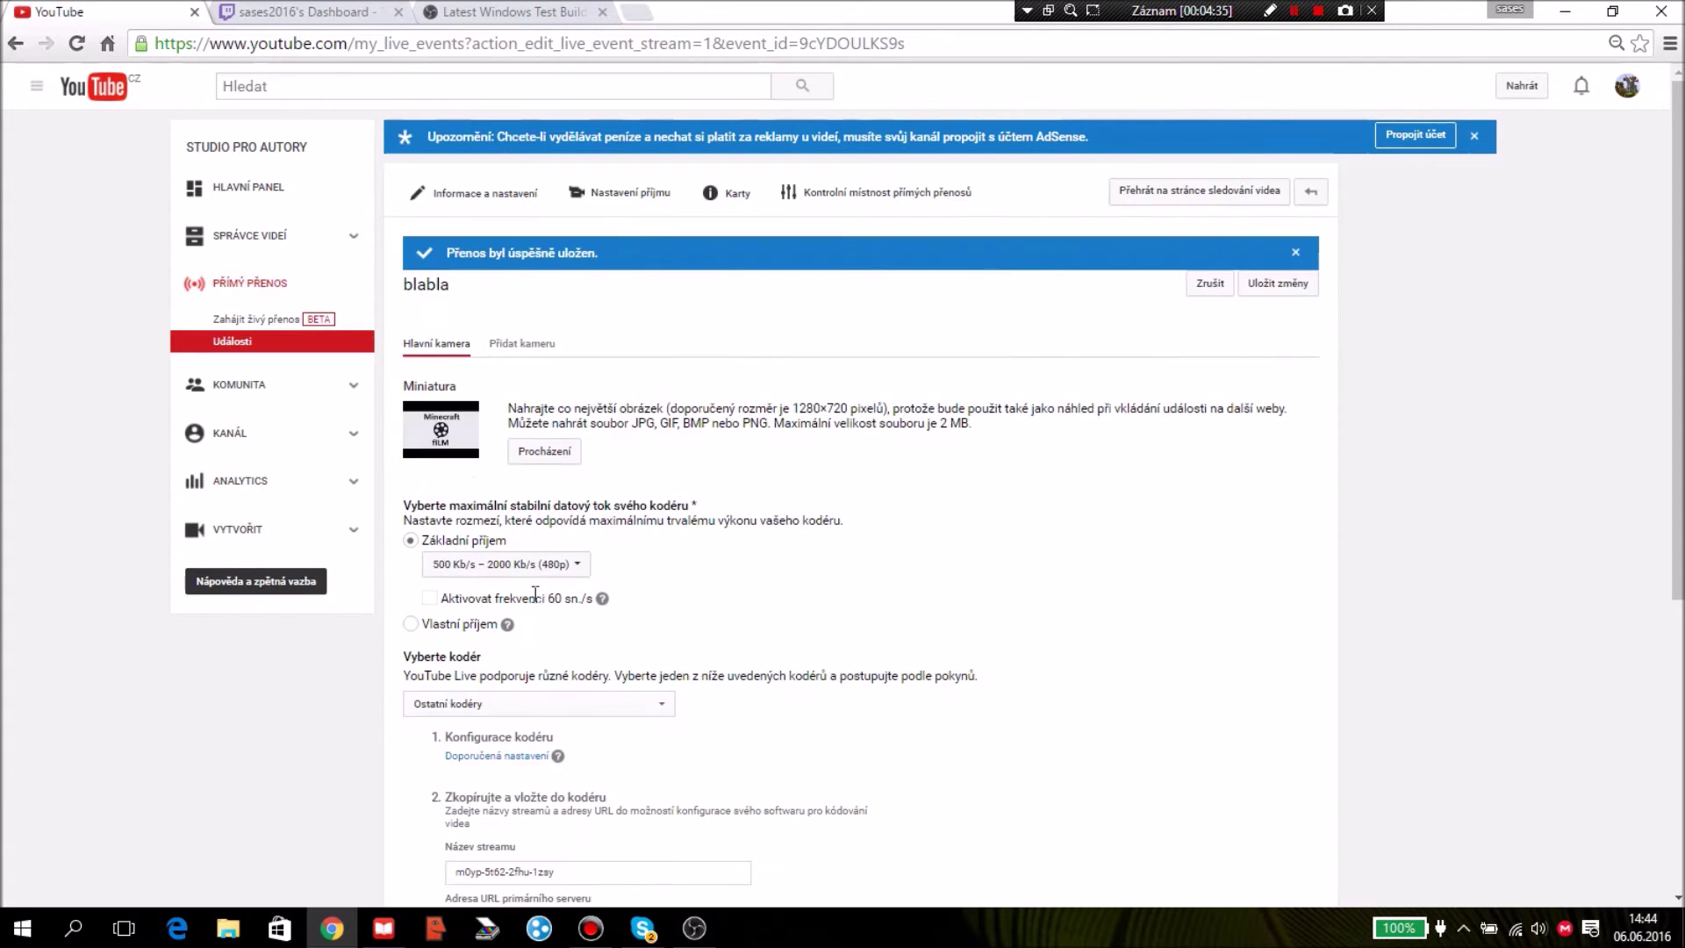
left_click(500, 564)
left_click(573, 644)
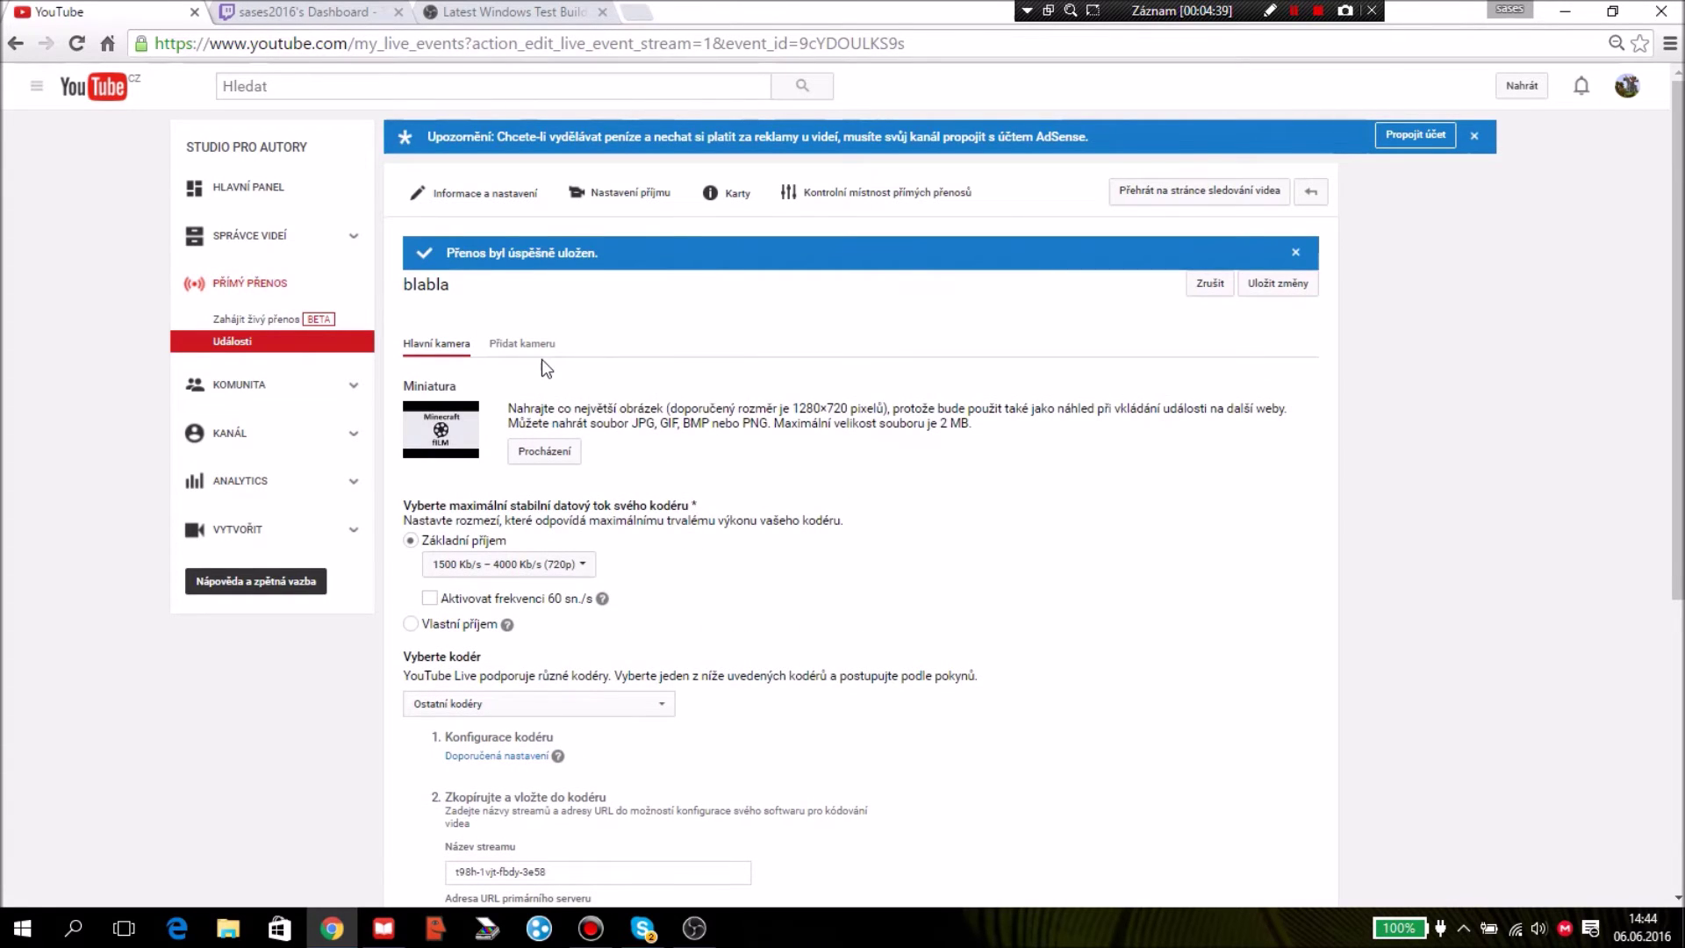
Find the scheduled "blabla" event in the channel's recent activities and review its watch page
left_click(36, 86)
left_click(81, 165)
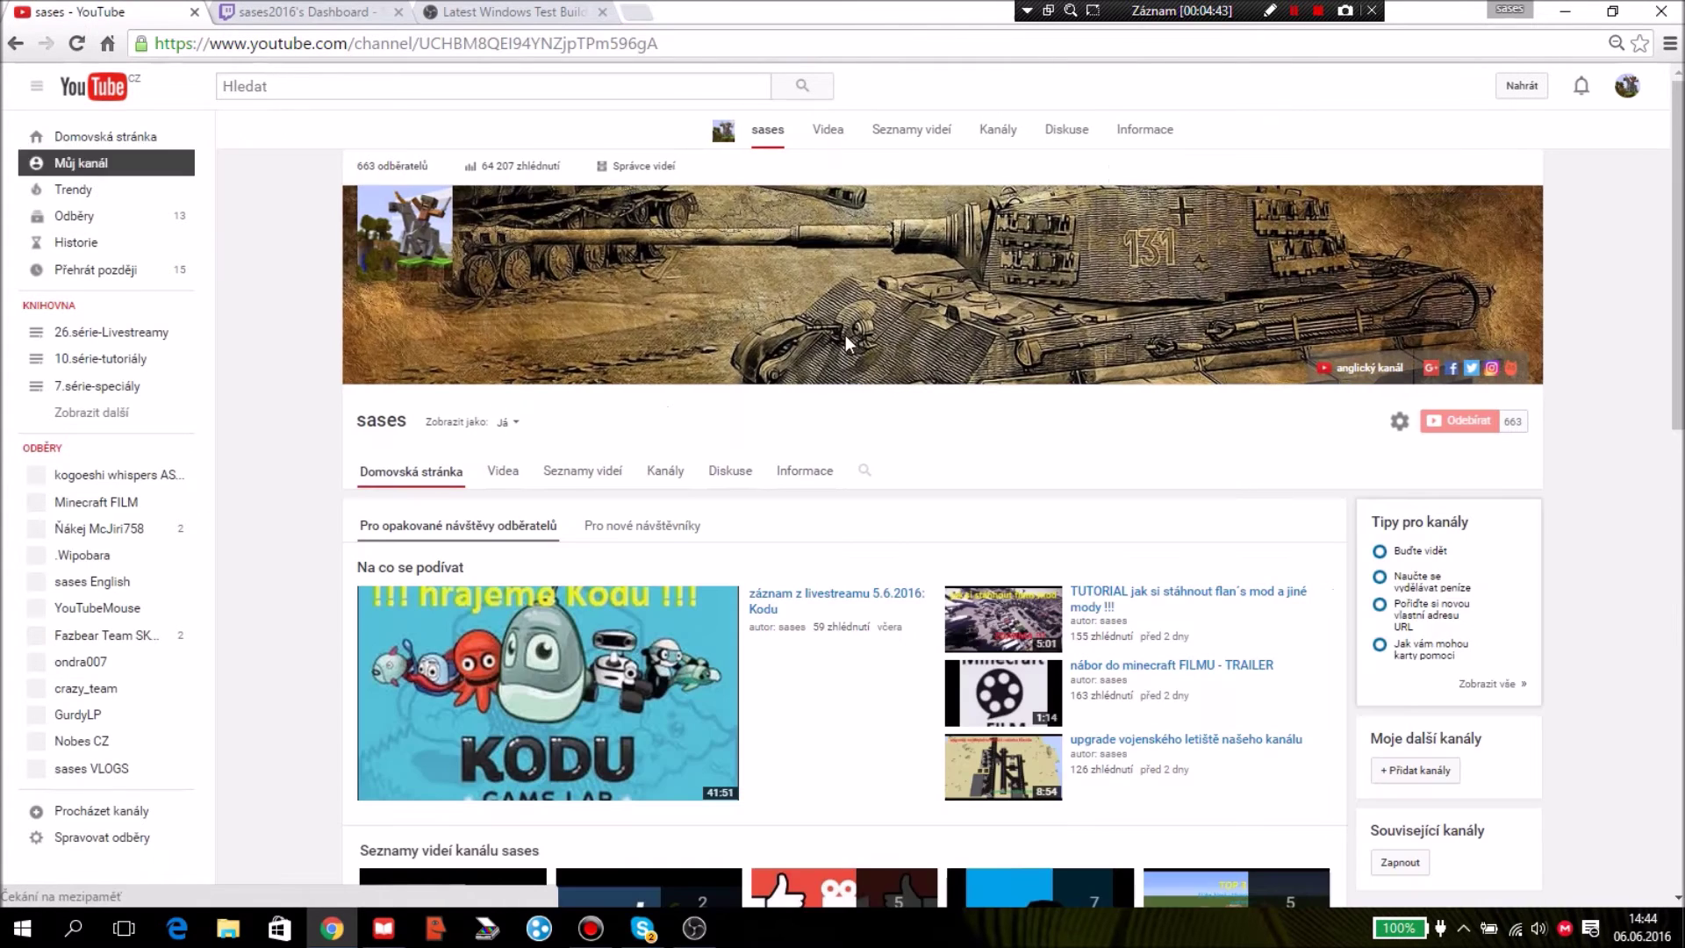
scroll(851, 347, "down", 6)
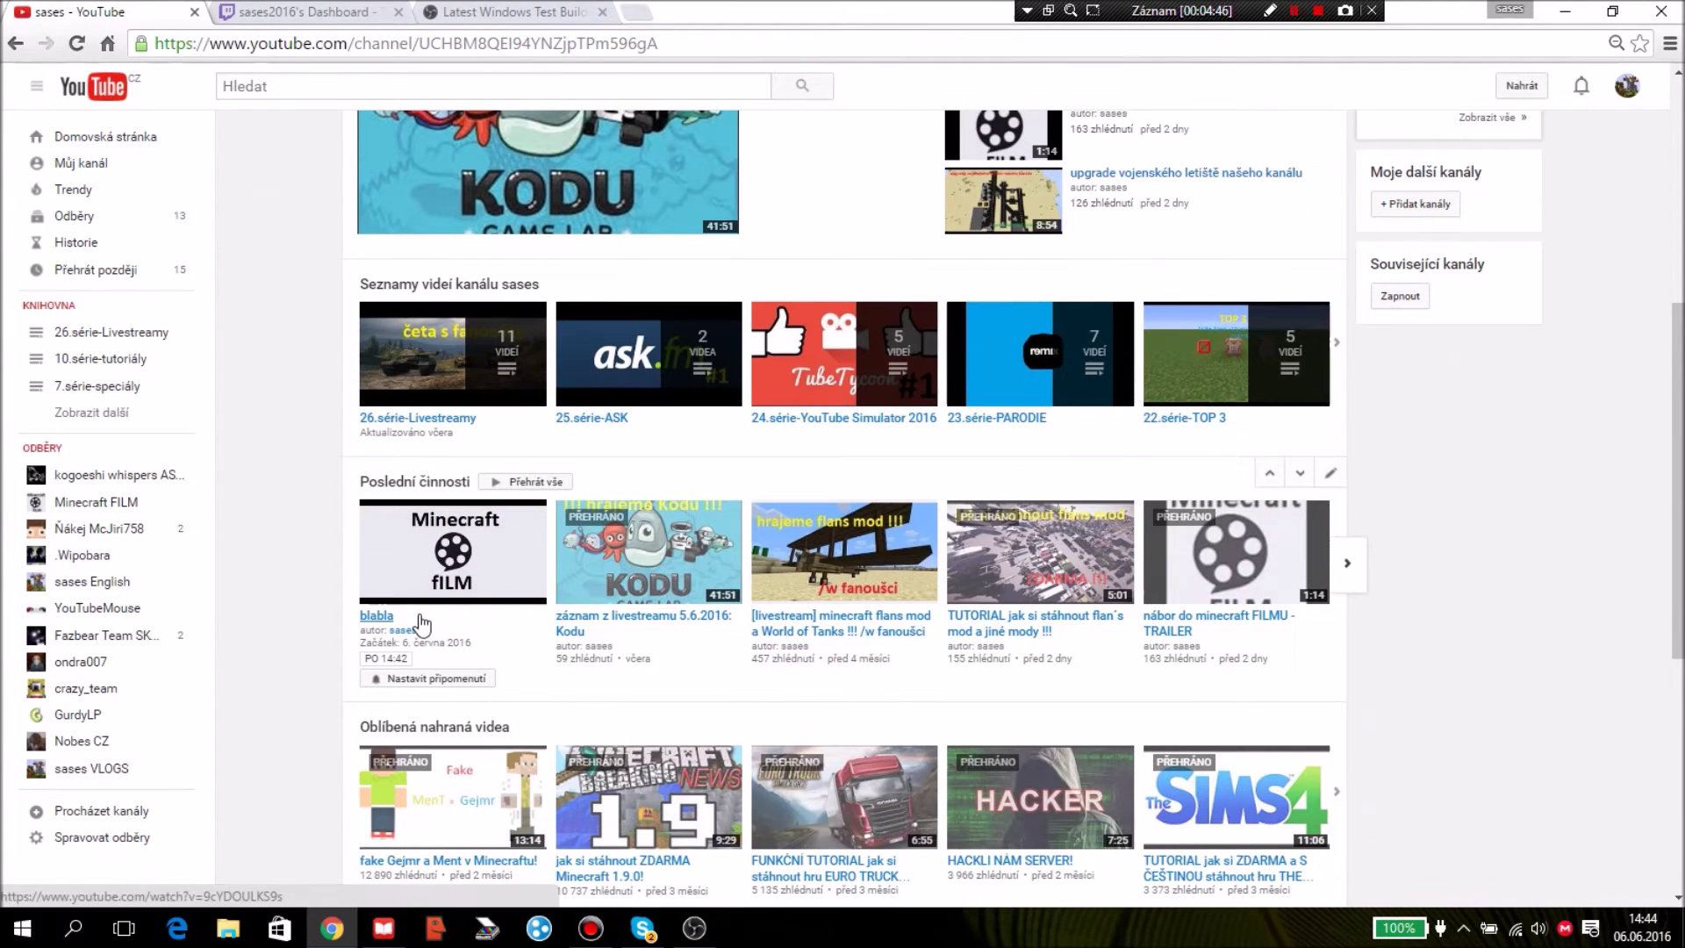
left_click(393, 616)
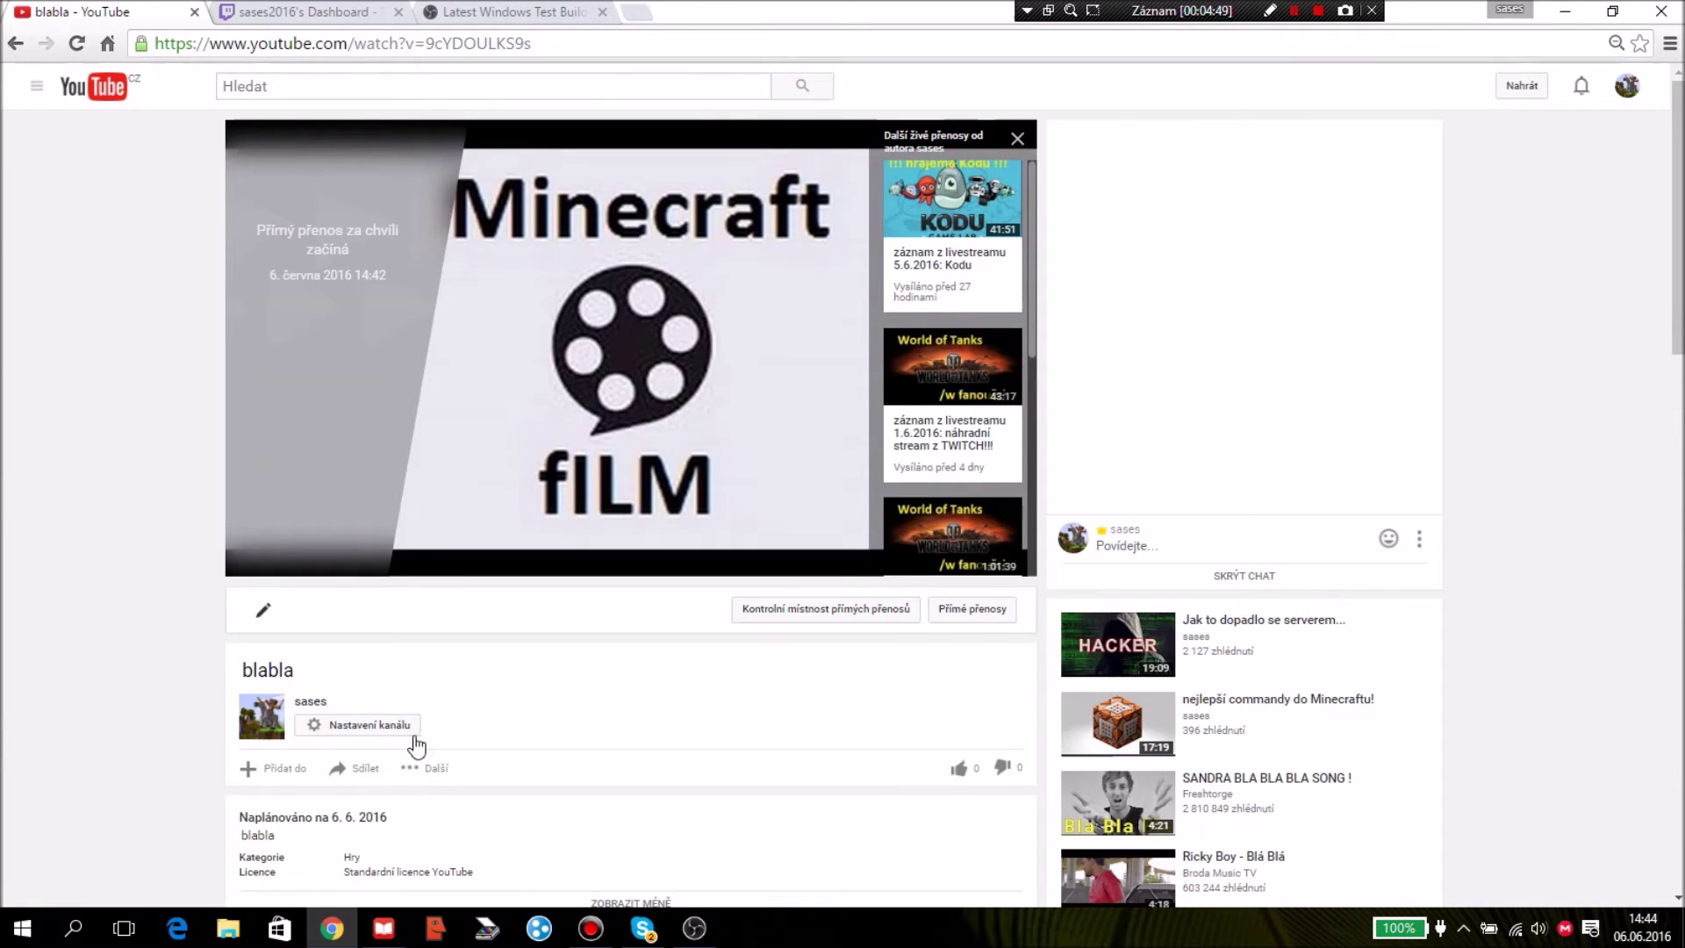
left_click_drag(444, 801, 165, 827)
scroll(509, 812, "down", 5)
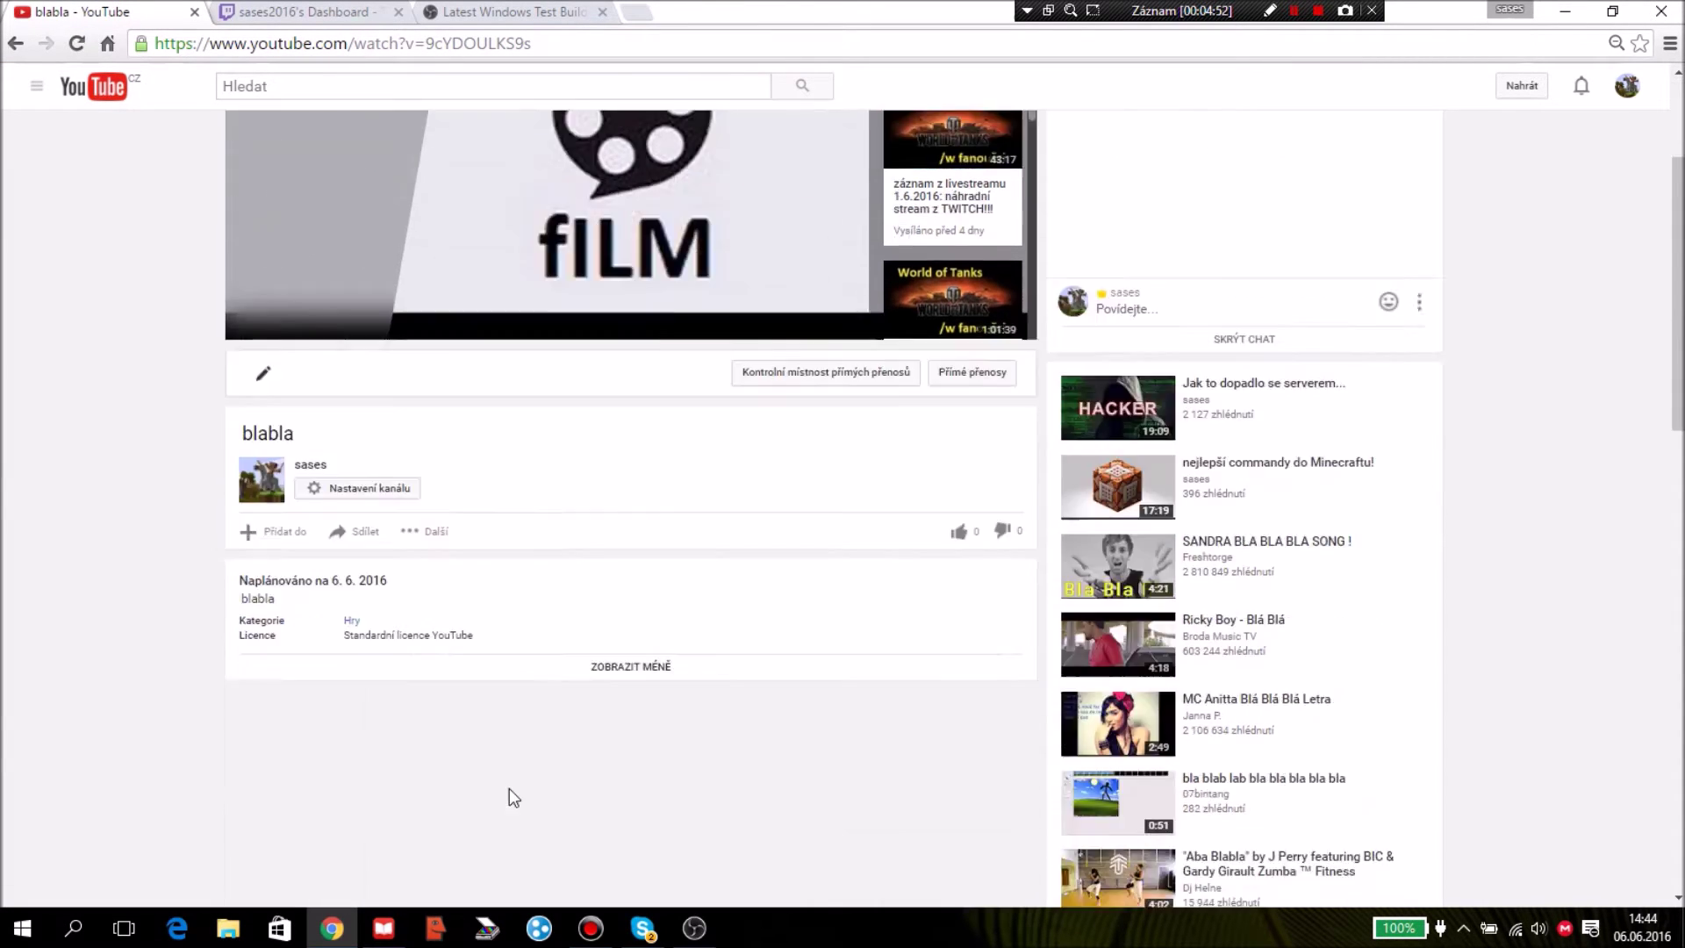
scroll(538, 745, "up", 5)
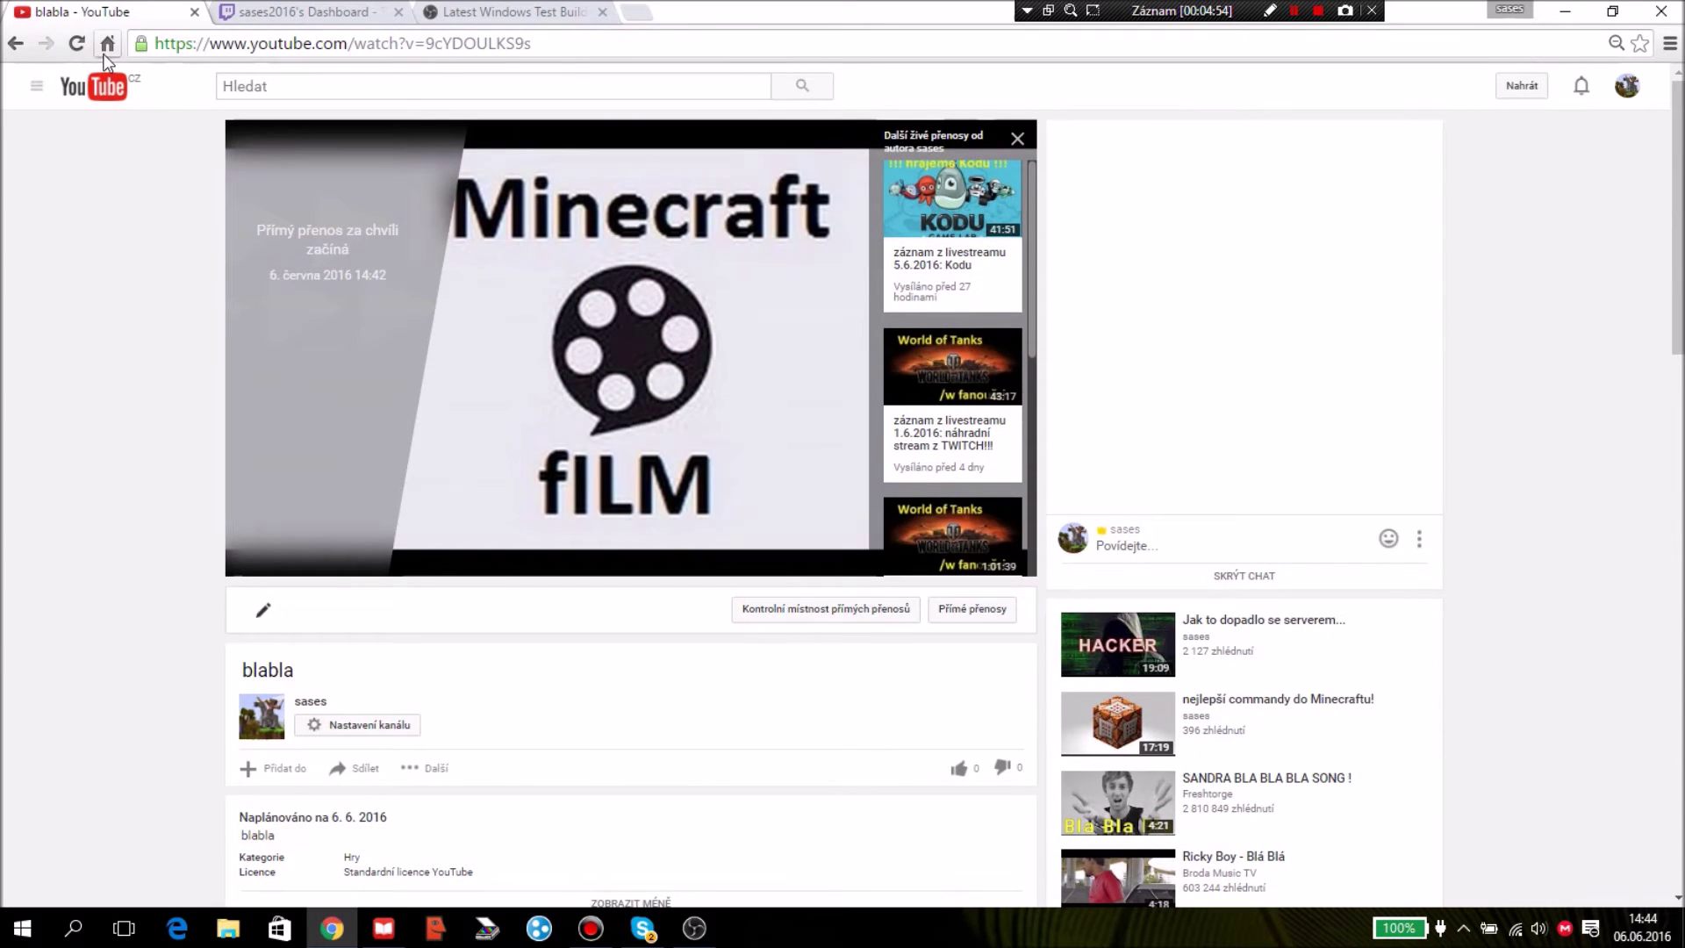
Return to the channel page and open the Události list of live events by way of Správce videí
left_click(12, 46)
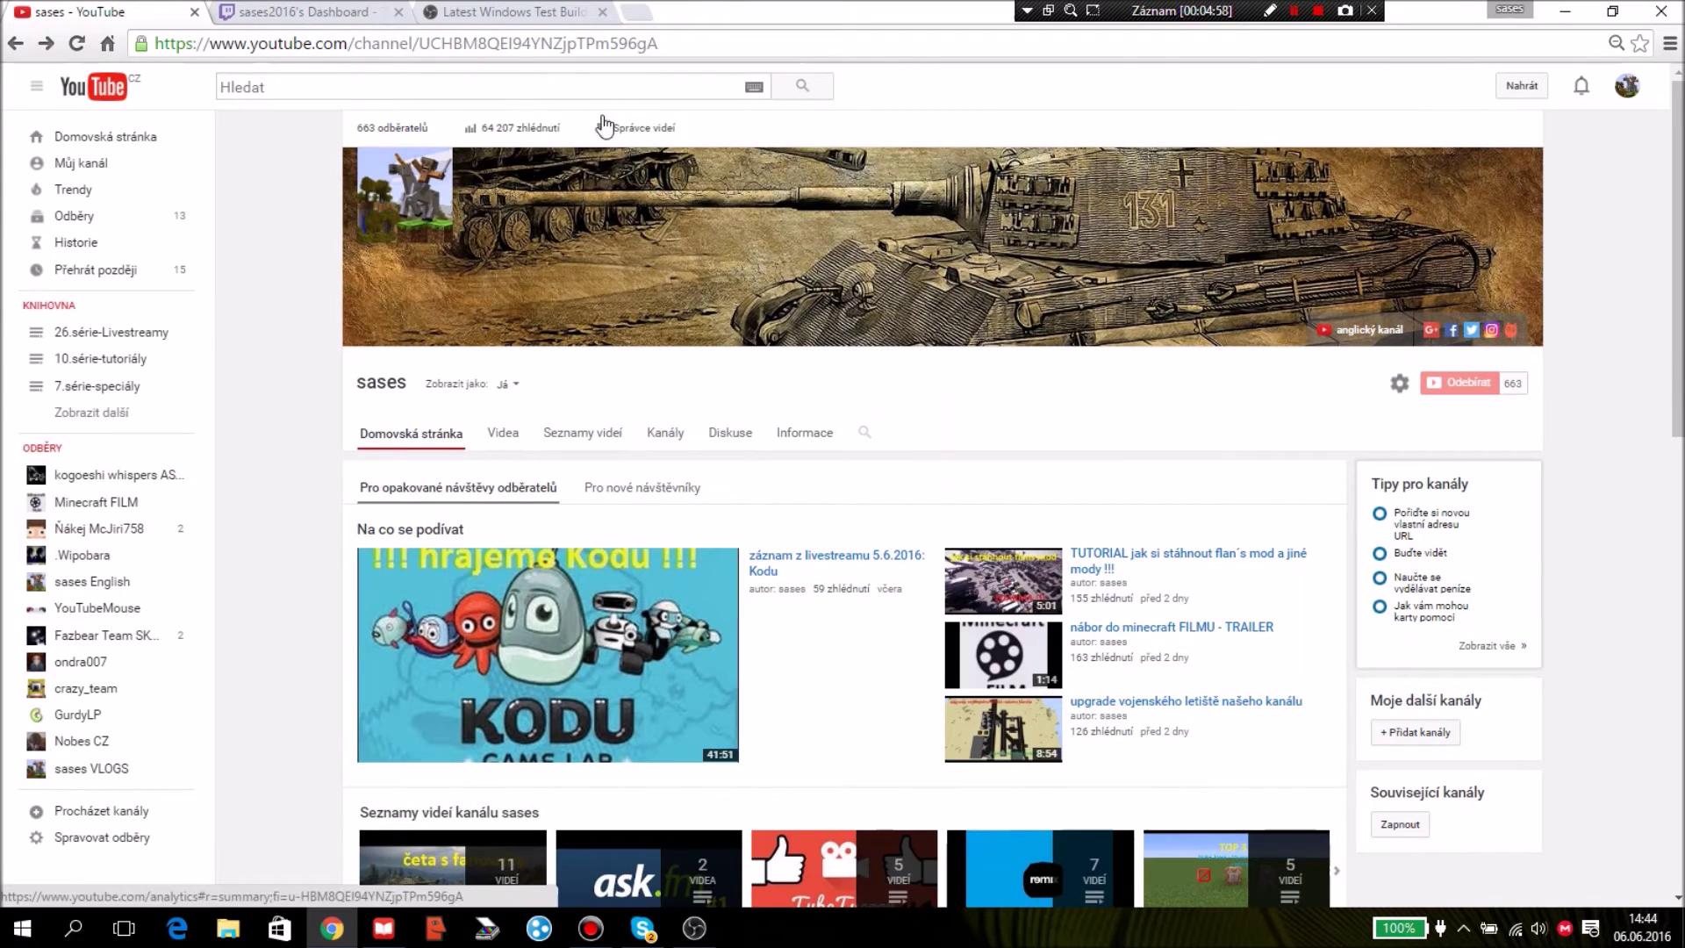
left_click(634, 120)
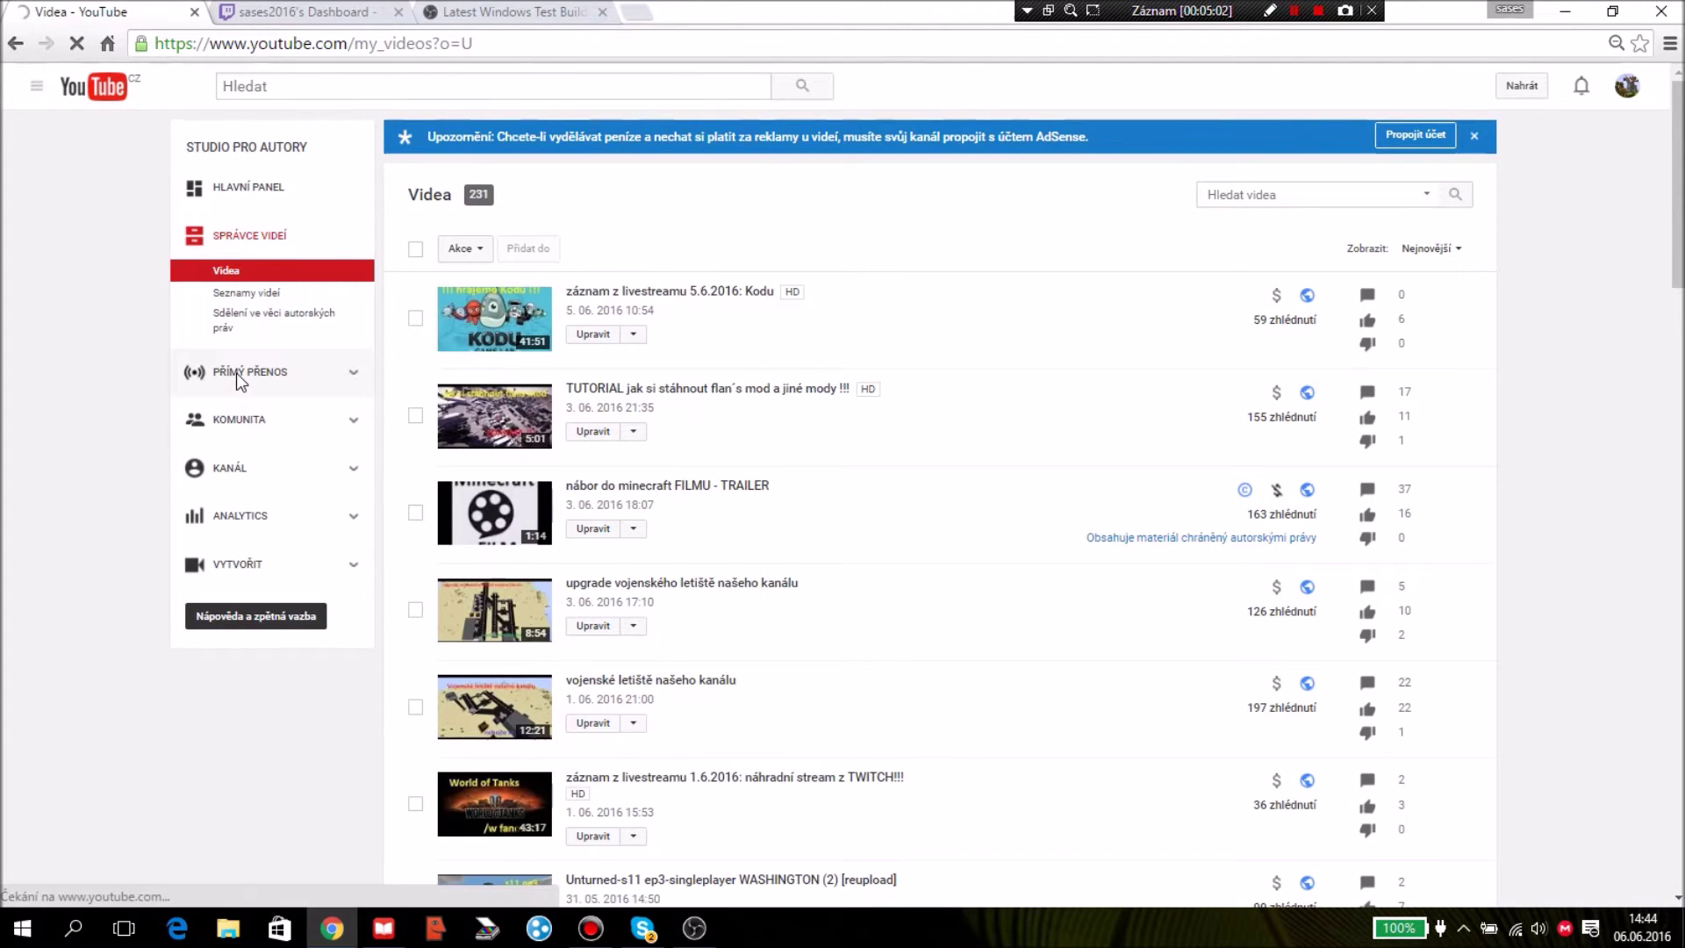
left_click(236, 372)
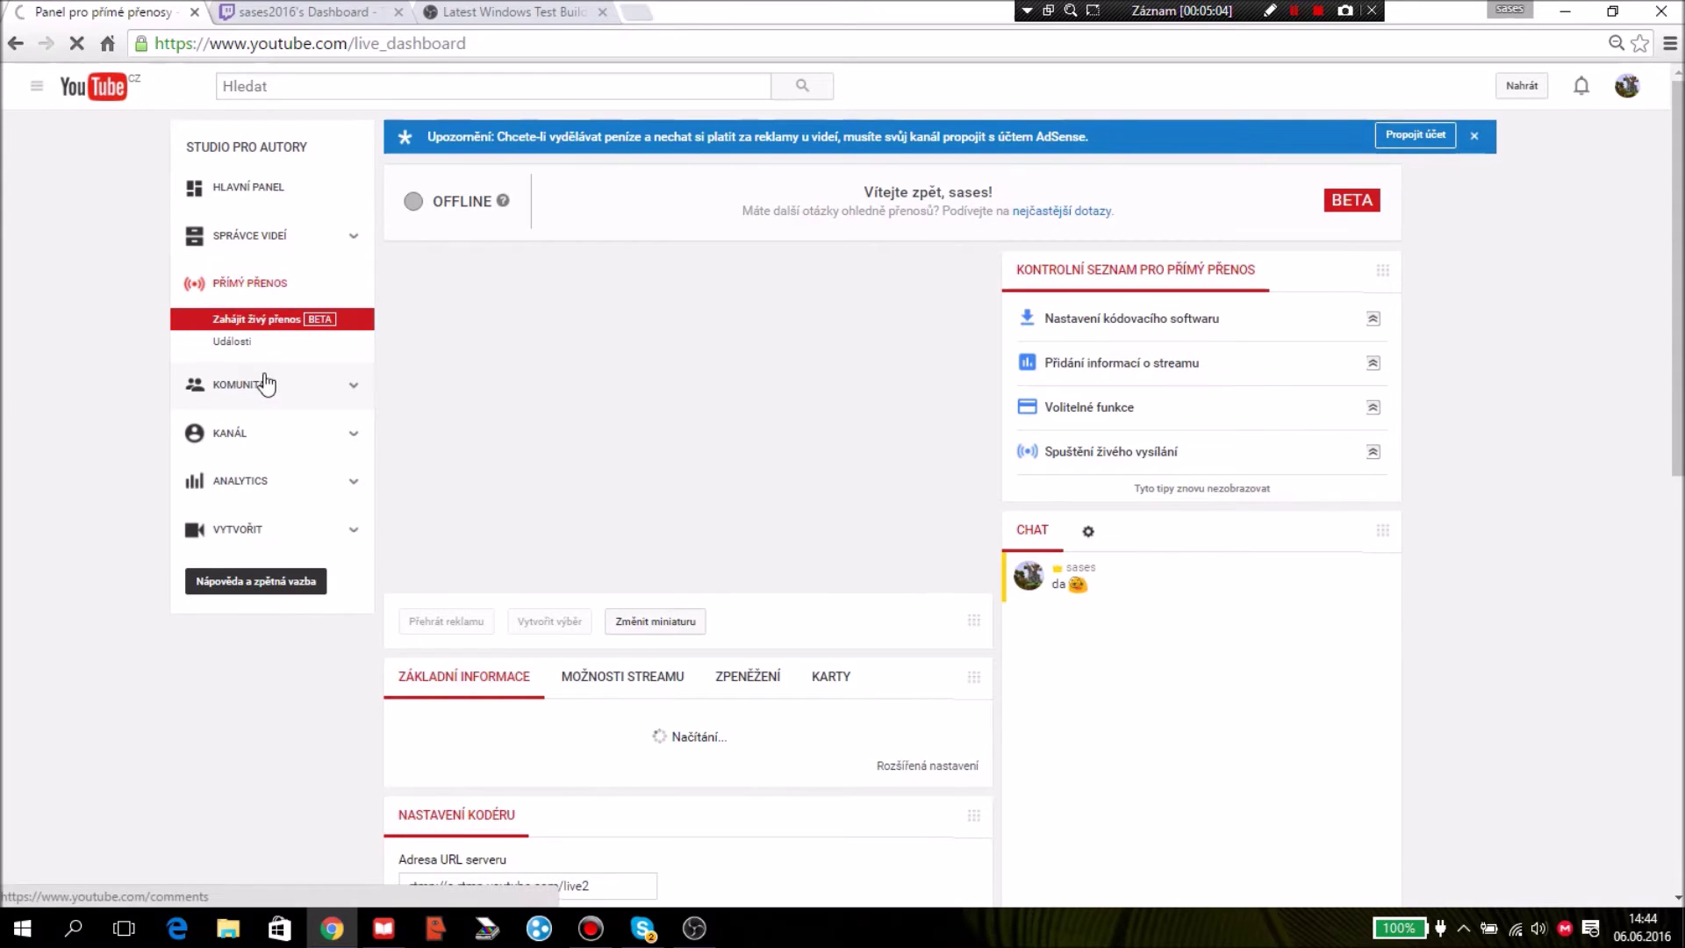
scroll(545, 372, "down", 1)
left_click(289, 238)
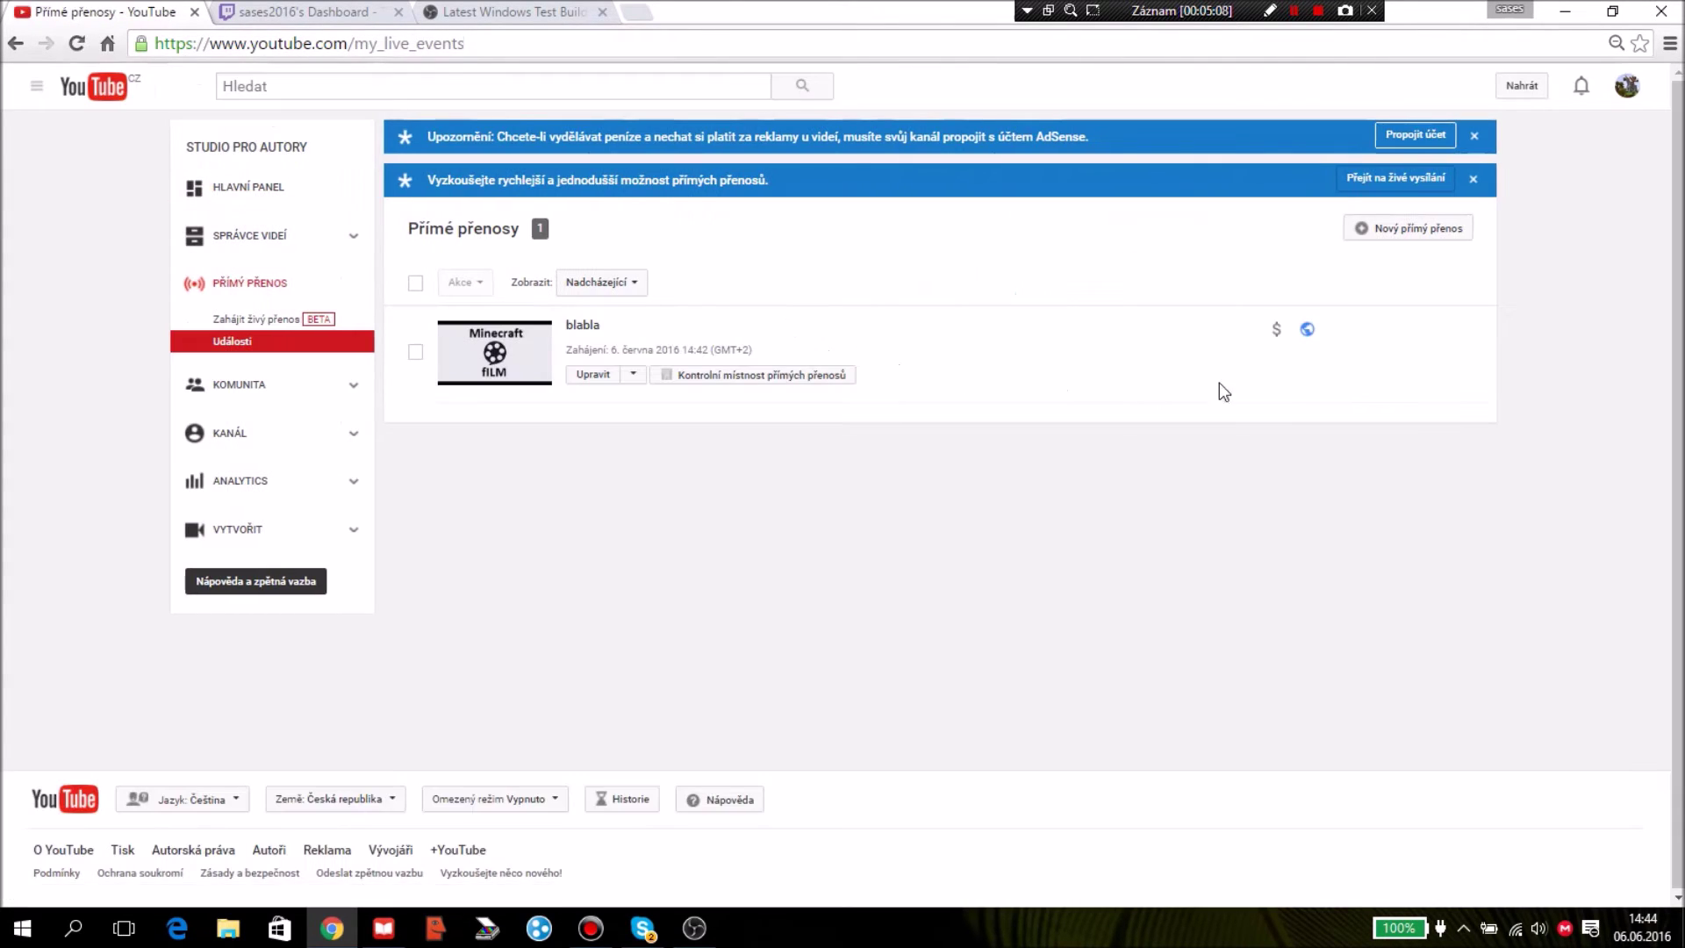
Delete the scheduled "blabla" event from the upcoming live events
left_click(633, 376)
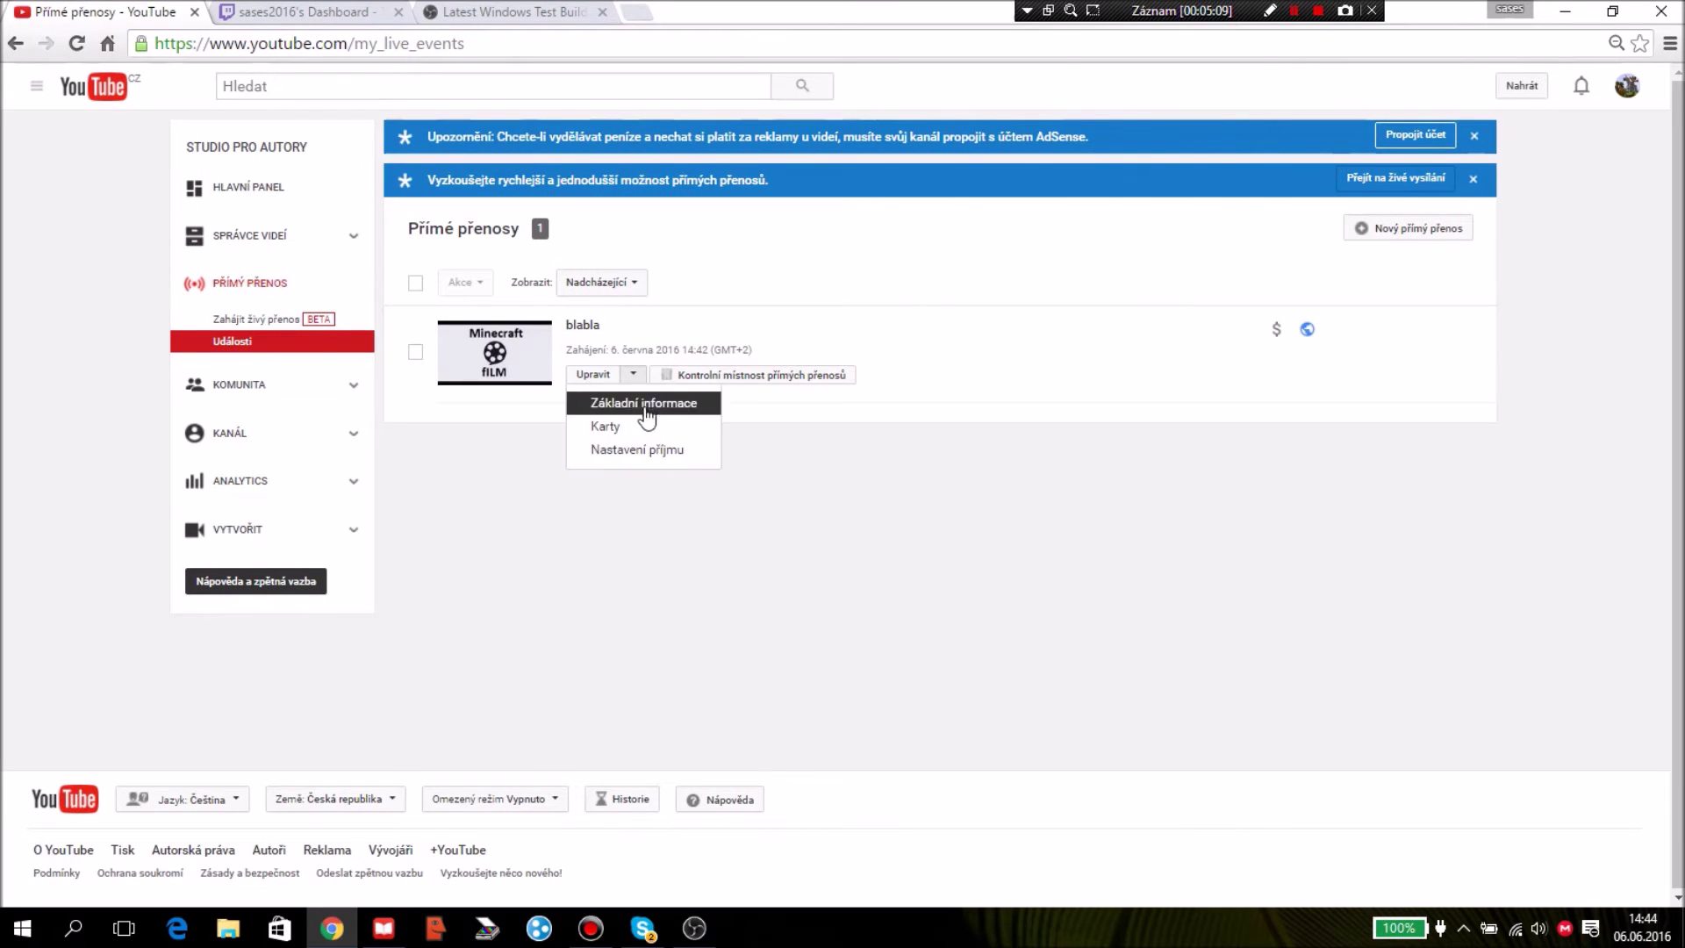
left_click(416, 353)
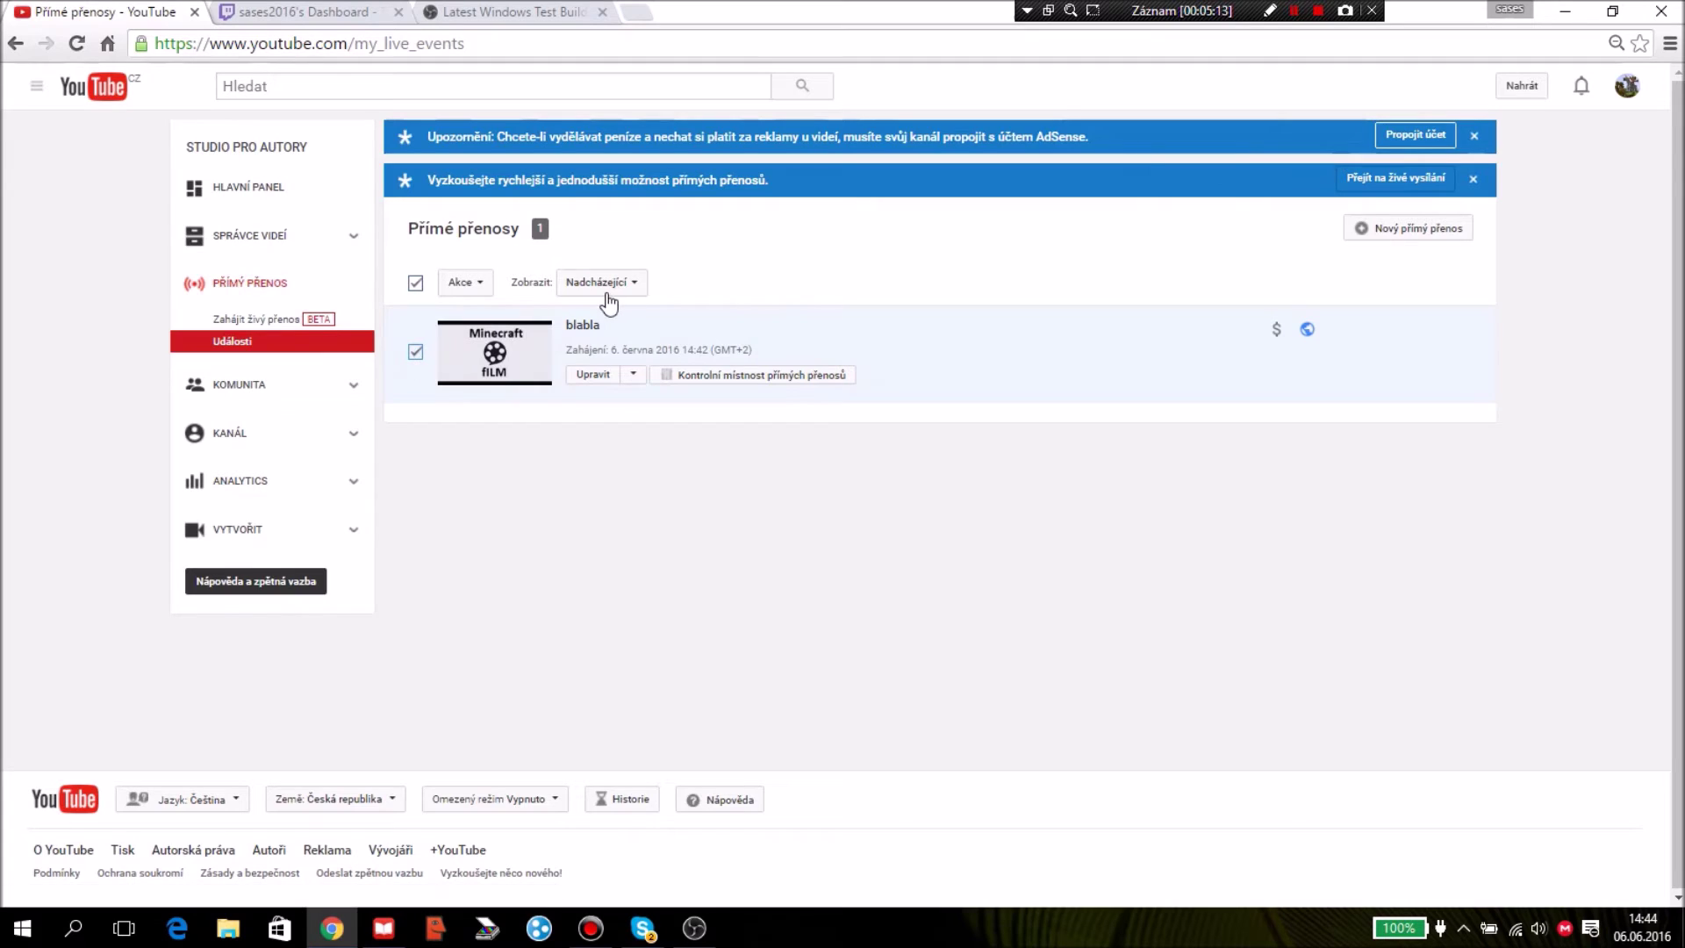
left_click(462, 293)
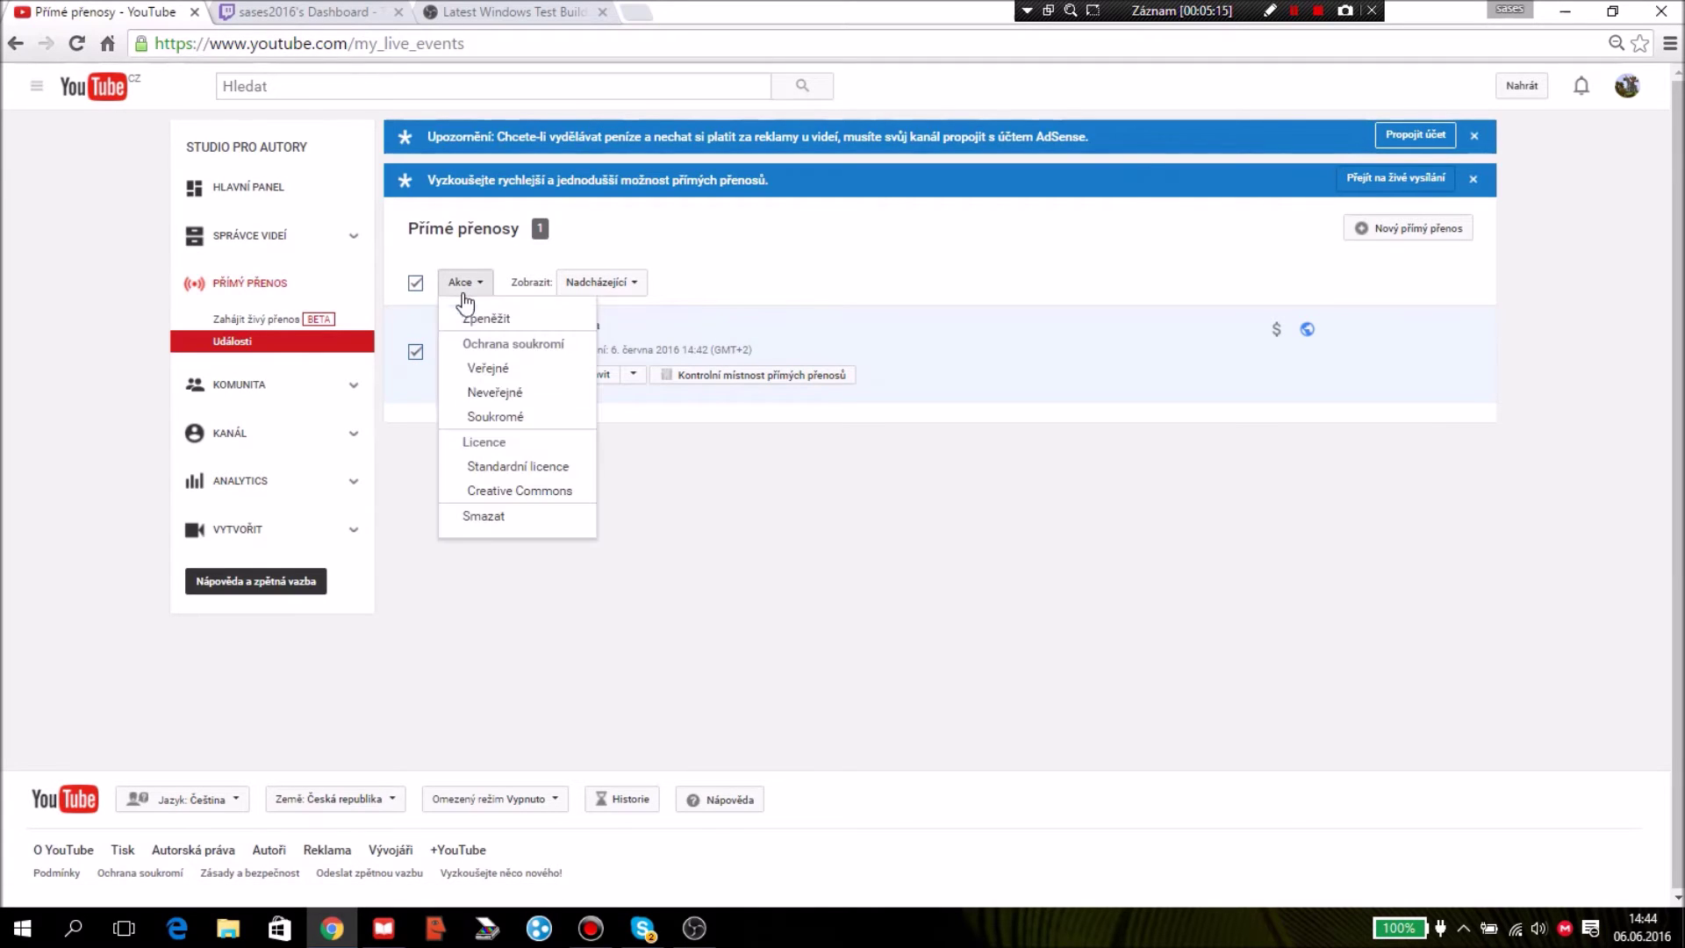
left_click(482, 518)
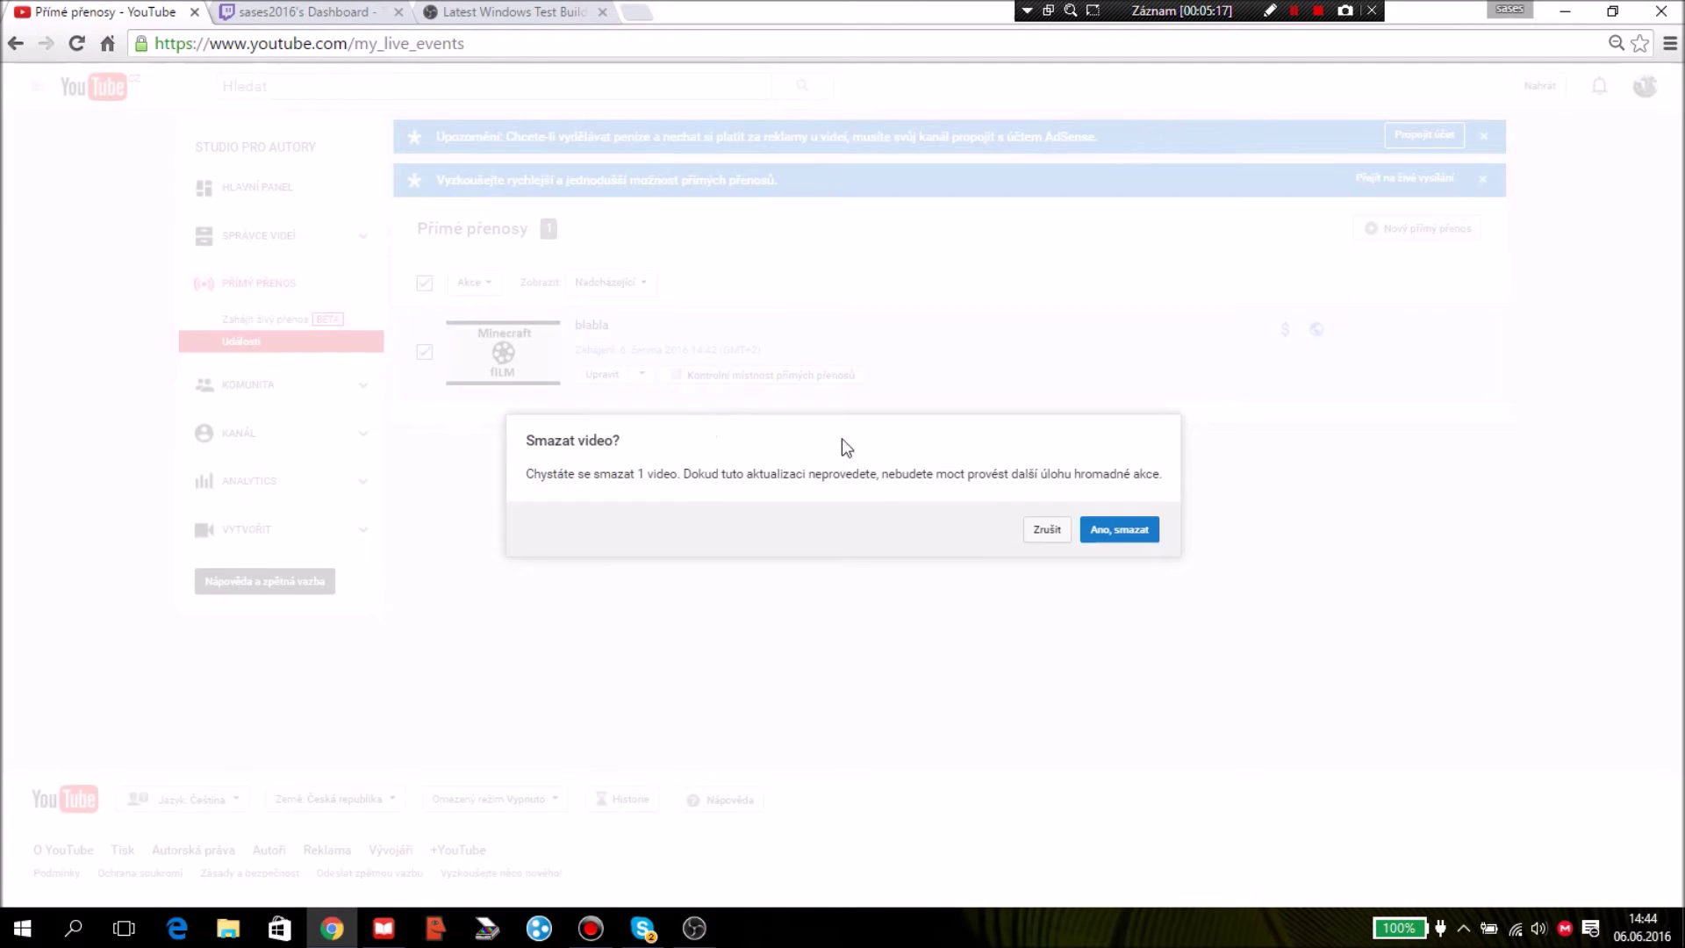
left_click(1113, 533)
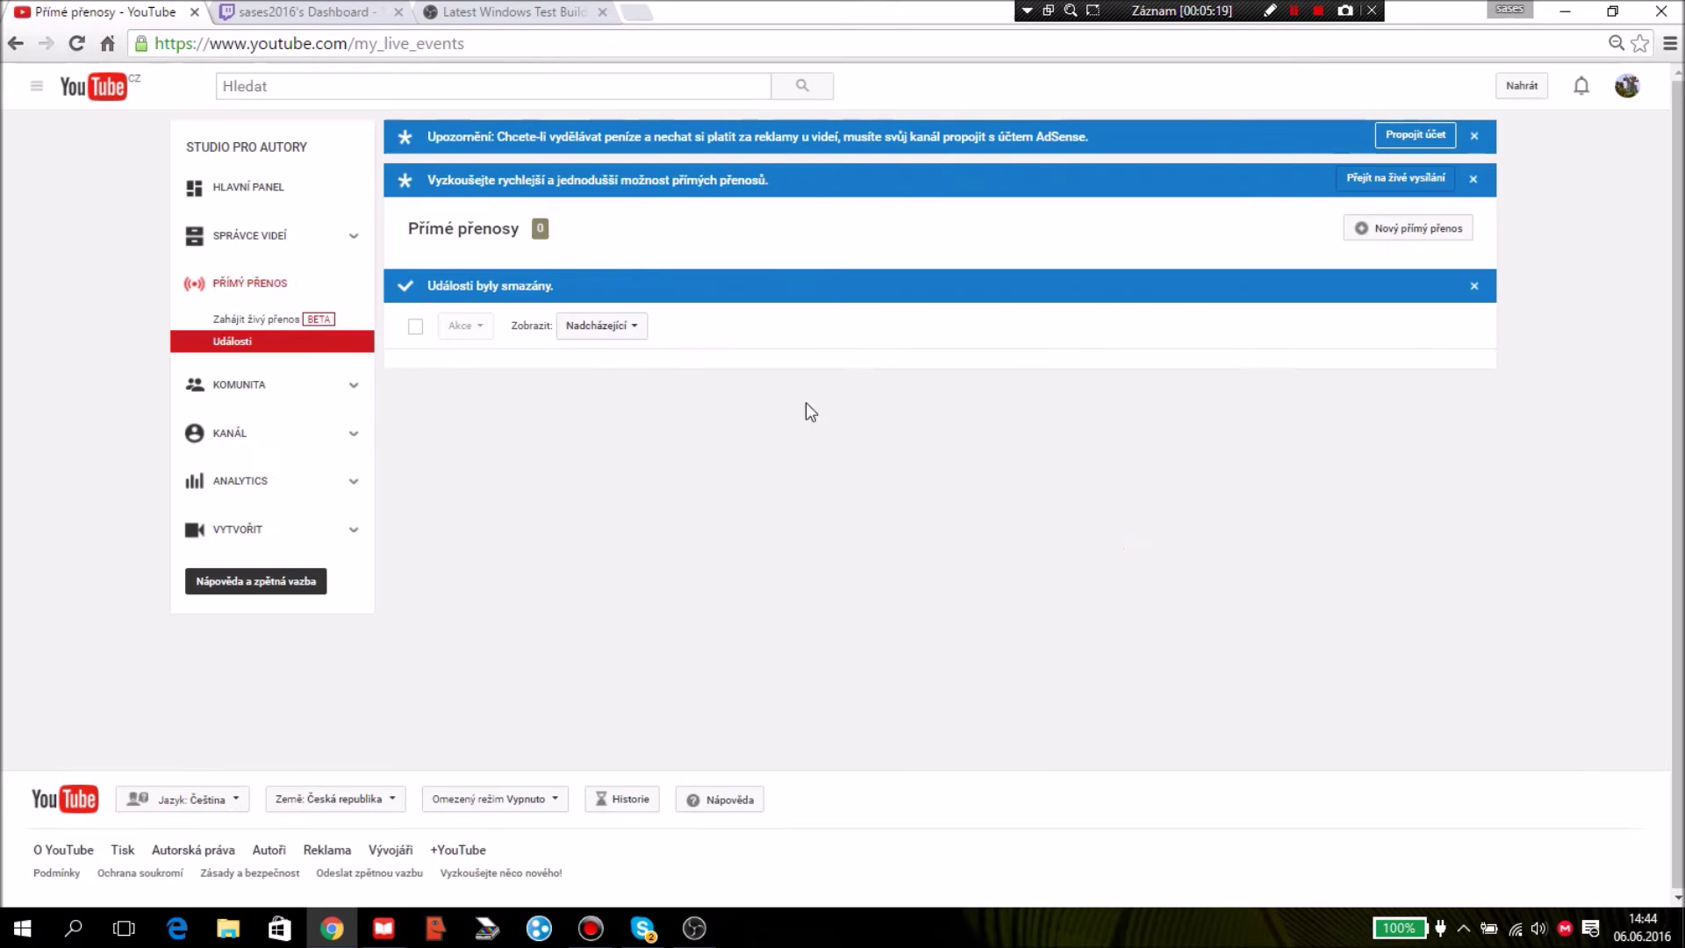
Visit the live dashboard, return to the channel page and check its recent activities
left_click(256, 338)
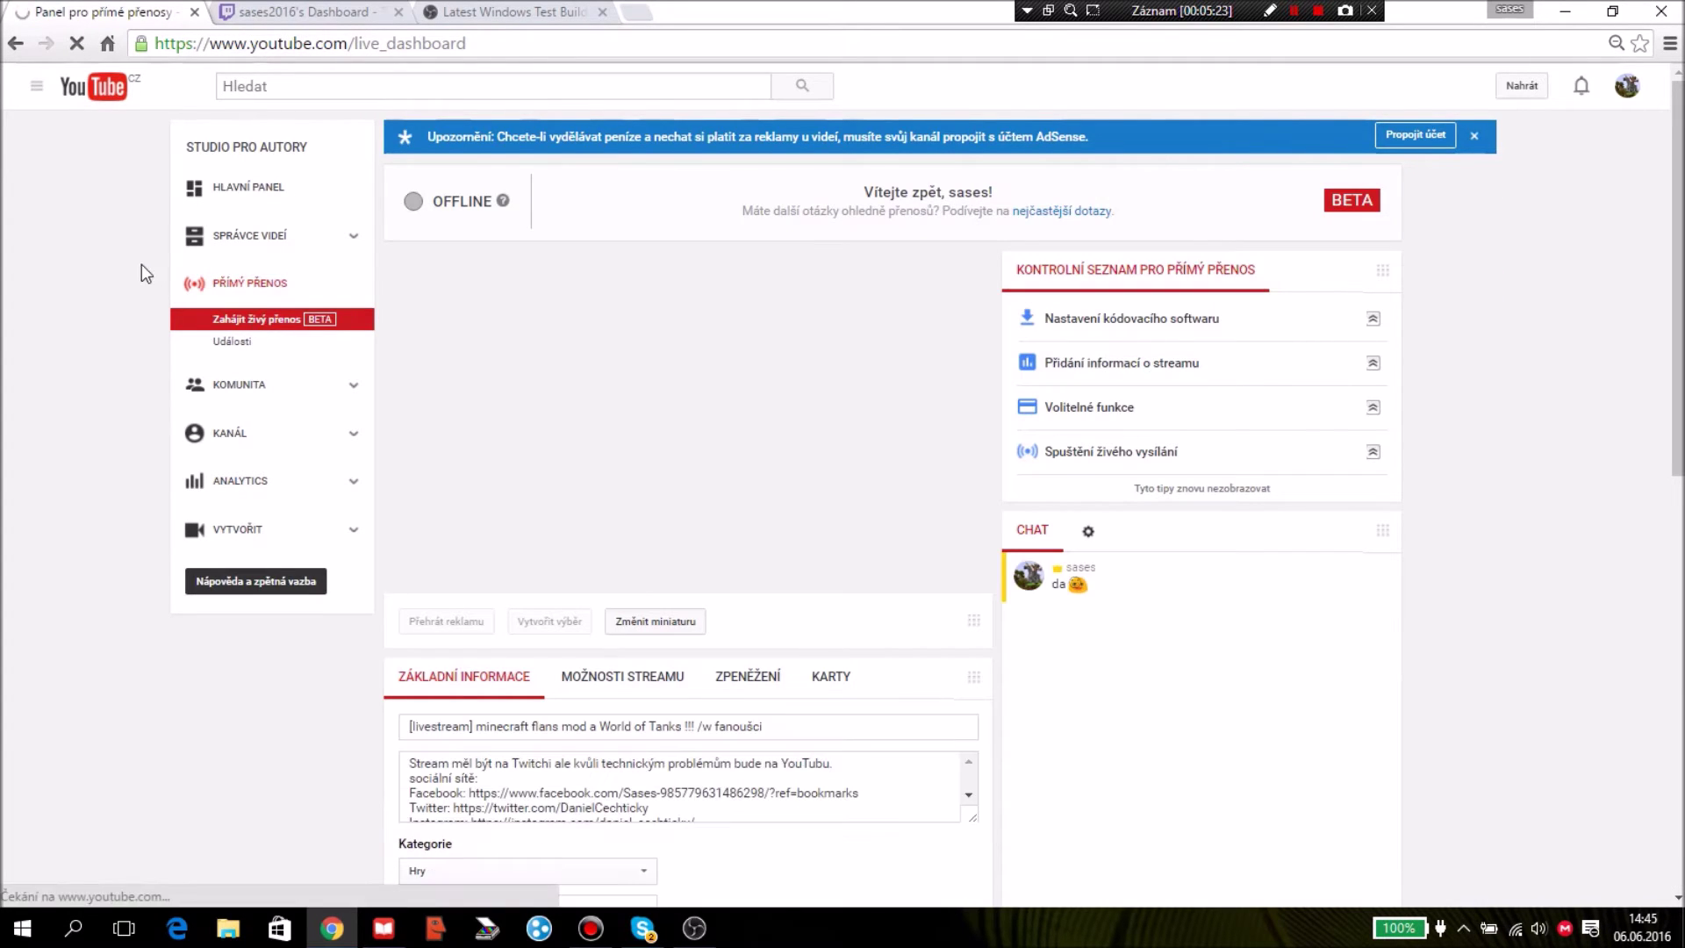
left_click(37, 86)
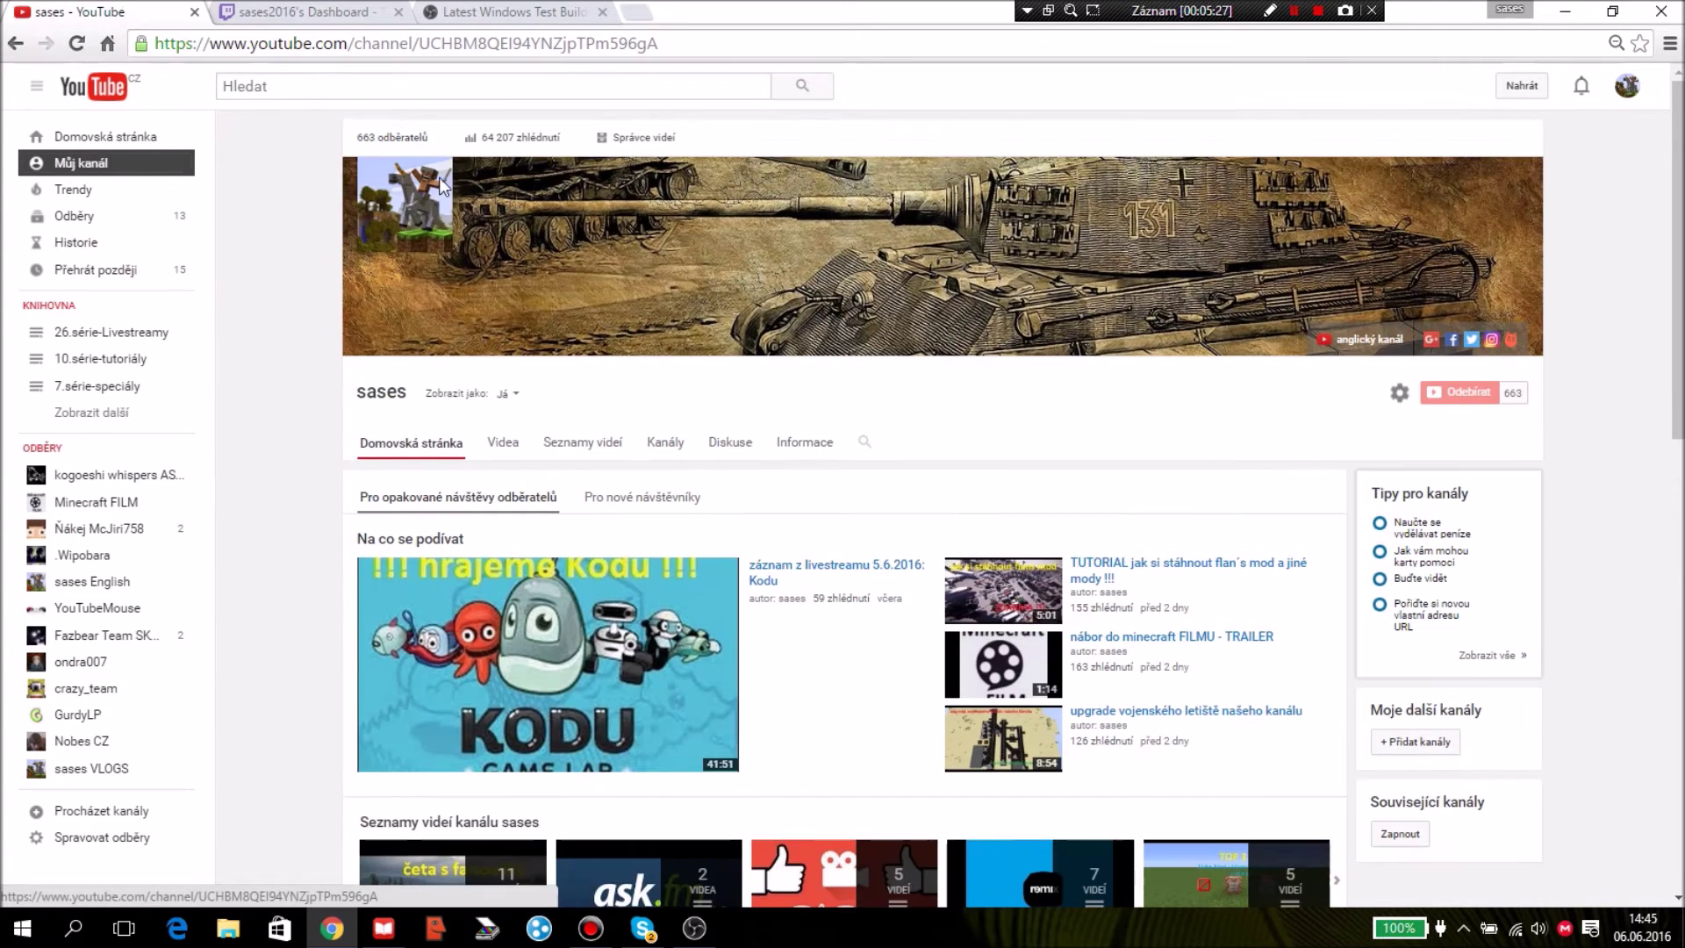
scroll(830, 398, "down", 2)
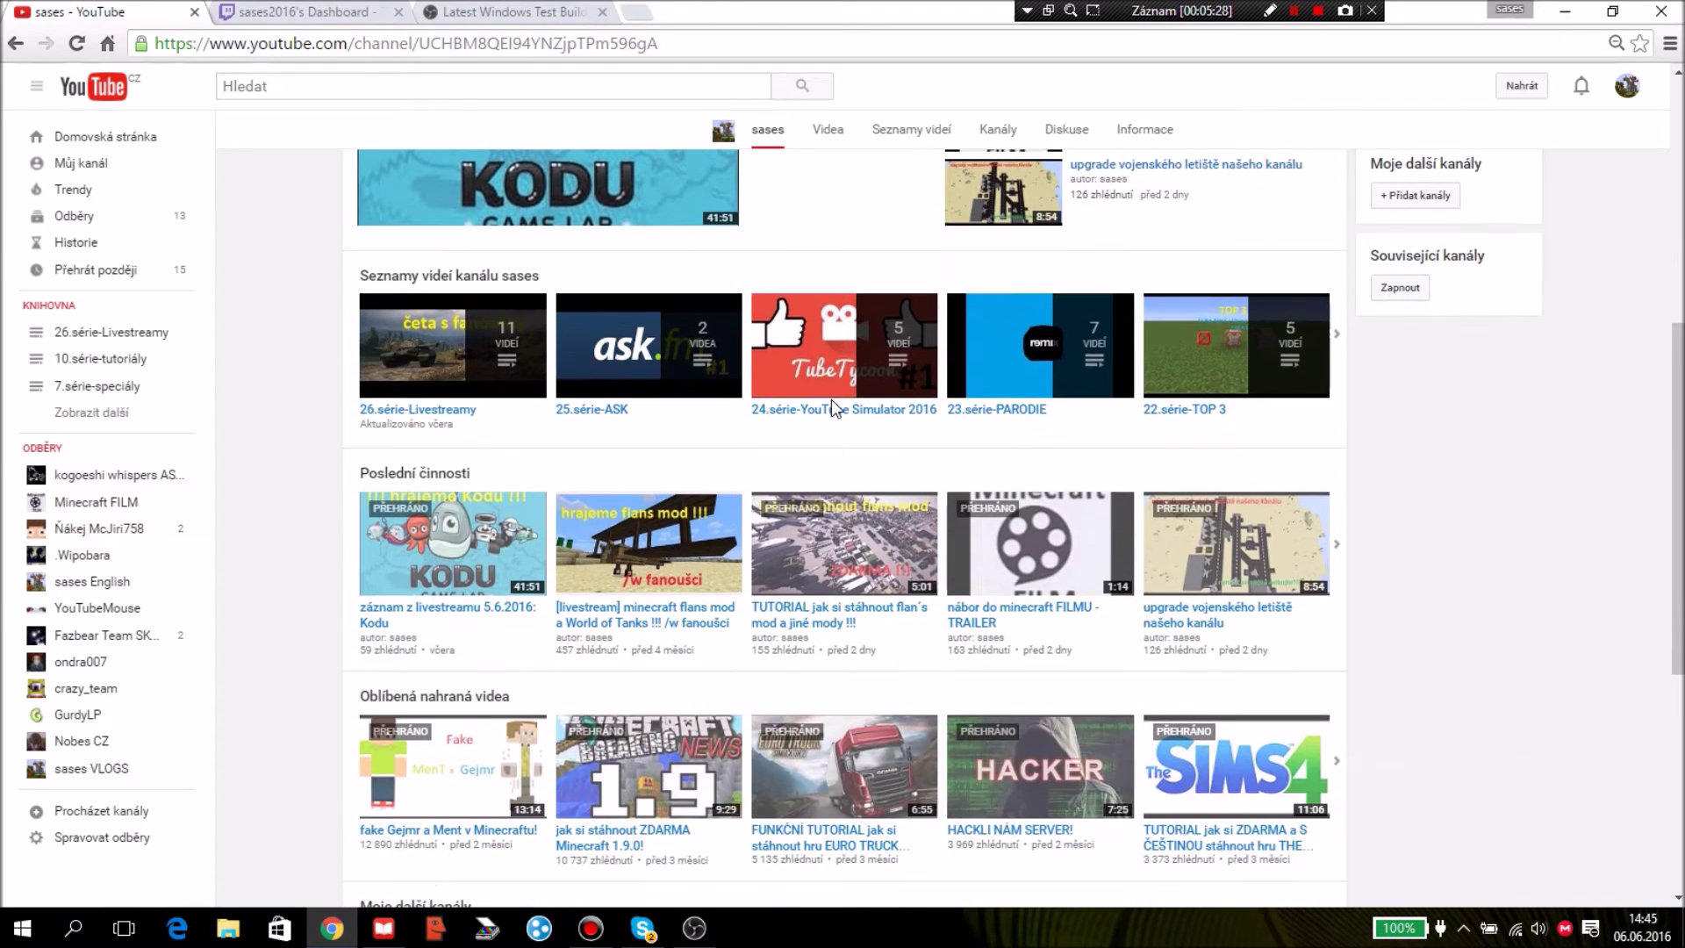
Switch to OBS Studio and reposition its settings window showing the output options
left_click(1550, 12)
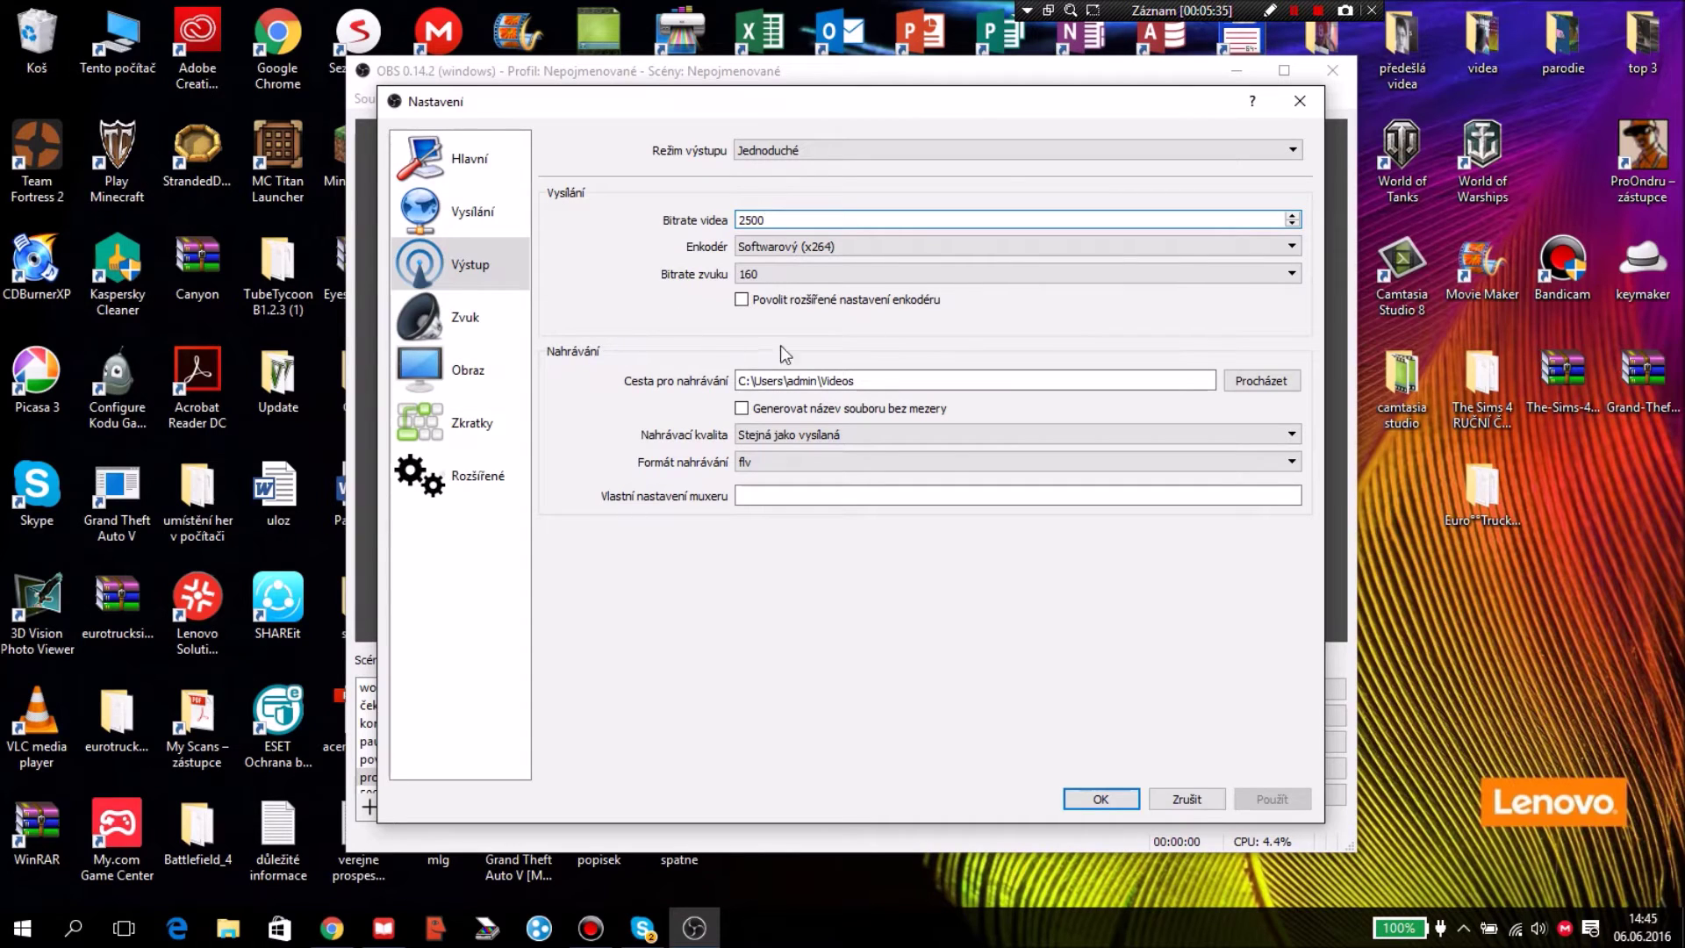
left_click_drag(961, 102, 403, 333)
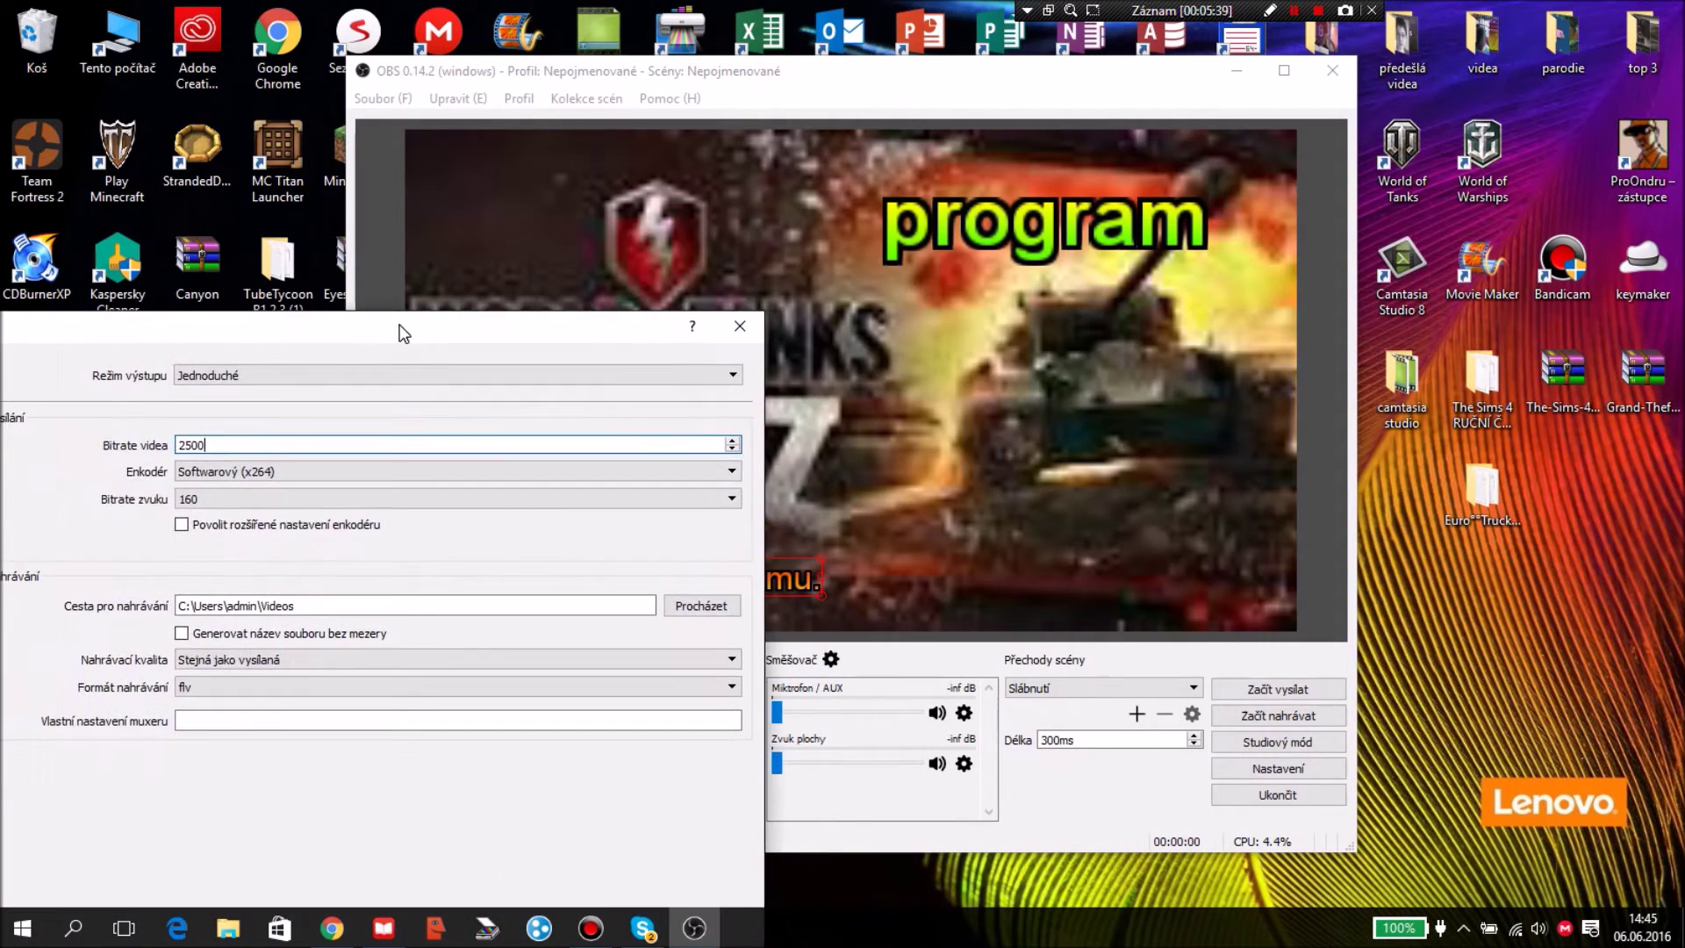
left_click_drag(403, 333, 823, 125)
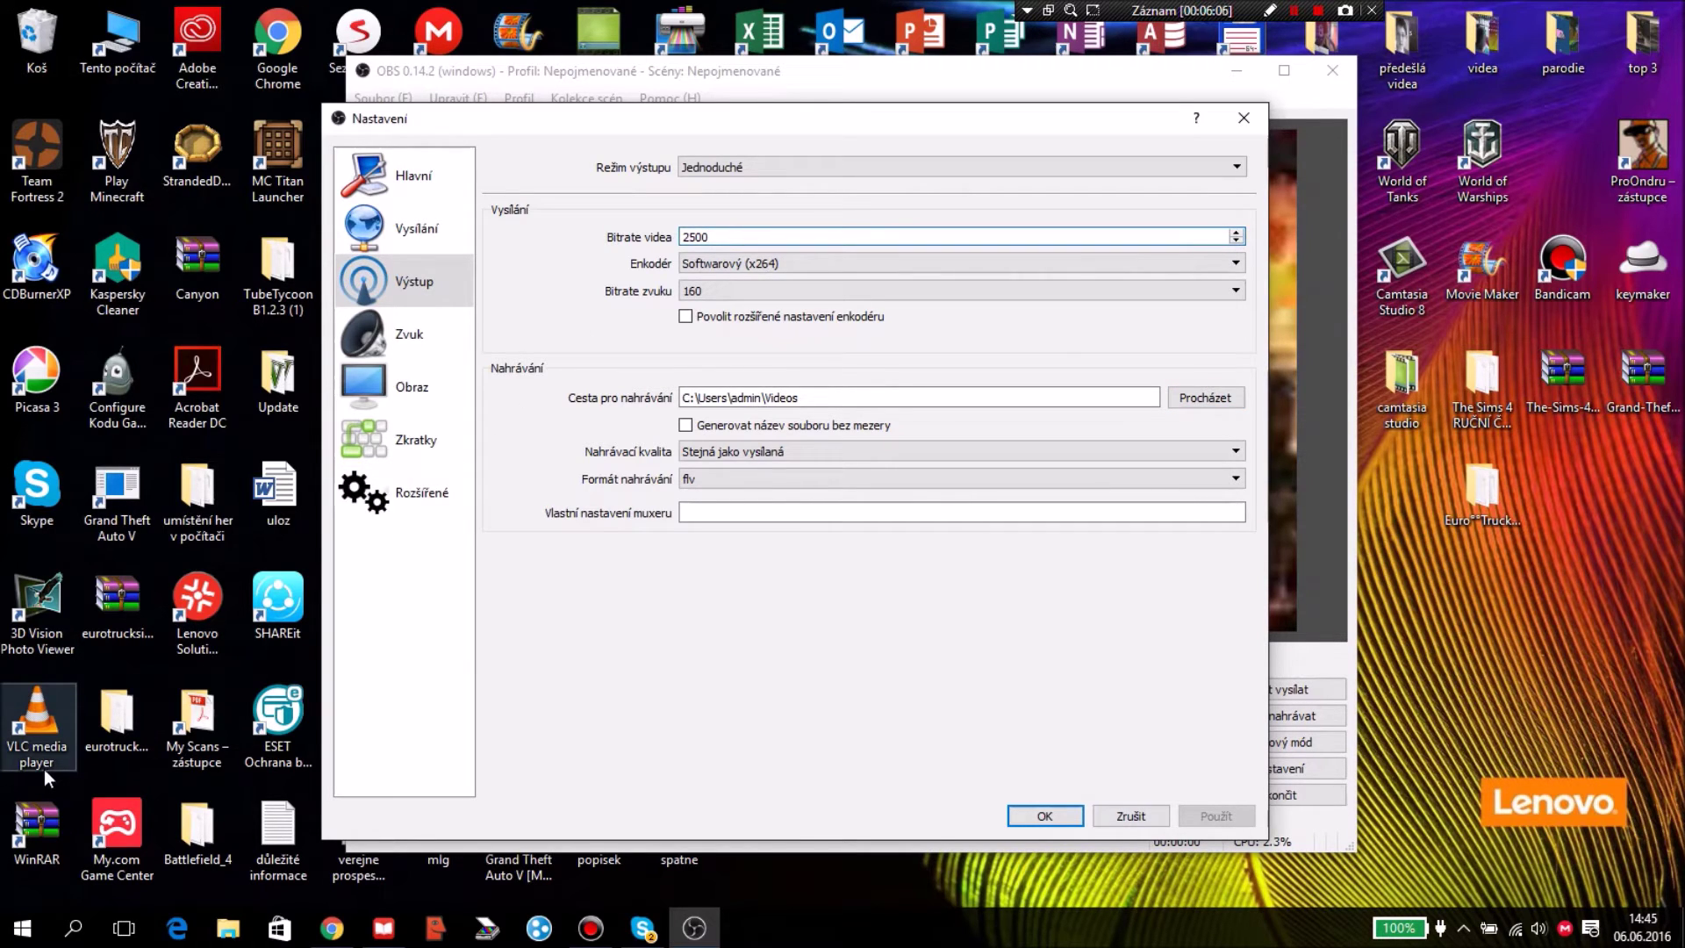
left_click(1196, 505)
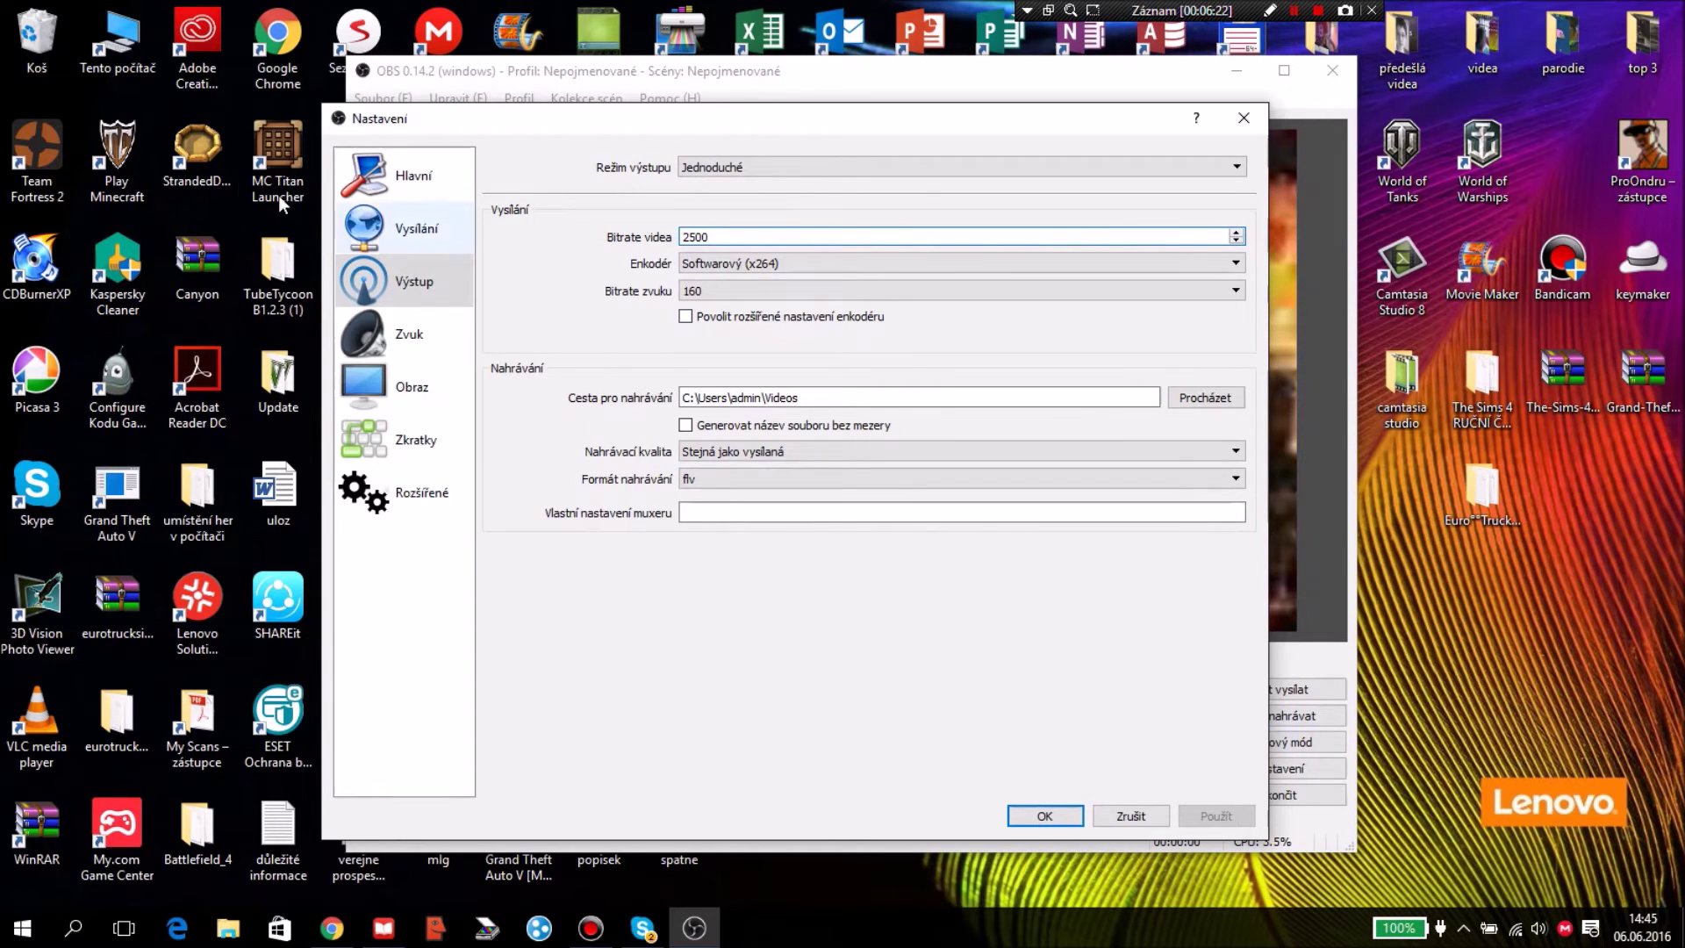
Examine the audio settings with the available microphone devices and the video settings with the common FPS values, without changing them
left_click(409, 384)
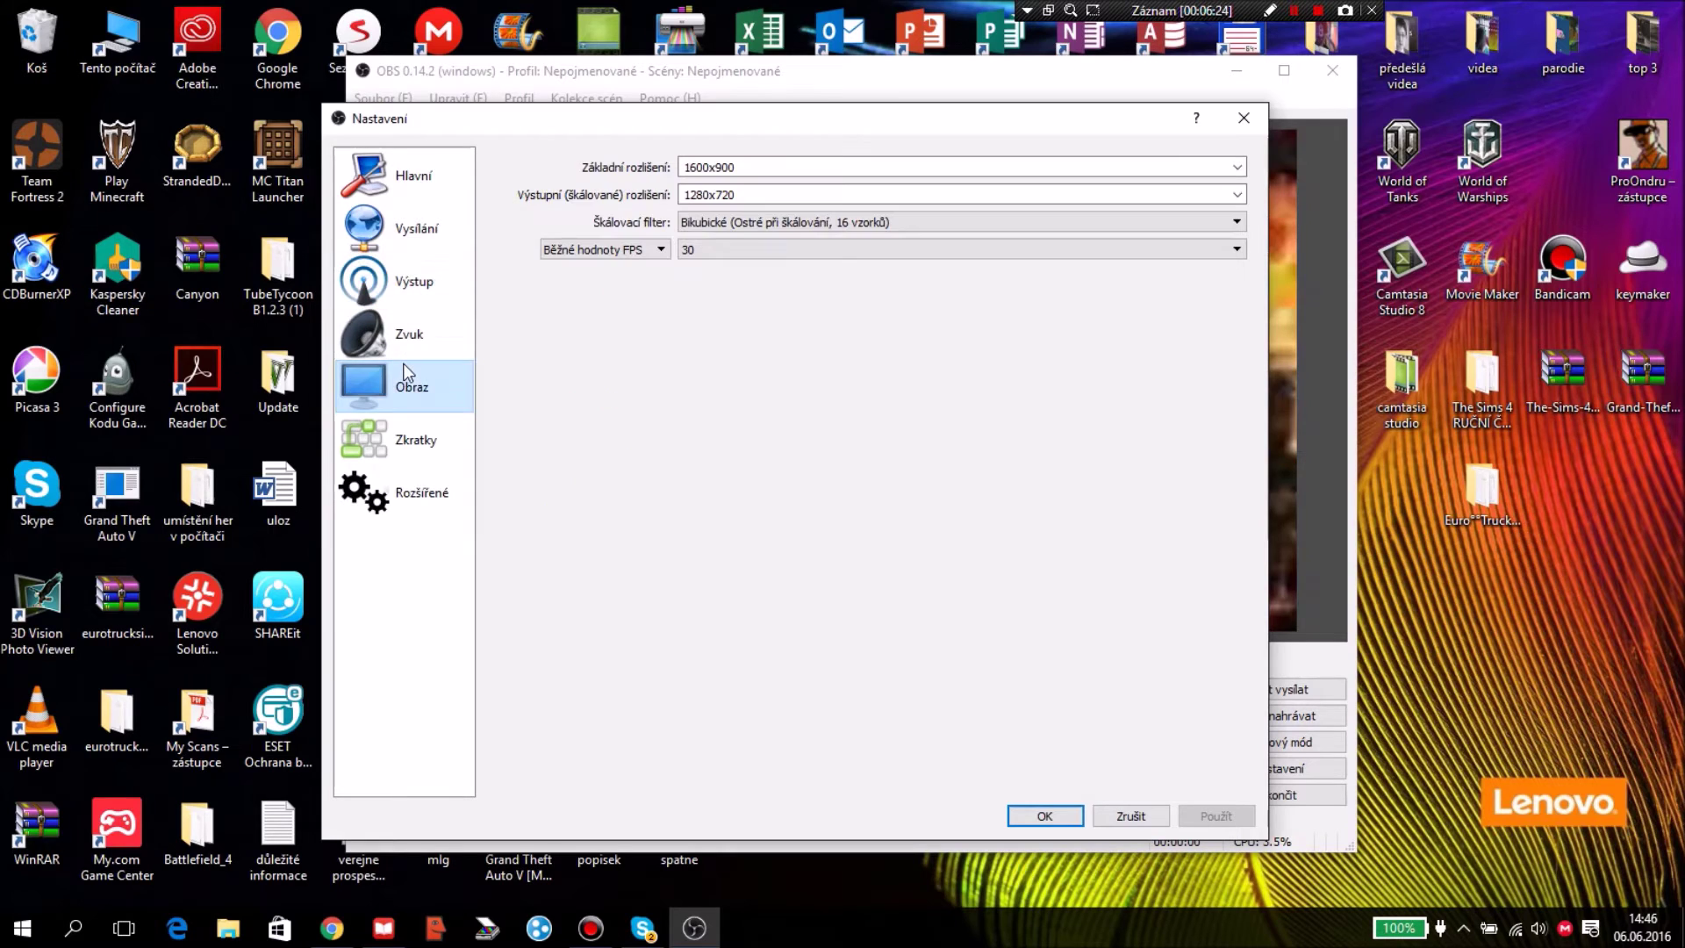
left_click(403, 349)
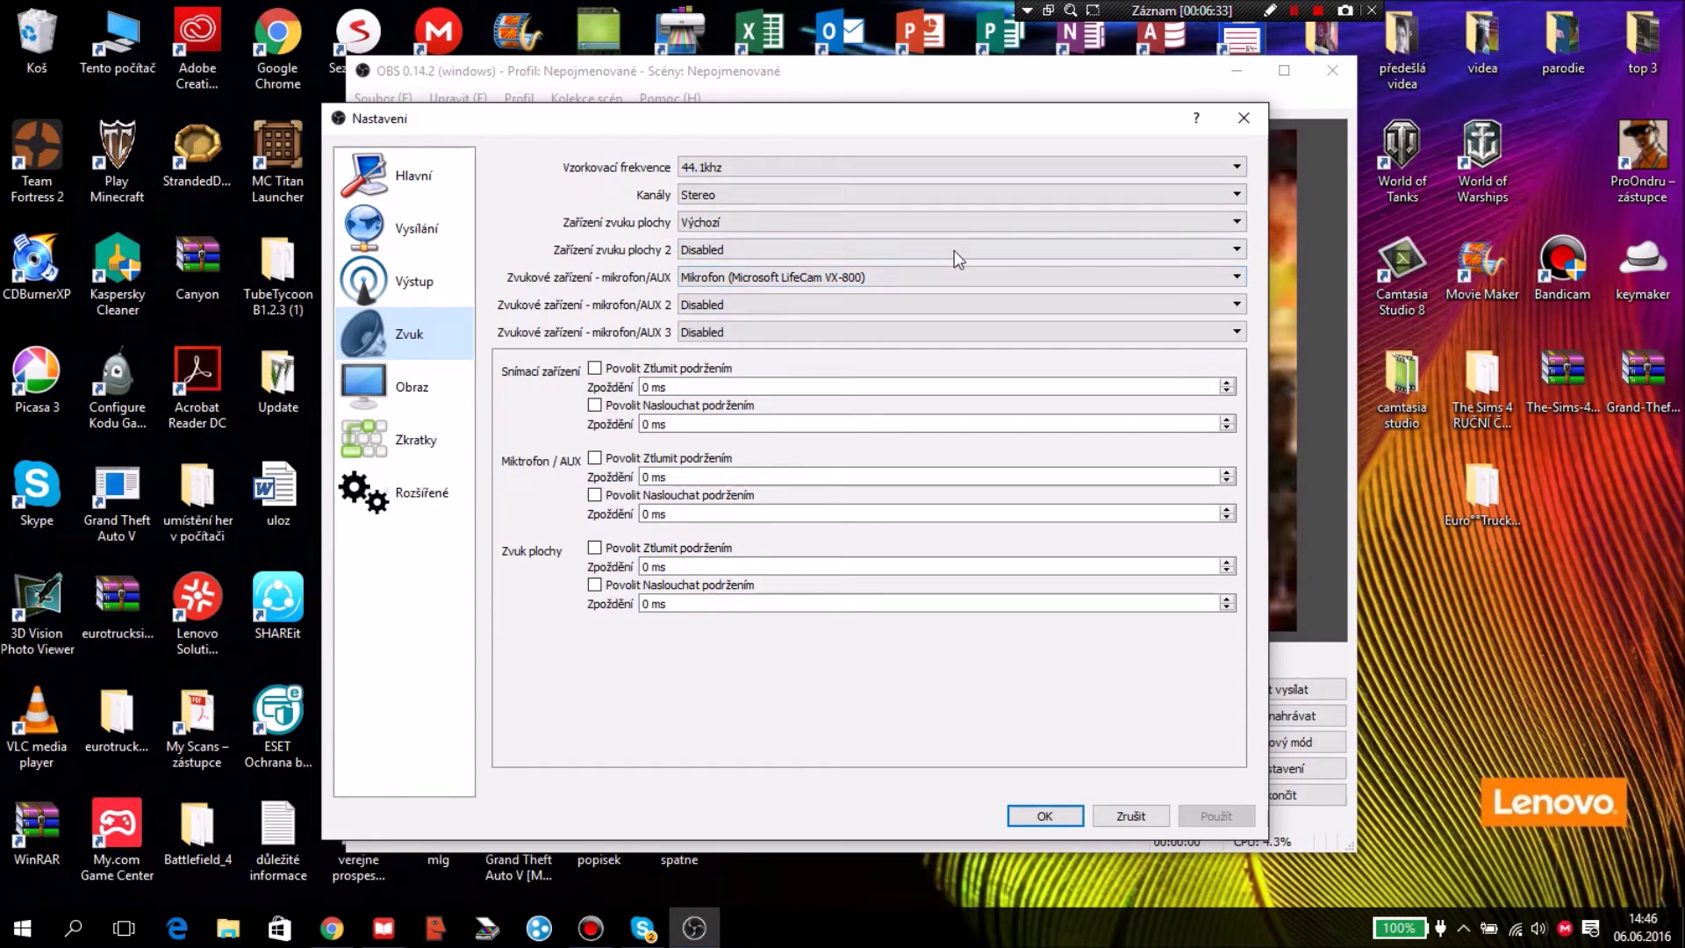
left_click(934, 275)
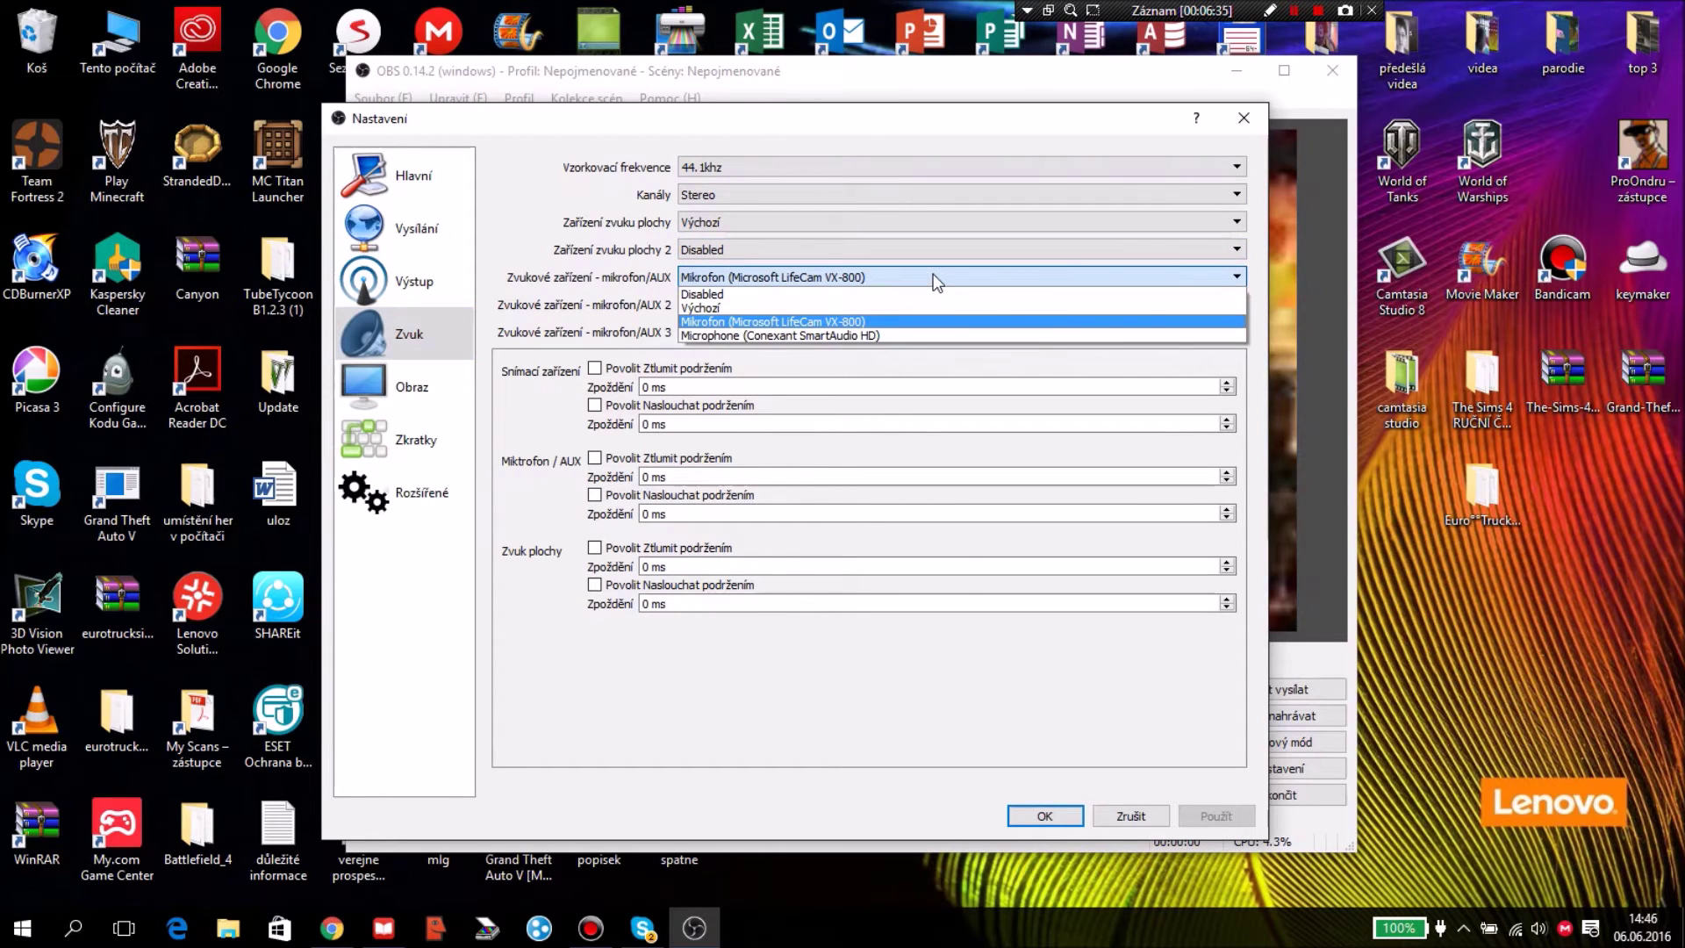
left_click(935, 277)
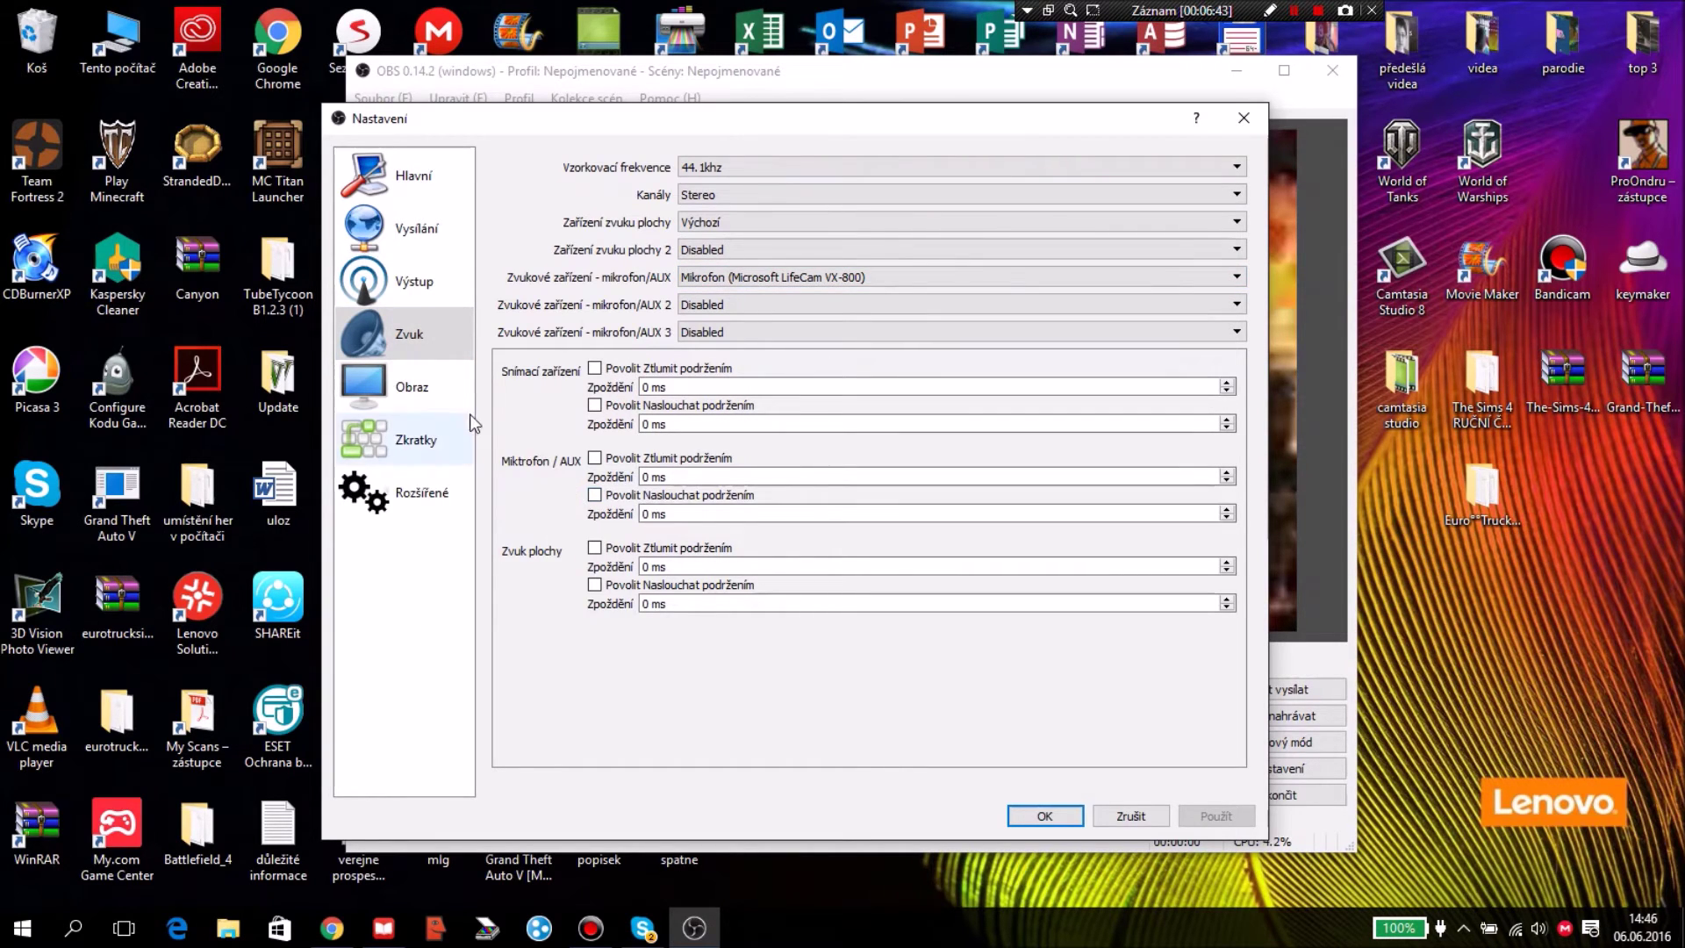
left_click(439, 391)
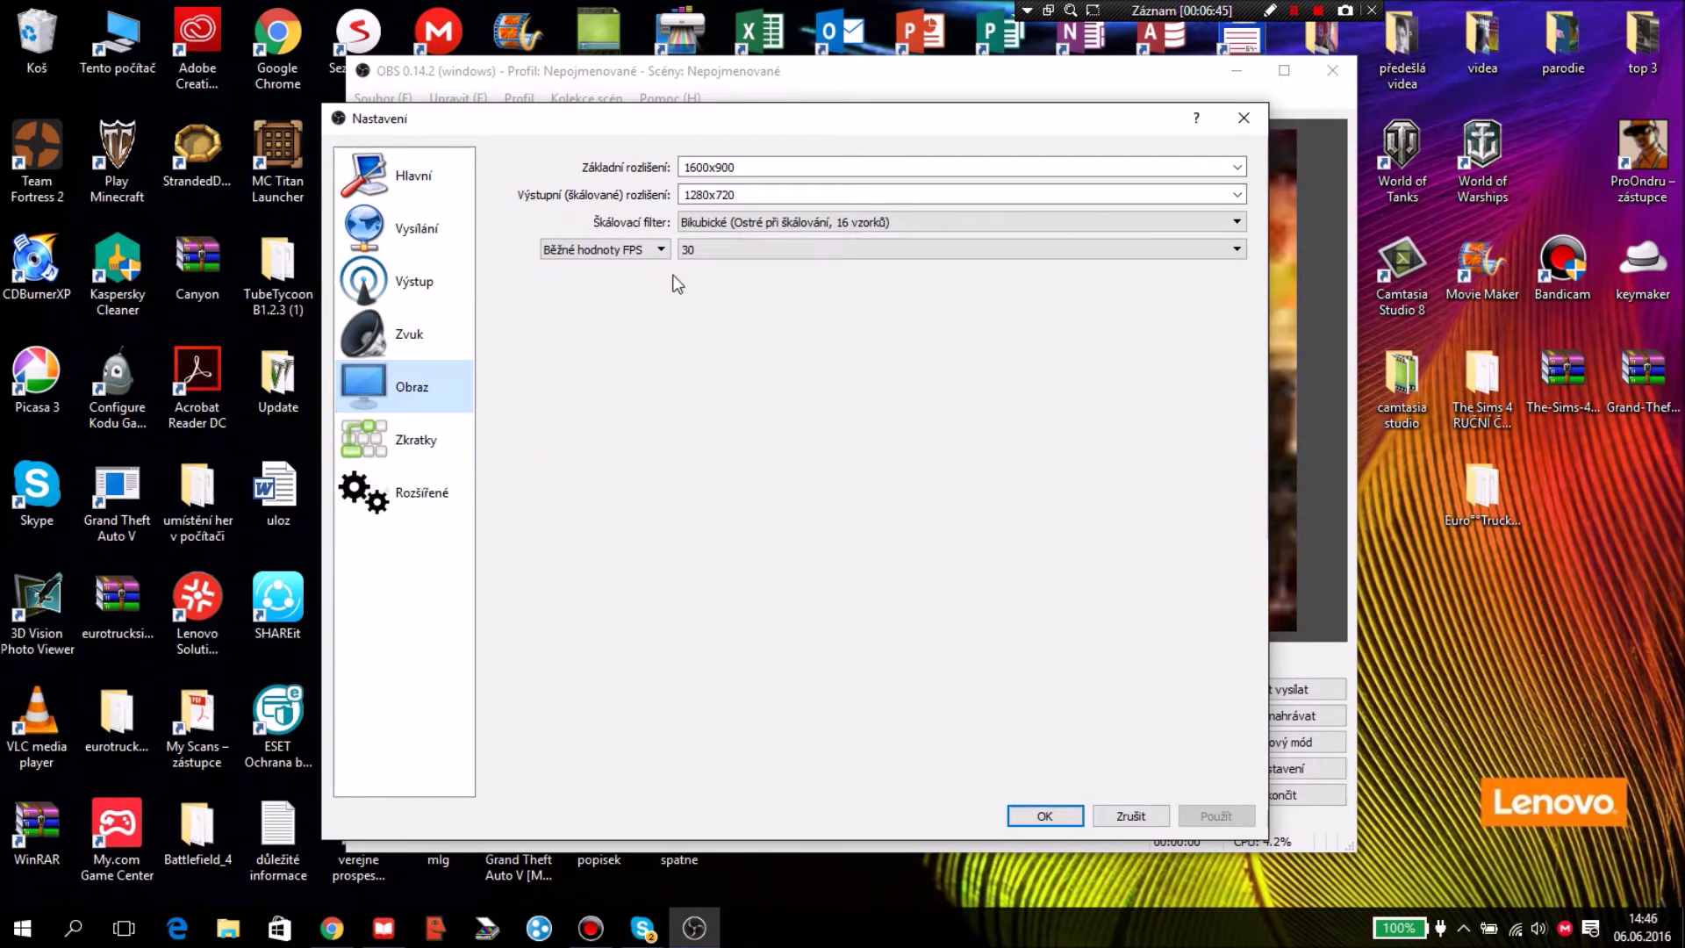
left_click(909, 251)
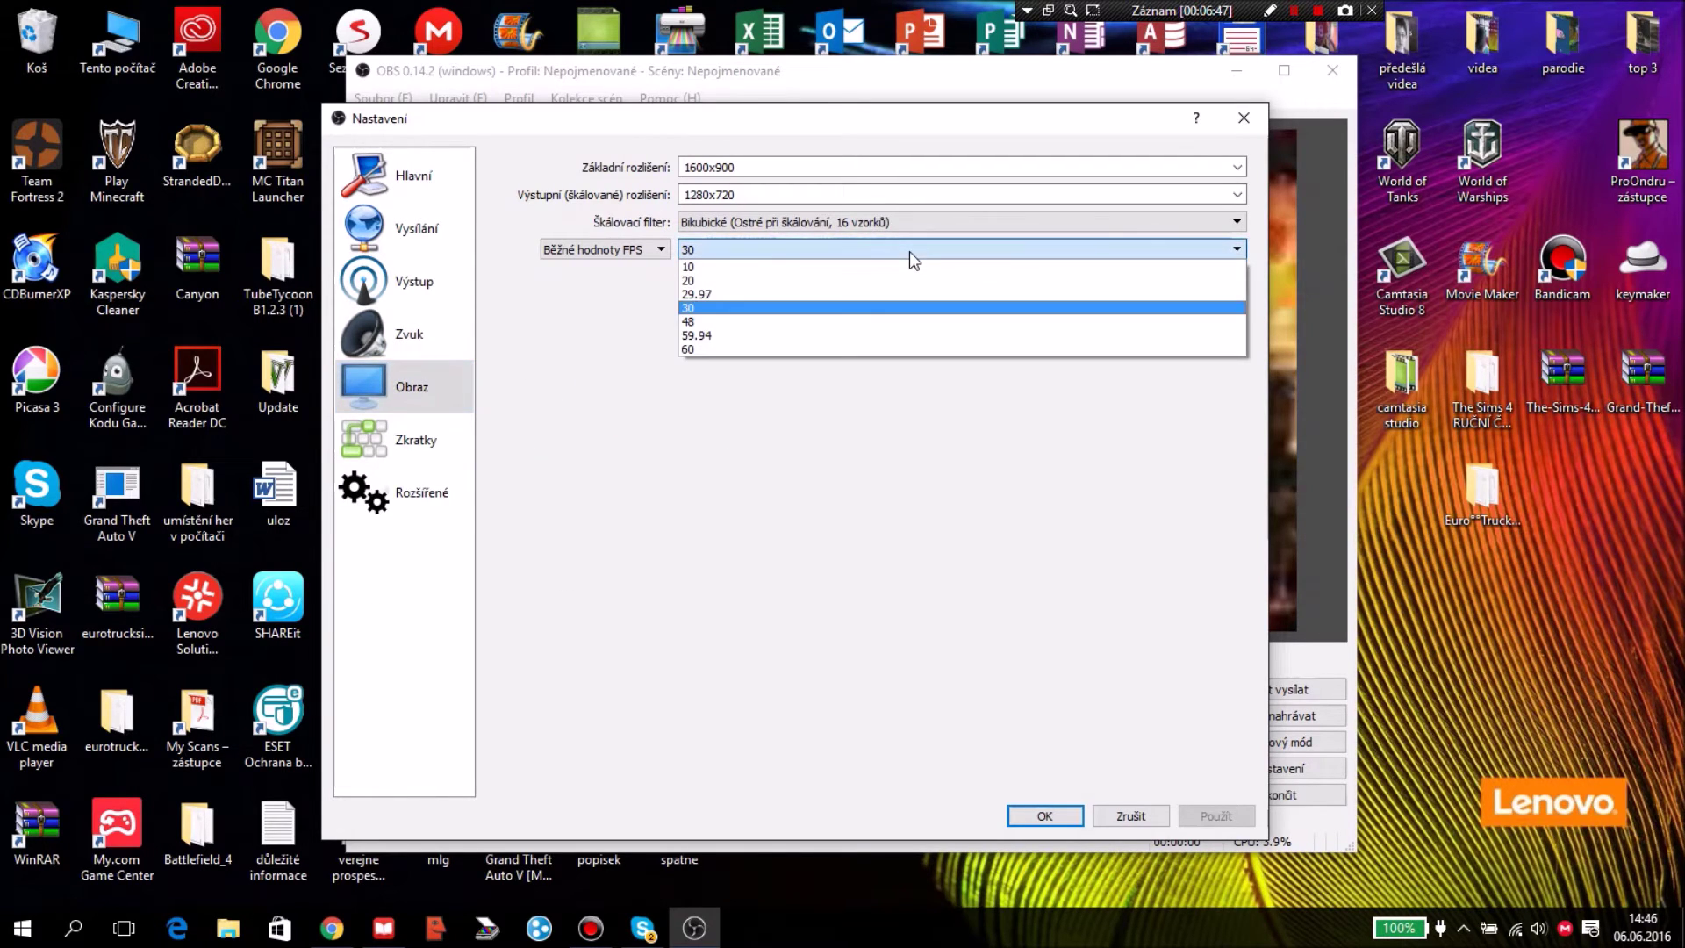
left_click(910, 251)
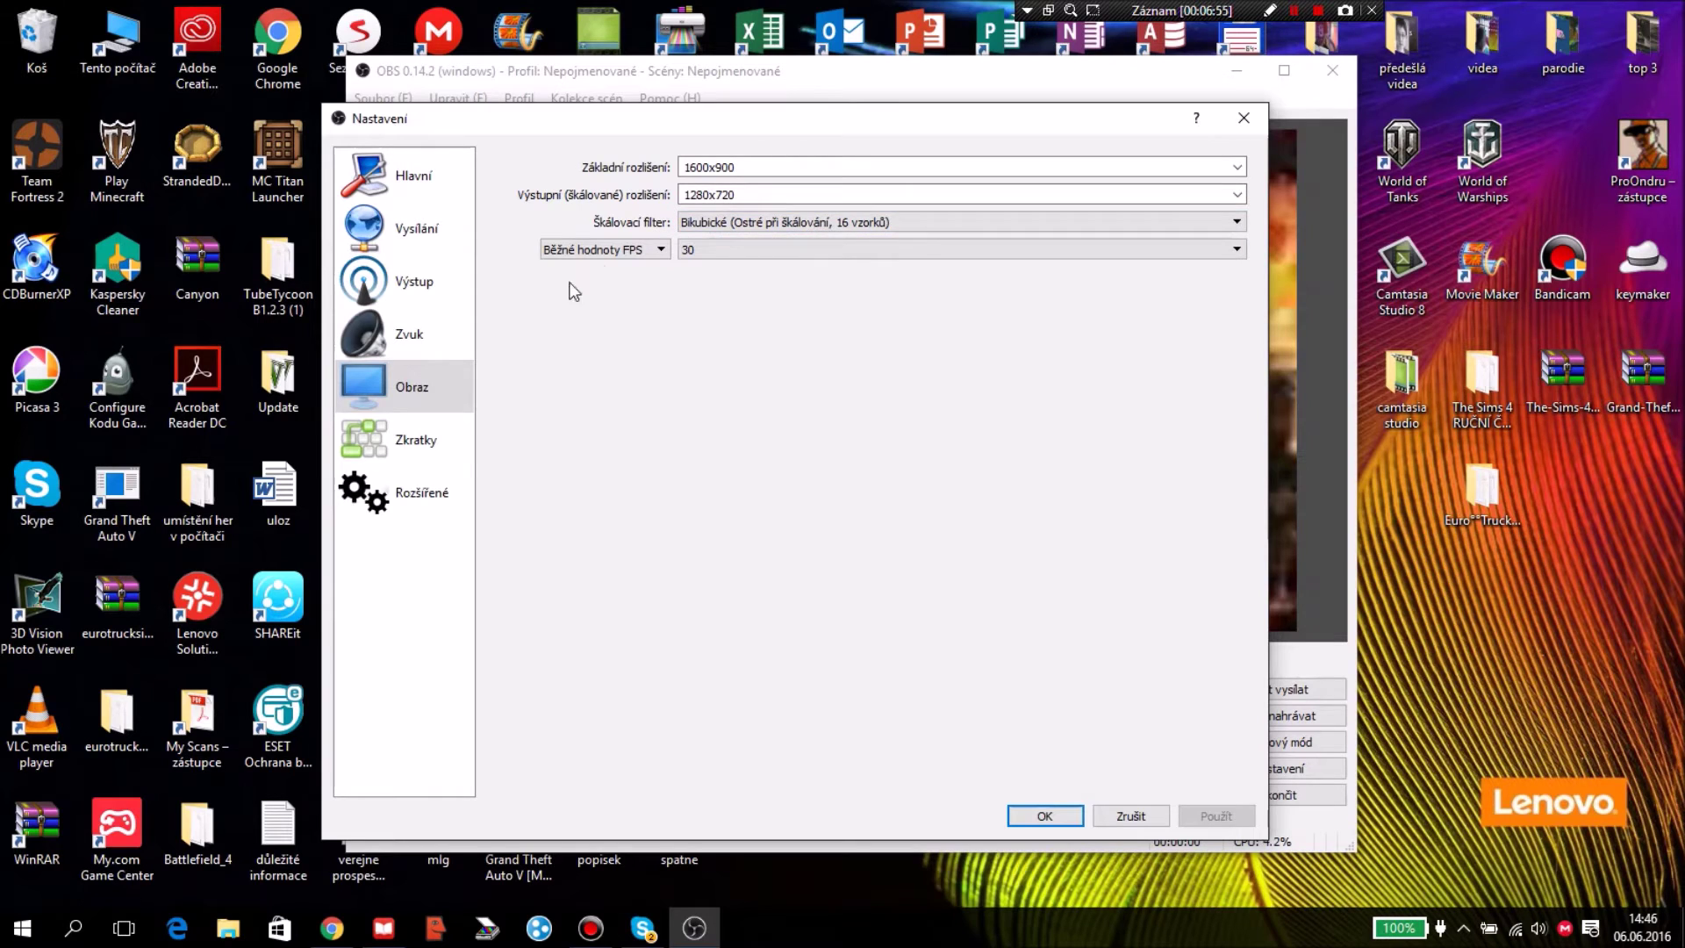
Look through the hotkey list and the advanced settings including the renderer choices, and close the settings without saving
left_click(440, 429)
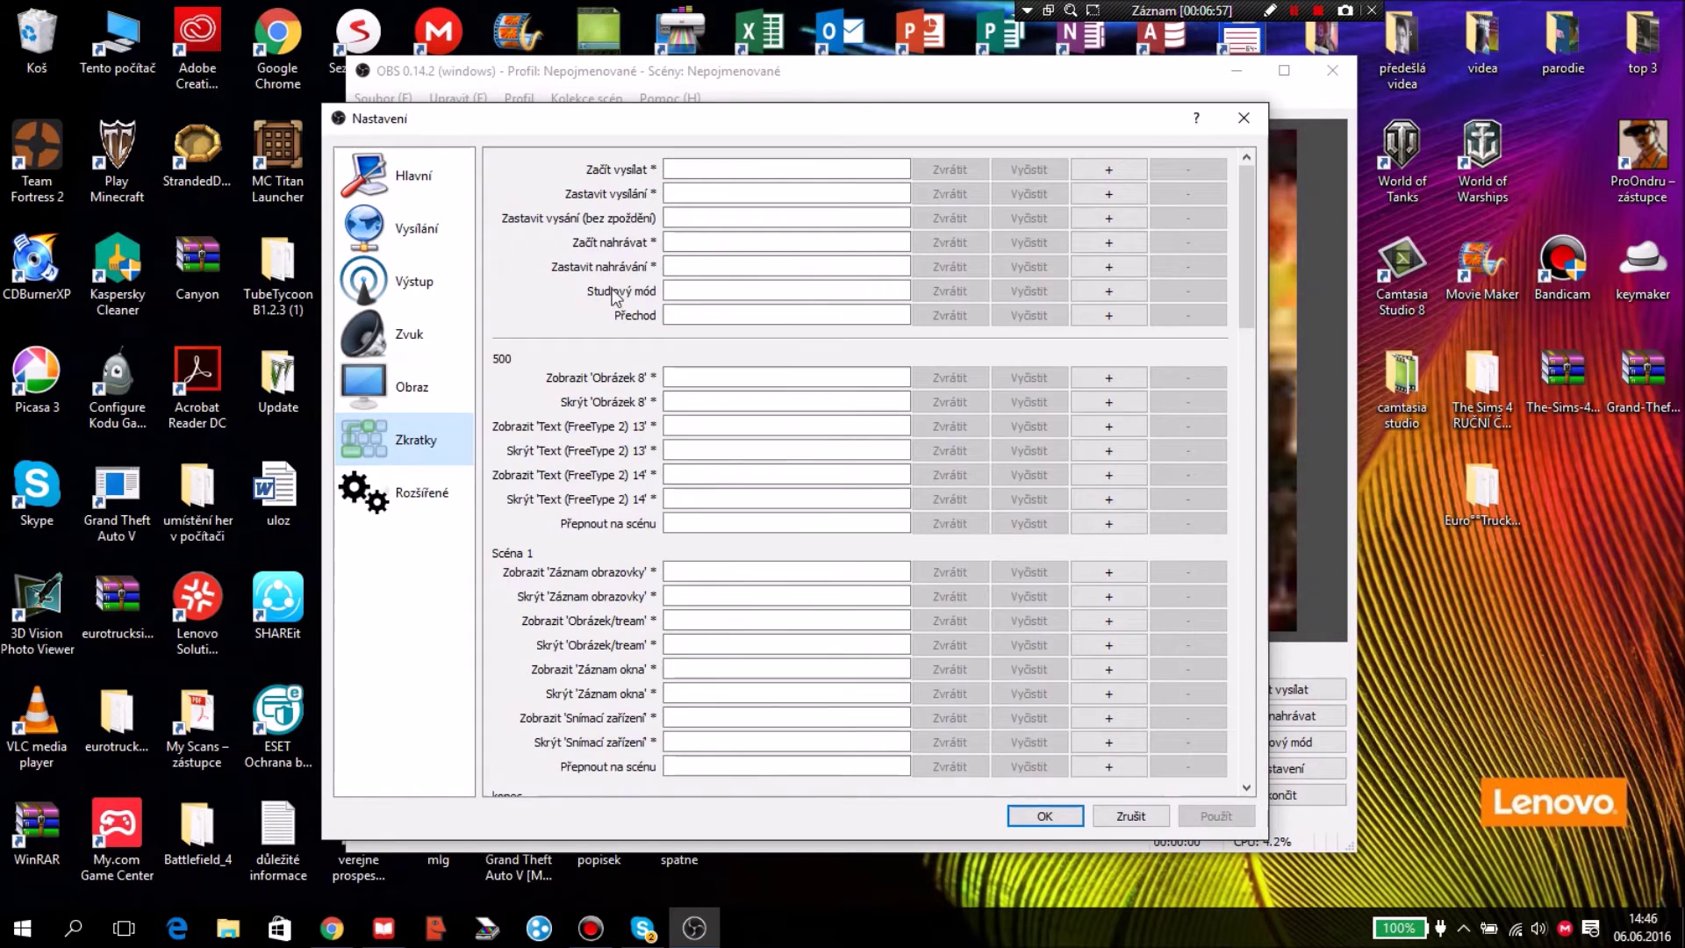
scroll(444, 417, "down", 5)
left_click(435, 483)
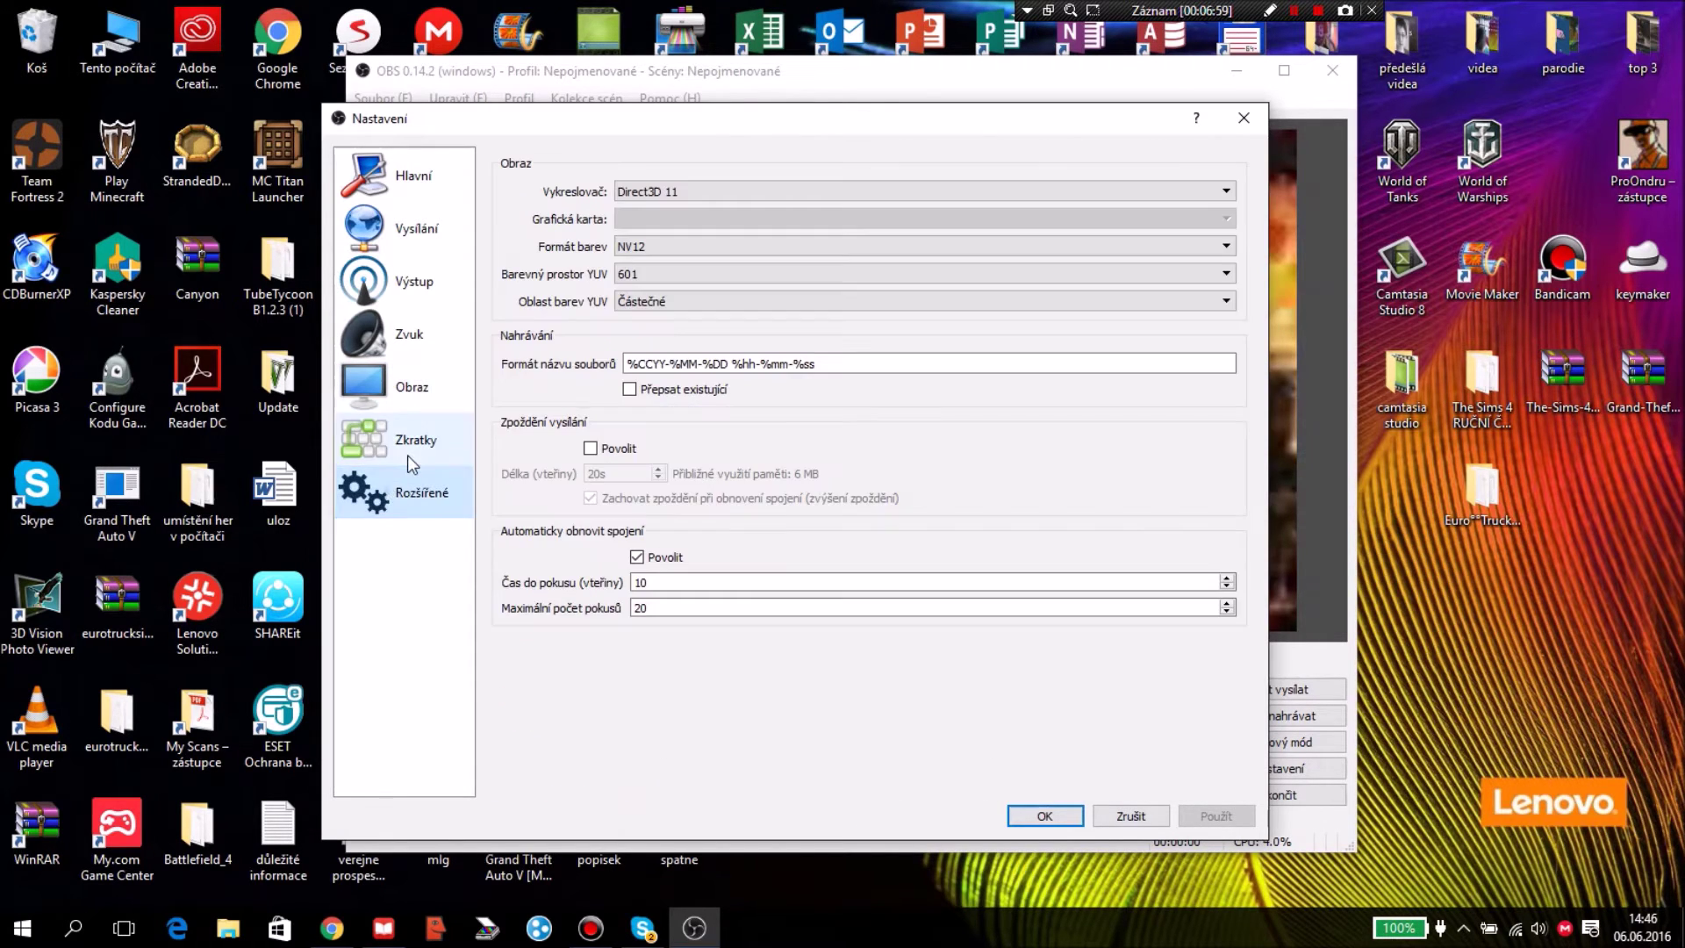
left_click(677, 190)
left_click(677, 189)
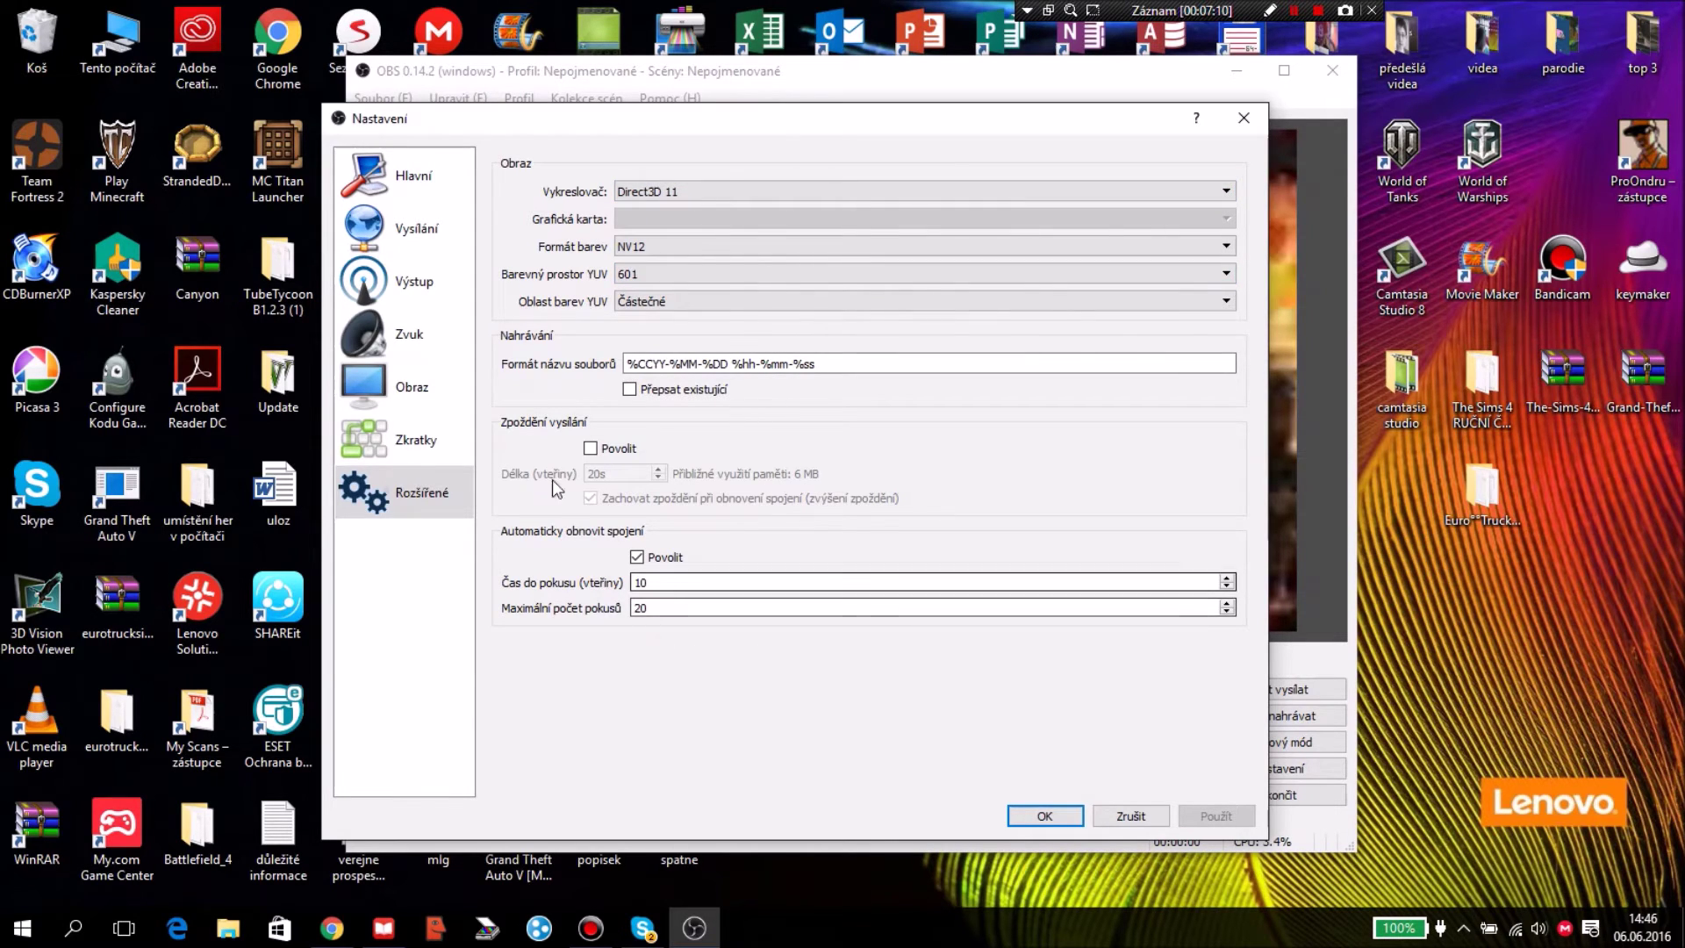
left_click(411, 437)
scroll(821, 367, "down", 15)
scroll(821, 367, "down", 6)
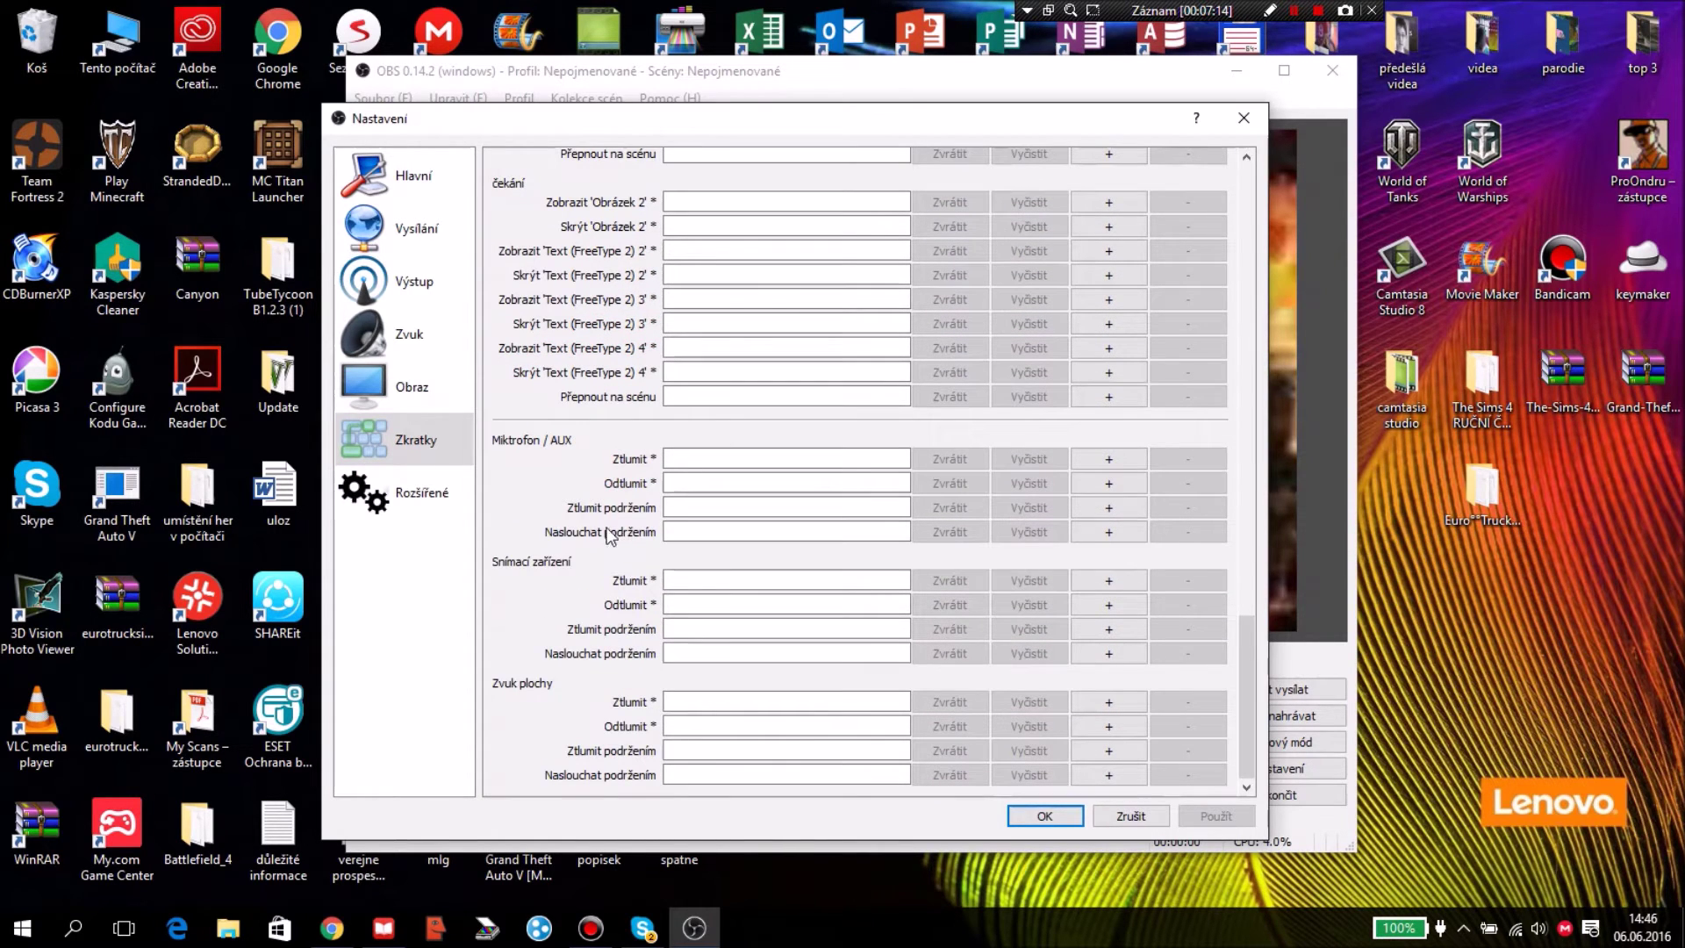
scroll(820, 465, "up", 8)
scroll(819, 465, "up", 12)
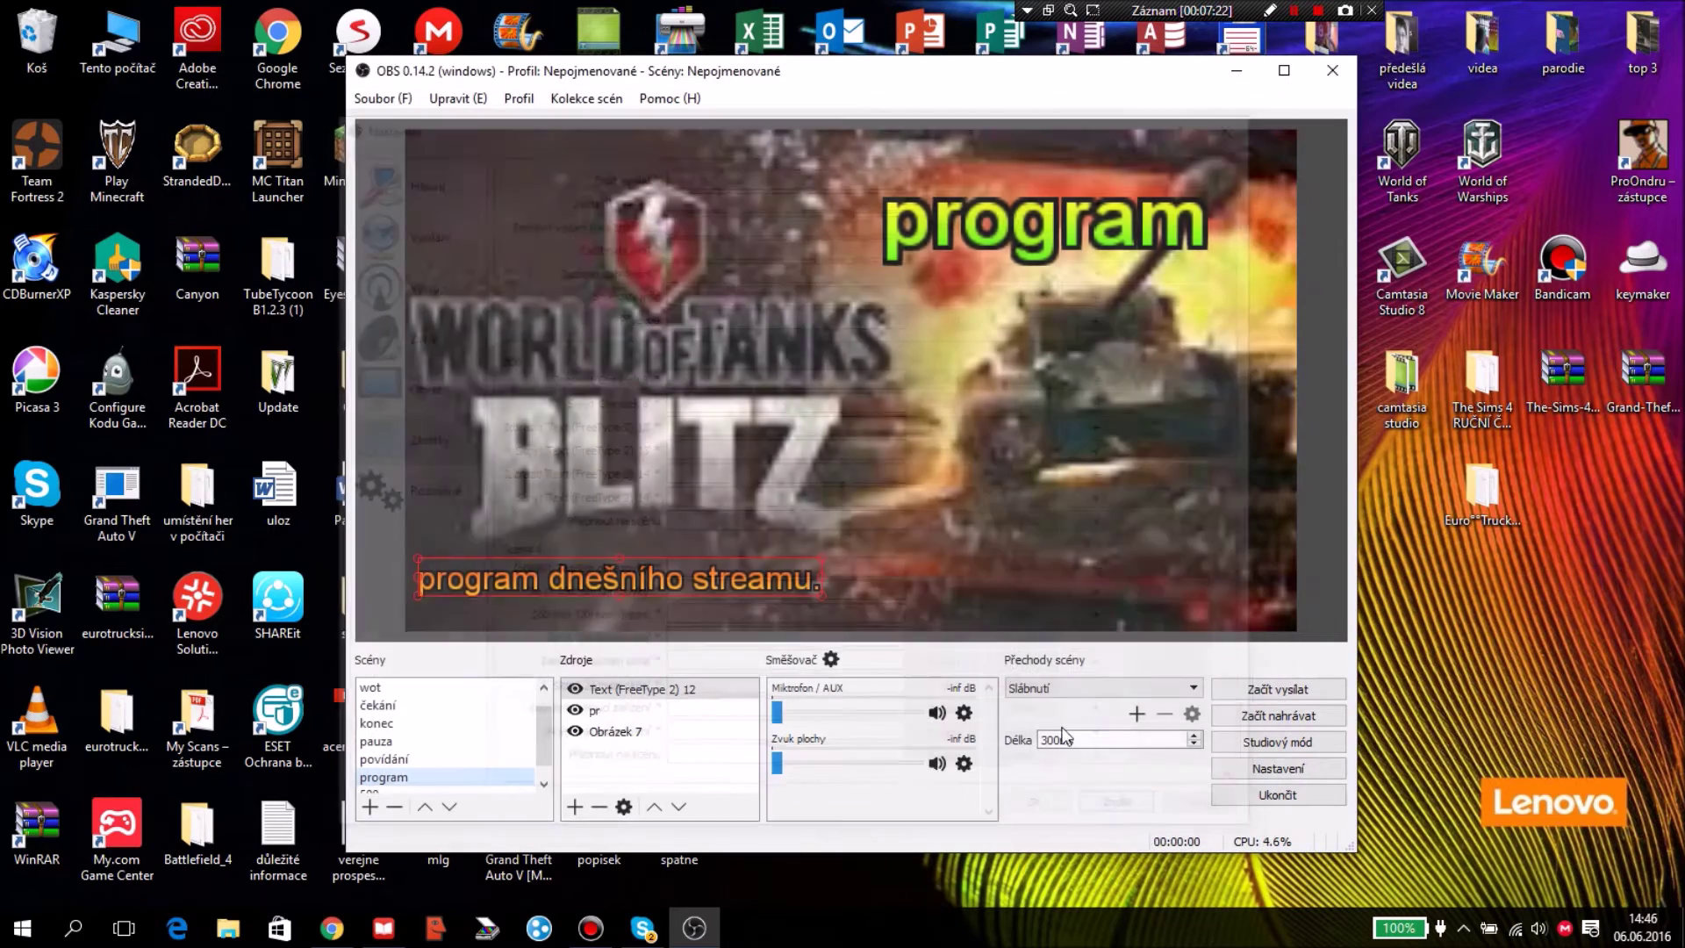
left_click(1126, 816)
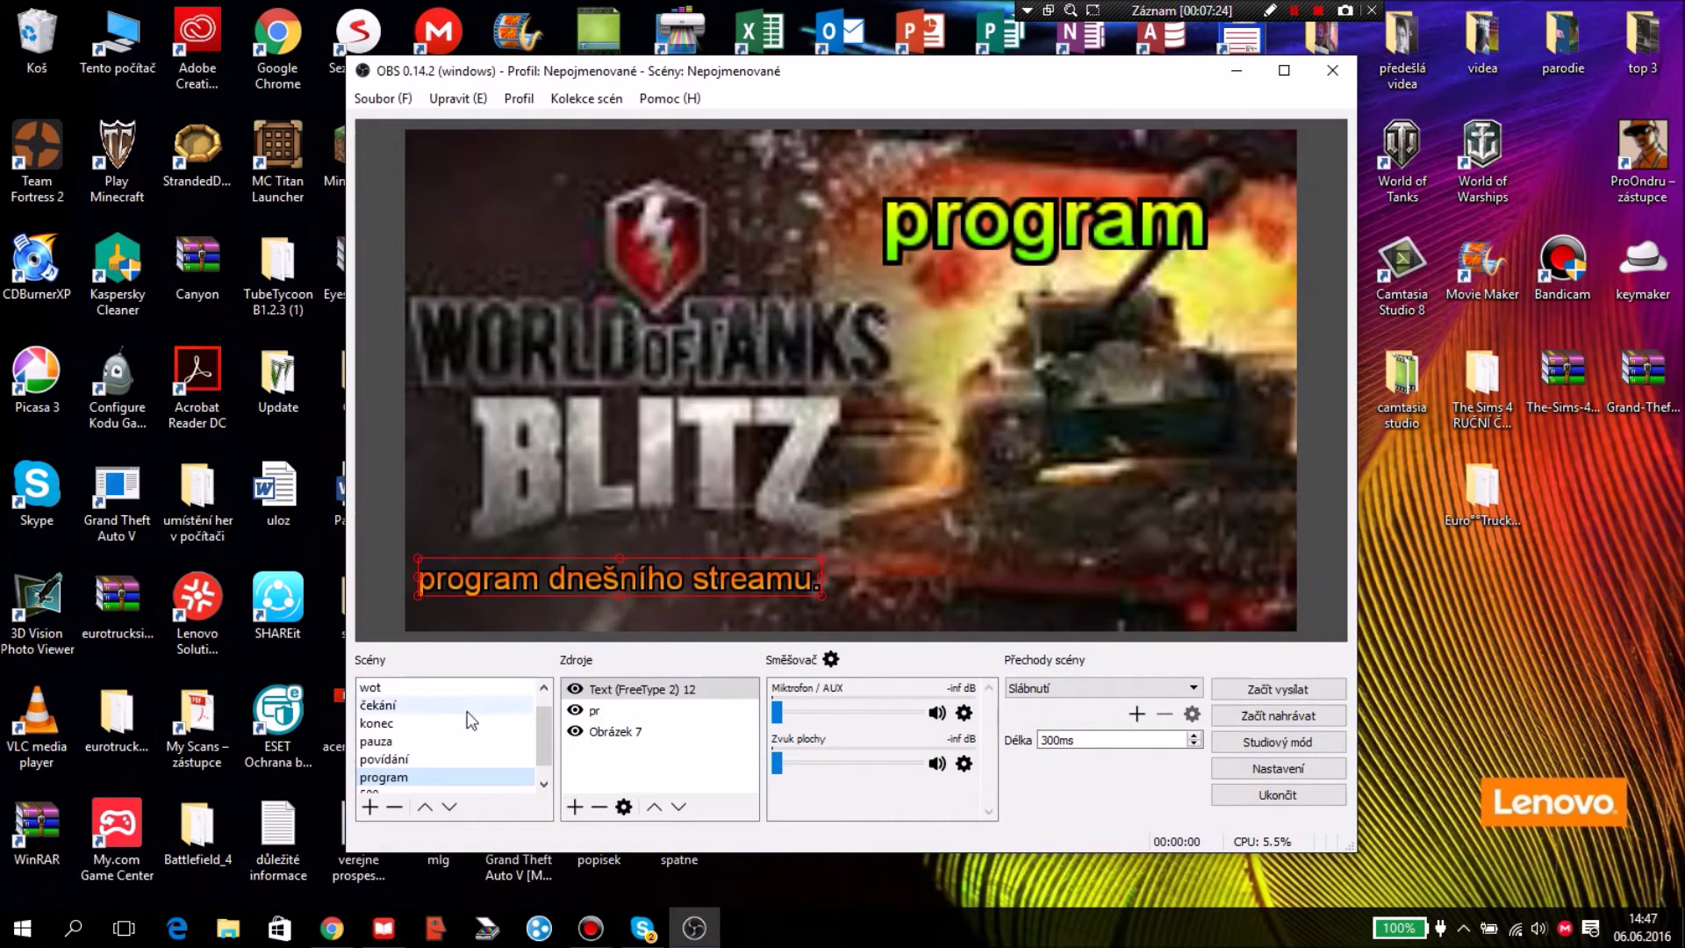
Preview the existing scenes one after another: Scéna 1, wot, čekání, pauza and povídání
scroll(471, 720, "down", 1)
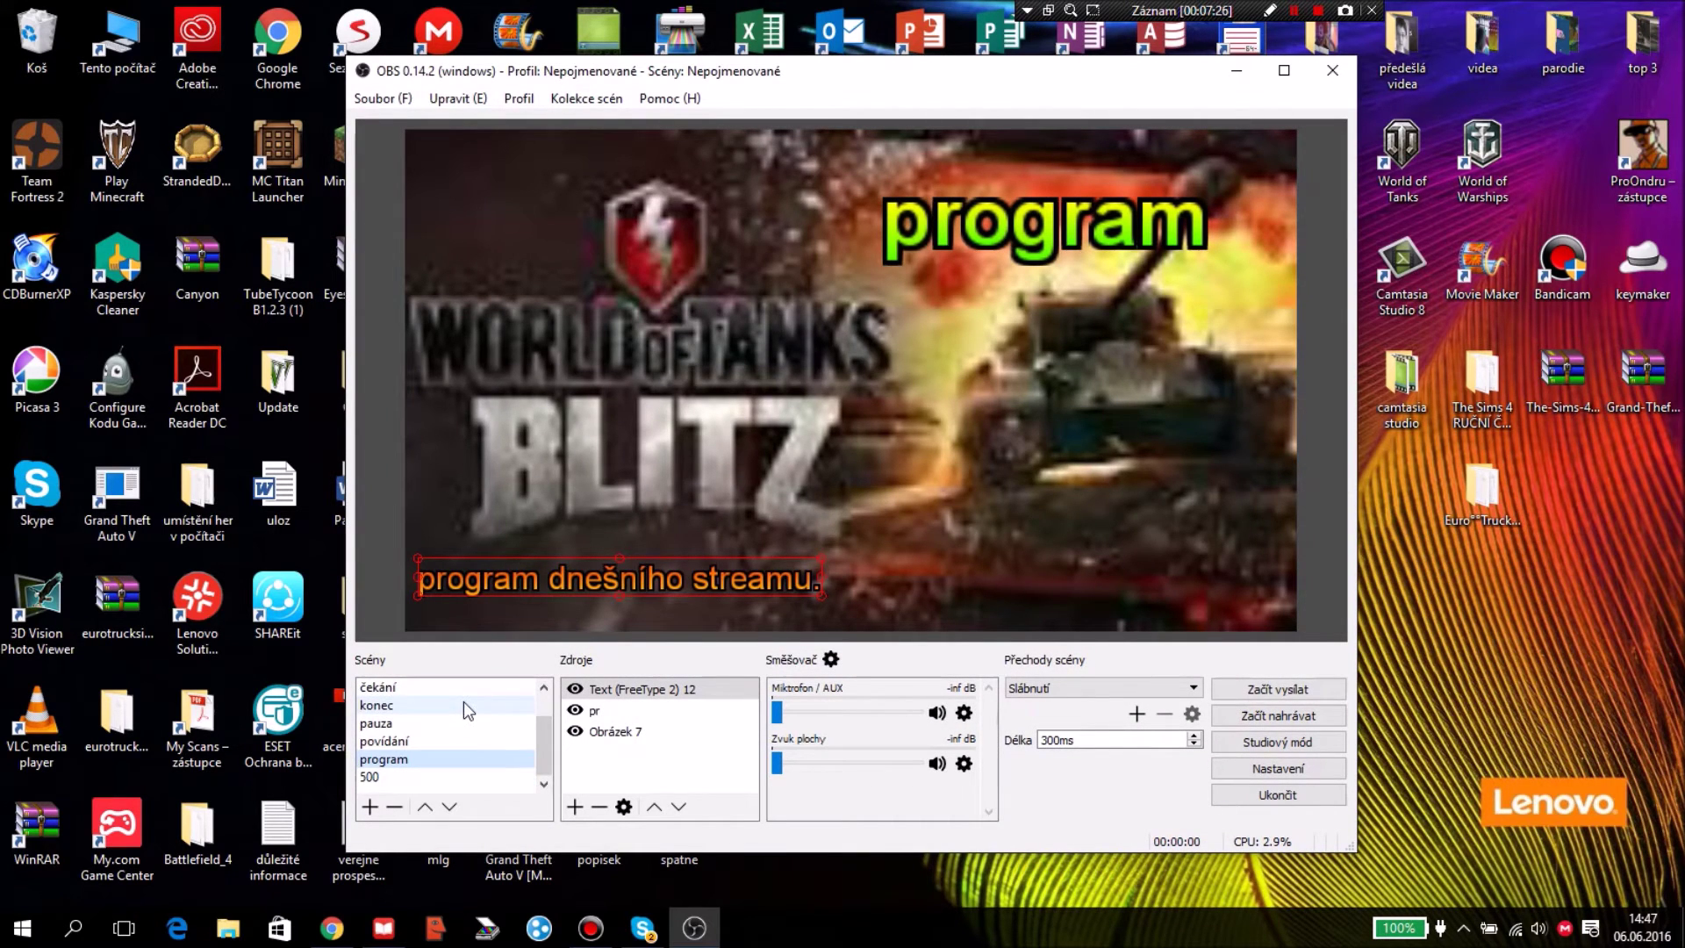
scroll(504, 702, "up", 2)
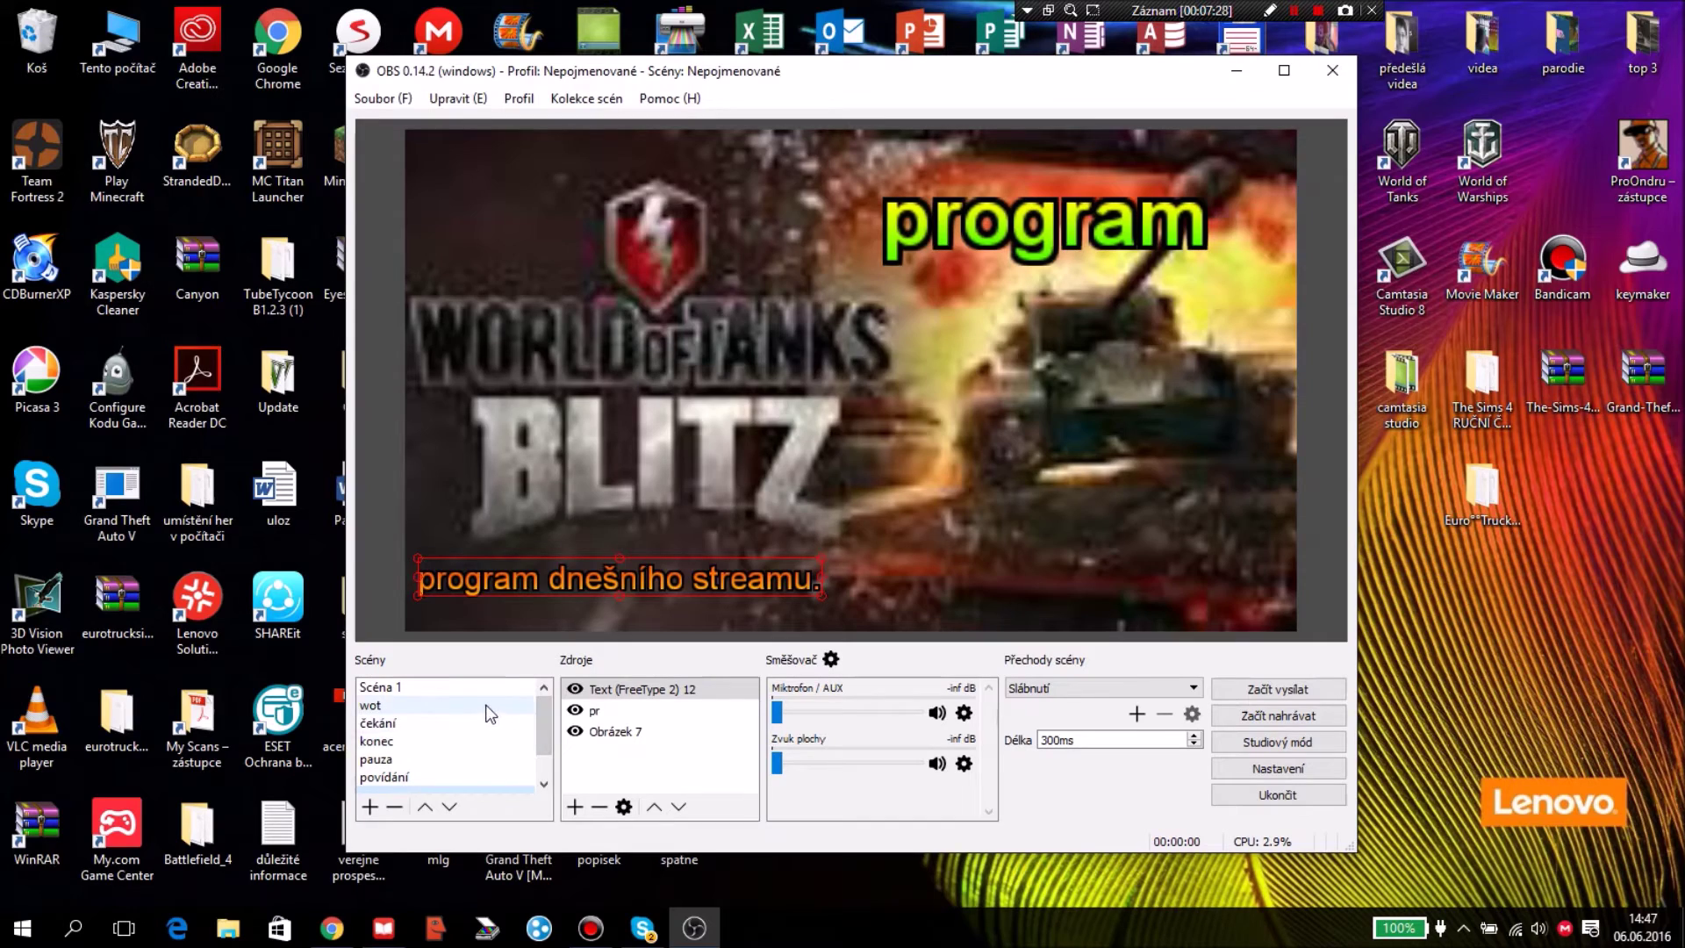
left_click(386, 687)
left_click(424, 705)
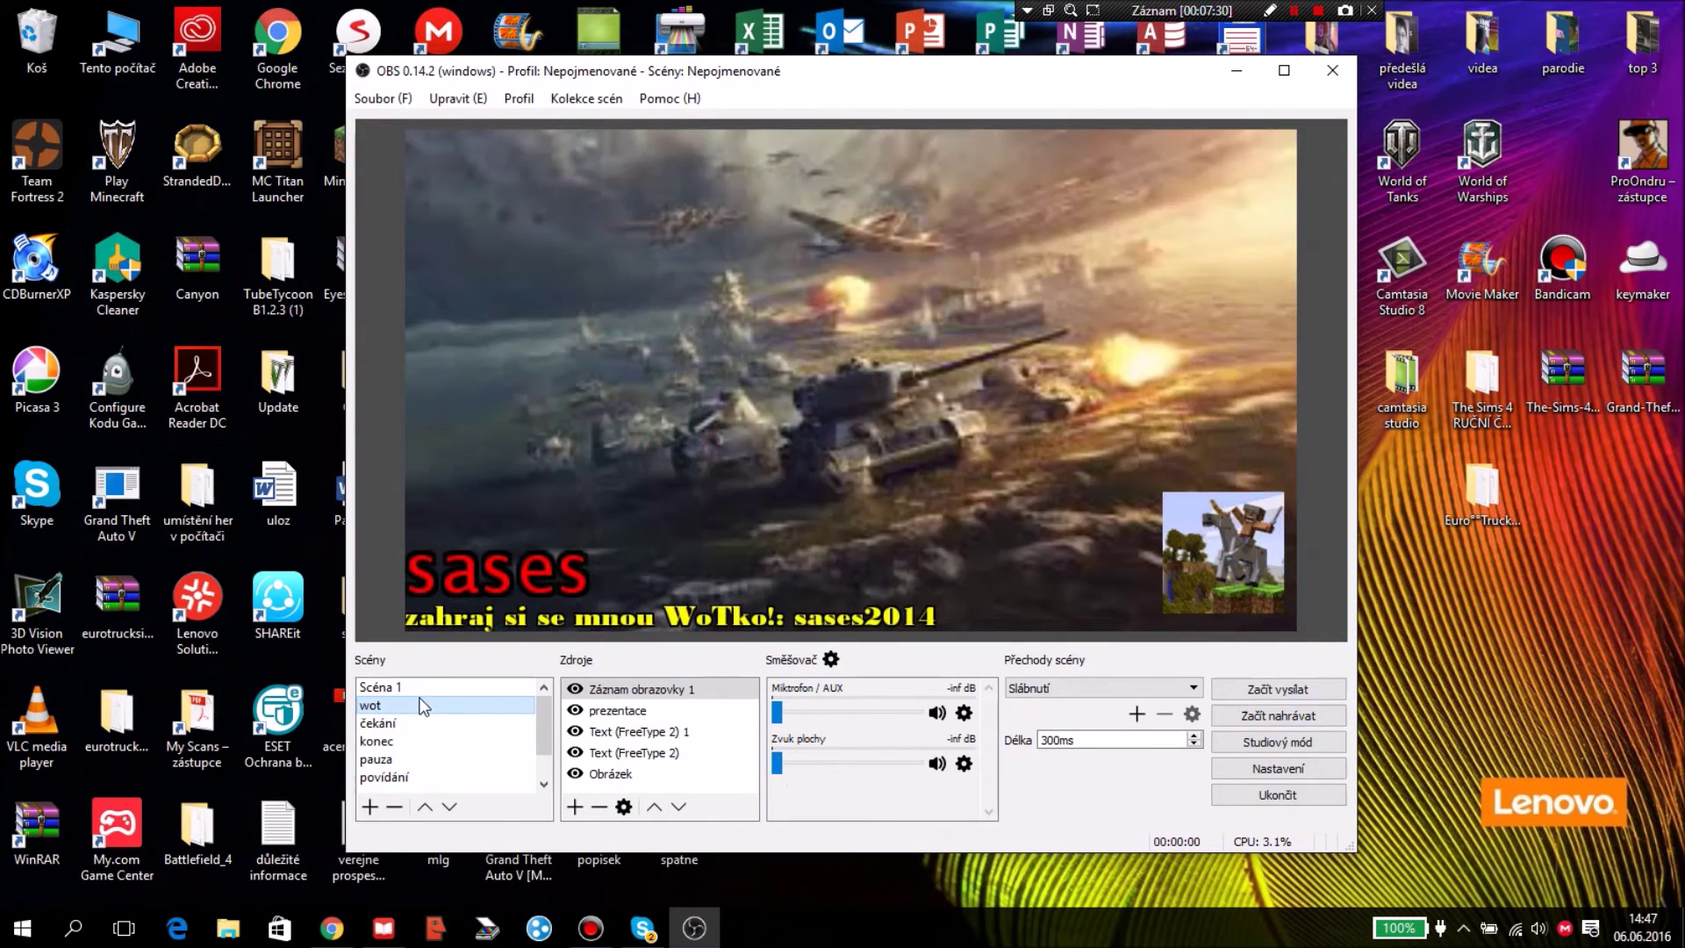
left_click(425, 724)
left_click(438, 755)
left_click(446, 778)
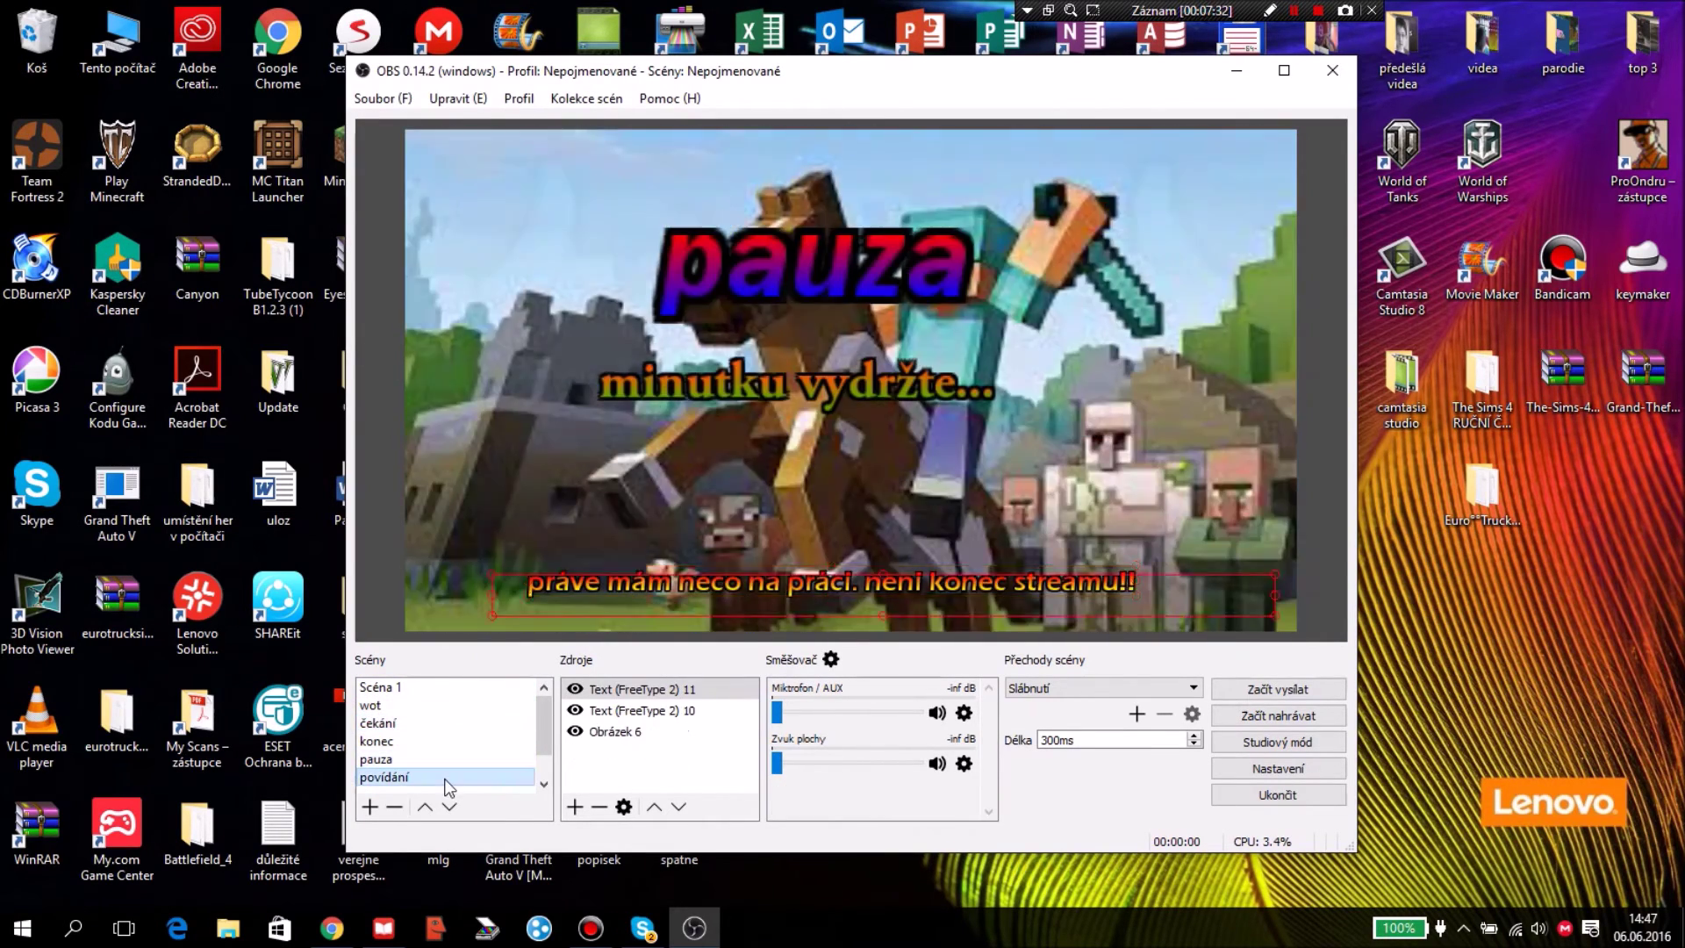
Move the povídání scene above pauza in the scene order and switch to the 500 scene
scroll(448, 755, "down", 2)
left_click(425, 803)
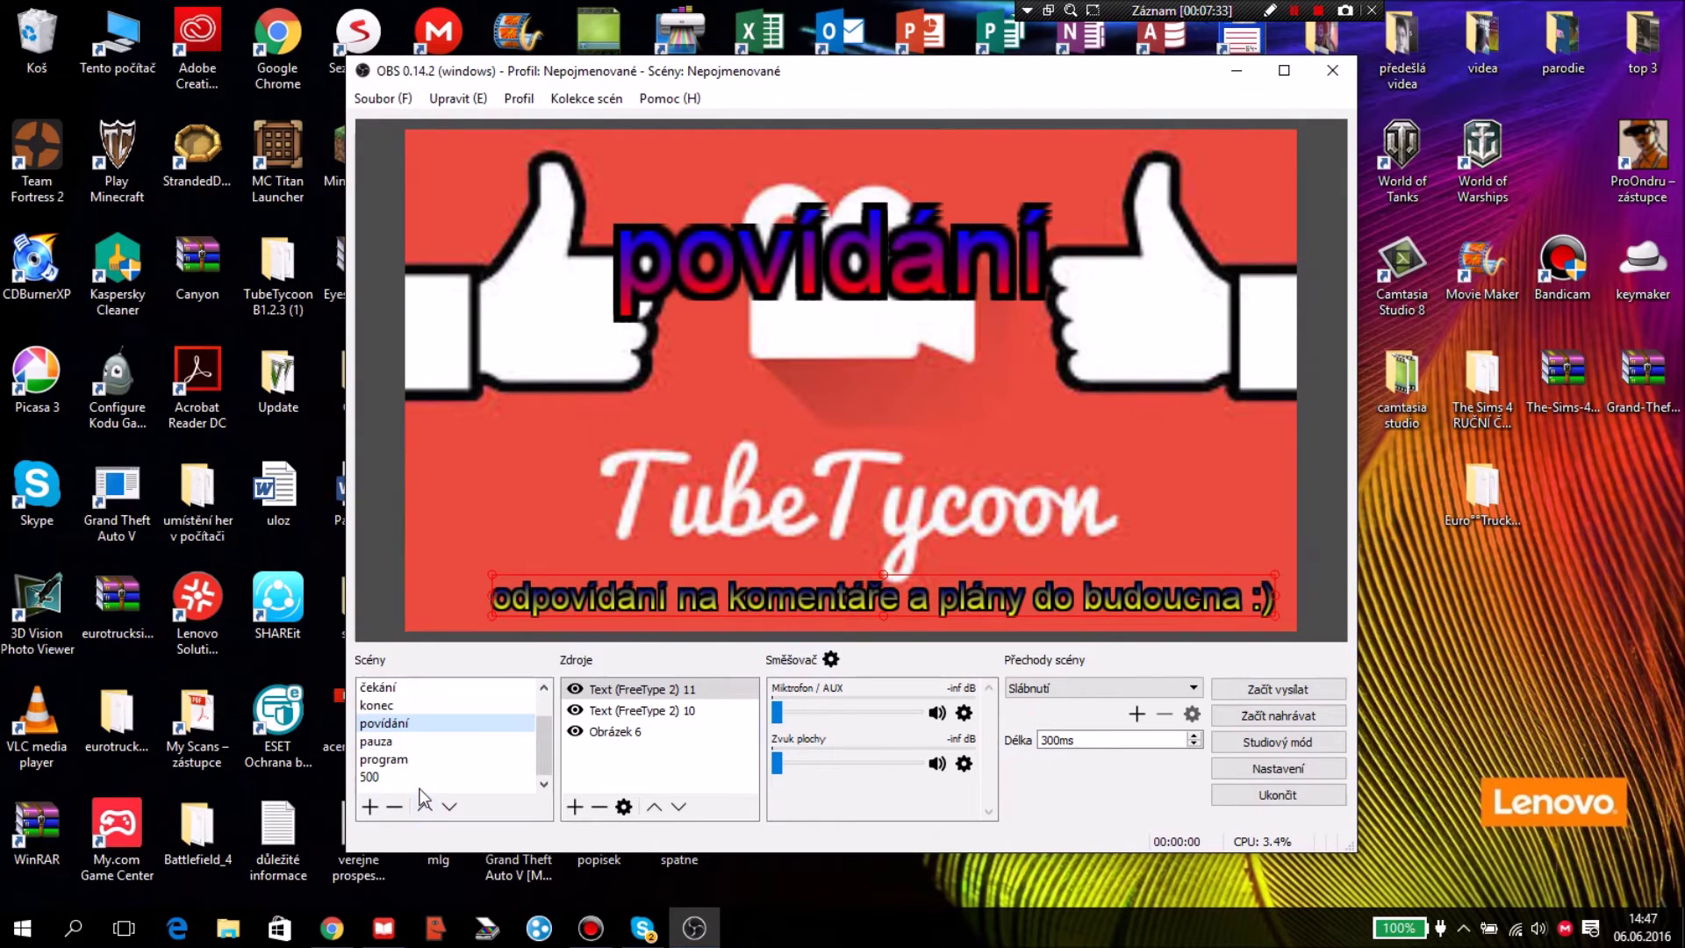
left_click(425, 777)
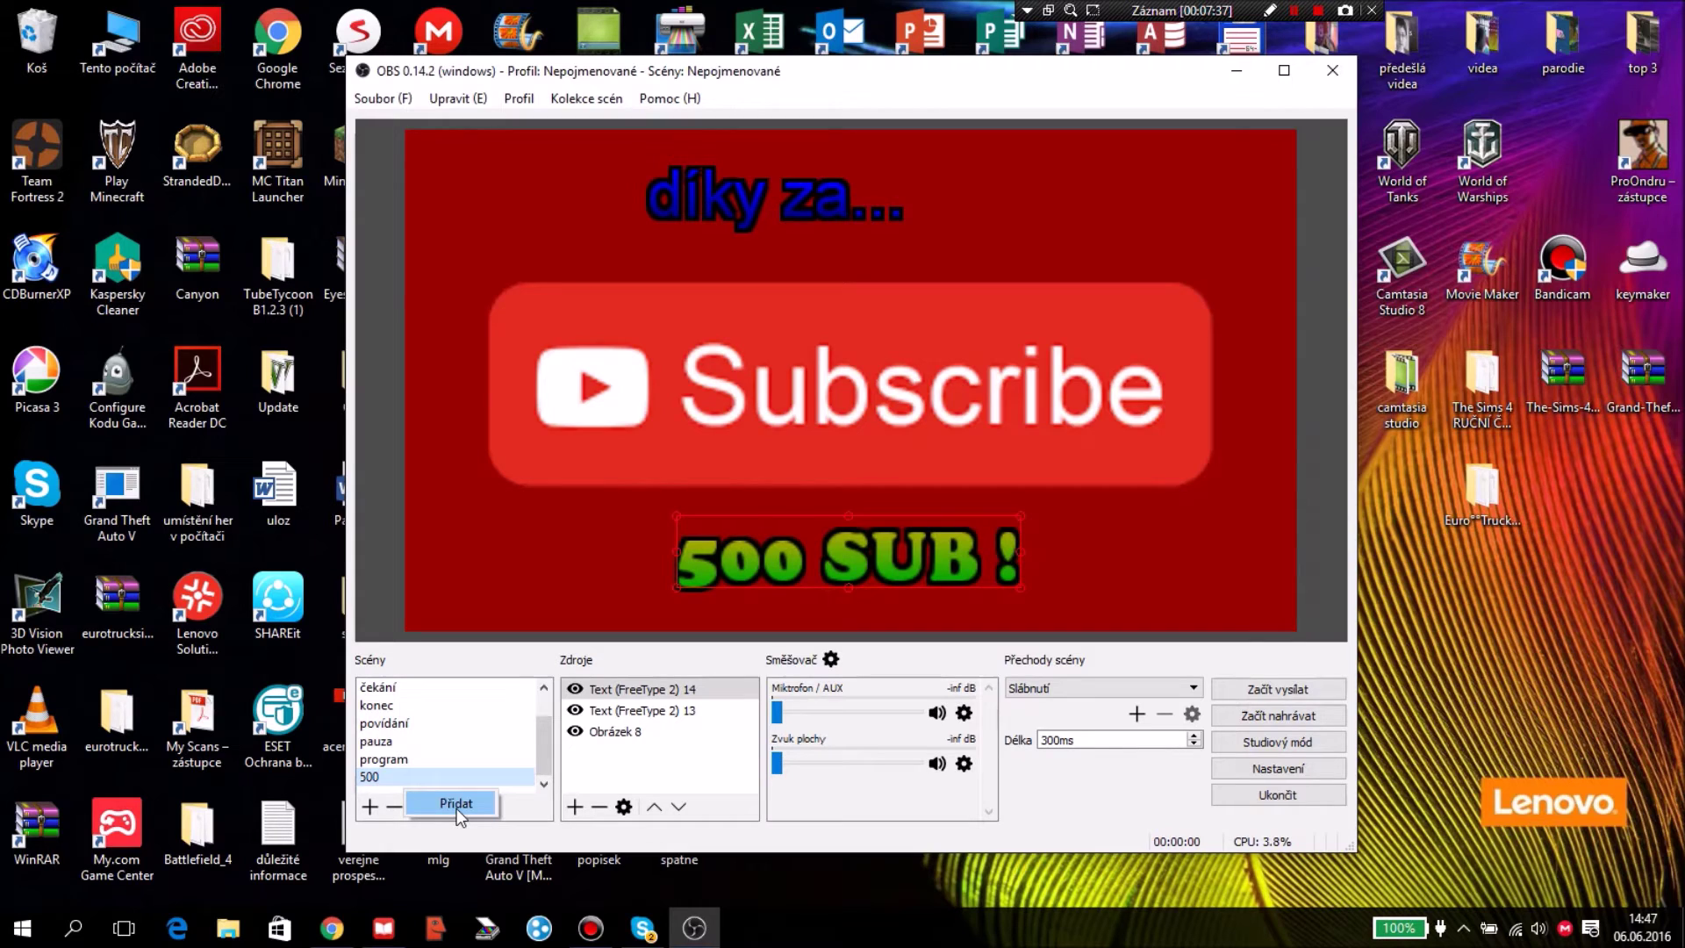
Add a new scene named "tutos"
left_click(457, 809)
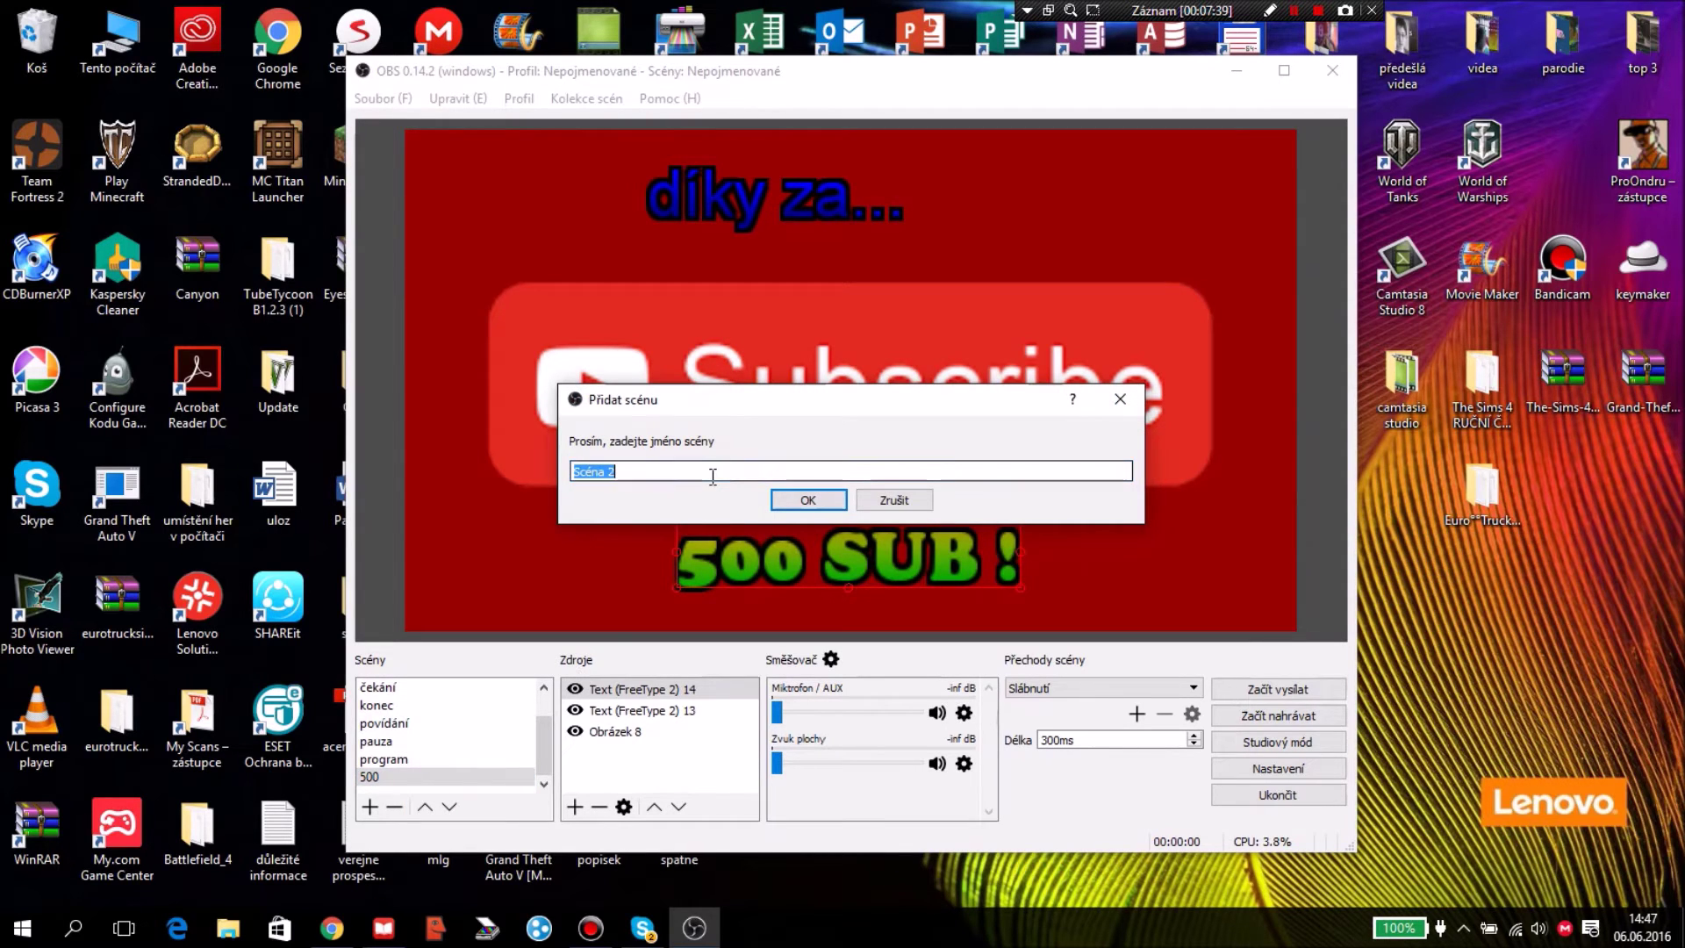
key("BackSpace")
type("tutos")
left_click(815, 499)
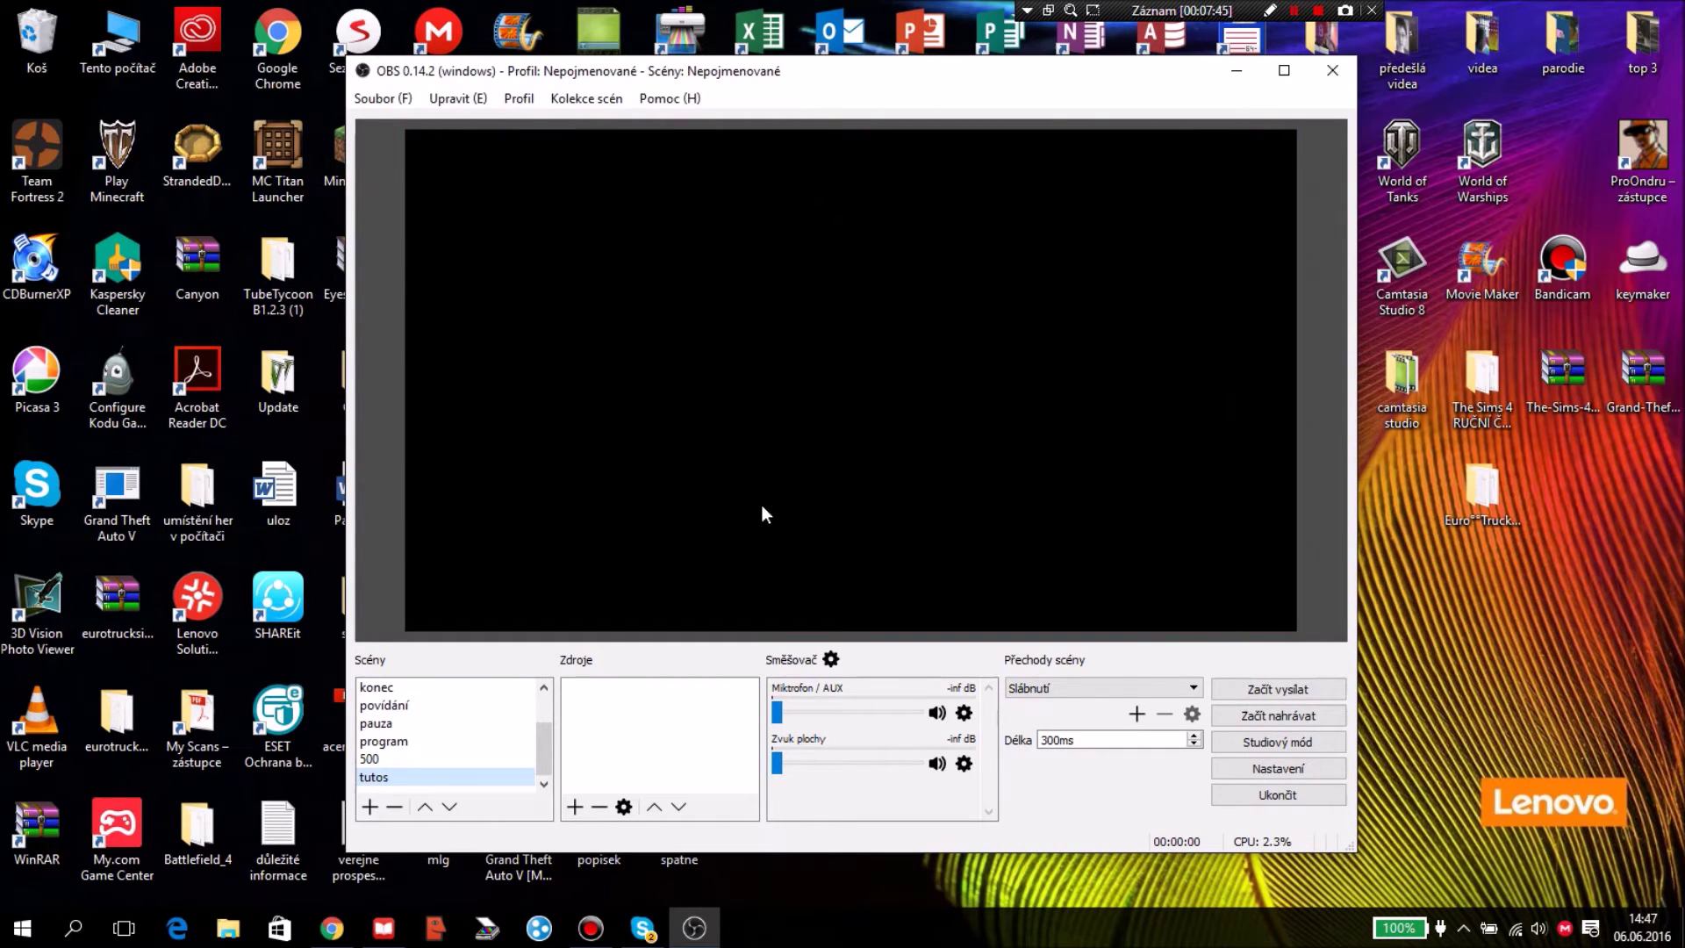
Add a new image source to the tutos scene, using the sa.jpg picture from the Obrázky folder
right_click(620, 721)
mouse_move(699, 740)
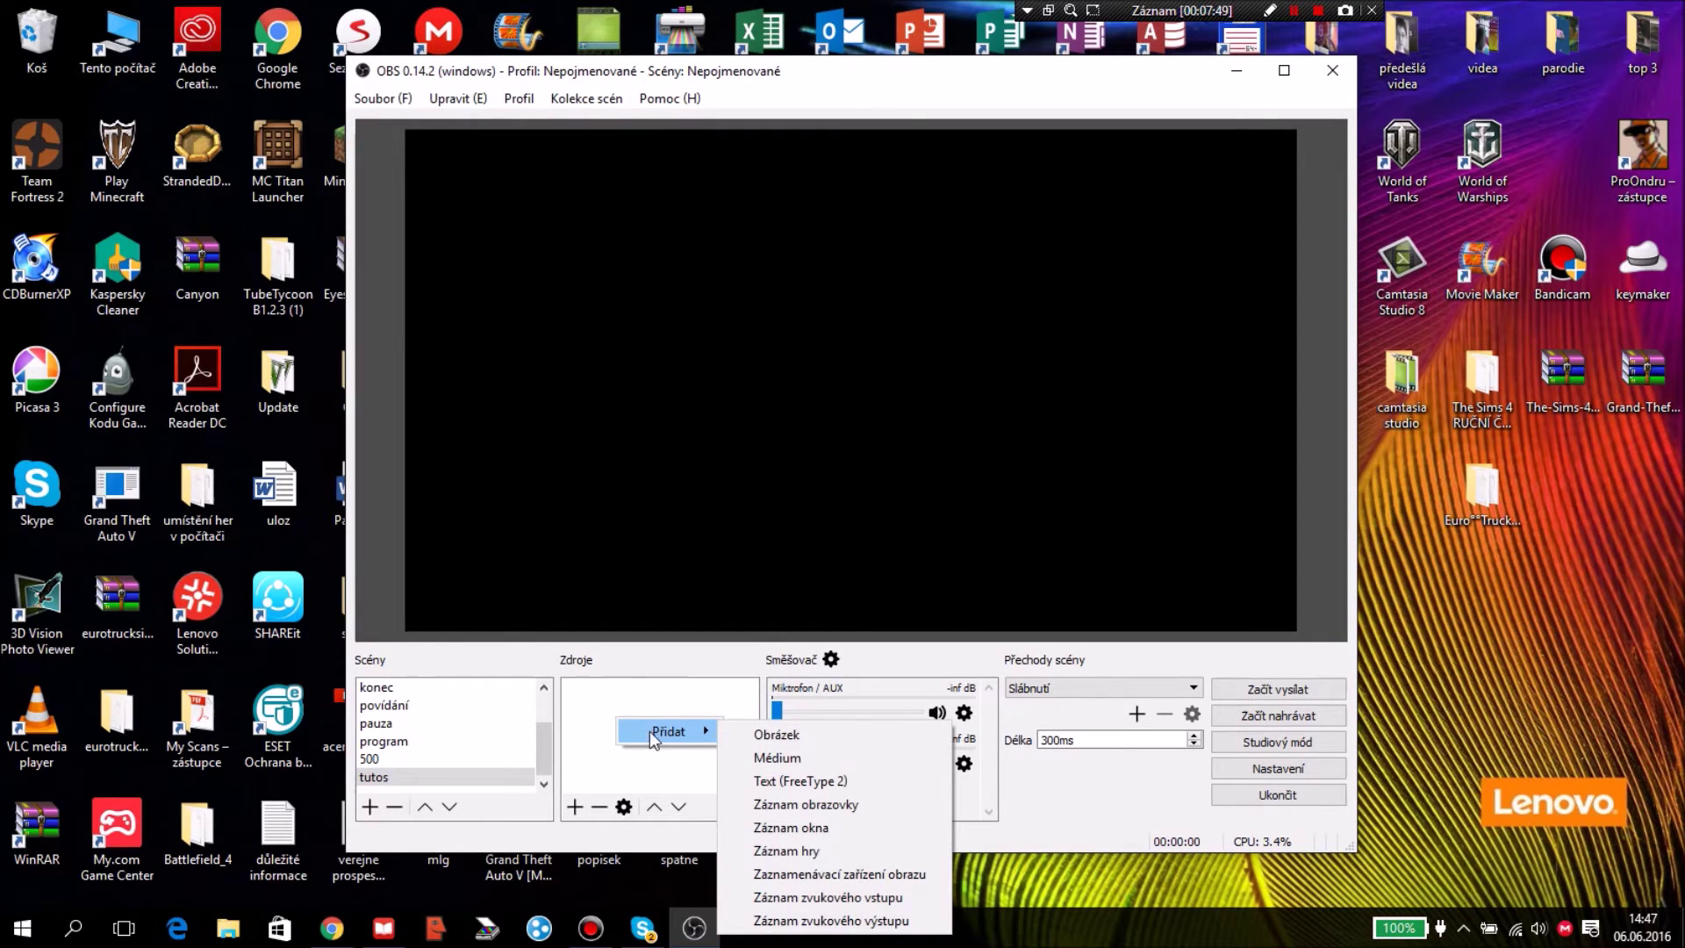
left_click(853, 733)
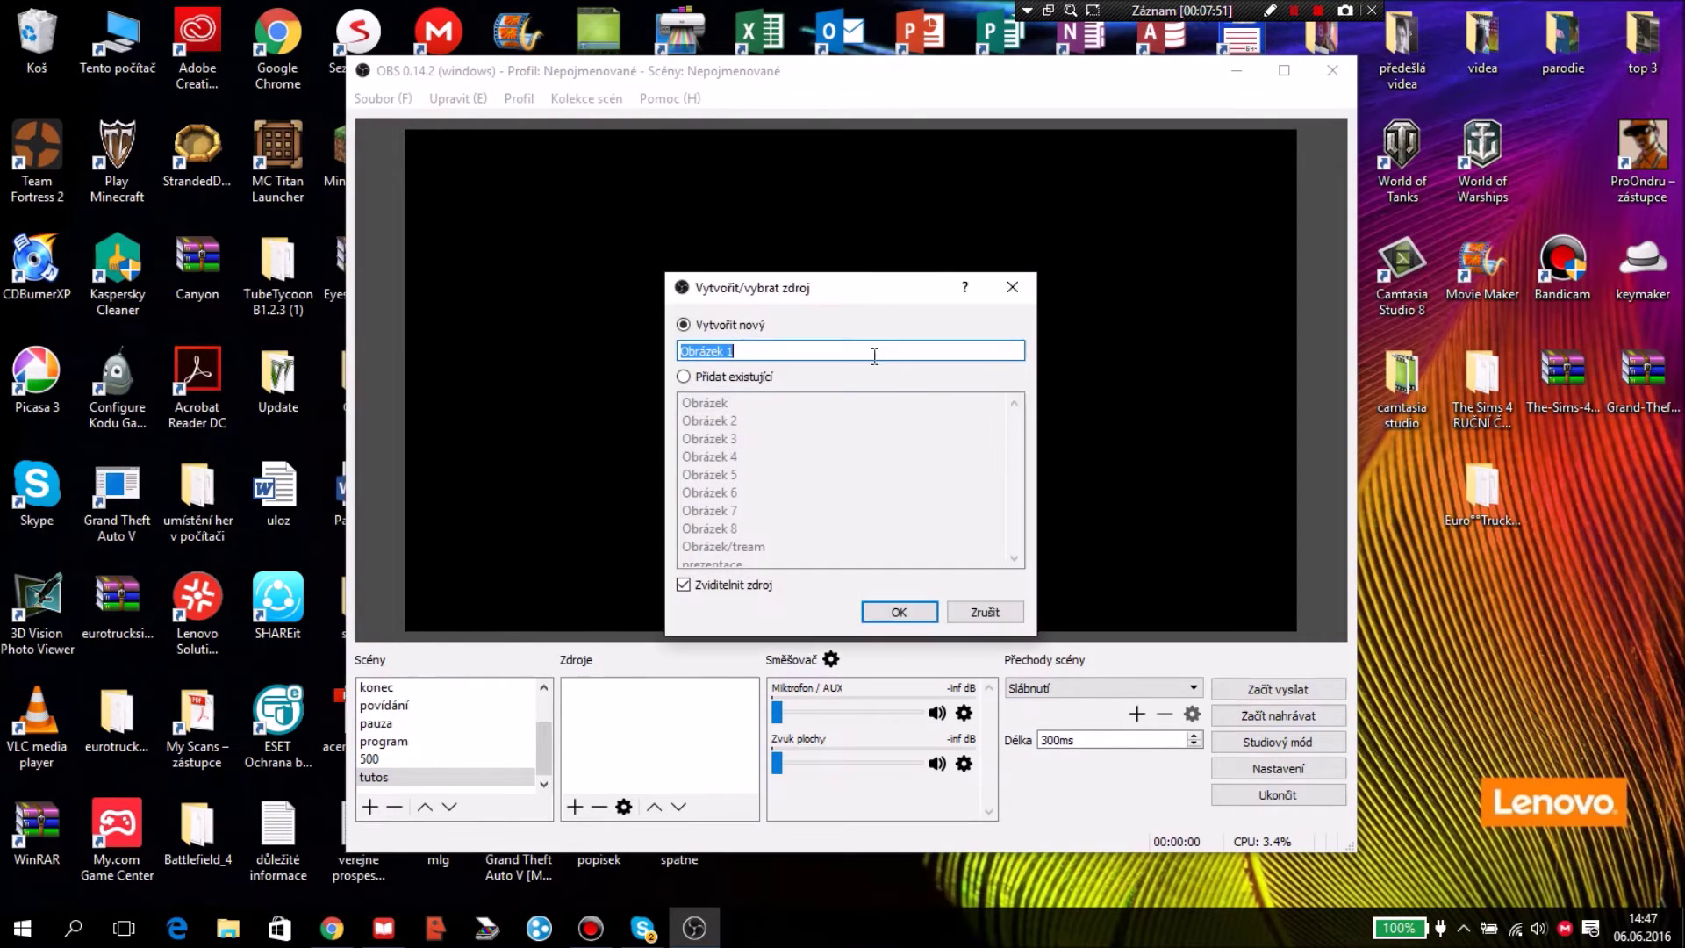
left_click(897, 613)
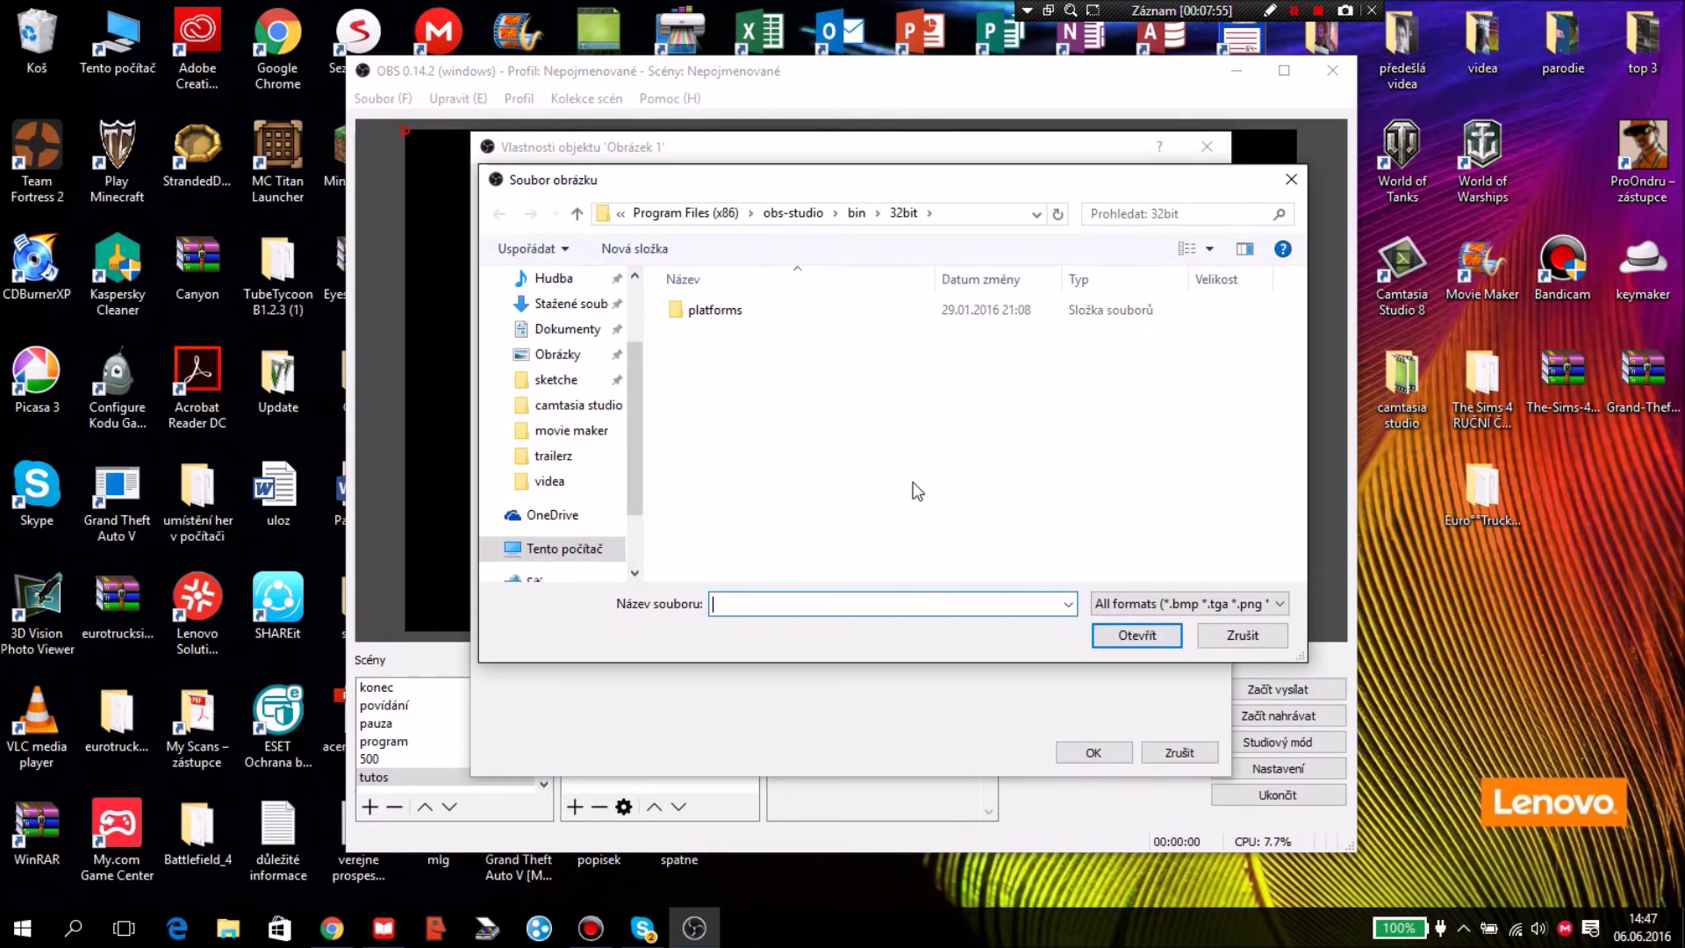
left_click(554, 455)
left_click(558, 356)
scroll(913, 412, "down", 10)
scroll(913, 412, "down", 15)
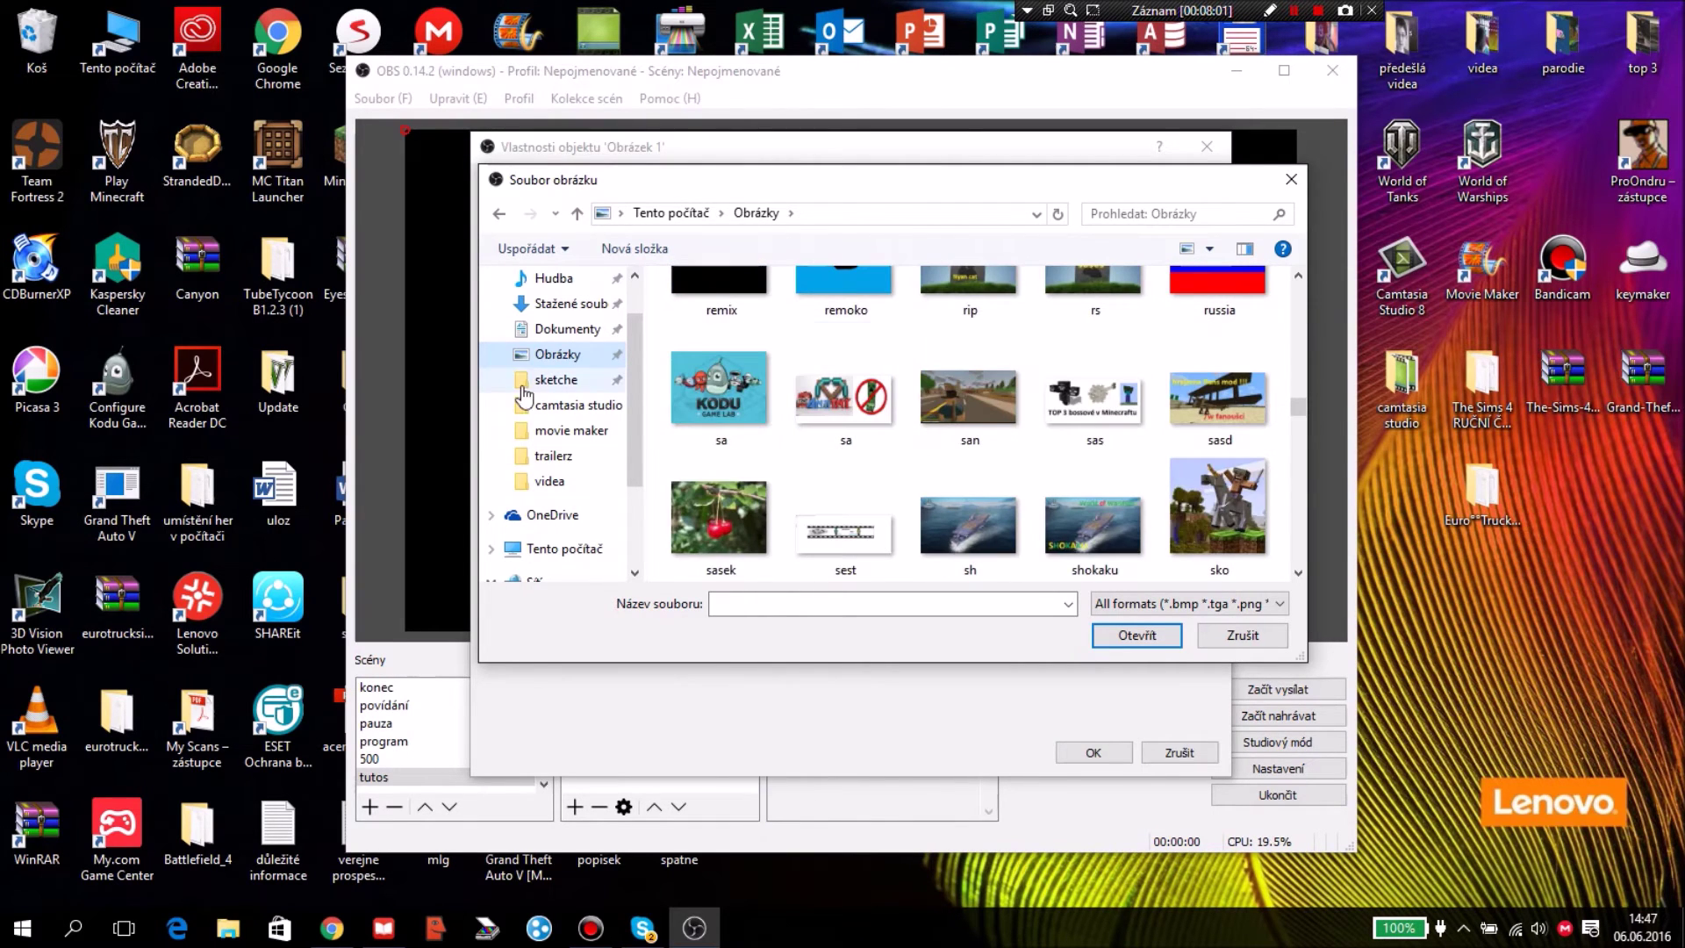
double_click(741, 354)
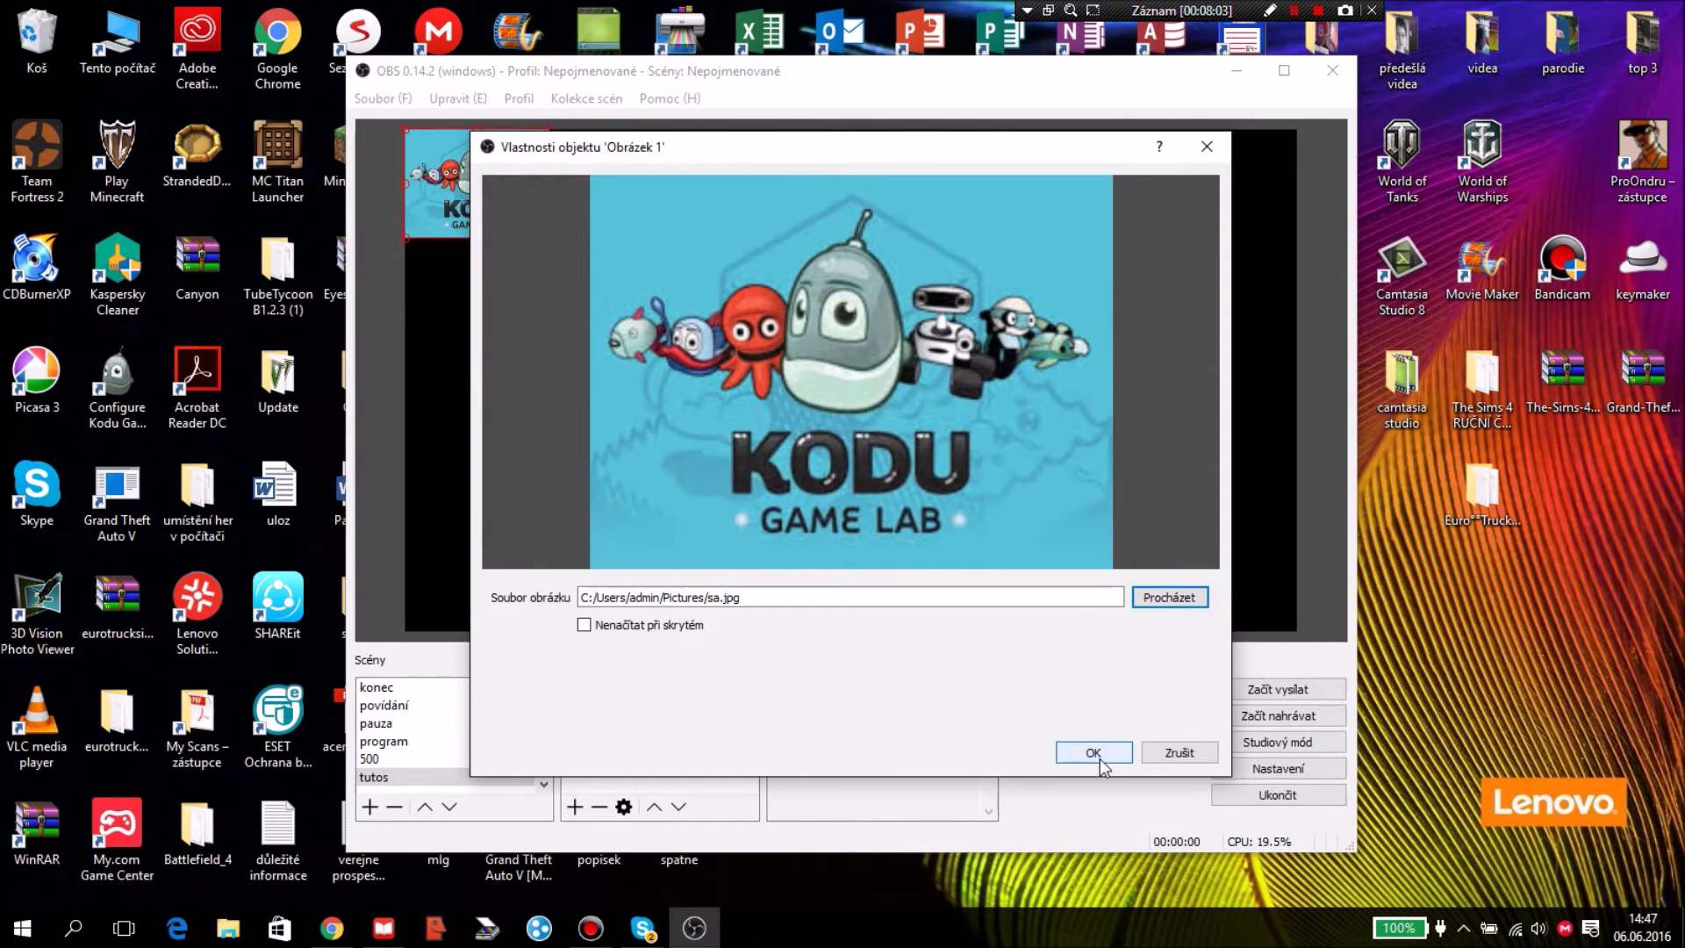
left_click(1097, 755)
Enlarge the Kodu image until it fills the whole scene canvas and shift it up so the KODU lettering shows
left_click_drag(550, 240, 970, 457)
left_click_drag(1070, 381, 1383, 414)
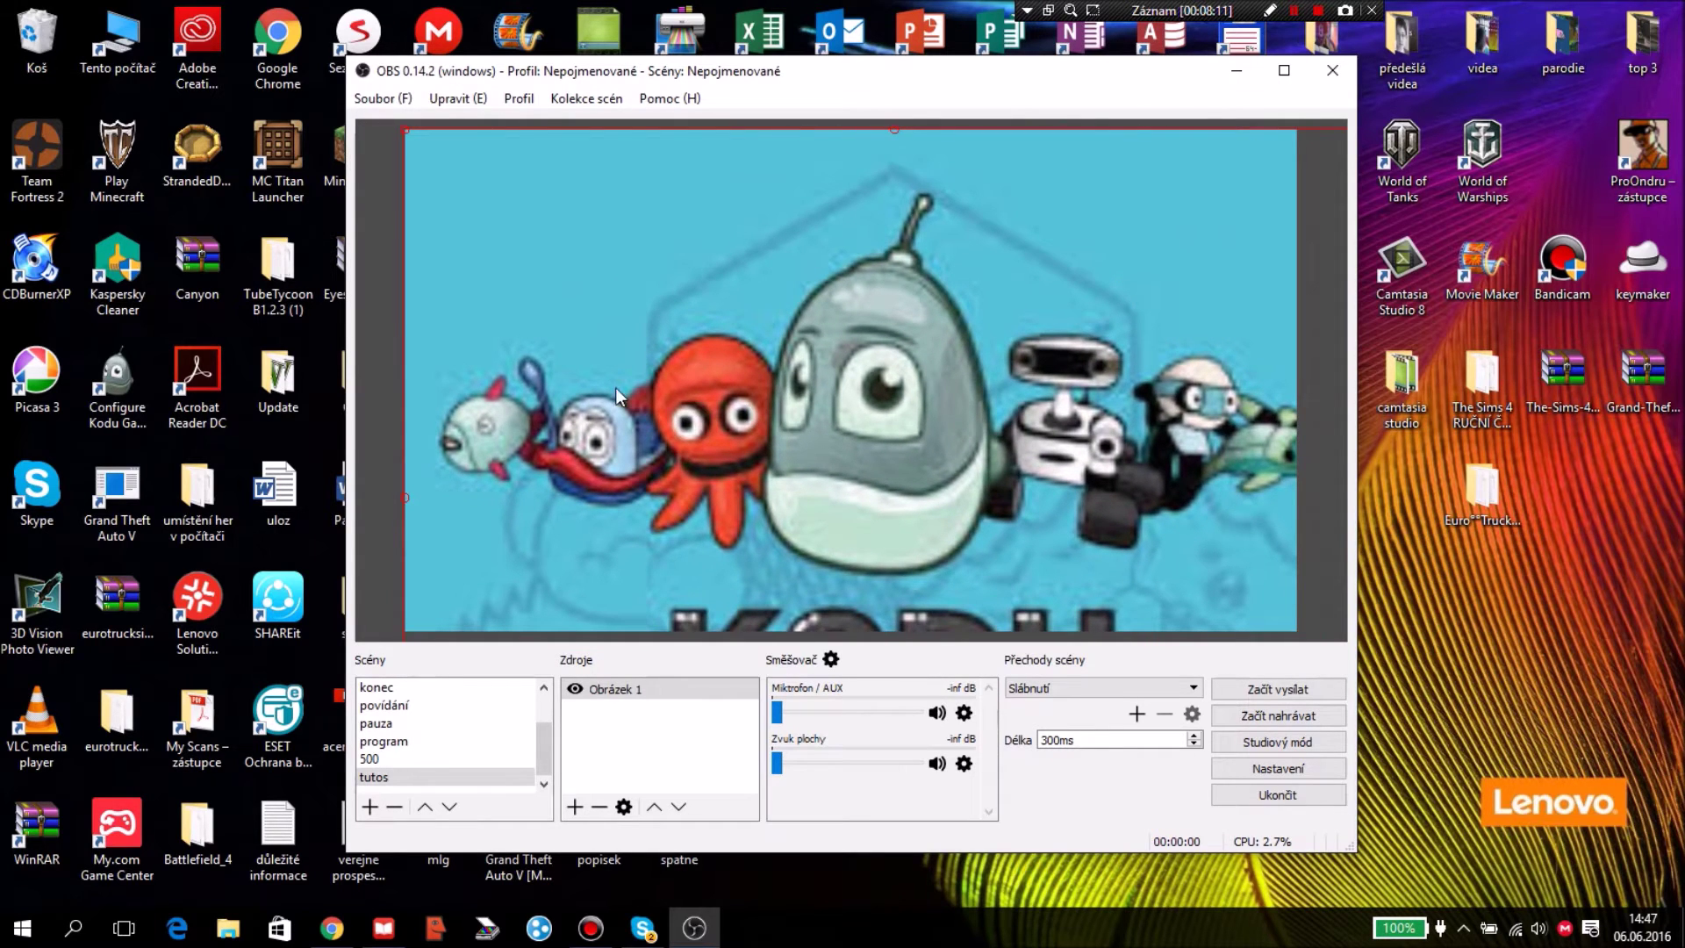
left_click_drag(719, 476, 691, 403)
Add a new Text (FreeType 2) source to the tutos scene
right_click(588, 699)
mouse_move(602, 715)
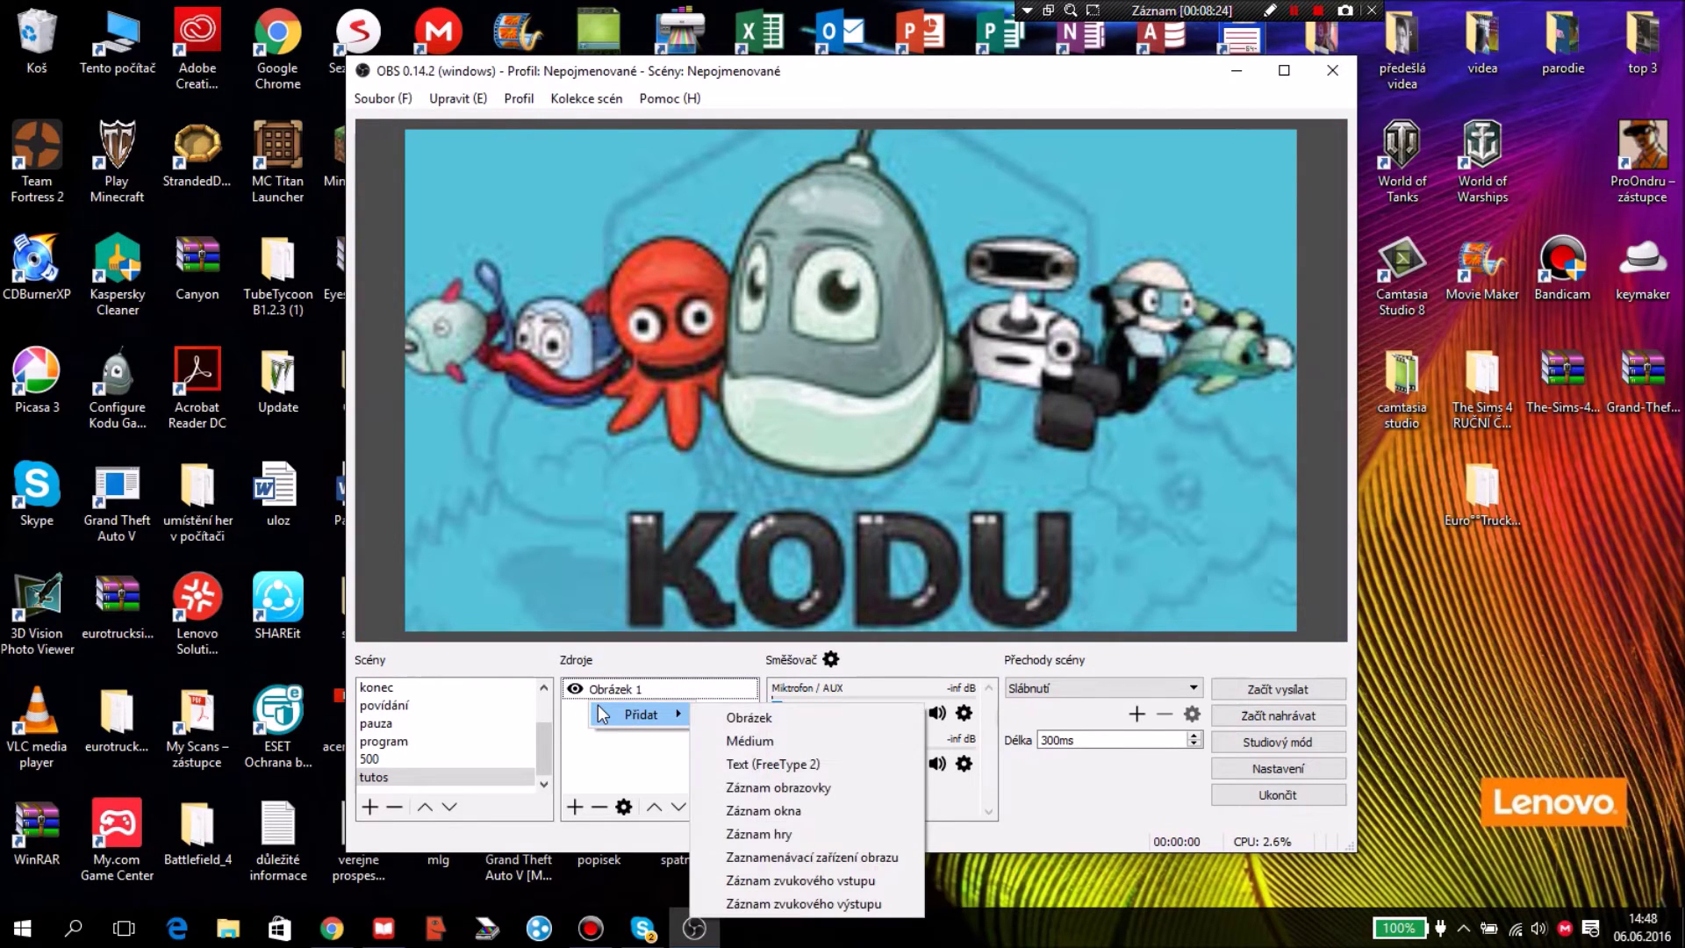
left_click(861, 765)
left_click(862, 613)
Replace the new text source's default text with "jukněte na můj facebook: sases"
left_click(1001, 556)
key("BackSpace")
key("BackSpace")
key("BackSpace")
key("BackSpace")
key("BackSpace")
key("BackSpace")
key("BackSpace")
key("BackSpace")
key("BackSpace")
key("BackSpace")
key("BackSpace")
key("BackSpace")
key("BackSpace")
key("BackSpace")
key("BackSpace")
key("BackSpace")
key("BackSpace")
key("BackSpace")
key("BackSpace")
key("BackSpace")
key("BackSpace")
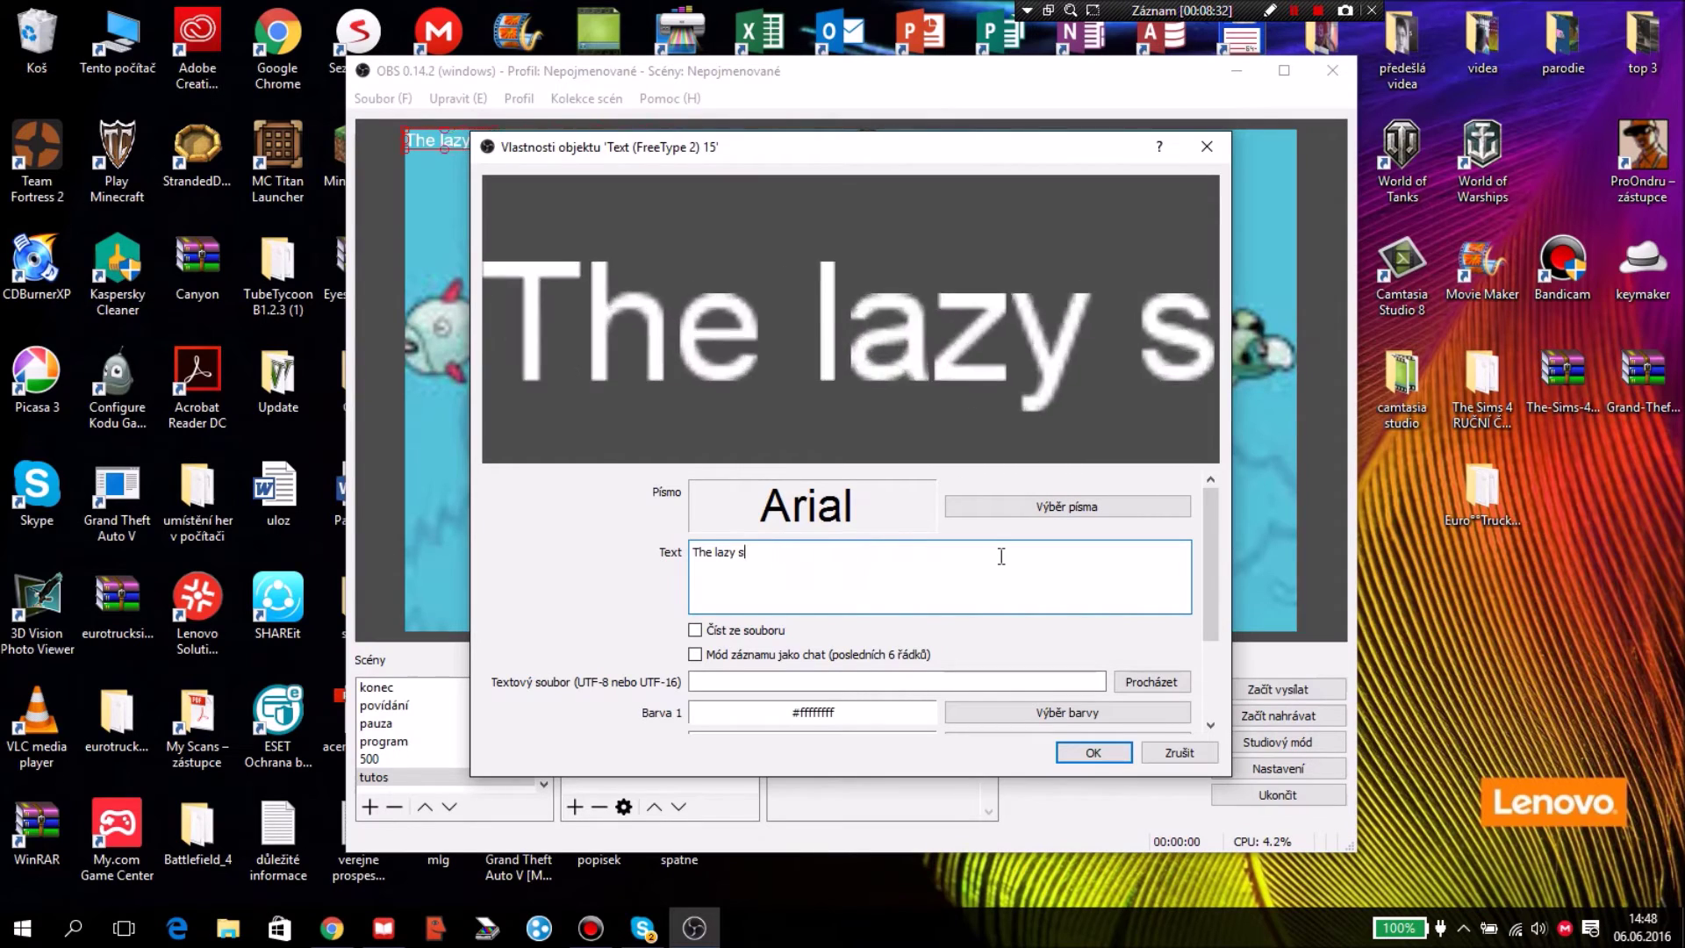
type("jukně")
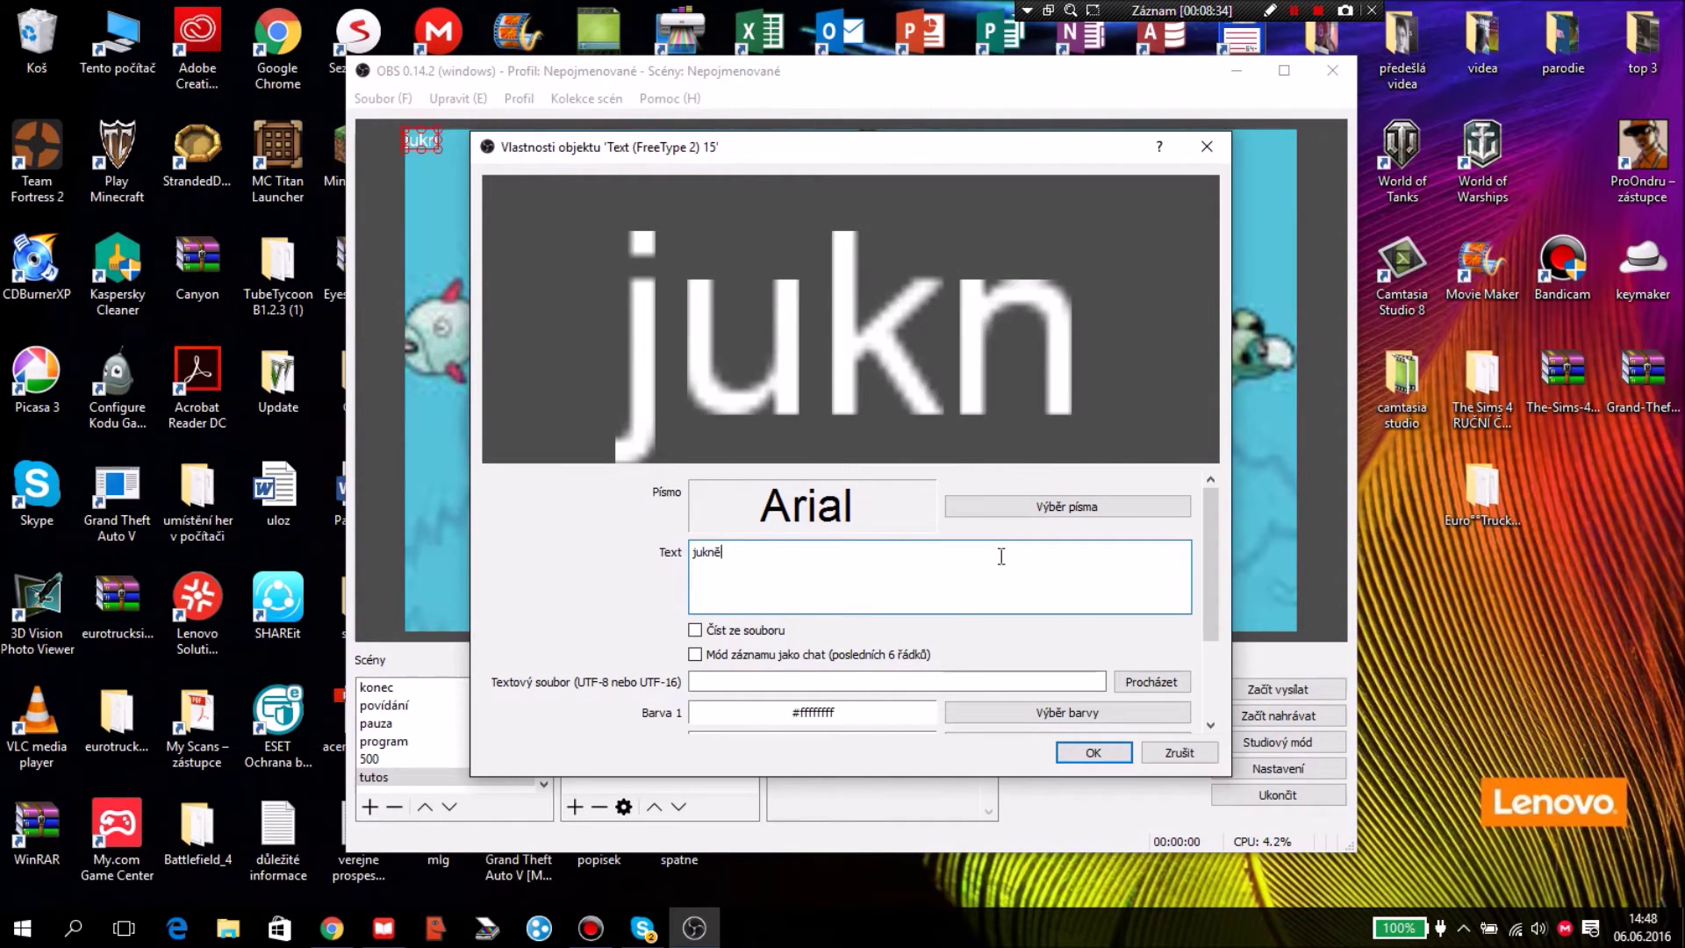
type("te na můh")
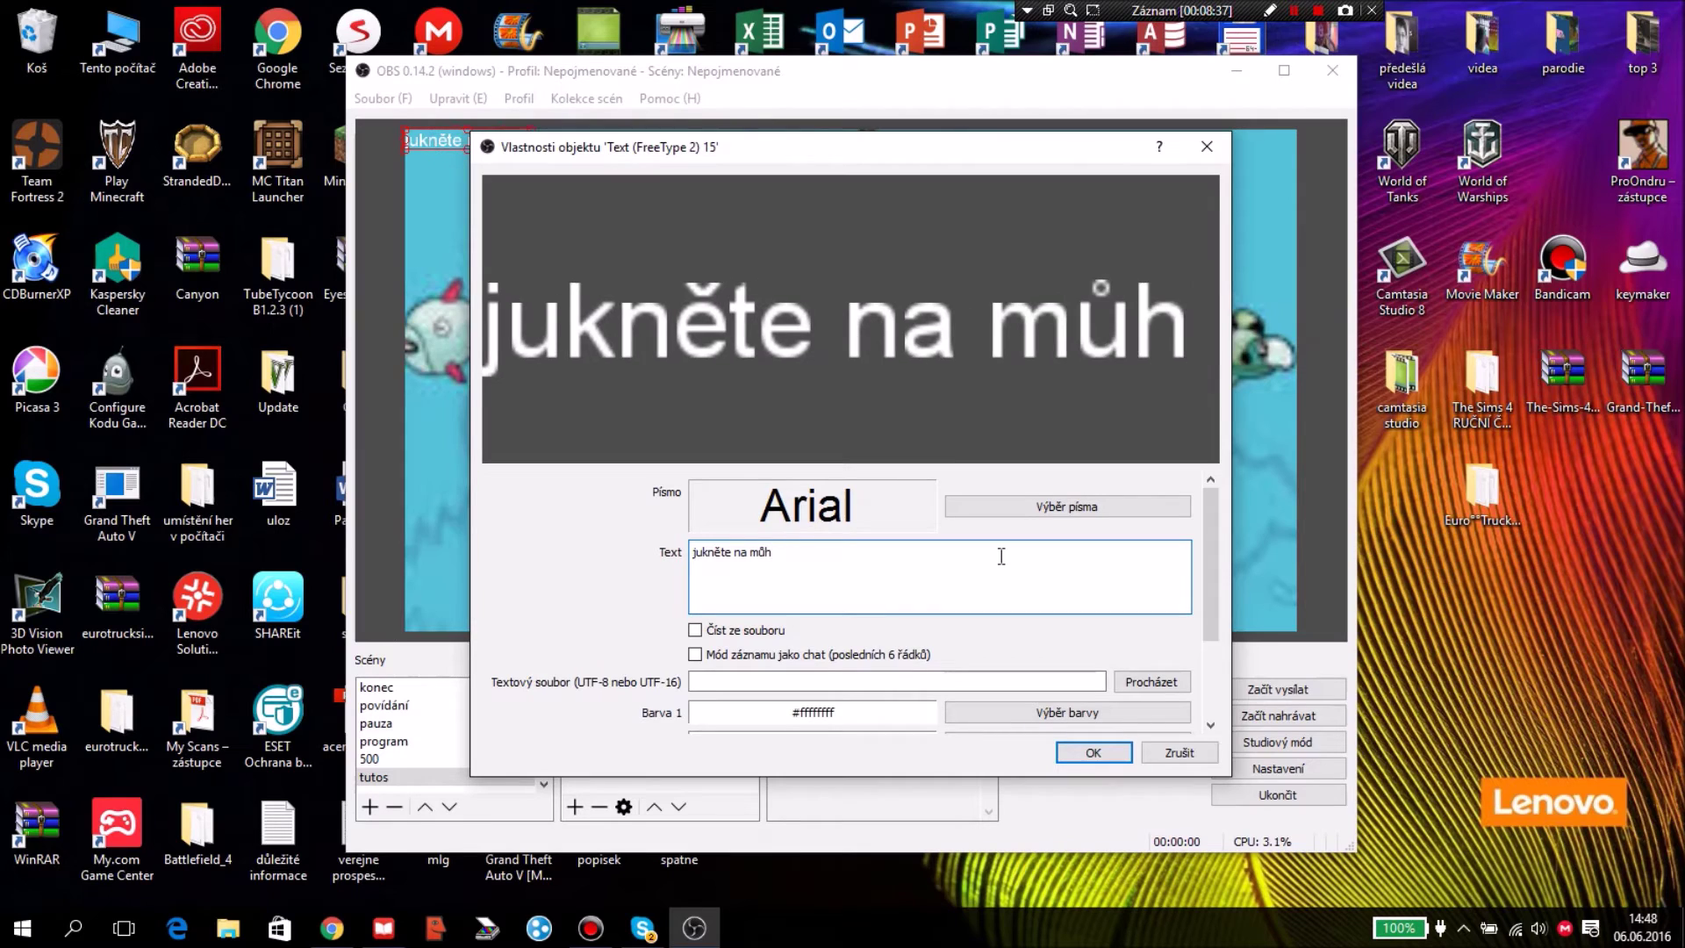
key("BackSpace")
type("j fa")
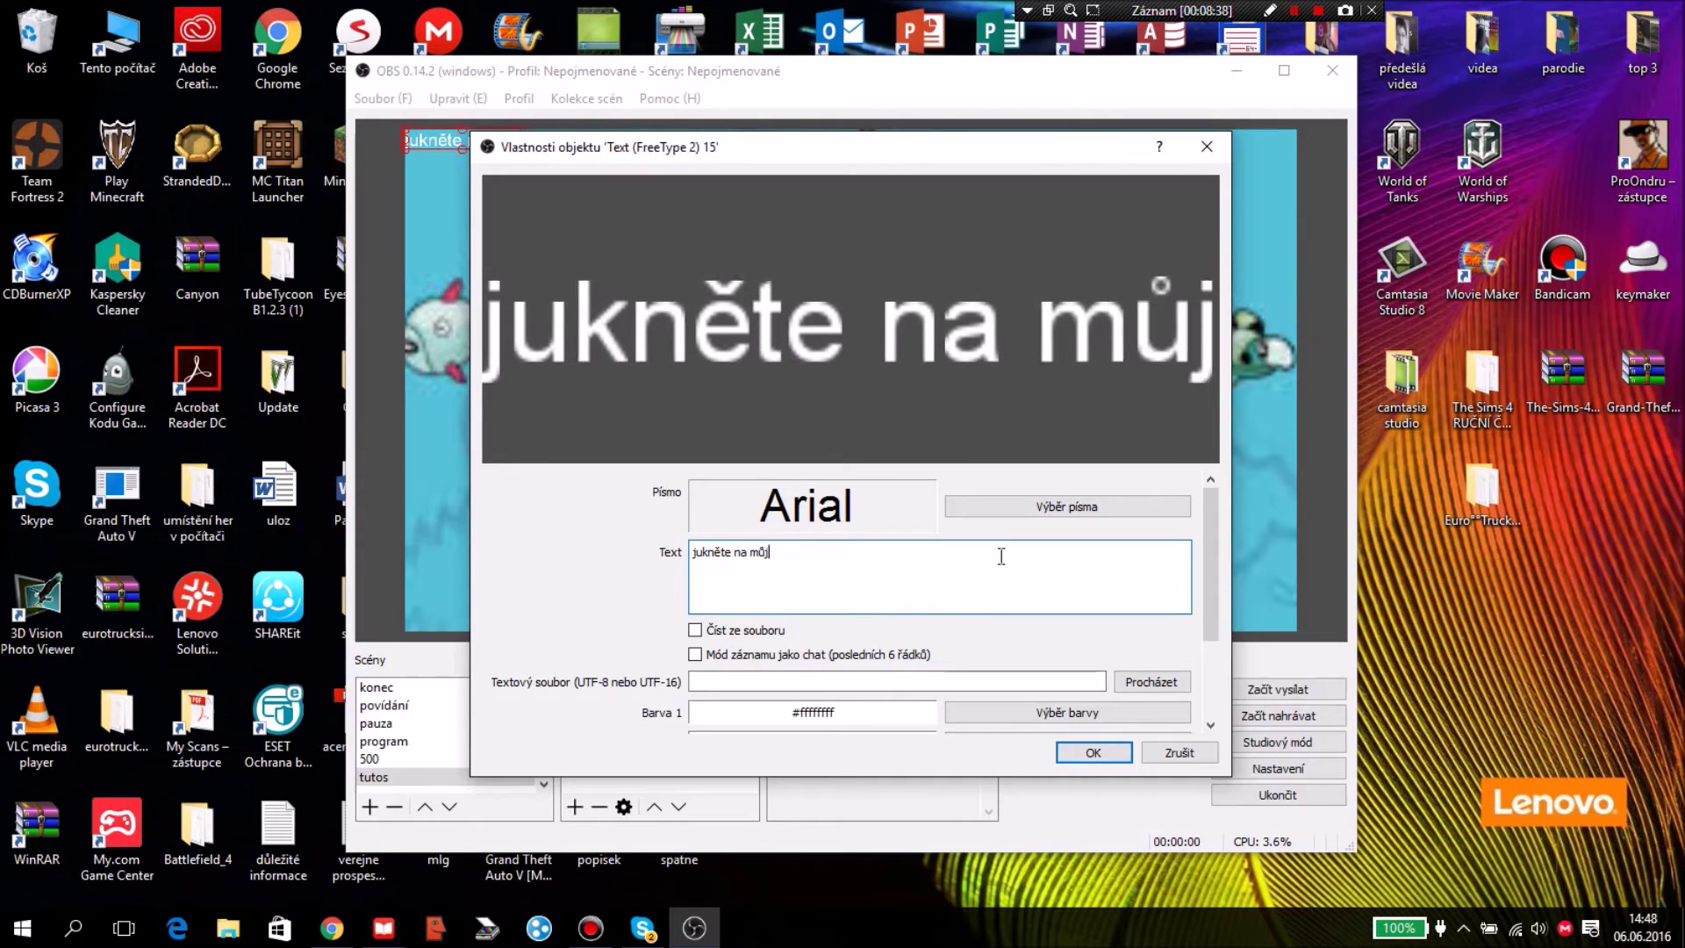
key("BackSpace")
key("BackSpace")
type("fa")
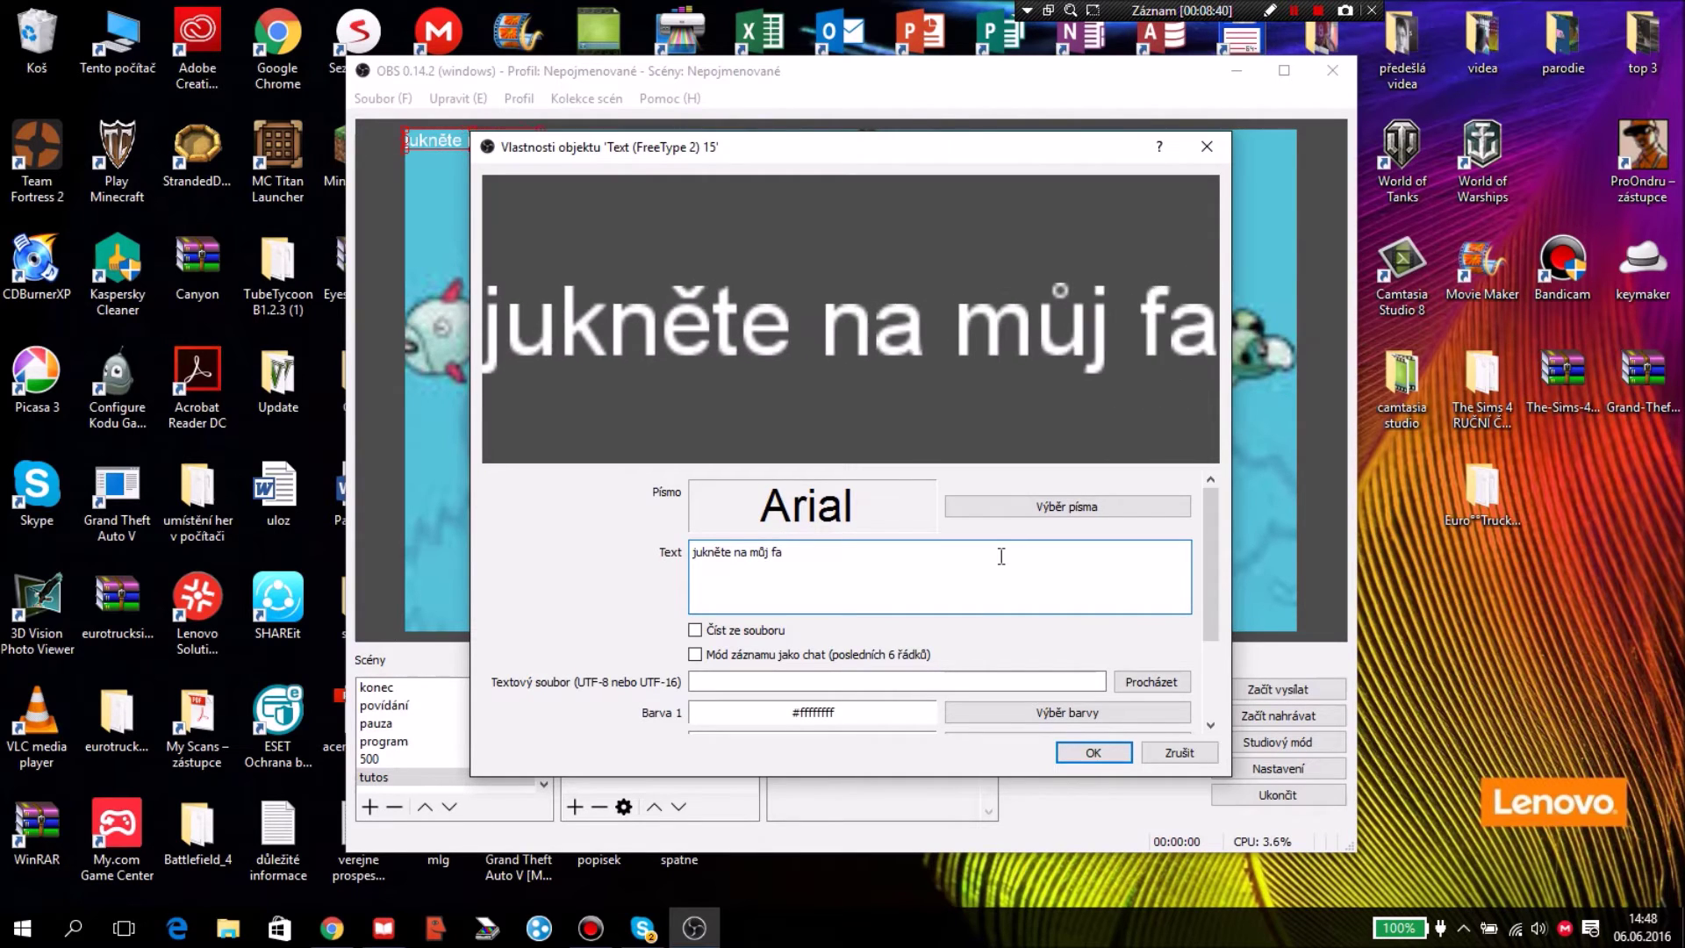
type("cebook: ")
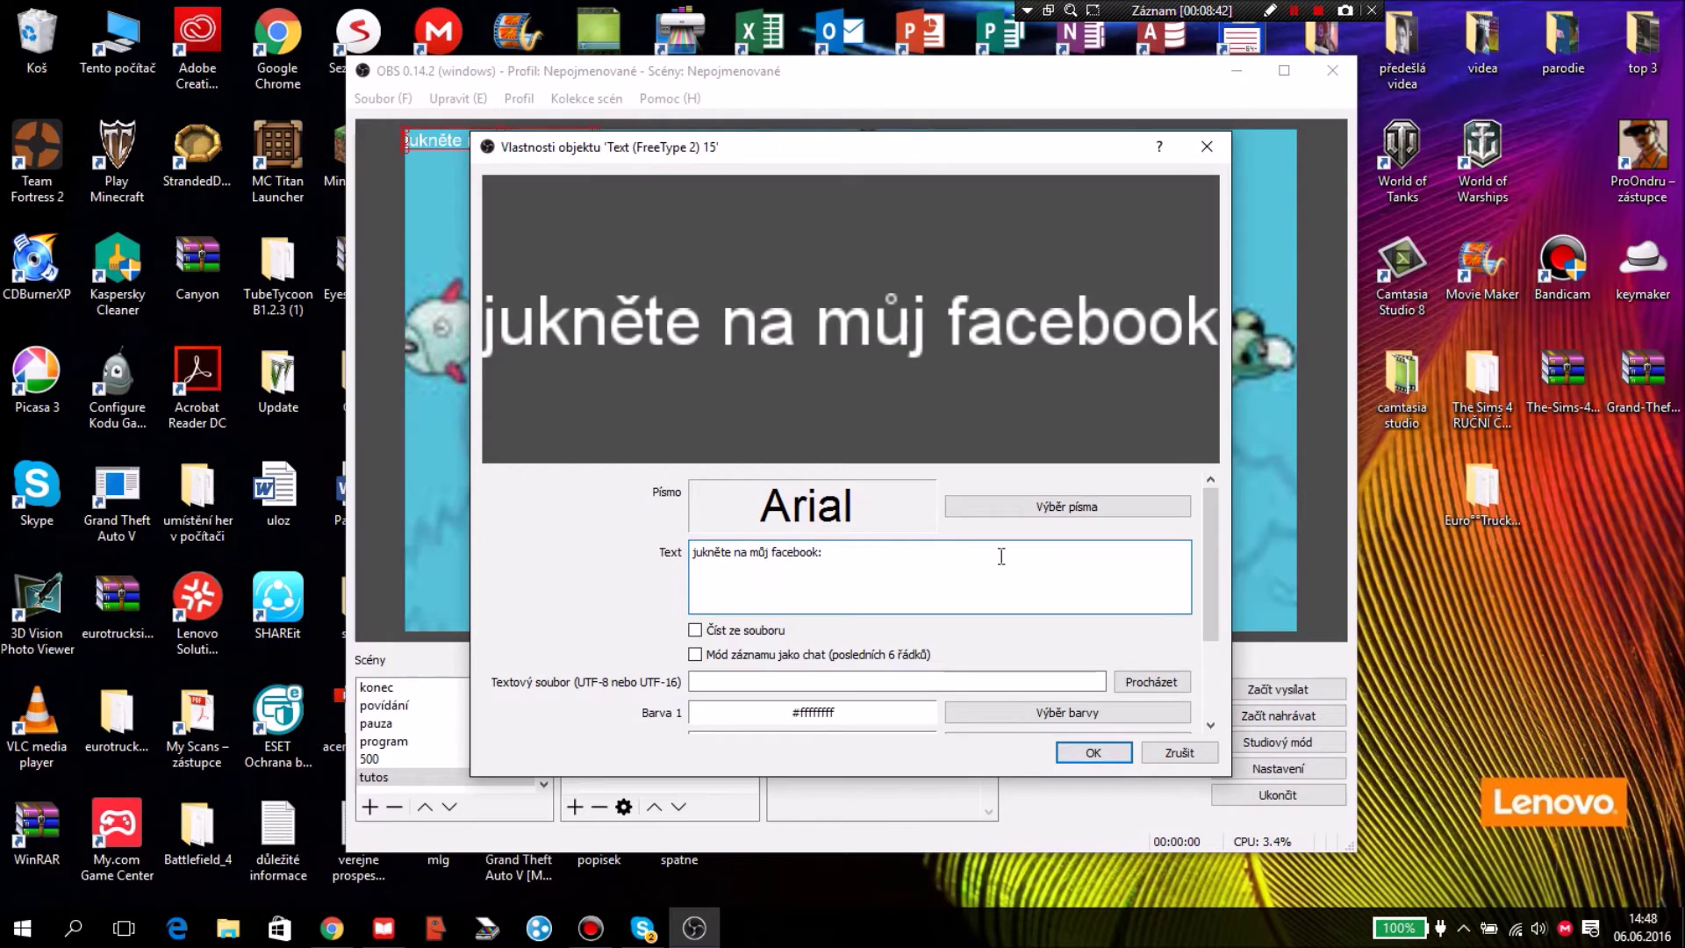
type("Daiel")
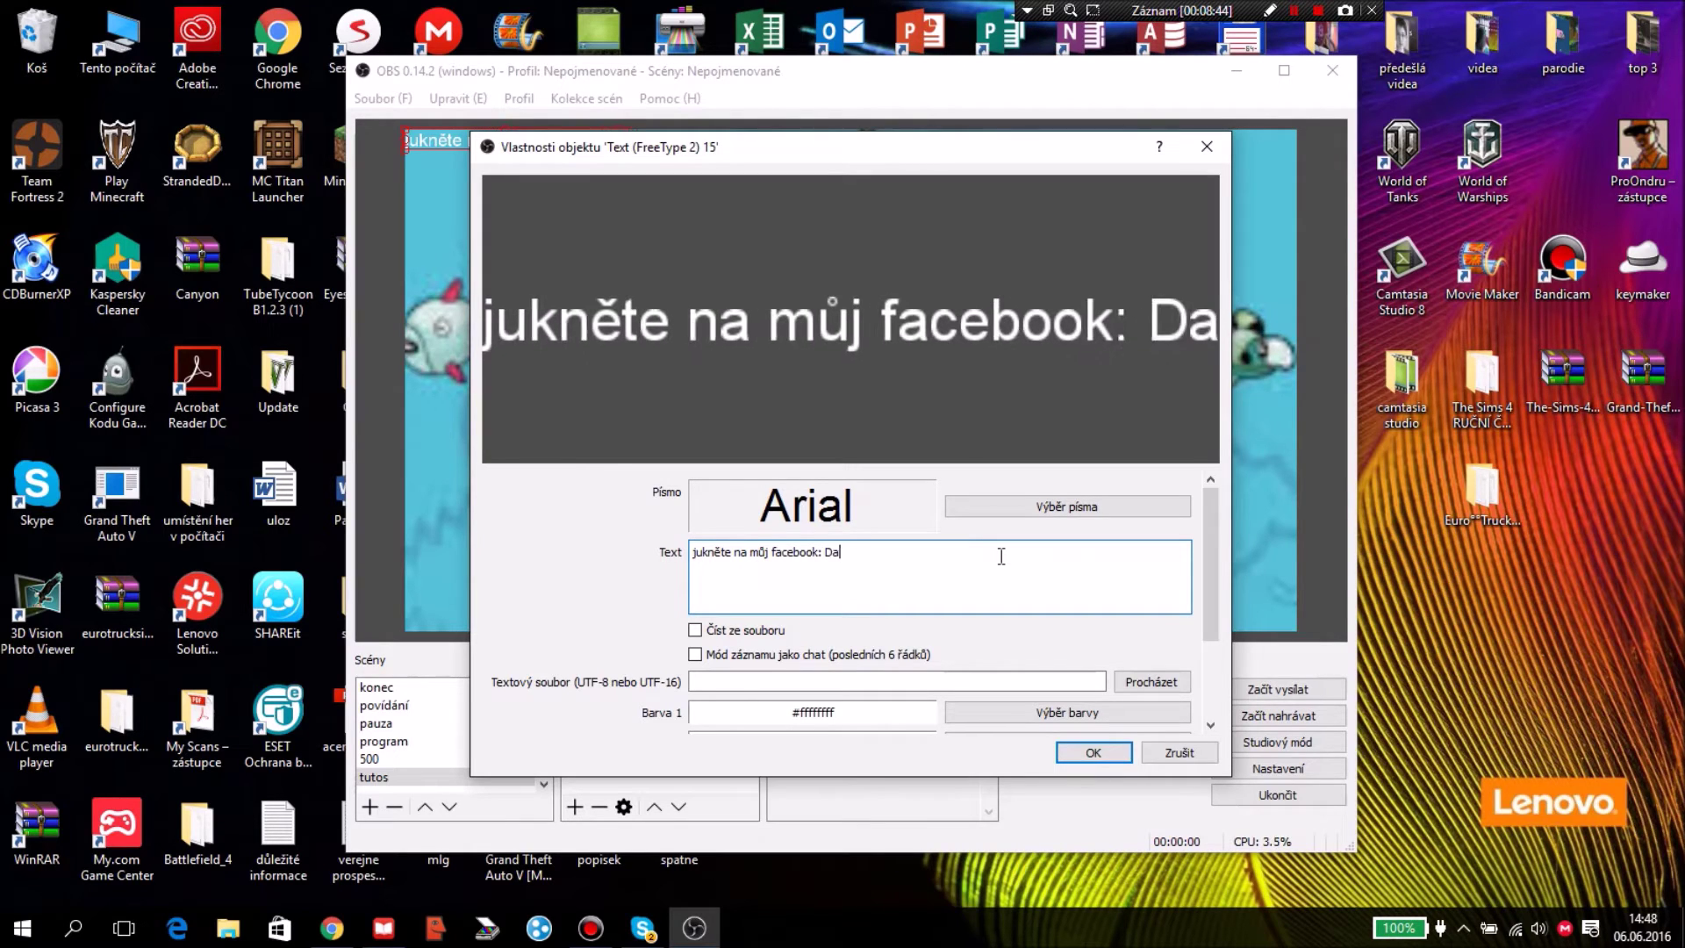
key("BackSpace")
key("BackSpace")
key("BackSpace")
key("BackSpace")
key("BackSpace")
type("sases")
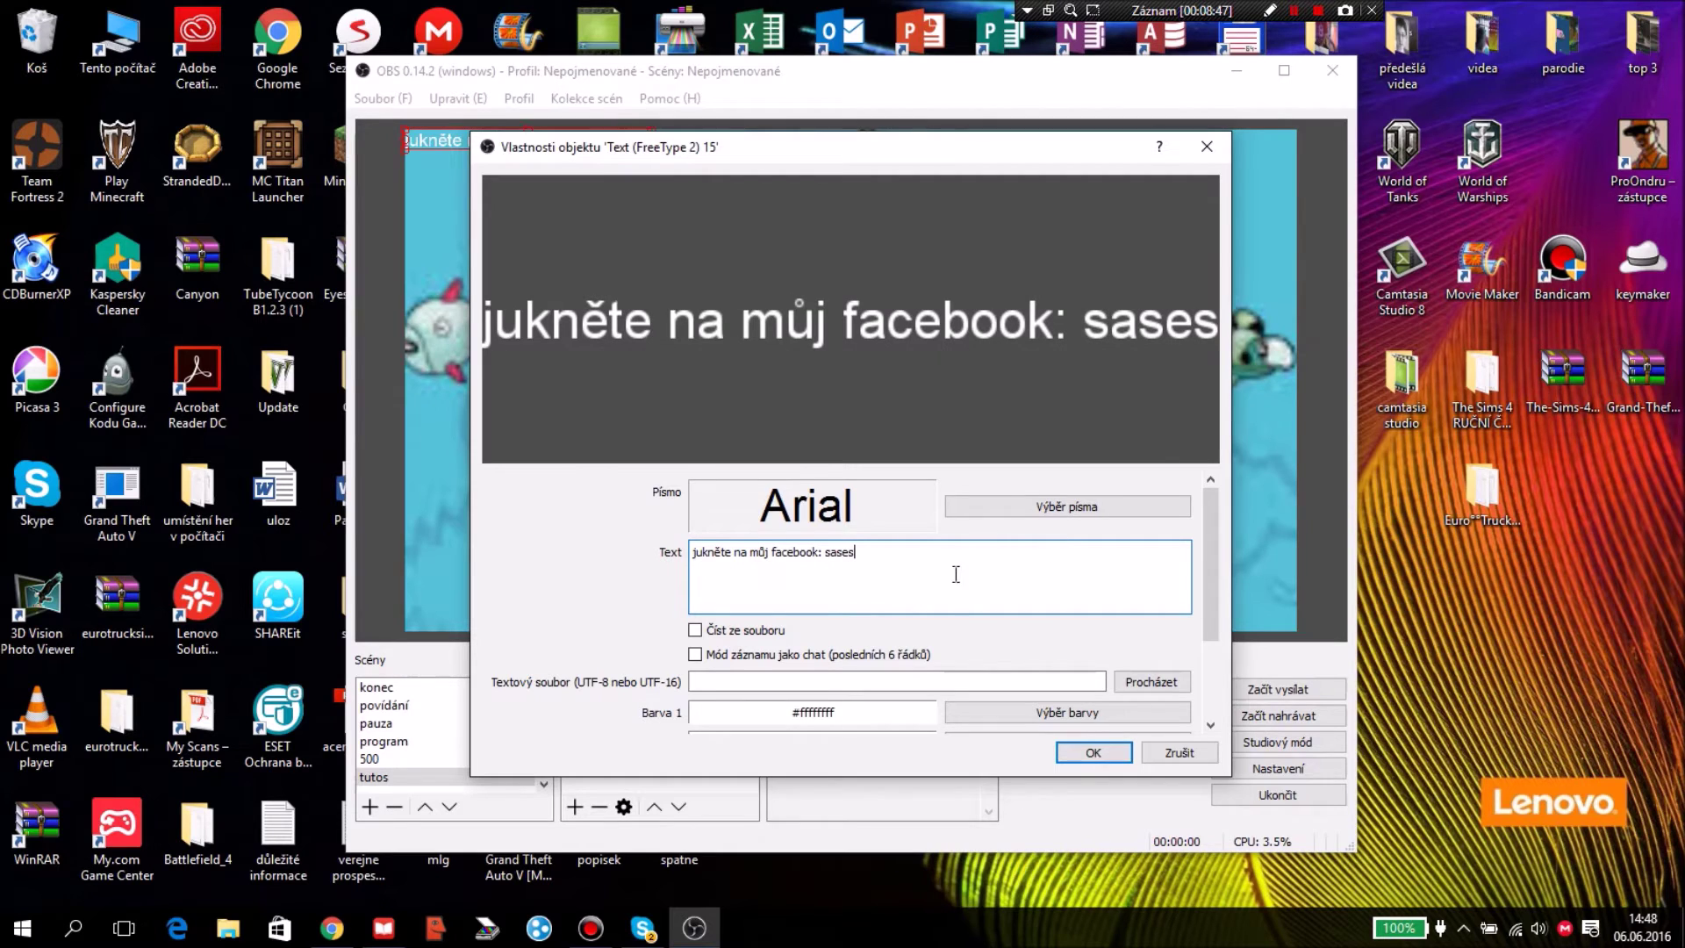
Set the text source's font to Impact
left_click(1001, 505)
scroll(681, 407, "down", 10)
left_click(682, 407)
scroll(682, 407, "down", 4)
scroll(682, 407, "down", 5)
left_click(682, 407)
scroll(682, 407, "down", 8)
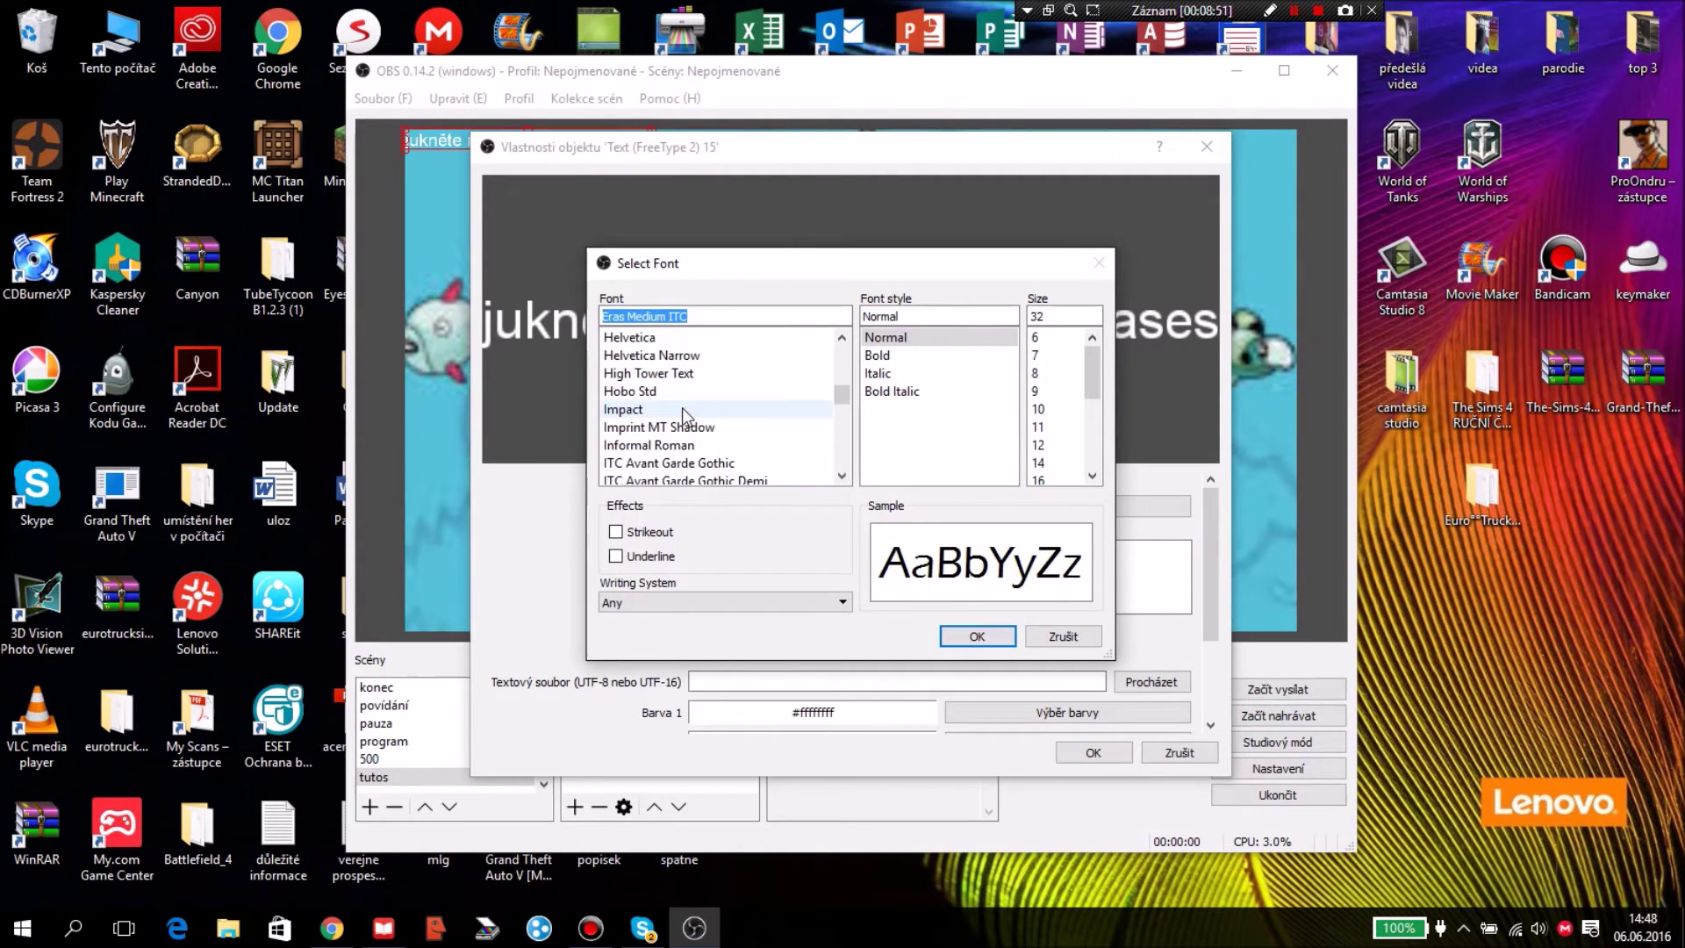
left_click(682, 408)
scroll(682, 407, "down", 5)
left_click(977, 635)
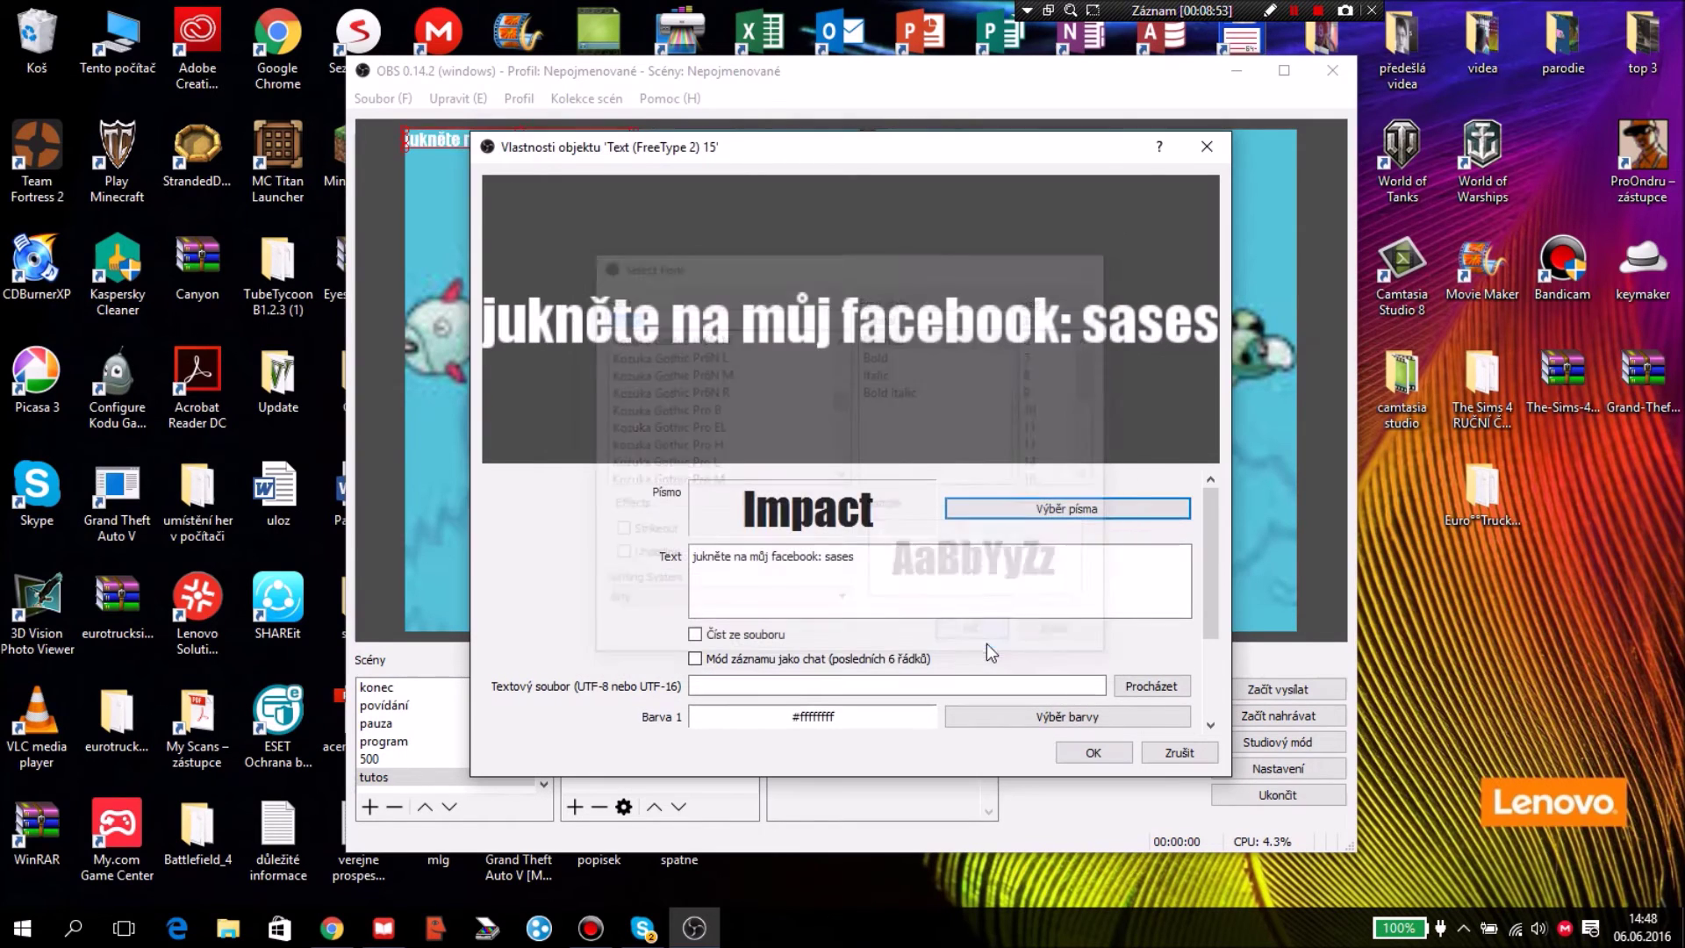
Set the text's first colour (Barva 1) to red, #ff0000
scroll(935, 649, "down", 3)
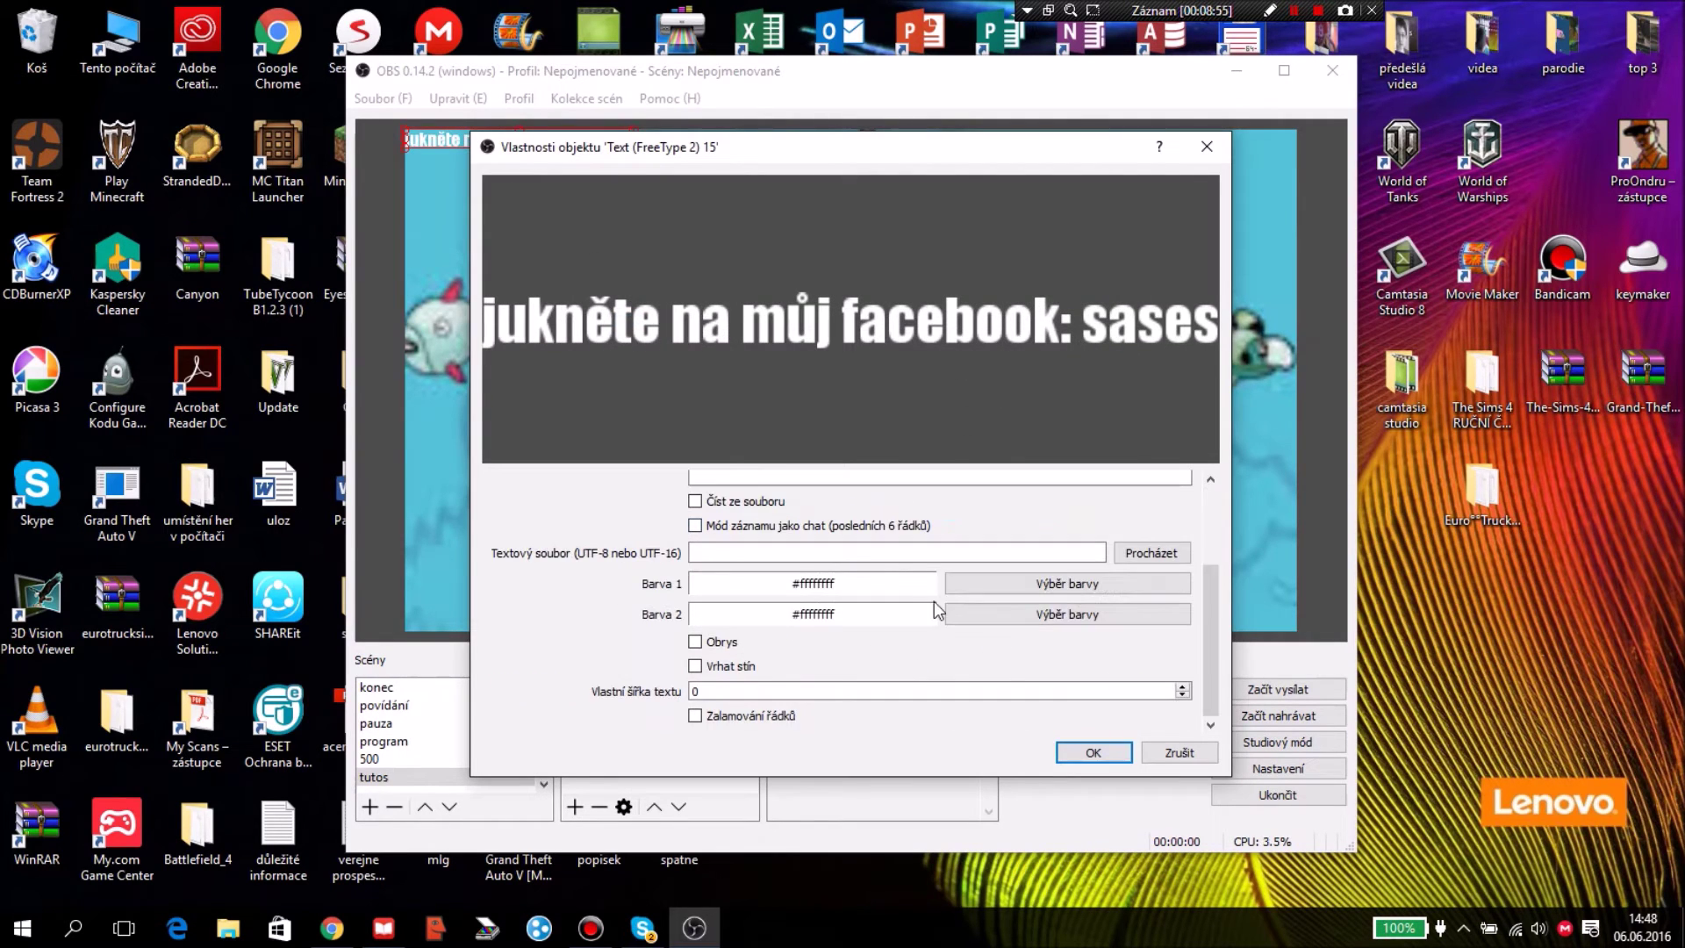
left_click(956, 592)
left_click(658, 392)
left_click(653, 374)
left_click(631, 373)
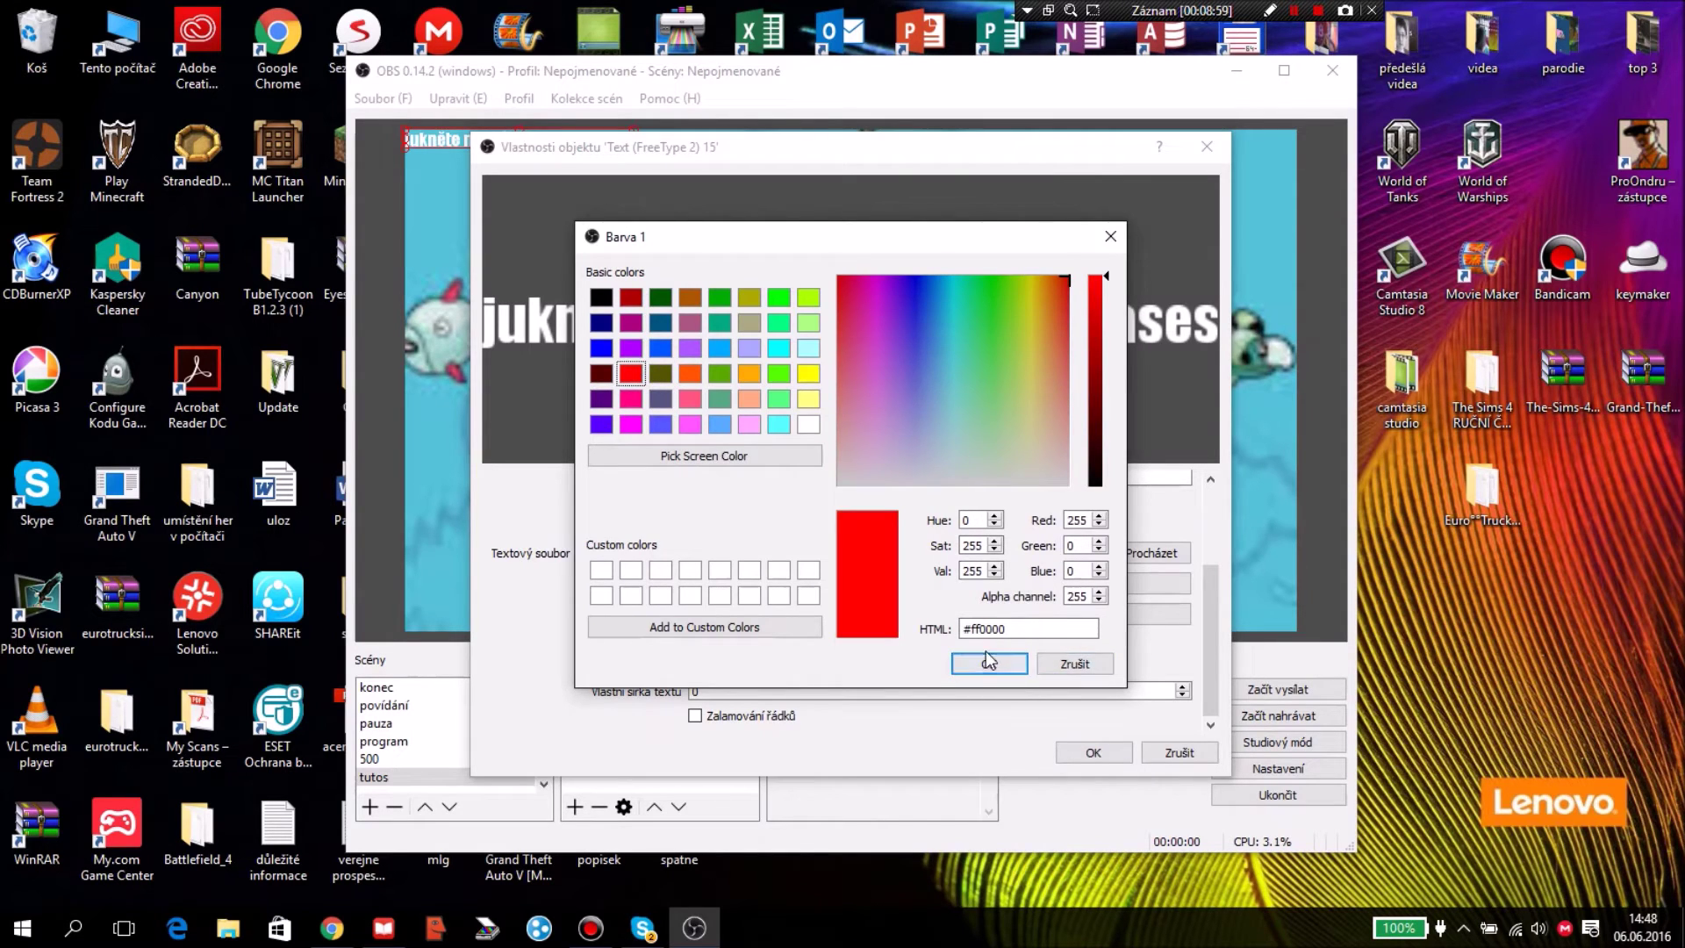
left_click(988, 660)
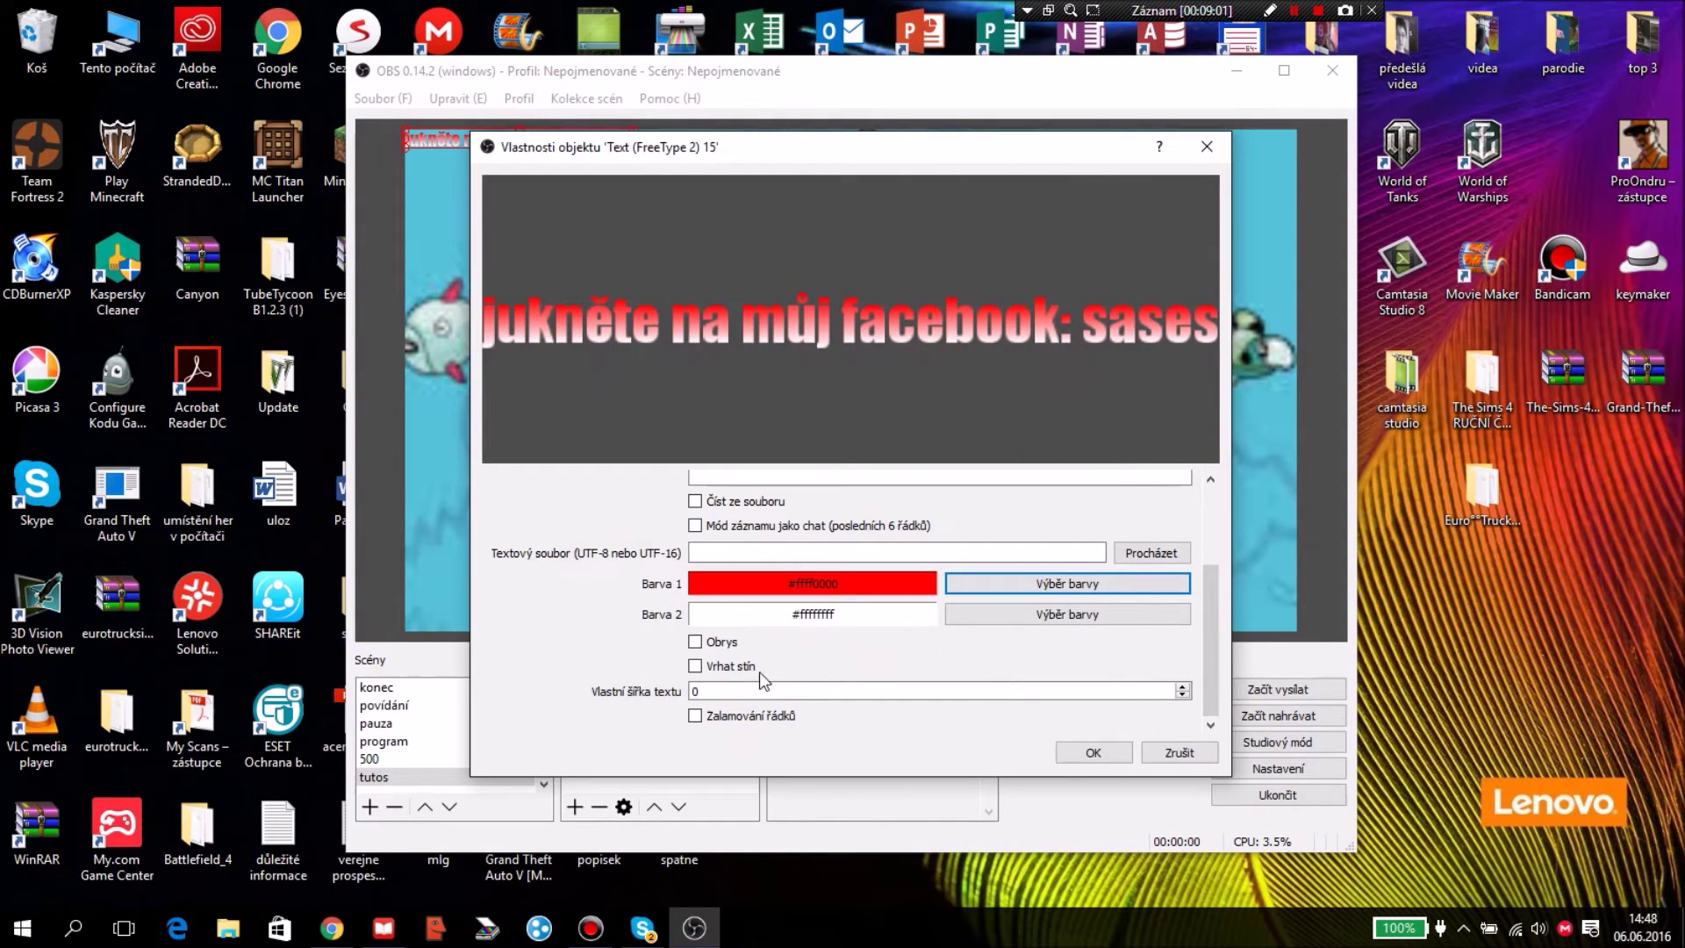
Set the text's second colour (Barva 2) to light cyan, #55ffff
left_click(1004, 617)
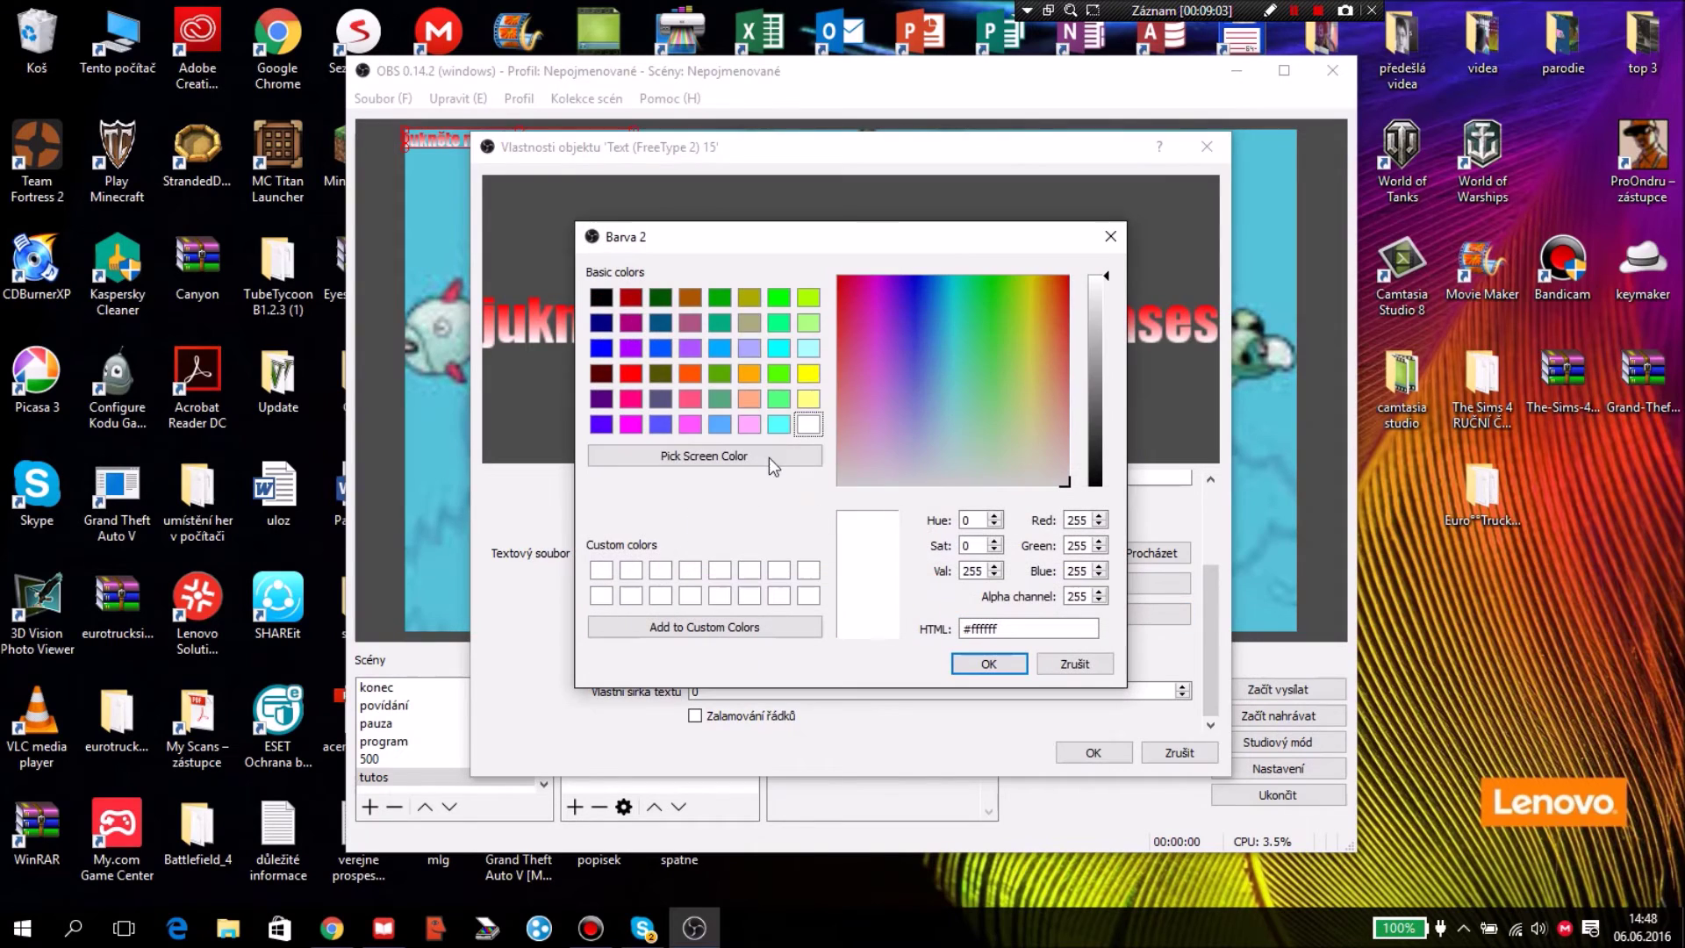
left_click(779, 424)
left_click(987, 662)
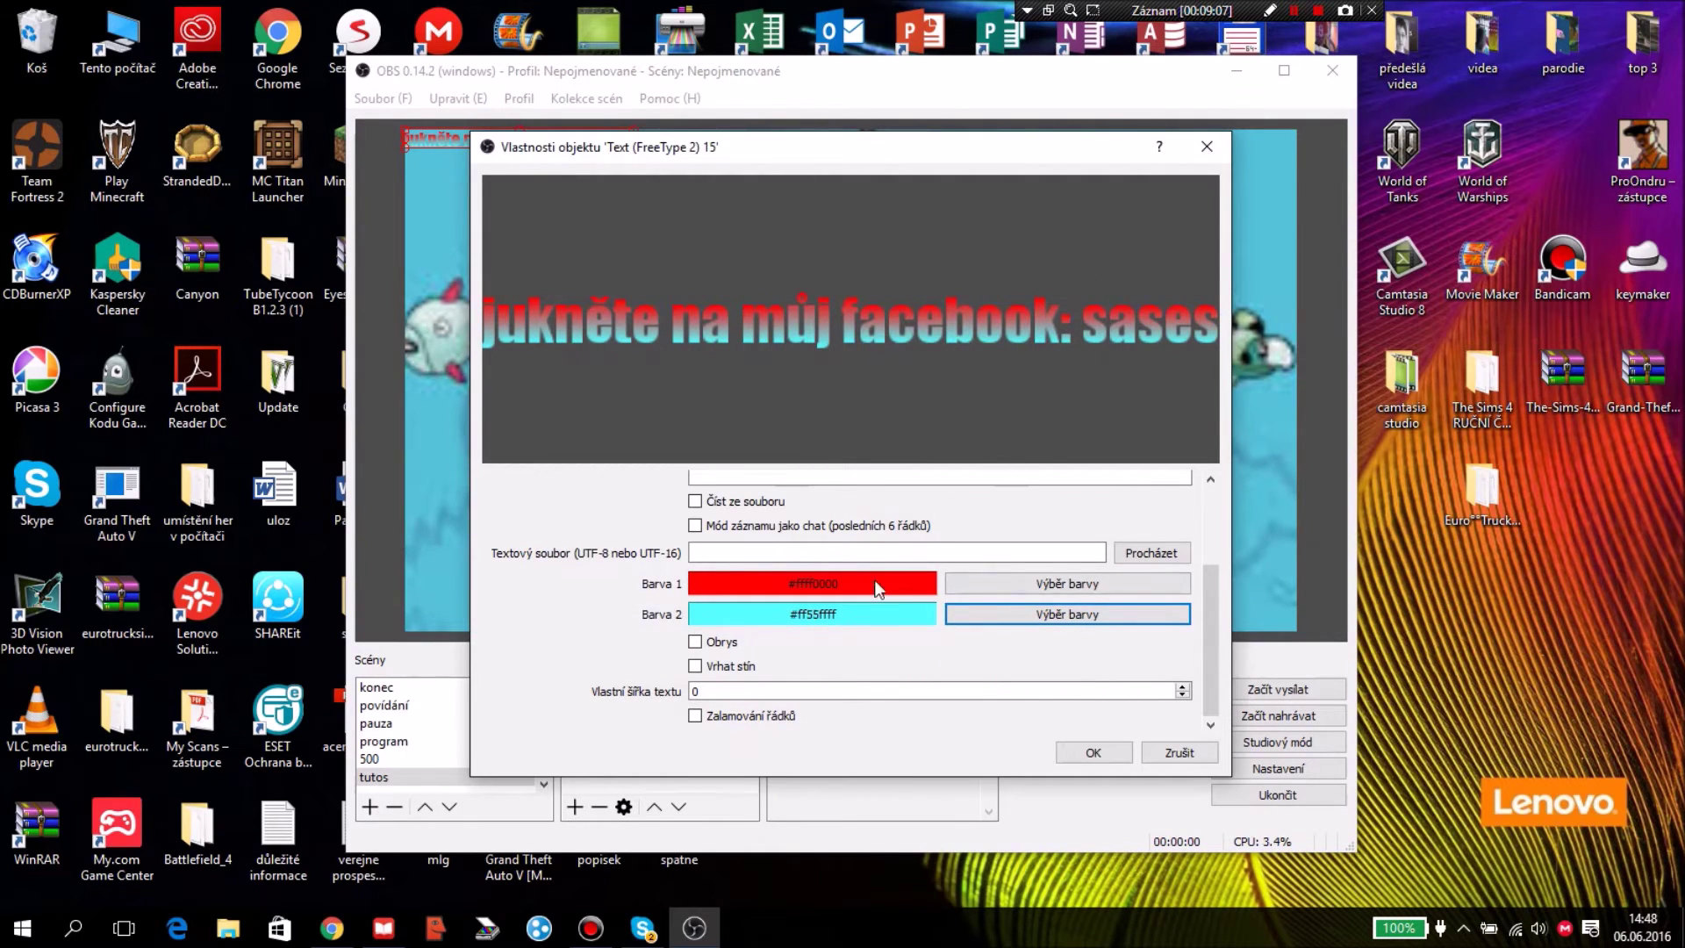
left_click(627, 567)
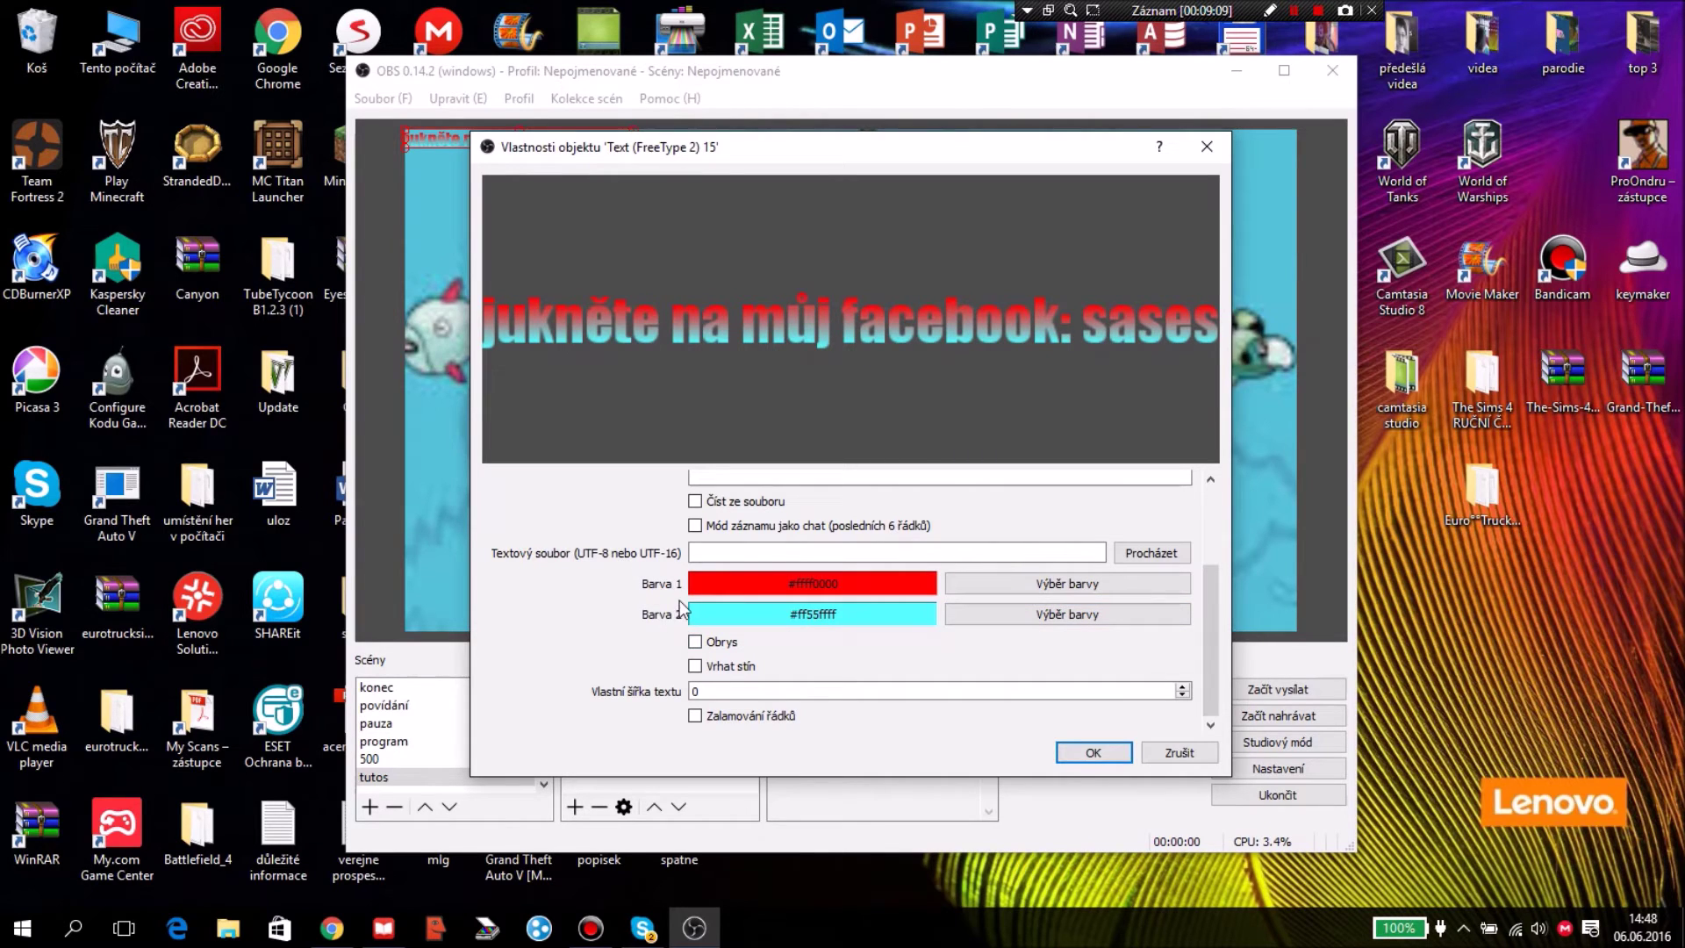
Give the text an outline (Obrys) without a drop shadow and accept its properties
left_click(702, 641)
left_click(699, 668)
left_click(716, 668)
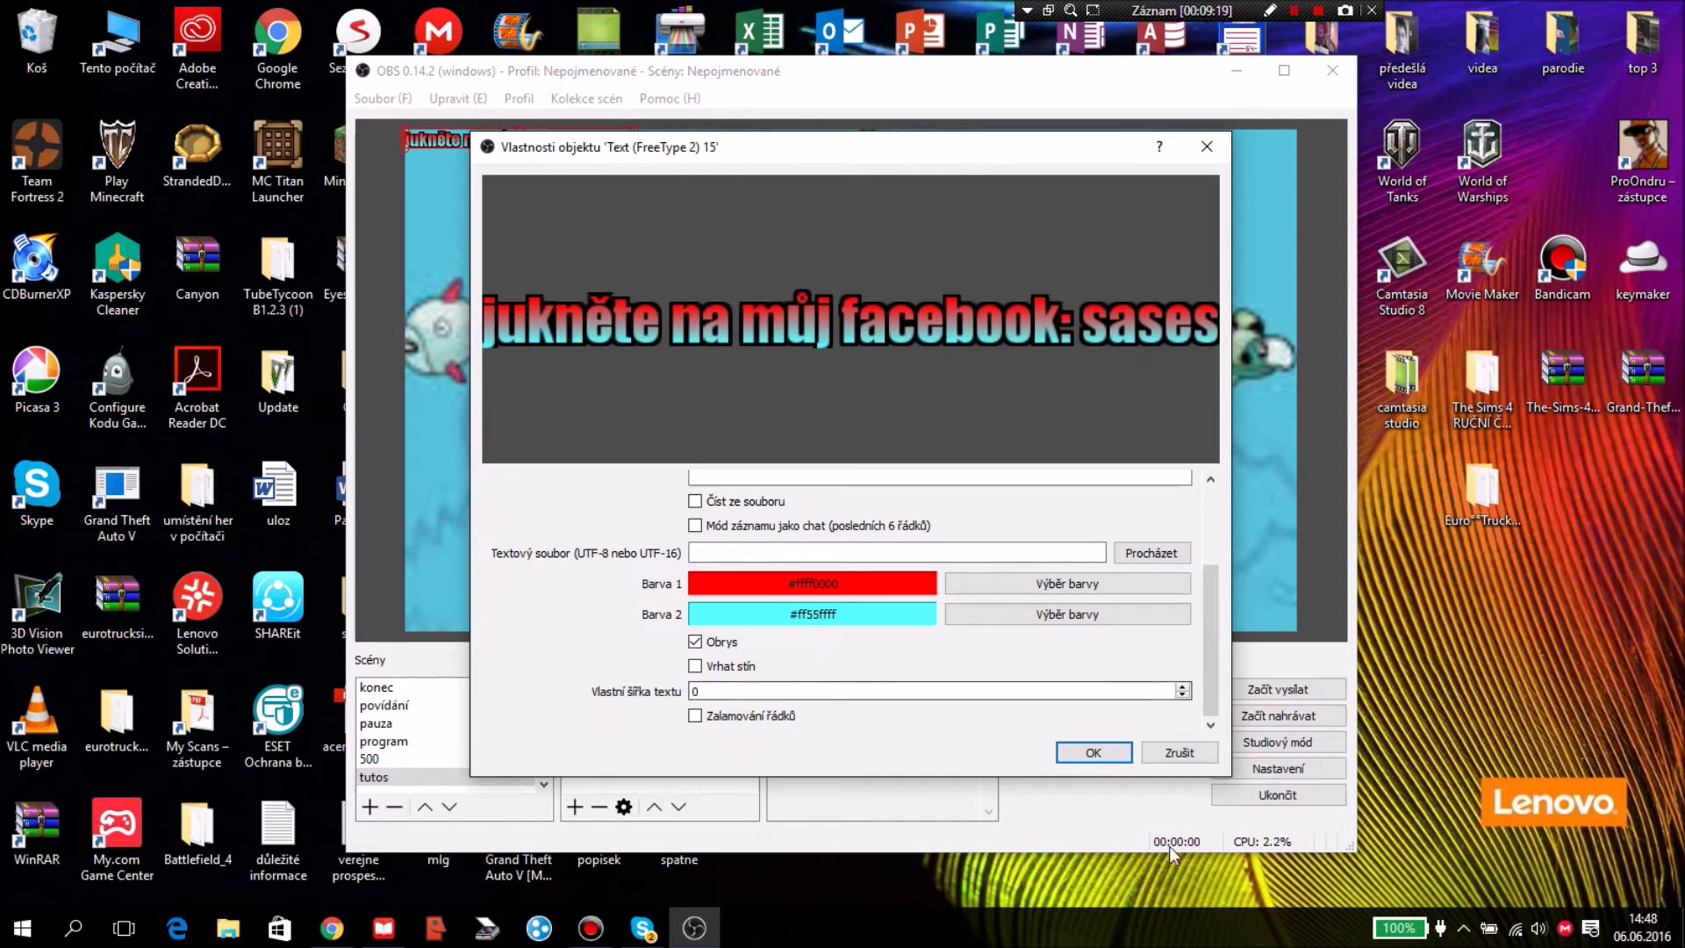
left_click(1086, 757)
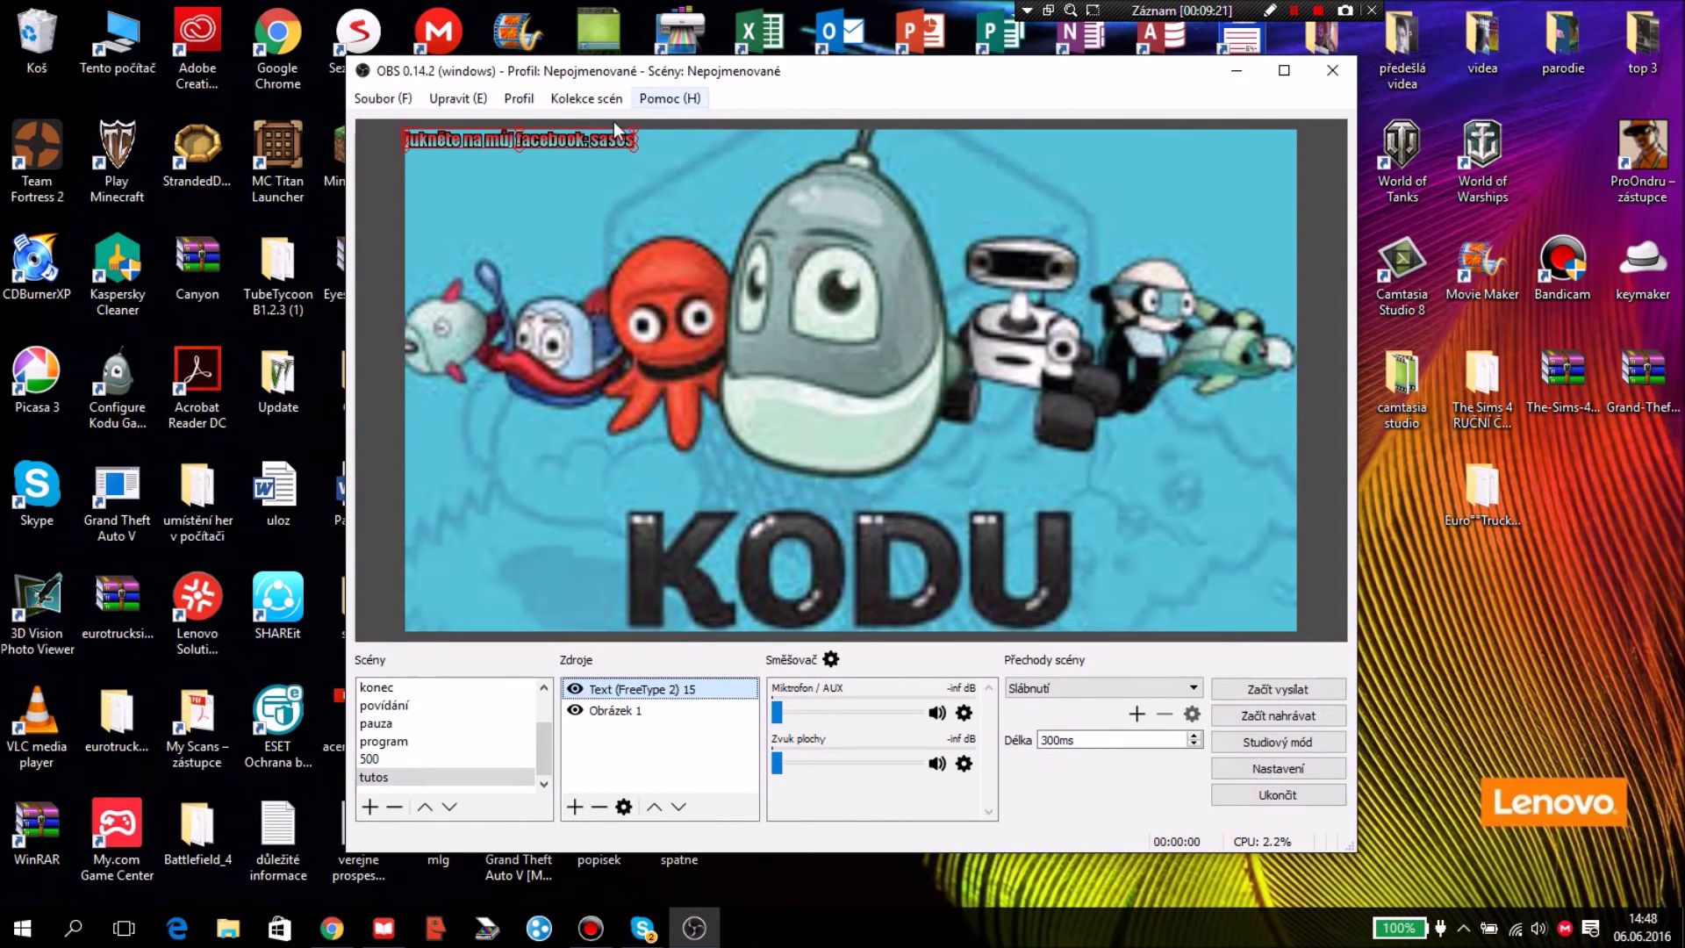
Enlarge the Facebook text to about two thirds of the canvas width and place it in the canvas's bottom-left corner
left_click_drag(630, 150, 812, 608)
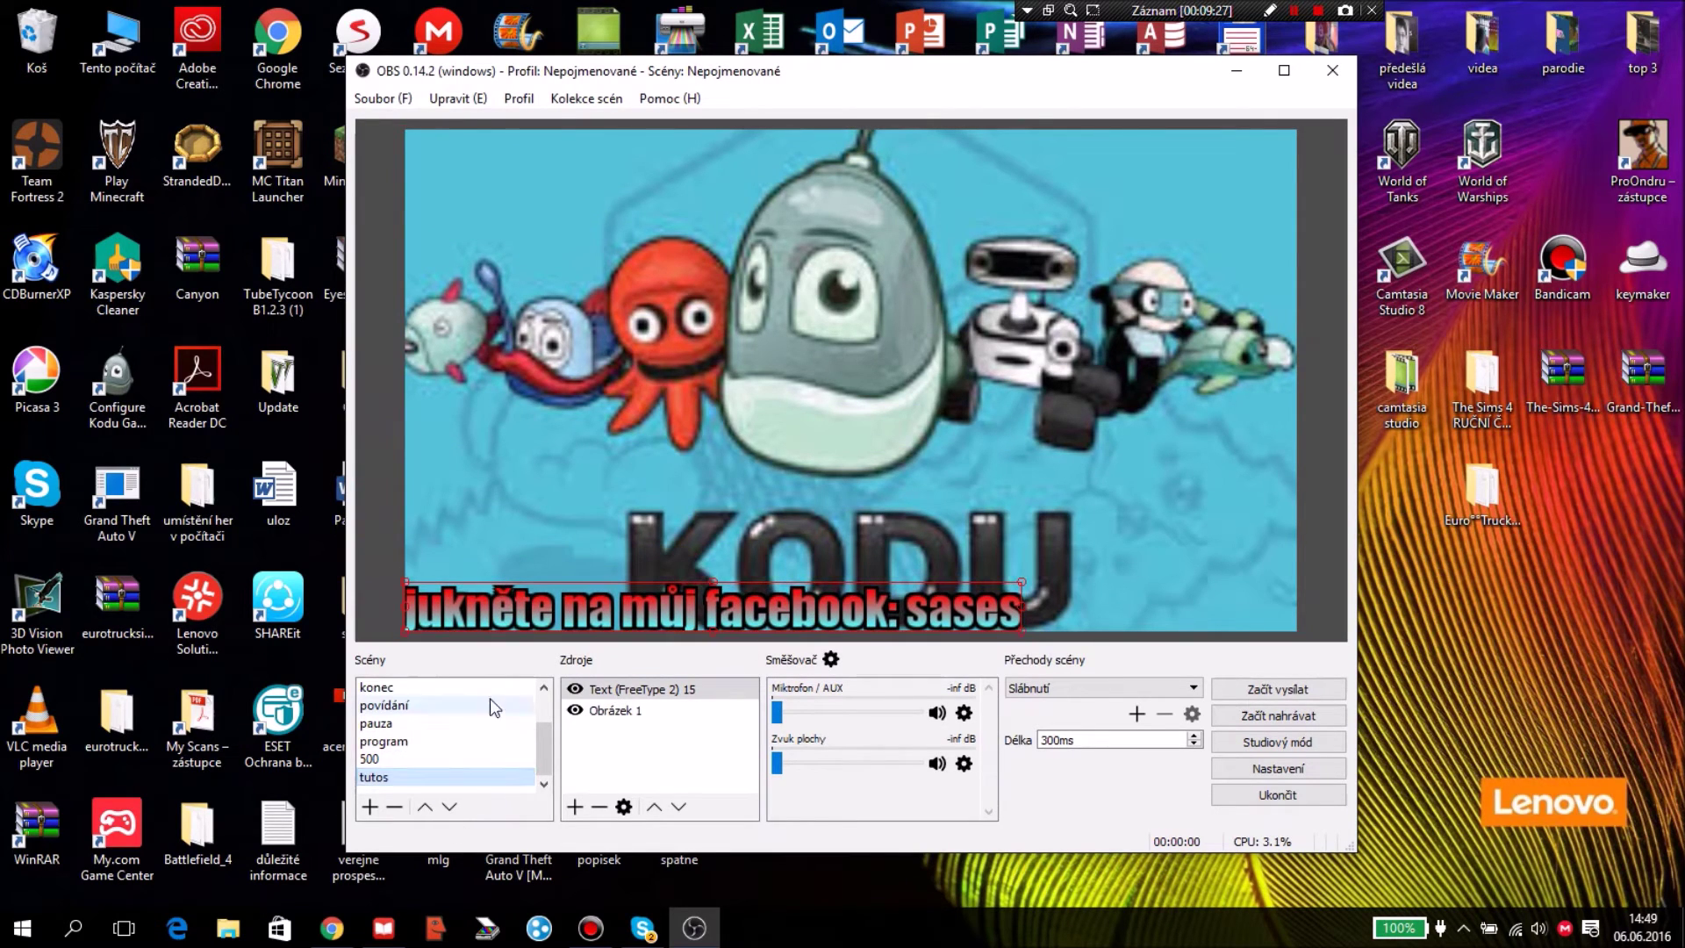
left_click(369, 806)
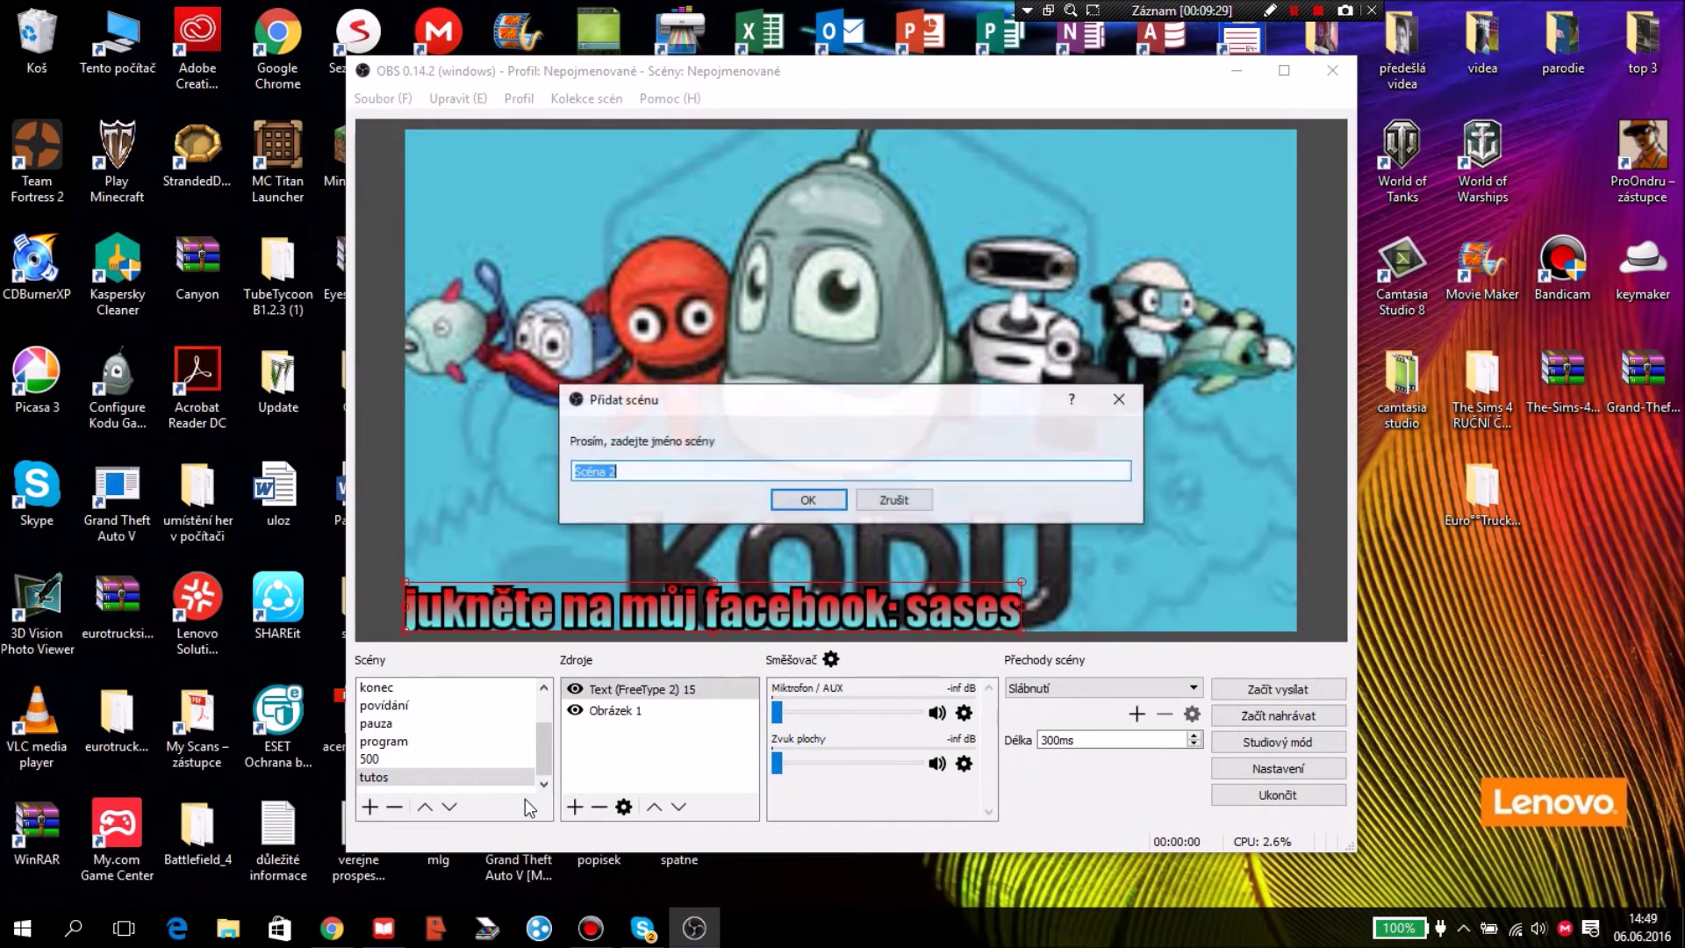
left_click(895, 501)
Add a game capture source (Záznam hry) to the tutos scene with capture of any full-screen application enabled
left_click(606, 711)
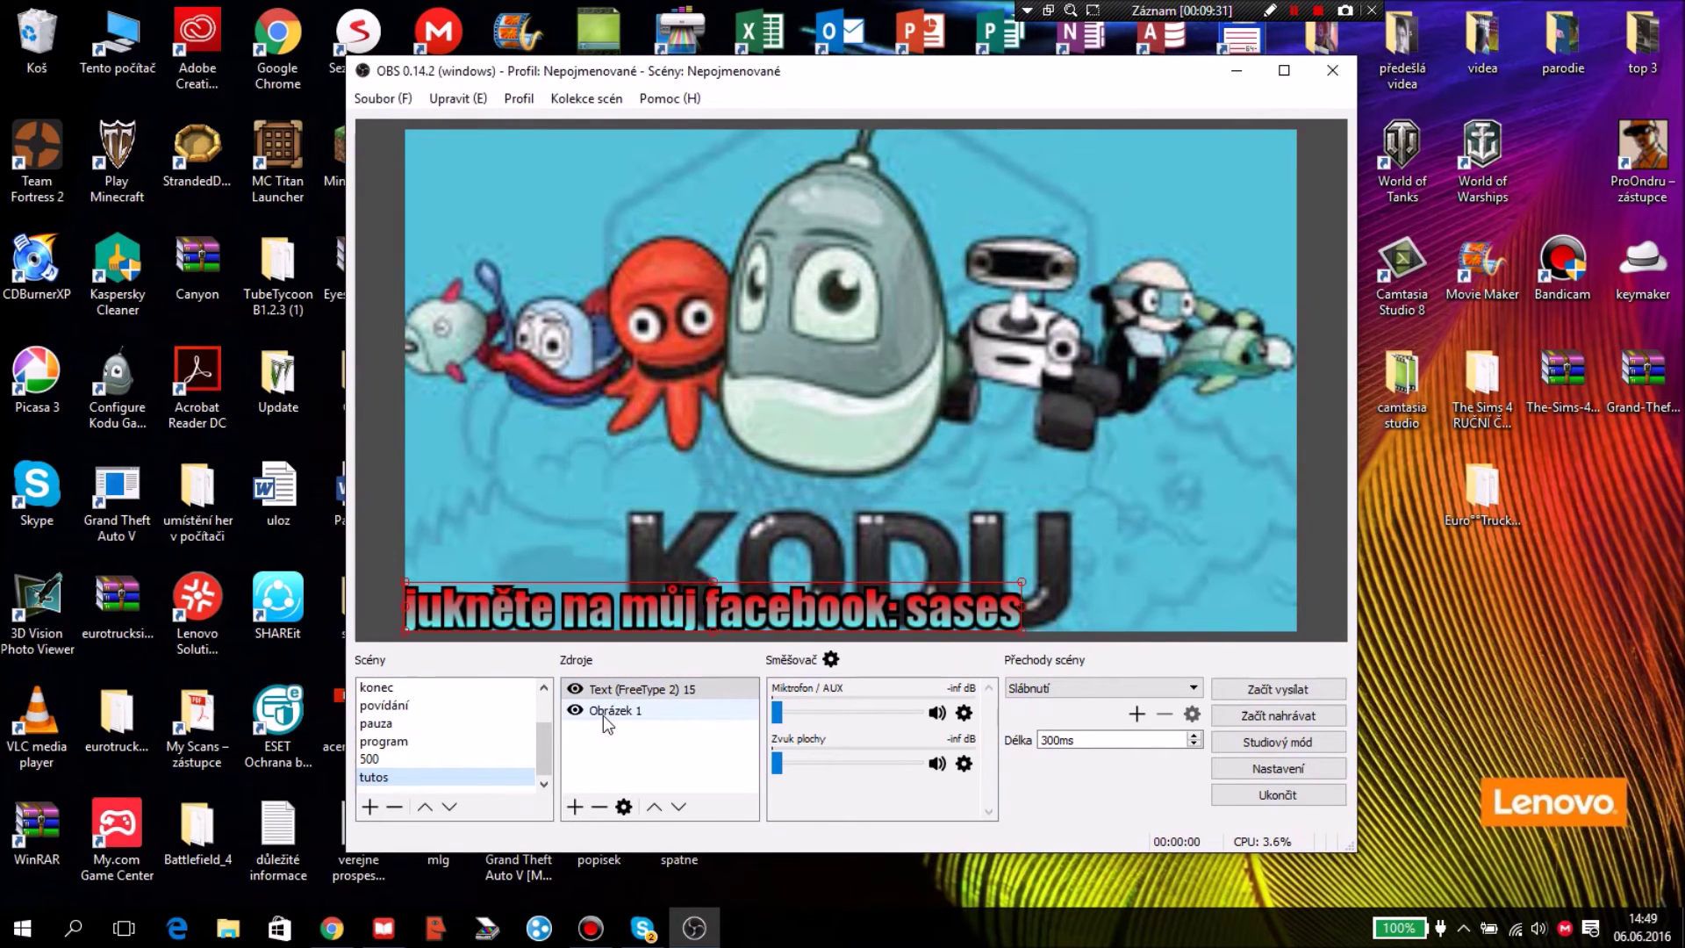
right_click(603, 715)
left_click(605, 759)
right_click(606, 759)
mouse_move(685, 765)
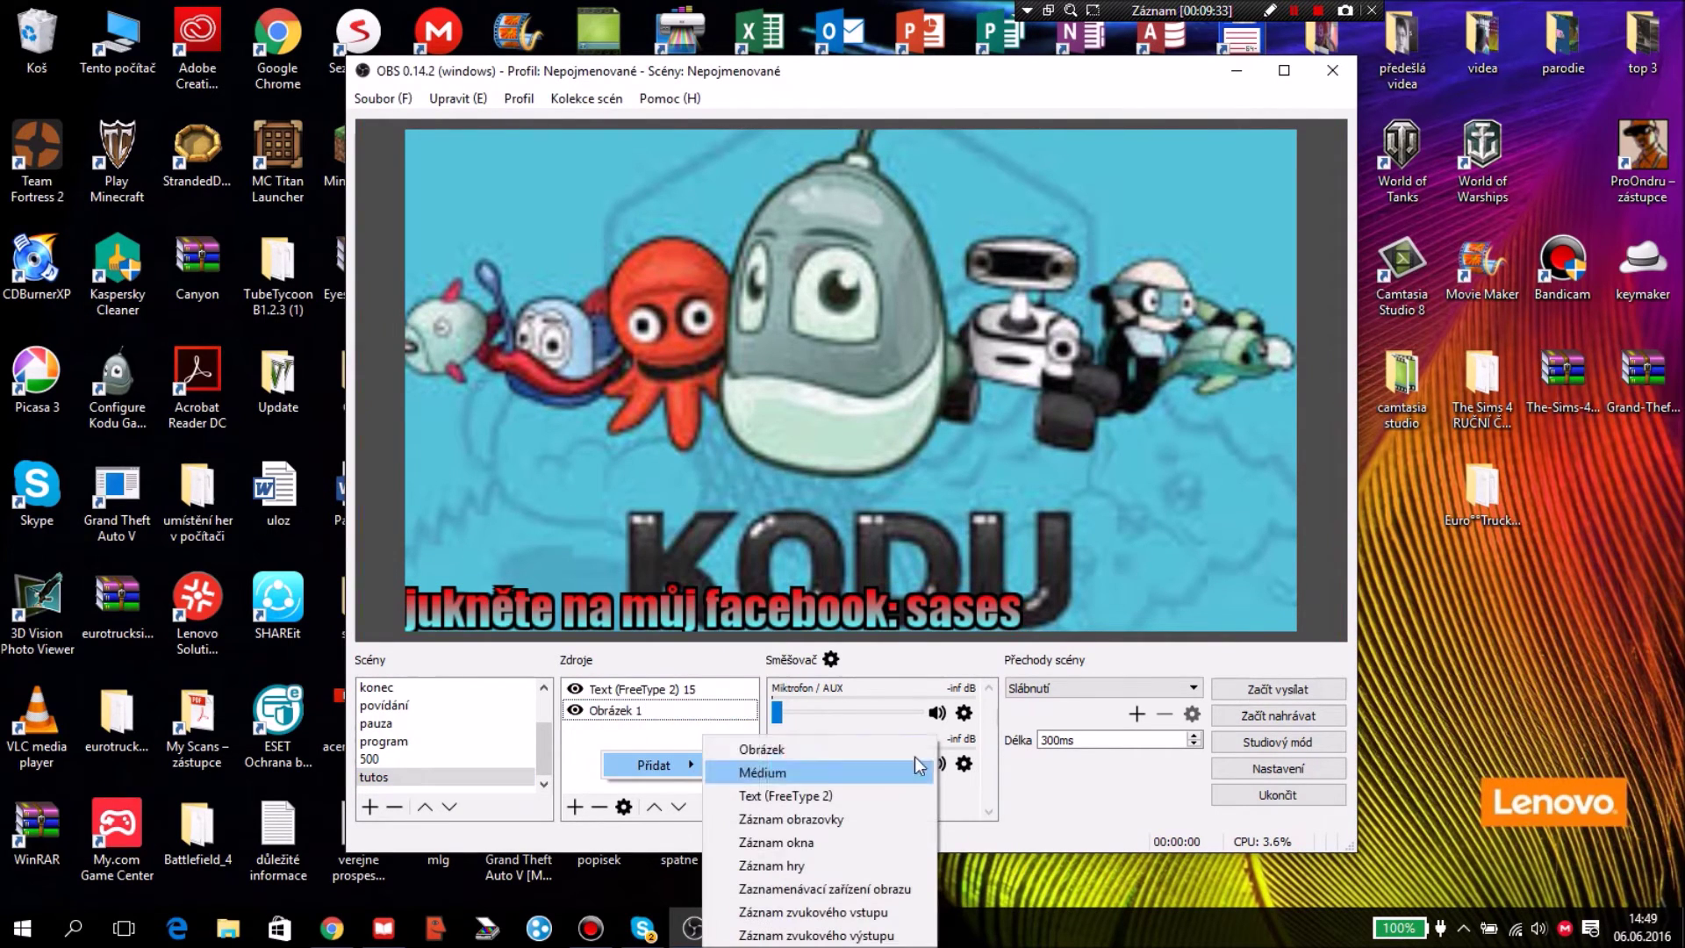
left_click(874, 872)
left_click(897, 612)
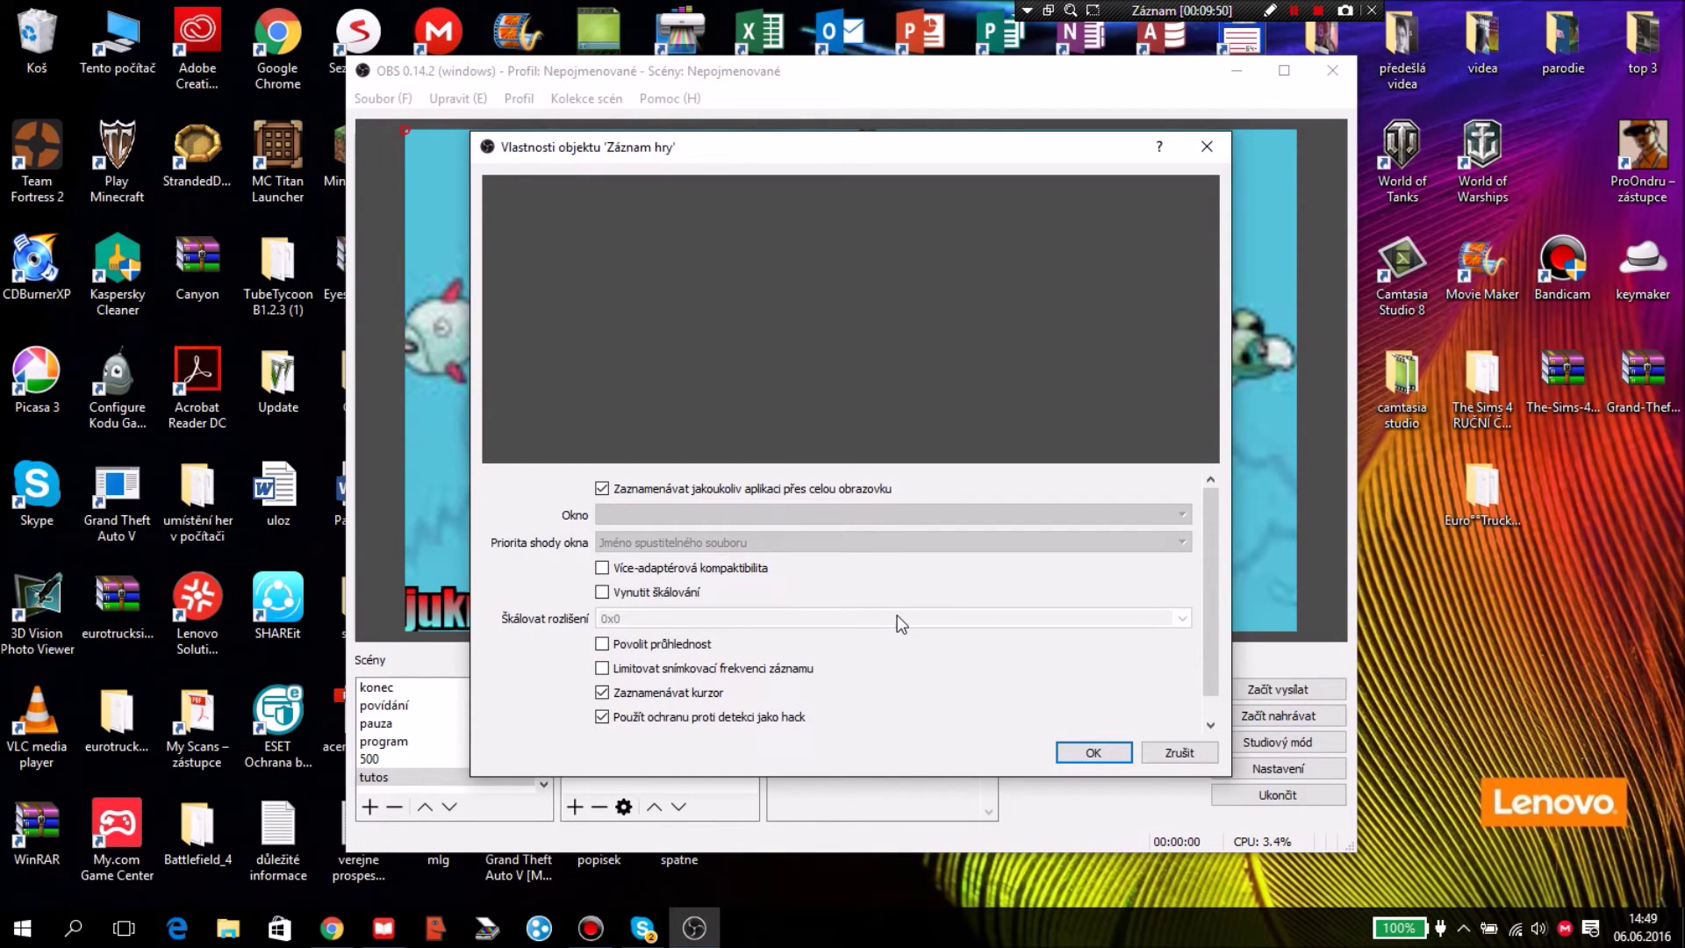
left_click(1113, 756)
left_click(414, 138)
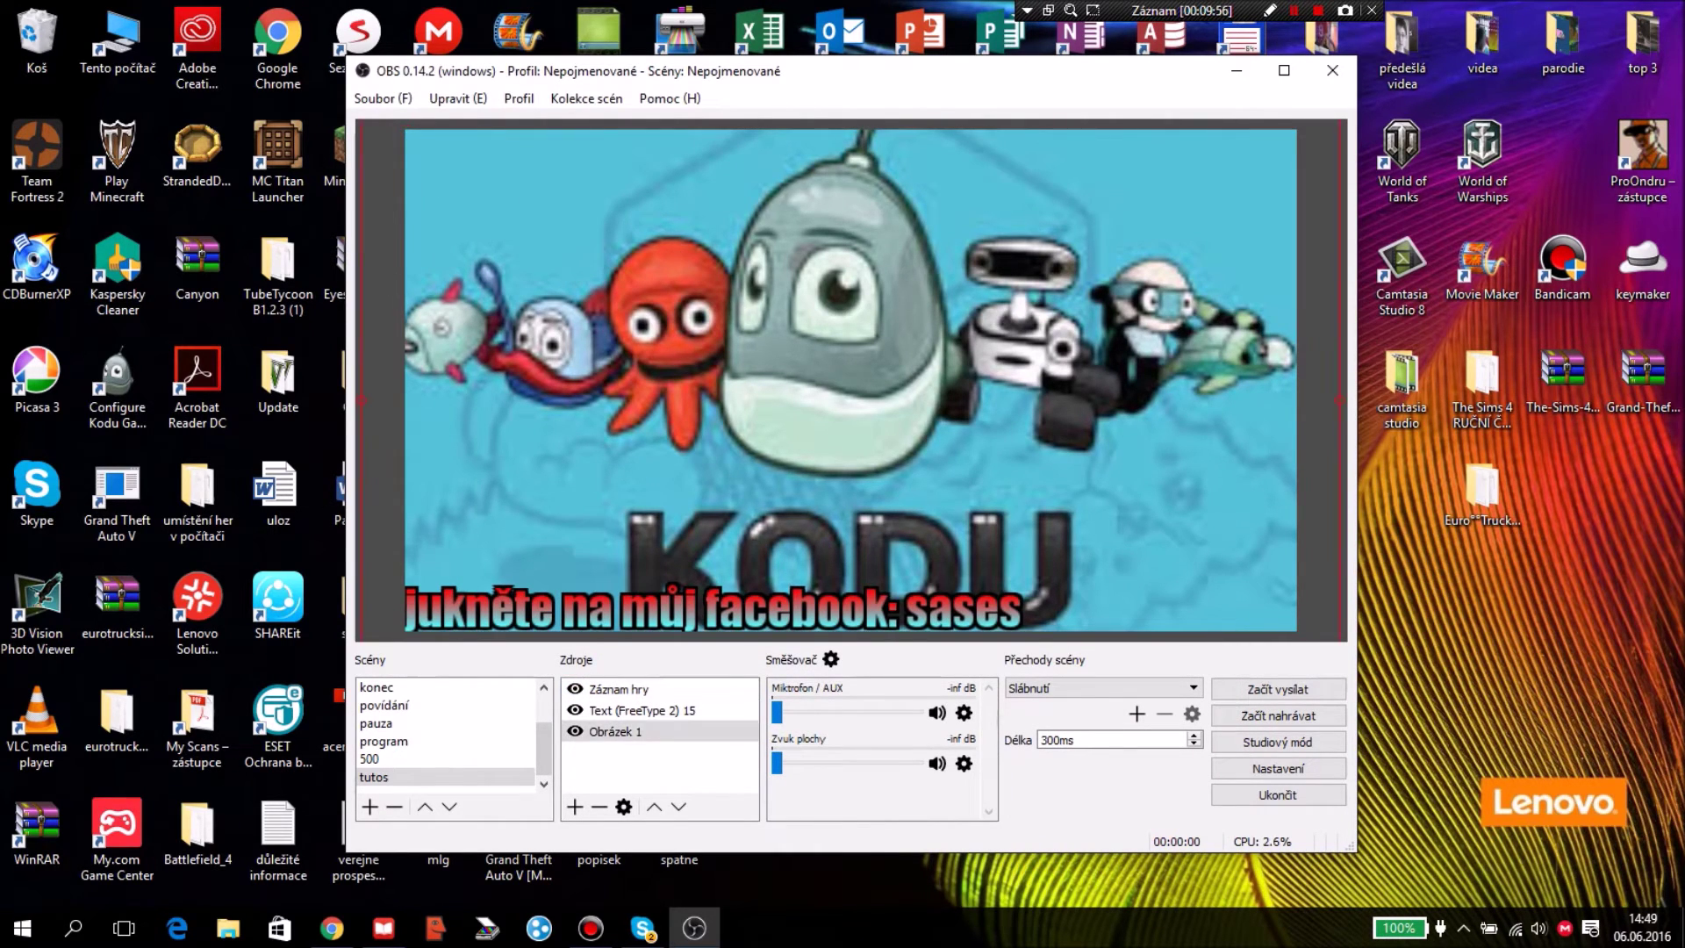
left_click(332, 928)
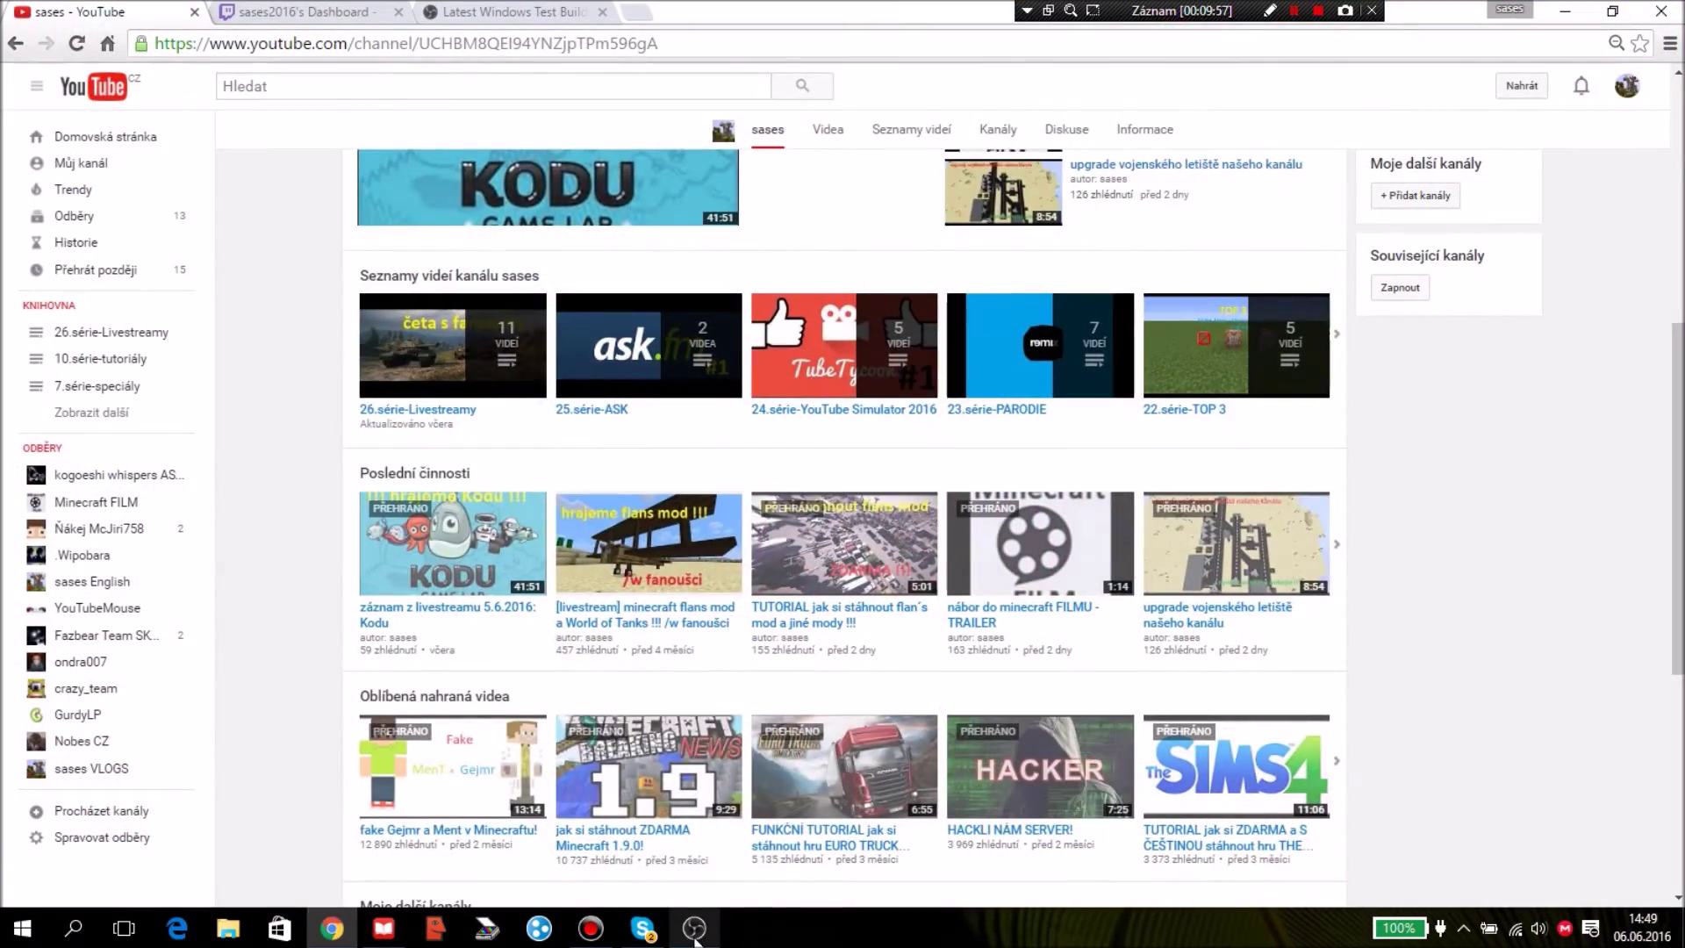
left_click(695, 931)
left_click(695, 930)
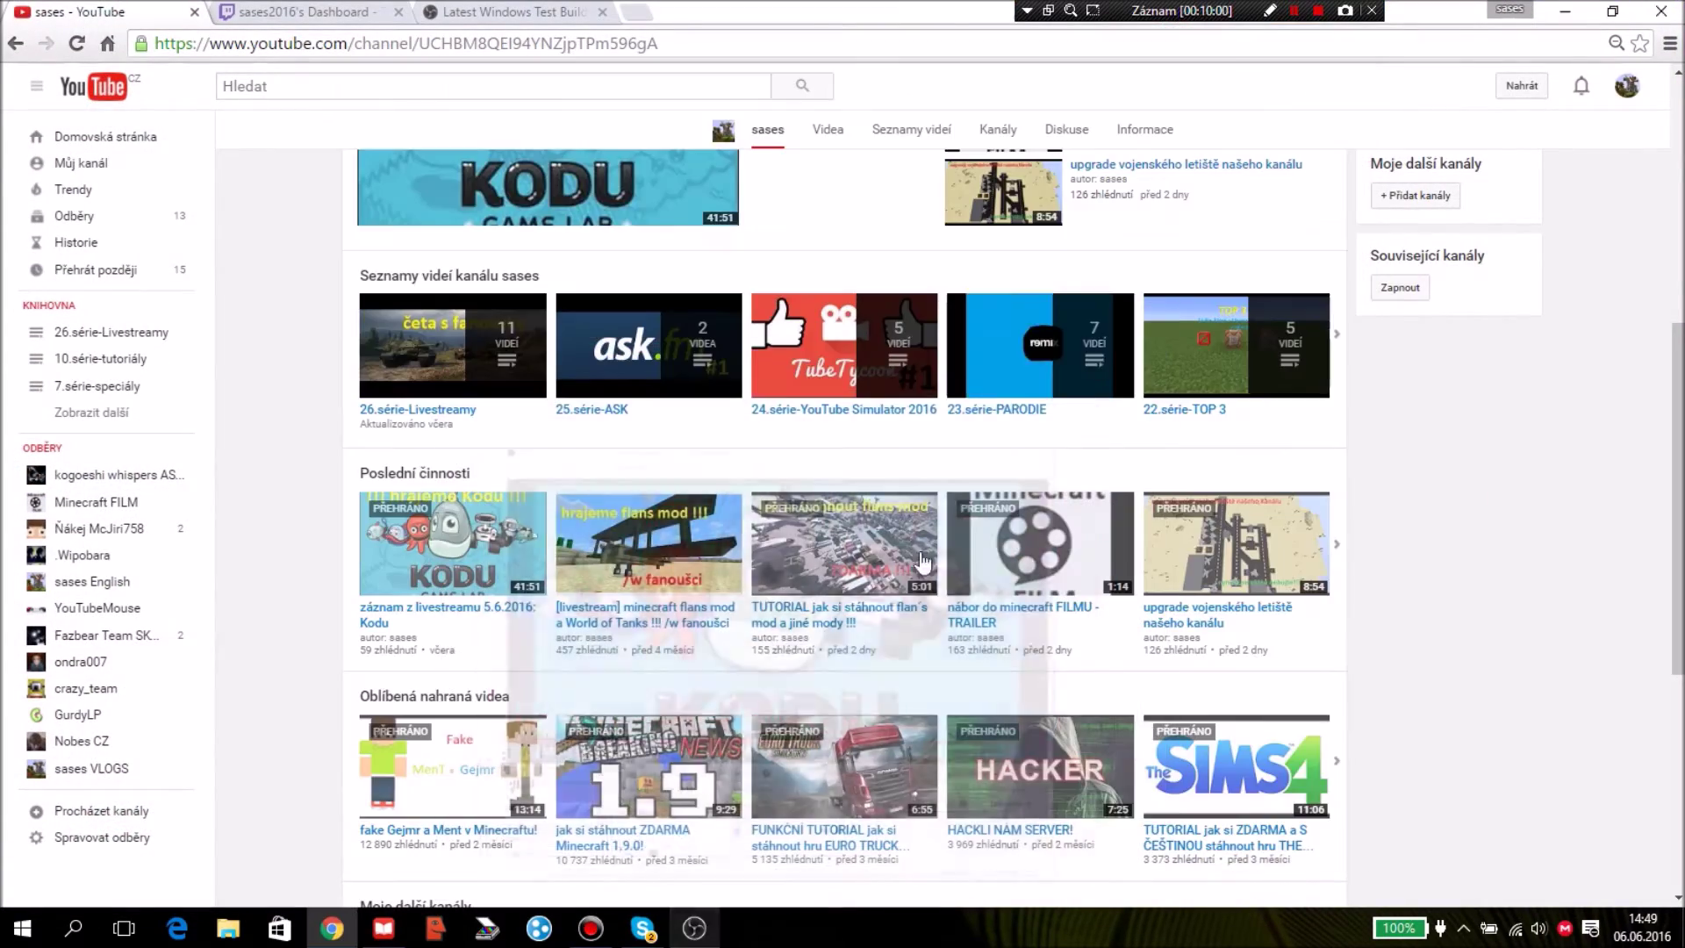
left_click(332, 928)
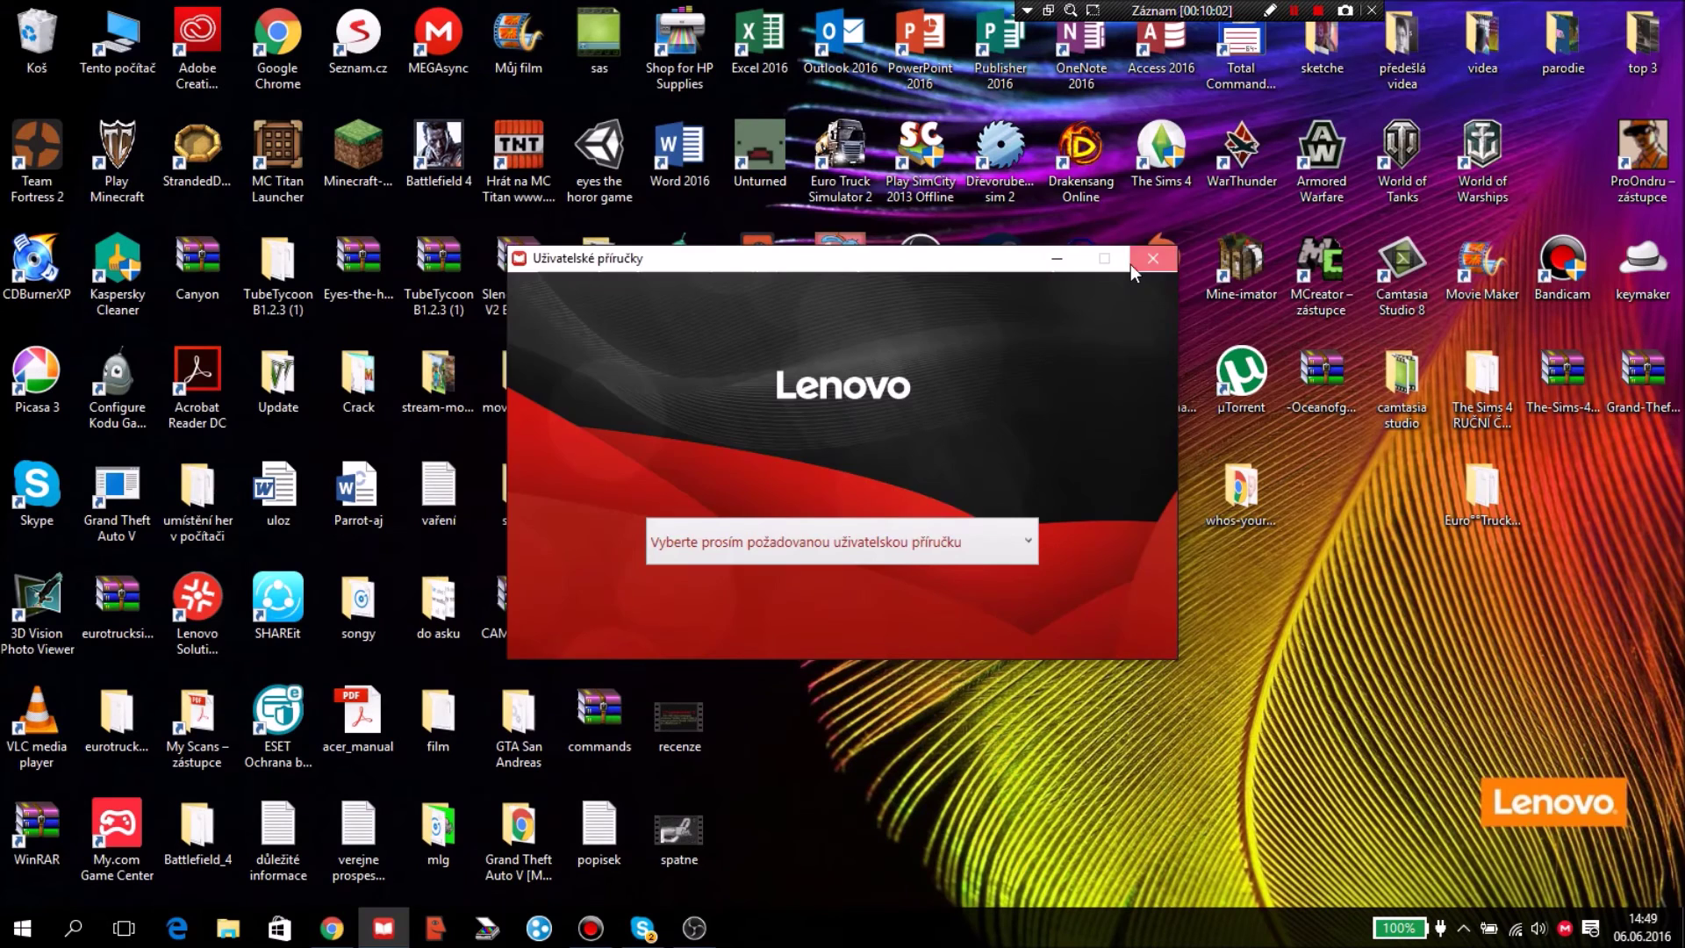
left_click(1132, 264)
Open MC Titan Launcher from the desktop and start the Official Flans Mod modpack
left_click(278, 158)
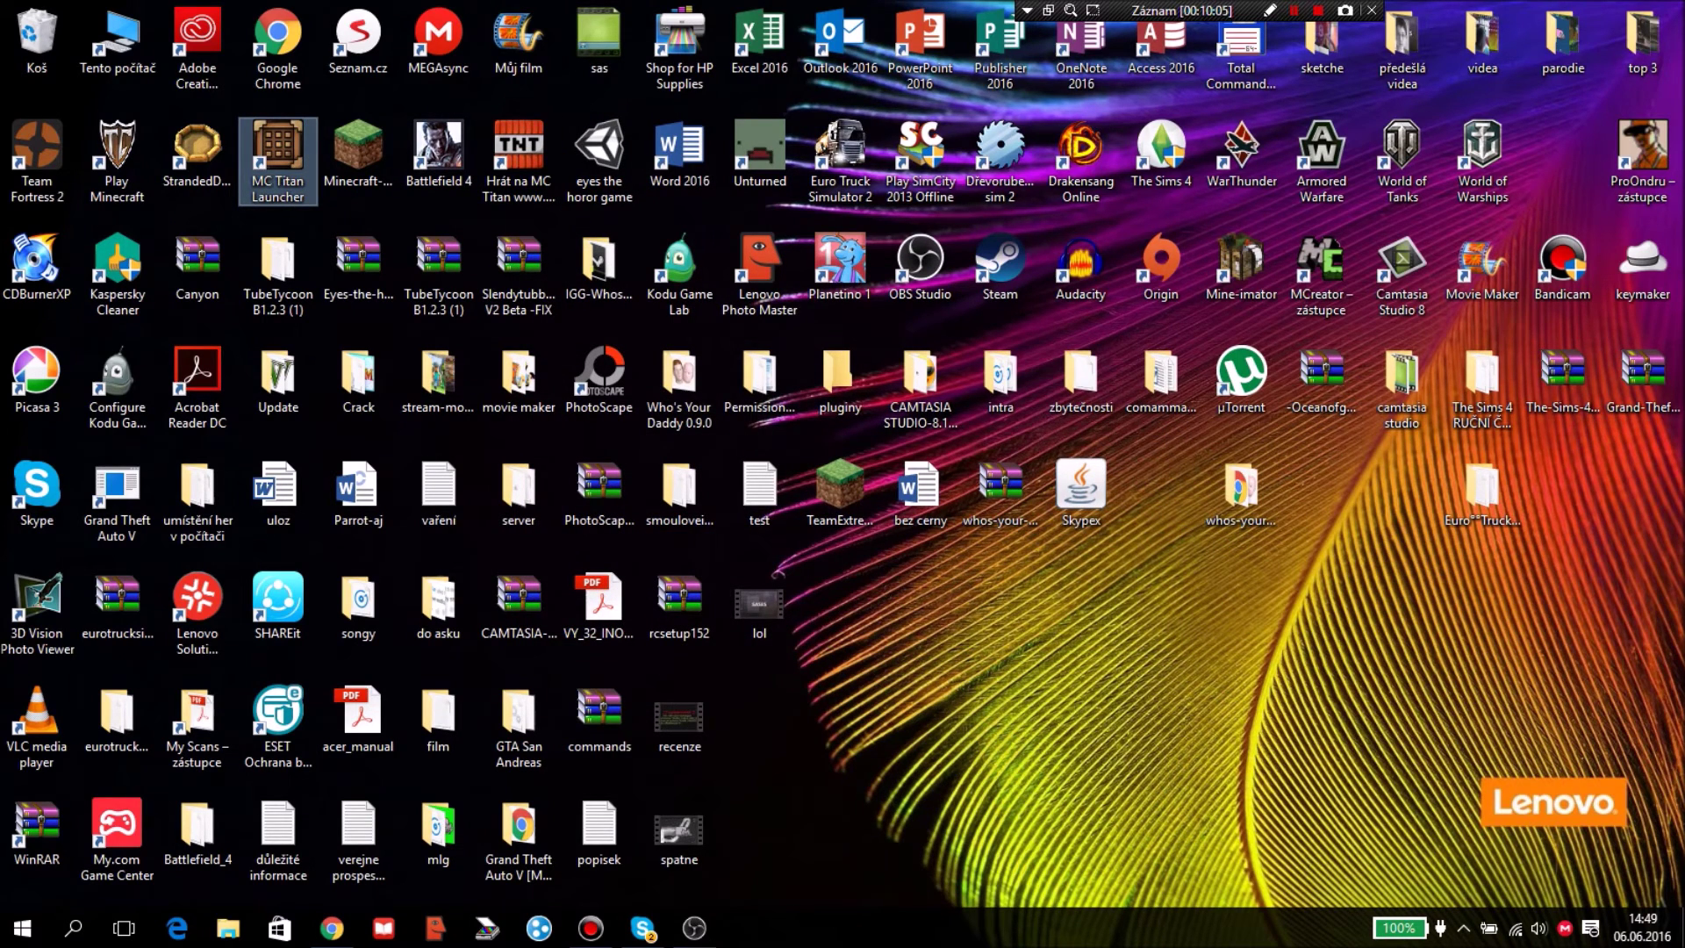
left_click(591, 928)
left_click(591, 928)
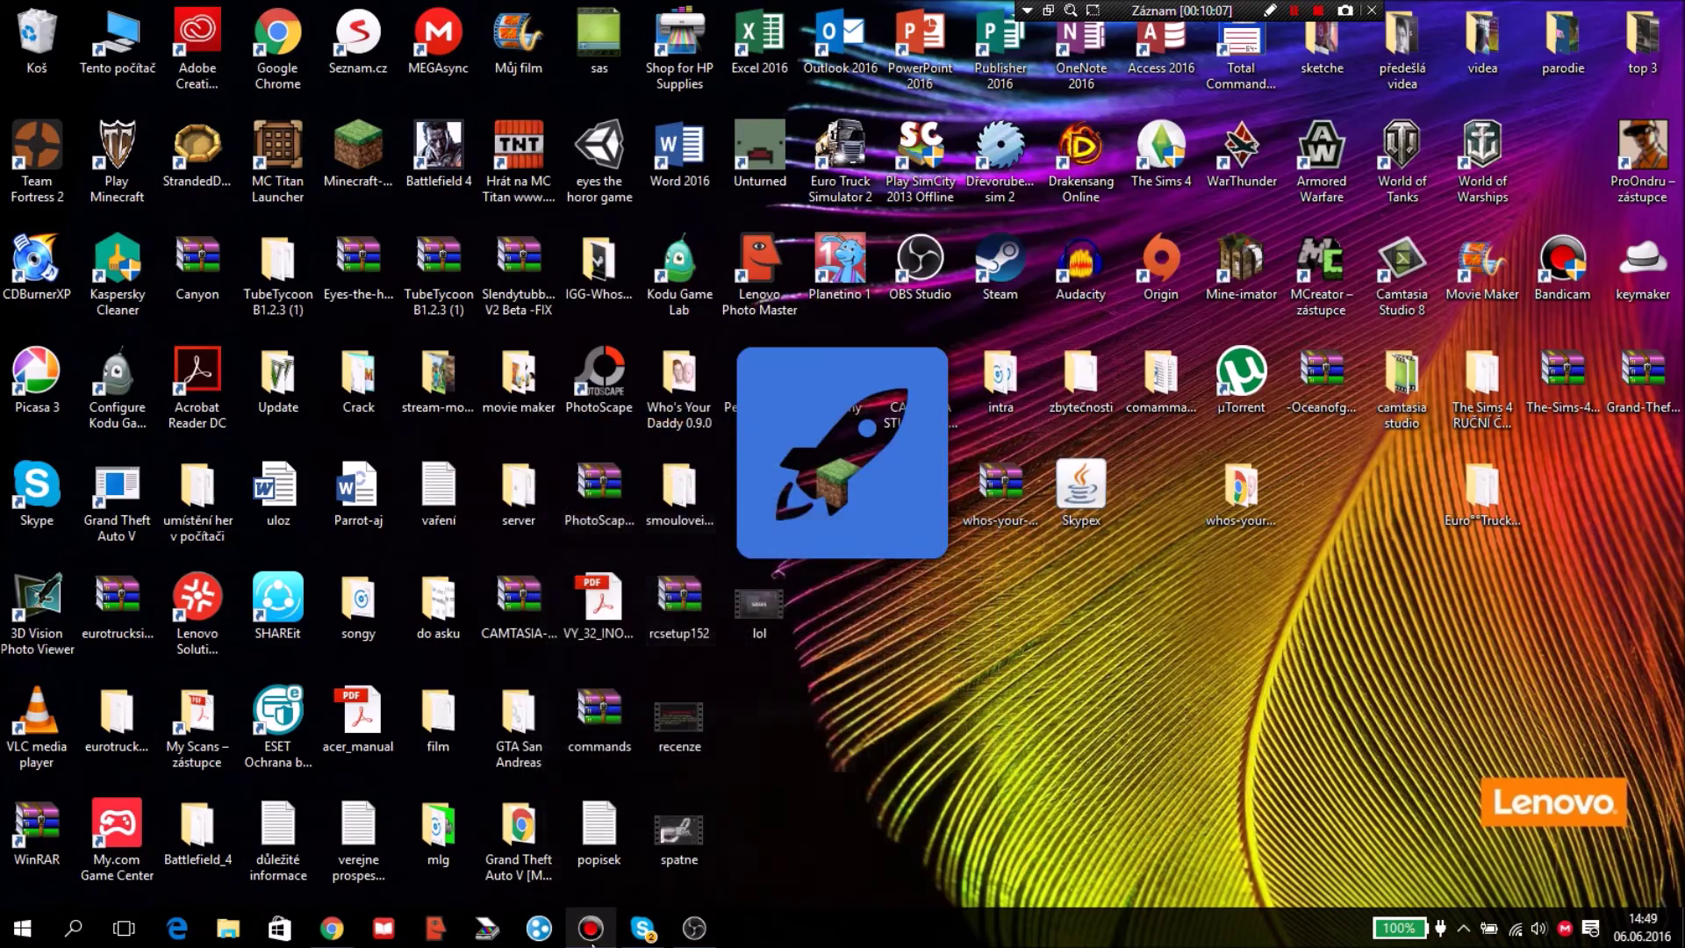
left_click(695, 927)
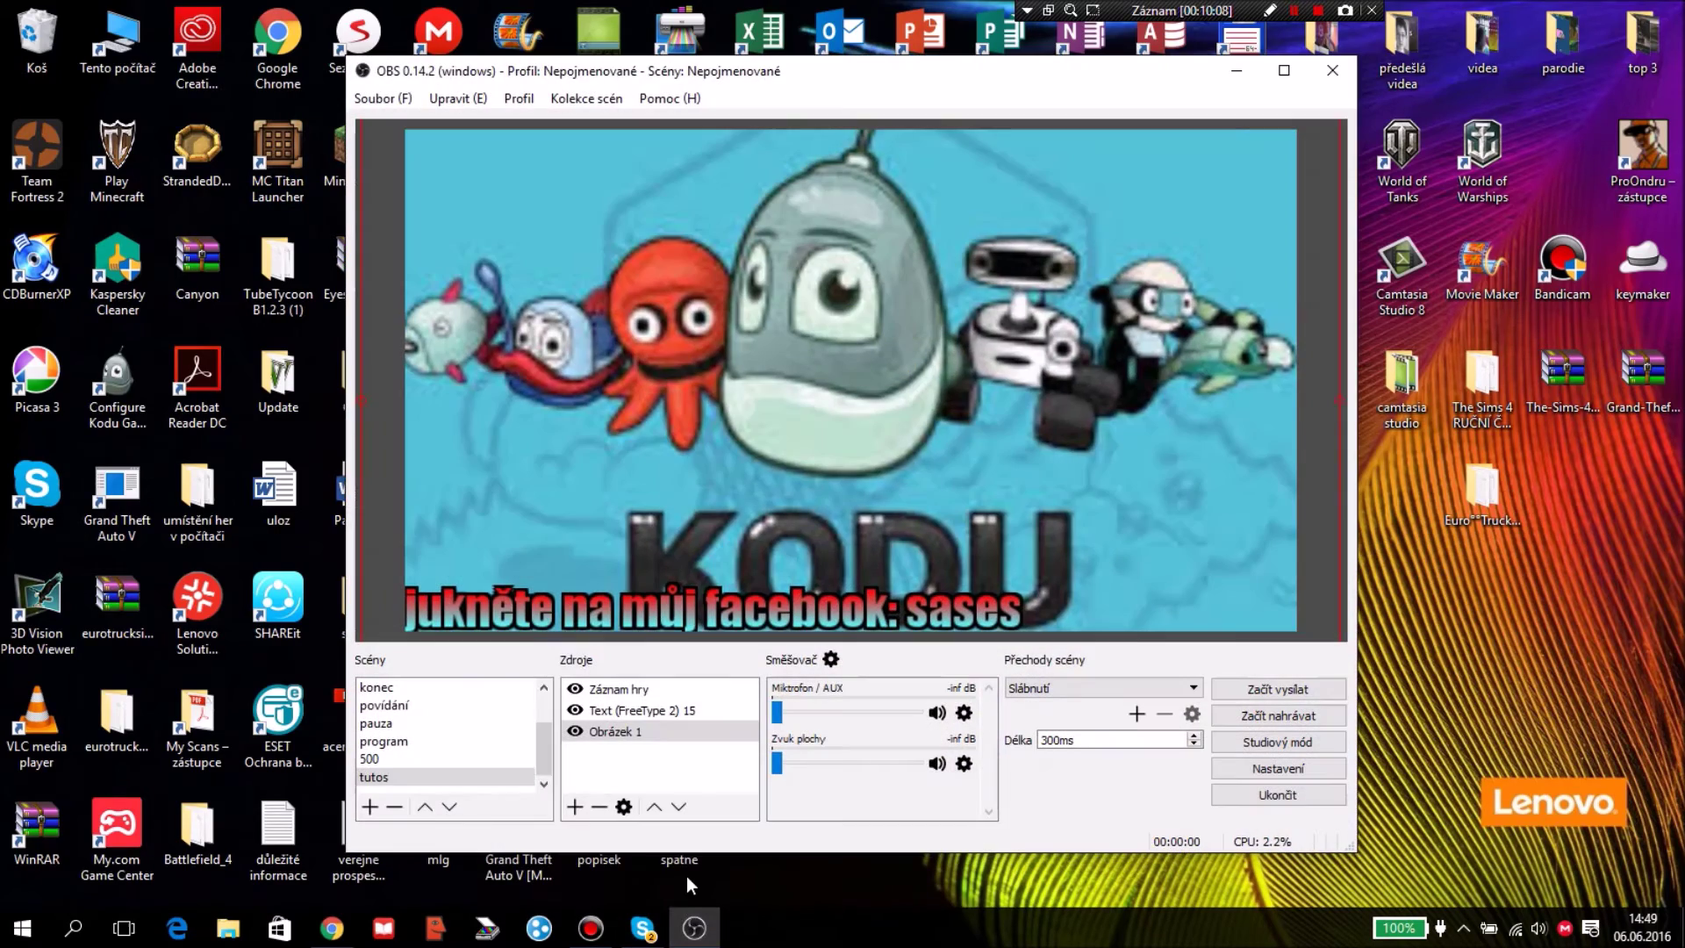
left_click(696, 934)
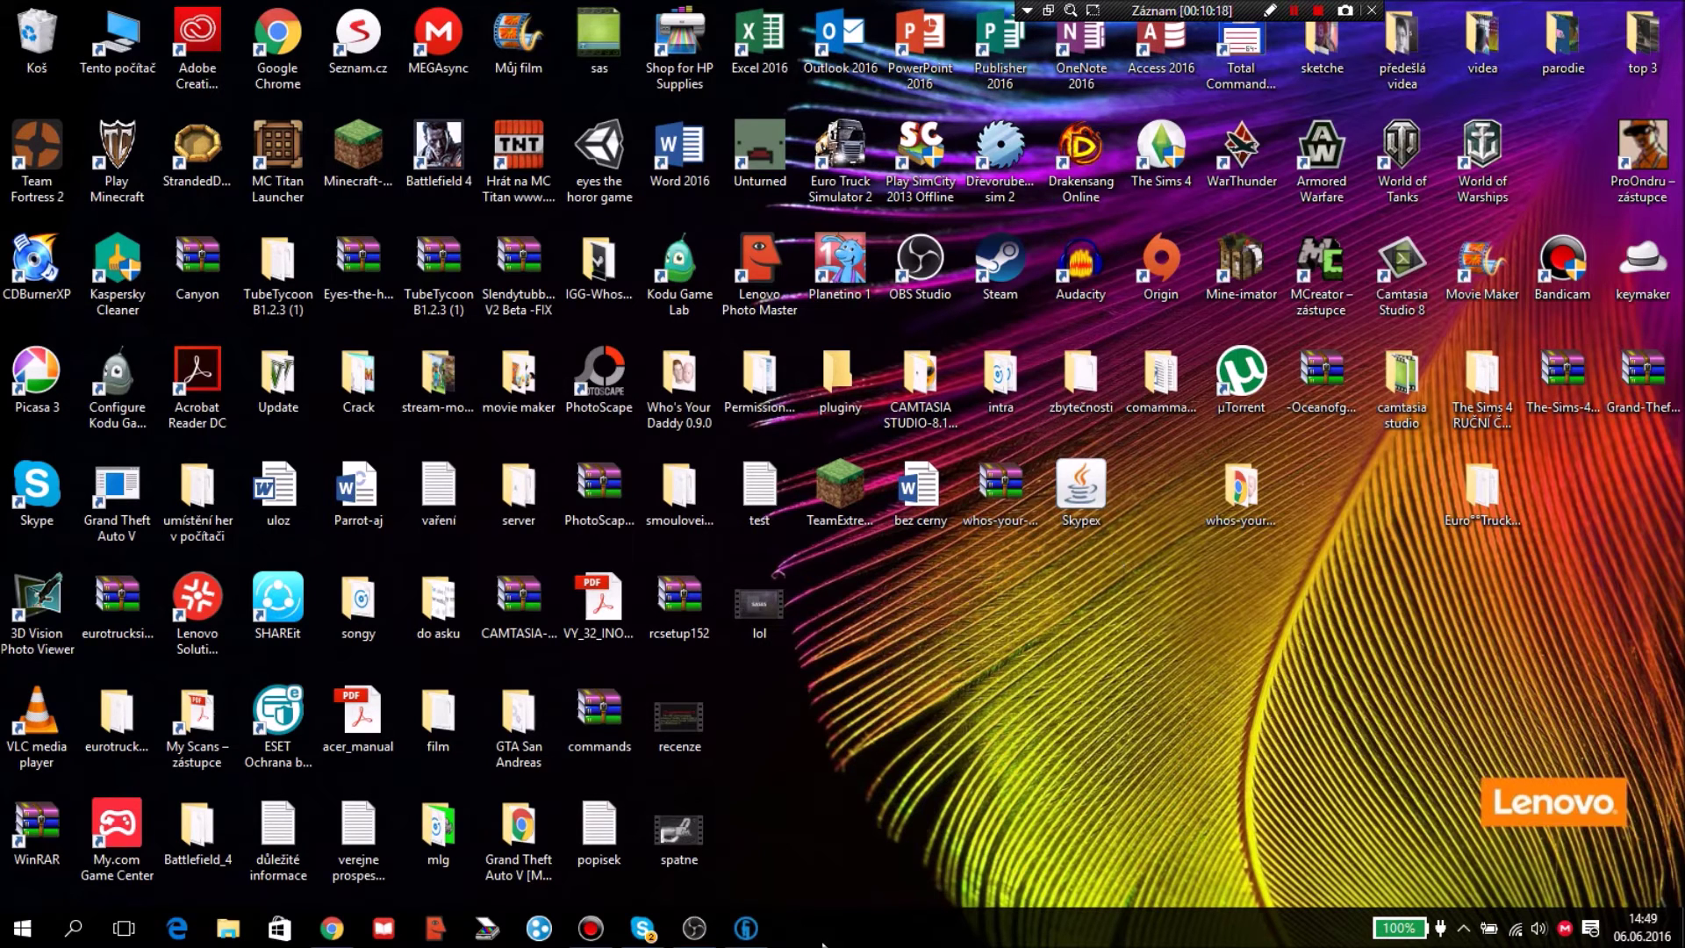
mouse_move(746, 928)
left_click(762, 871)
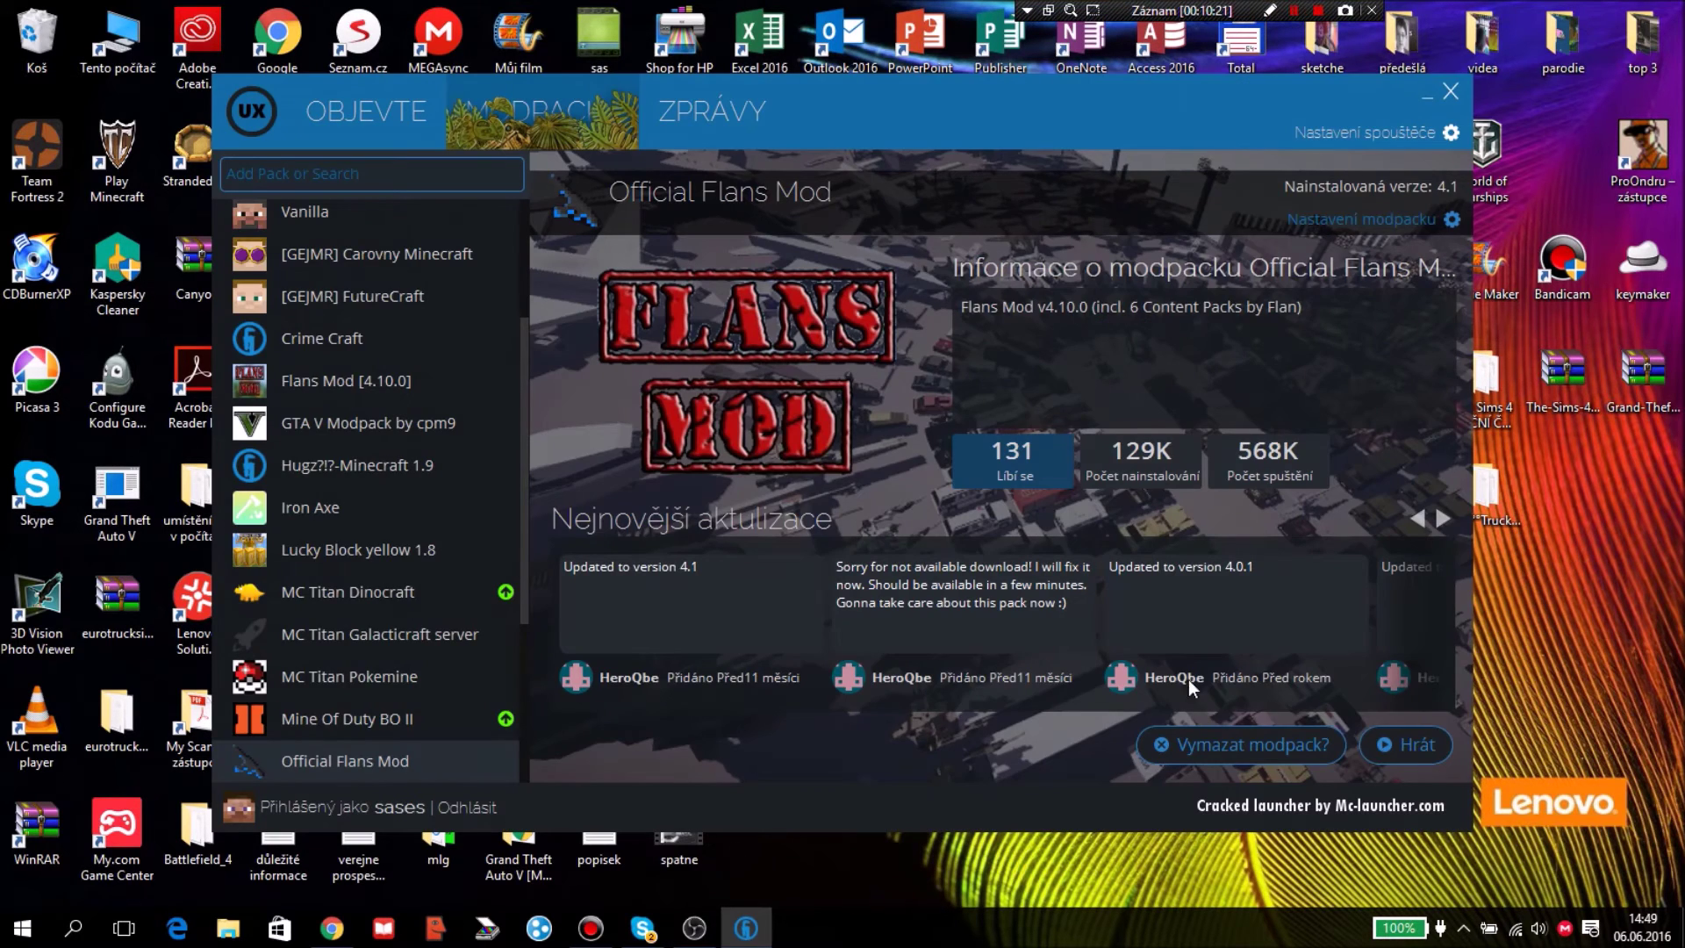
left_click(1362, 744)
Switch back to OBS Studio and try the visibility toggles of the Záznam hry and Obrázek 1 sources
left_click(695, 928)
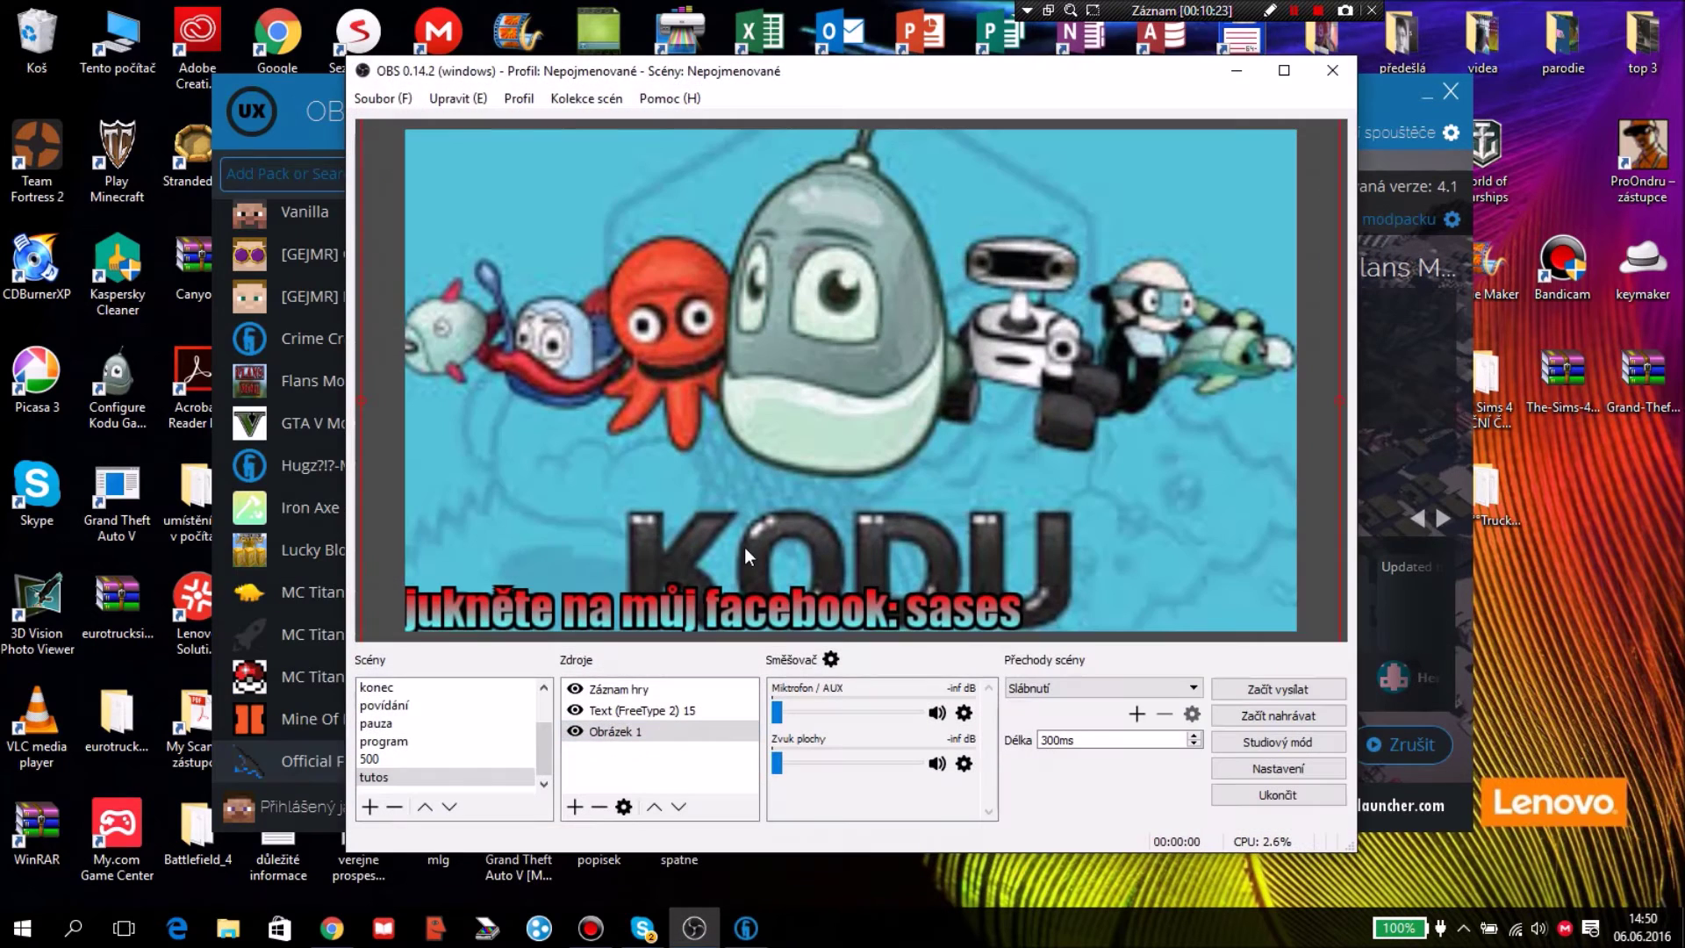
left_click(630, 709)
left_click(630, 690)
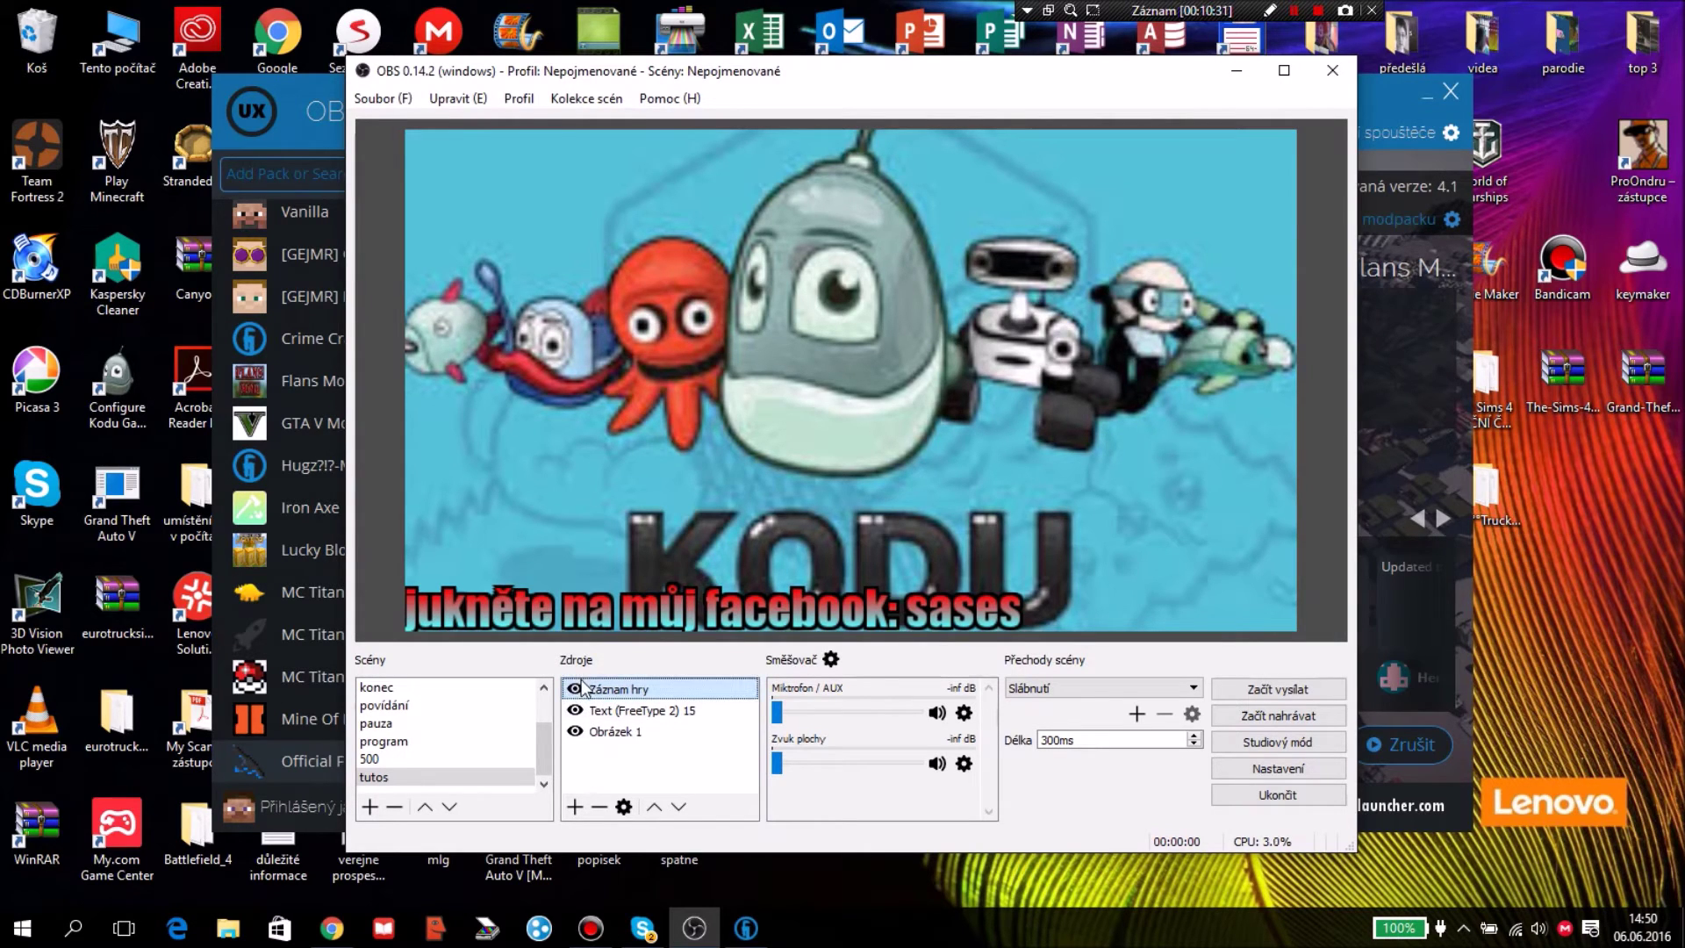
left_click(577, 692)
left_click(588, 732)
left_click(574, 733)
left_click(574, 733)
left_click(645, 762)
left_click(653, 735)
mouse_move(659, 735)
left_mouse_down()
mouse_move(663, 689)
mouse_move(686, 744)
left_mouse_up()
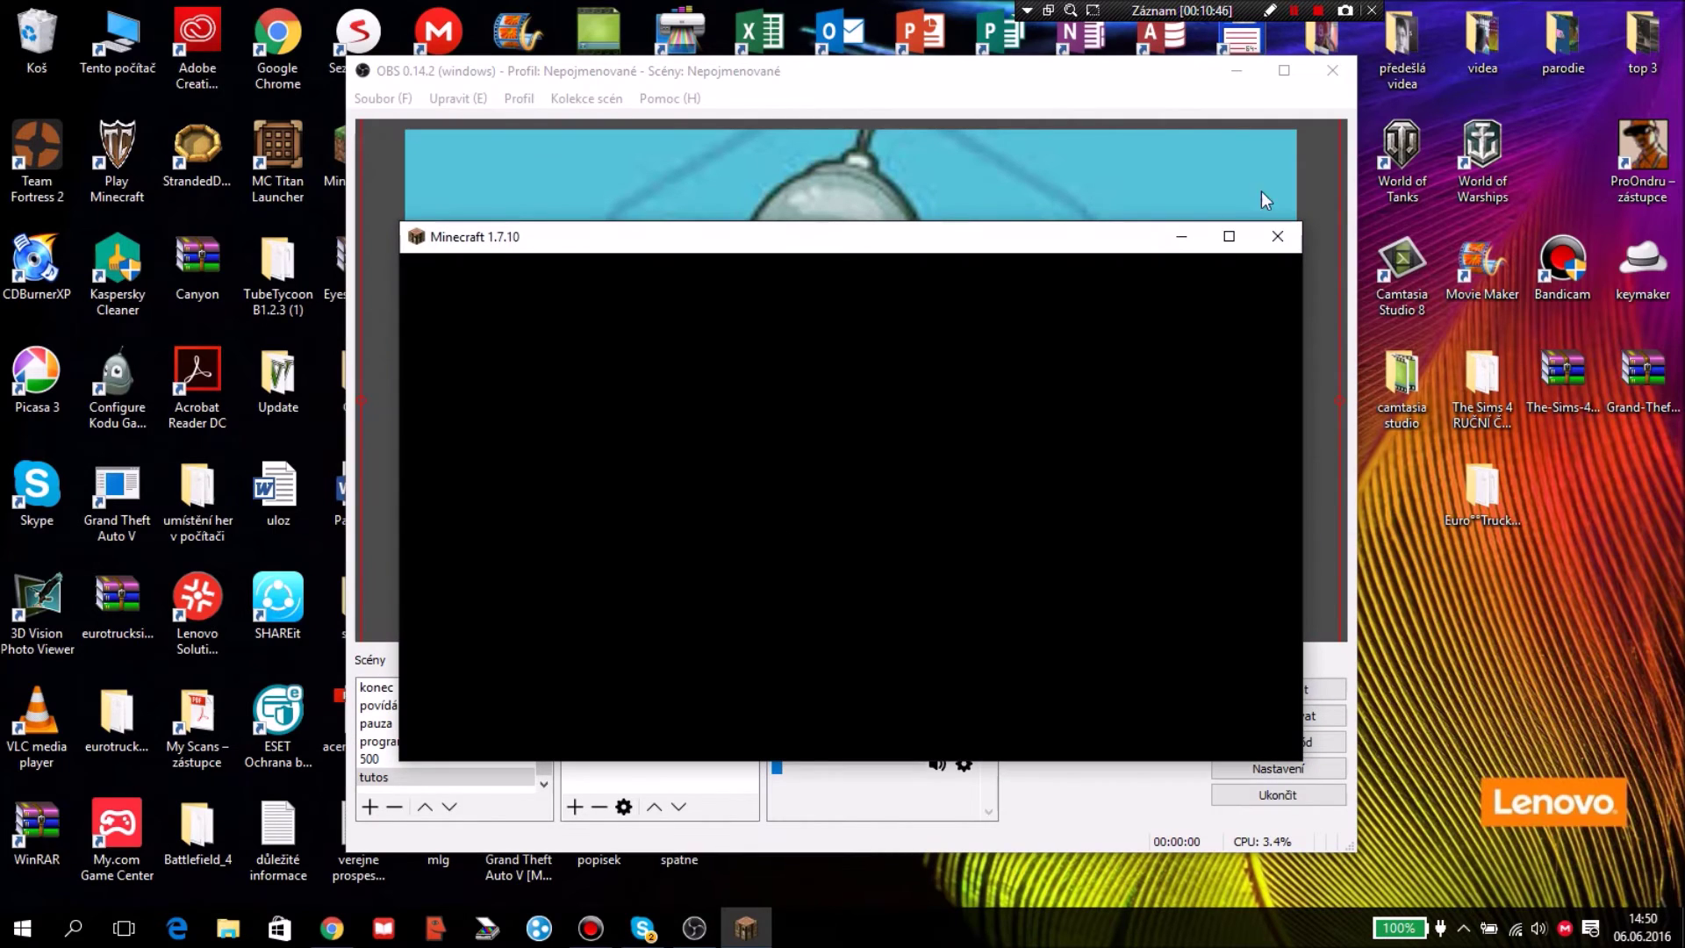
Show the Záznam hry source in the tutos scene, maximize the Minecraft 1.7.10 window and return to OBS Studio
left_click(1090, 104)
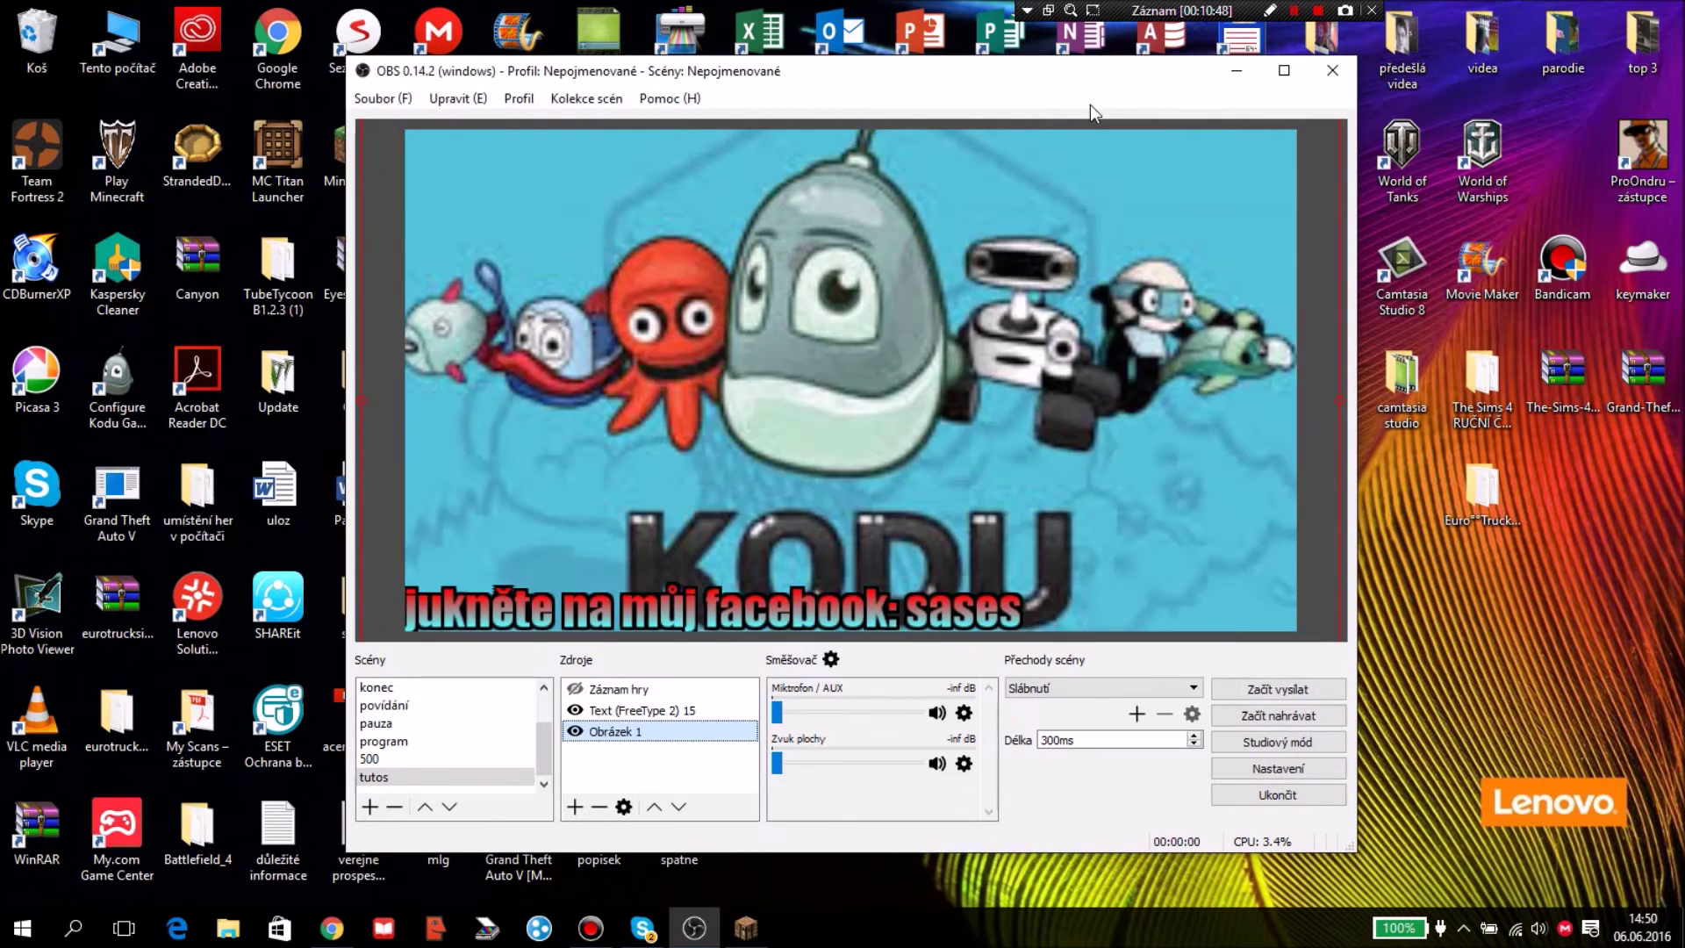
left_click(606, 690)
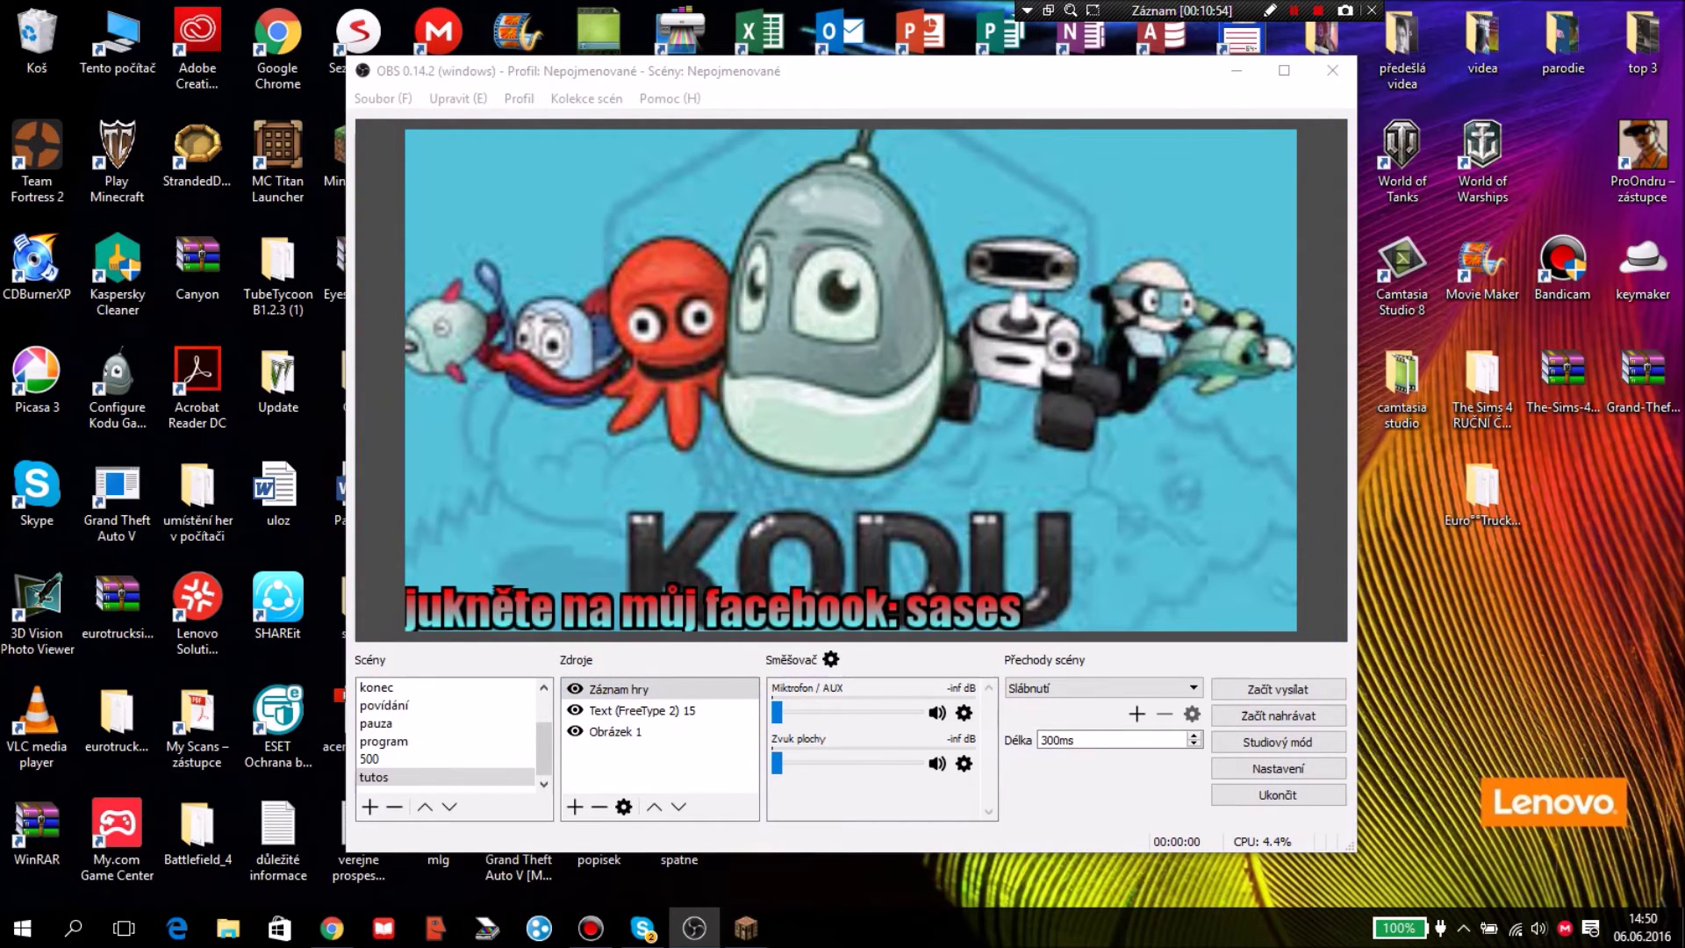
left_click(746, 928)
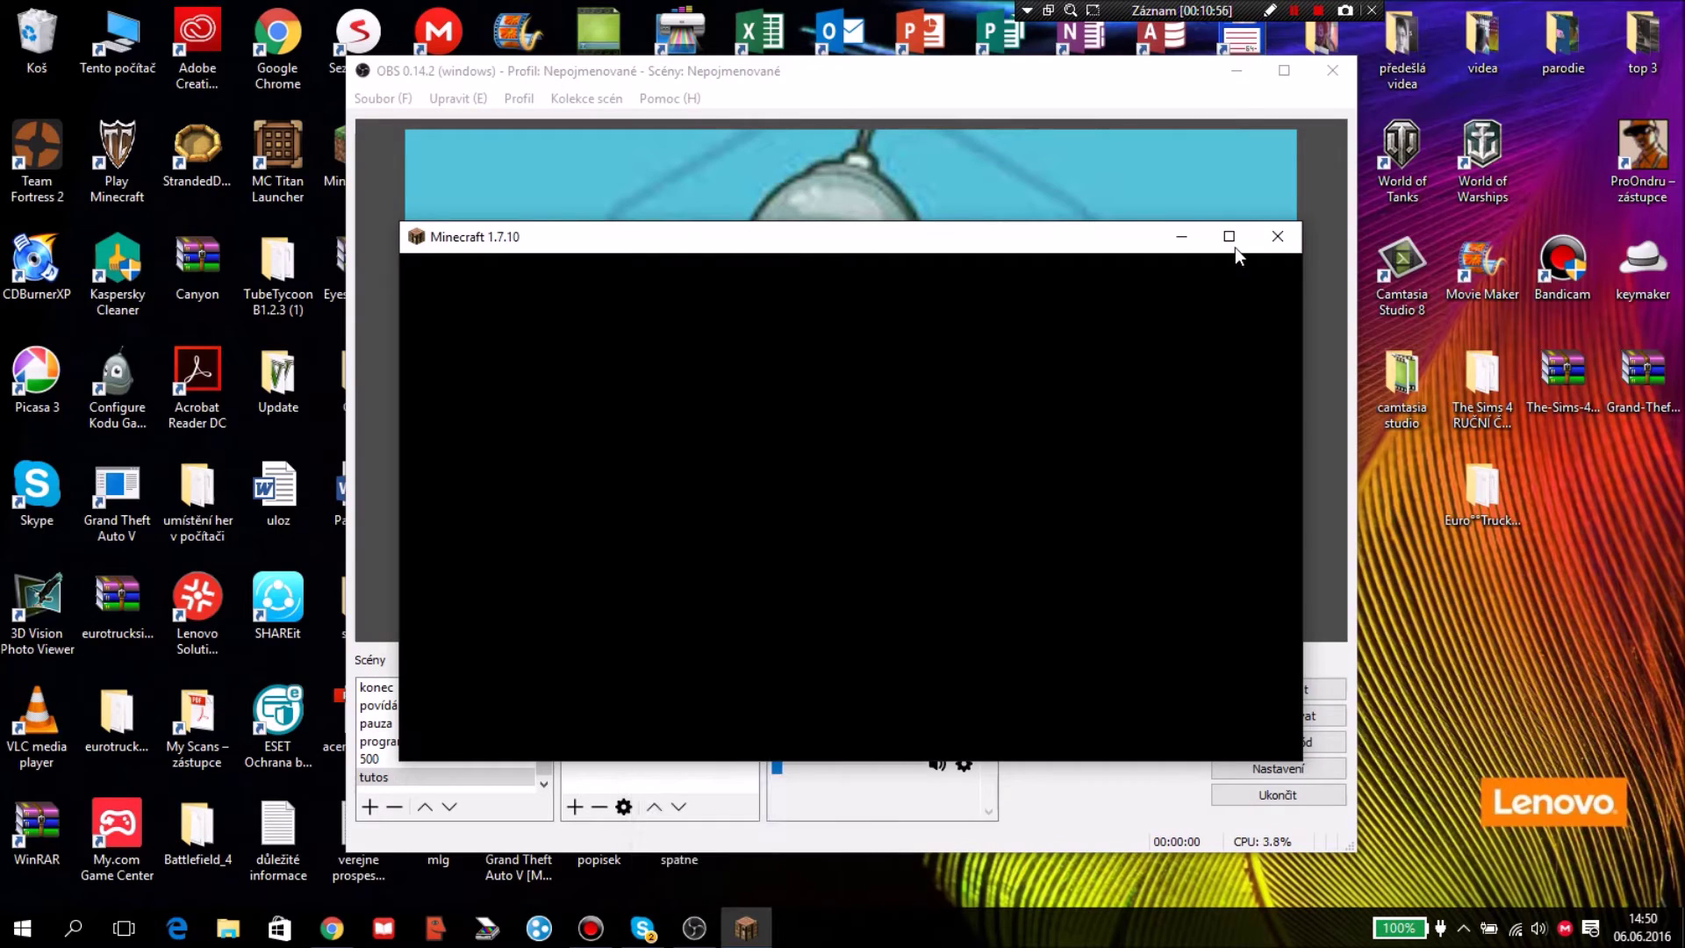
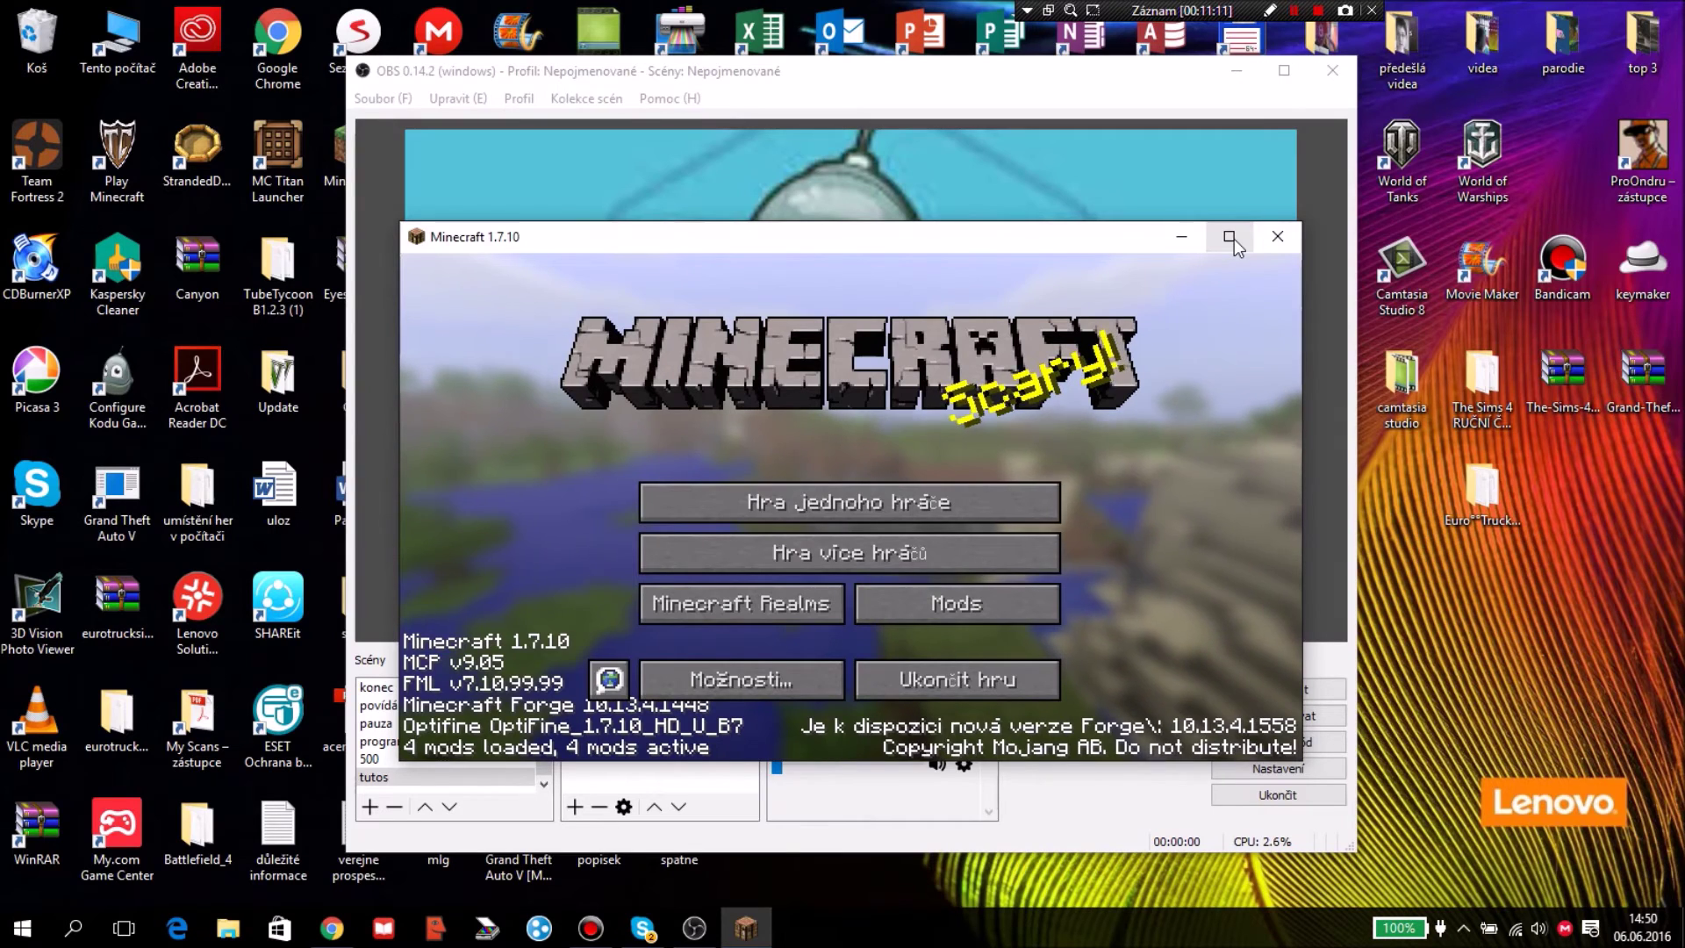
left_click(1229, 237)
left_click(694, 928)
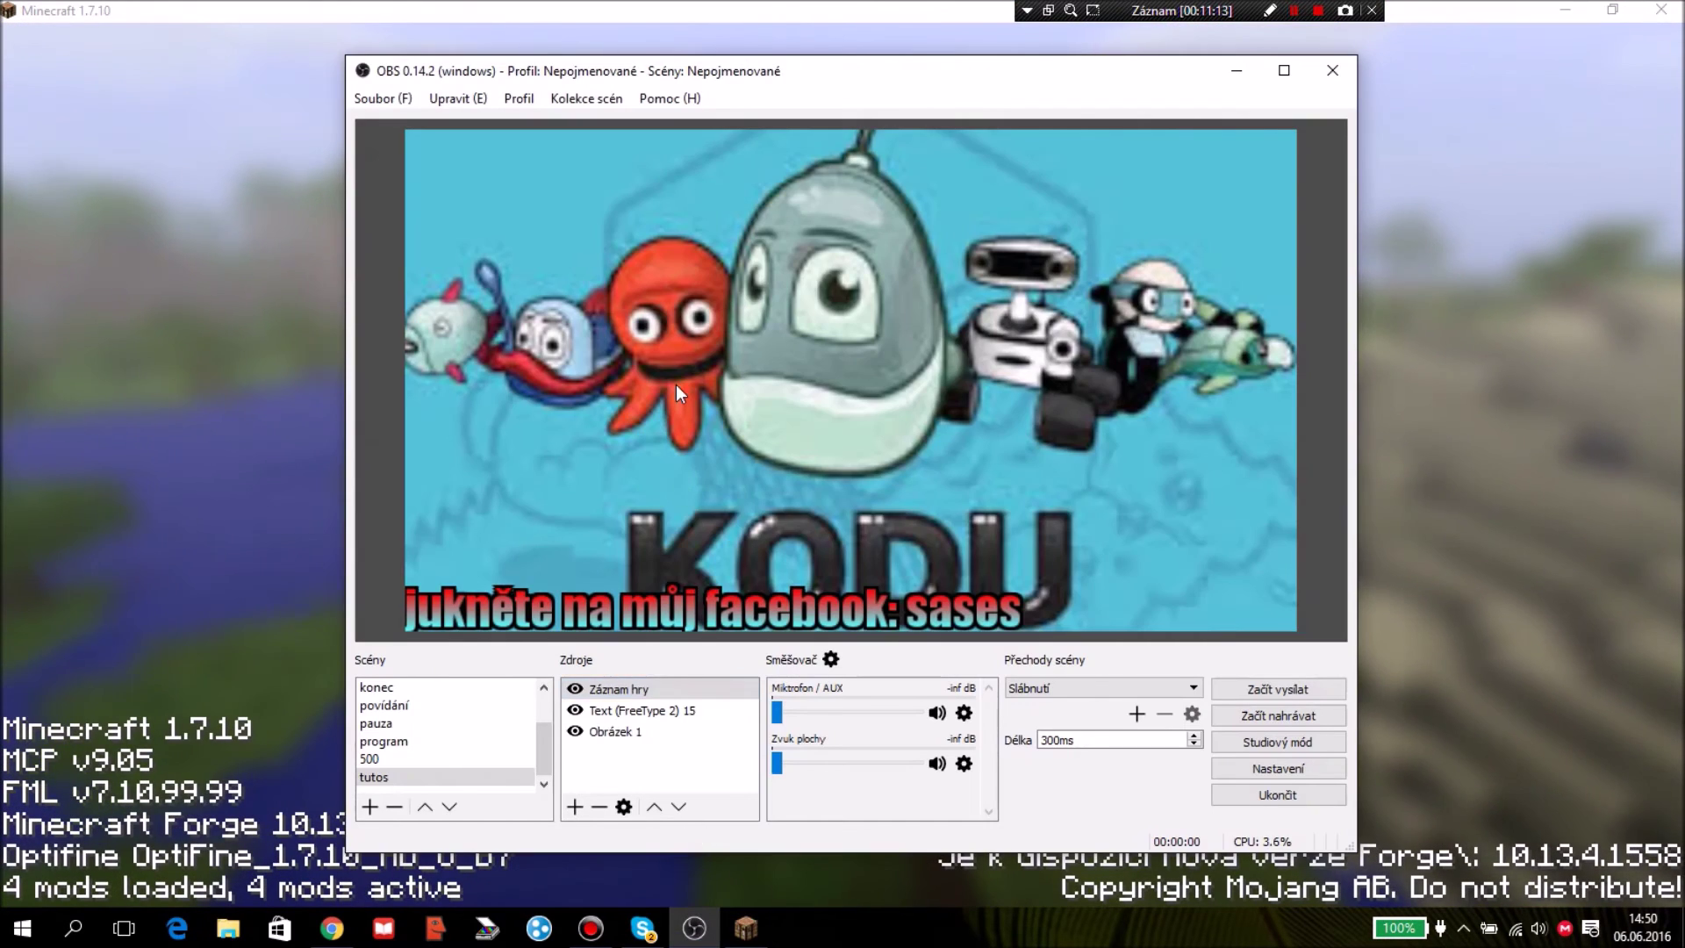
Disable full-screen application capture for the Záznam hry source and set its capture window to [javaw.exe]: Minecraft 1.7.10
right_click(640, 685)
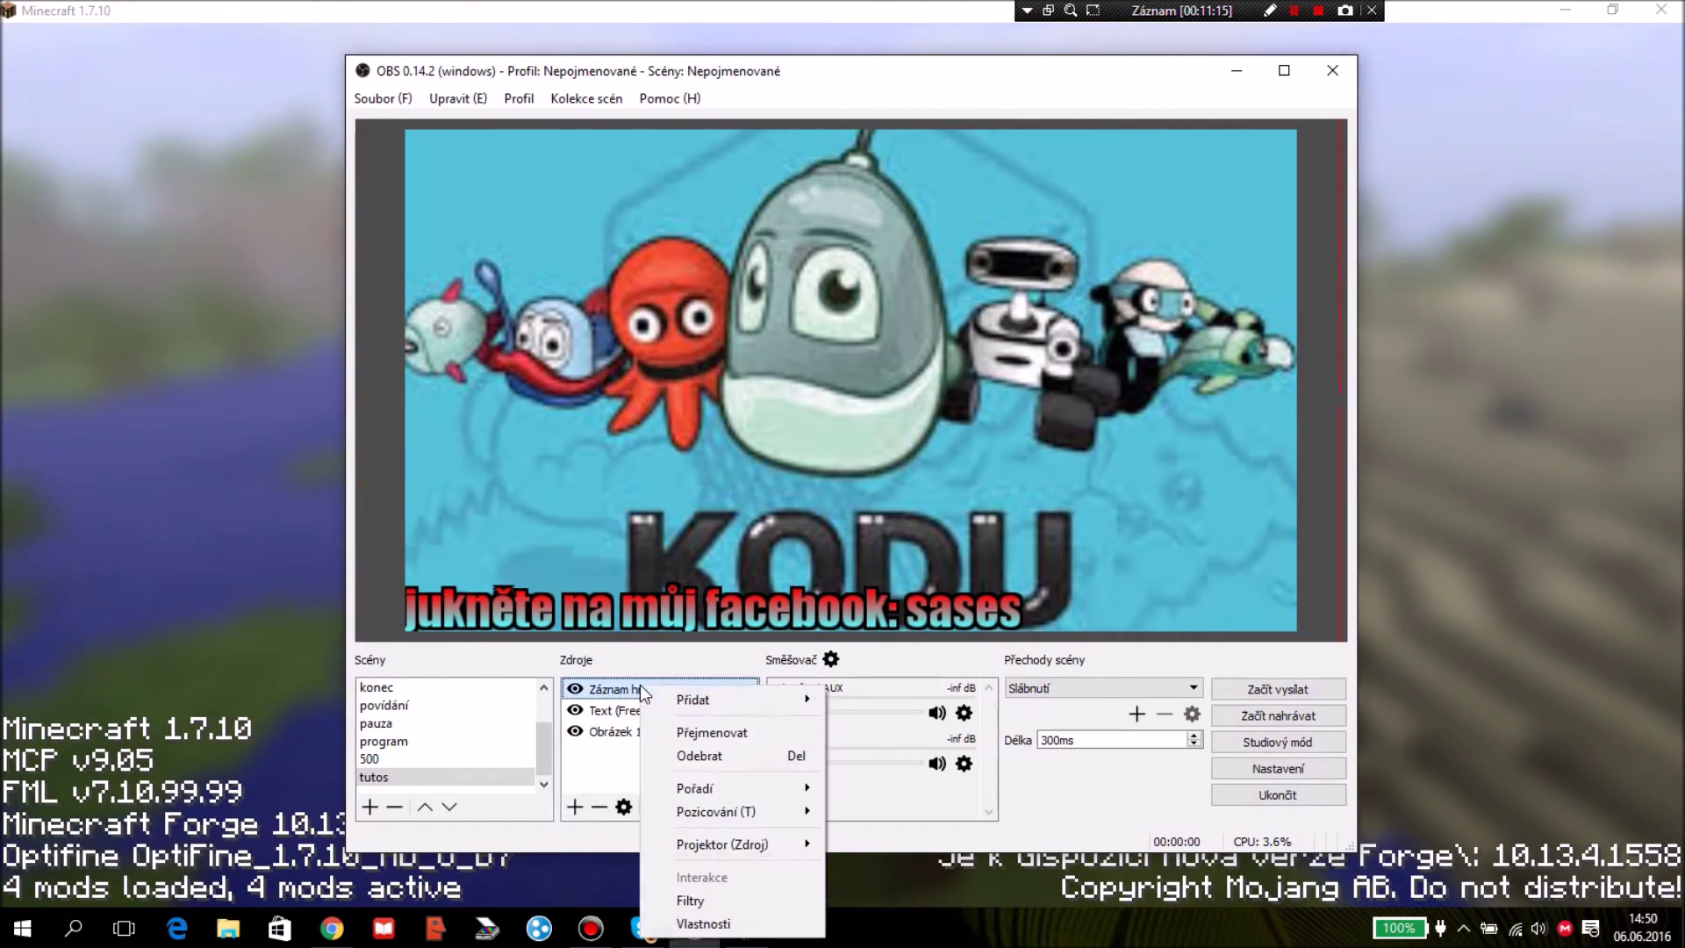
left_click(703, 923)
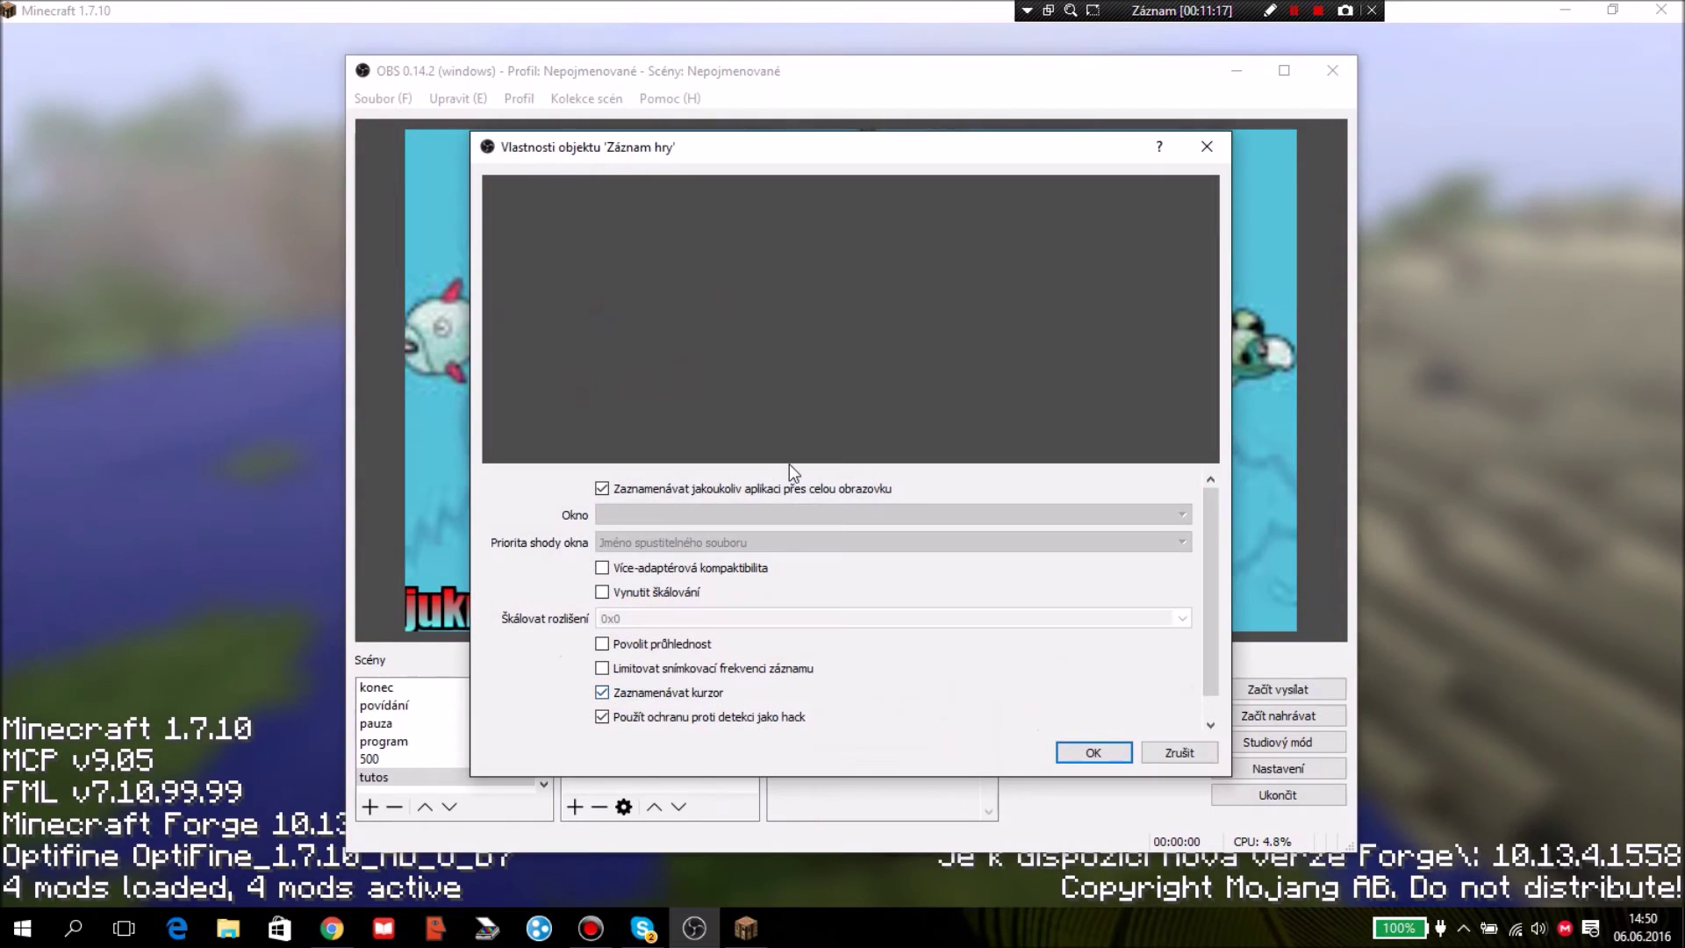
left_click(755, 489)
left_click(747, 514)
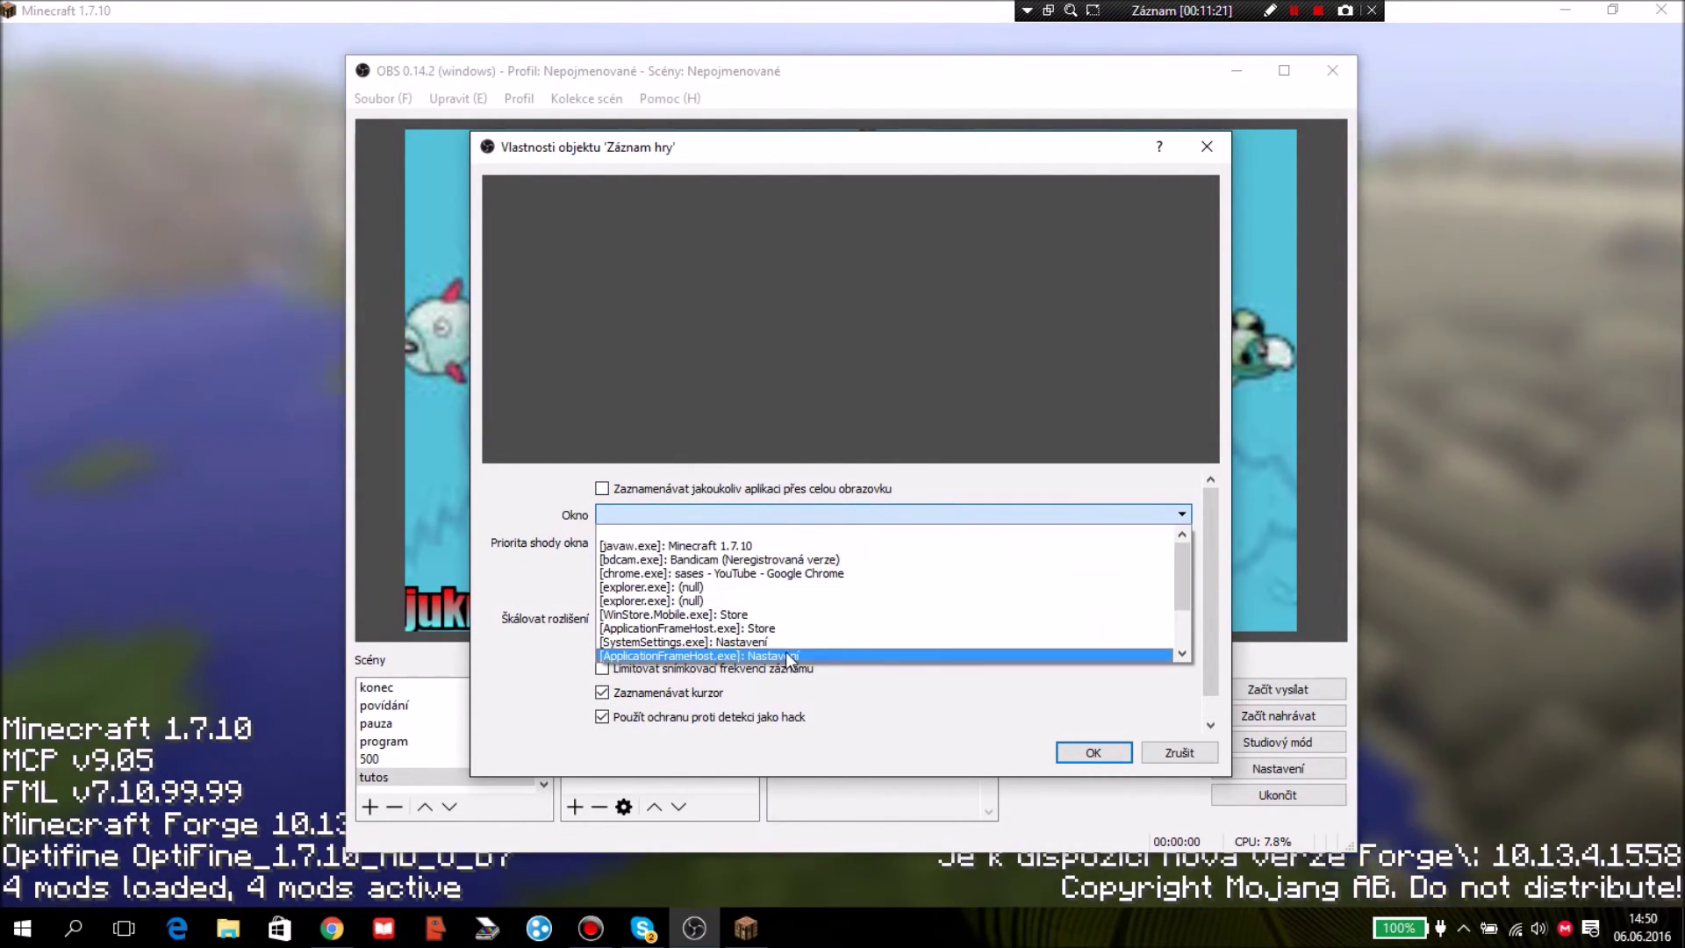
left_click(774, 545)
left_click(1091, 752)
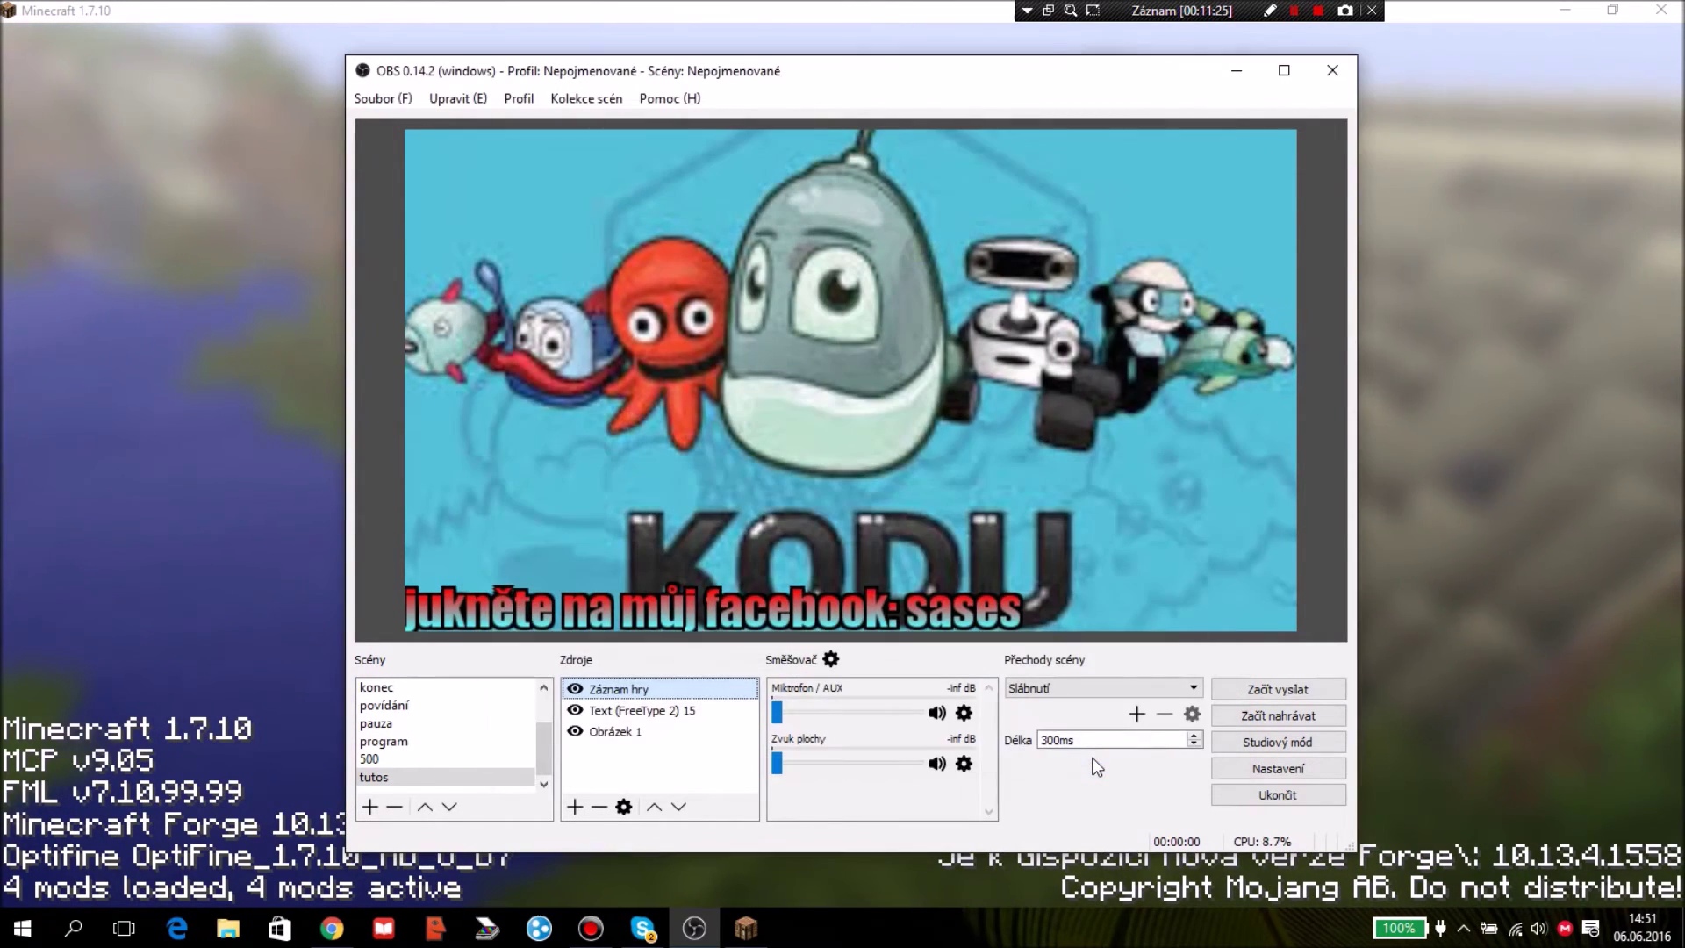
Review the properties of the Záznam hry source and the Facebook text source without changing them
double_click(702, 690)
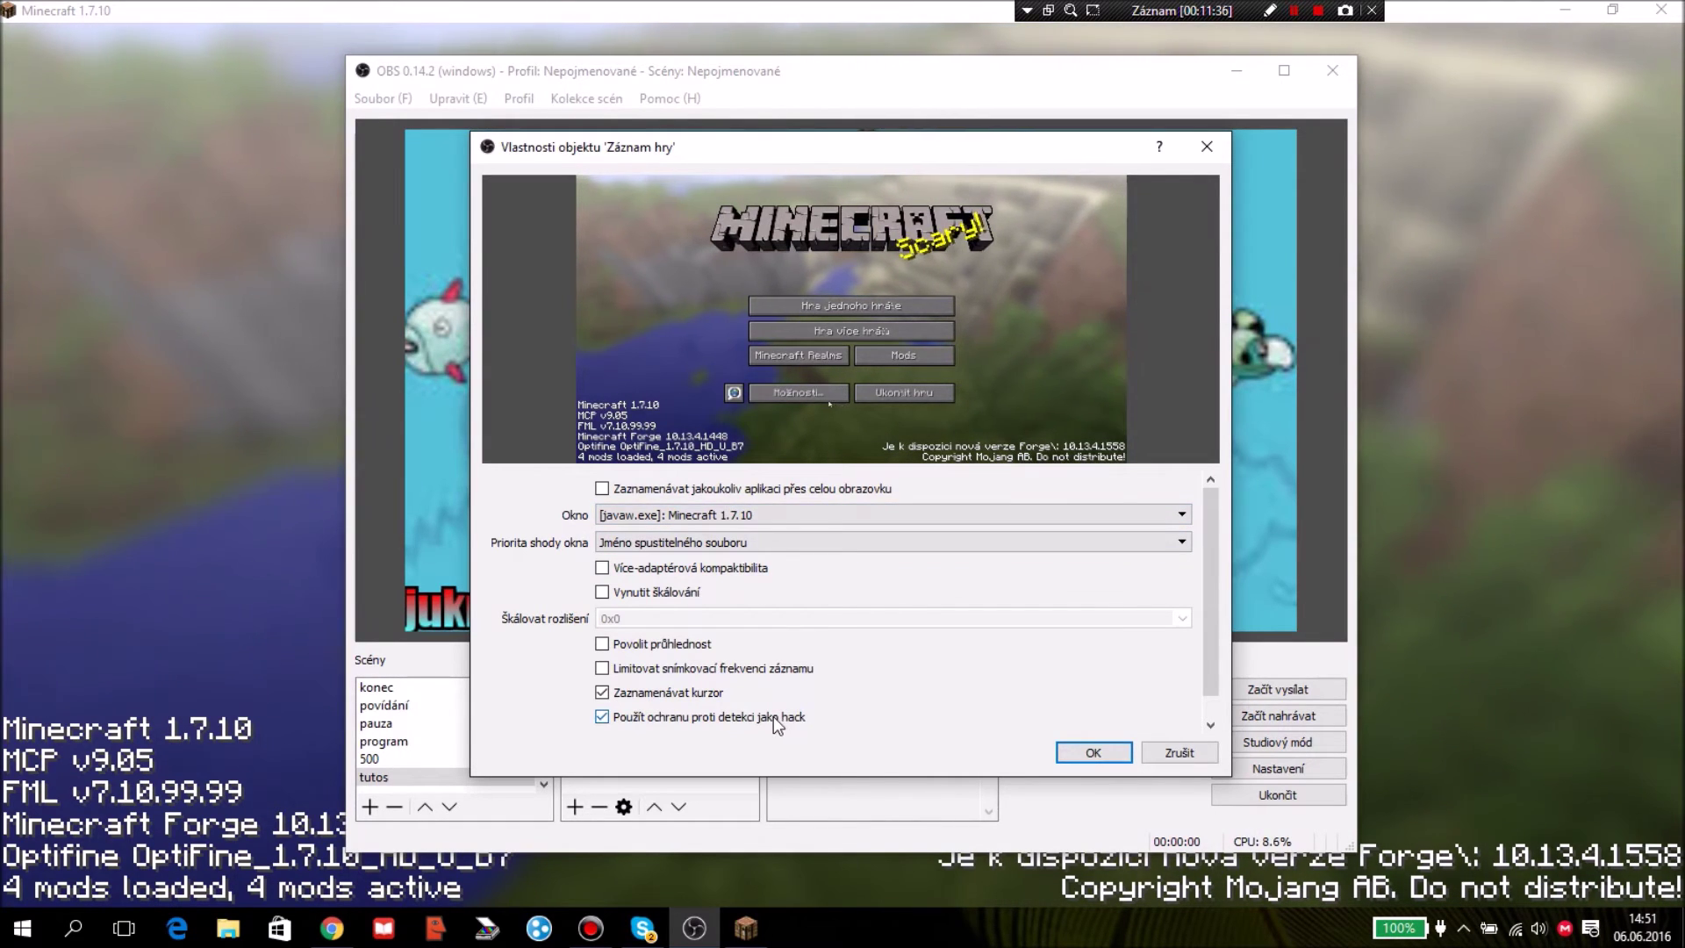
left_click(1092, 755)
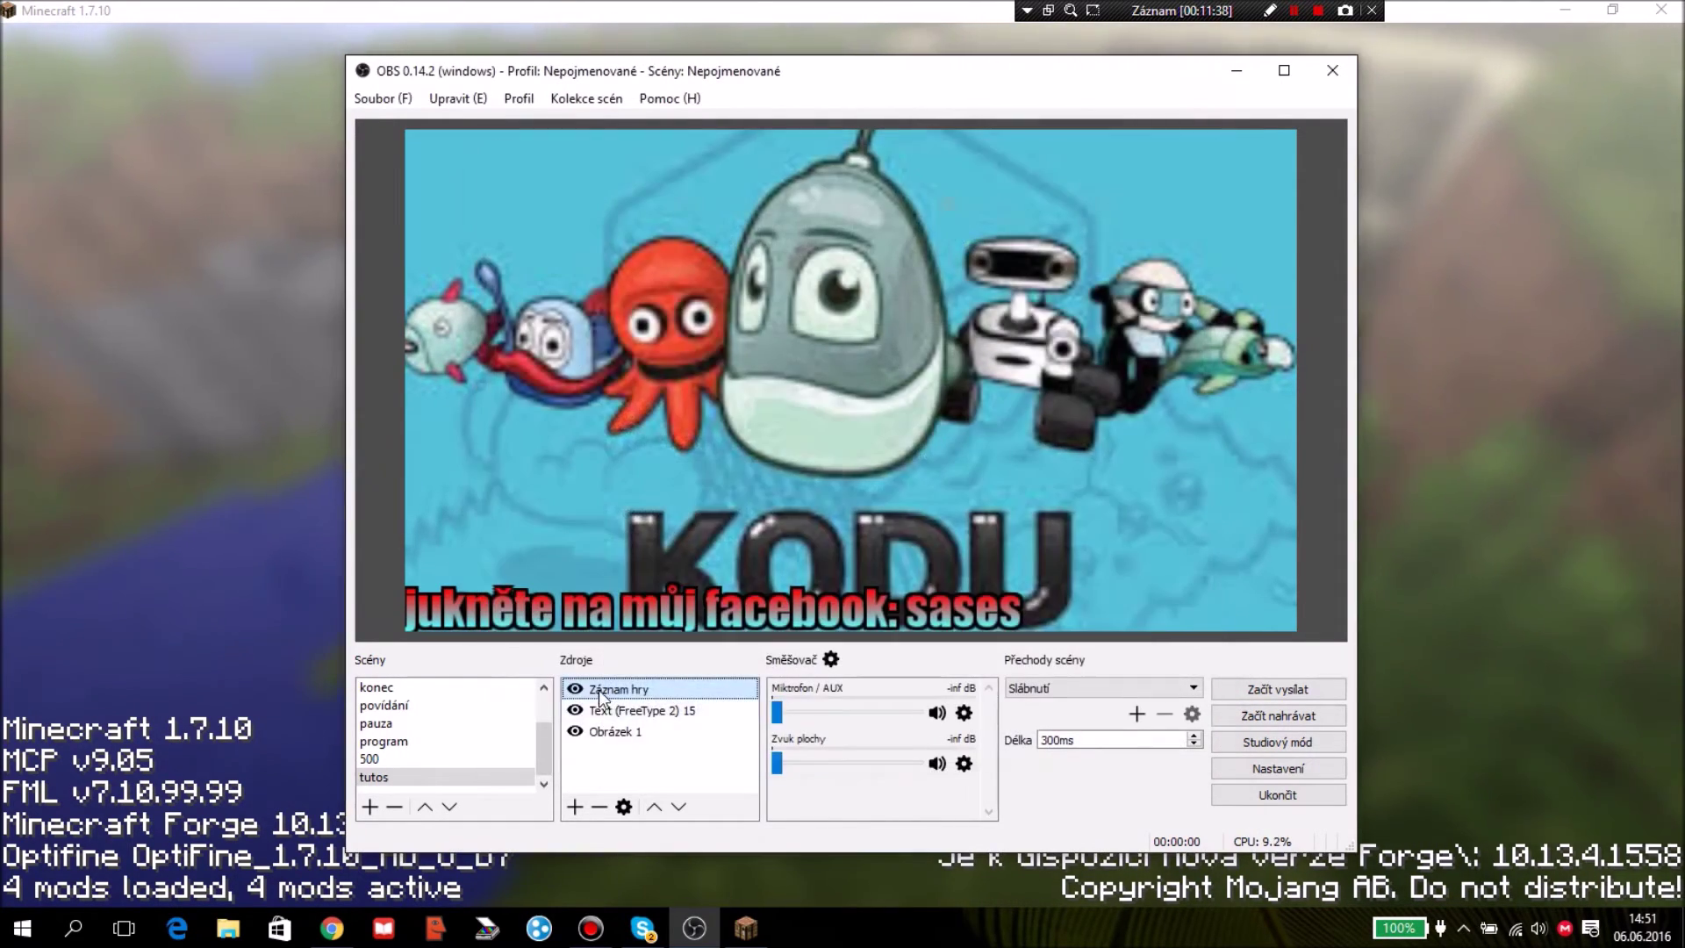
double_click(603, 713)
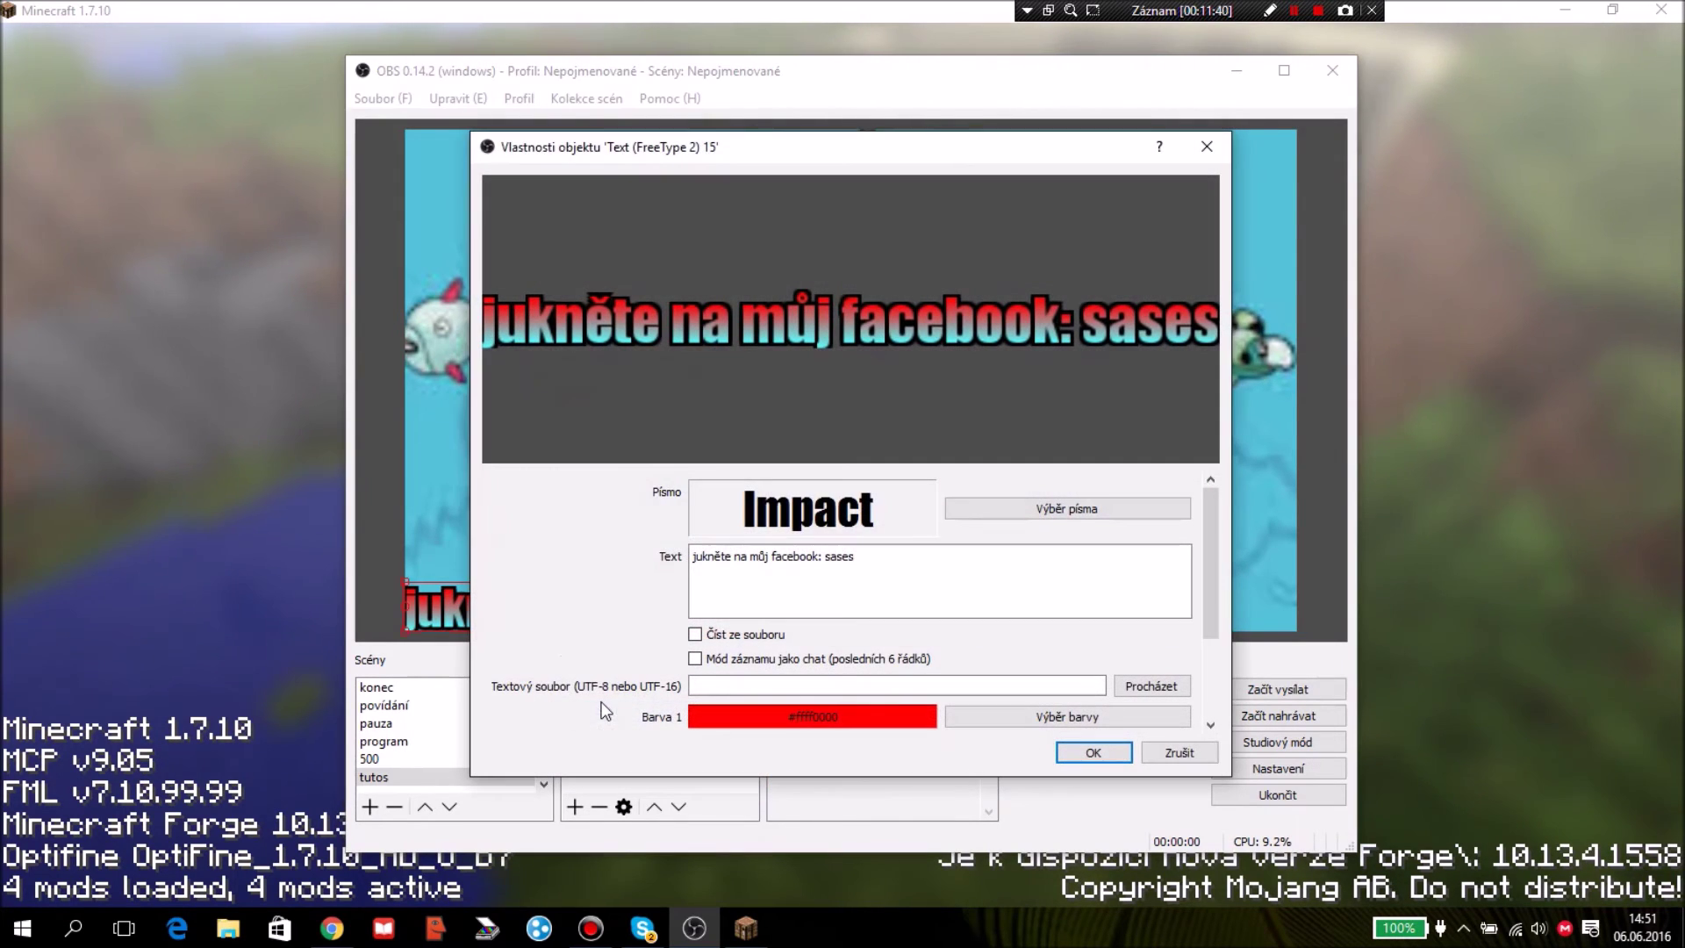
left_click(1191, 160)
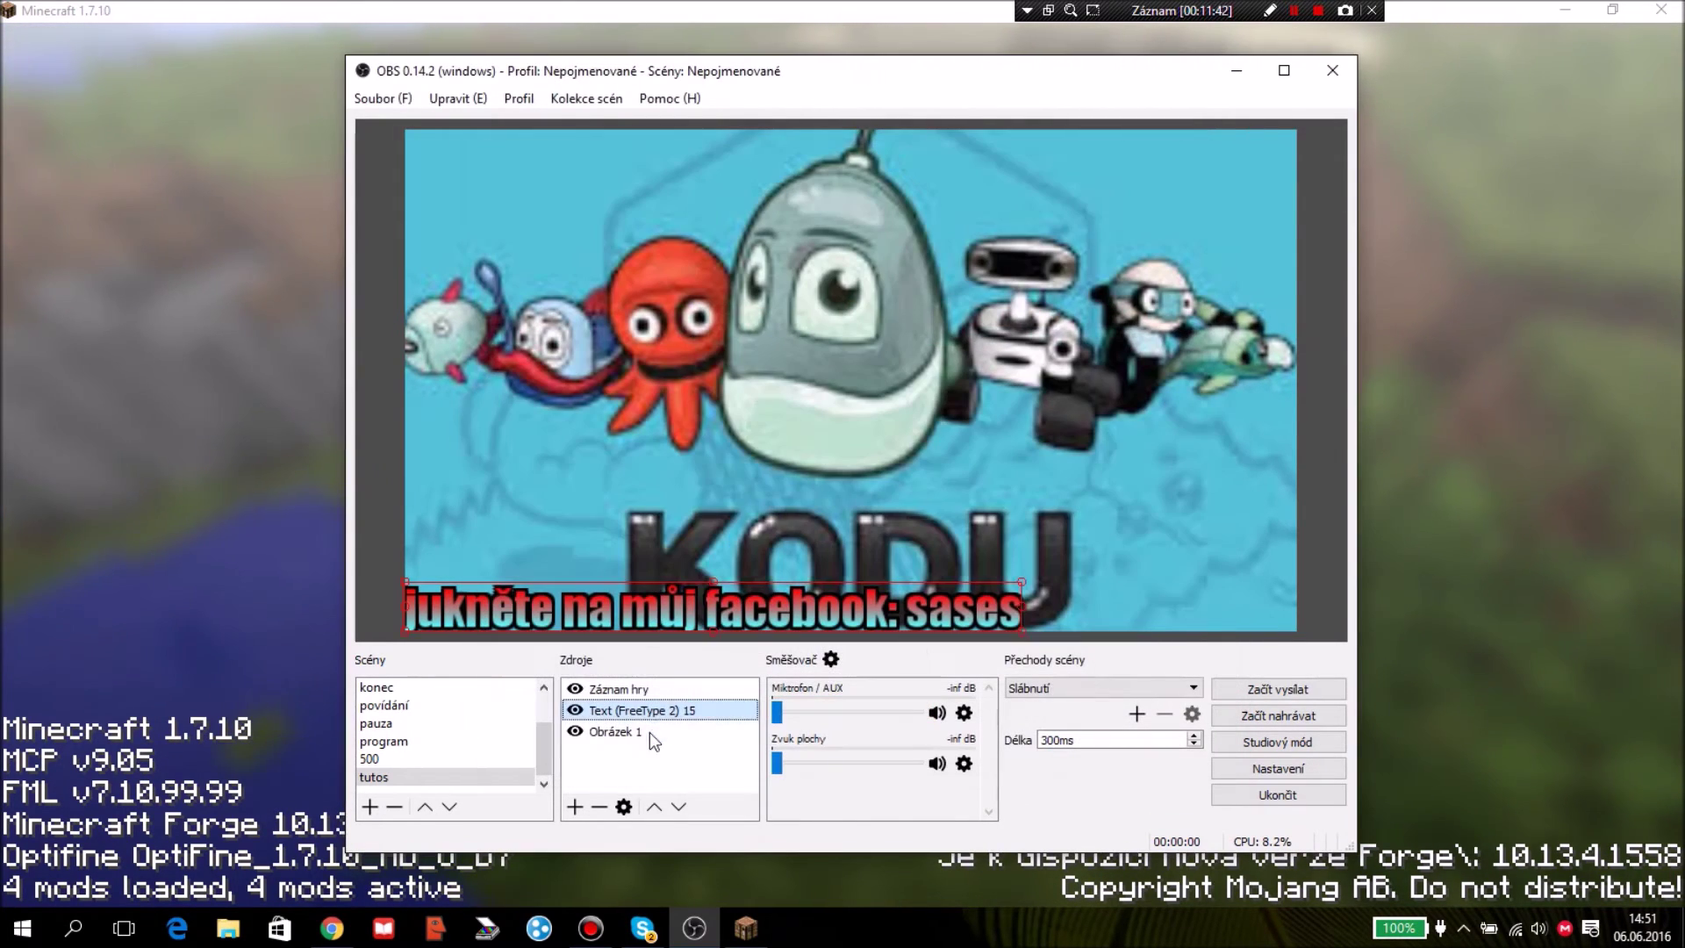
View scene 500, return to the tutos scene, and check the Minecraft window before going back to OBS Studio
left_click(639, 692)
left_click(463, 761)
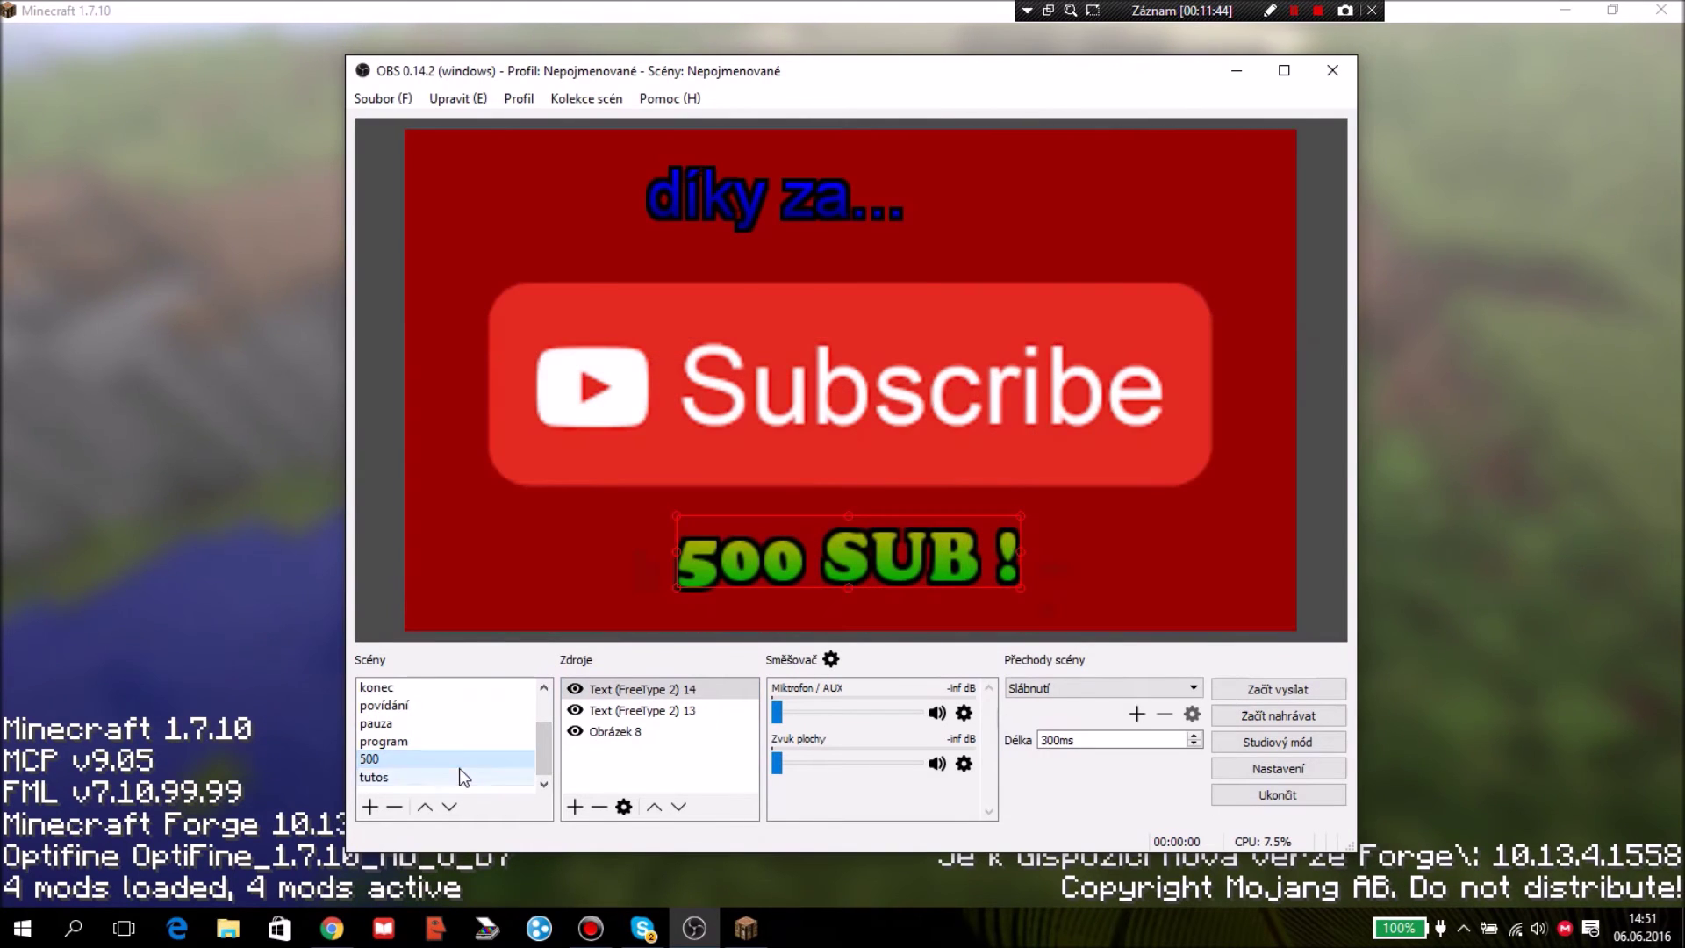
left_click(460, 777)
left_click(708, 446)
key("alt+Tab")
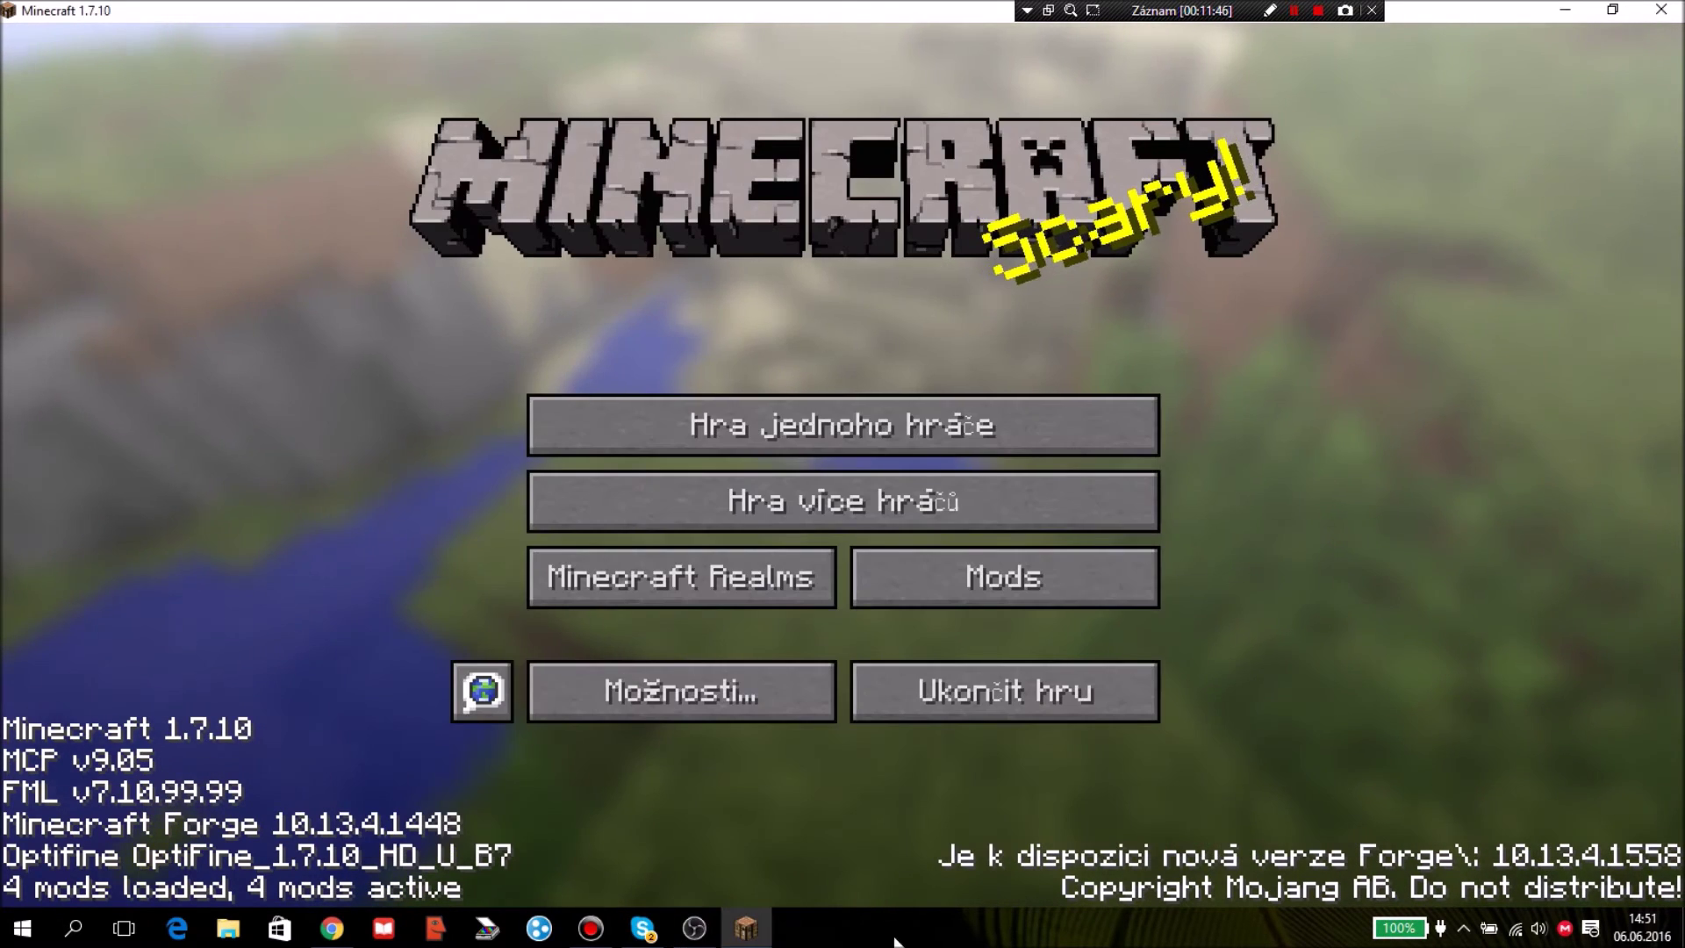
left_click(683, 926)
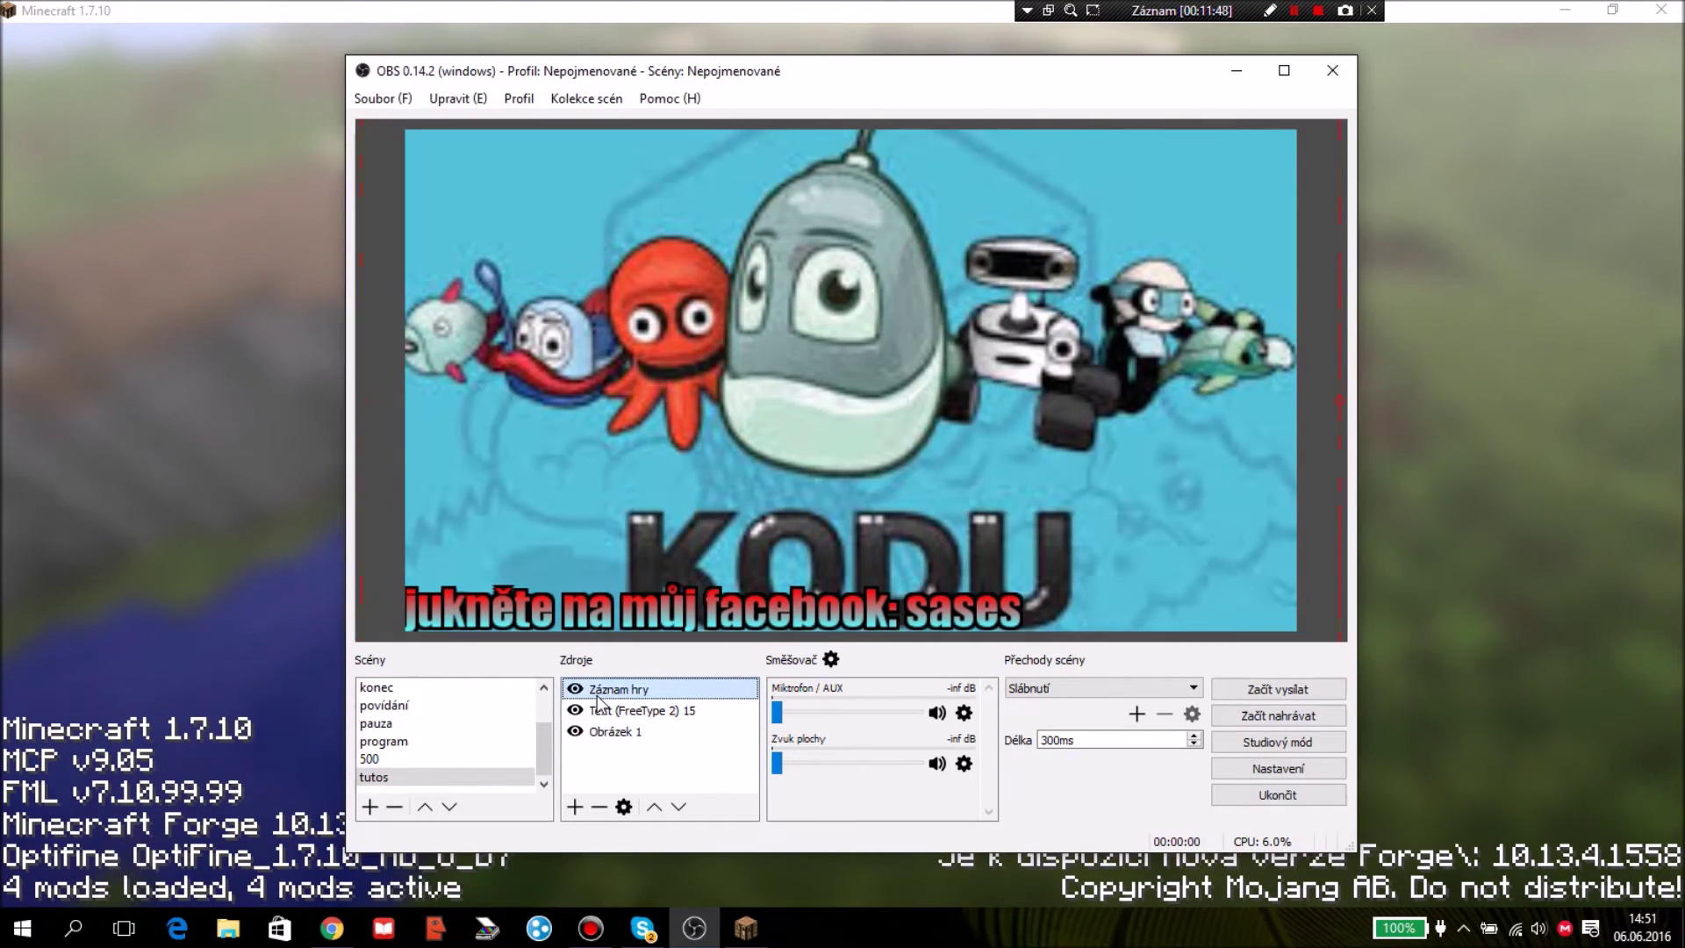
Hide the Obrázek 1 and Facebook text sources, then turn the Záznam hry source off and on again
left_click_drag(618, 766, 645, 681)
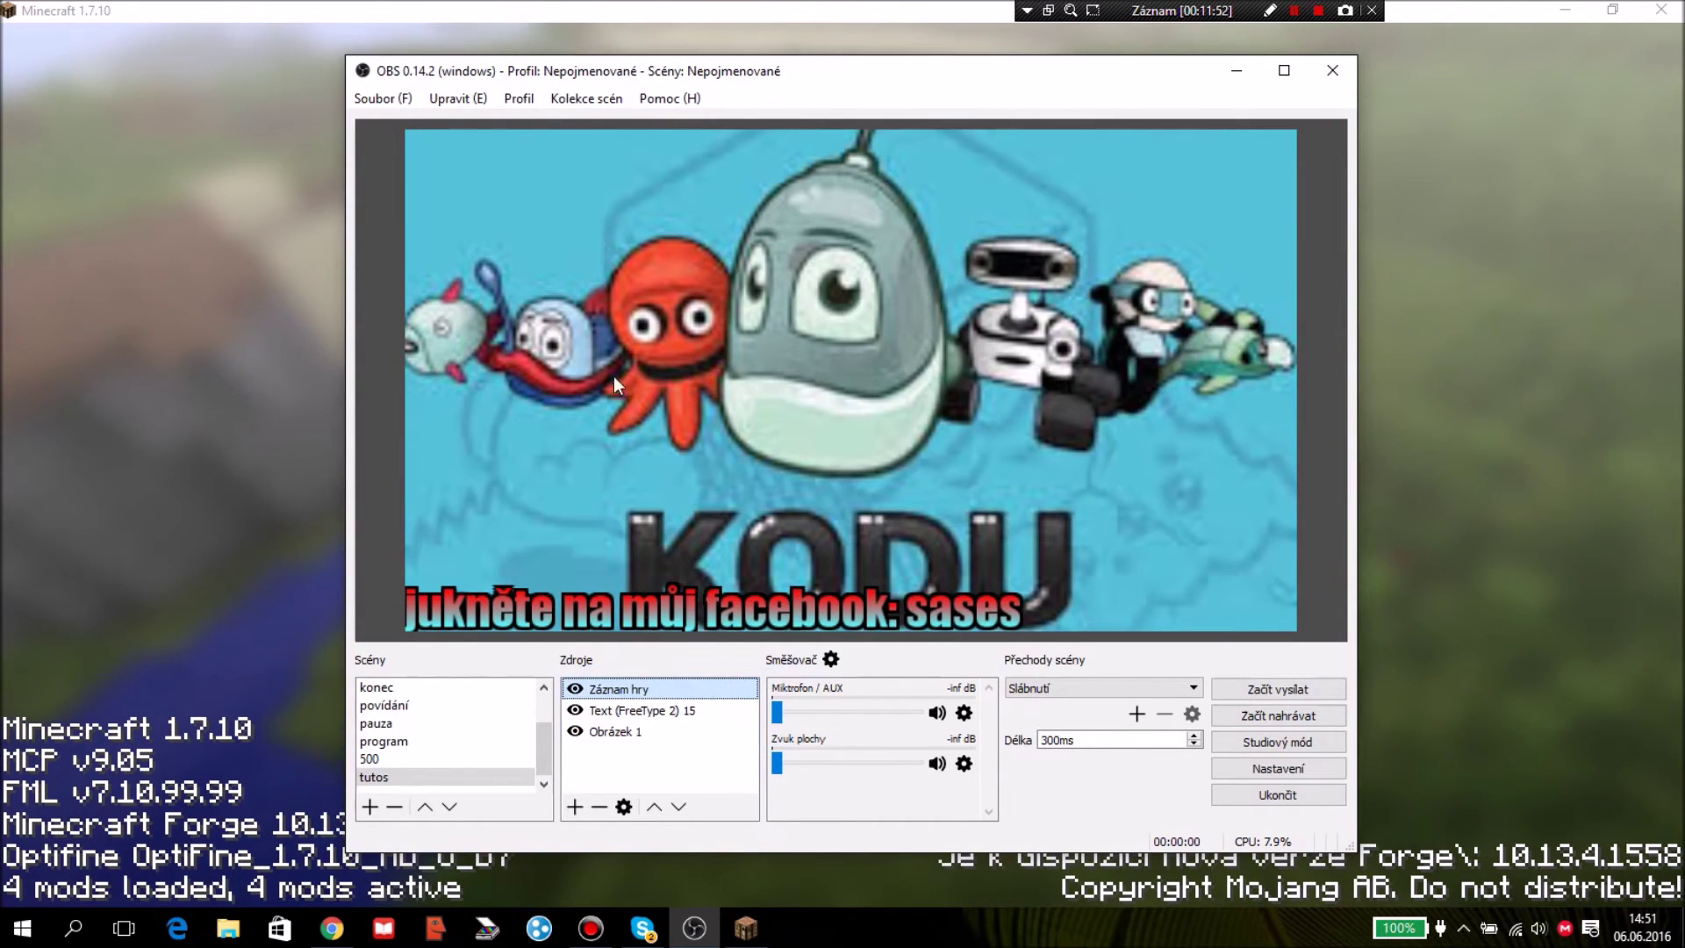
left_click(578, 568)
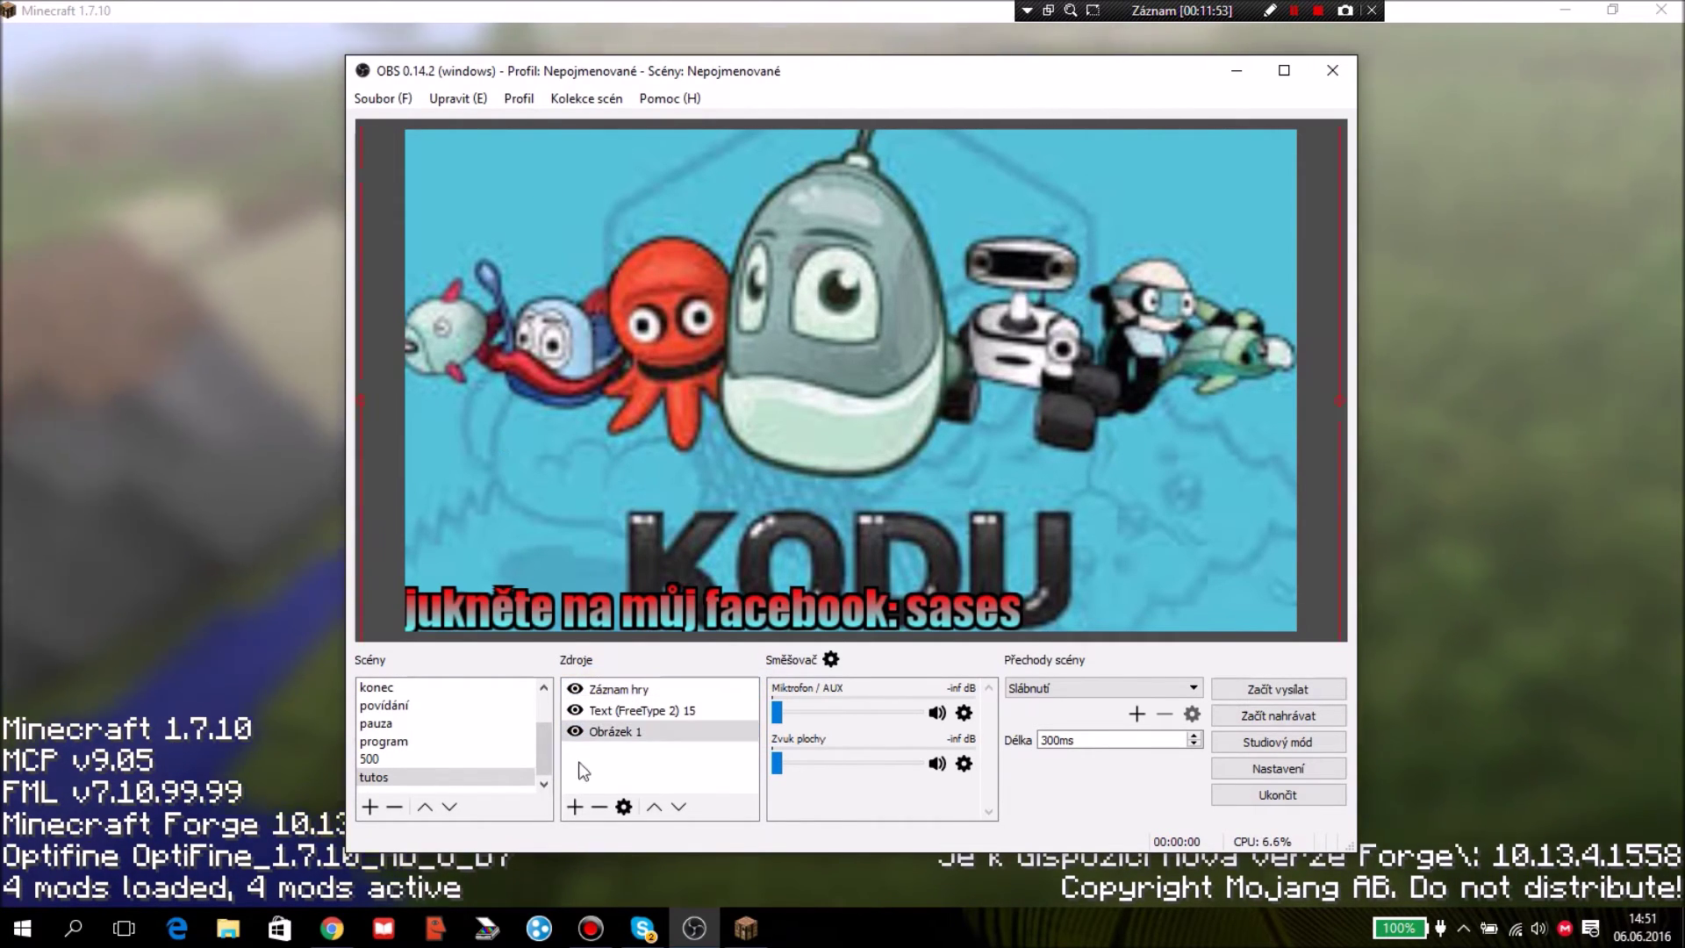
left_click(575, 731)
left_click(575, 711)
left_click(575, 711)
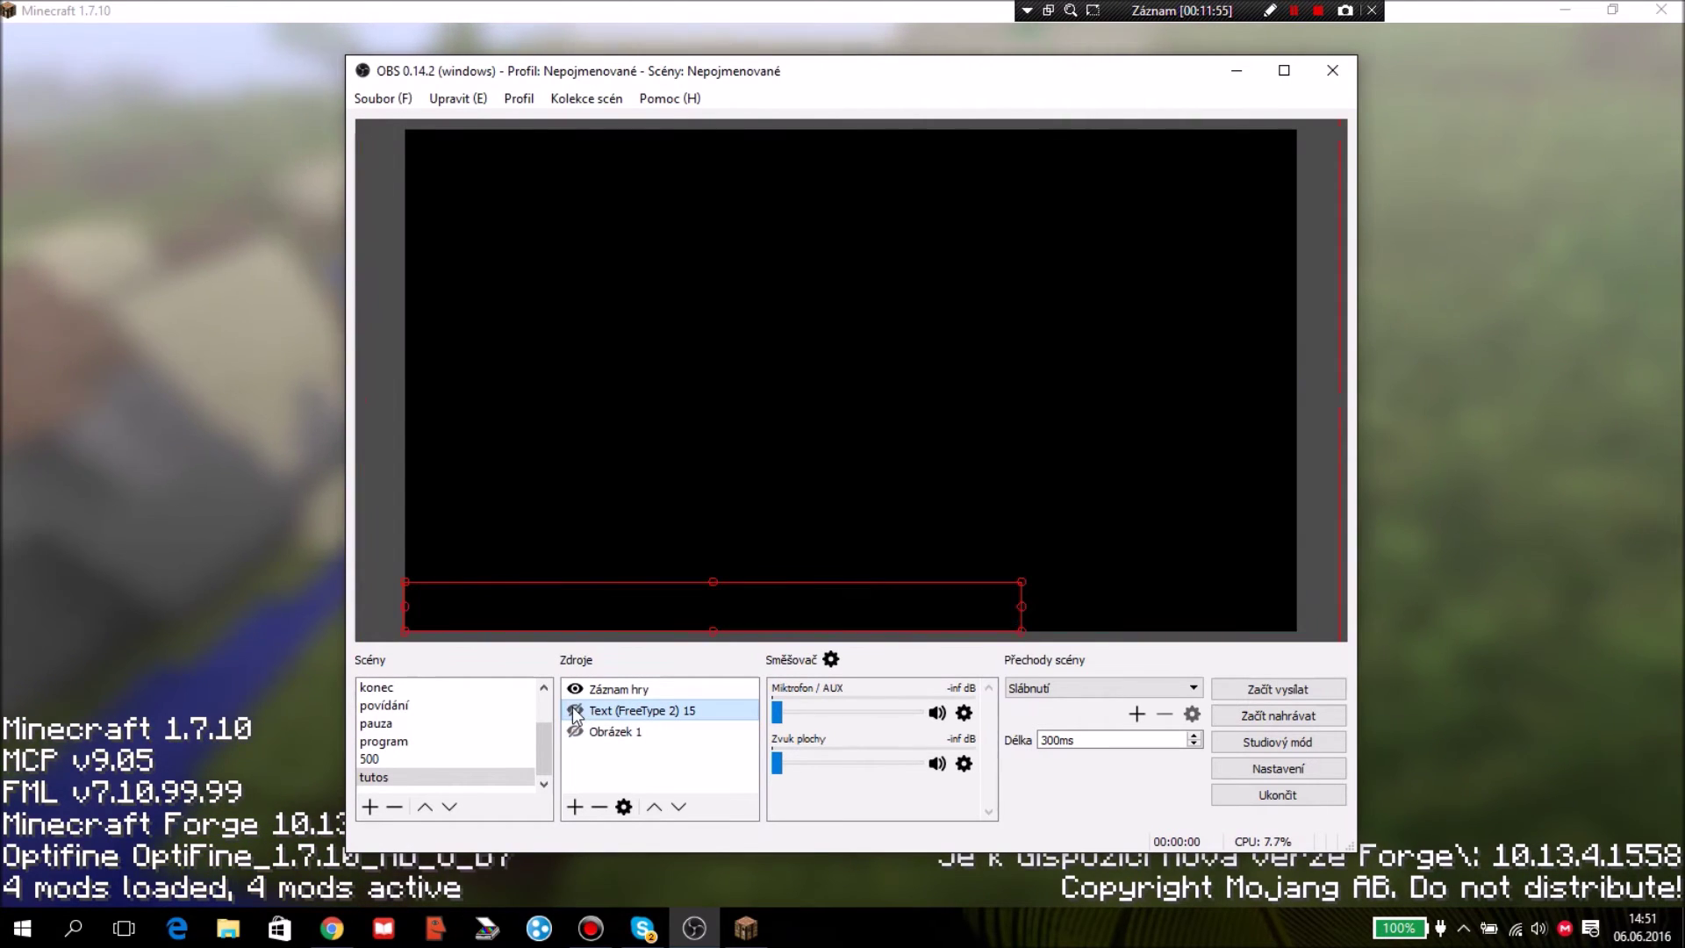
left_click(575, 689)
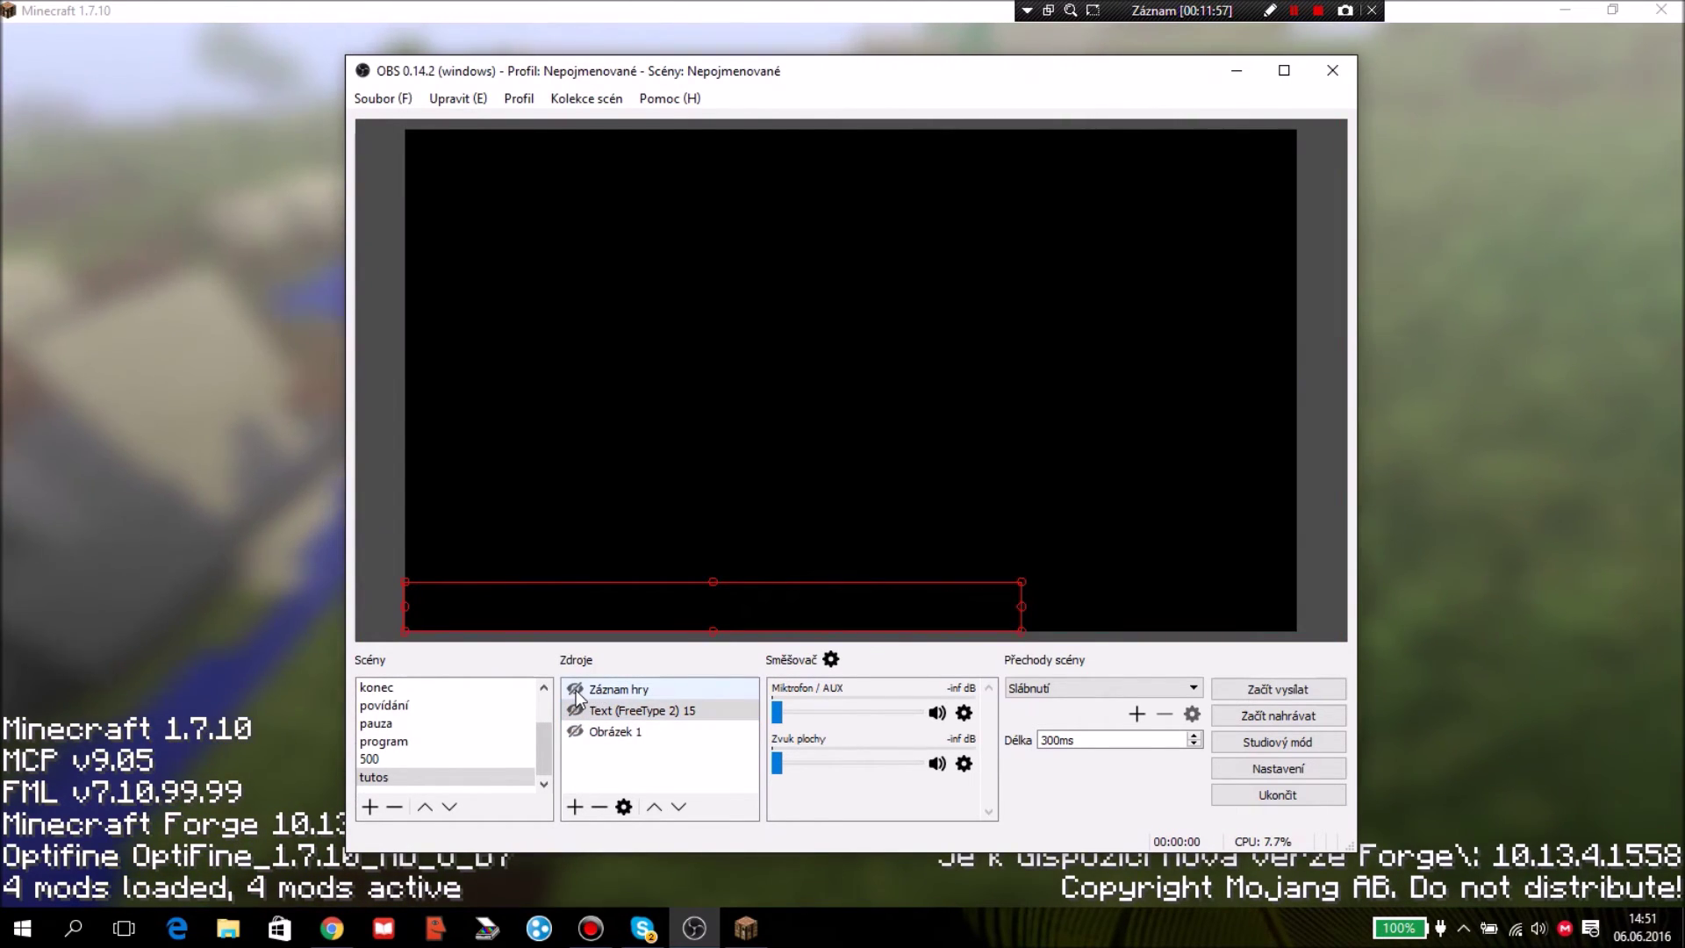
left_click(576, 689)
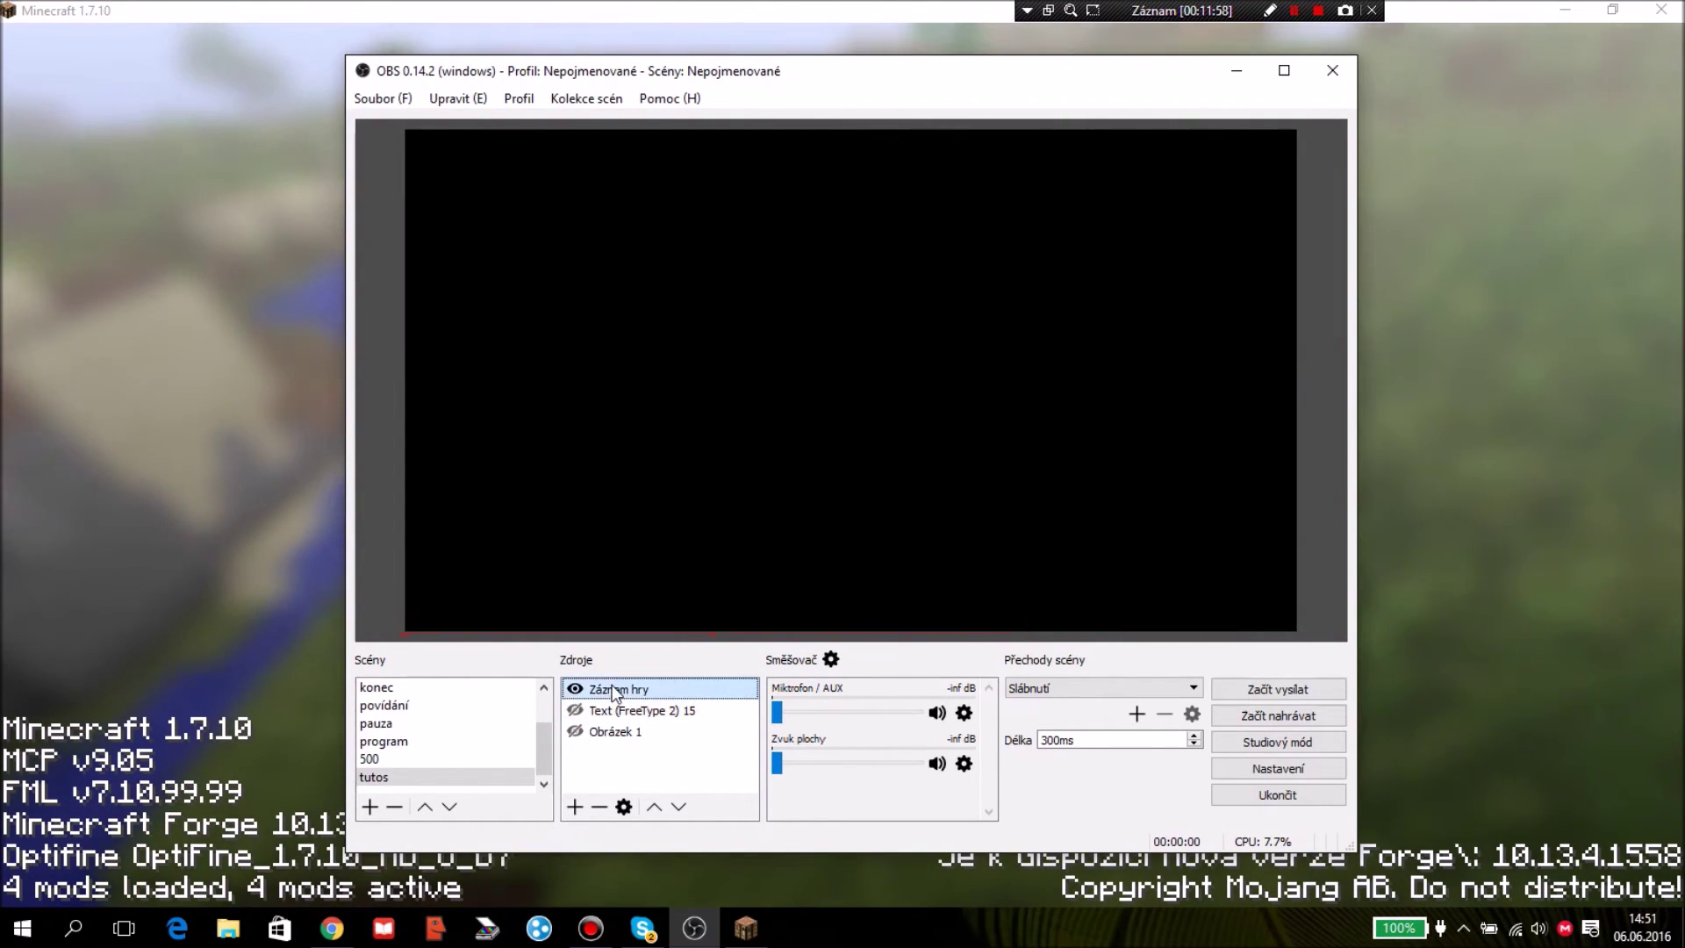
Remove the Záznam hry source from the tutos scene
right_click(666, 682)
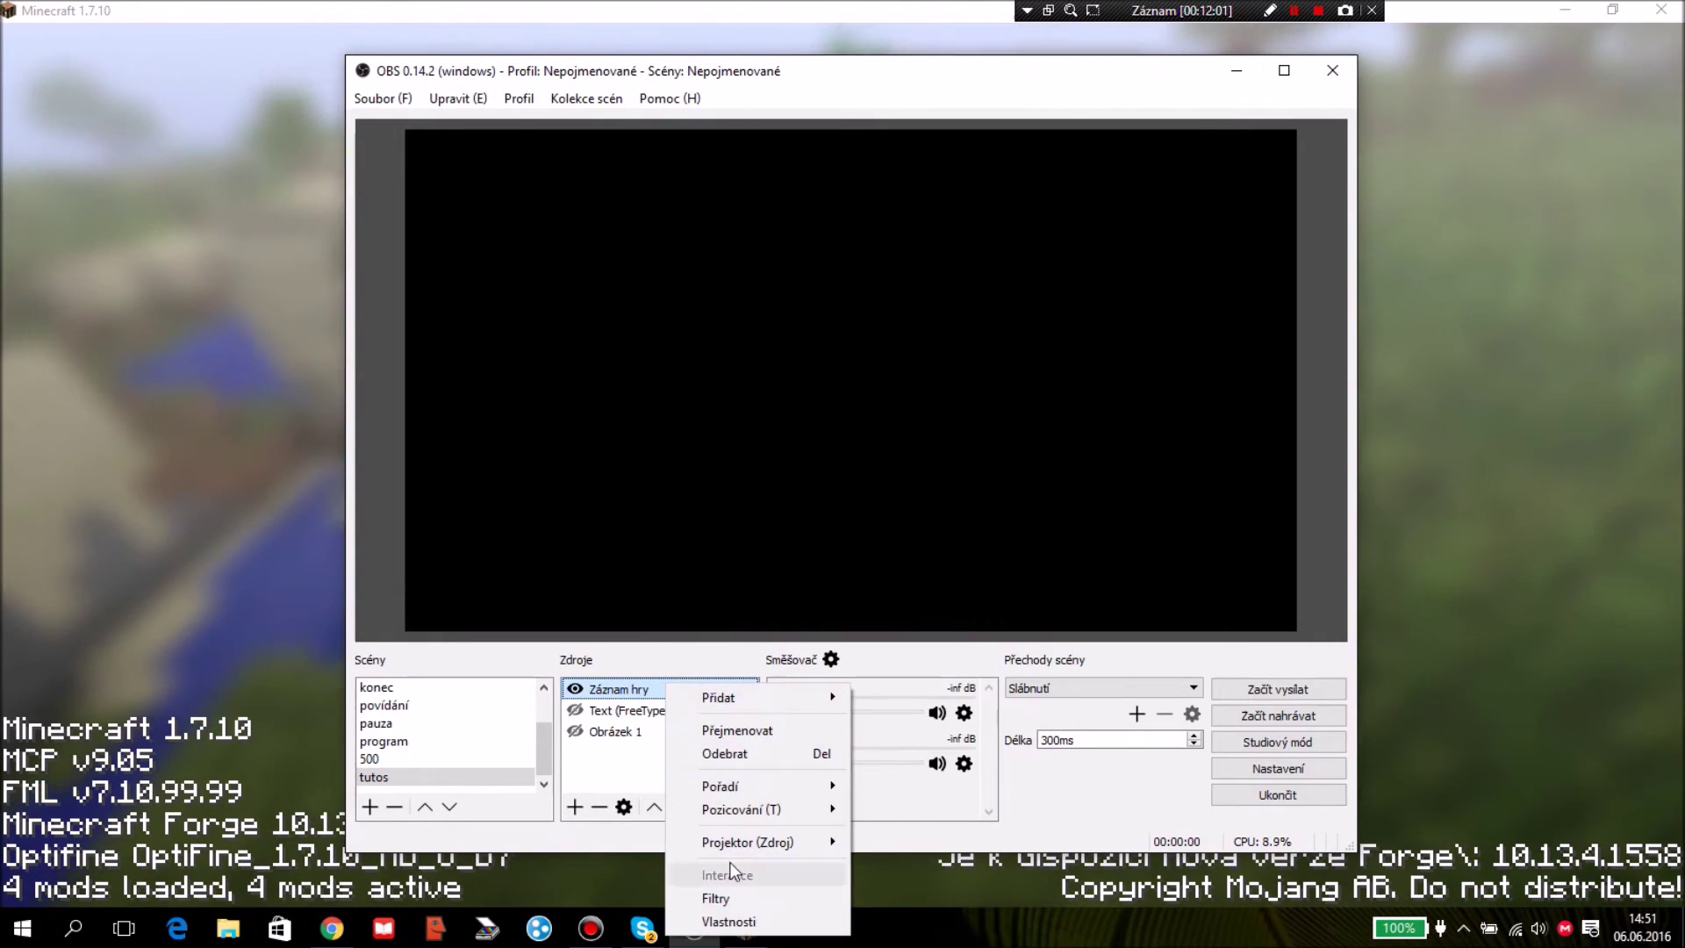
left_click(734, 757)
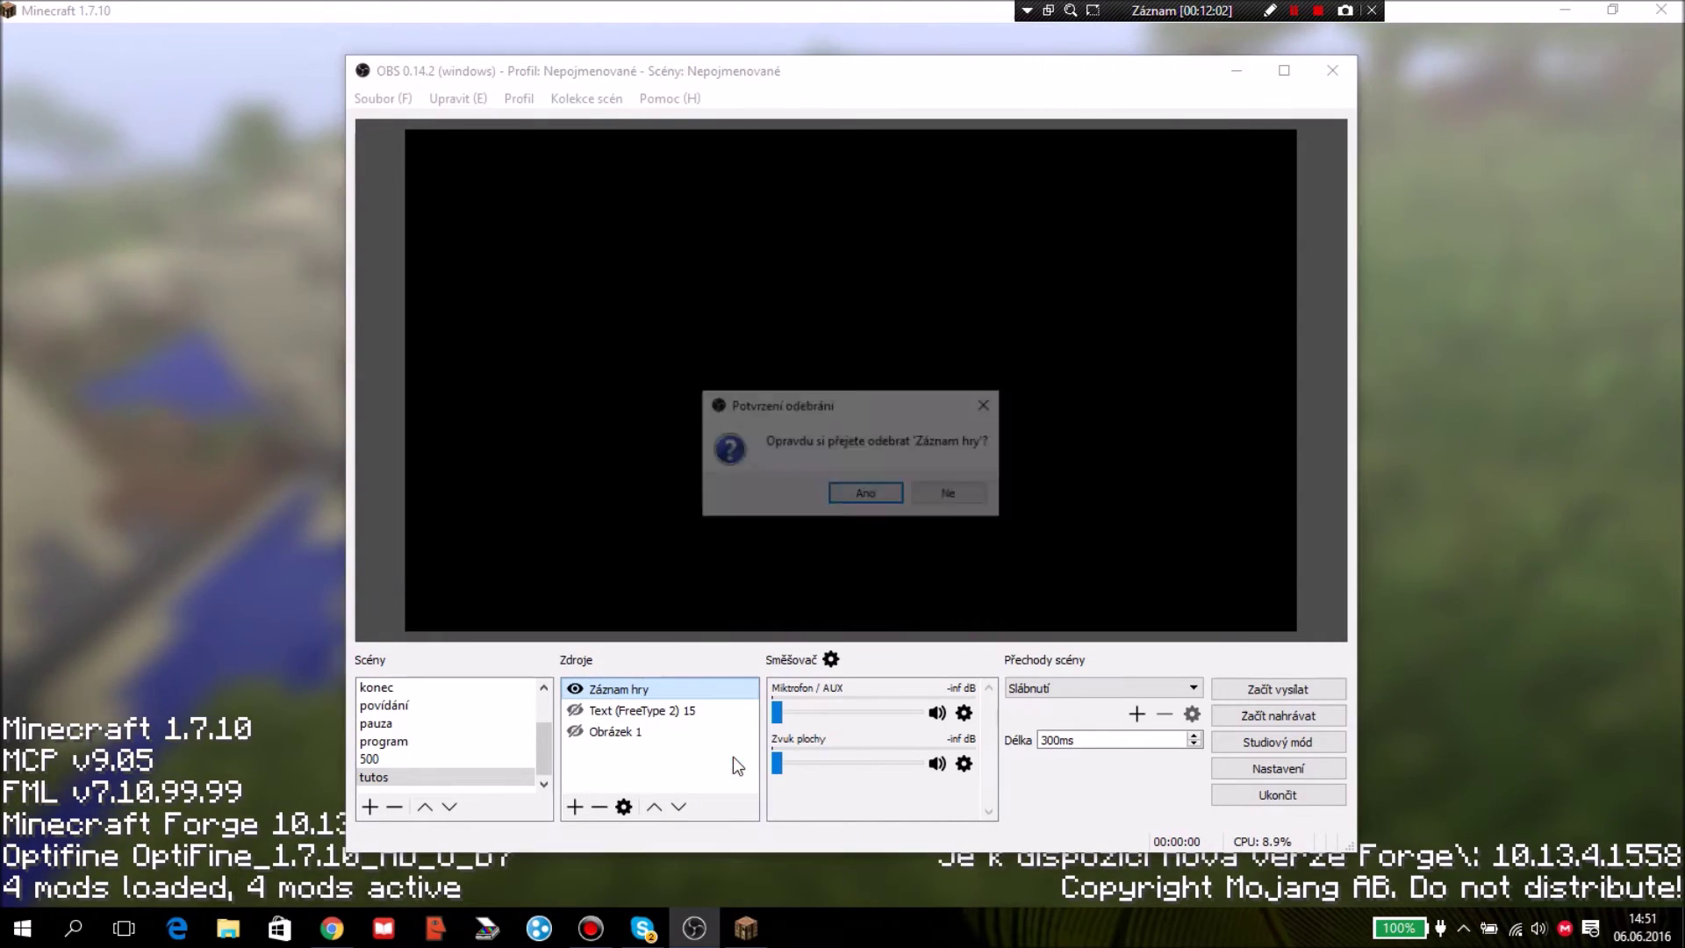
left_click(836, 499)
Add a new game capture source (Záznam hry) with full-screen application capture disabled and the window set to [javaw.exe]: Minecraft 1.7.10
right_click(593, 746)
left_click(593, 748)
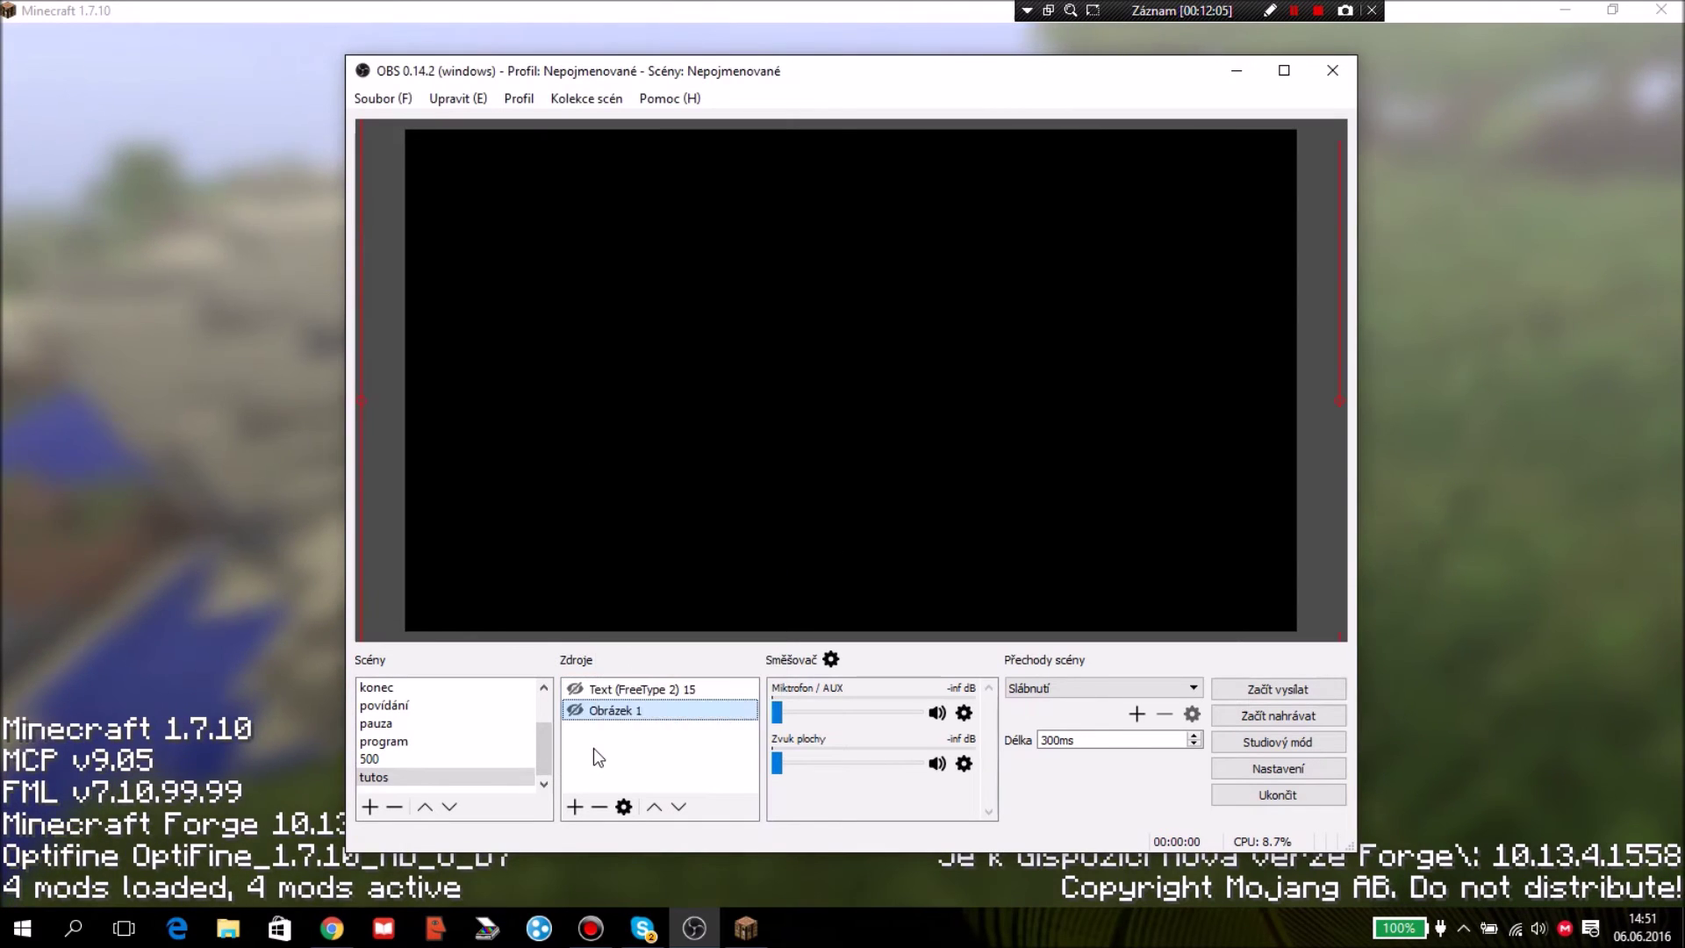
right_click(598, 739)
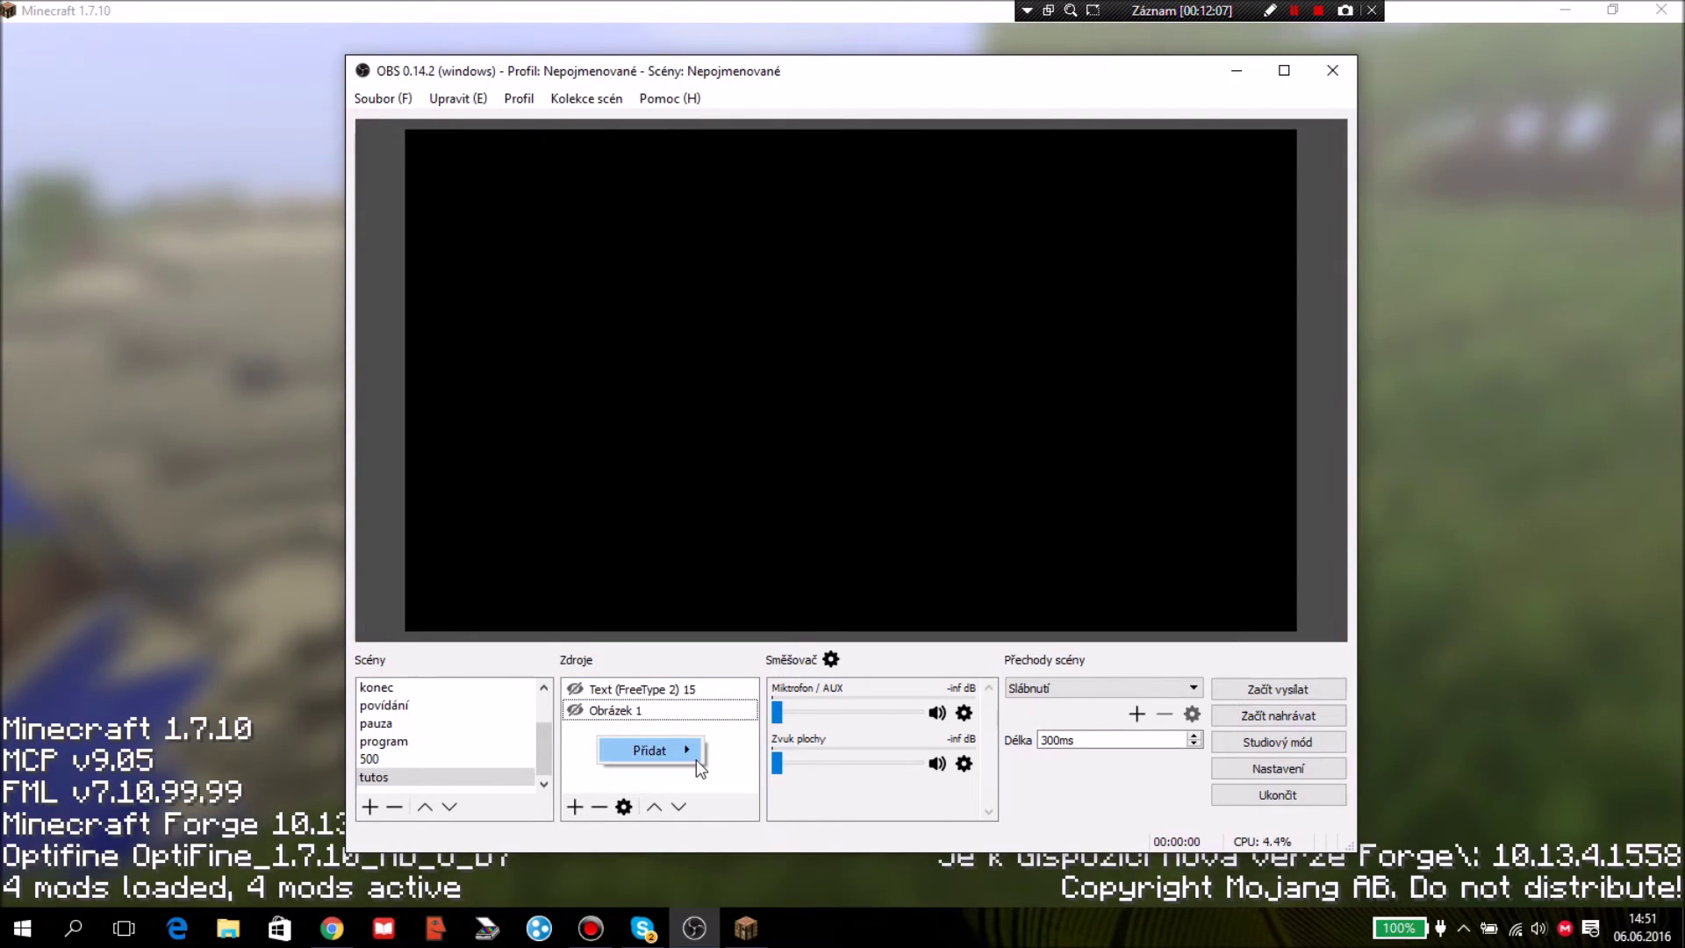
mouse_move(697, 760)
left_click(834, 857)
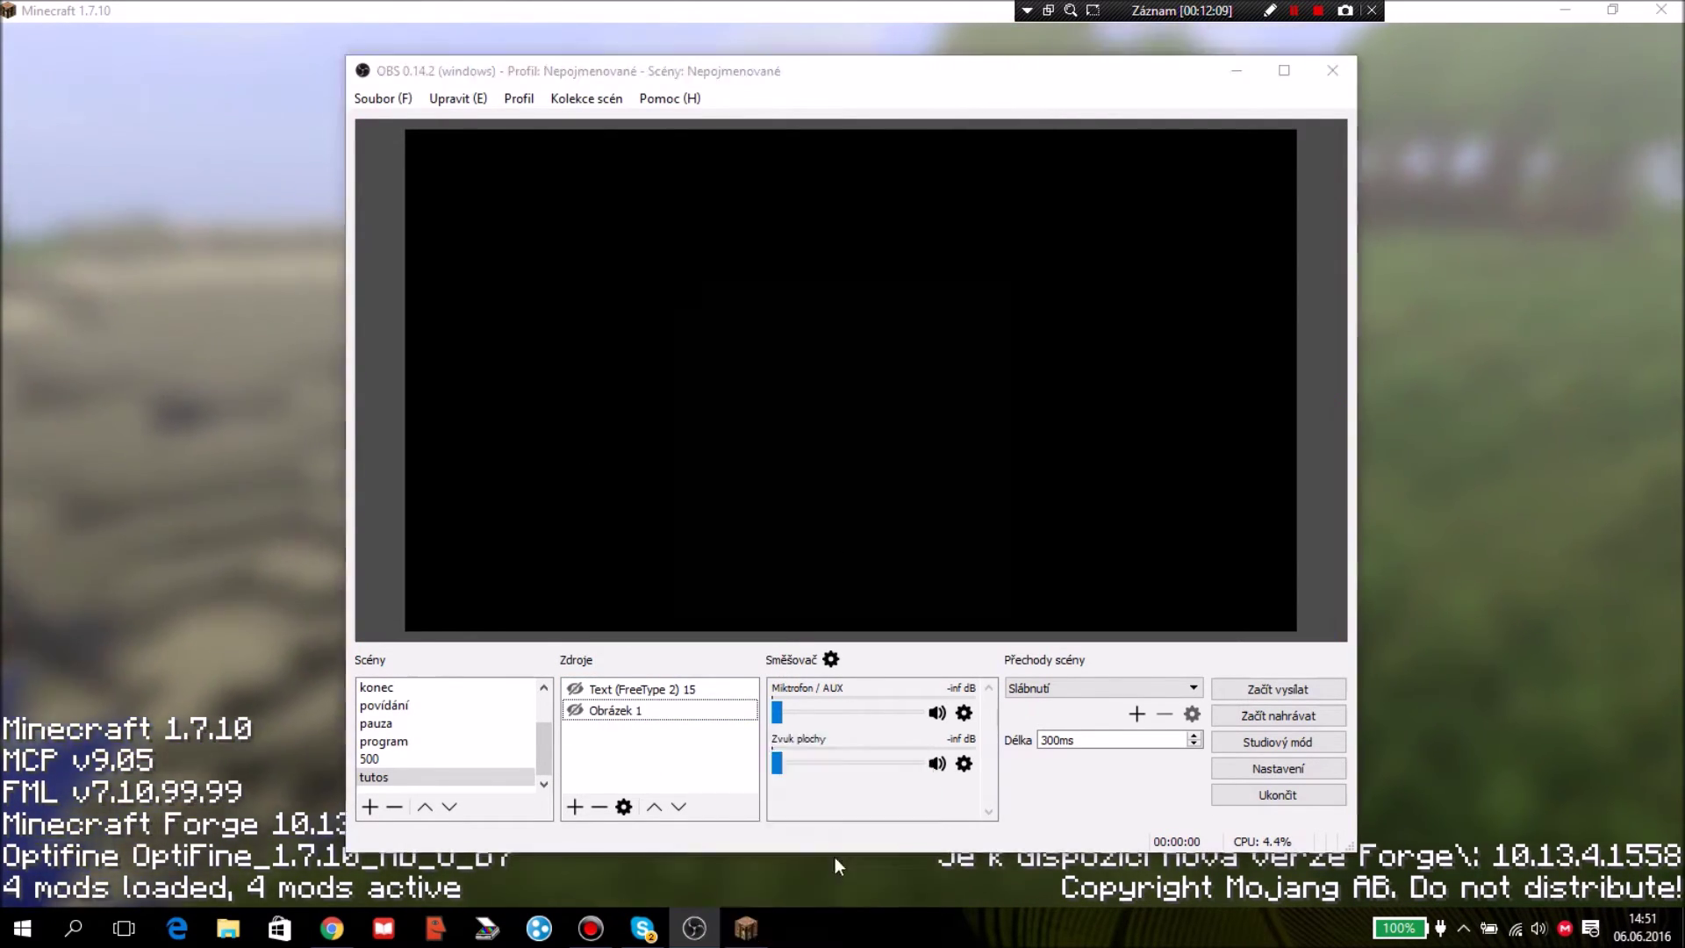
left_click(862, 614)
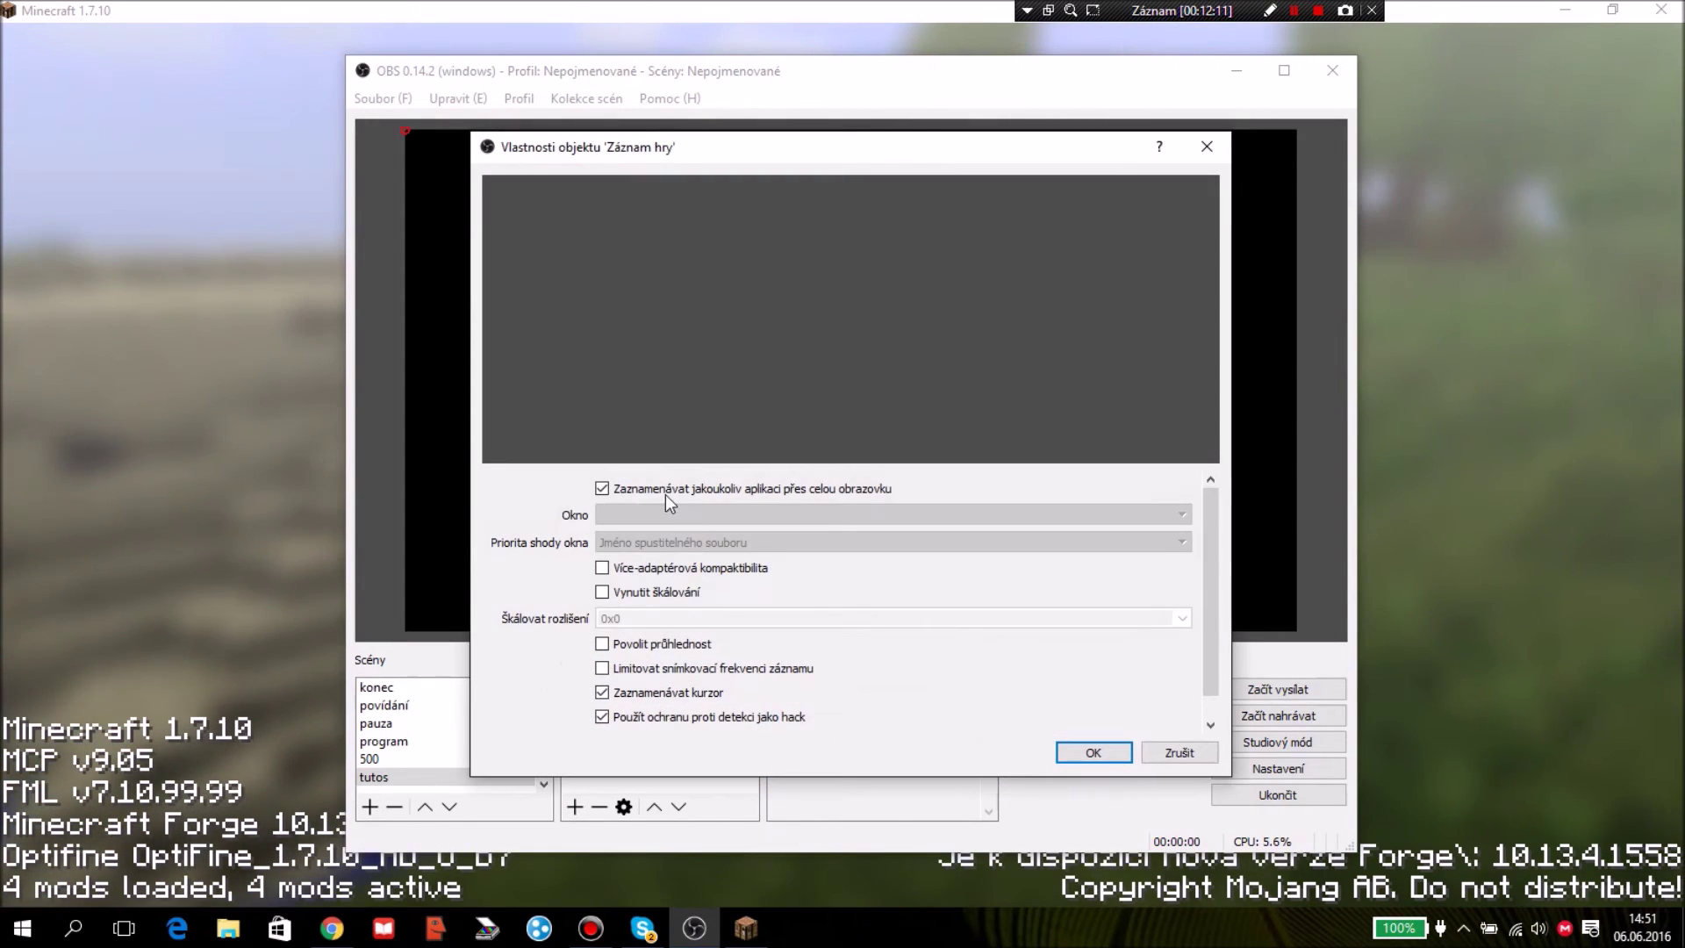
left_click(657, 492)
left_click(649, 514)
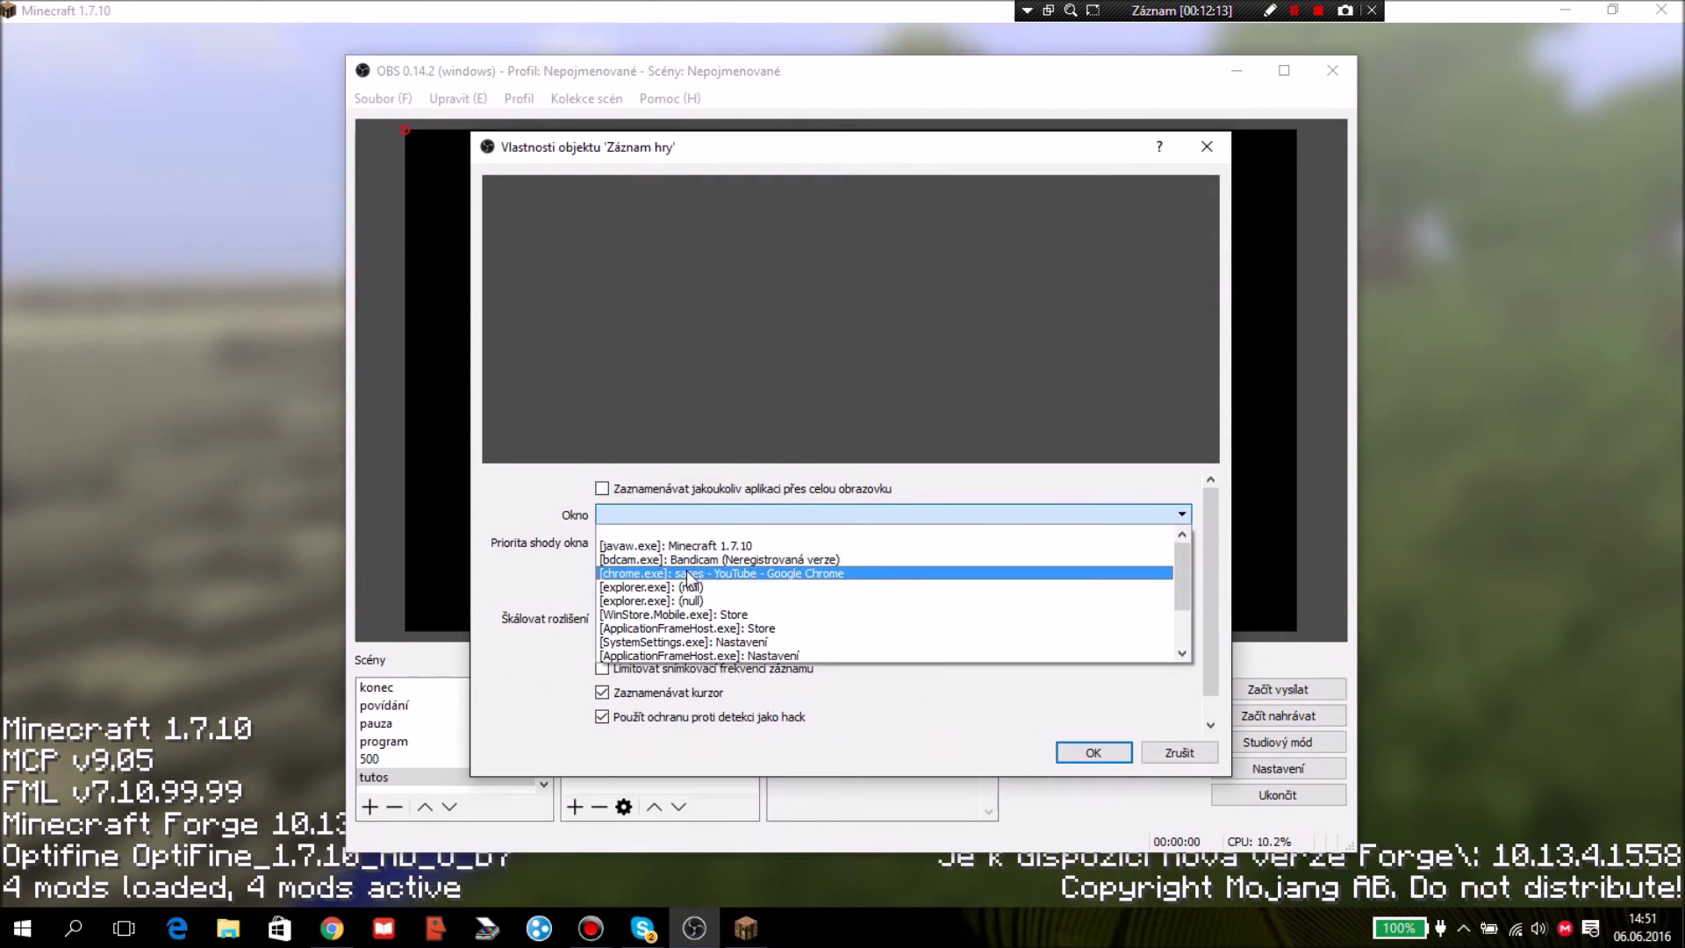
left_click(675, 545)
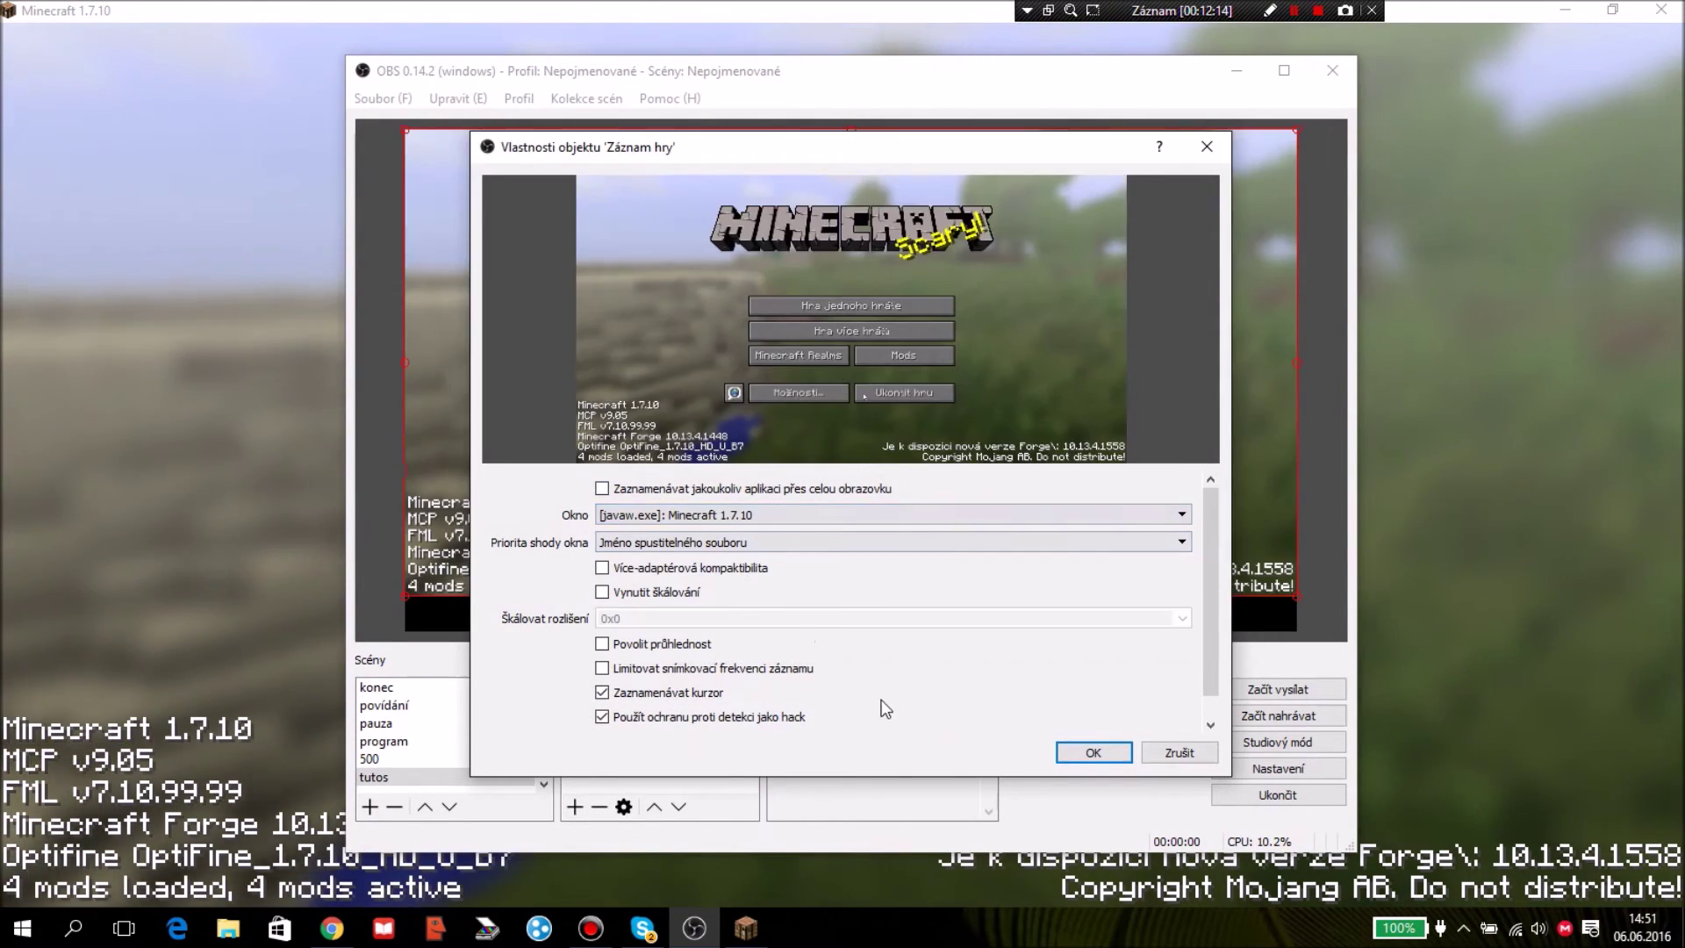
left_click(1094, 753)
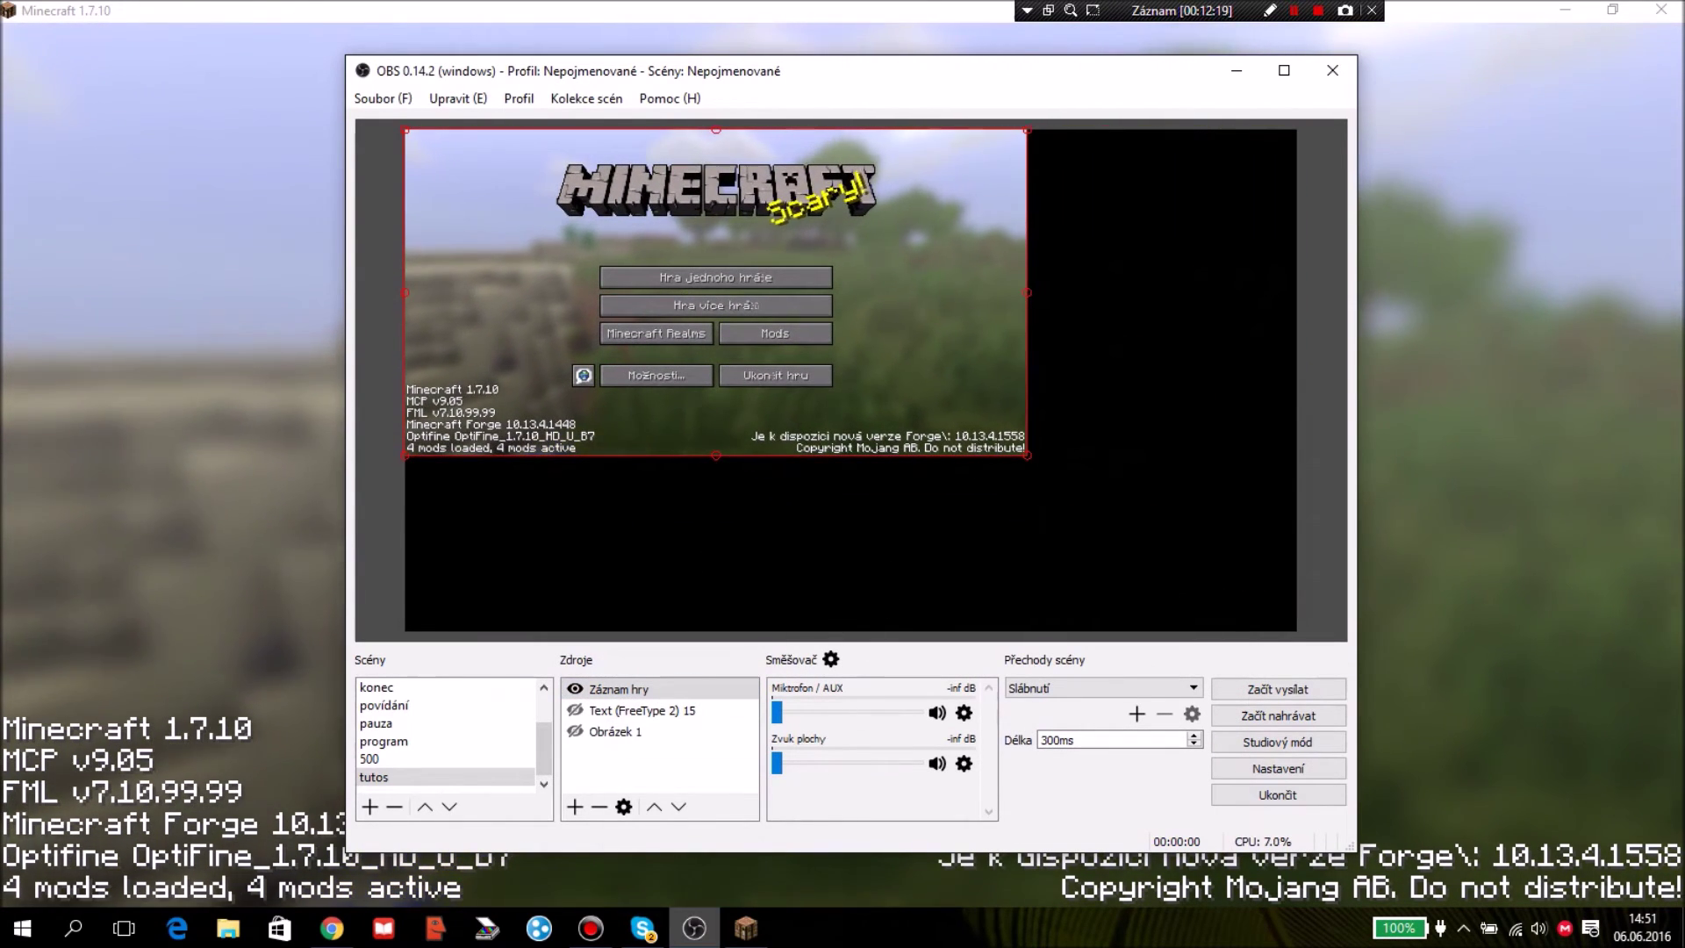
Make the Facebook text and the Obrázek 1 image visible again in the tutos scene
mouse_move(694, 928)
mouse_move(711, 840)
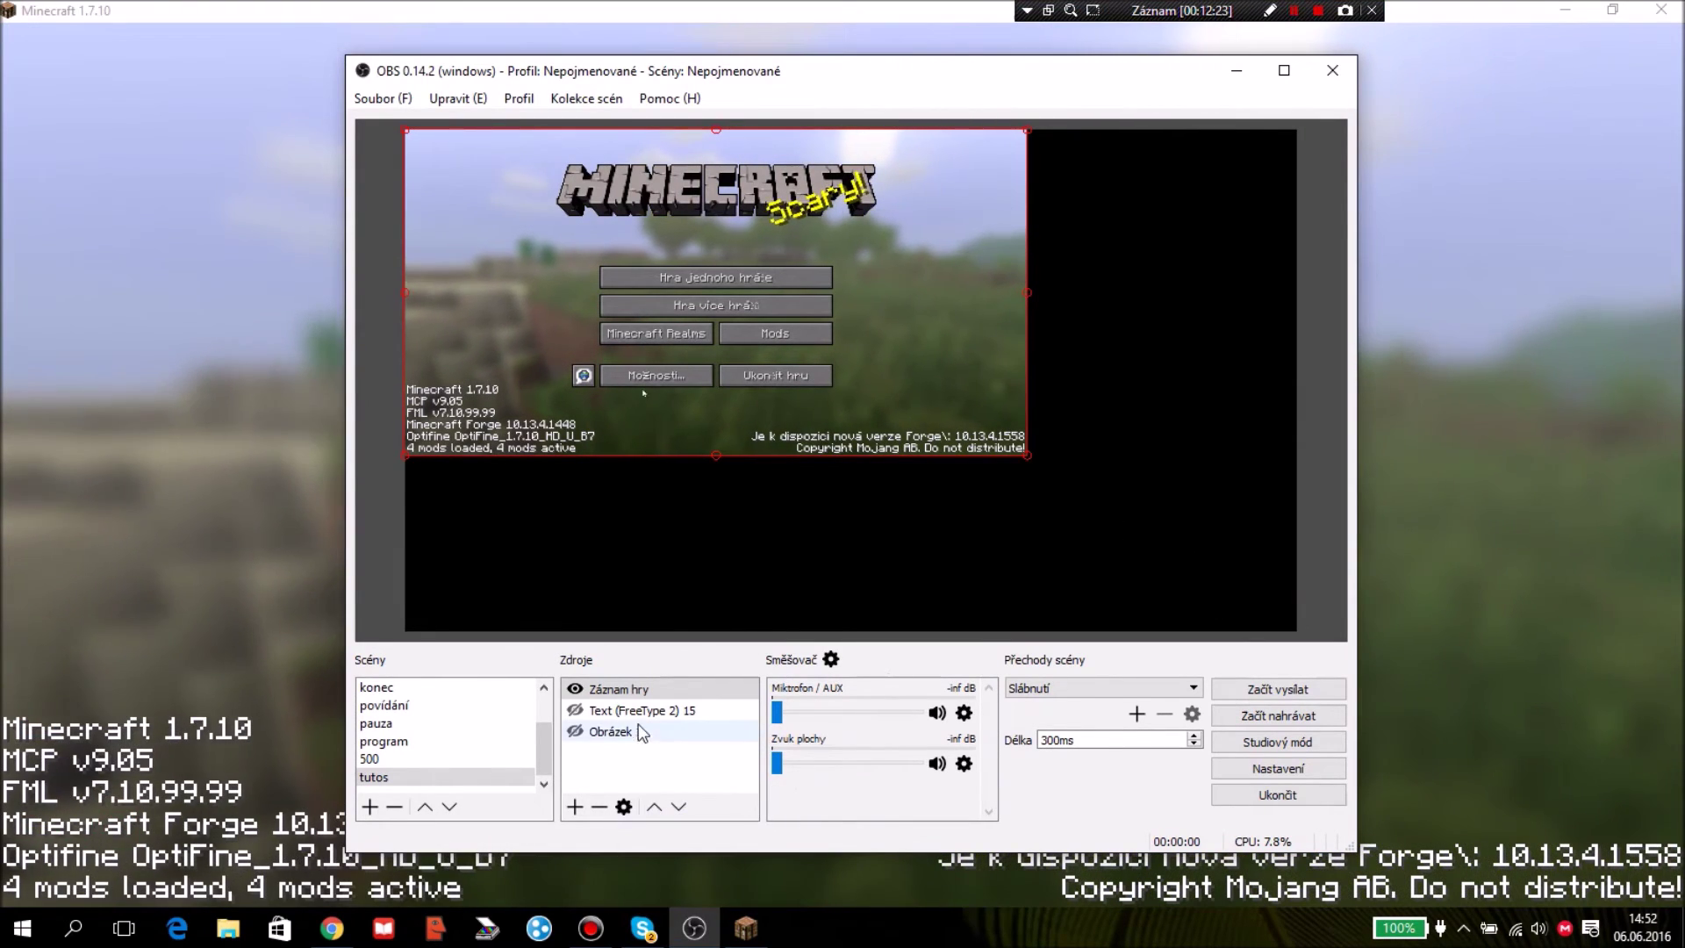
left_click(584, 696)
left_click(575, 710)
left_click(583, 733)
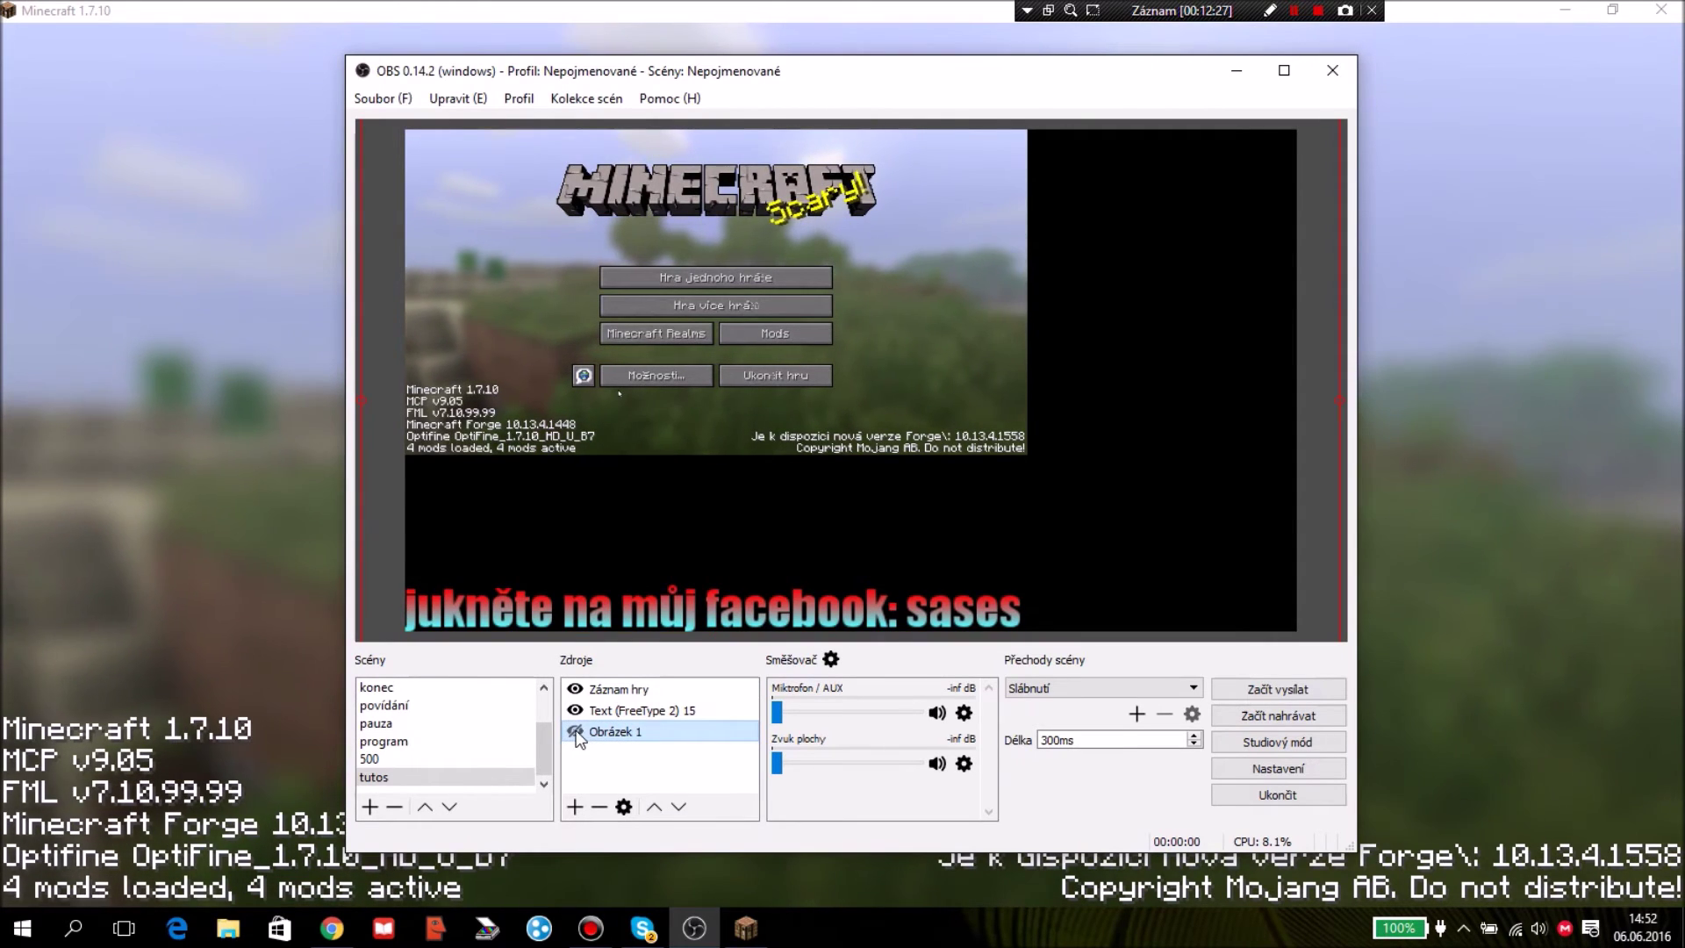
left_click(576, 732)
Resize the Minecraft game capture to about three quarters of the canvas width, keeping it in the canvas's top-left corner
left_click(992, 370)
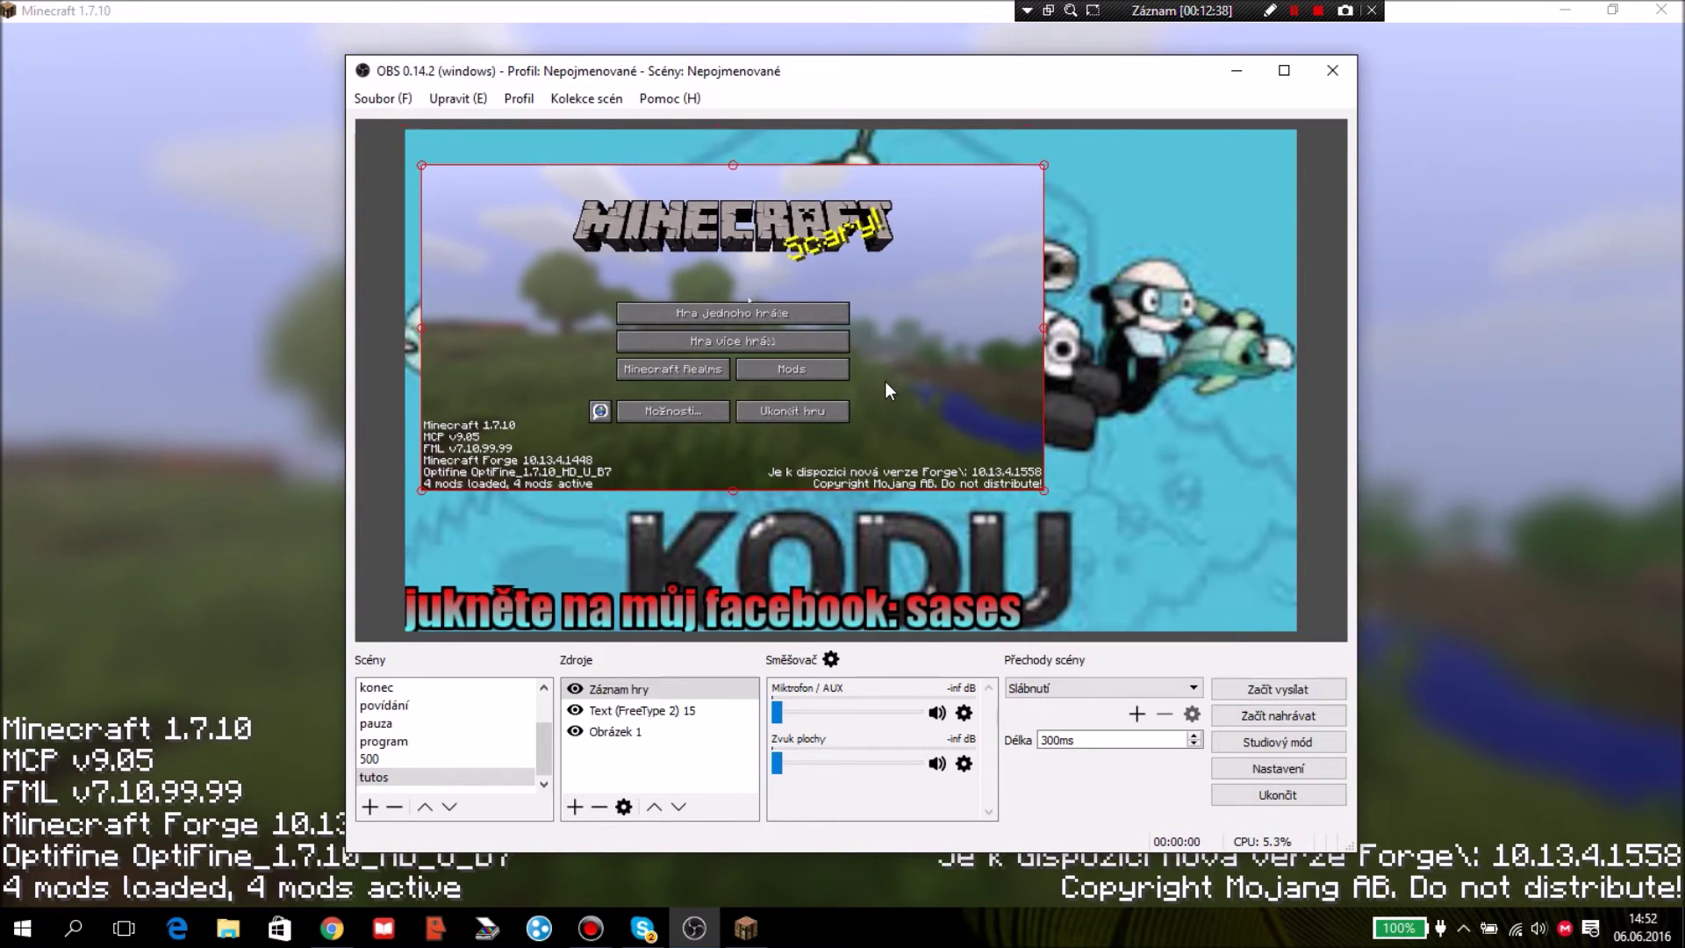
left_click_drag(1027, 456, 1136, 544)
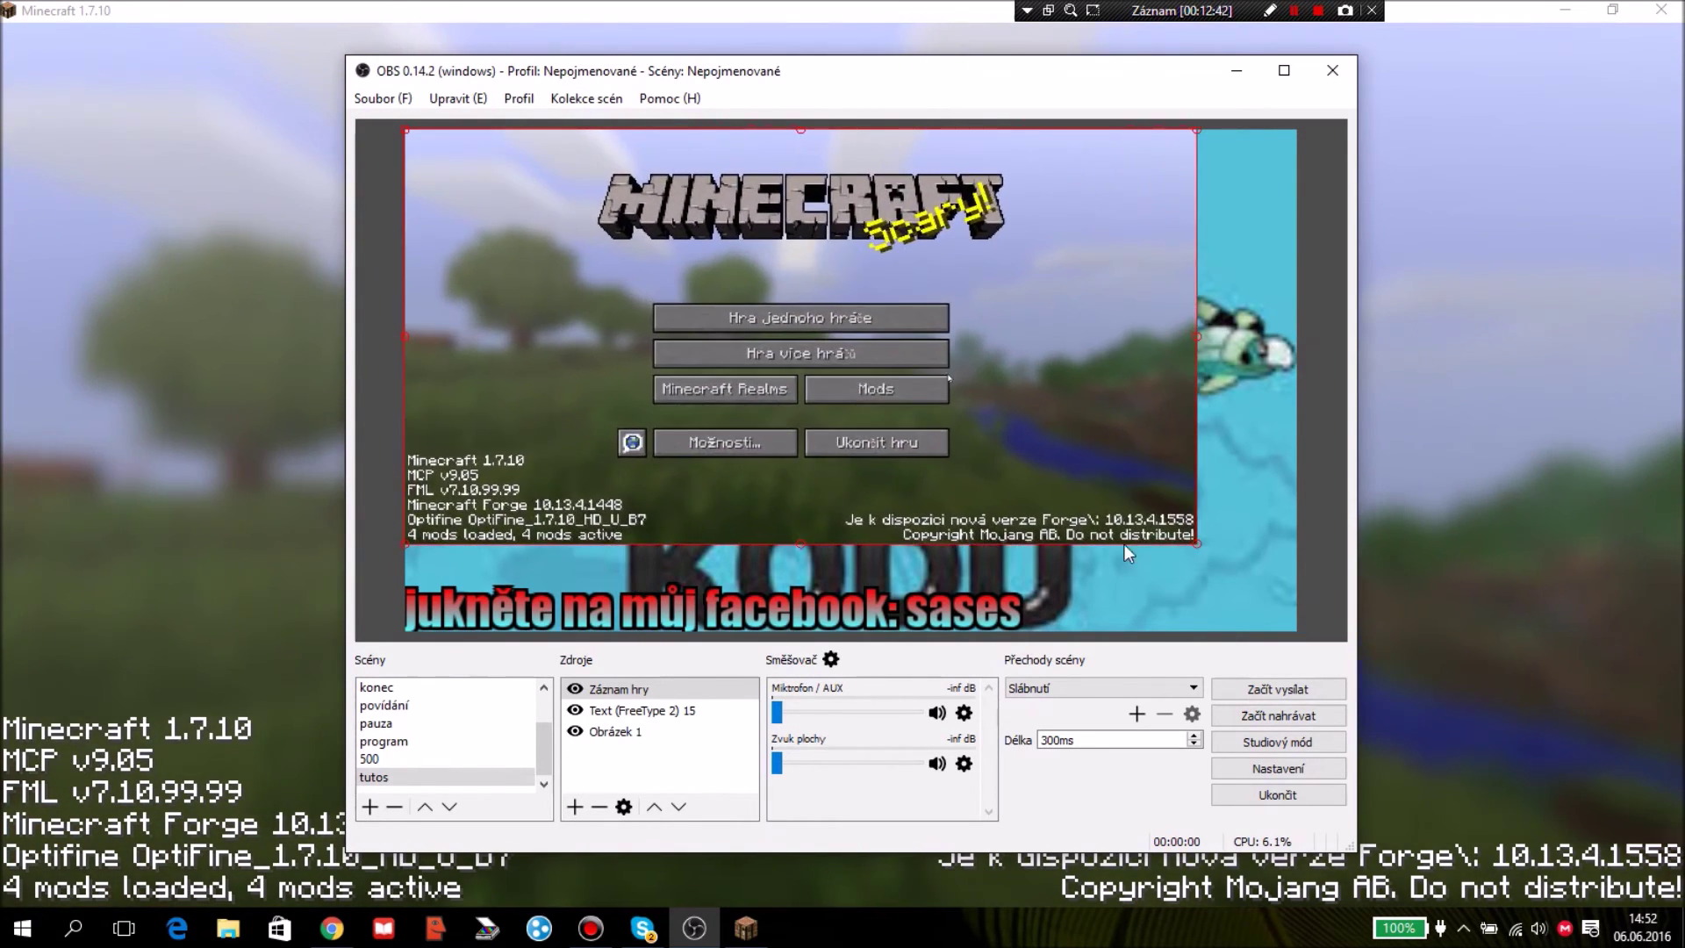
left_click_drag(992, 541, 661, 476)
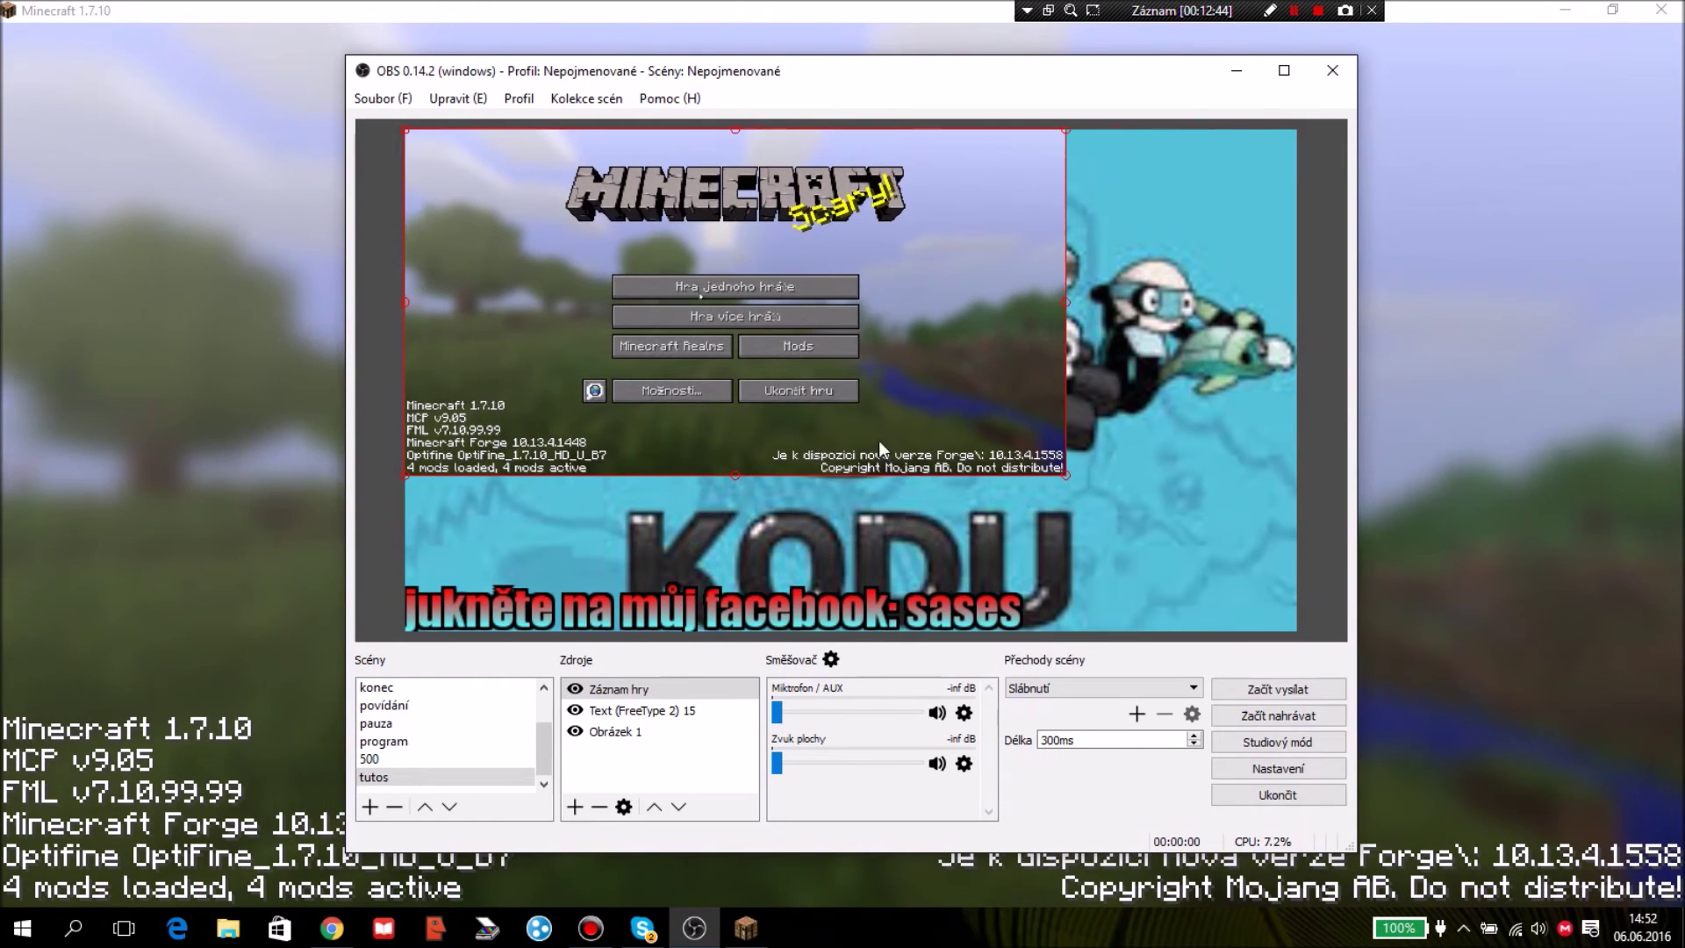
Switch to Chrome, reload the YouTube channel and open the "[livestream] minecraft flans mod a World of Tanks !!! /w fanoušci" stream page from the video manager
left_click(620, 779)
left_click(331, 929)
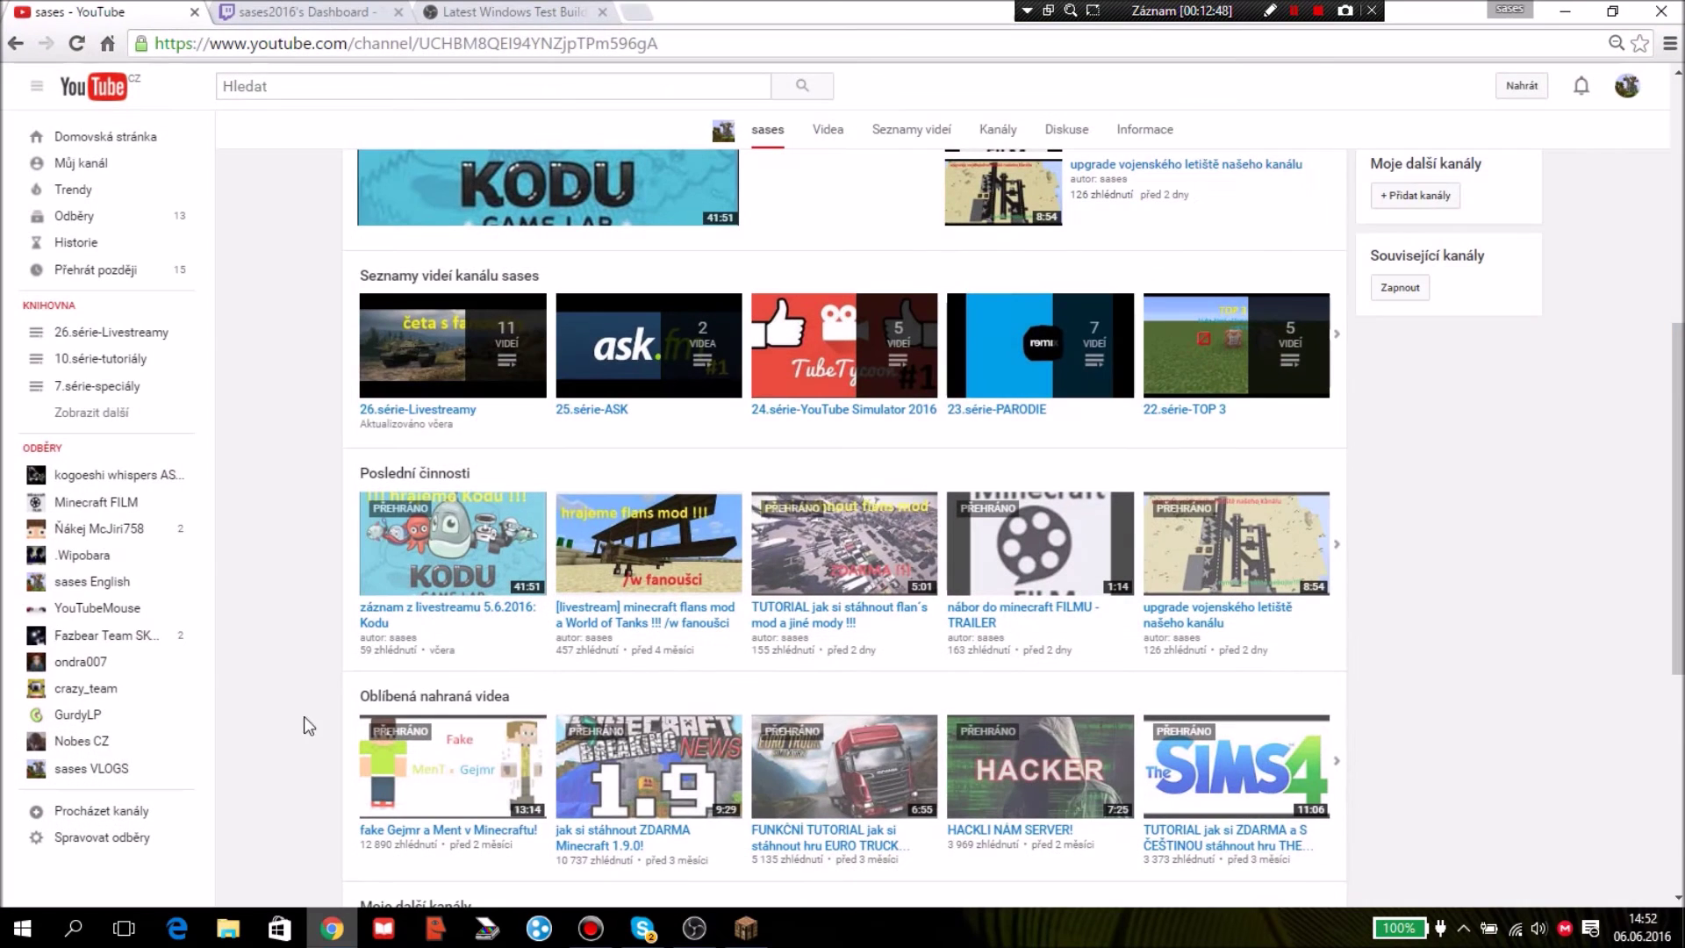
key("F5")
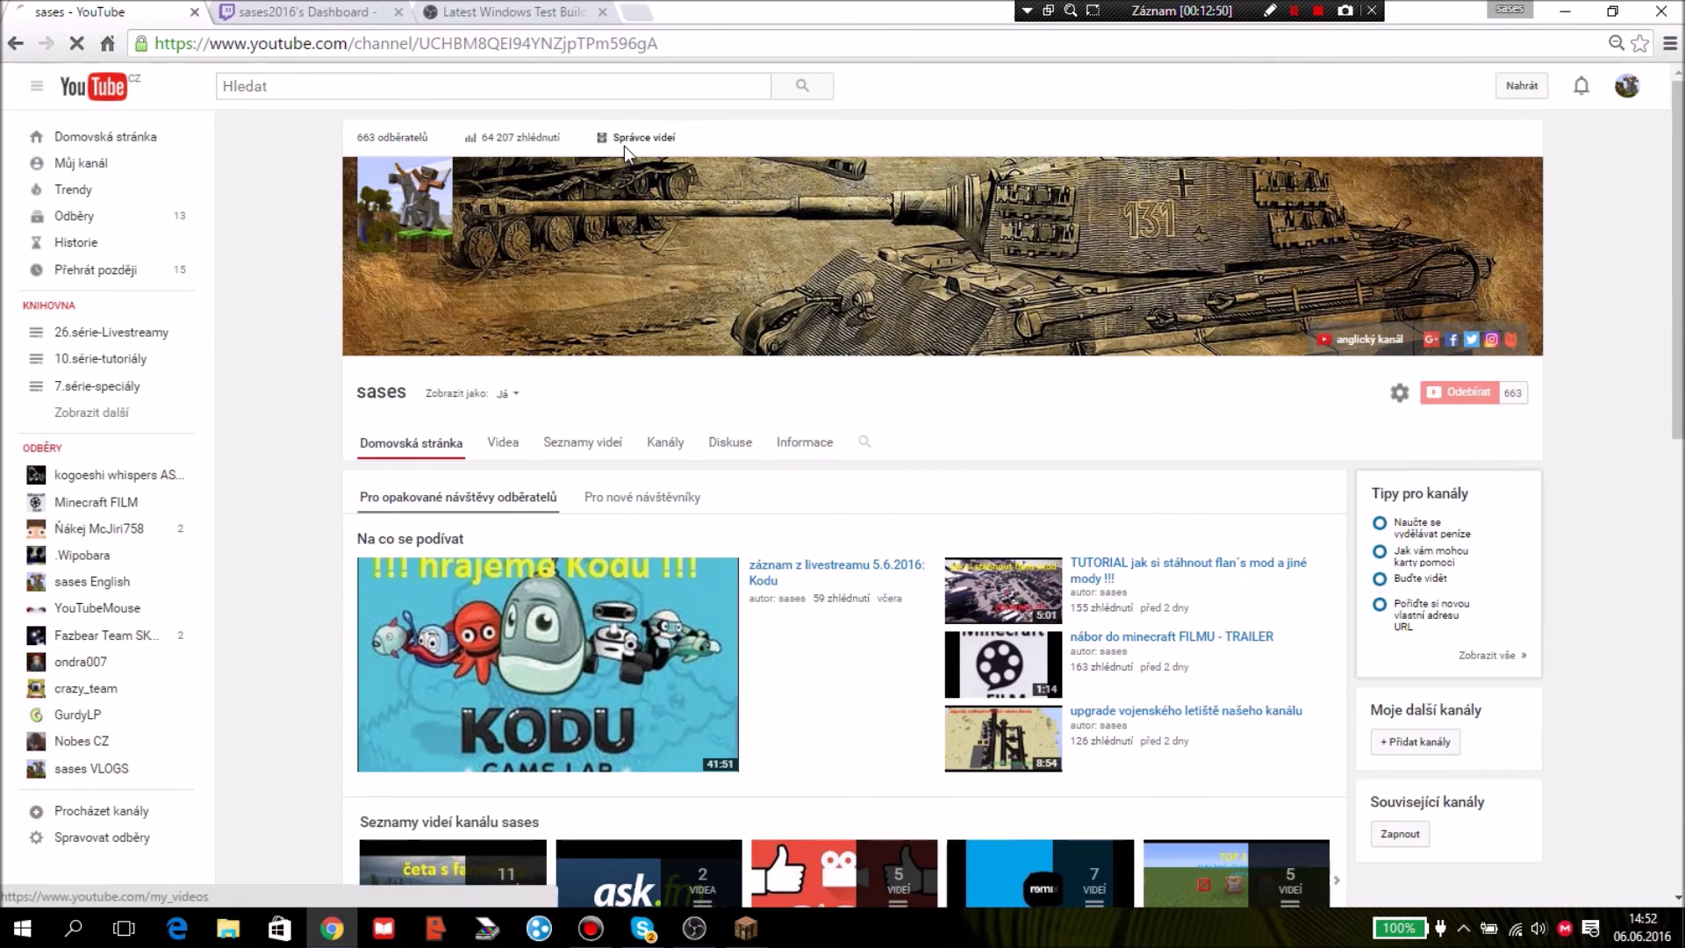
left_click(624, 141)
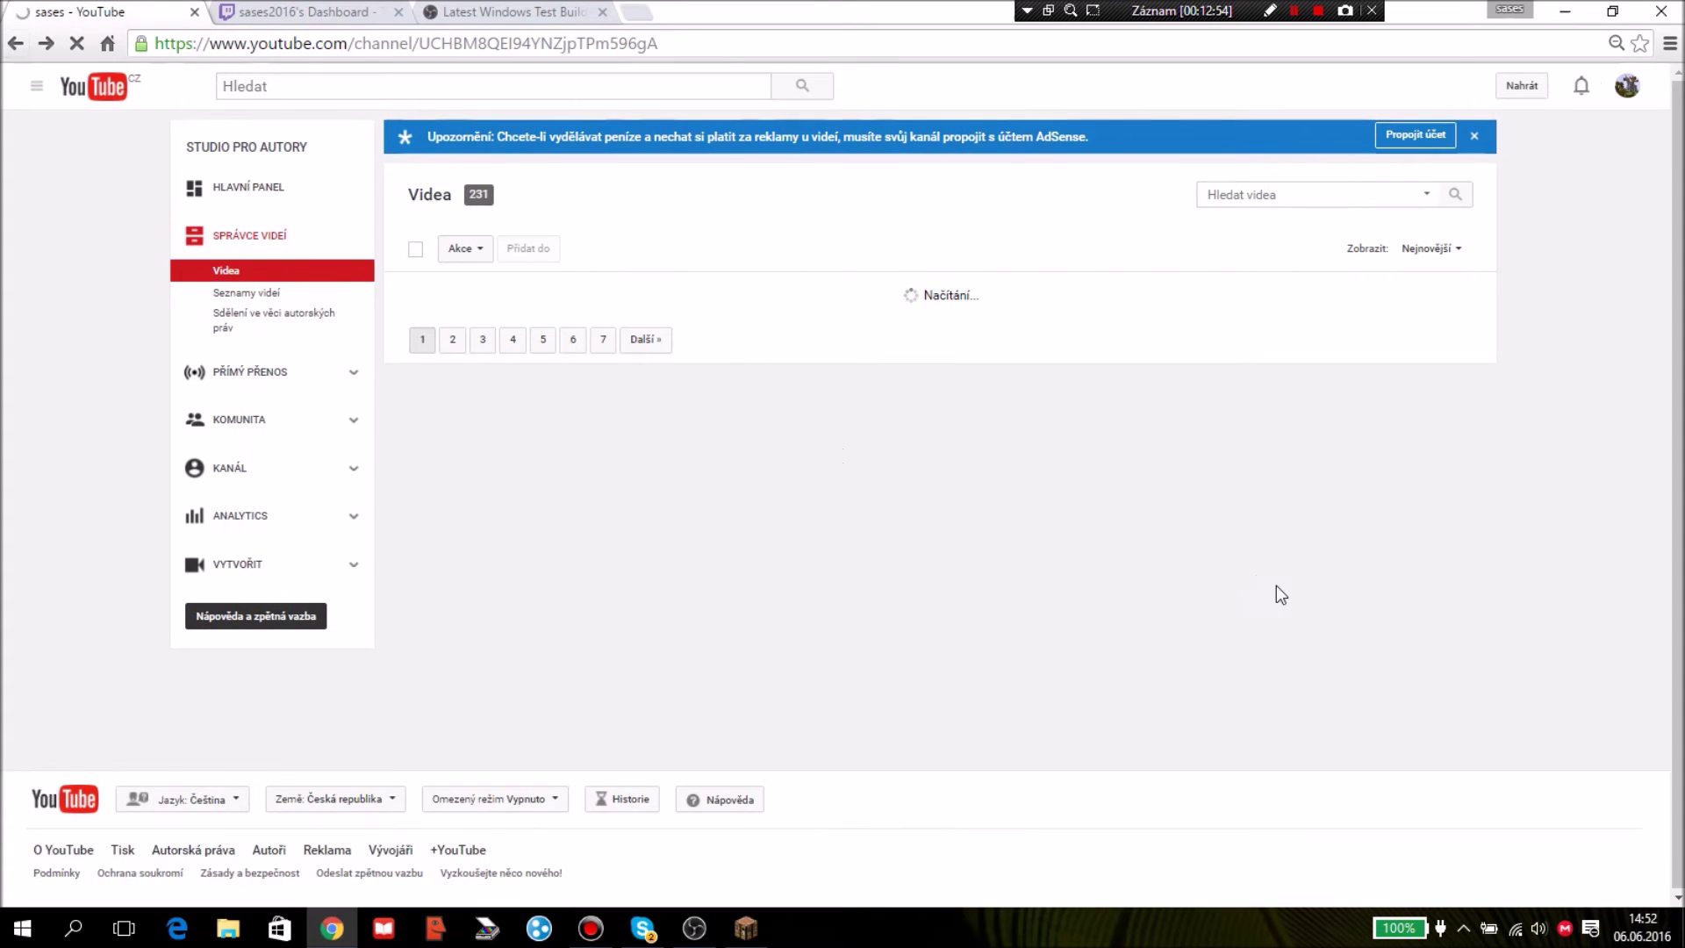
scroll(940, 532, "down", 10)
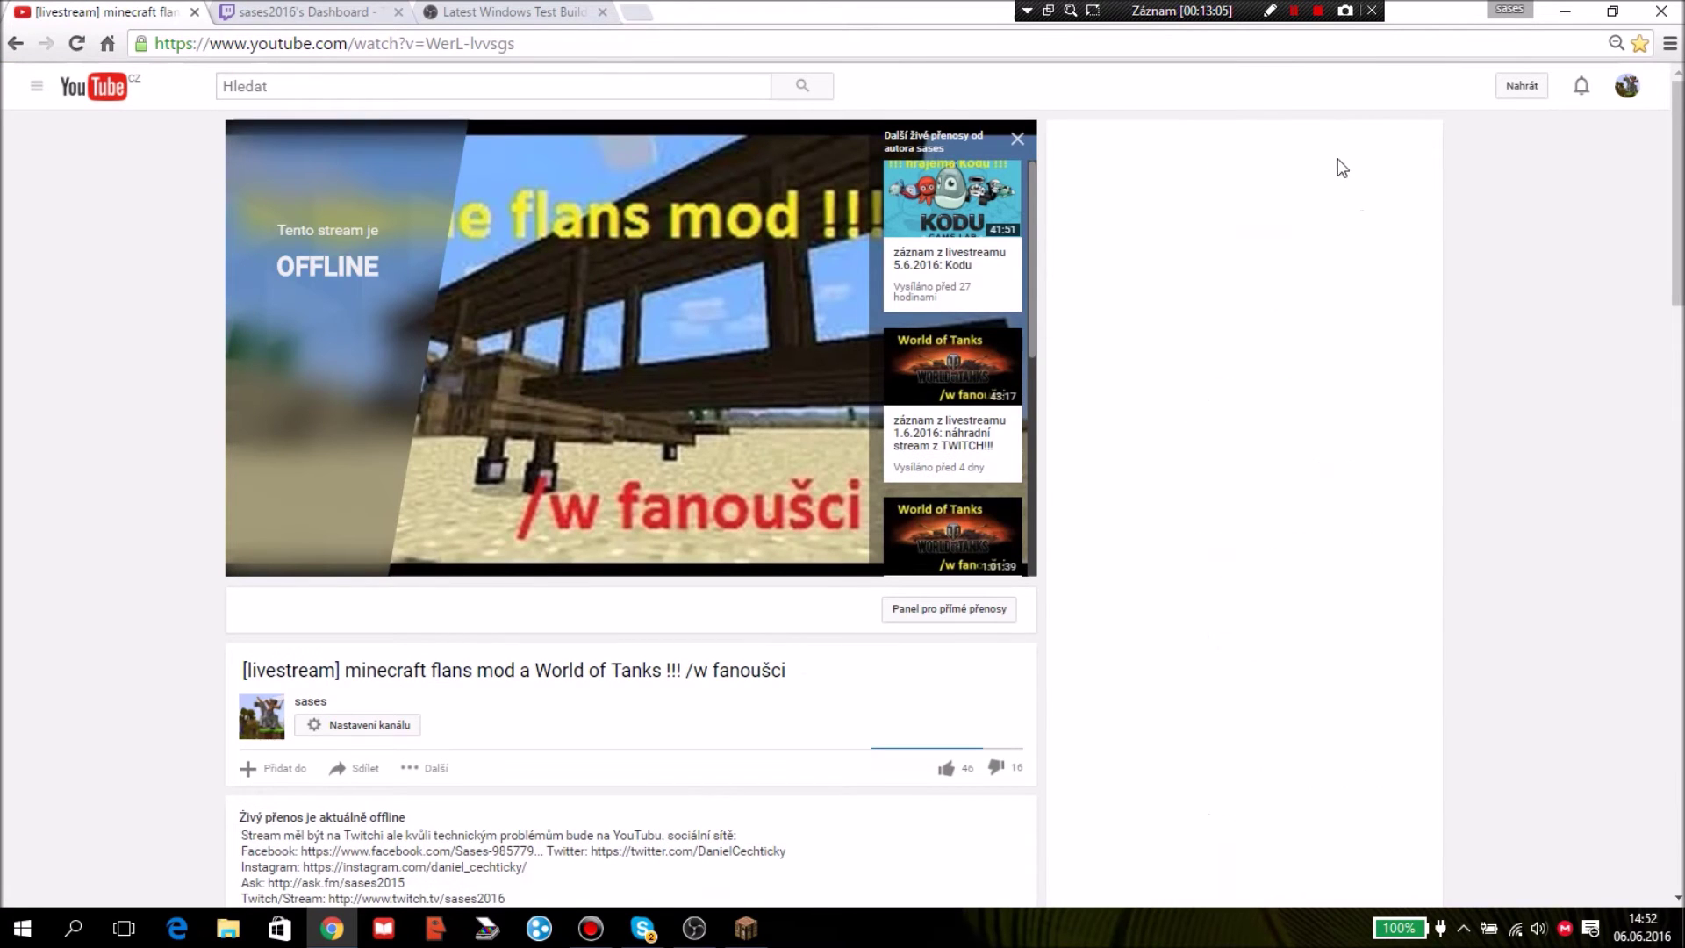
scroll(1358, 606, "down", 2)
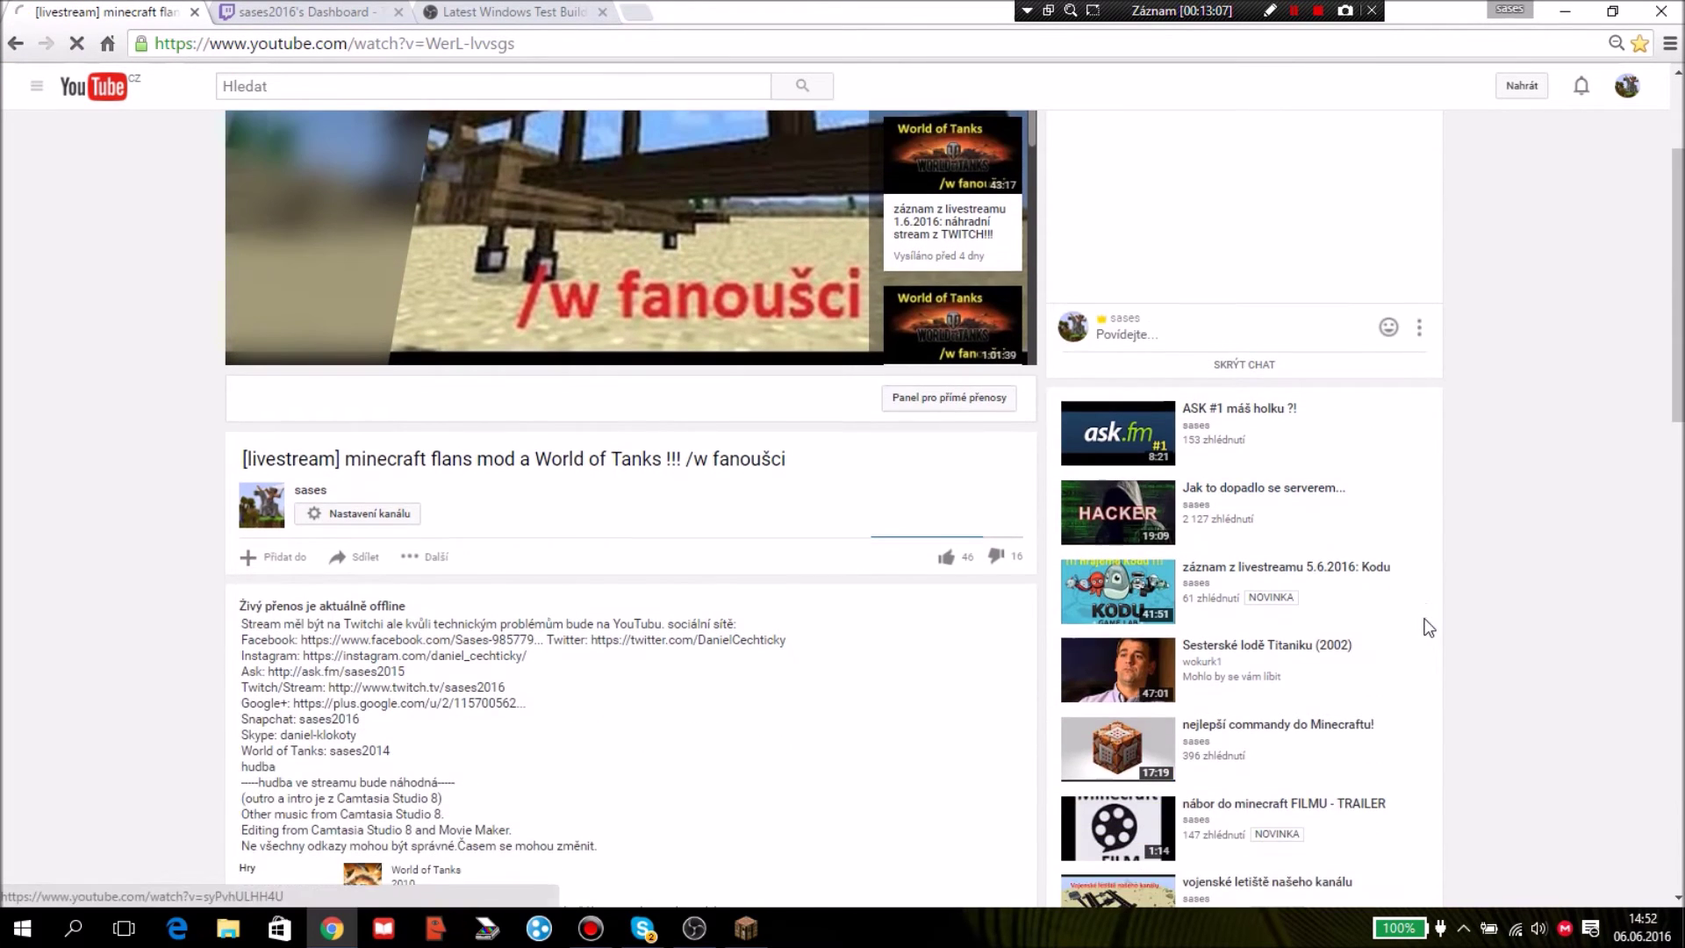
scroll(1426, 630, "up", 2)
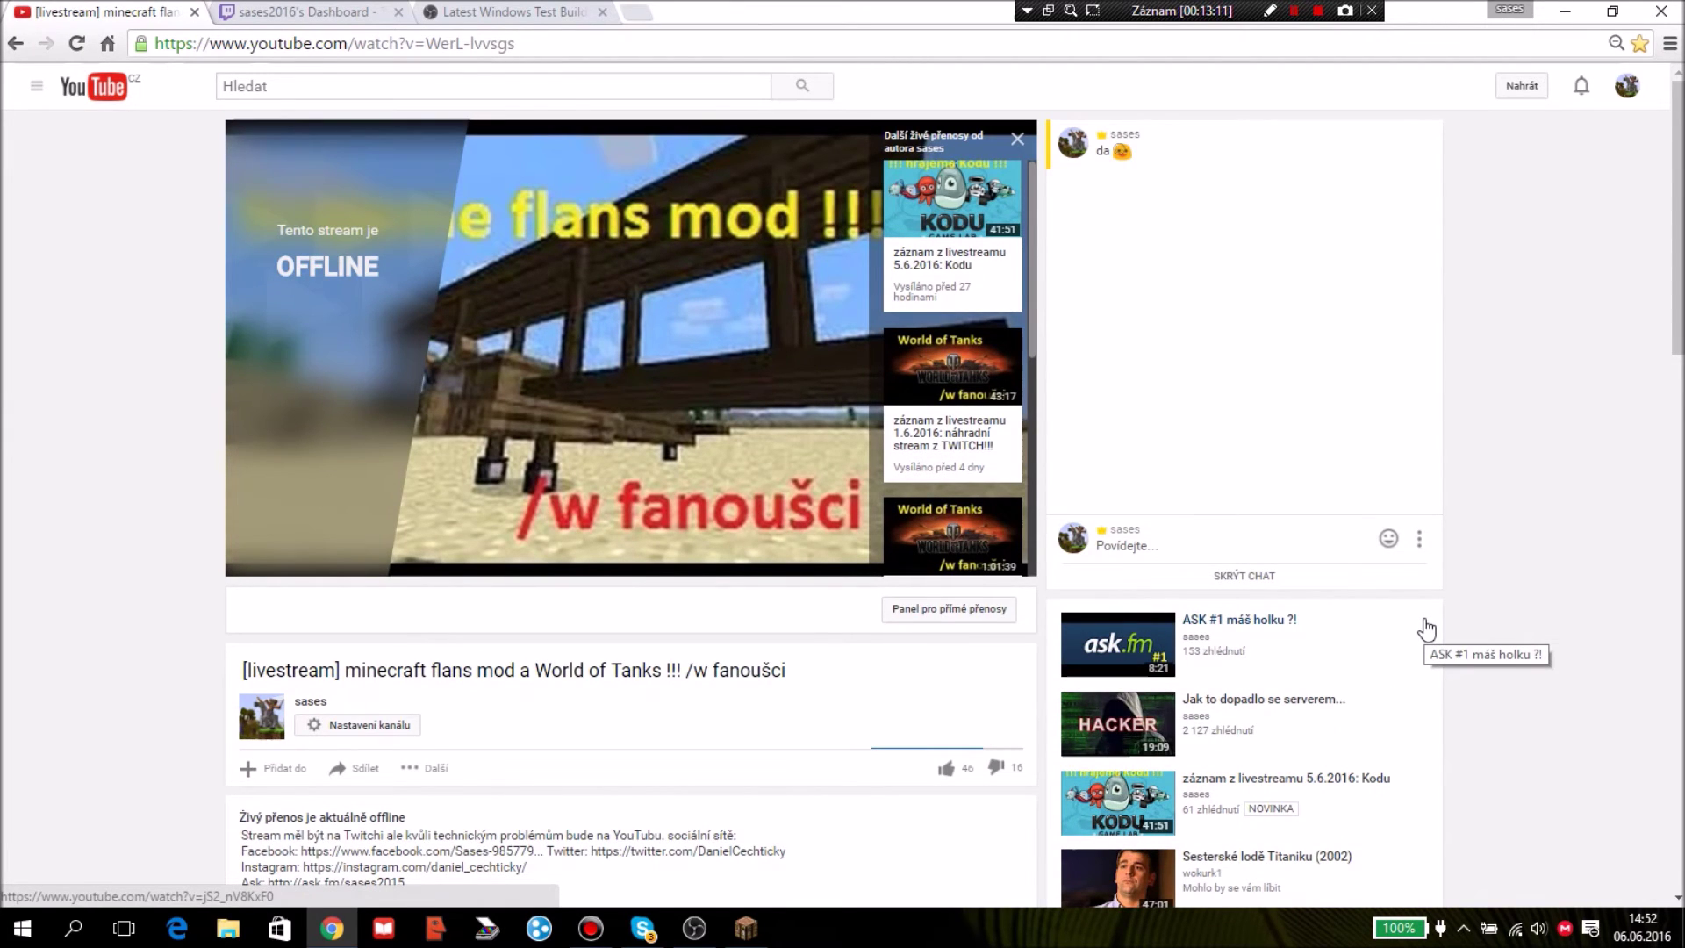
Open the stream's live chat in its own window, move it away from the screen corner and minimize the main browser window
left_click(1419, 541)
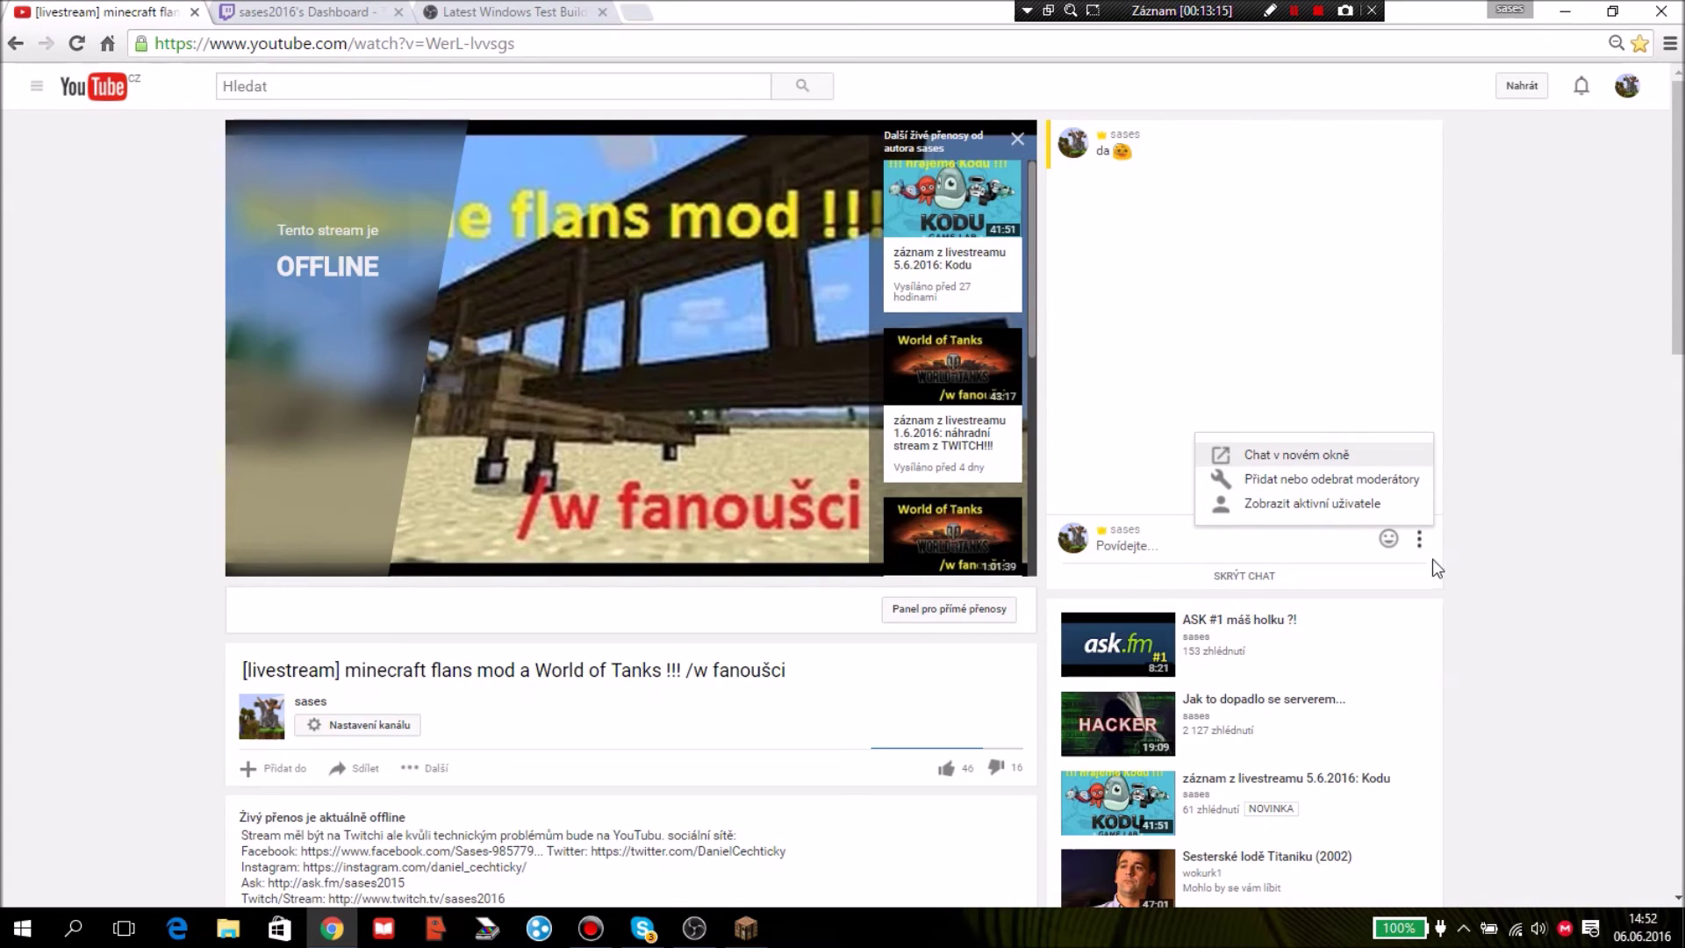
left_click(1248, 457)
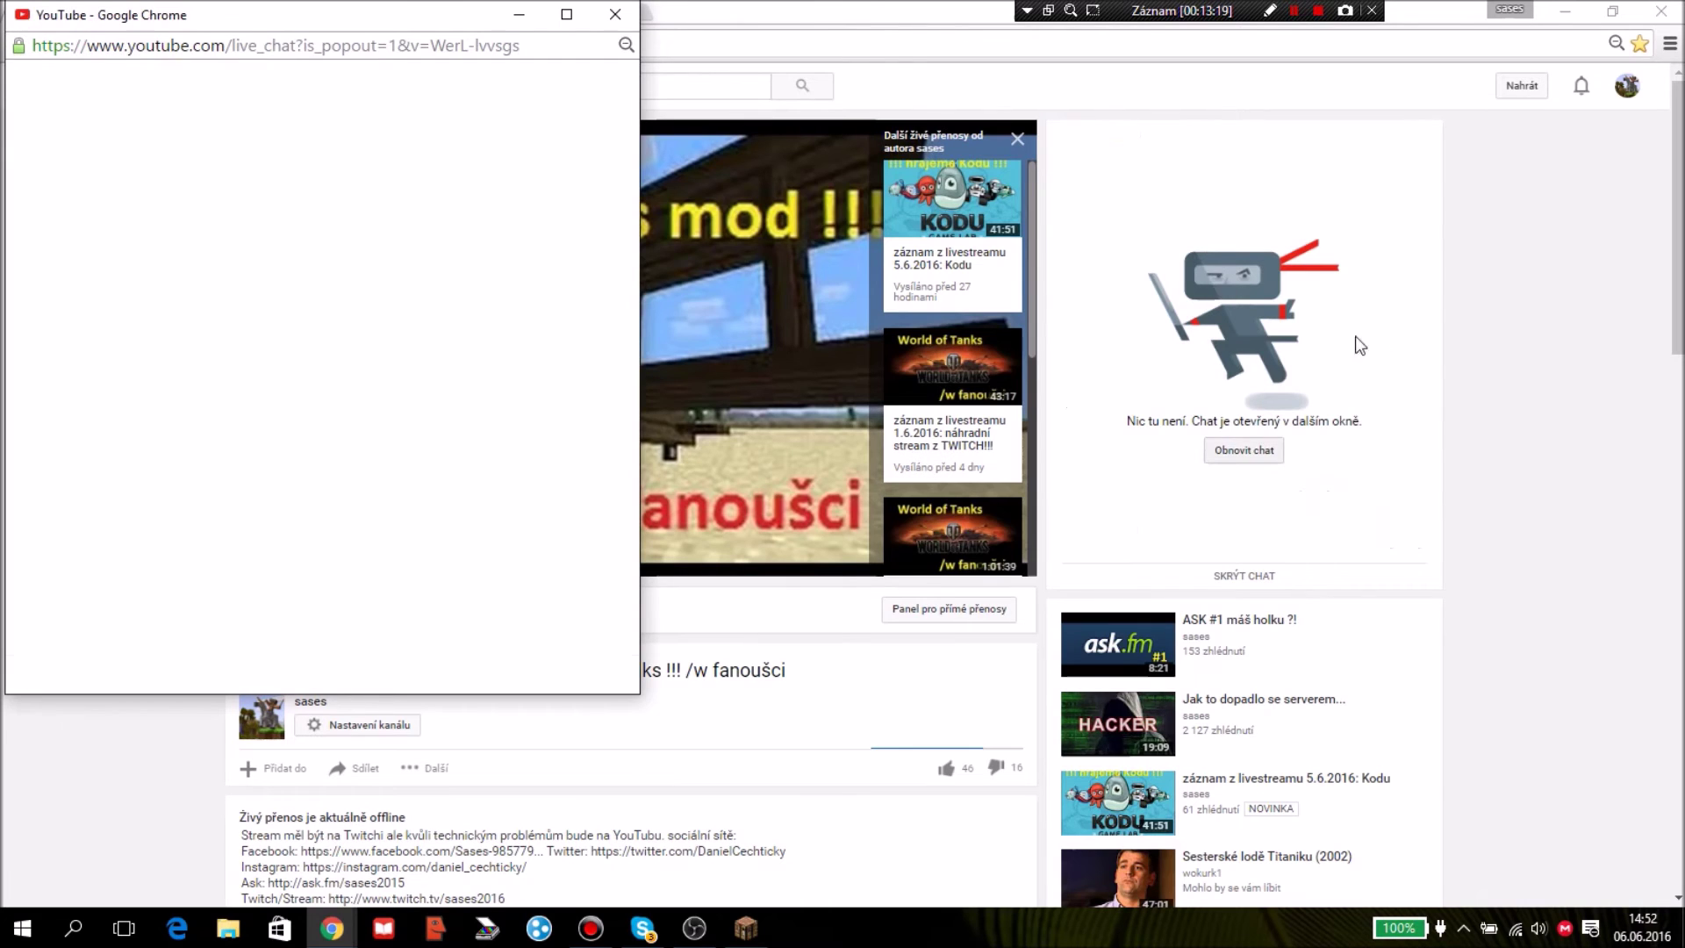
left_click_drag(286, 7, 430, 41)
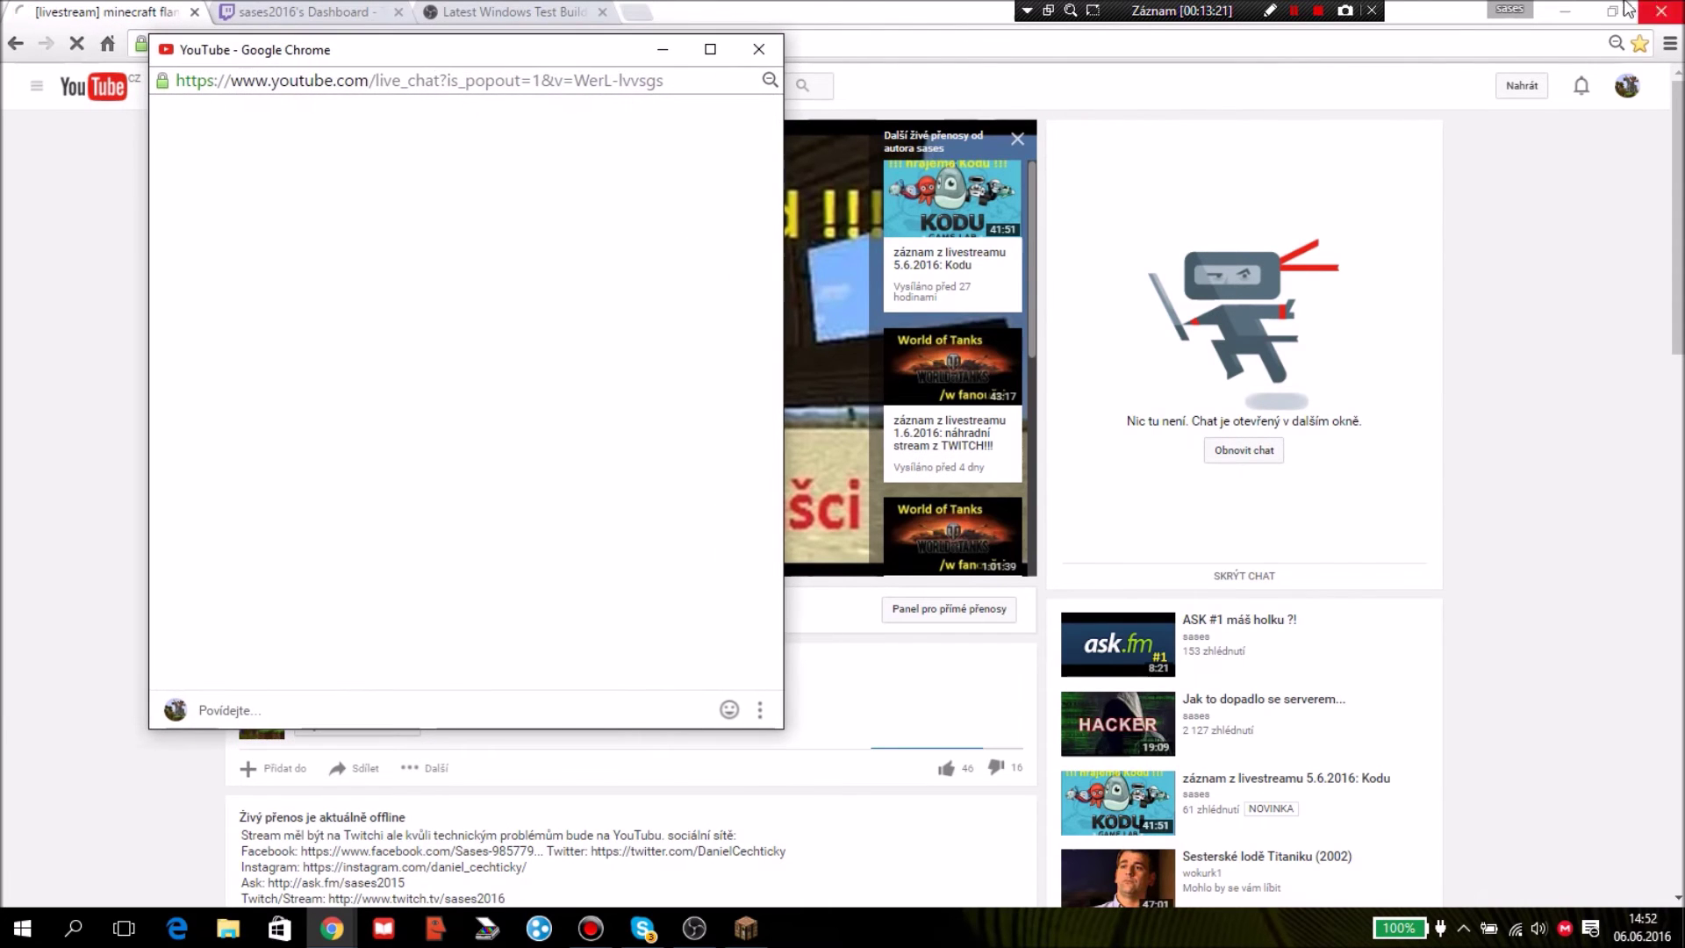
left_click(1571, 10)
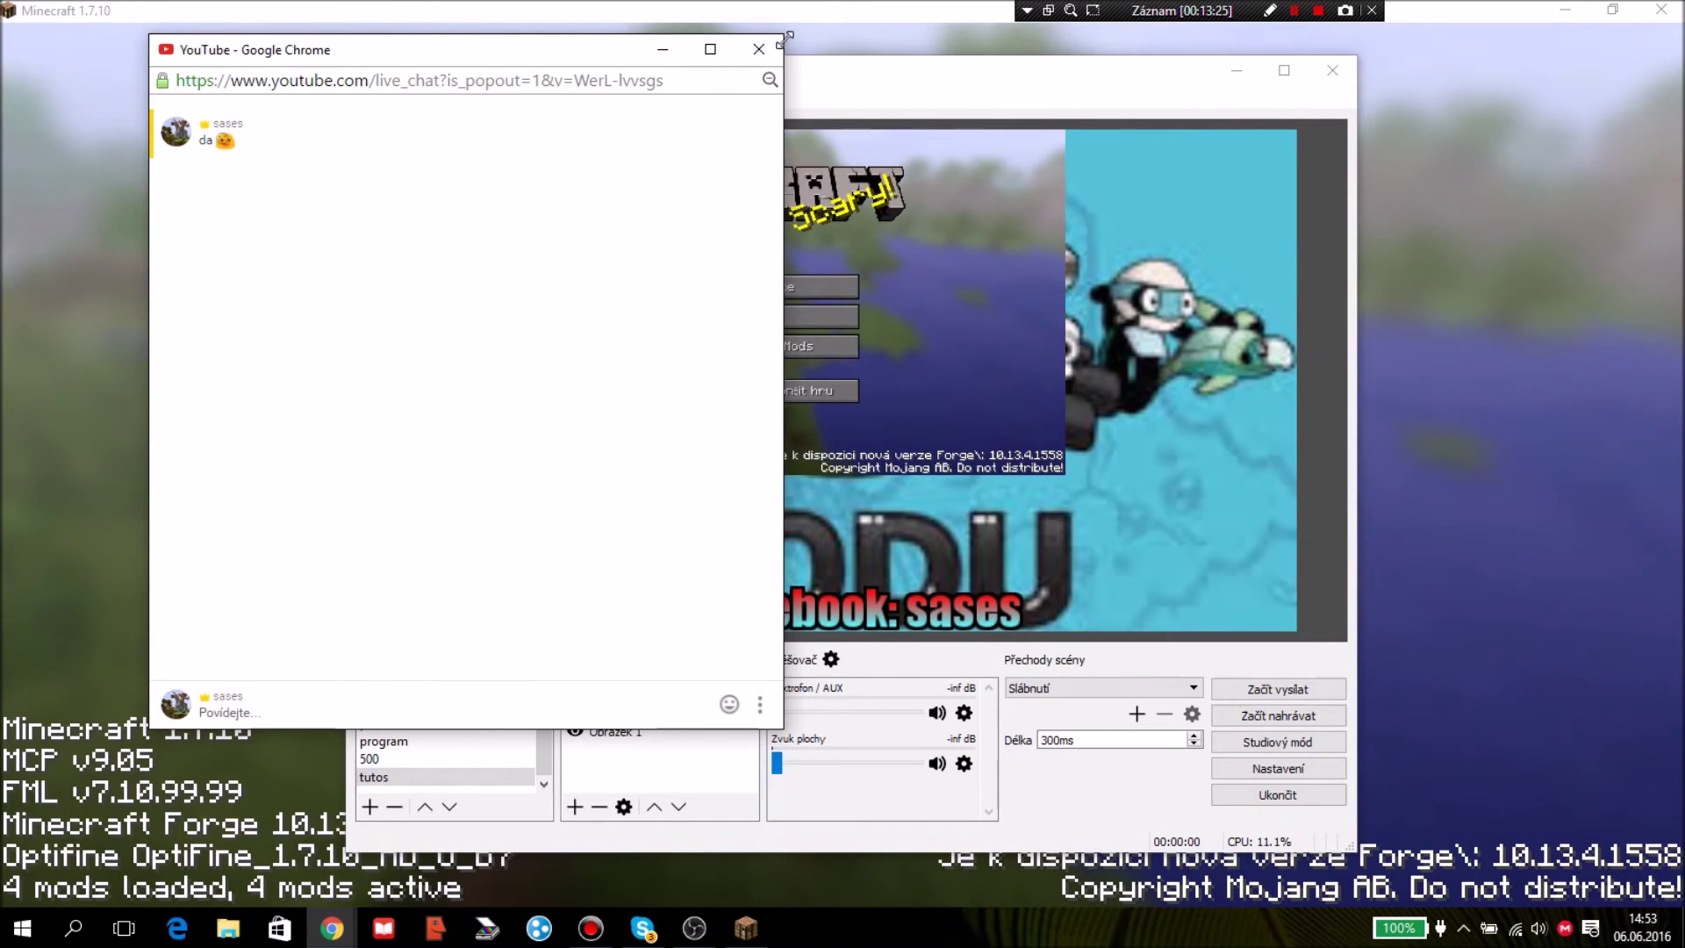
In OBS, add a new window capture source named Záznam okna 1 to the tutos scene, capturing [chrome.exe]: YouTube - Google Chrome
left_click(885, 551)
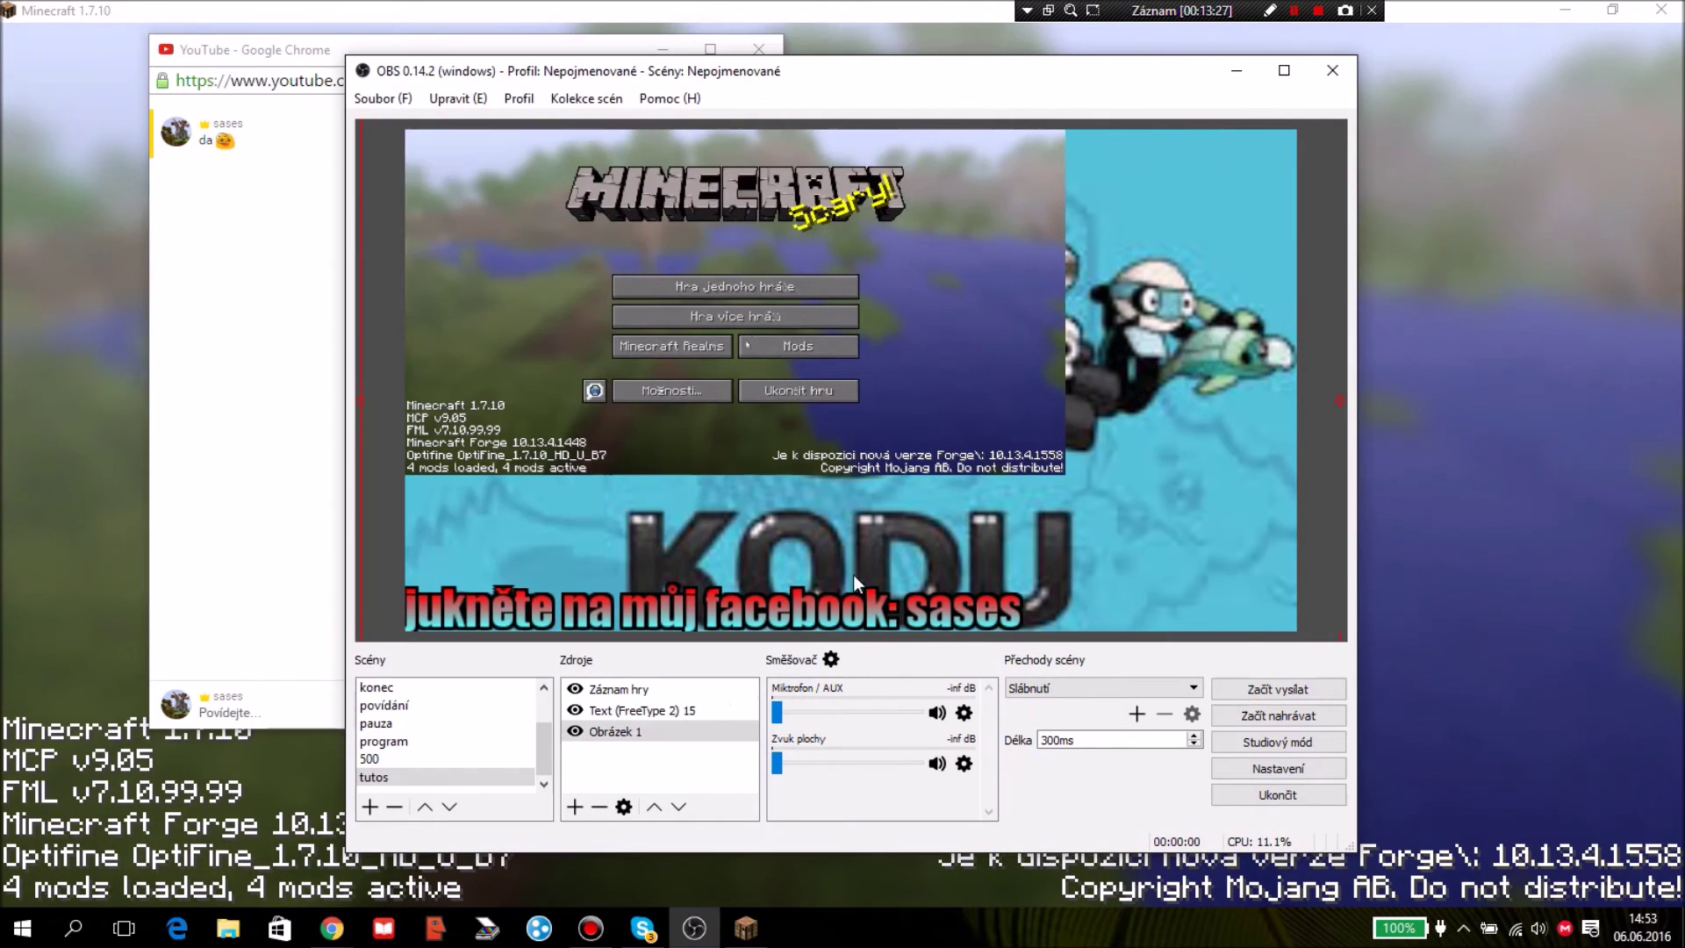
right_click(660, 752)
mouse_move(679, 767)
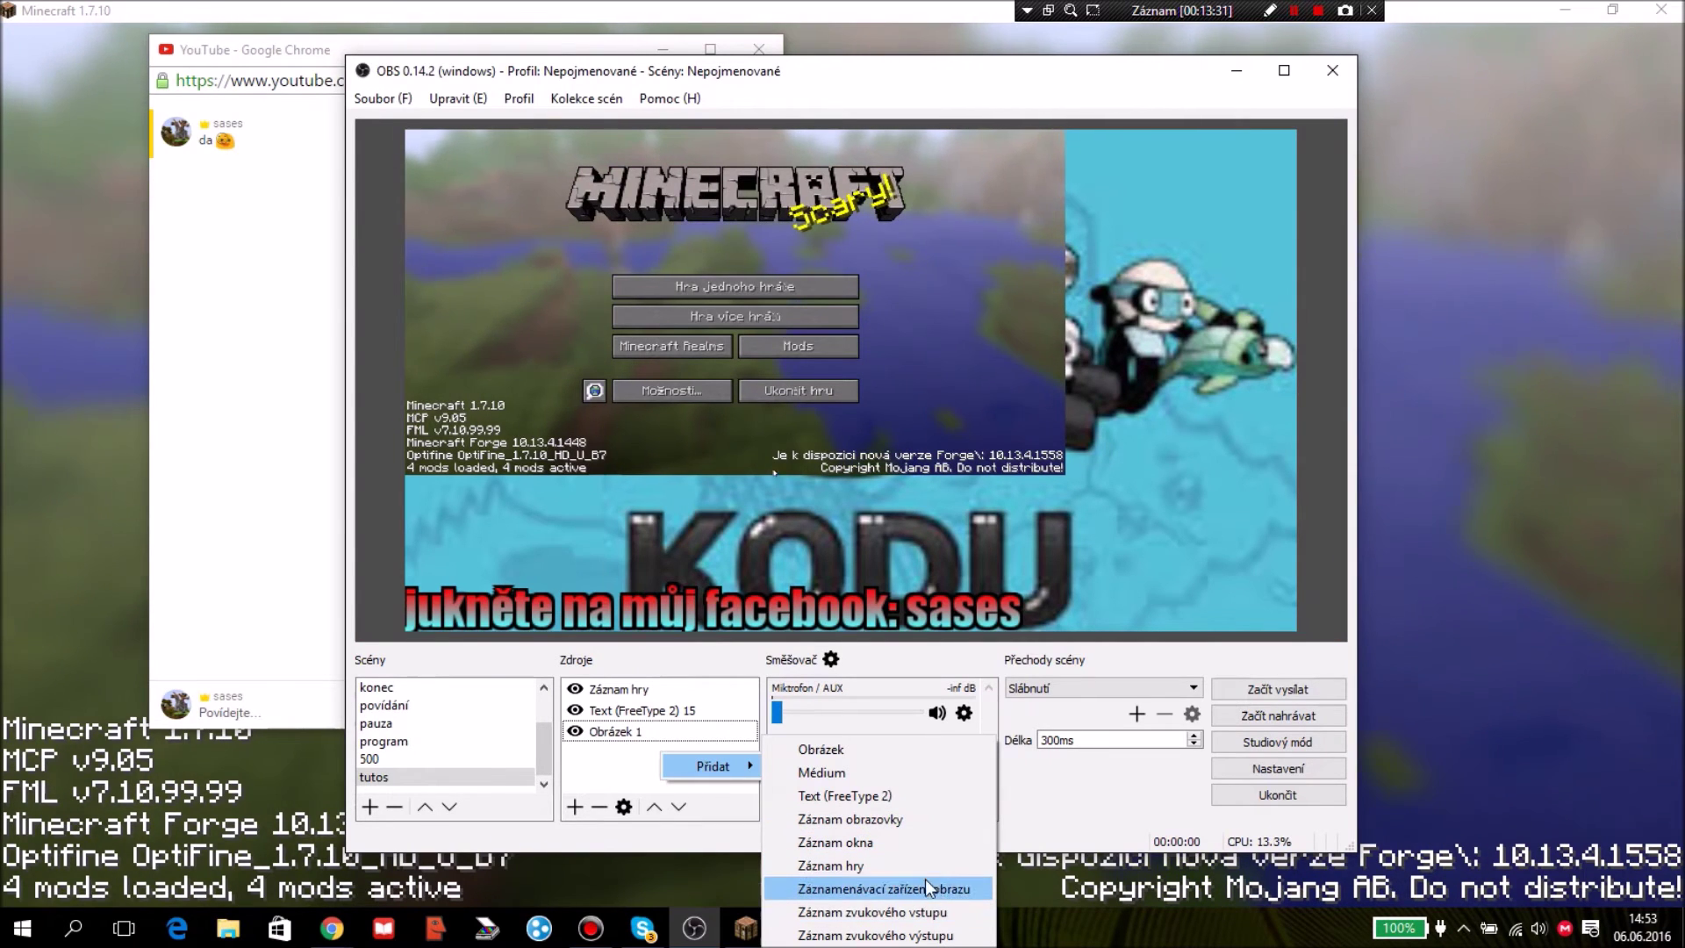
left_click(908, 835)
left_click(867, 608)
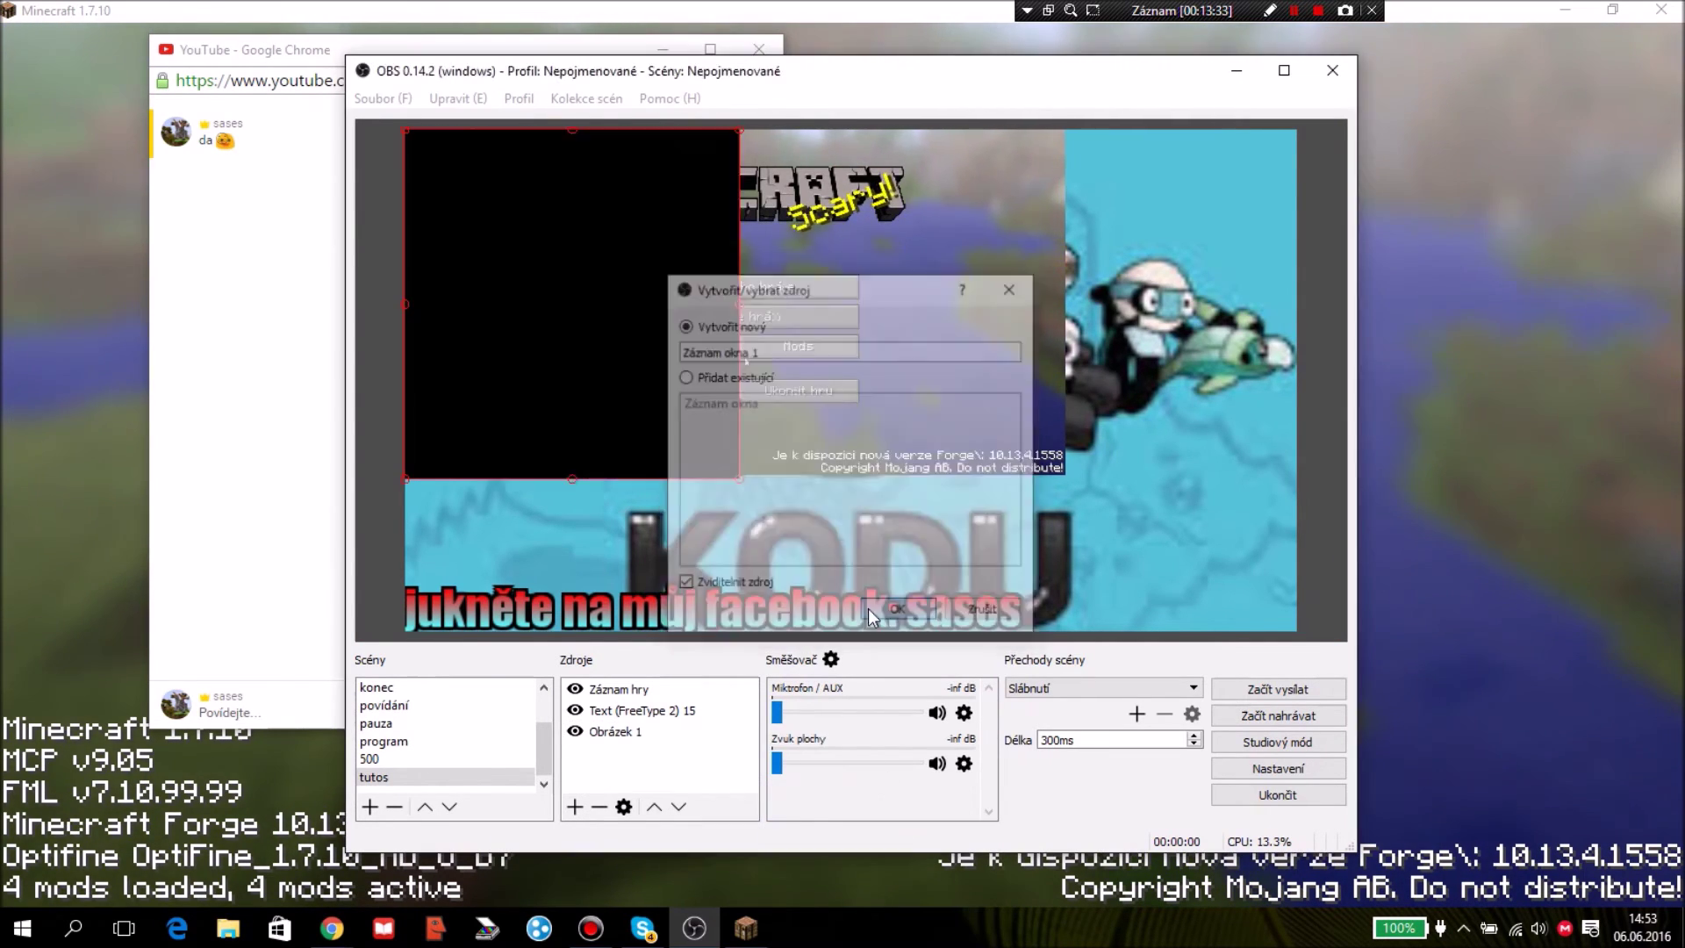
left_click(711, 597)
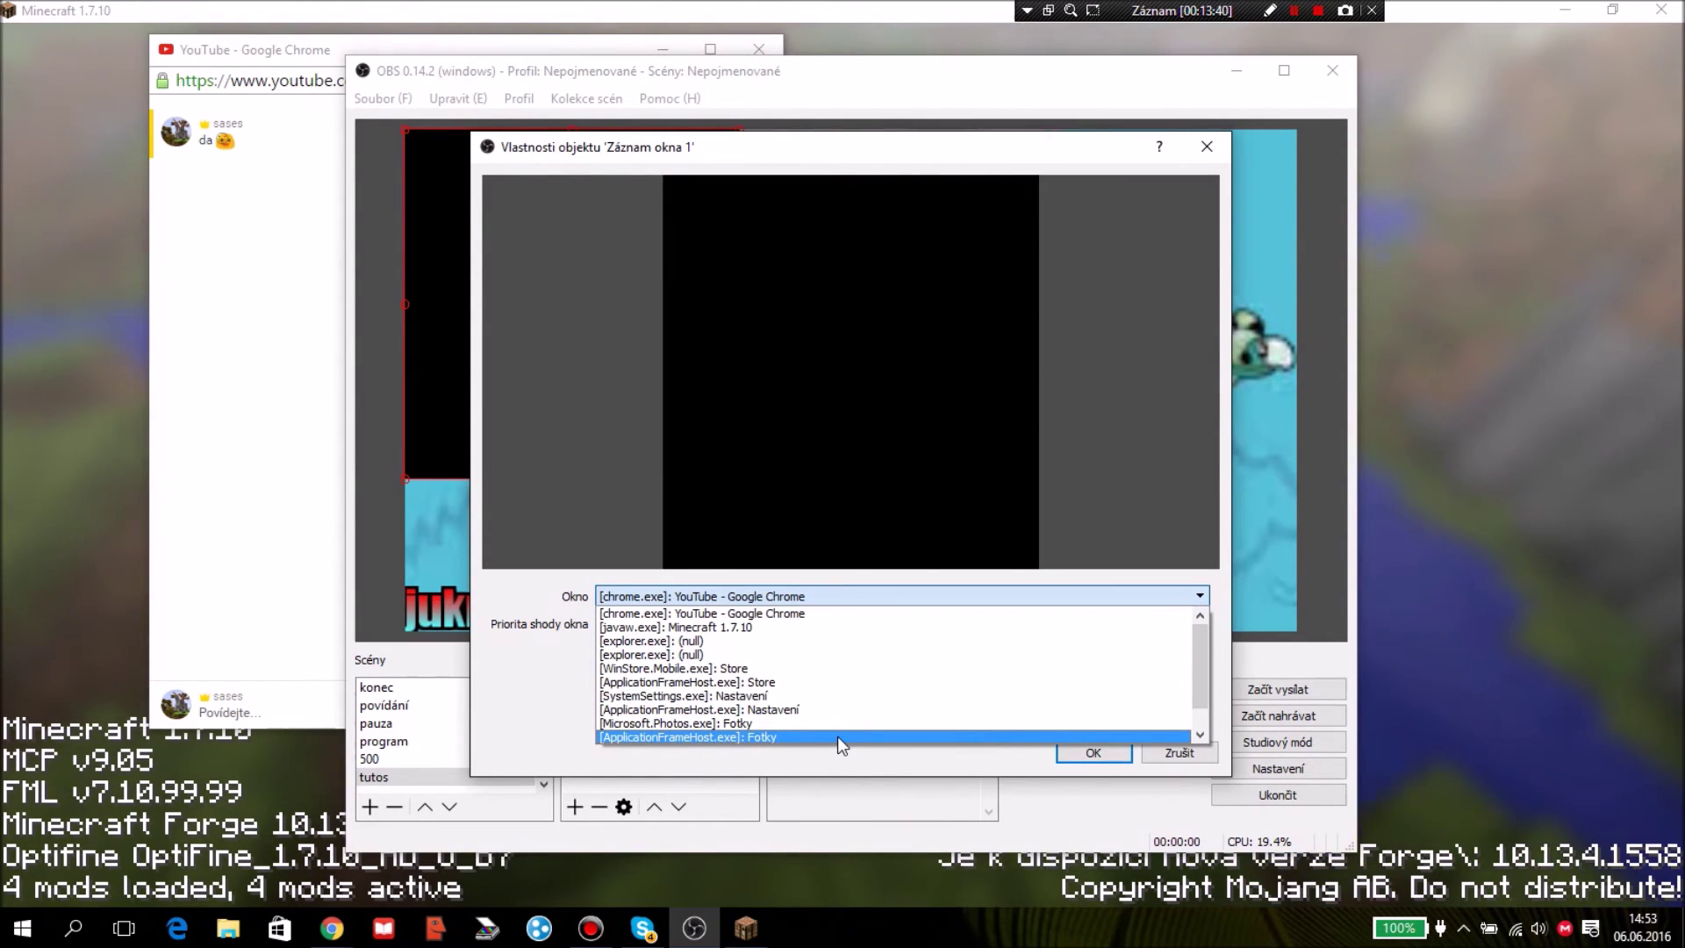
left_click(840, 615)
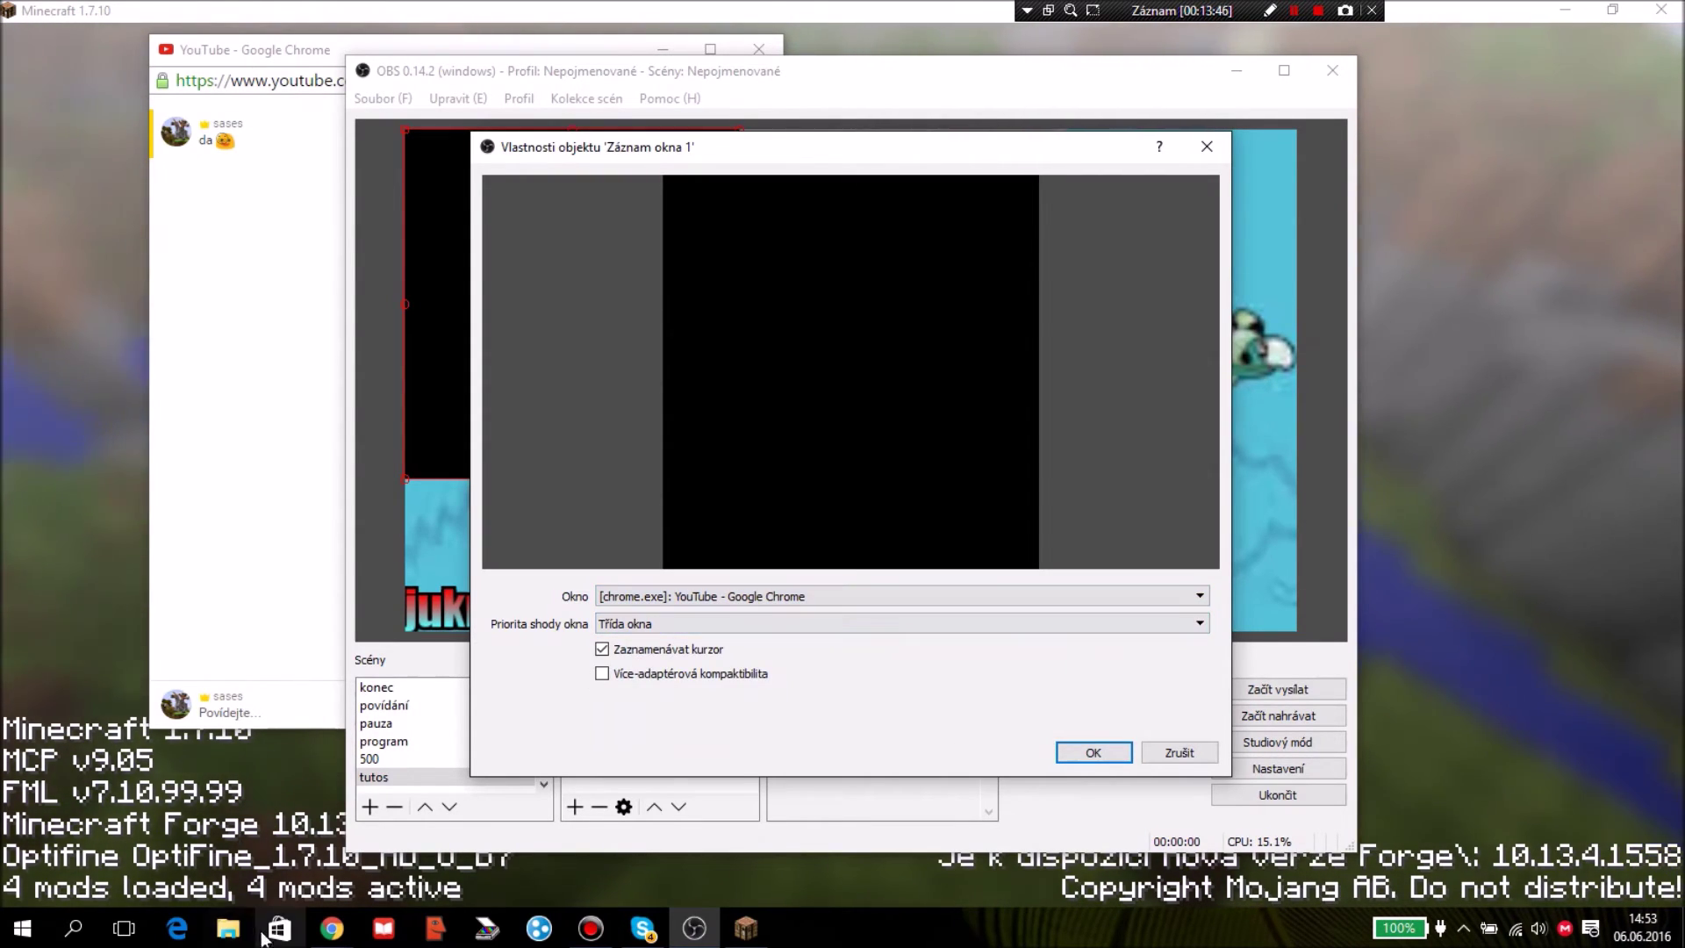
Move the YouTube chat window partly off the screen's left edge, and recheck the window choice in the Záznam okna 1 properties
mouse_move(331, 928)
left_click(448, 833)
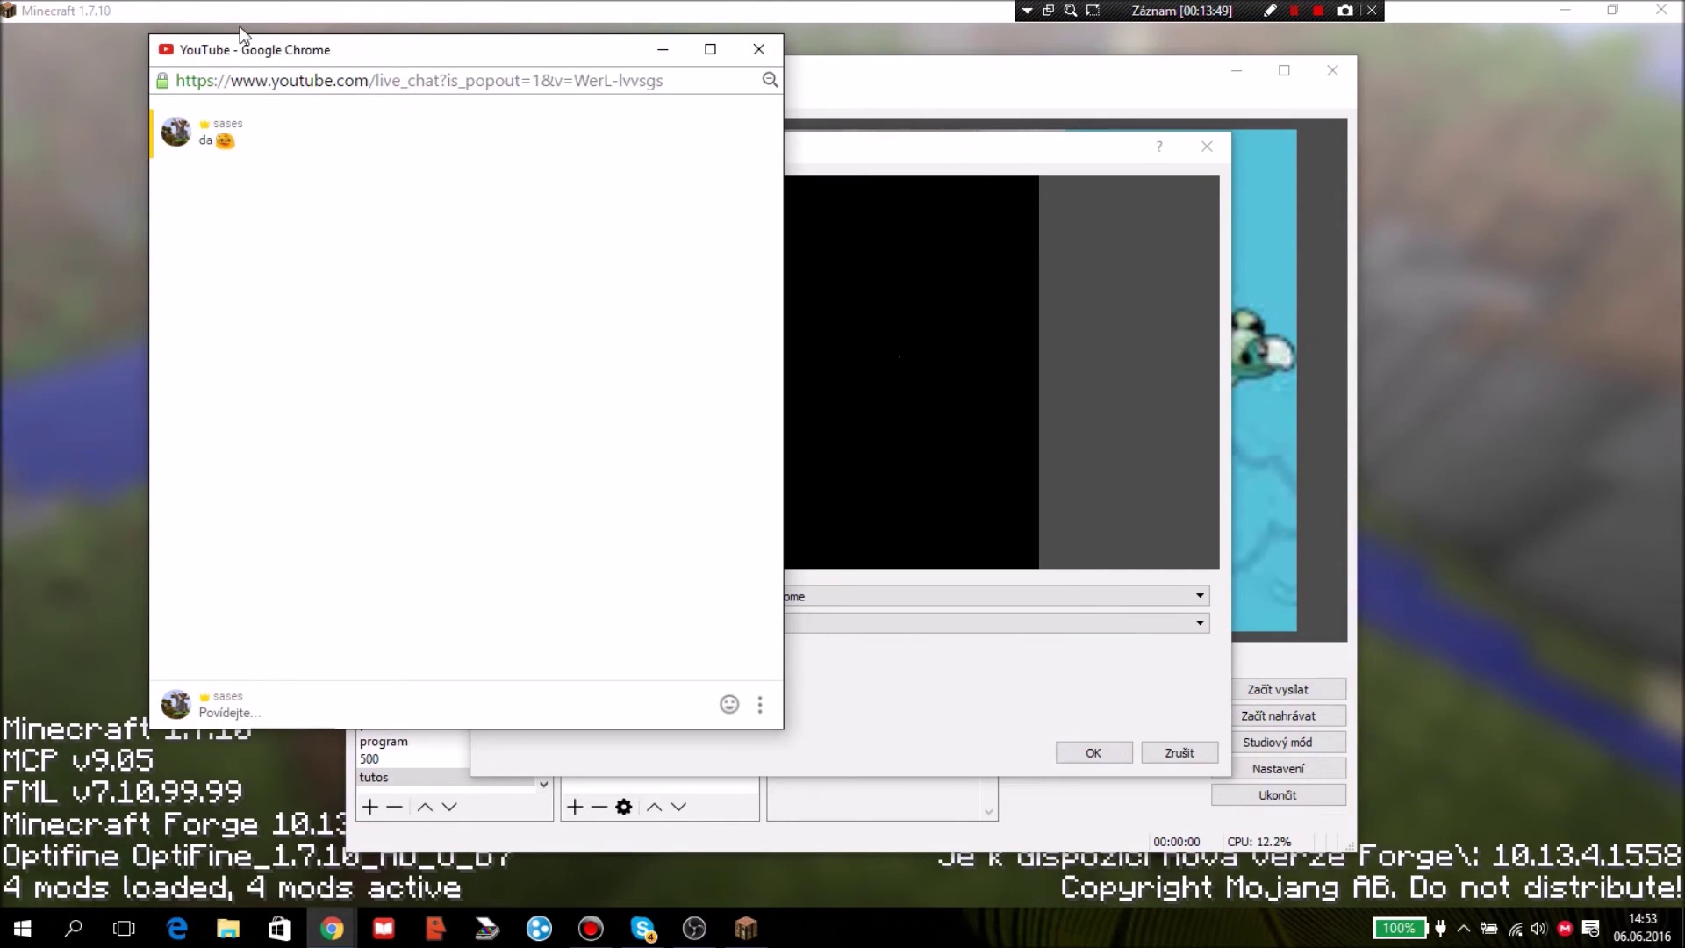
left_click_drag(276, 51, 105, 57)
left_click(900, 464)
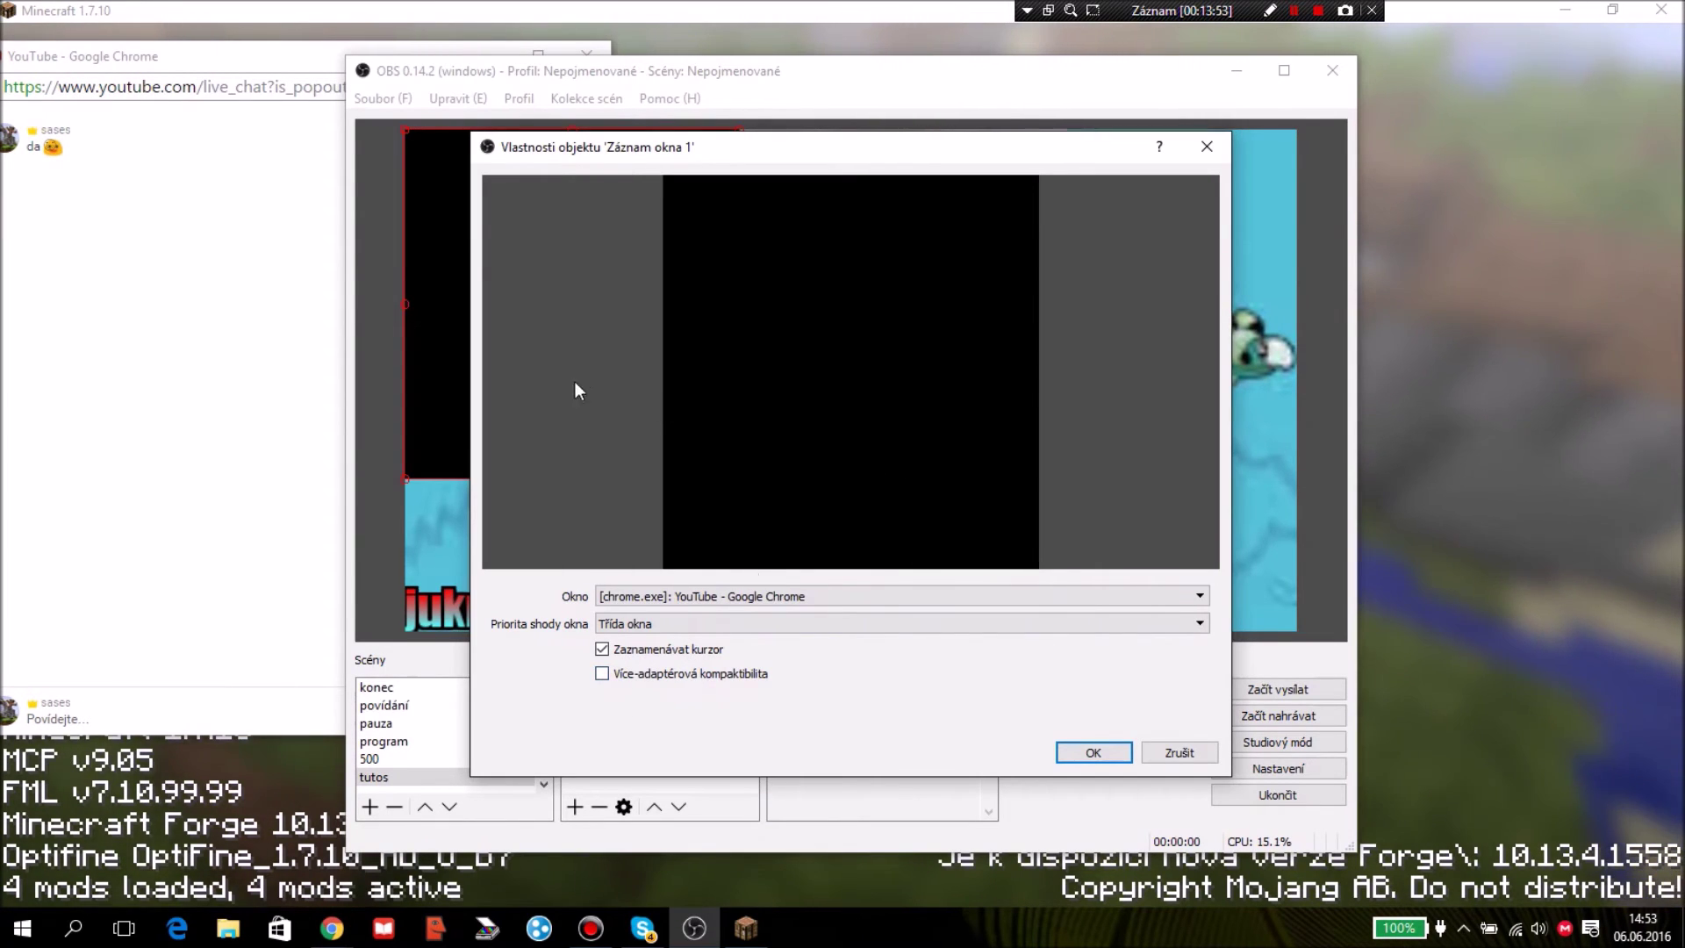
left_click(624, 598)
left_click(926, 744)
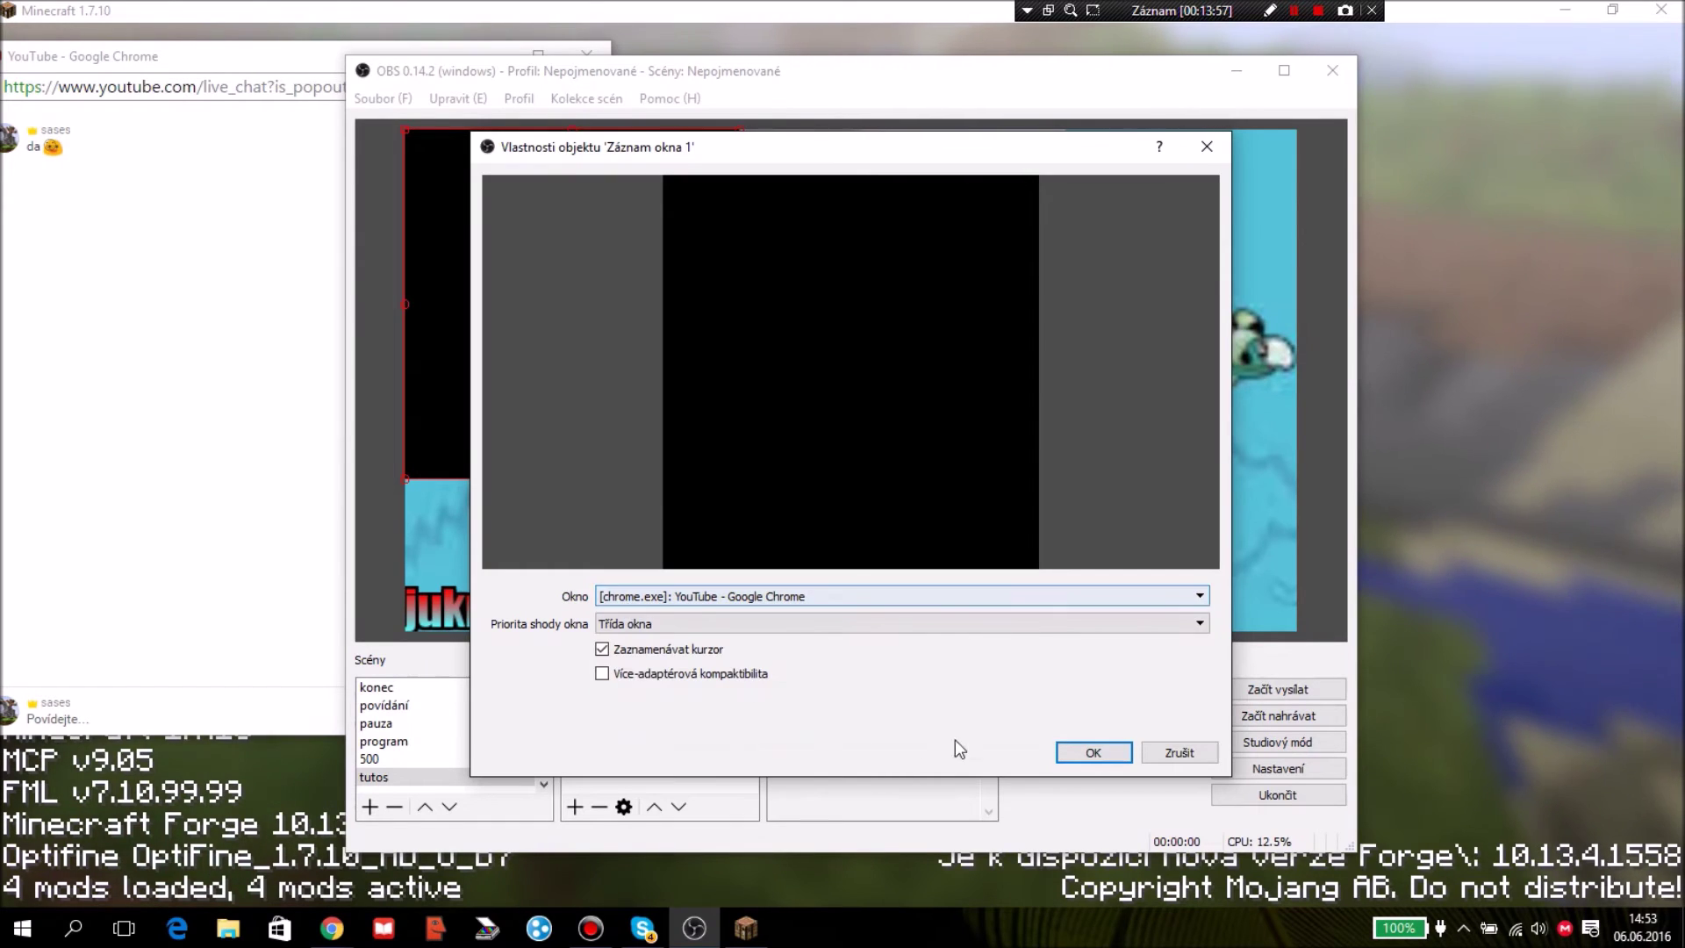